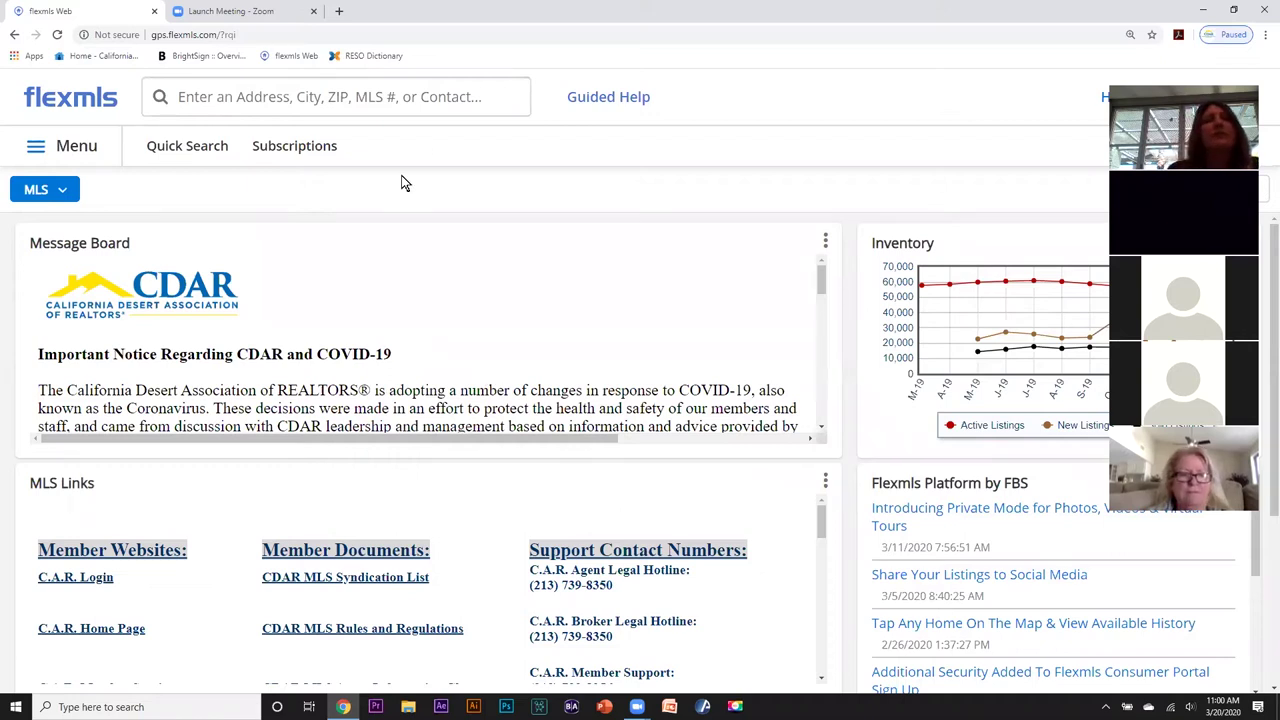
Star Saved Searches and Contact Management in the Menu to add them as favourites.
left_click(88, 147)
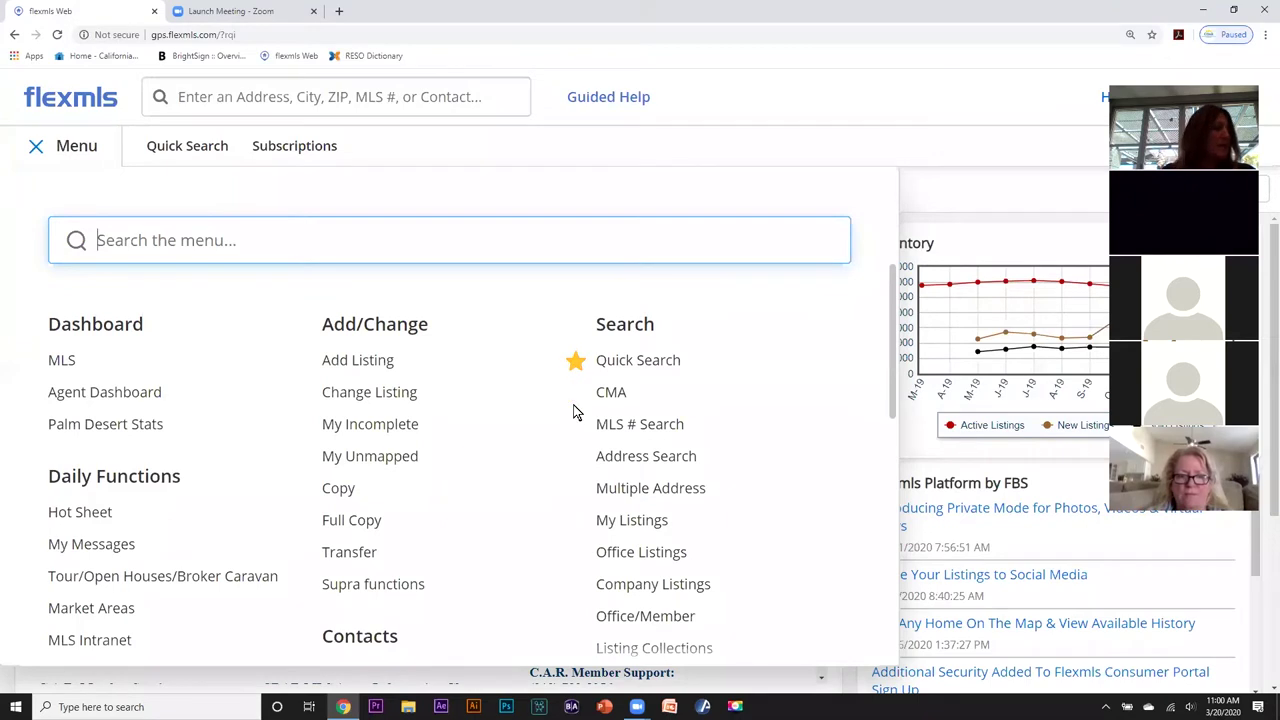
scroll(575, 411, "down", 2)
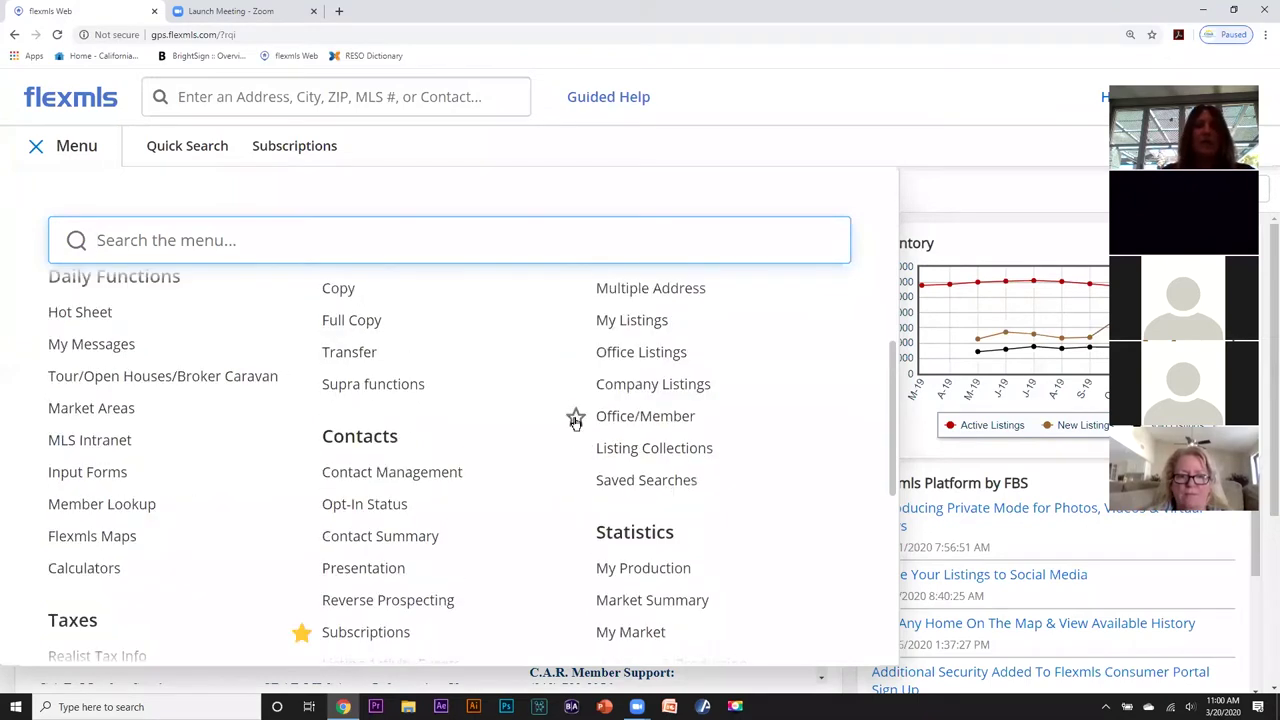
mouse_move(614, 482)
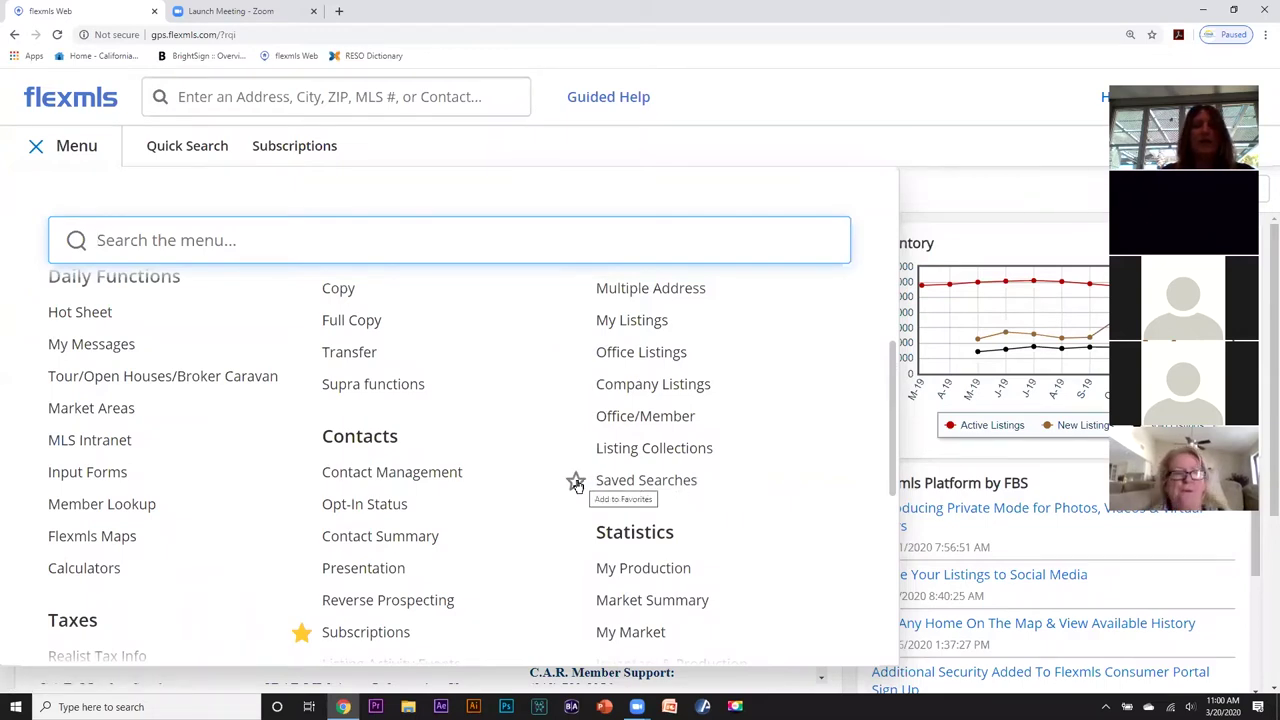
left_click(576, 483)
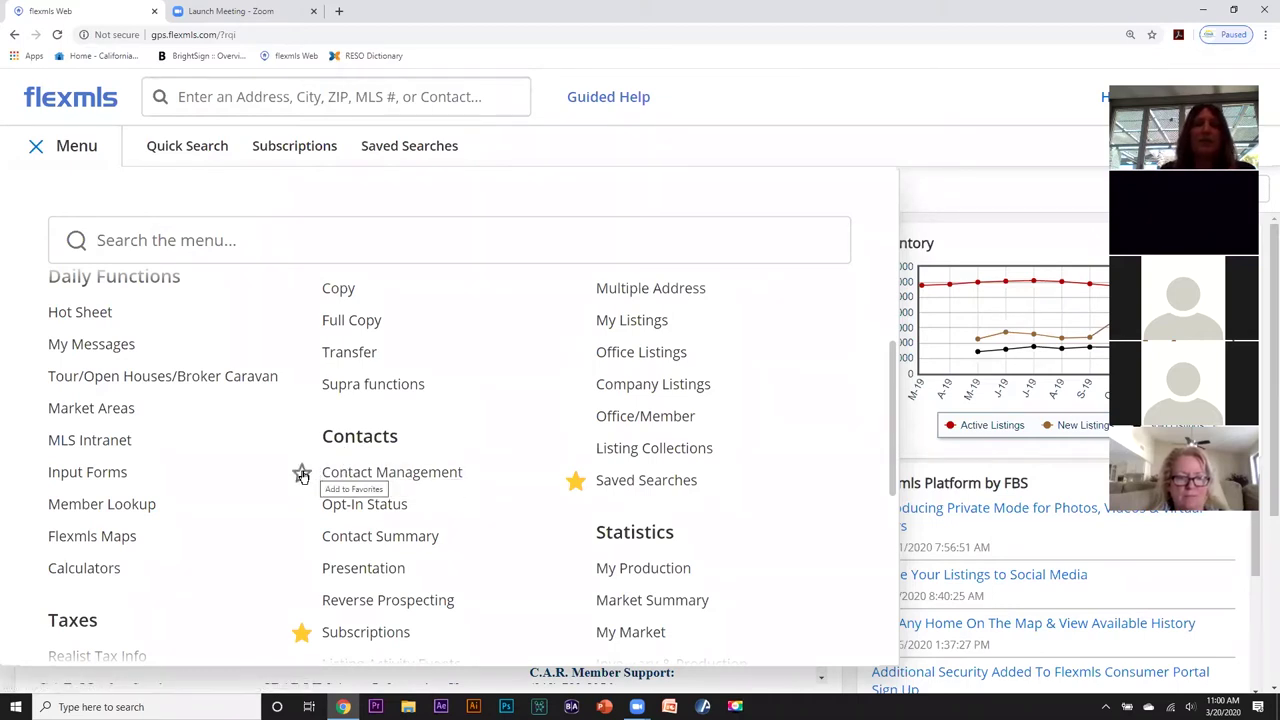
left_click(302, 474)
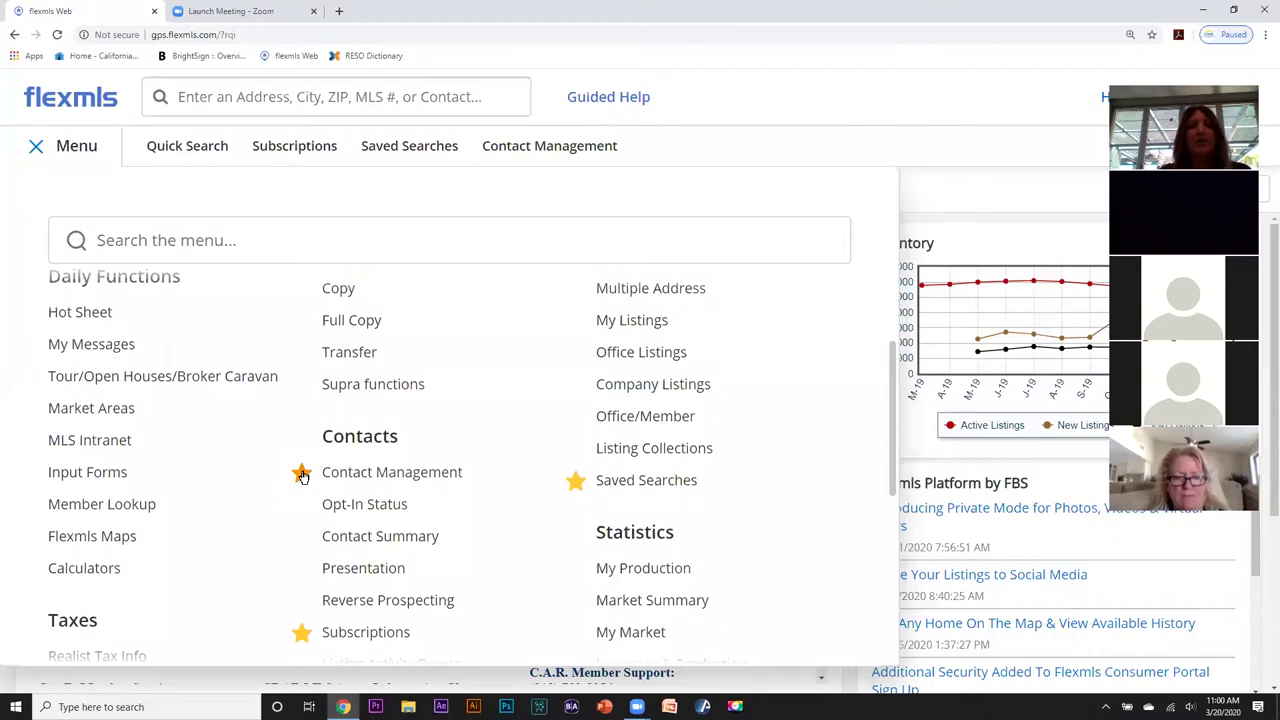
left_click(800, 104)
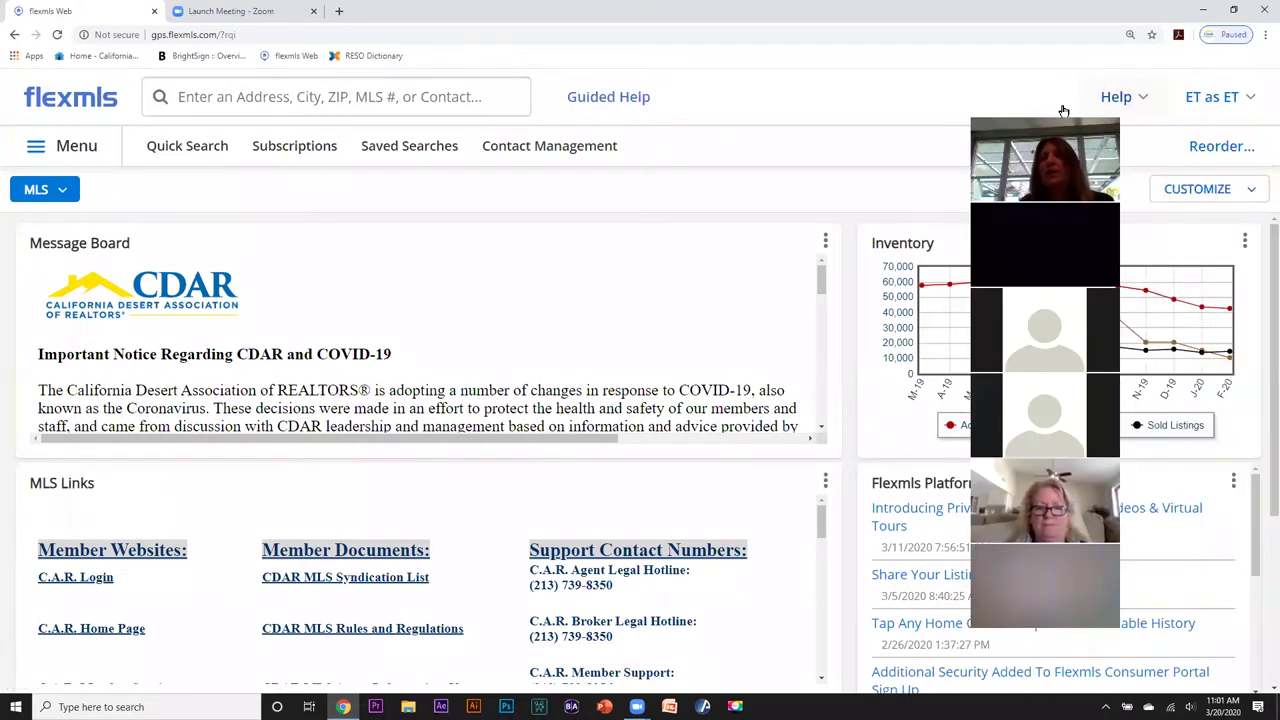
Order favourites as Contact Management, Saved Searches, Quick Search, remove Subscriptions, and save.
left_click(1219, 146)
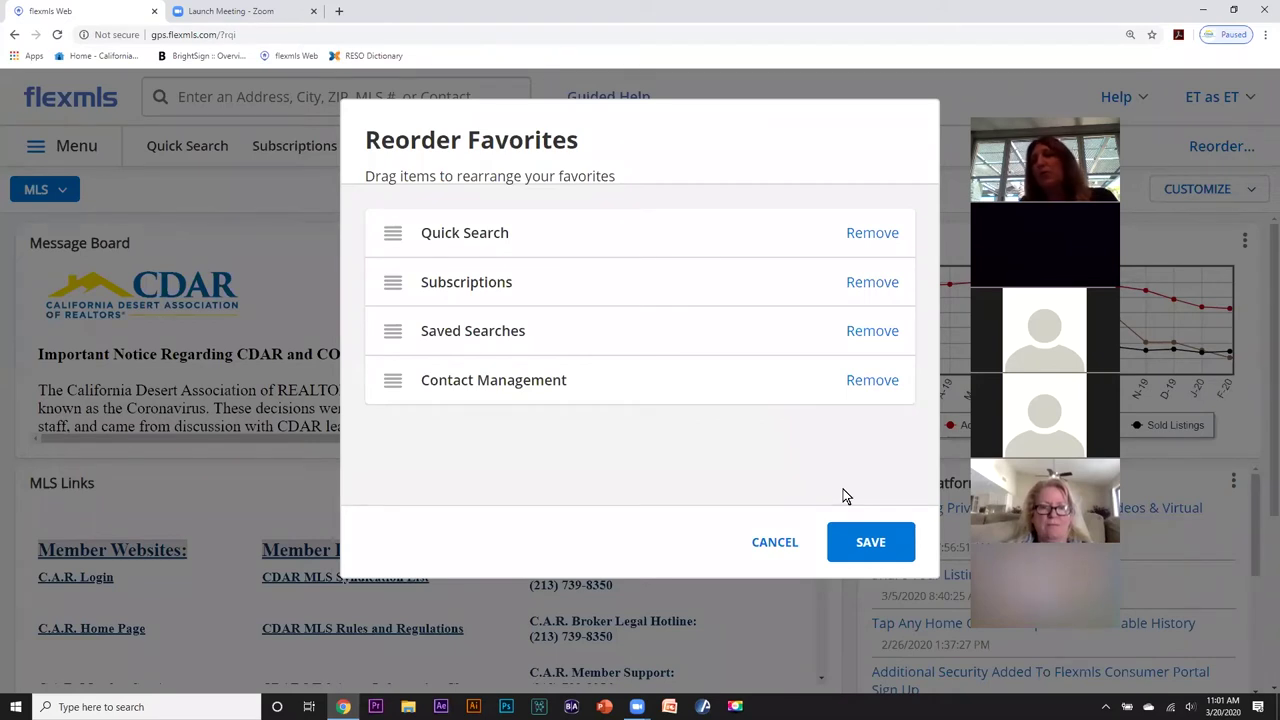
left_click(1222, 148)
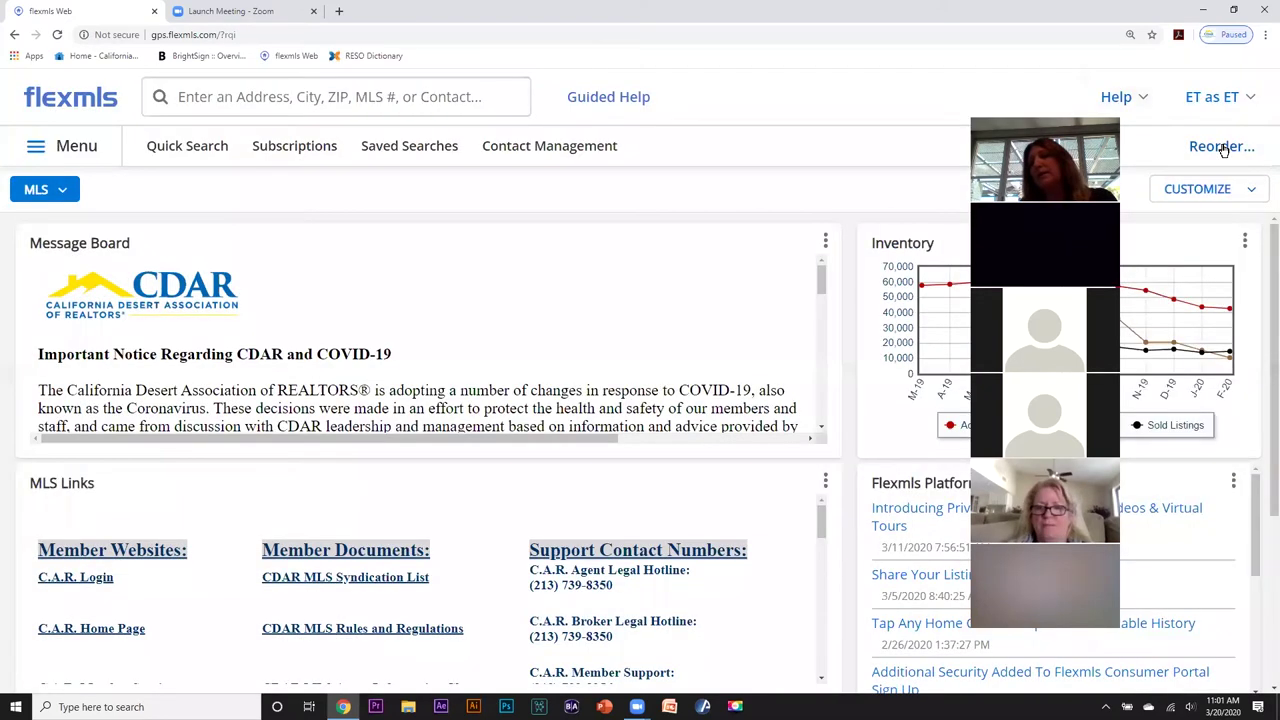
left_click(1222, 148)
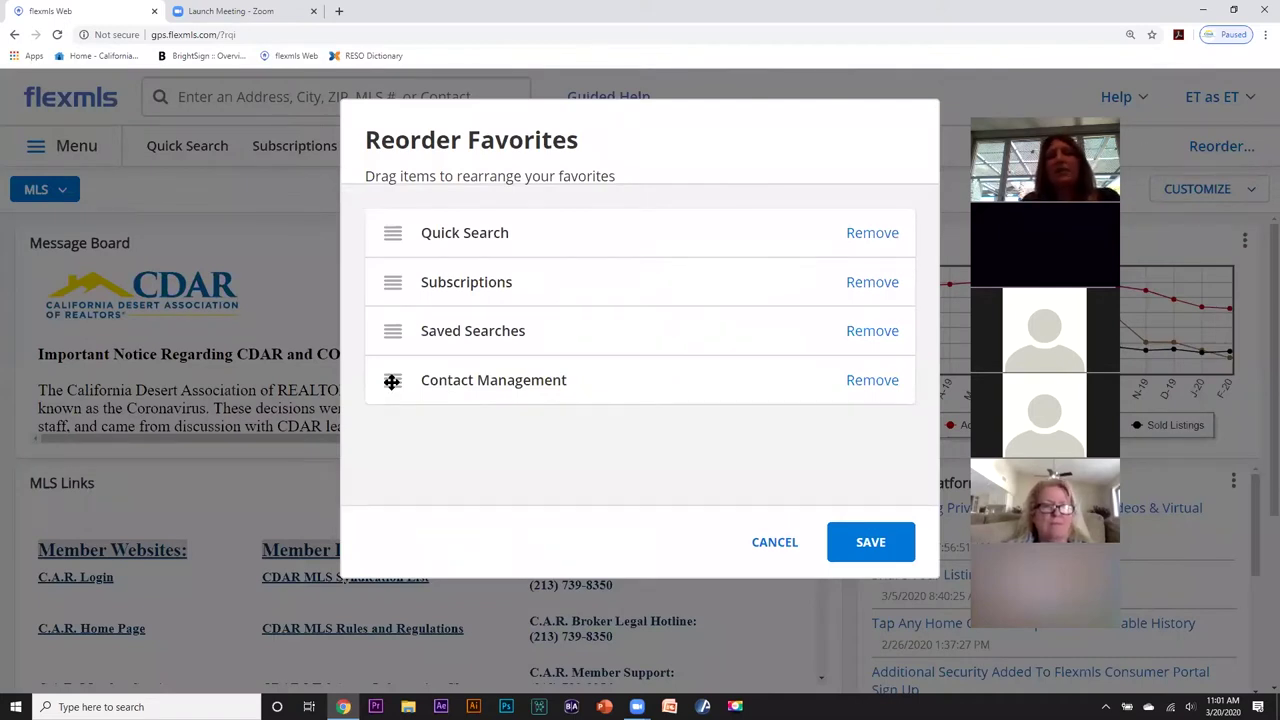
left_click_drag(389, 381, 391, 242)
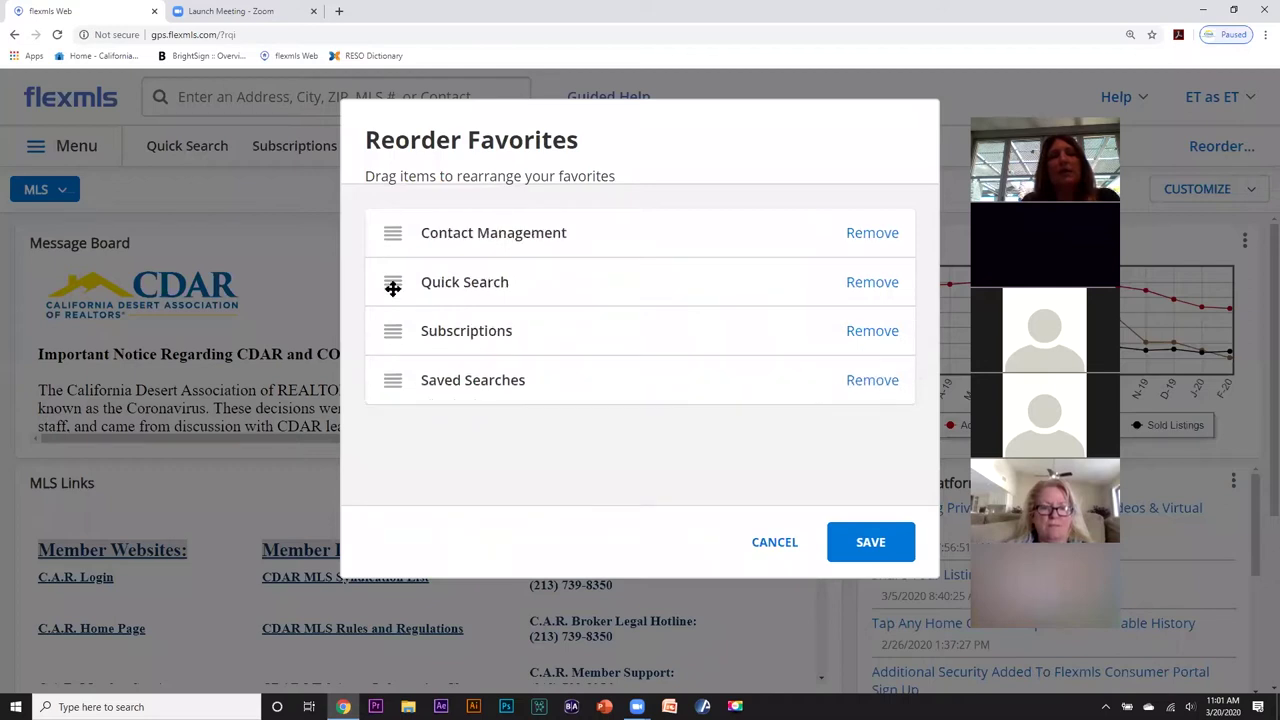
left_click_drag(391, 381, 394, 285)
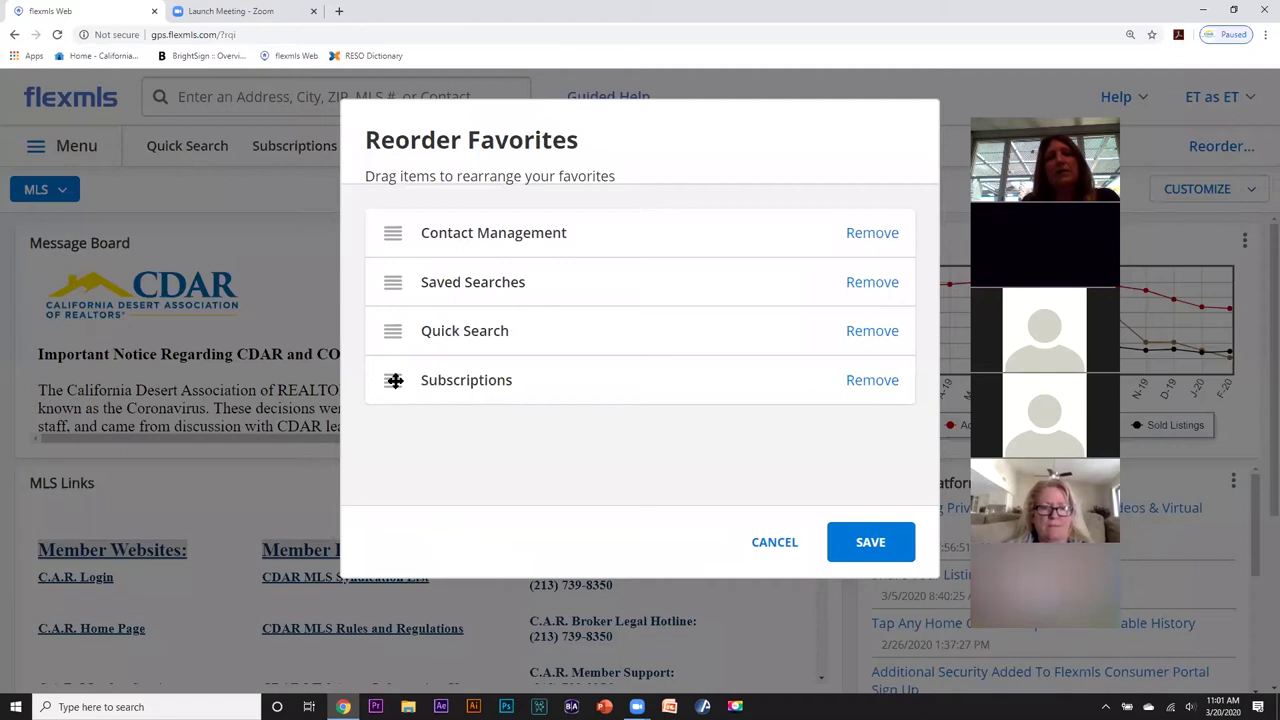
left_click(870, 381)
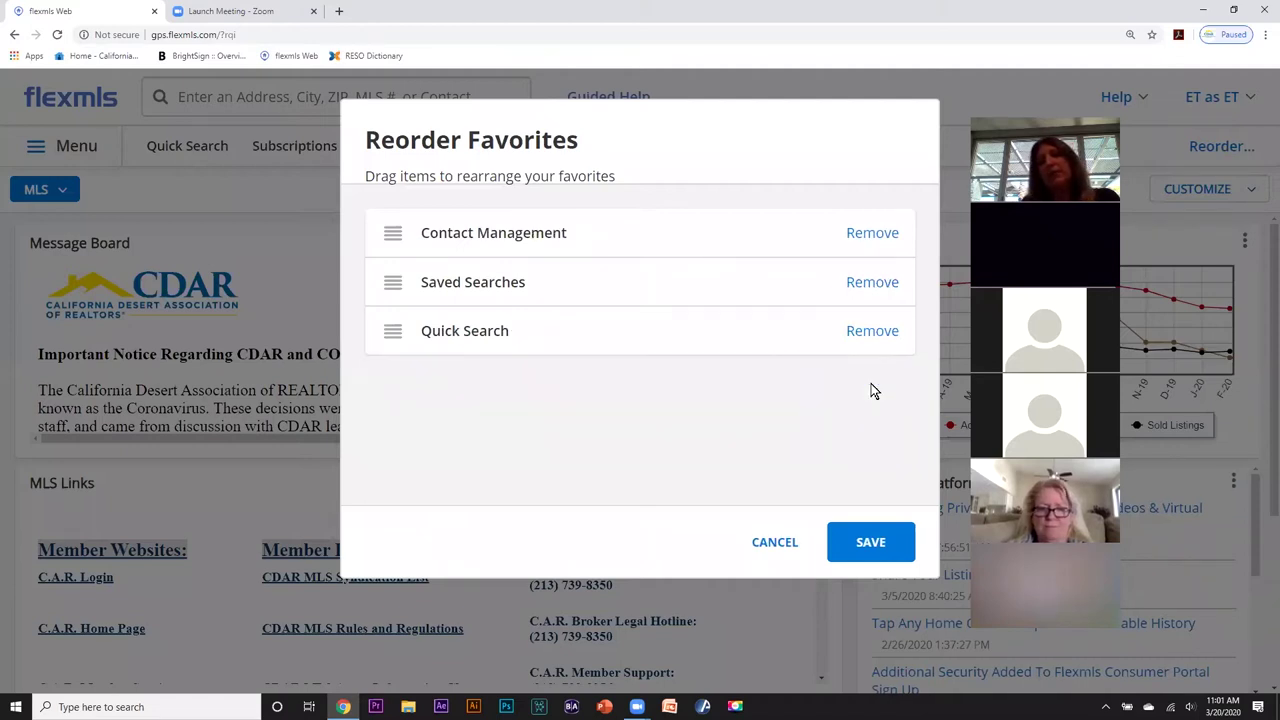
left_click(848, 538)
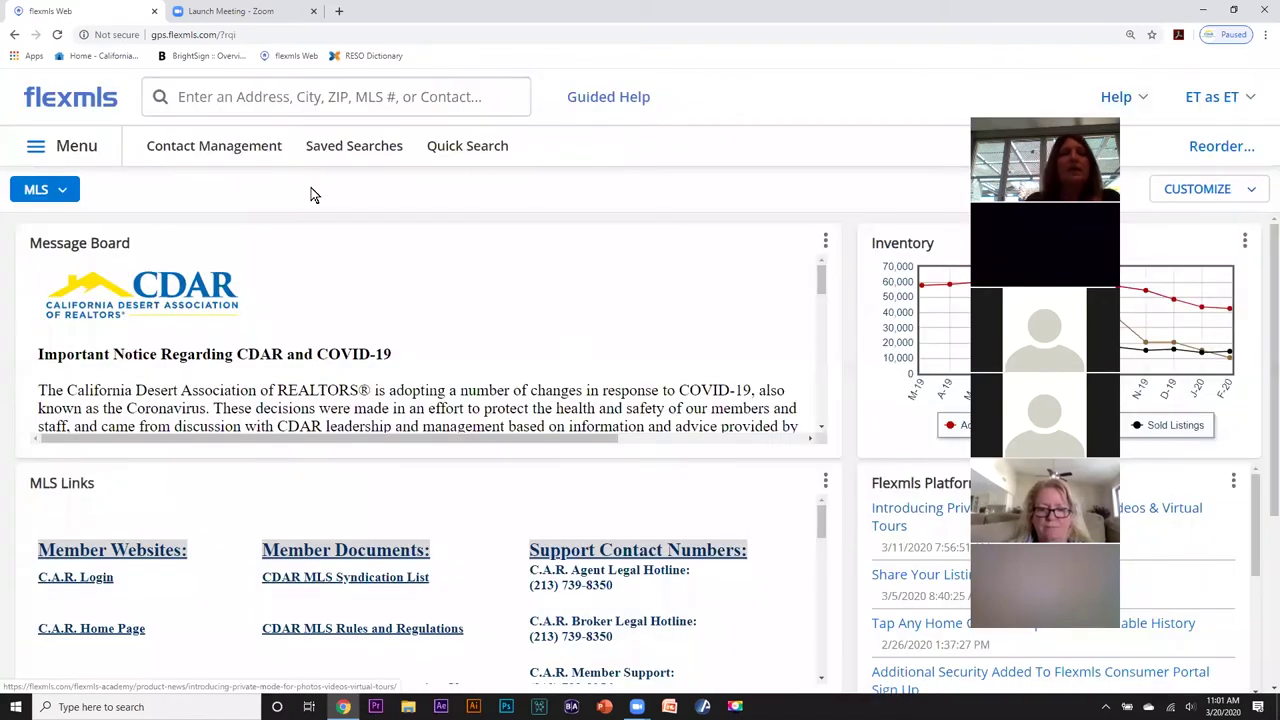
Visit Contact Management, then launch a 1 - Residential Quick Search showing 28,134 matches.
left_click(183, 148)
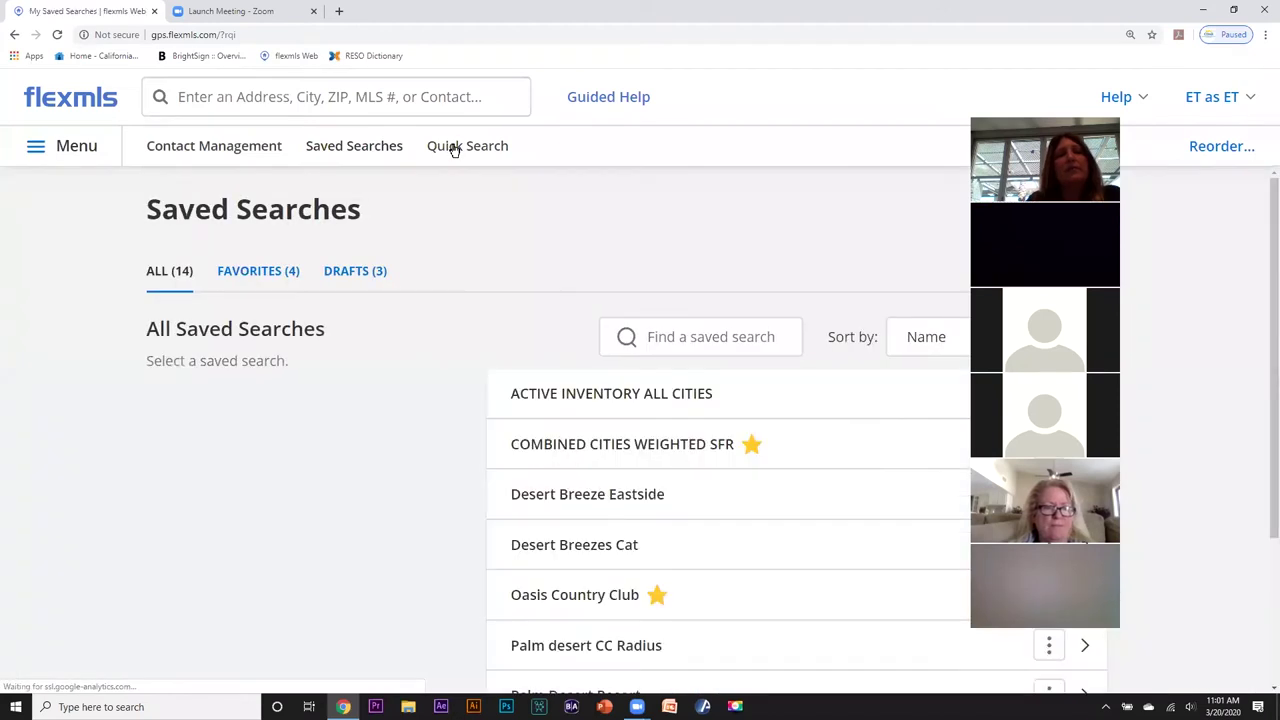
left_click(450, 148)
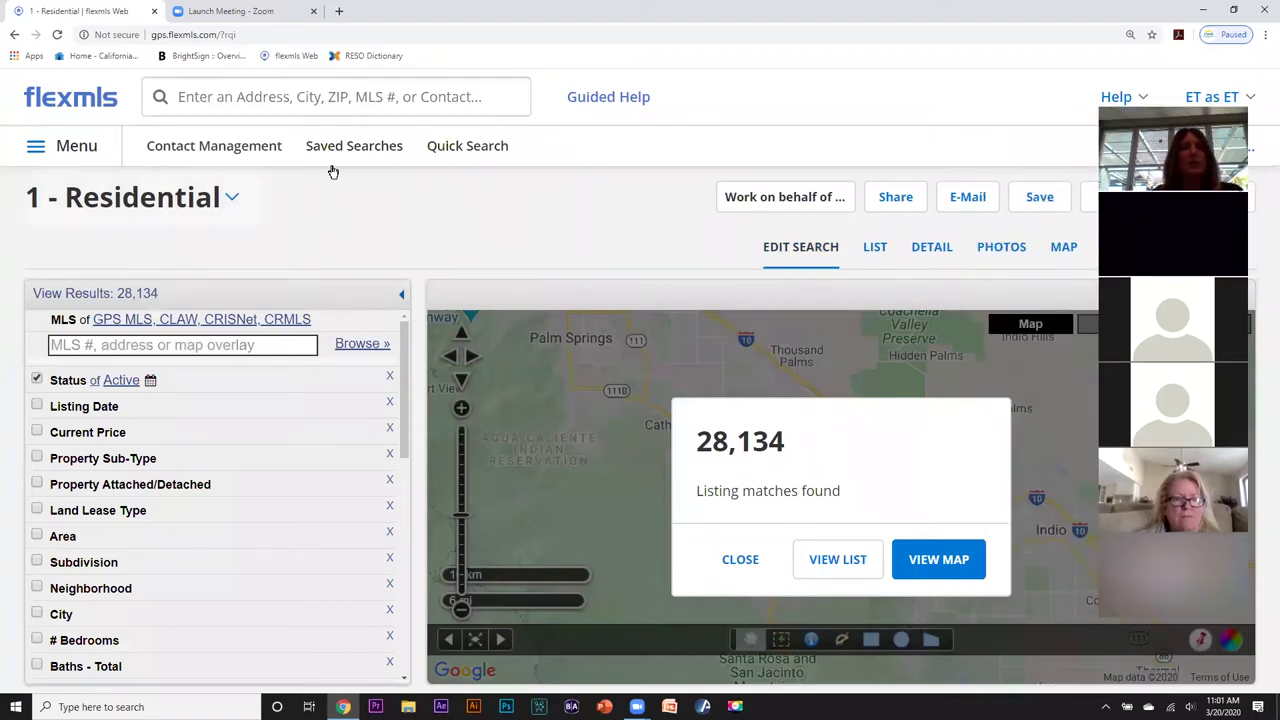
Start a fresh residential search and enter 'palm vall' in the overlay box to list matching subdivisions.
left_click(473, 148)
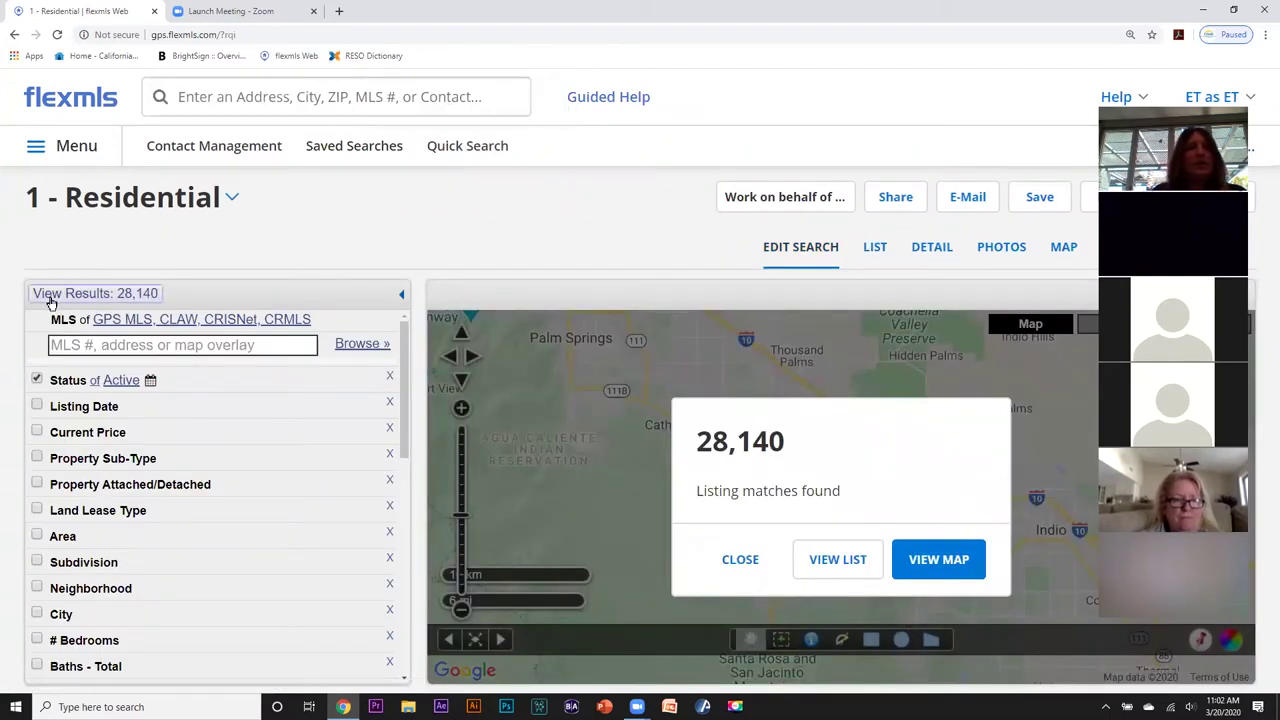
left_click(57, 343)
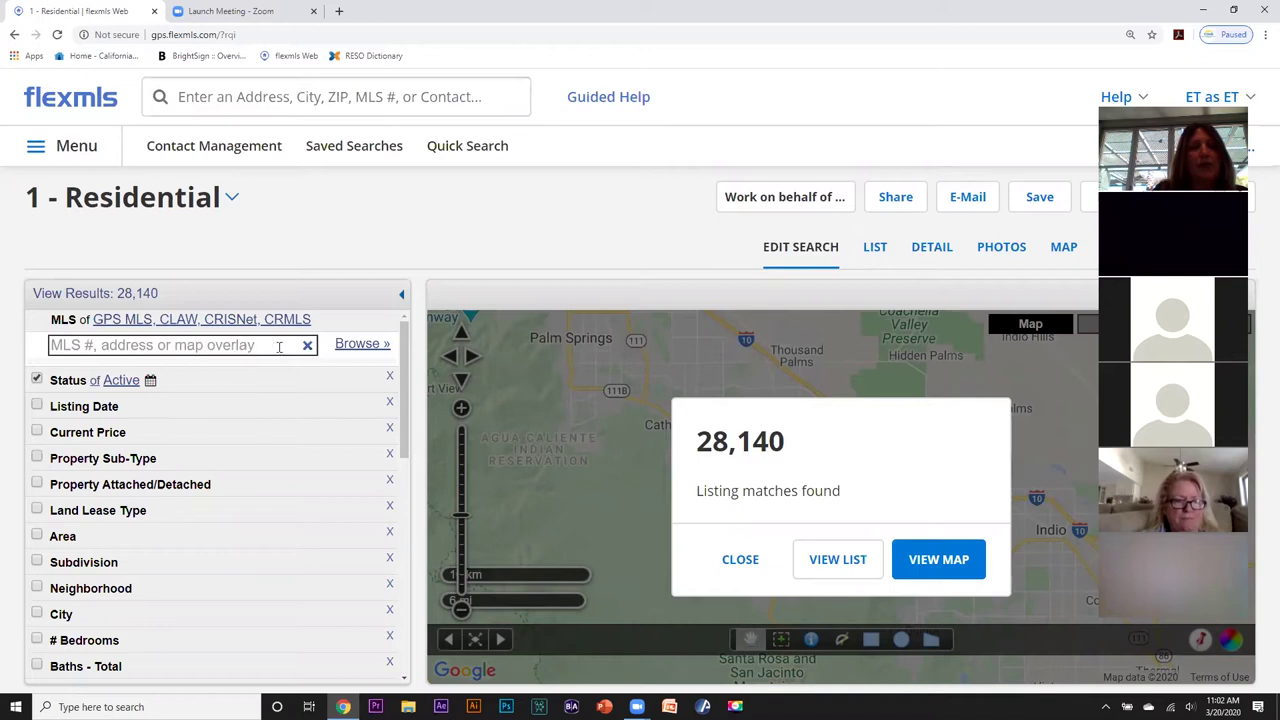
left_click(104, 347)
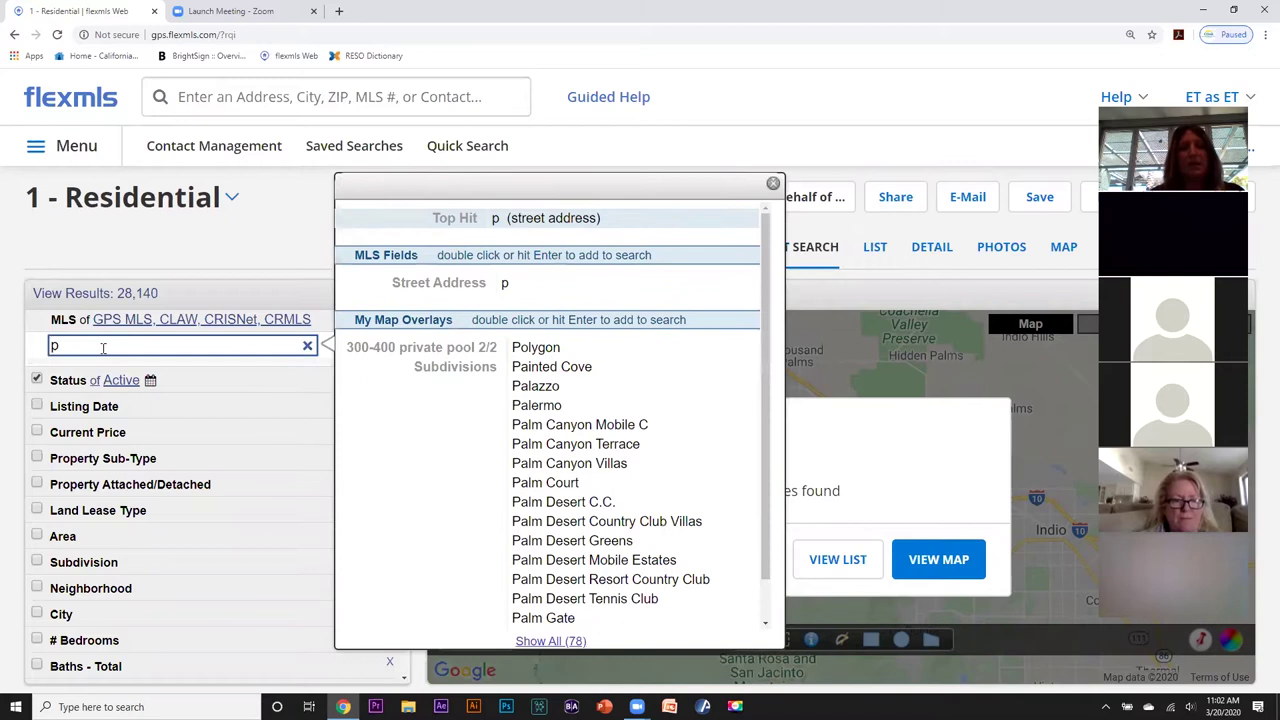
type("al")
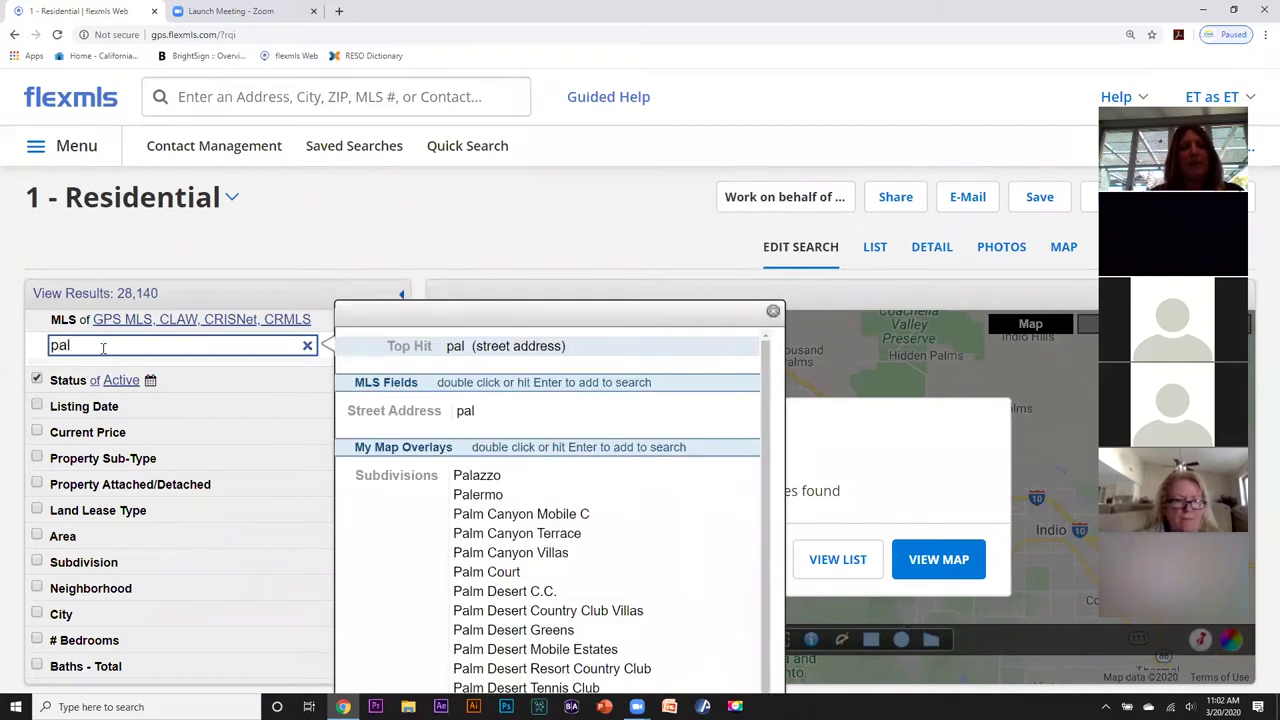
type("m va")
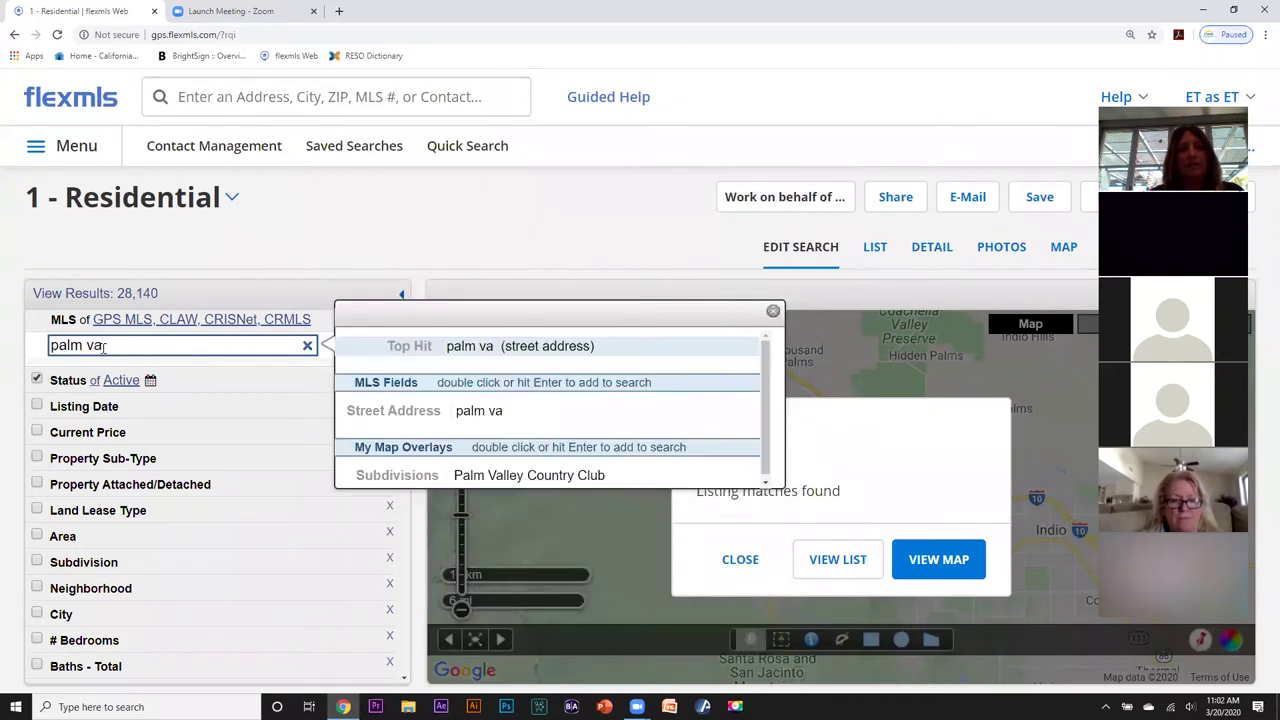
type("ll")
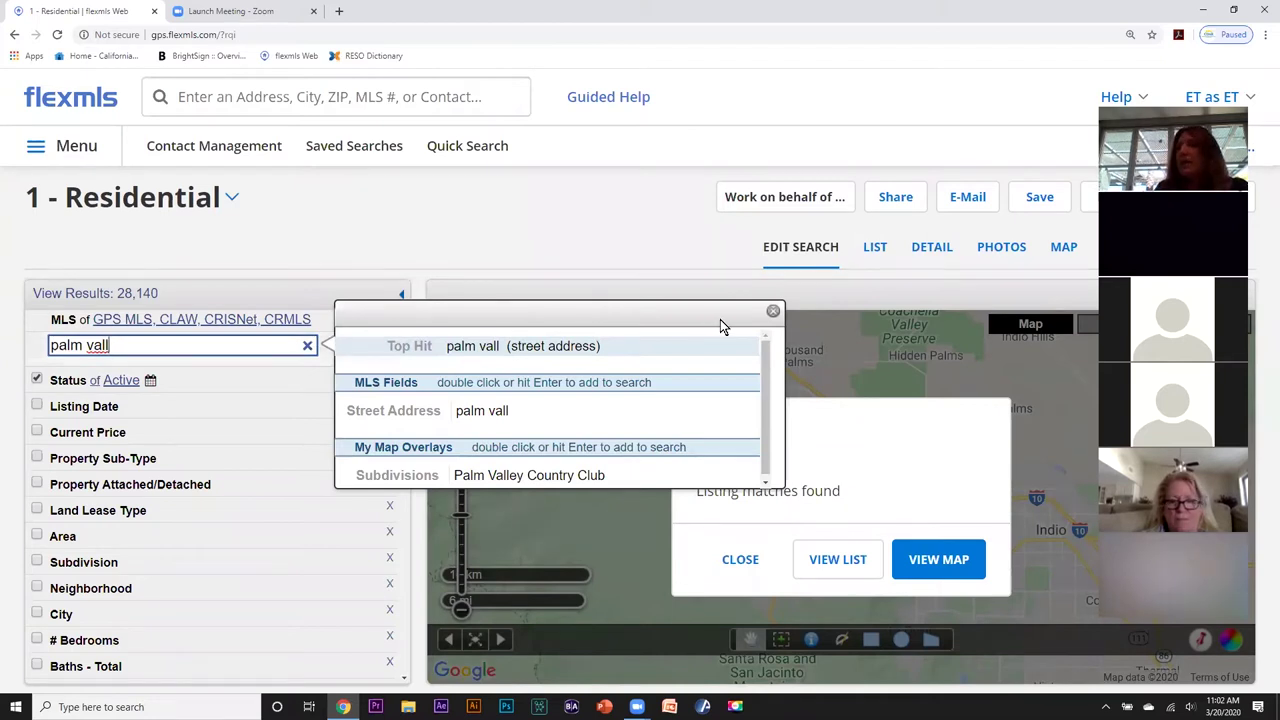
triple_click(1267, 104)
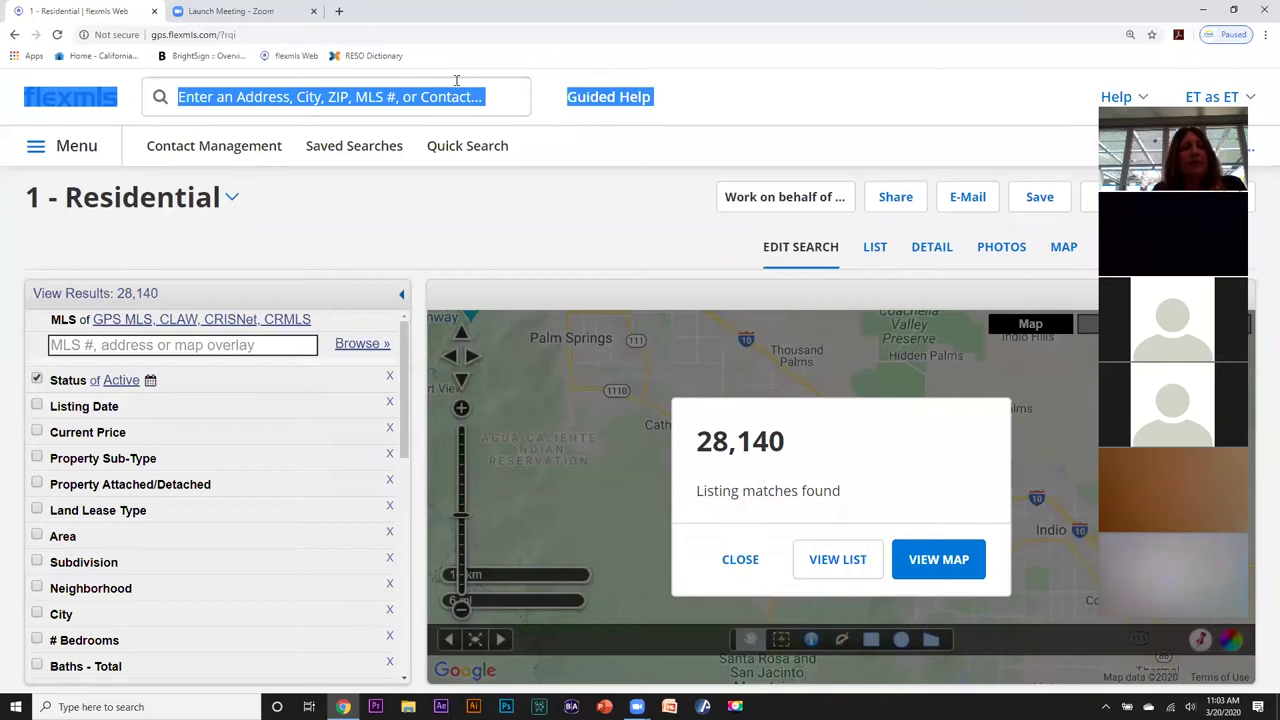
left_click(75, 345)
type("palm")
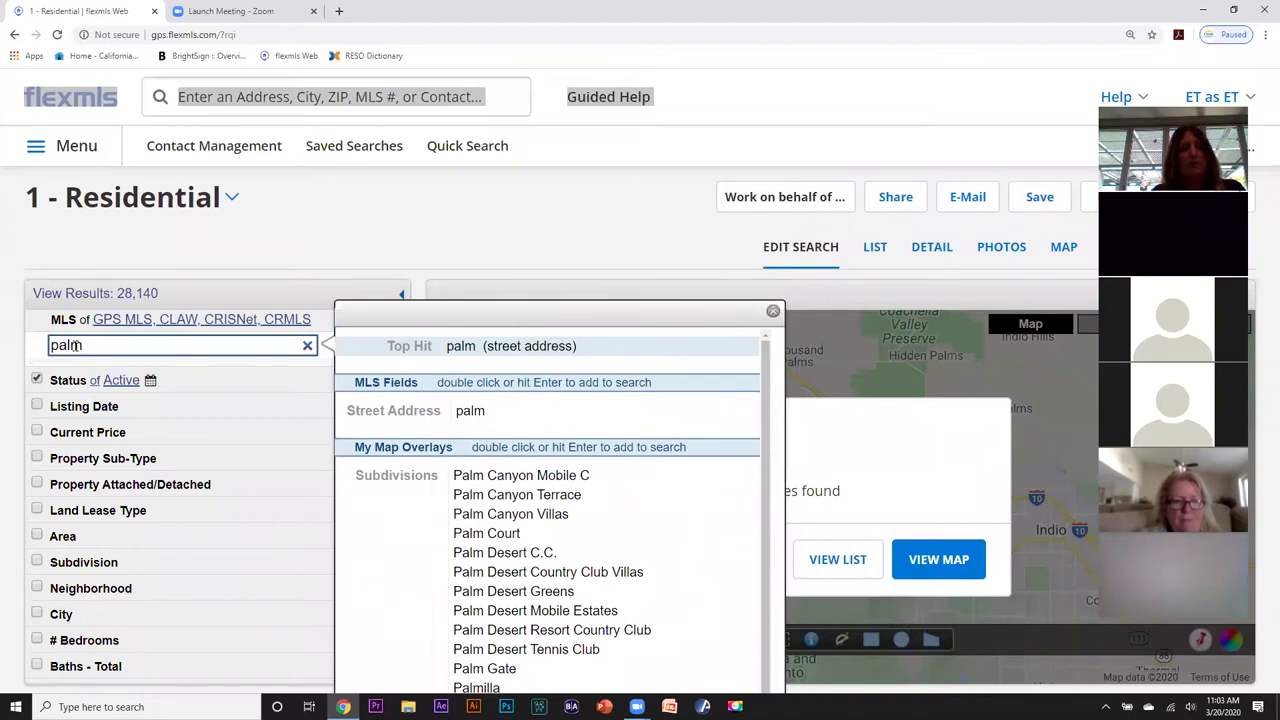
type(" vall")
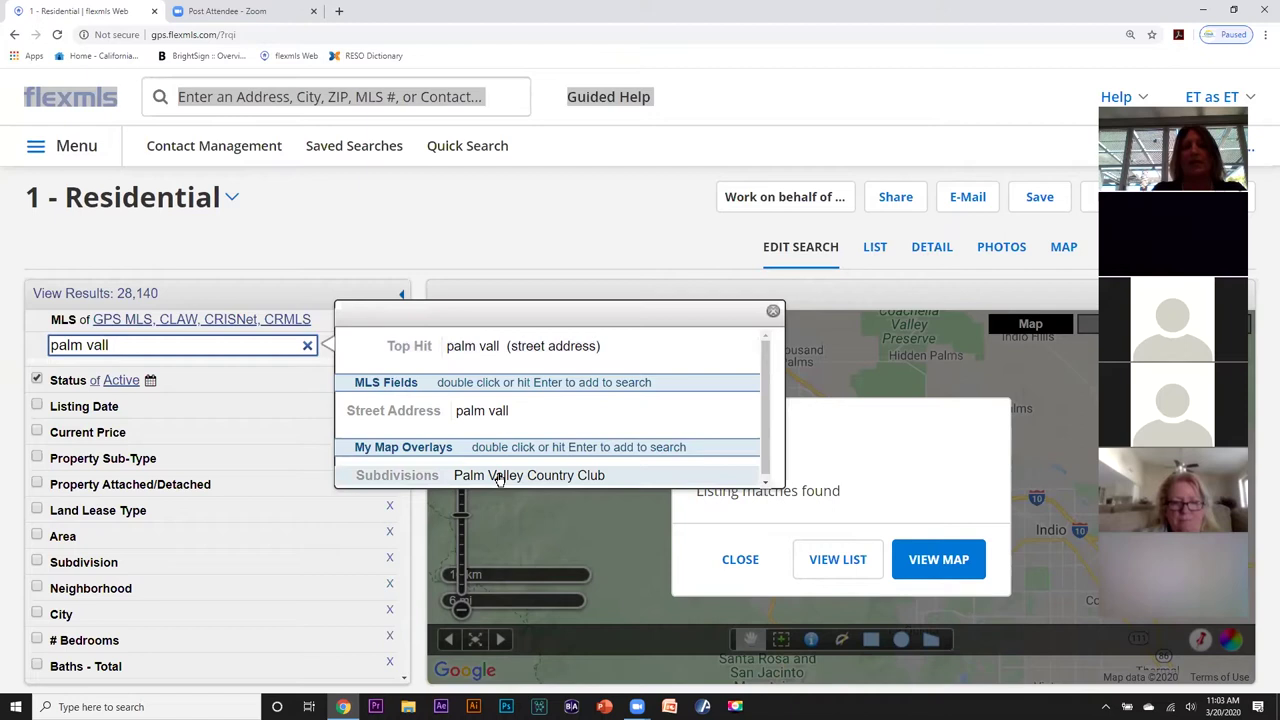
Filter by Palm Valley Country Club (28 results) and enable the Subdivisions map overlay.
double_click(499, 476)
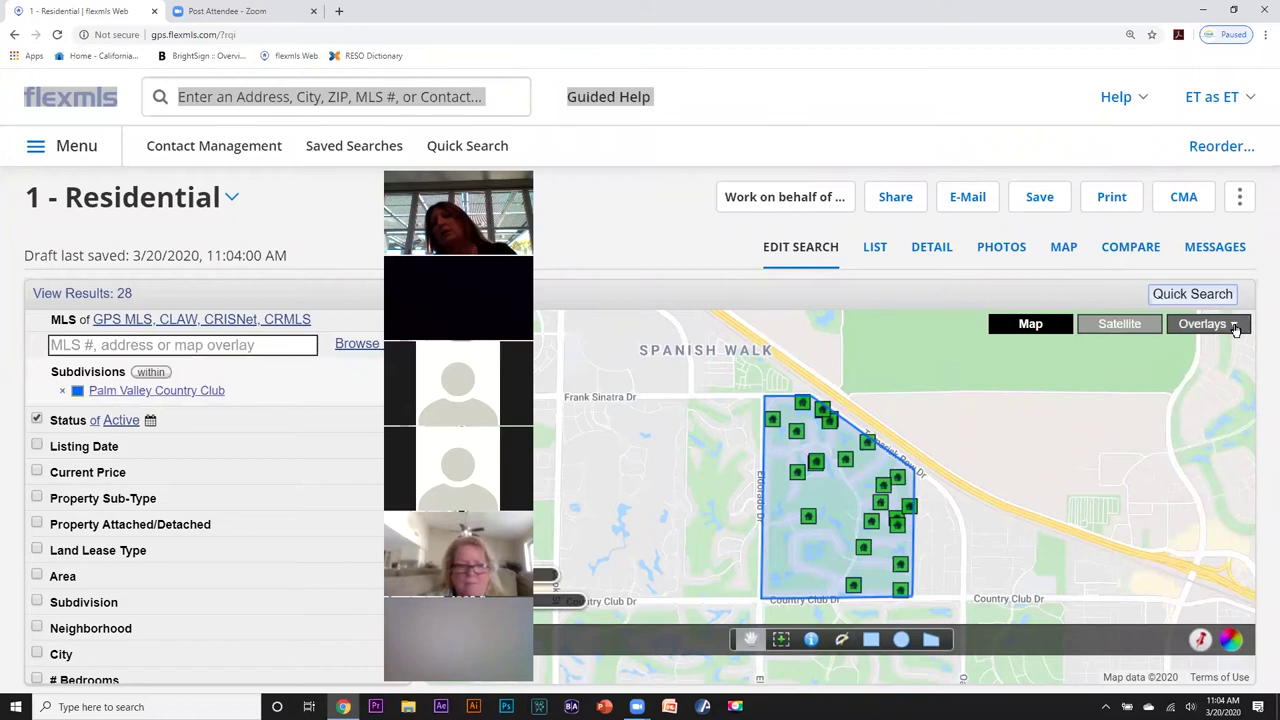
left_click(1236, 330)
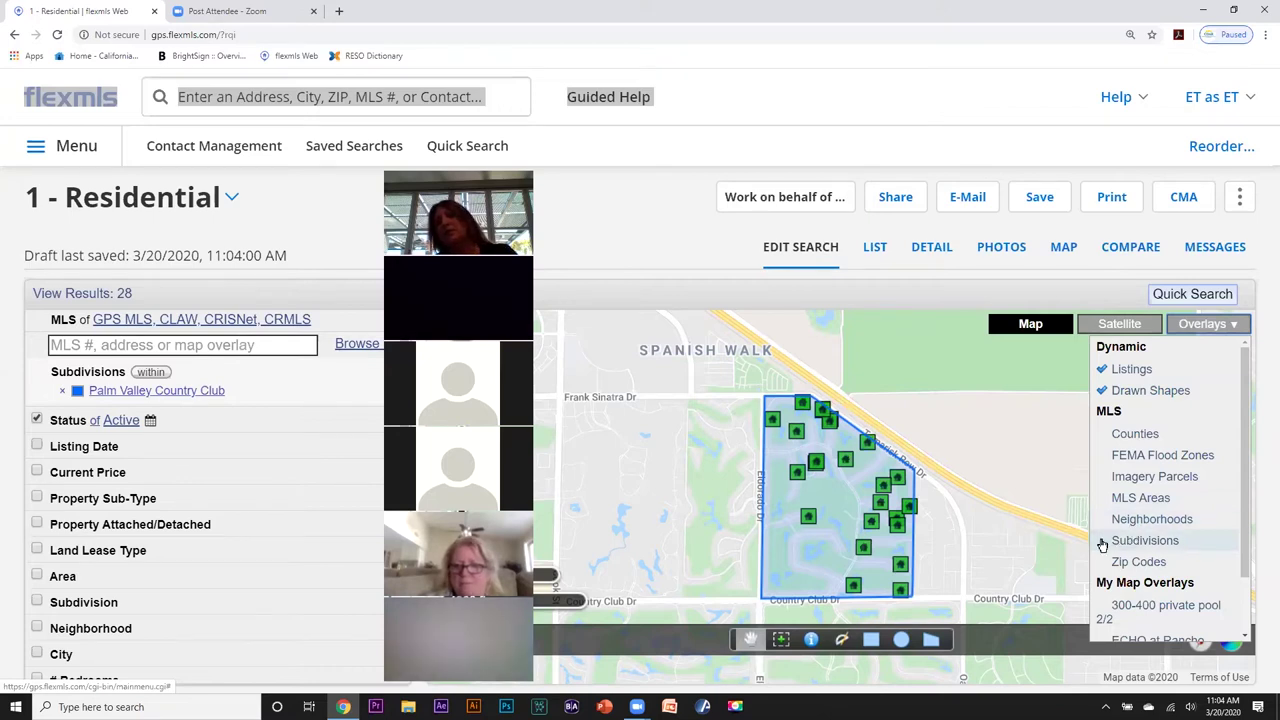
left_click(1104, 542)
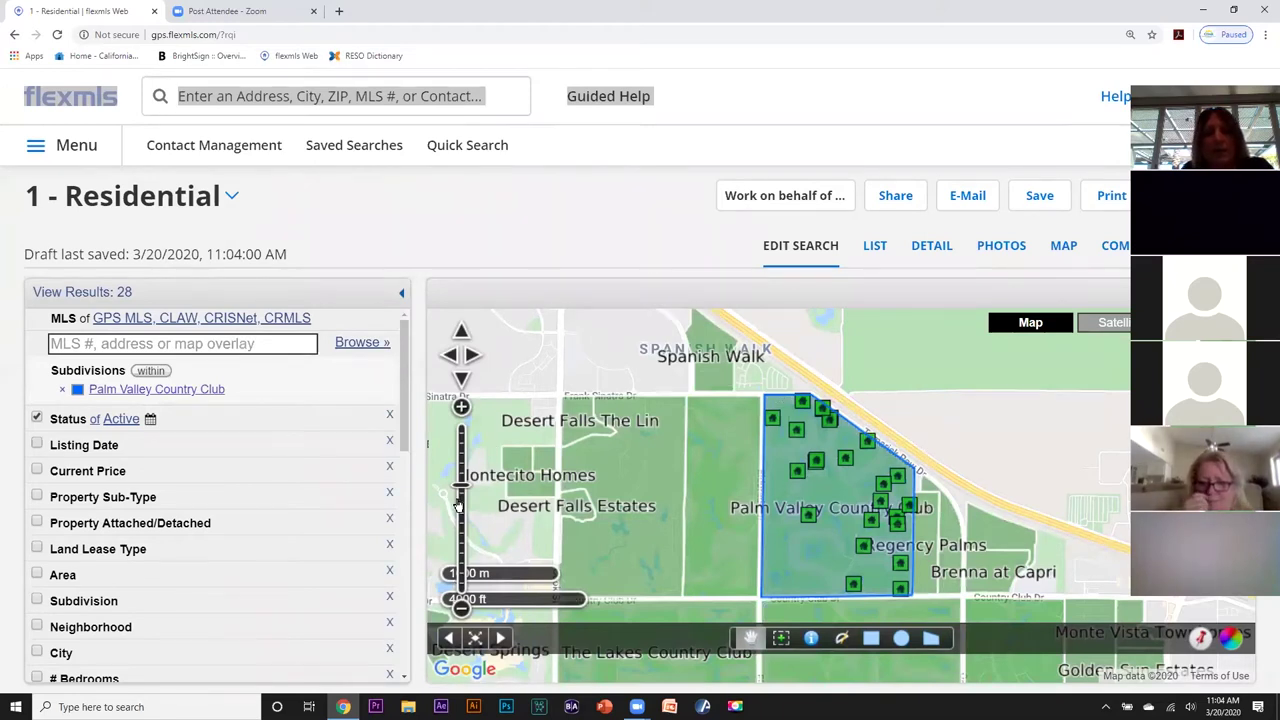
Zoom and pan the map south of the Palm Valley outline to bring Indian Ridge into view.
scroll(457, 498, "down", 3)
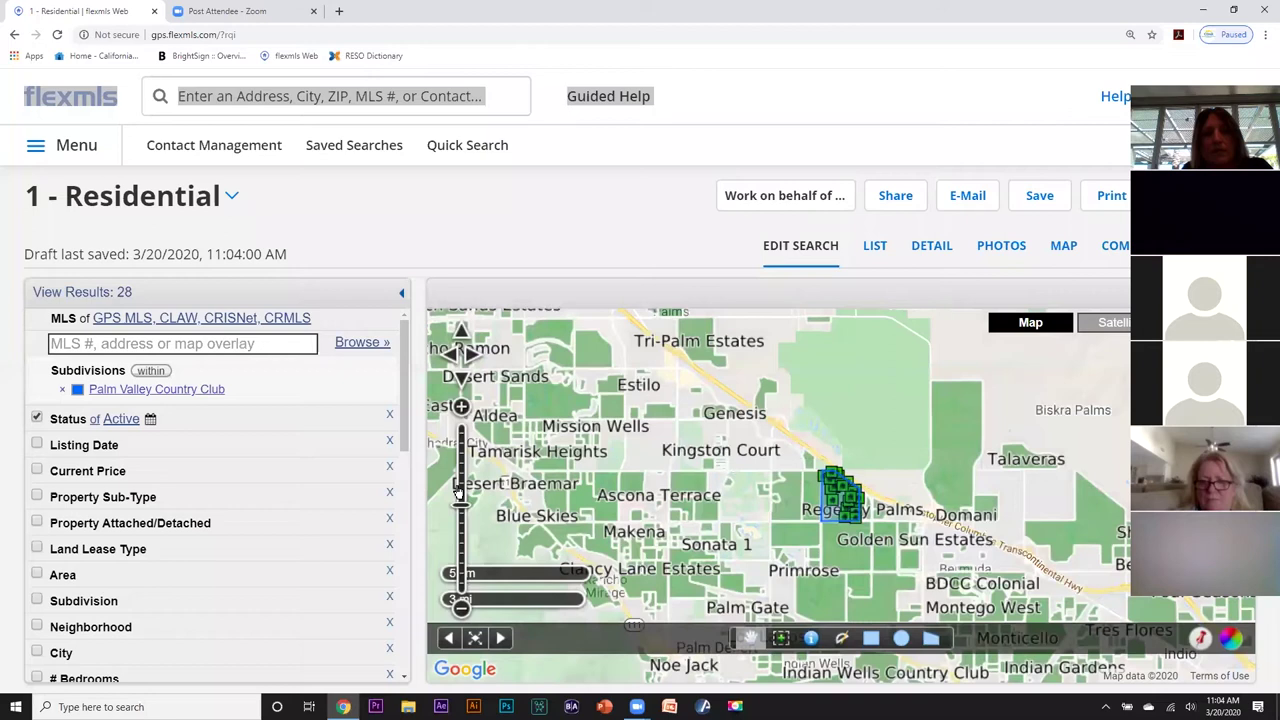
scroll(459, 490, "up", 3)
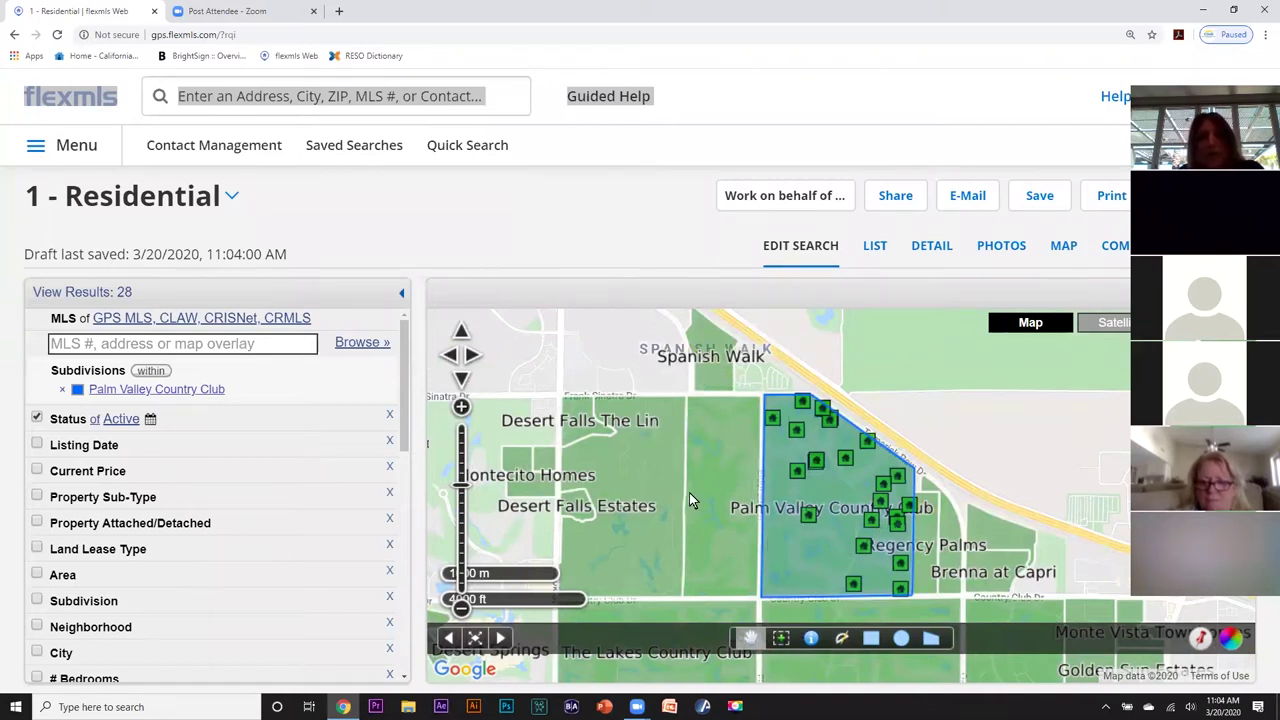
left_click(461, 497)
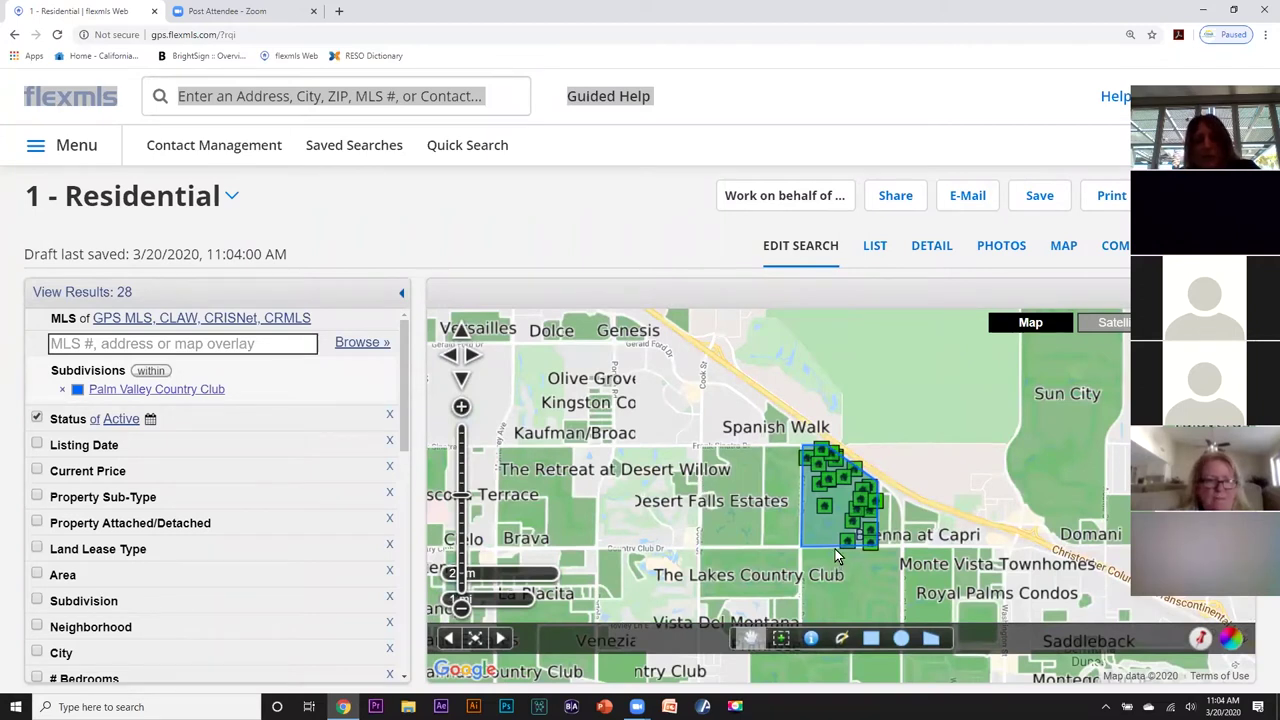
left_click_drag(821, 546, 685, 471)
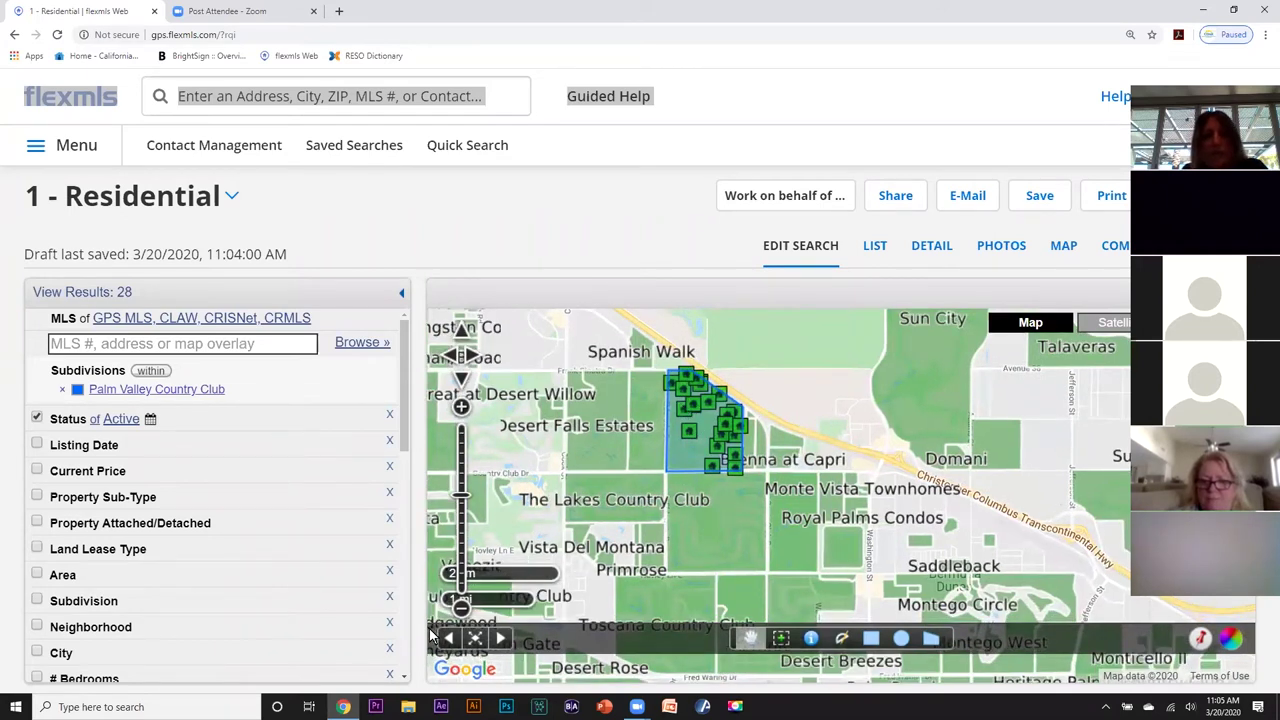
left_click(462, 482)
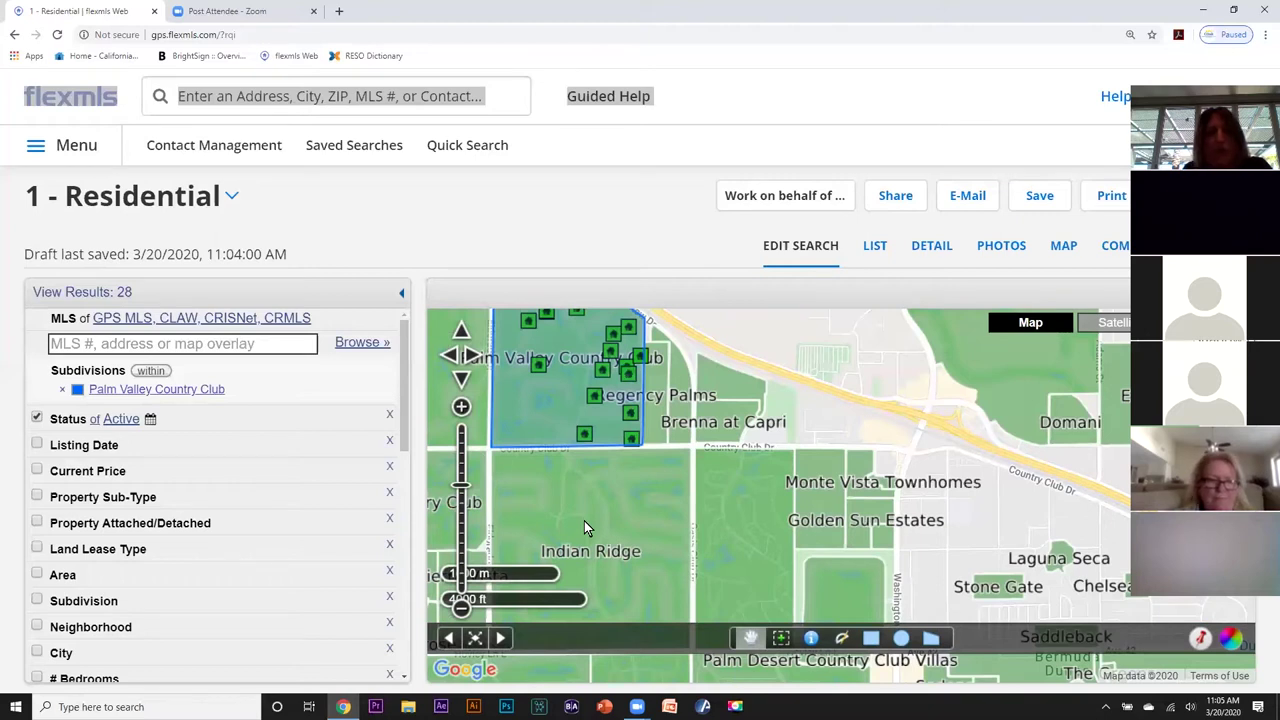
left_click(151, 344)
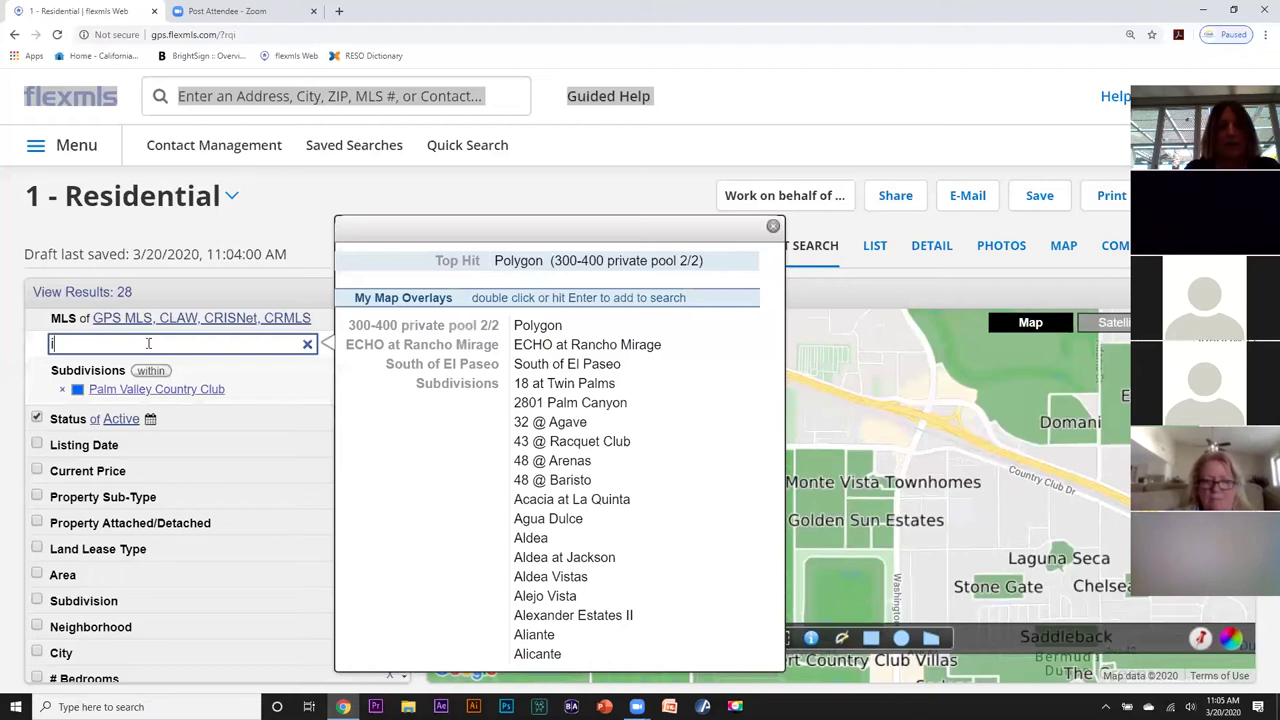
Look up 'indian ri' and 'the lake' to add Indian Ridge and The Lakes Country Club, reaching 102 results.
type("indian")
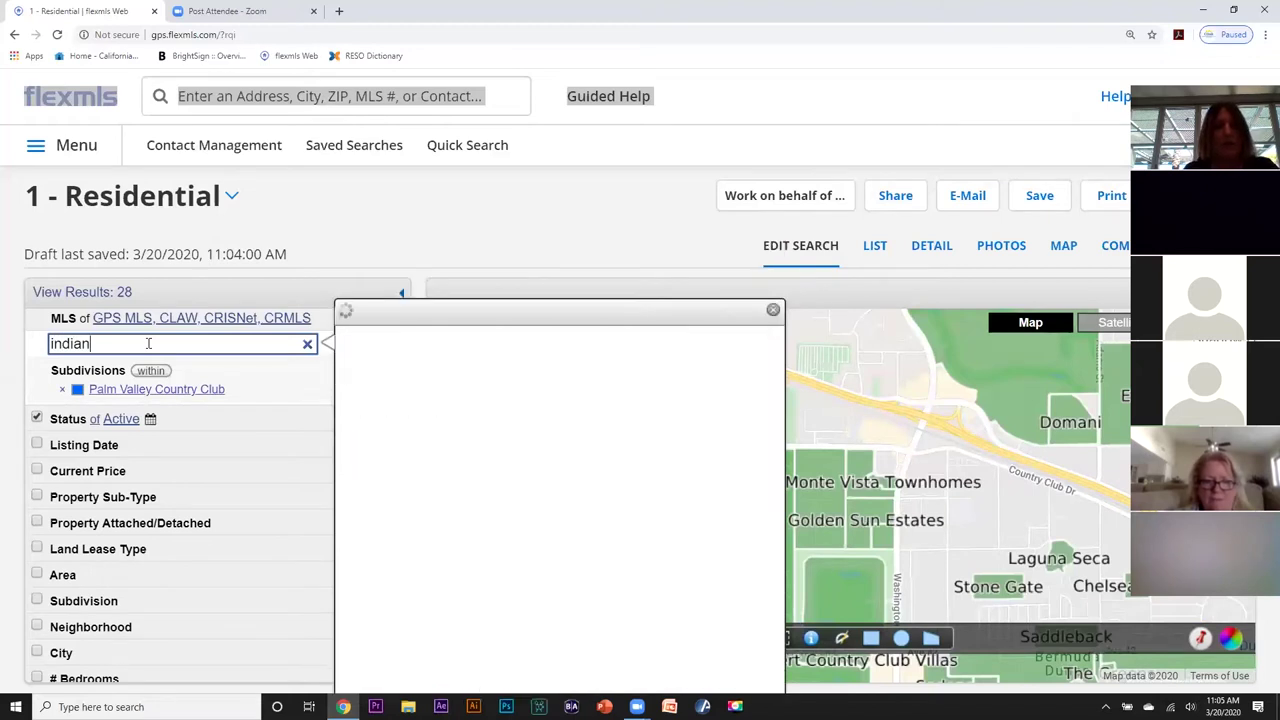
type(" r")
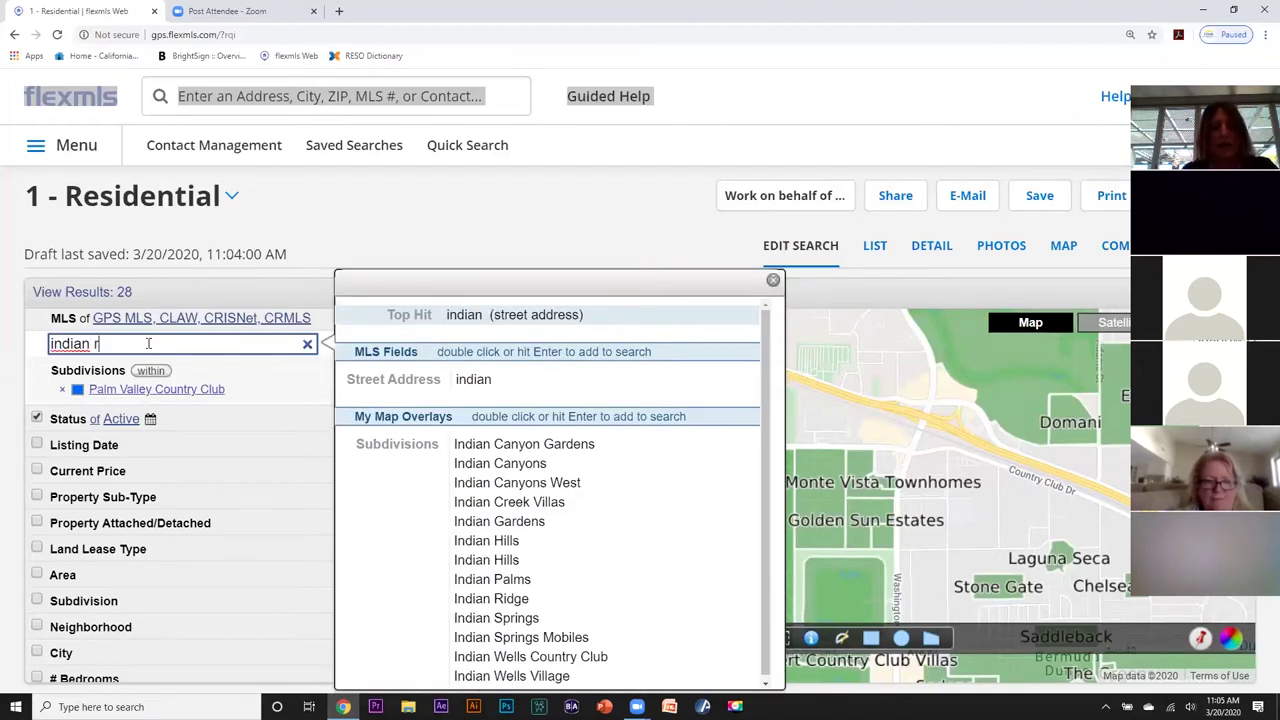
type("i")
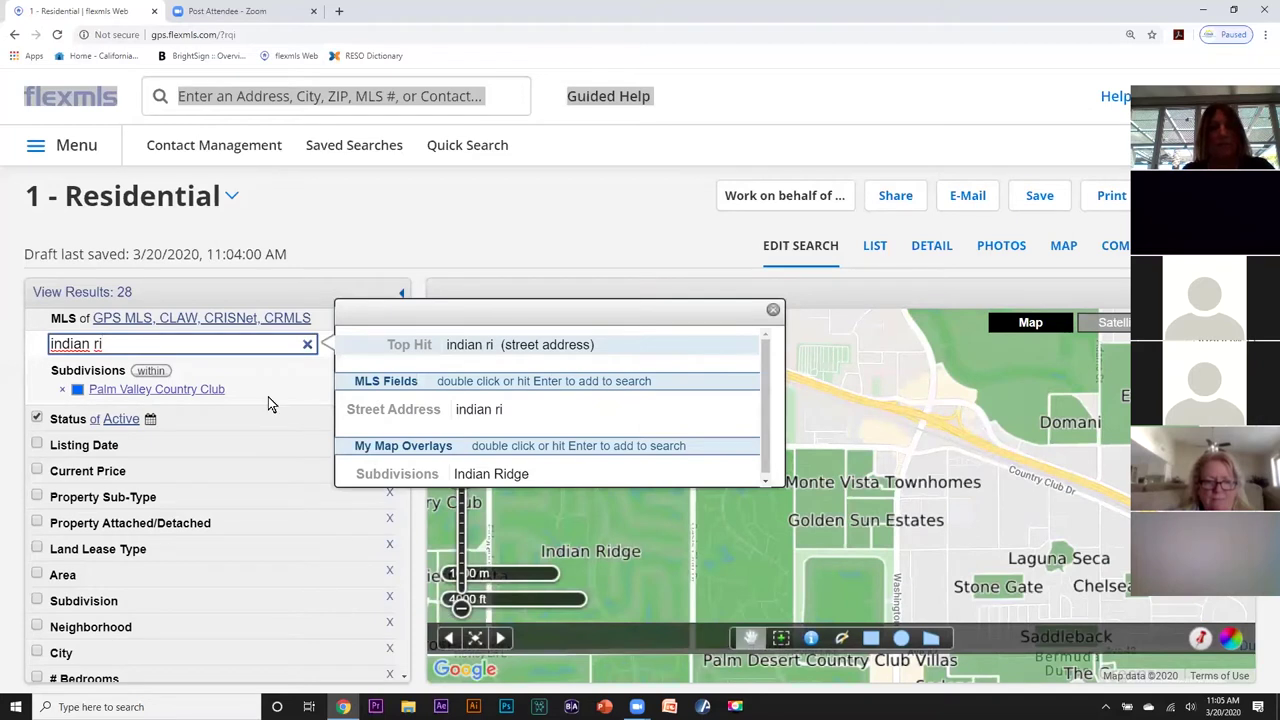
double_click(474, 474)
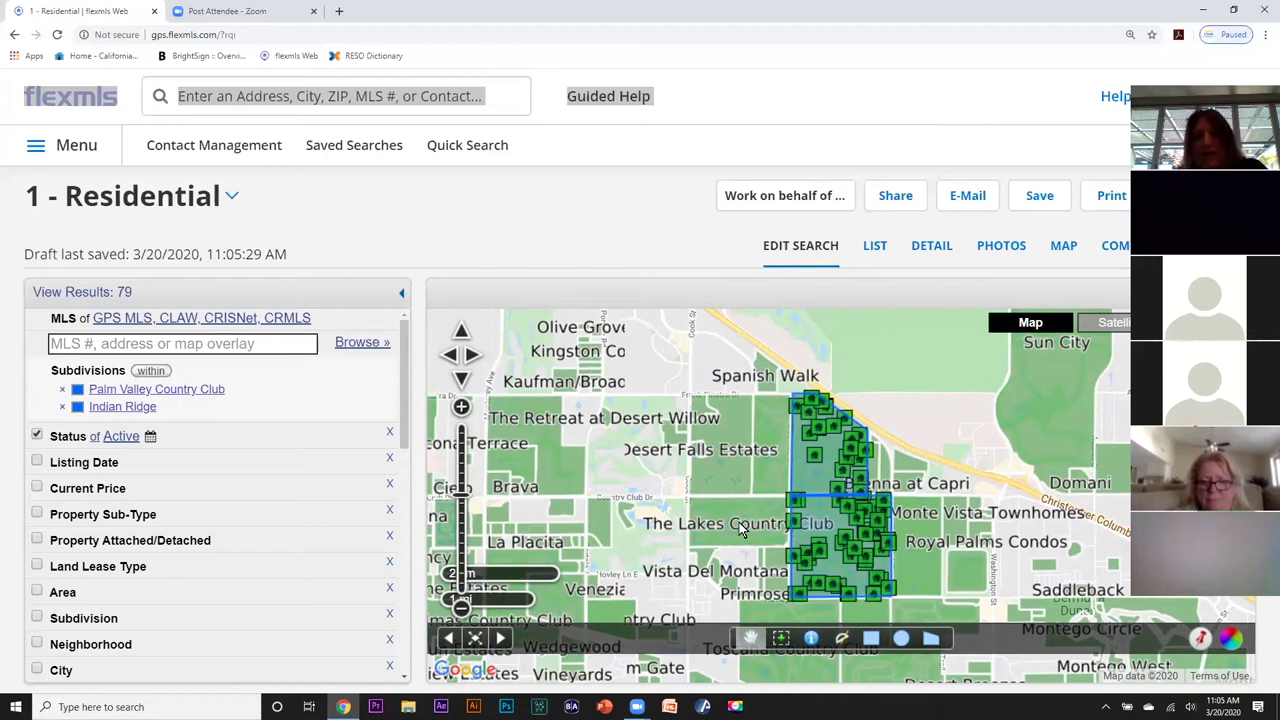
left_click(168, 340)
type("the lake")
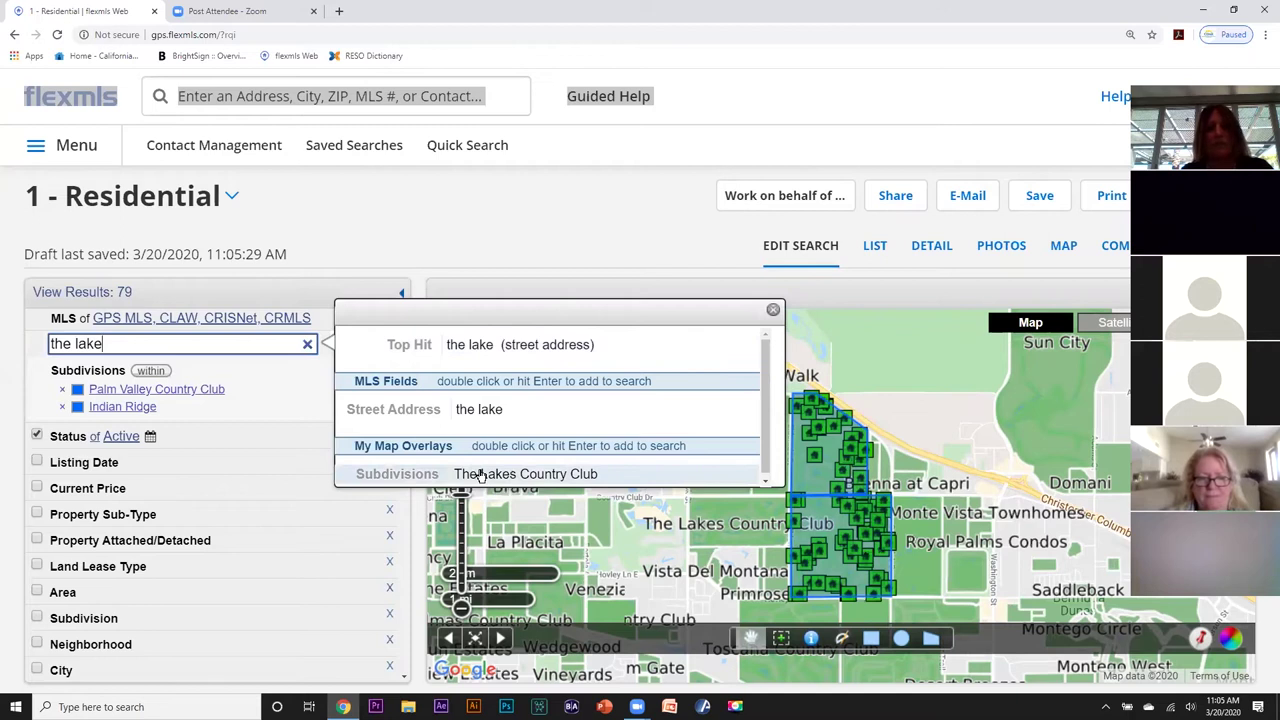
double_click(481, 476)
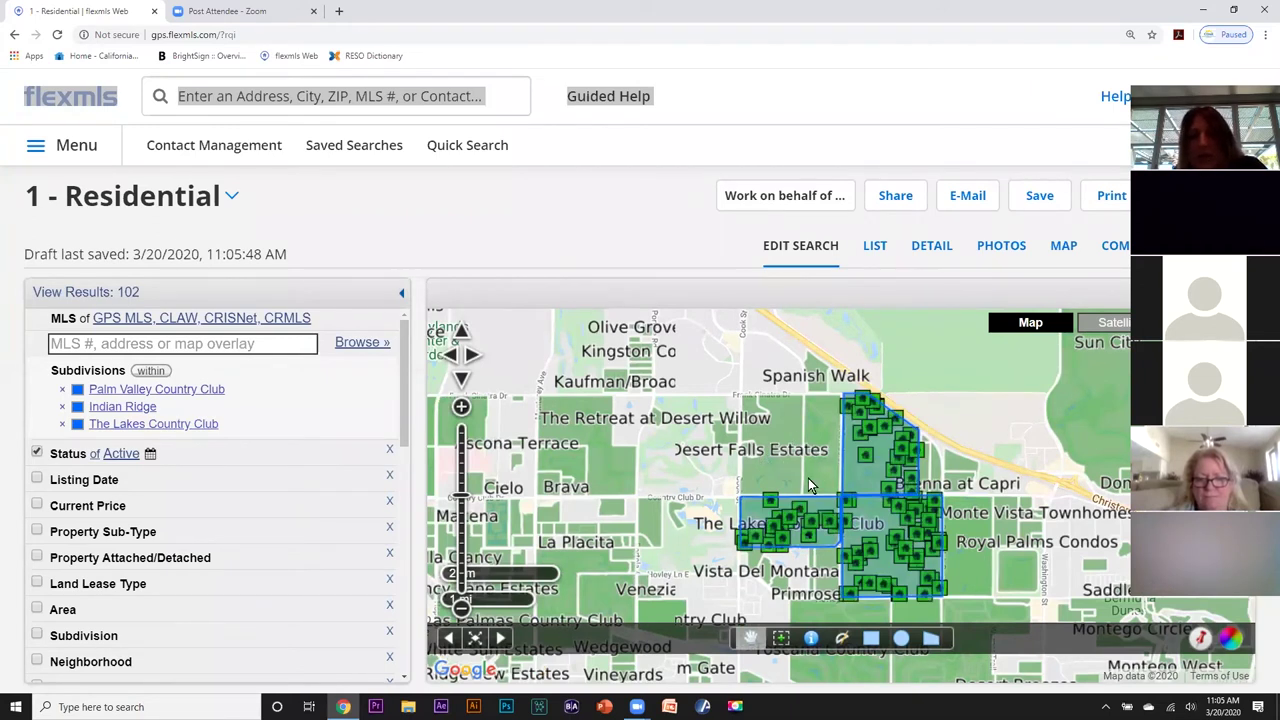
Add Desert Falls Country Club via 'desert falls' (127 results) and zoom the map in one level.
left_click(228, 346)
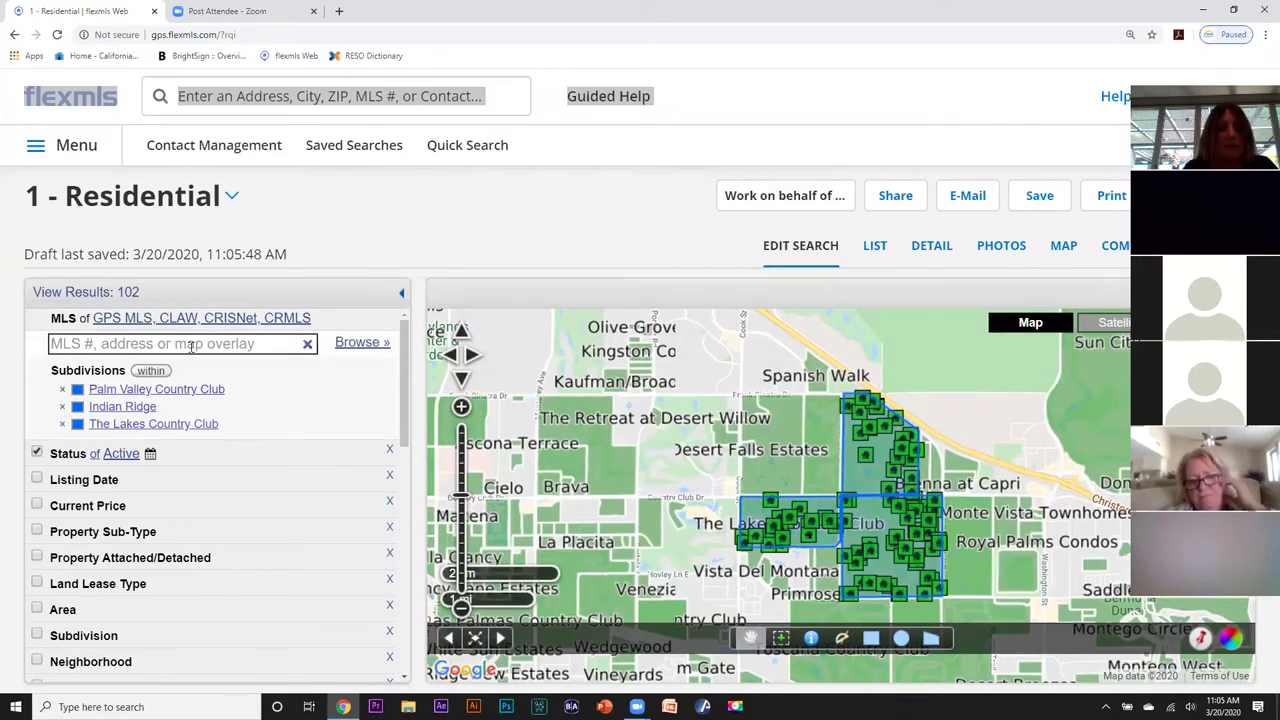
left_click(191, 347)
type("dese")
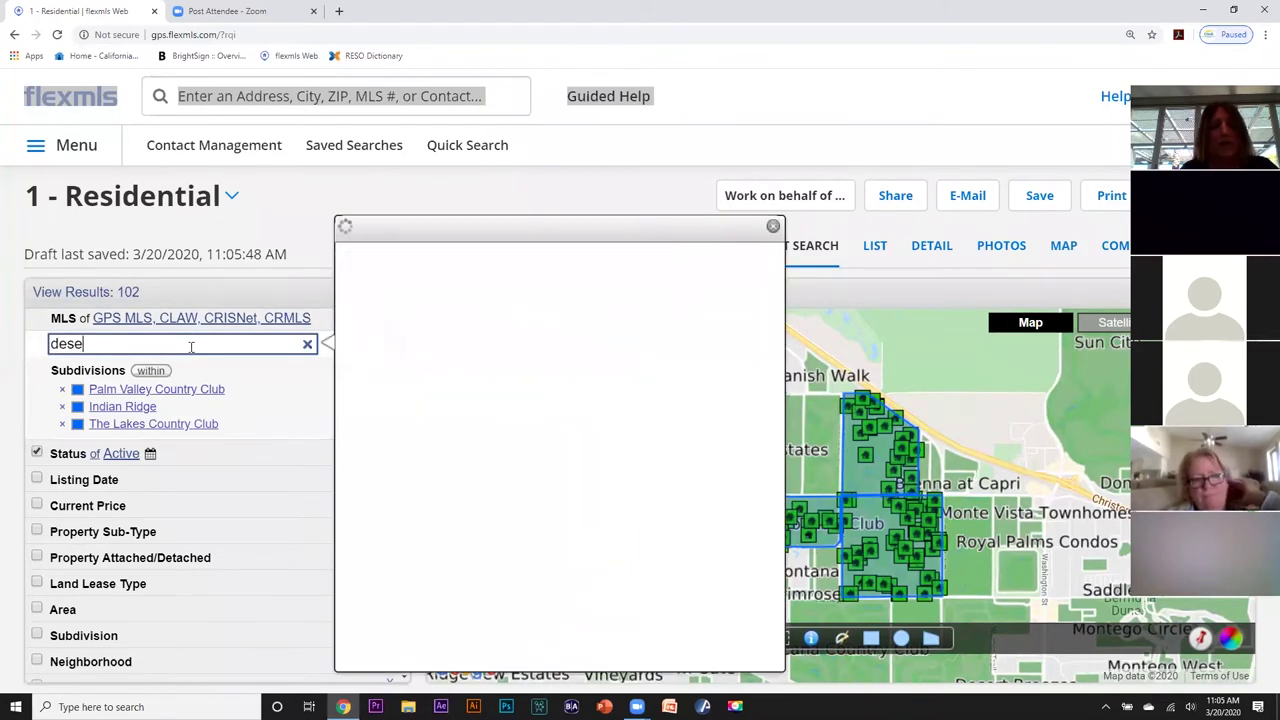
type("rt f")
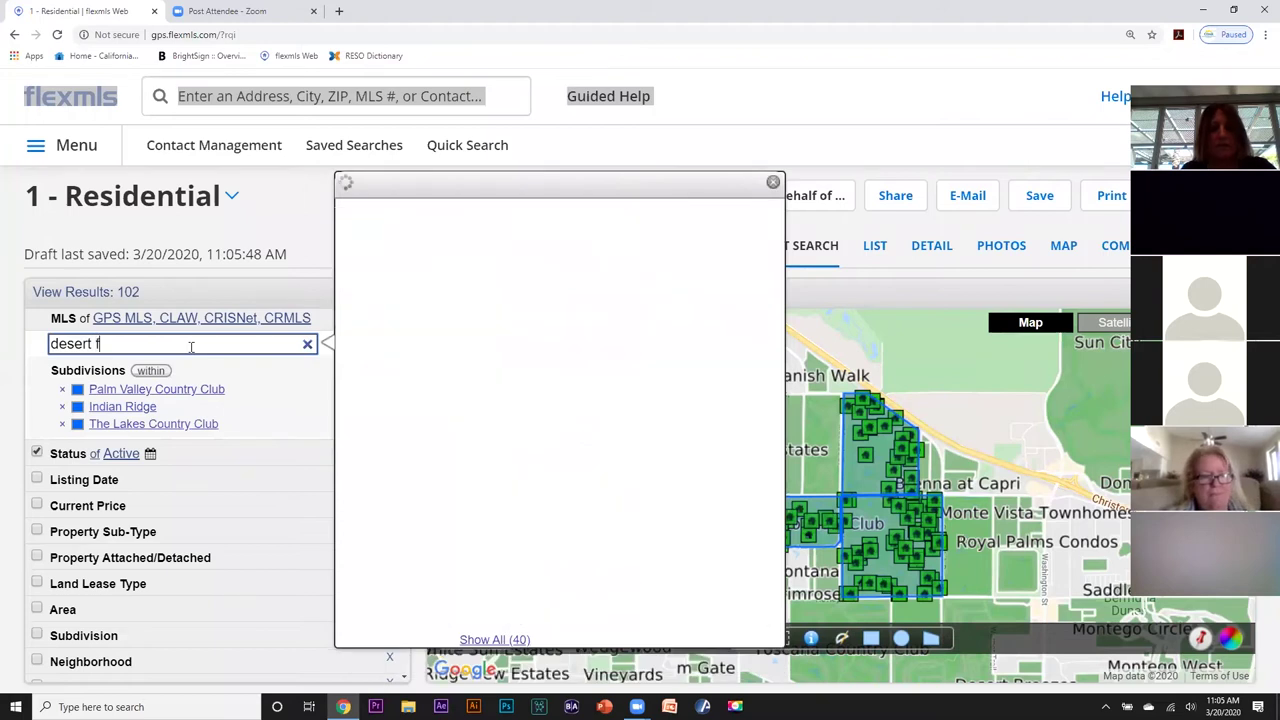
type("alls")
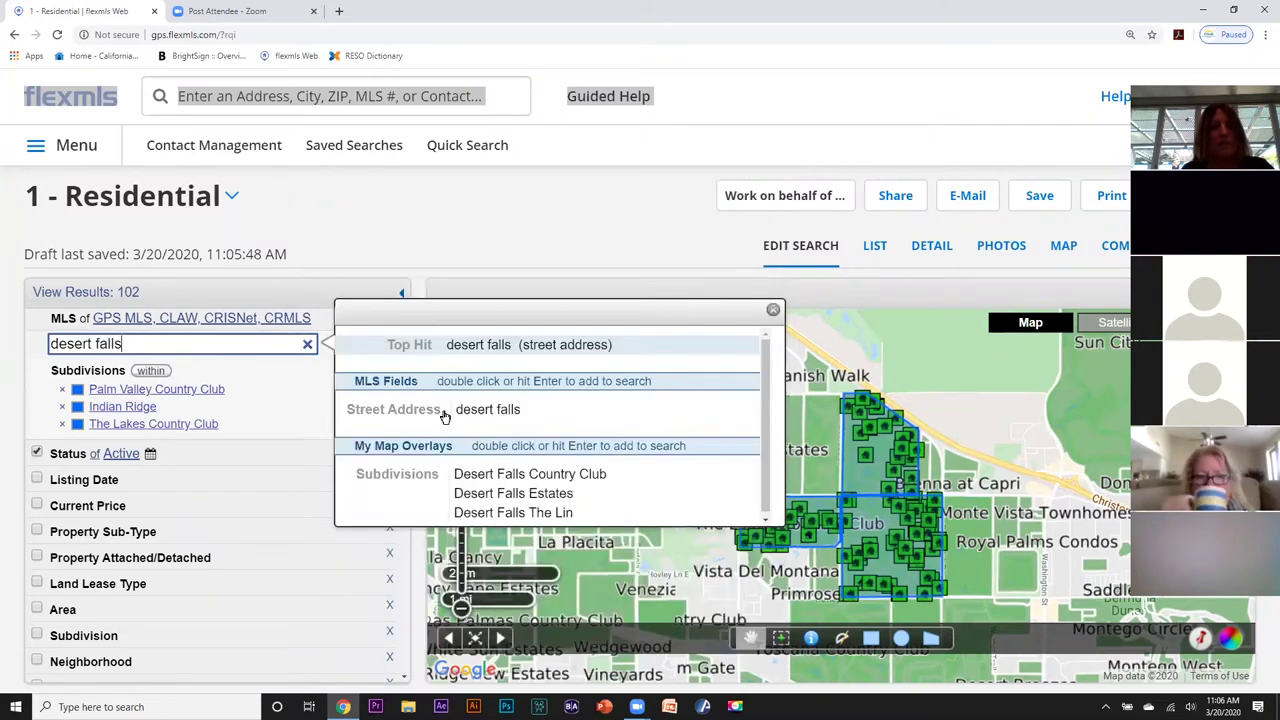
double_click(487, 476)
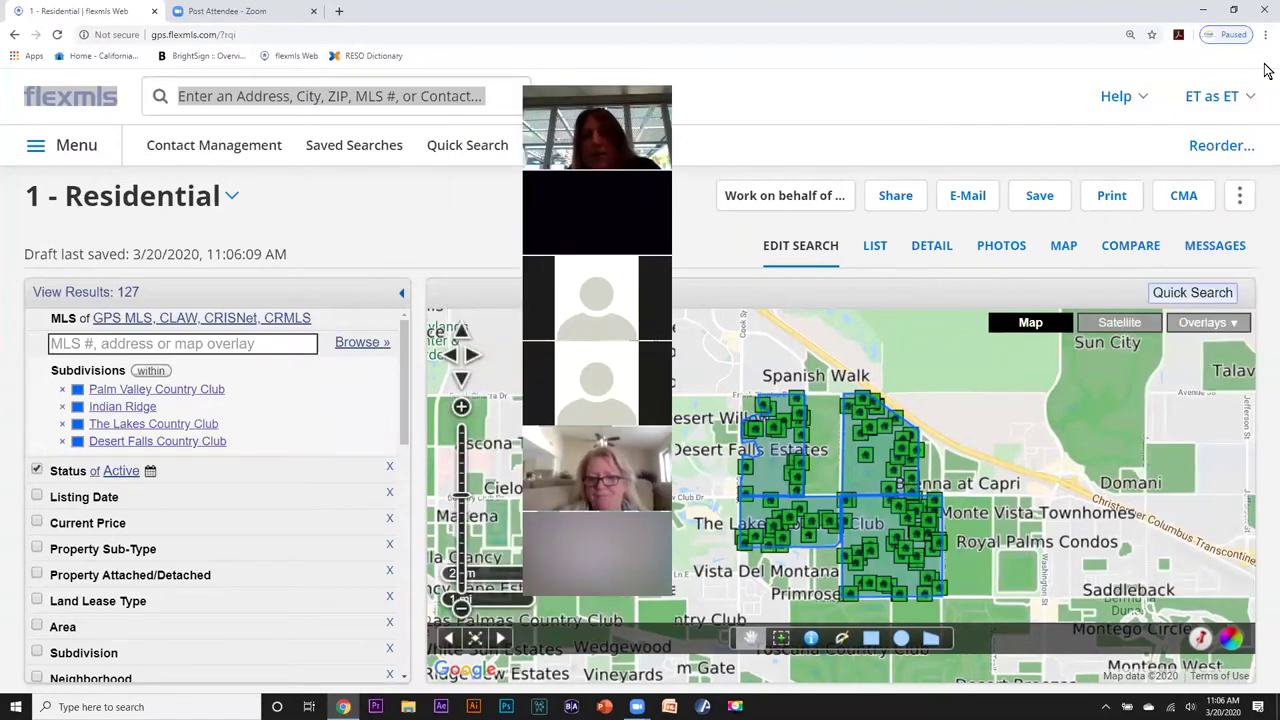
left_click(462, 490)
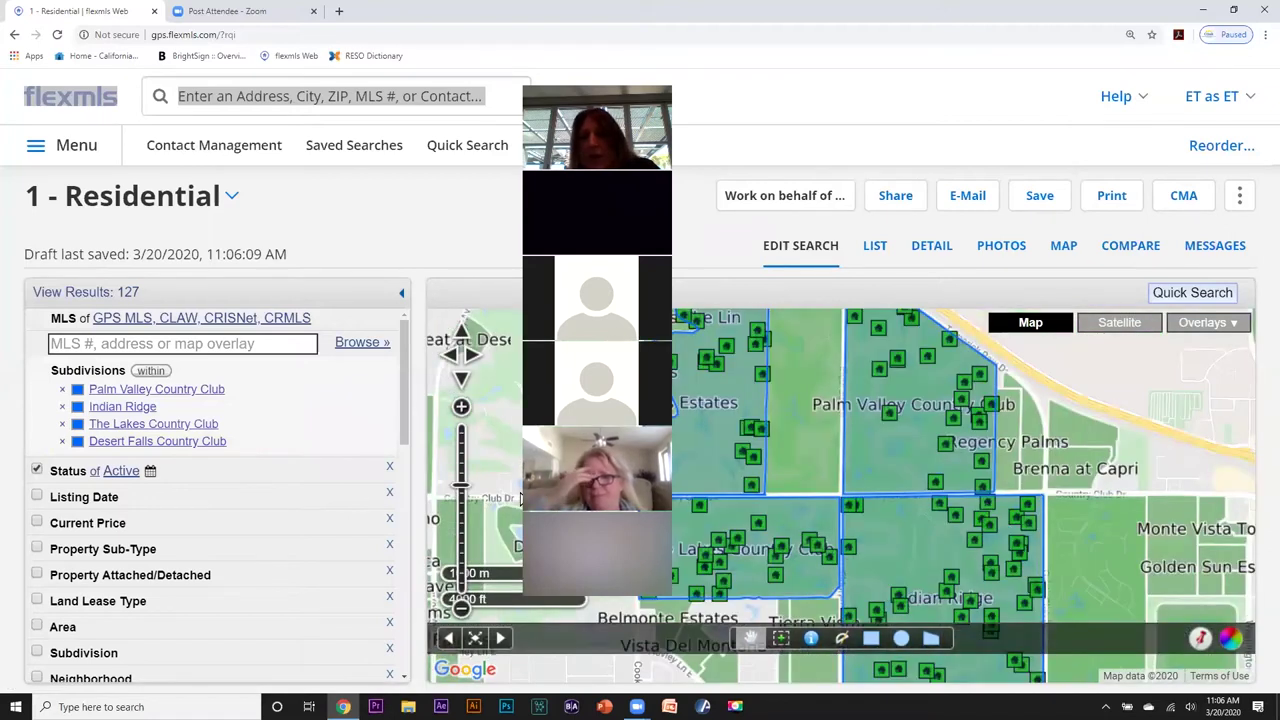
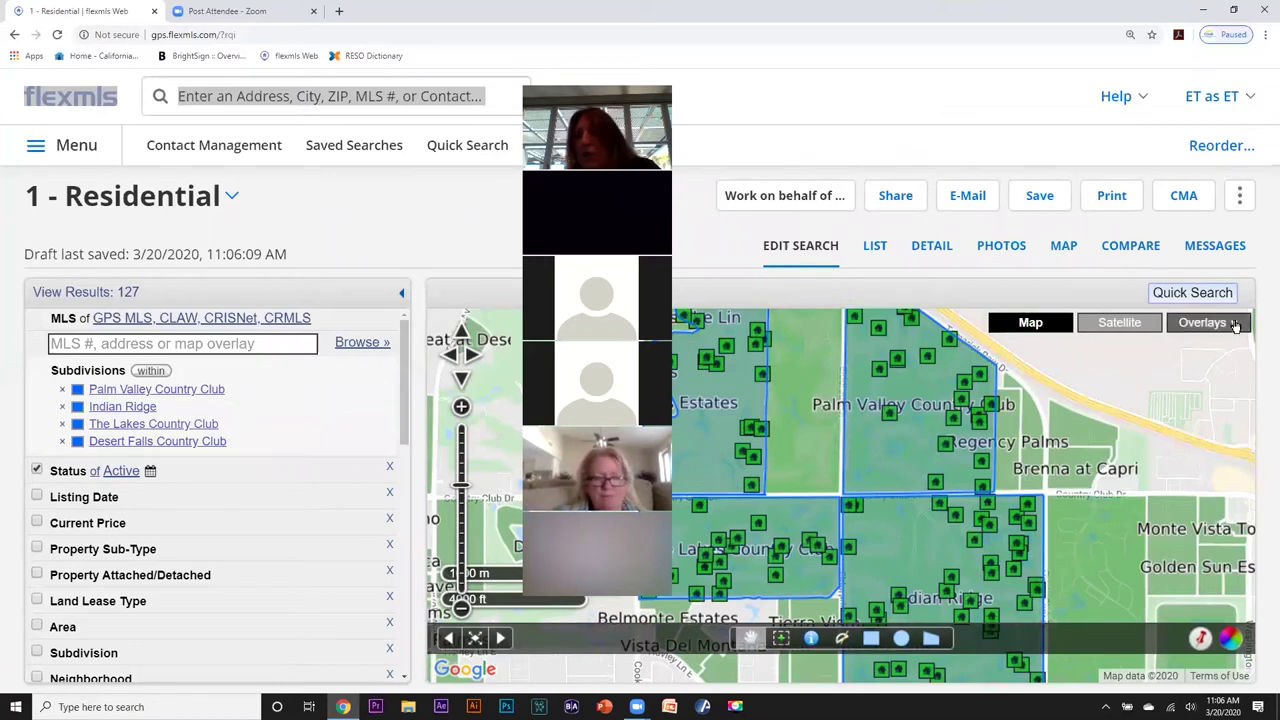
Open the map overlays list for the four-subdivision active residential search.
left_click(1235, 324)
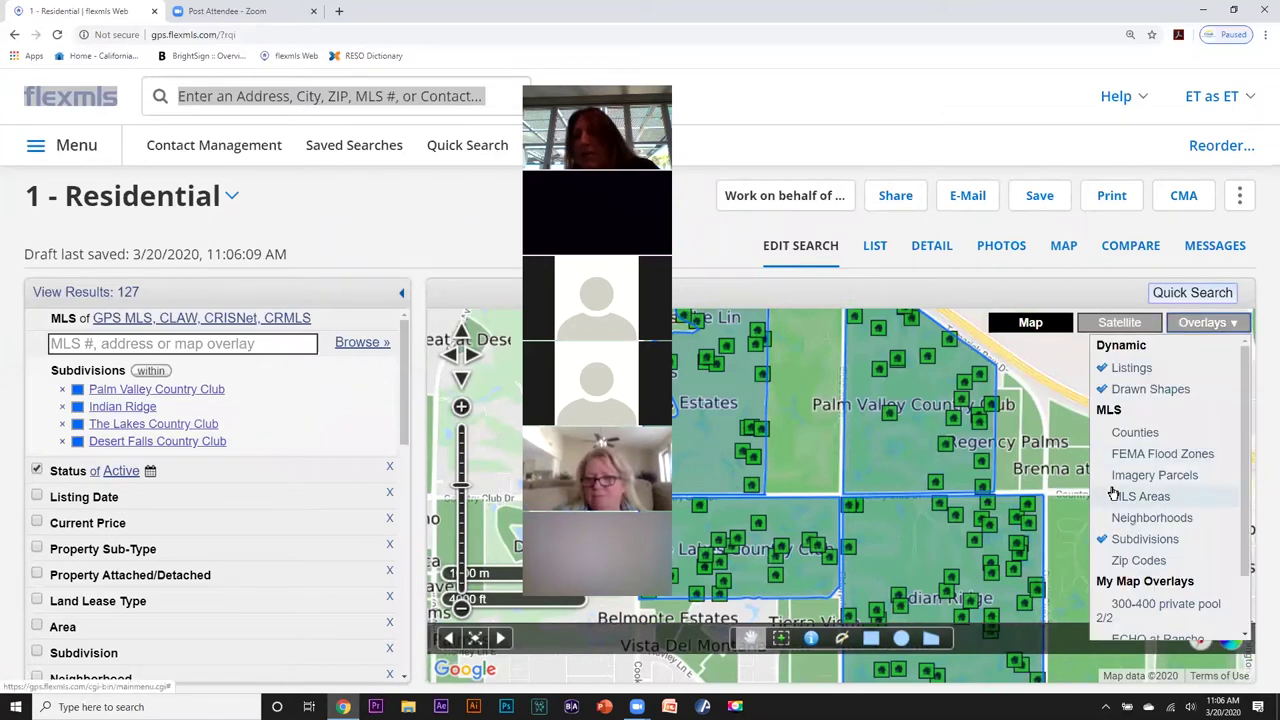
Turn off the Subdivisions map overlay so only listing markers remain.
left_click(1103, 541)
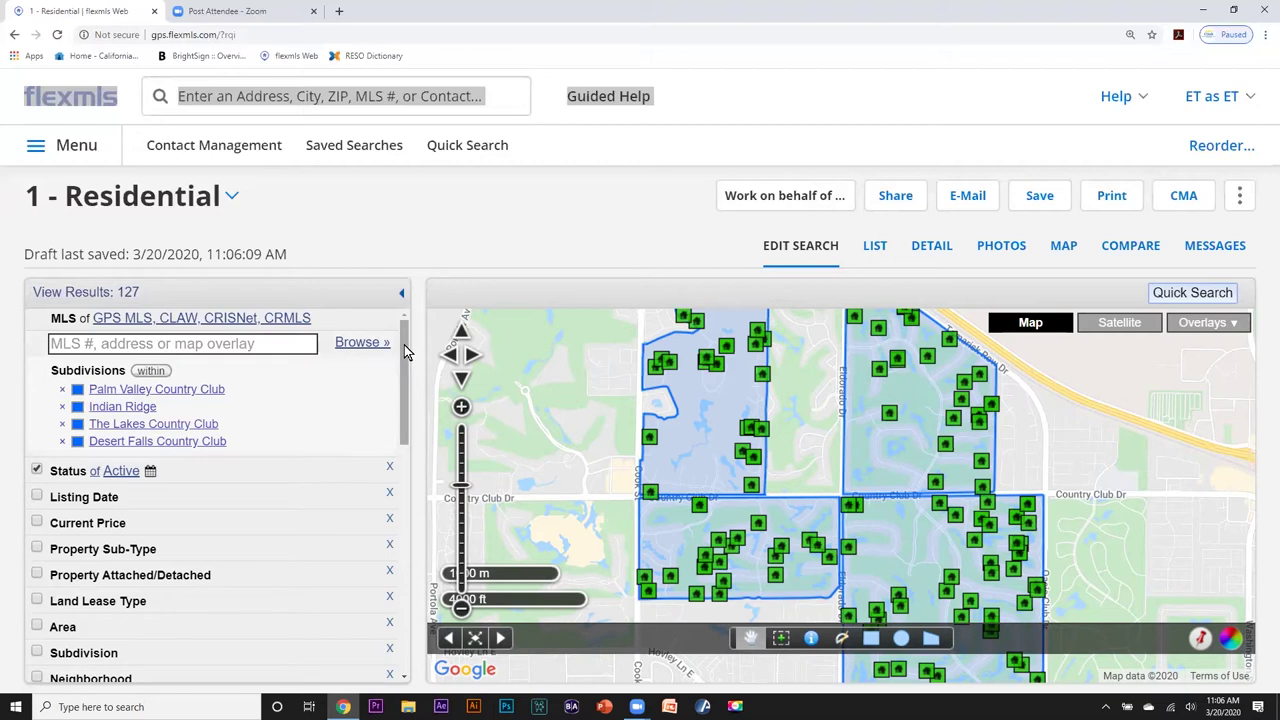
left_click_drag(405, 350, 414, 394)
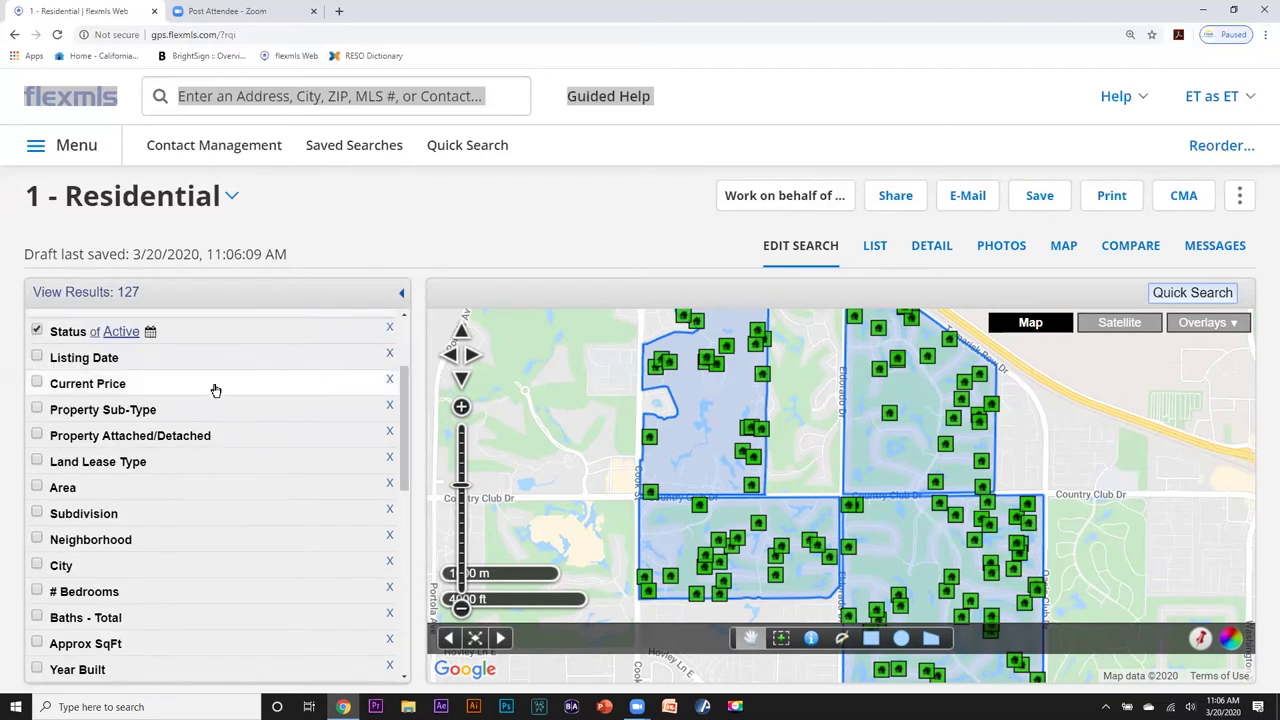
Add a Current Price criterion with a maximum of 450000.
left_click(37, 384)
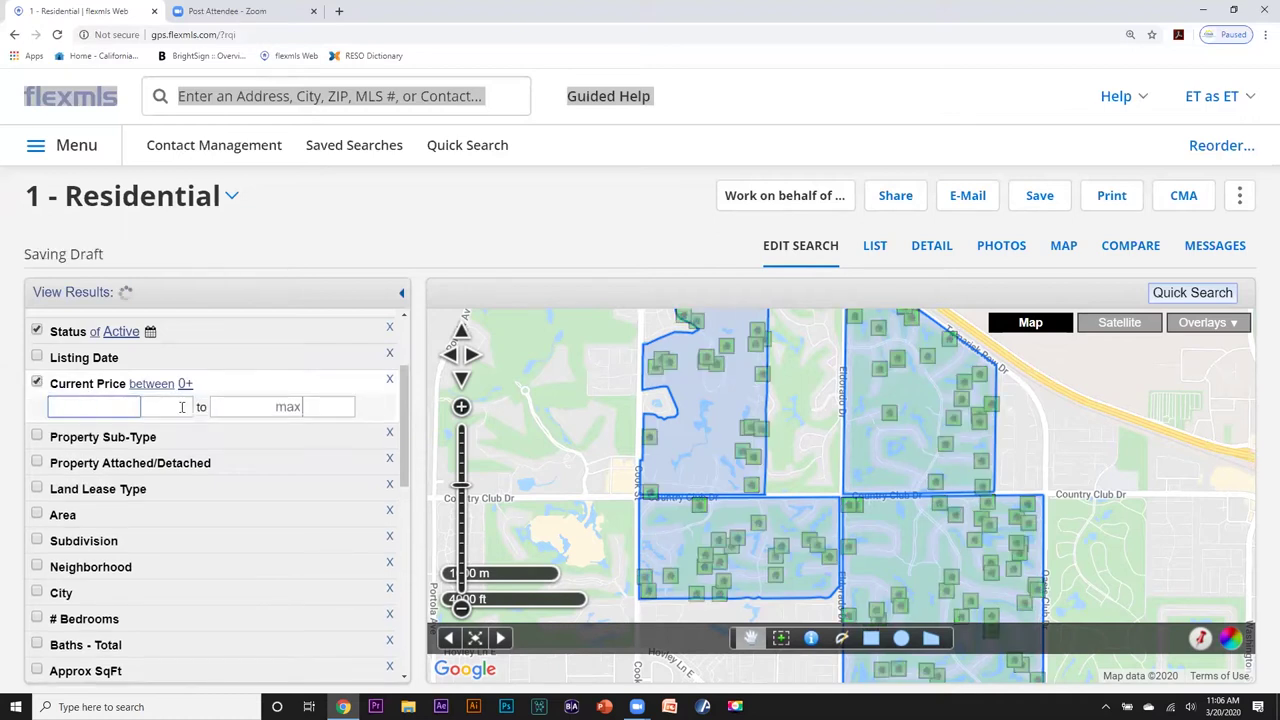
left_click(238, 407)
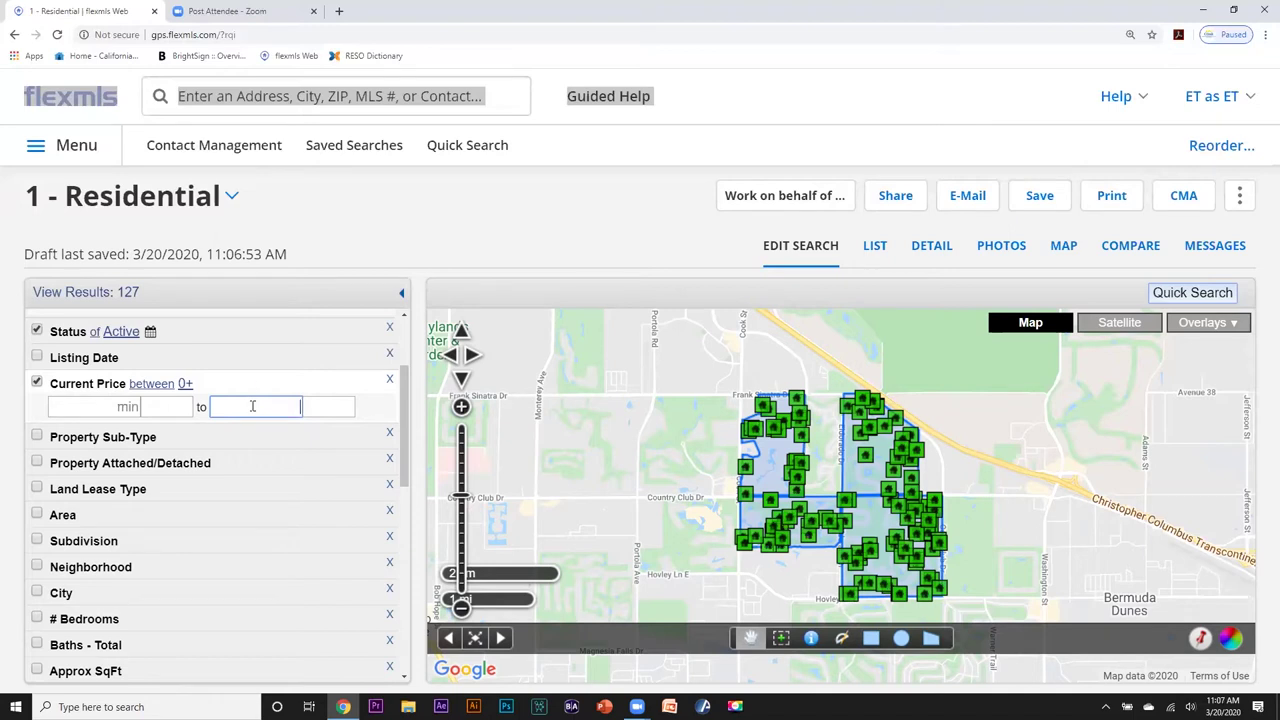
type("4500000")
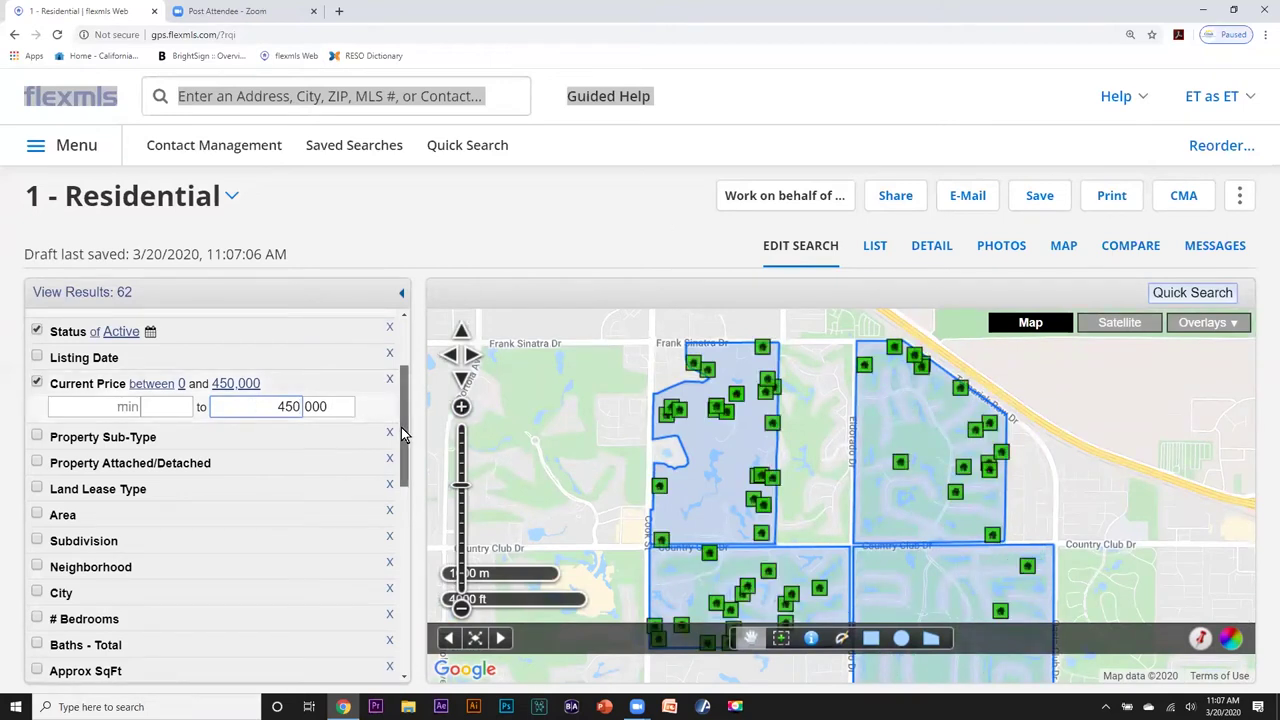
left_click_drag(404, 433, 403, 480)
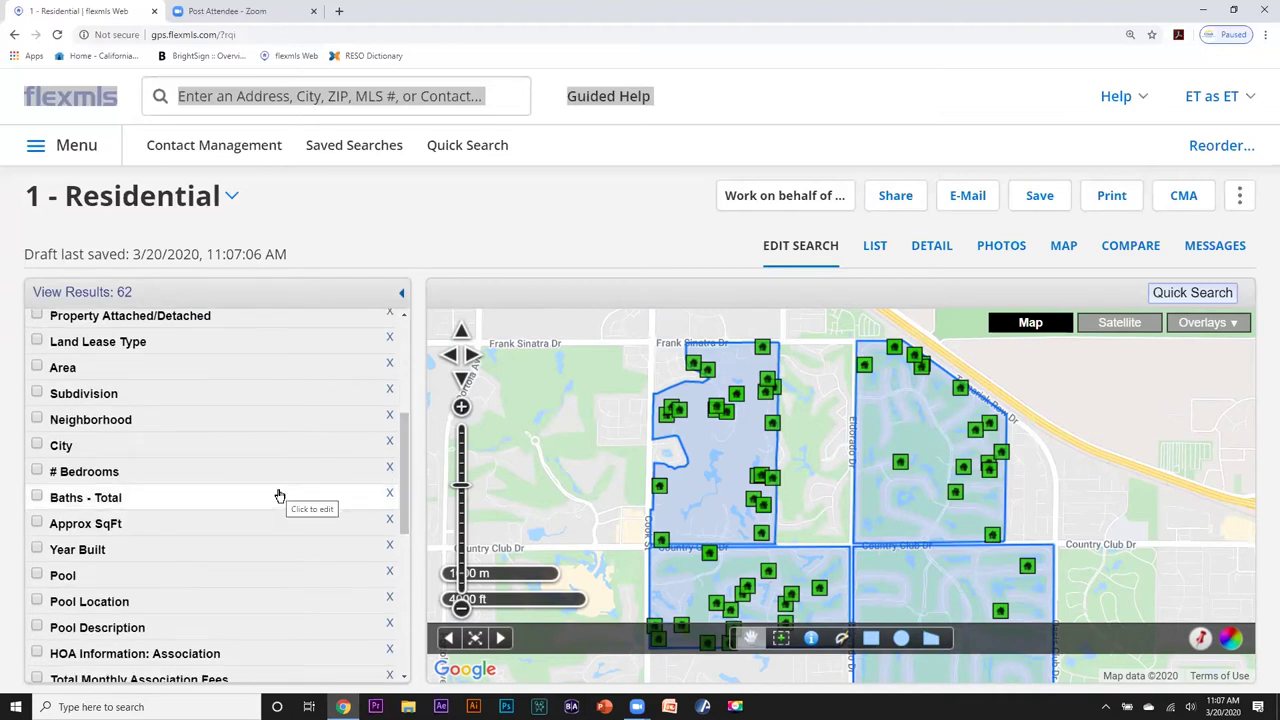
Add a # Bedrooms criterion with a minimum of 3.
left_click(38, 471)
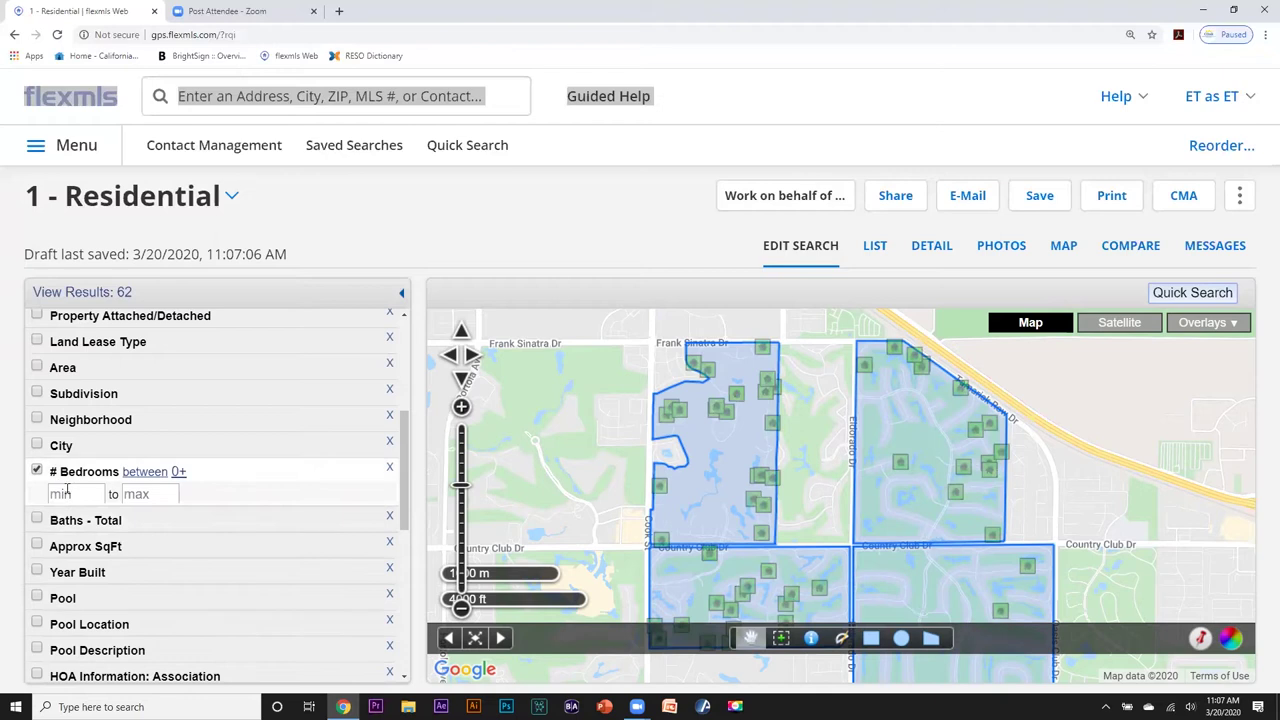
left_click(67, 493)
type("3")
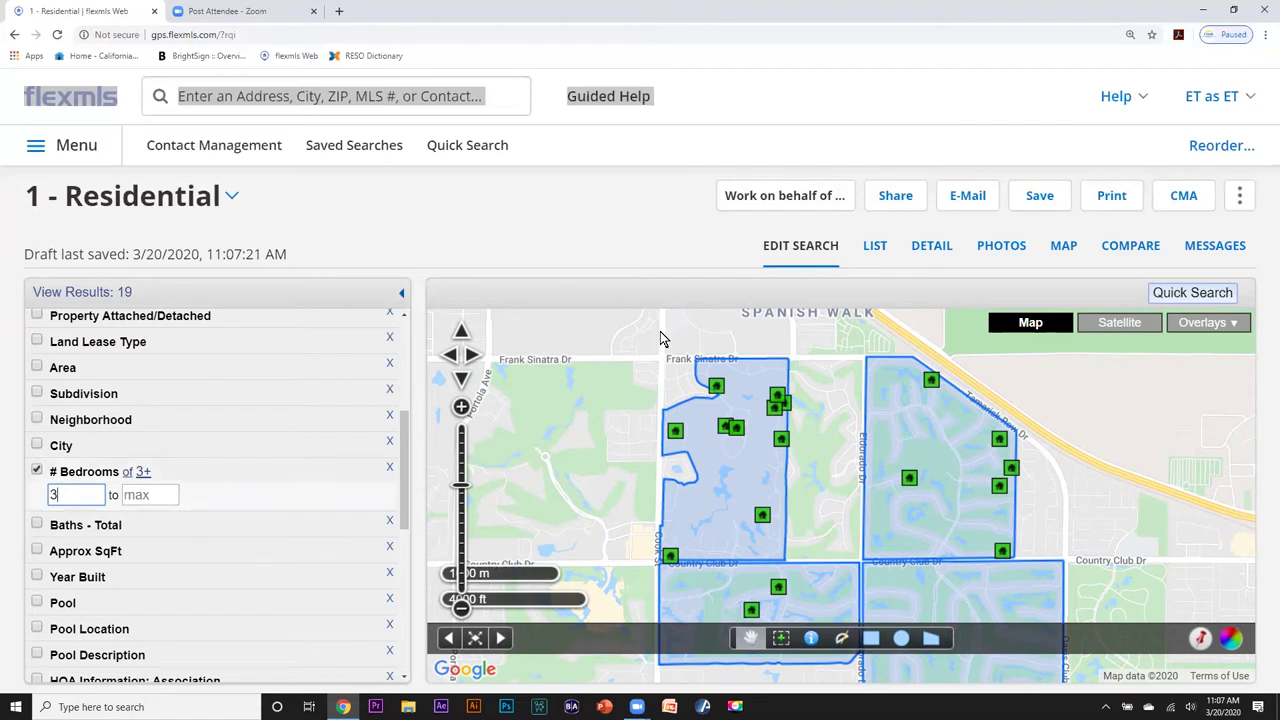
Review results in List view, then start a new Quick Search and dismiss the matches popup.
left_click(875, 248)
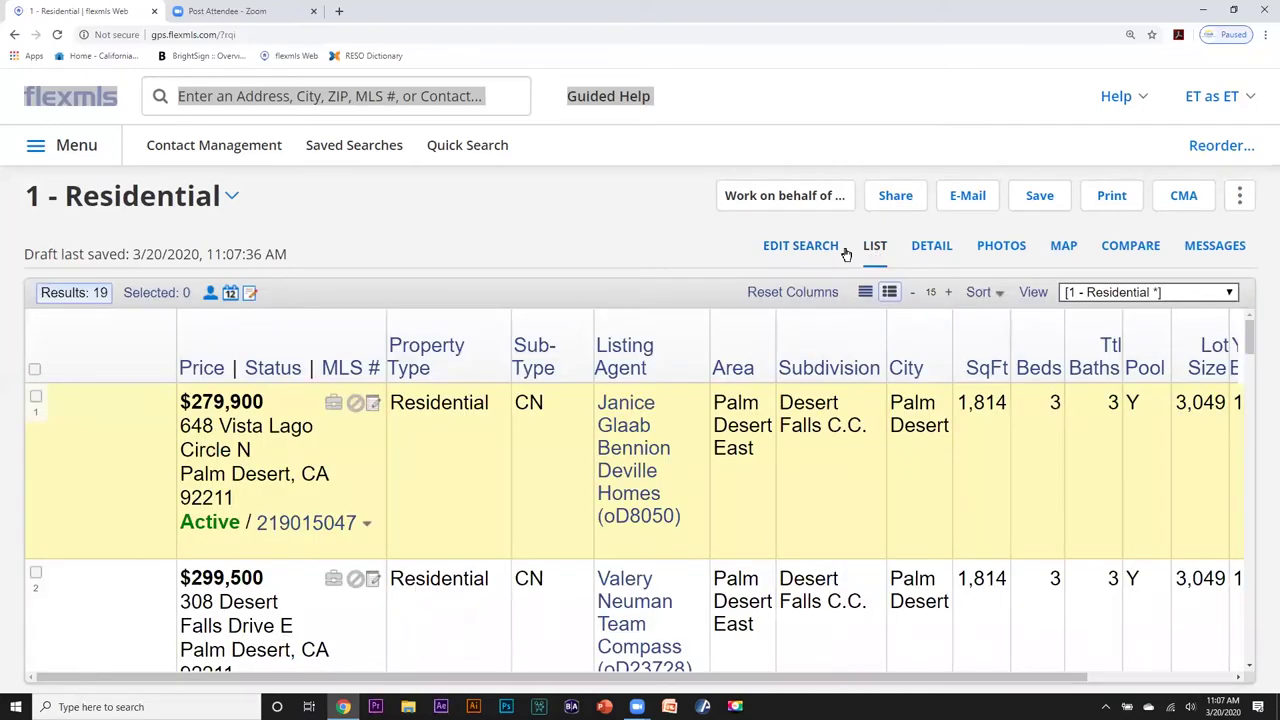
left_click(445, 150)
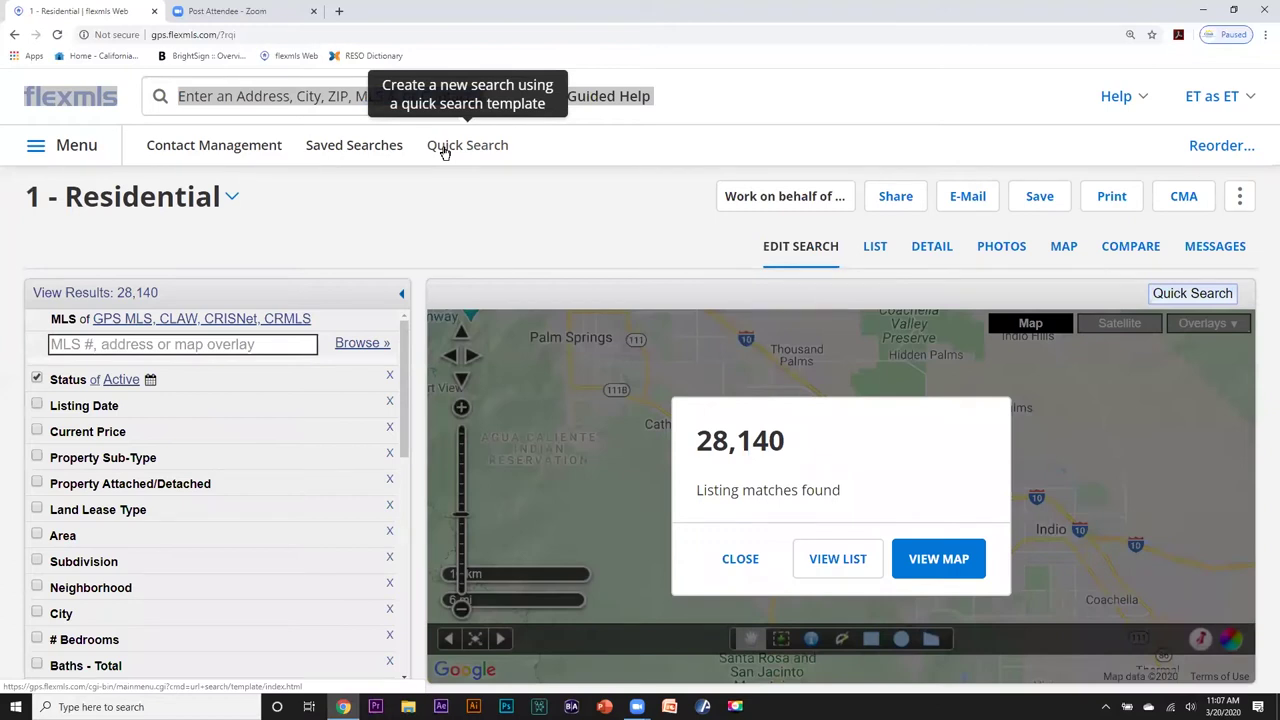
left_click(740, 562)
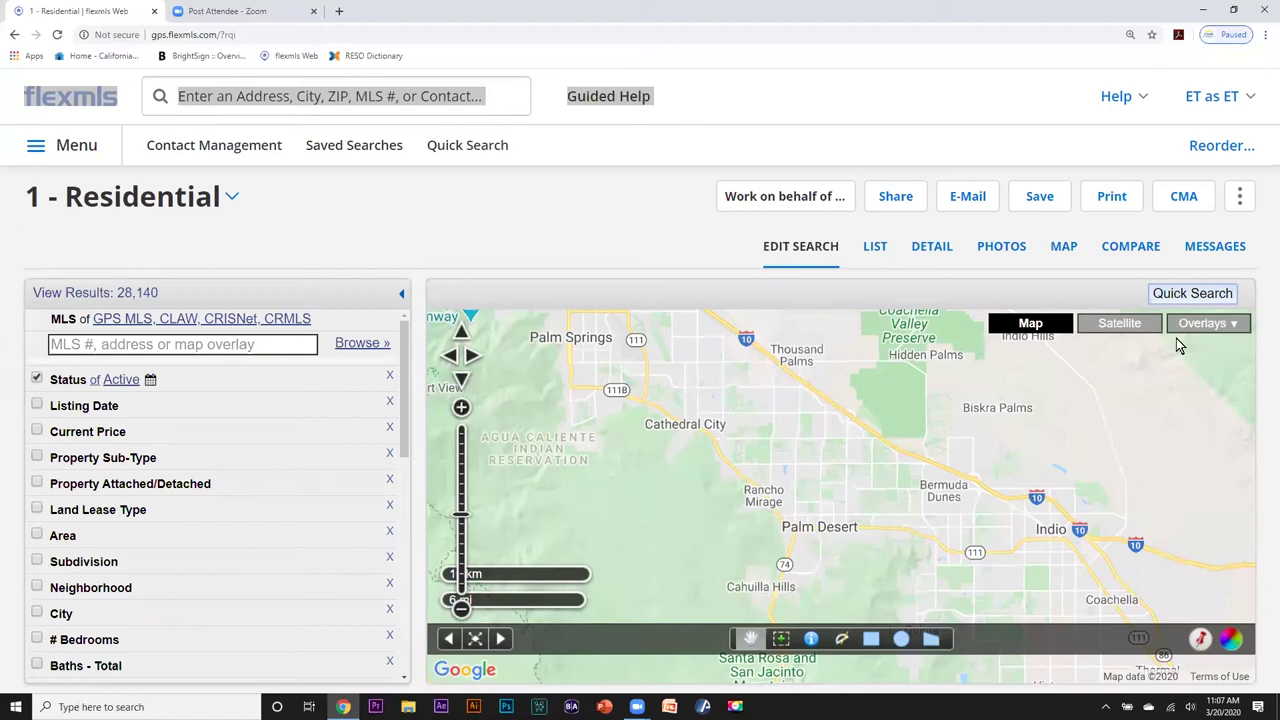
Turn on the Neighborhoods map overlay.
left_click(1236, 326)
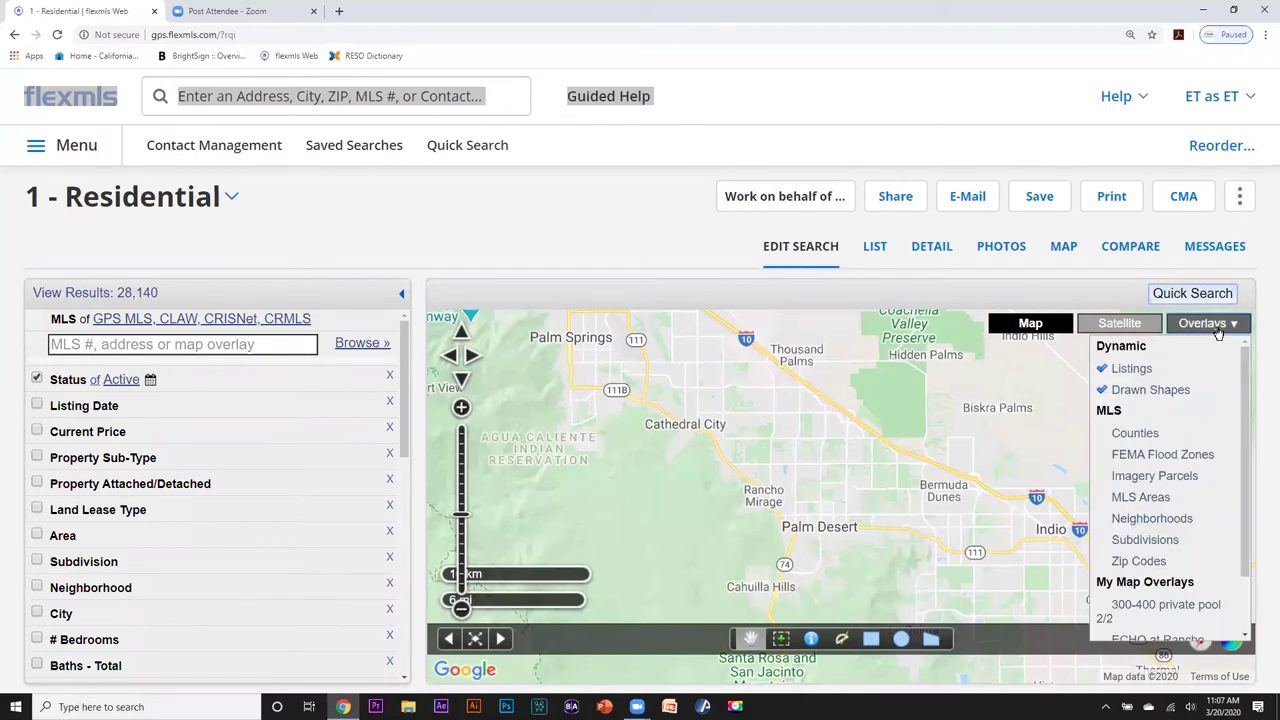
left_click(1104, 518)
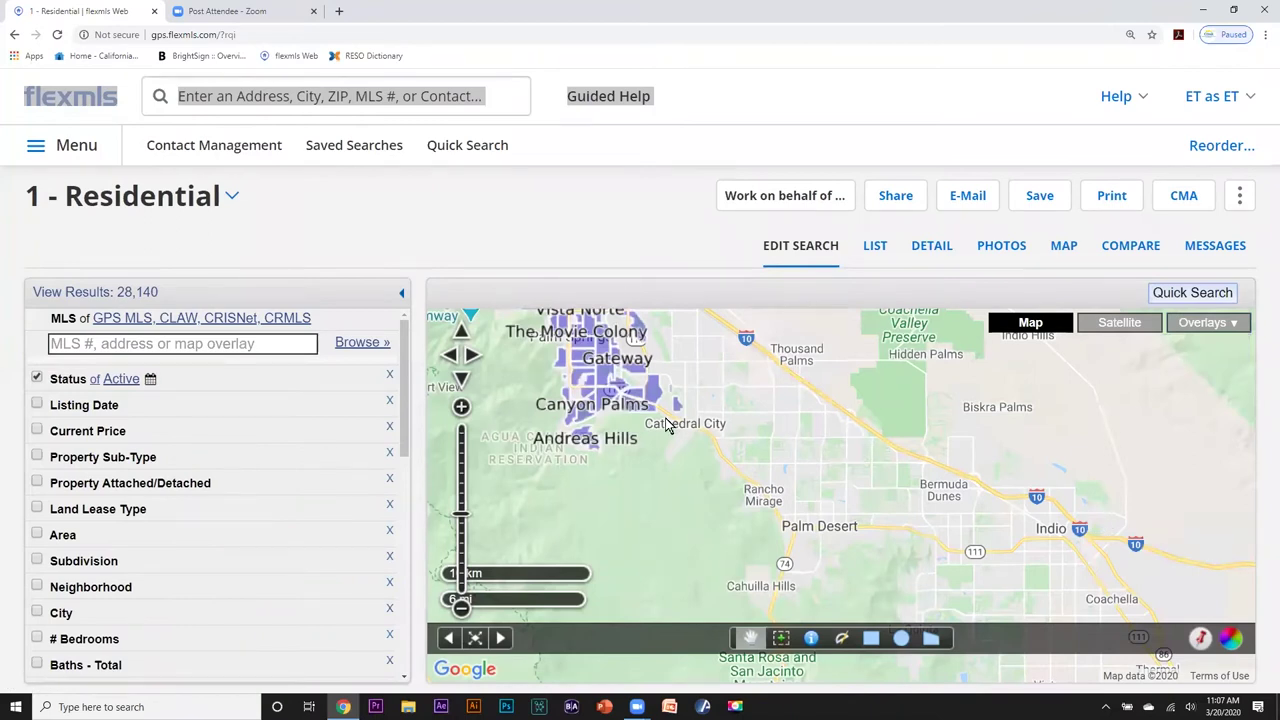
left_click_drag(598, 395, 730, 455)
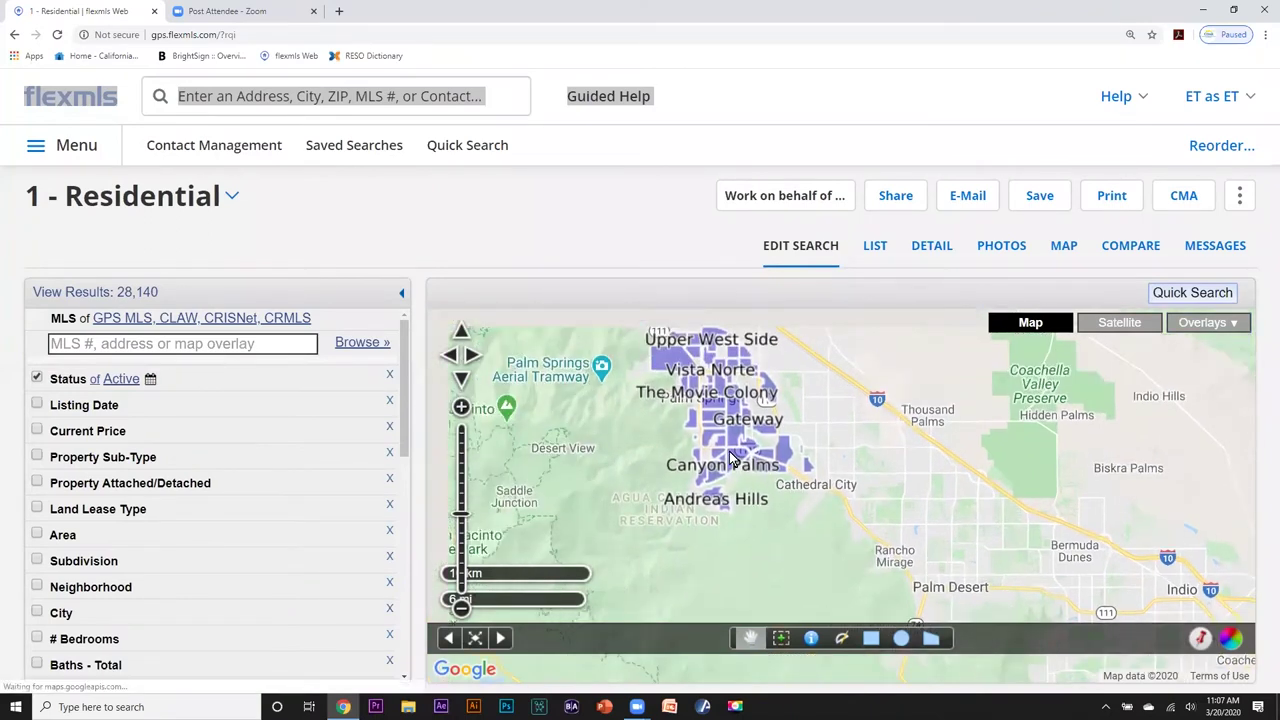
left_click(1238, 328)
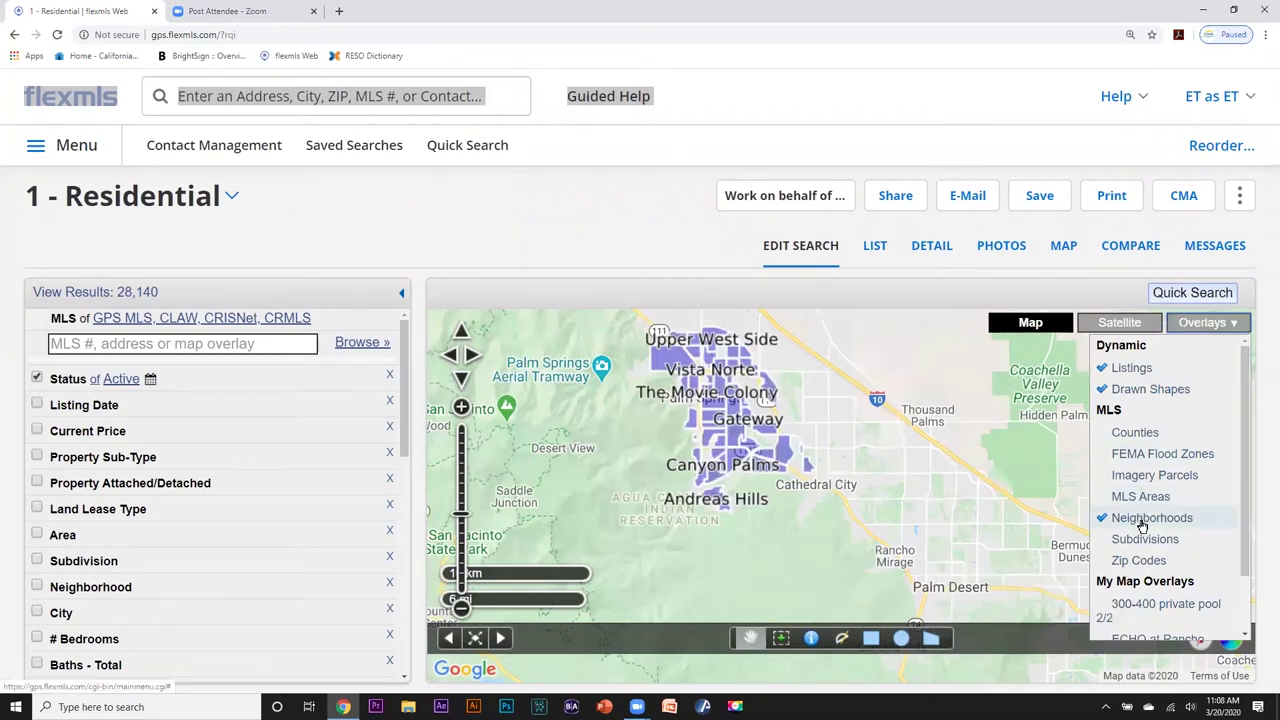
left_click(955, 378)
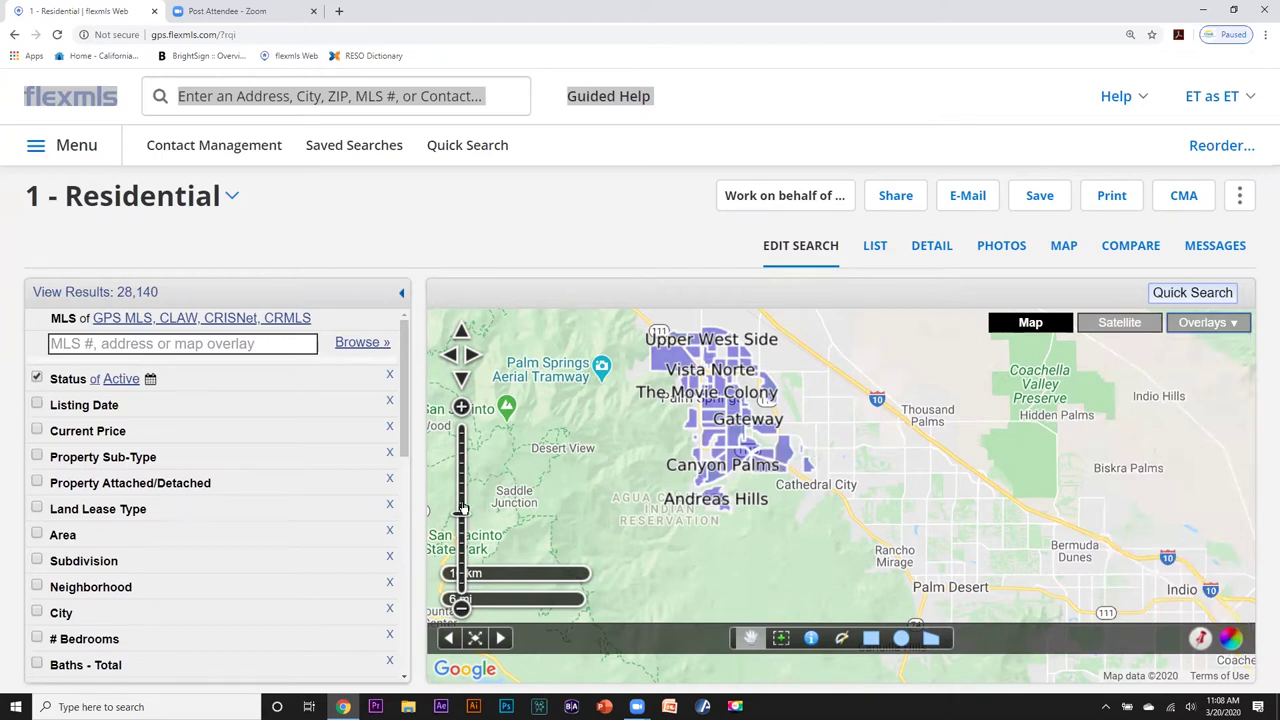
Zoom and pan the map onto Palm Springs neighborhoods like Gene Autry and Upper West Side.
left_click(461, 506)
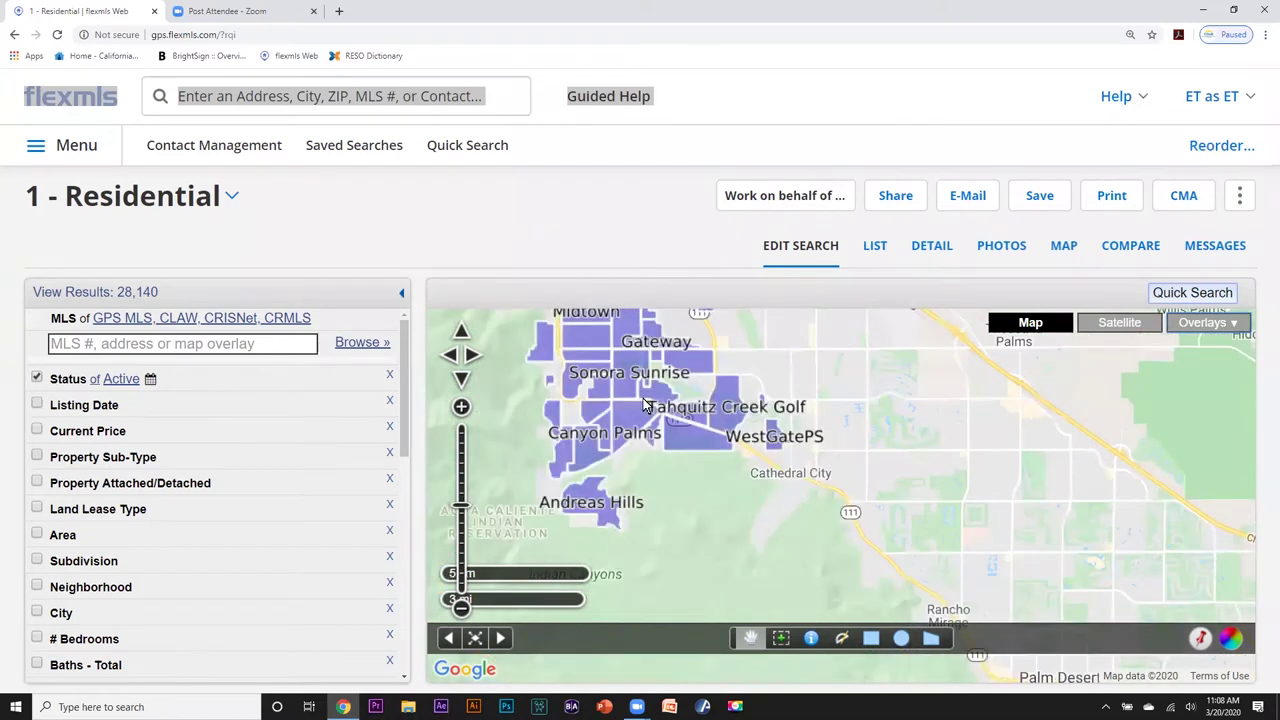
left_click_drag(620, 395, 706, 492)
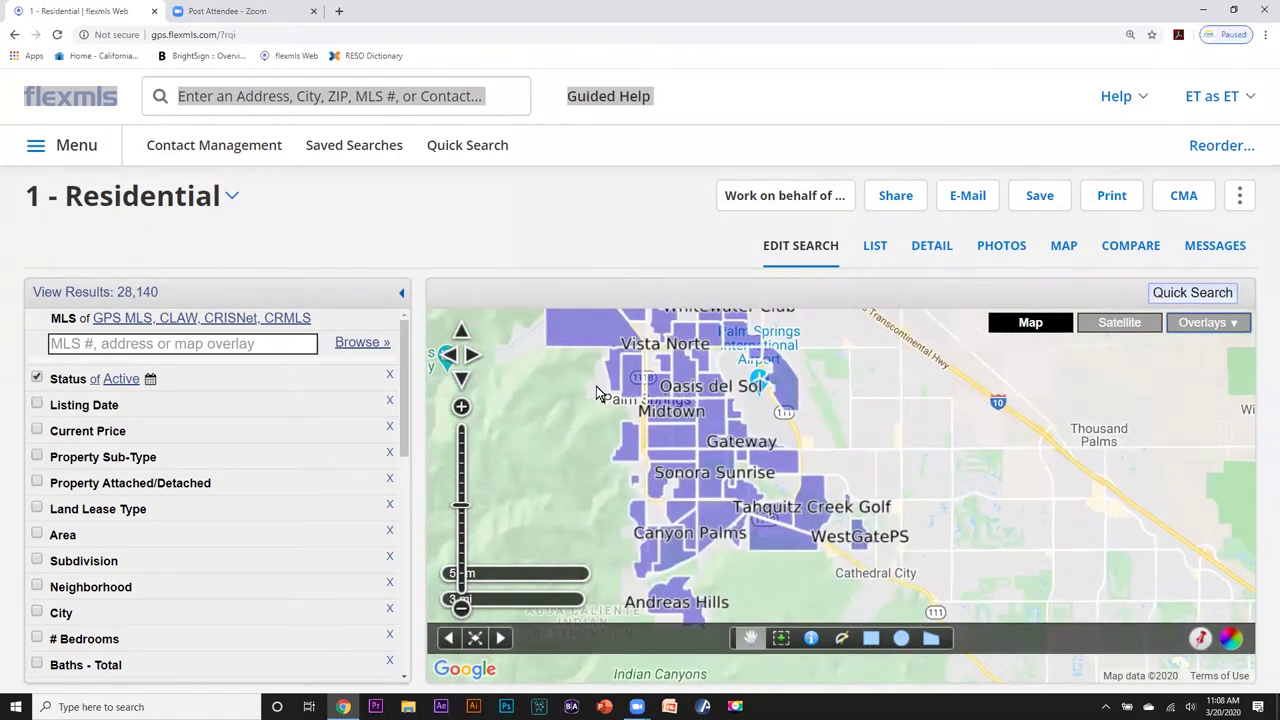
left_click_drag(660, 425, 730, 470)
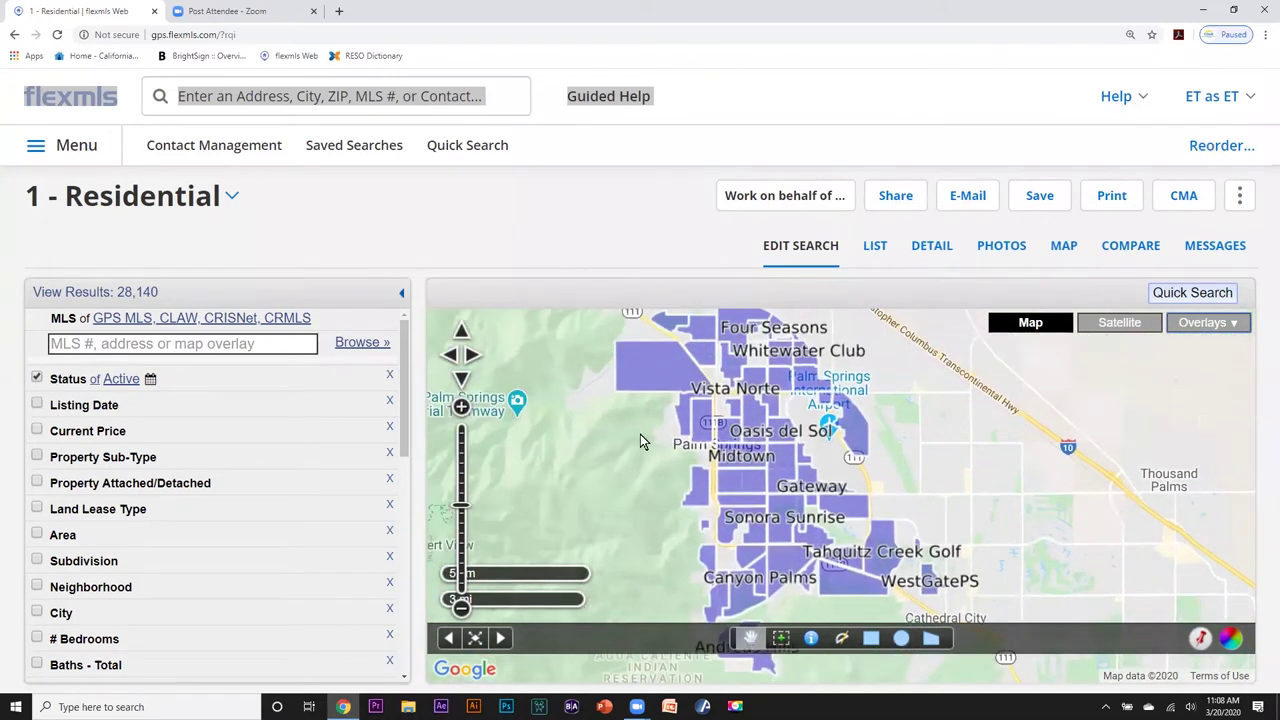
left_click(461, 496)
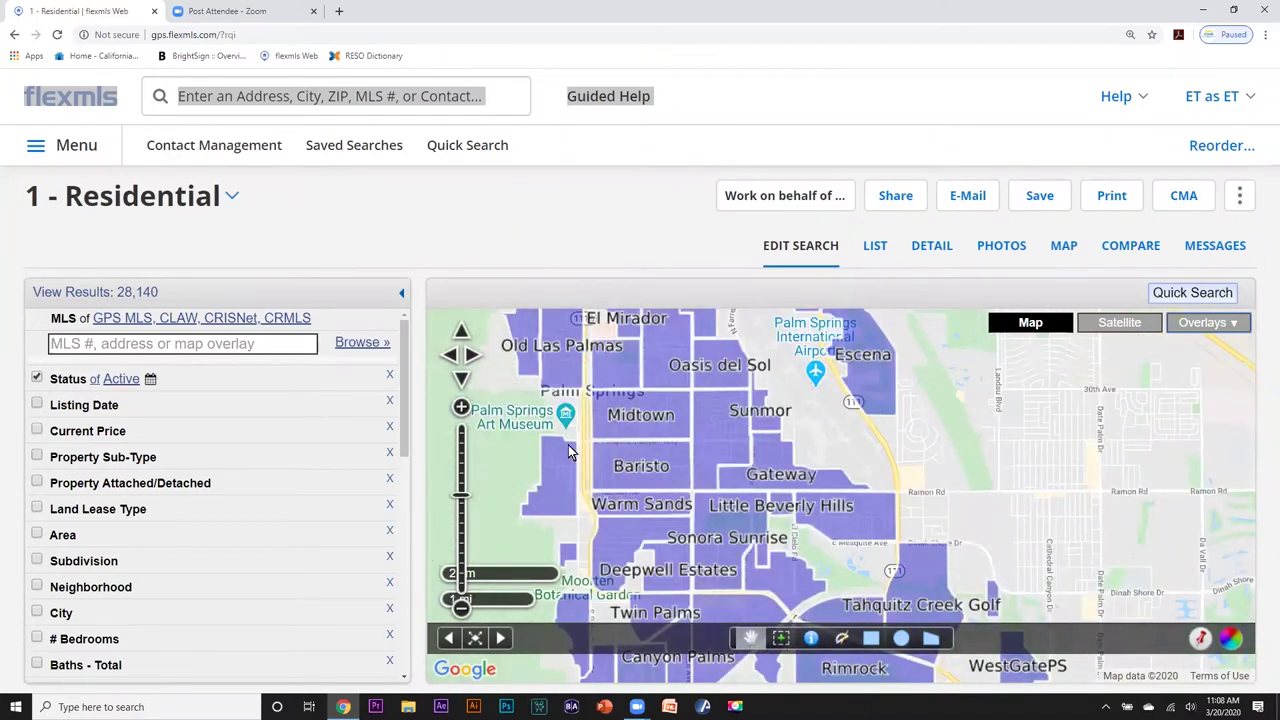
left_click_drag(573, 453, 645, 512)
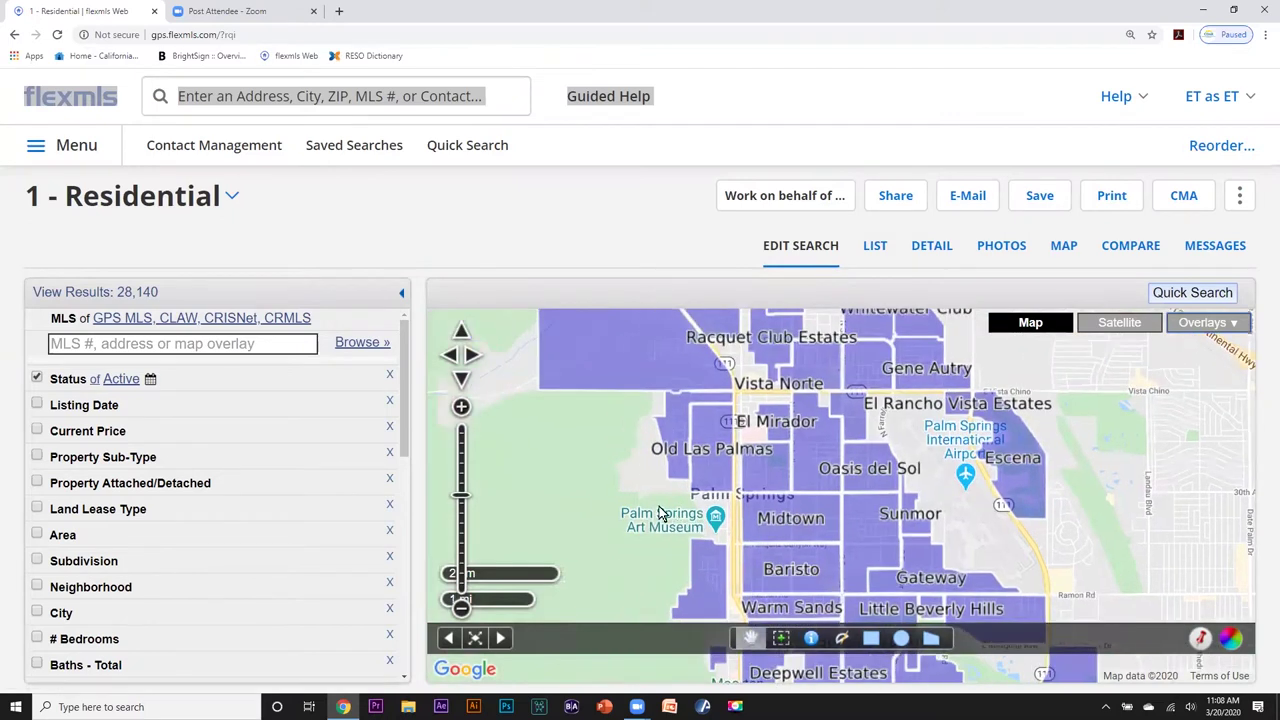
left_click_drag(593, 433, 642, 485)
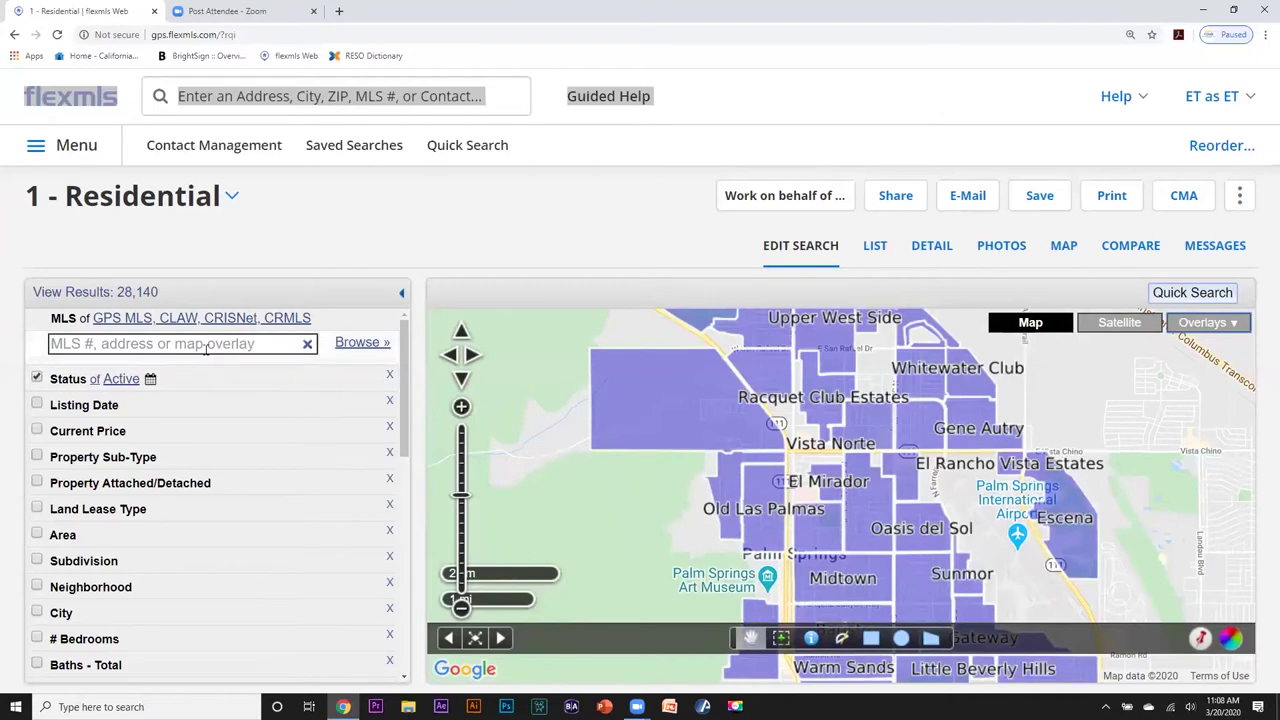
Add a Neighborhood criterion selecting Old Las Palmas and Vista Las Palmas, then zoom the map in.
left_click(40, 588)
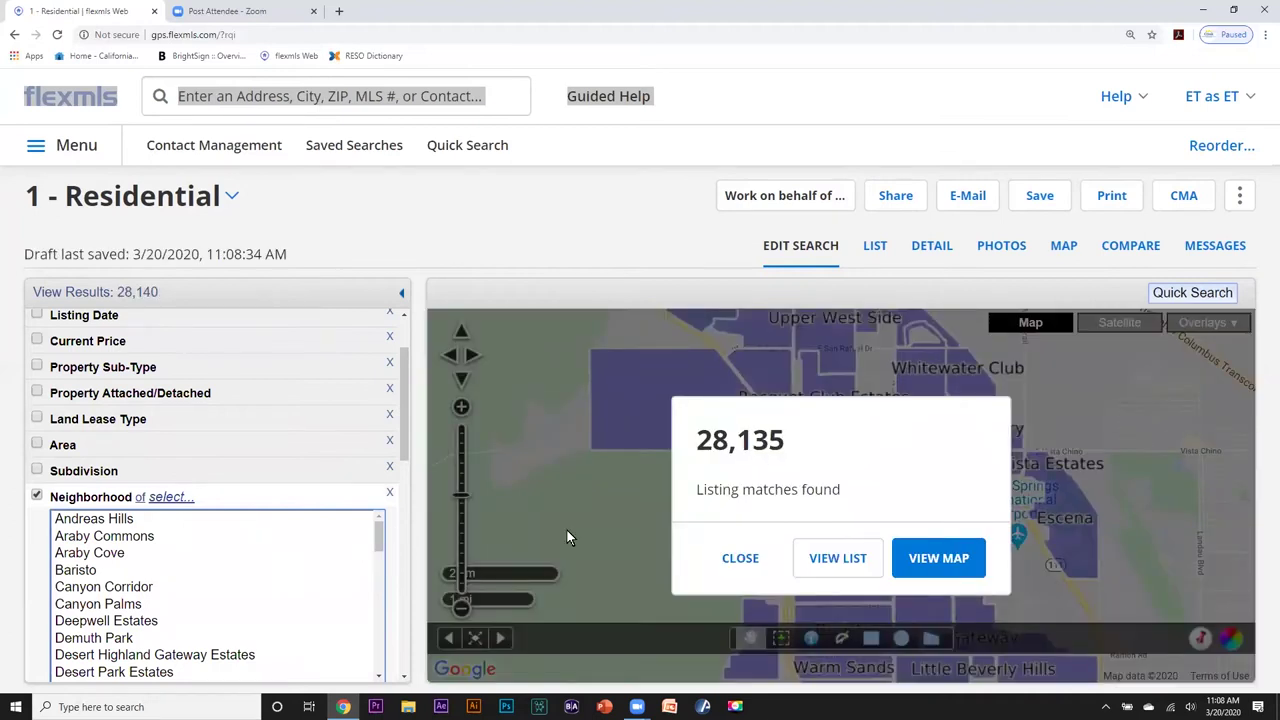
left_click(741, 560)
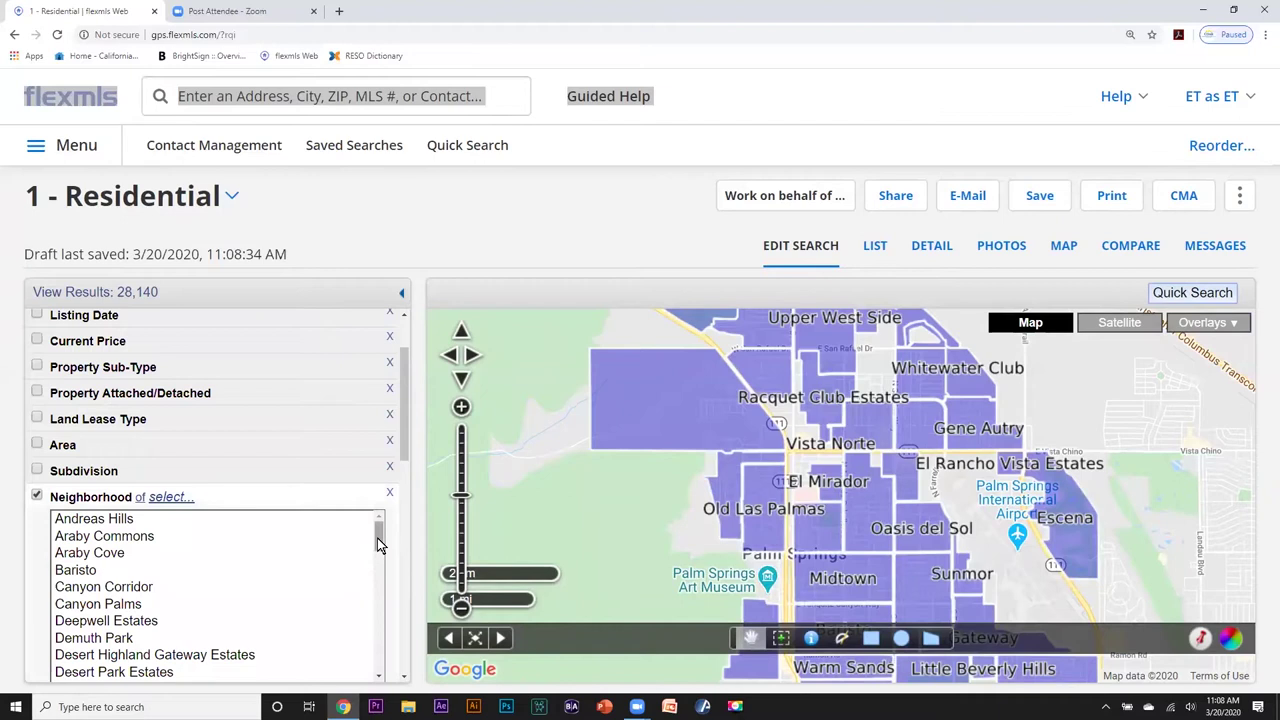
left_click_drag(378, 543, 175, 610)
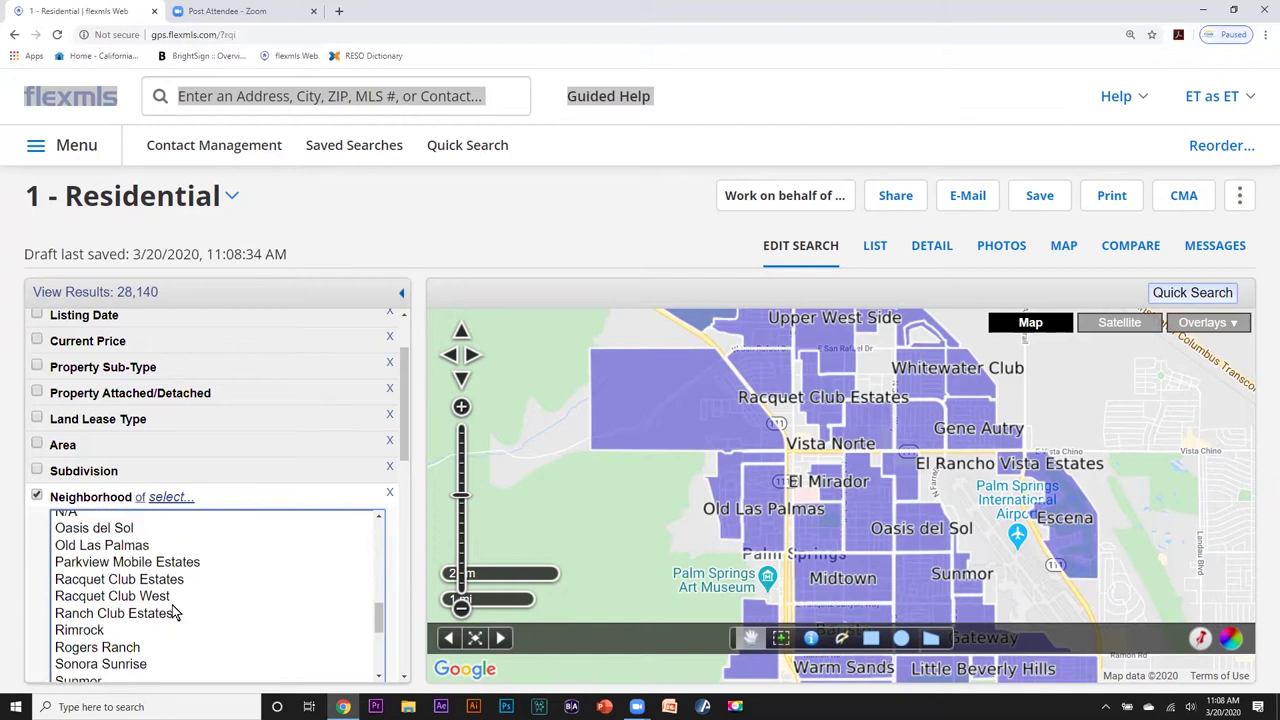
left_click(108, 546)
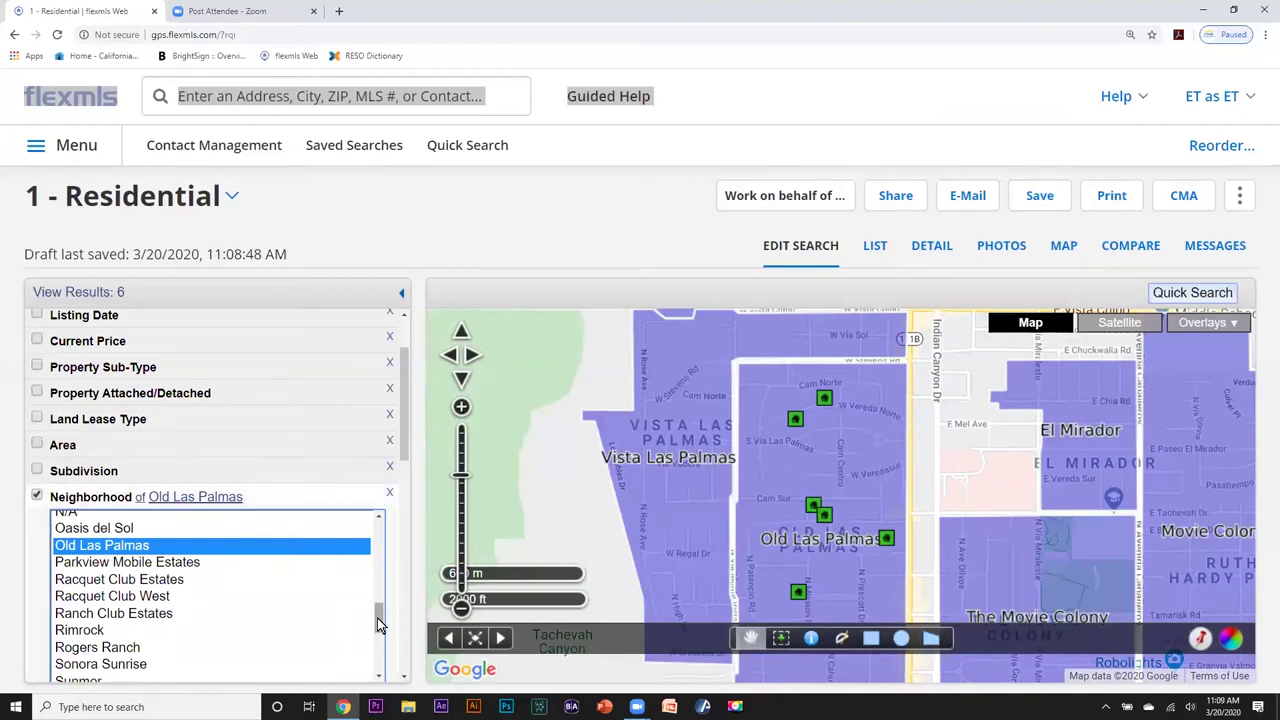
left_click_drag(378, 625, 380, 664)
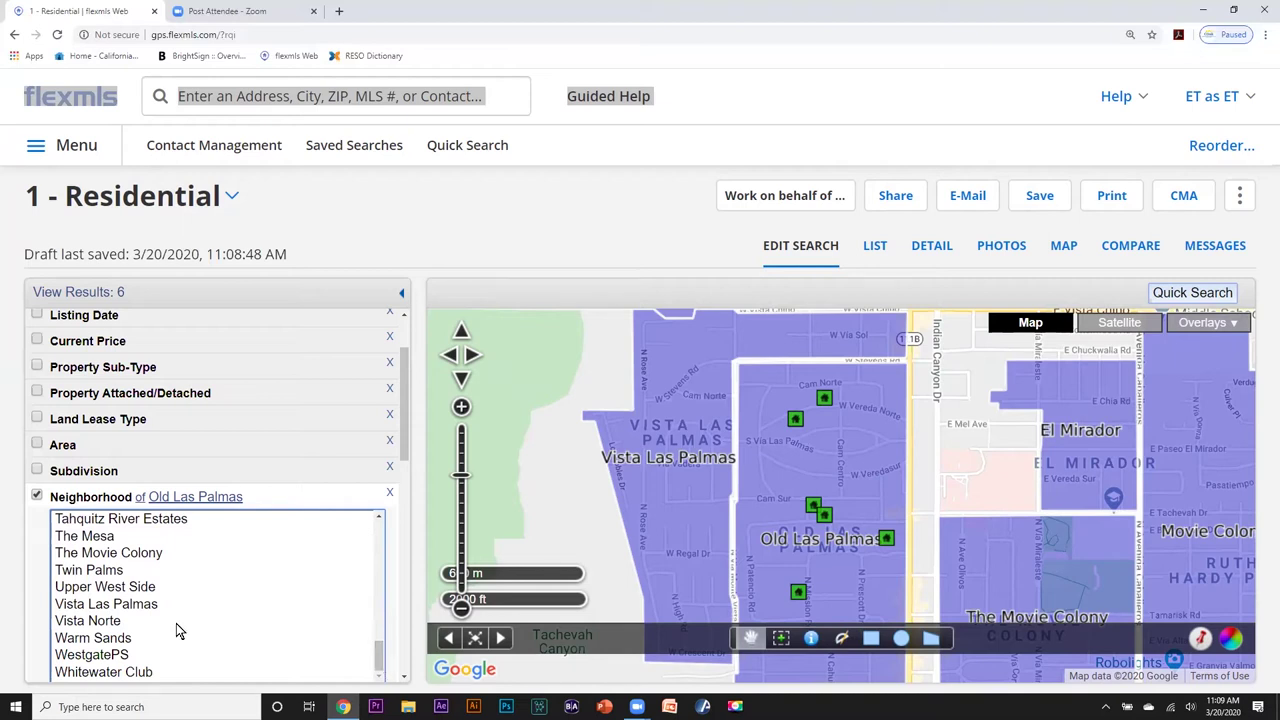
left_click(123, 605, "ctrl")
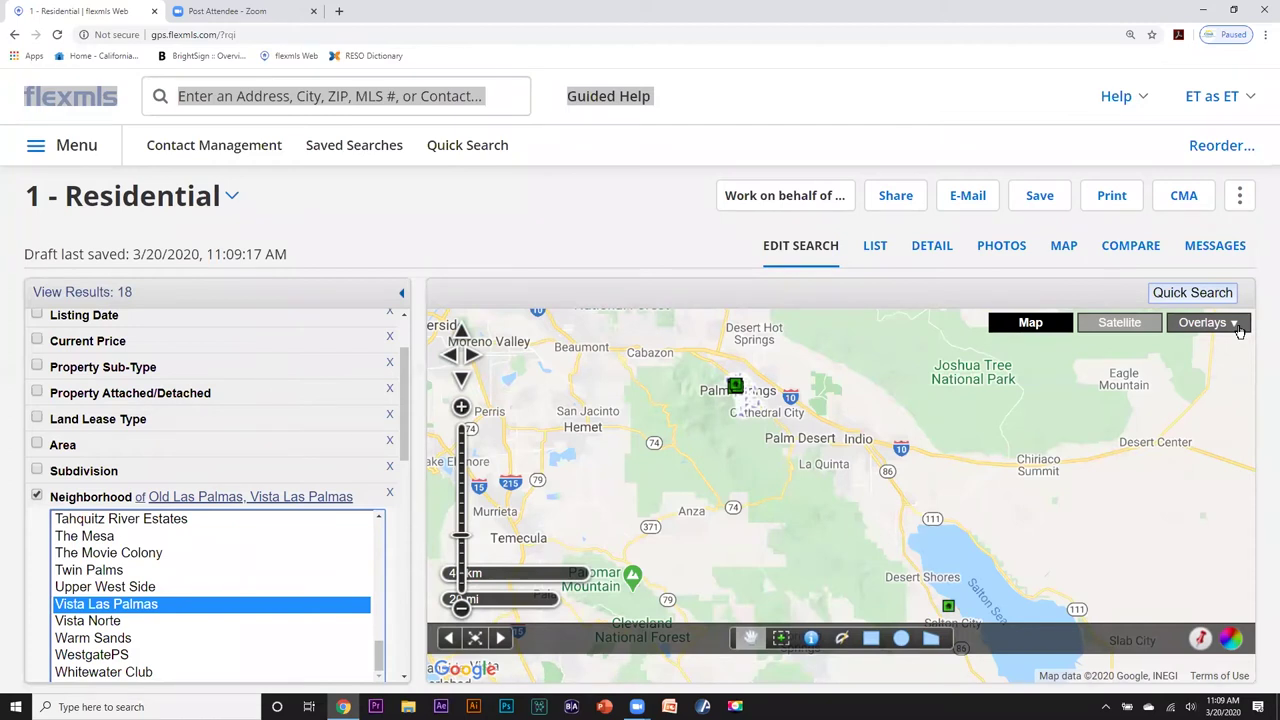
left_click(1236, 326)
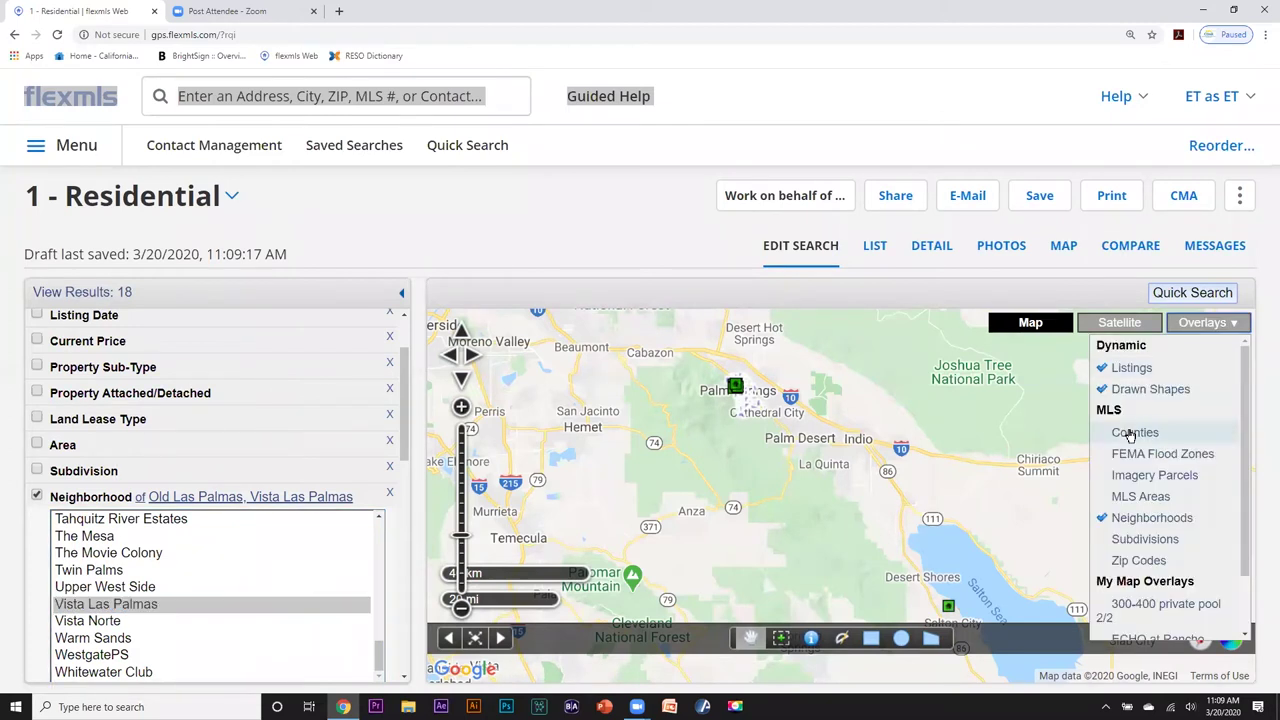
left_click(1105, 520)
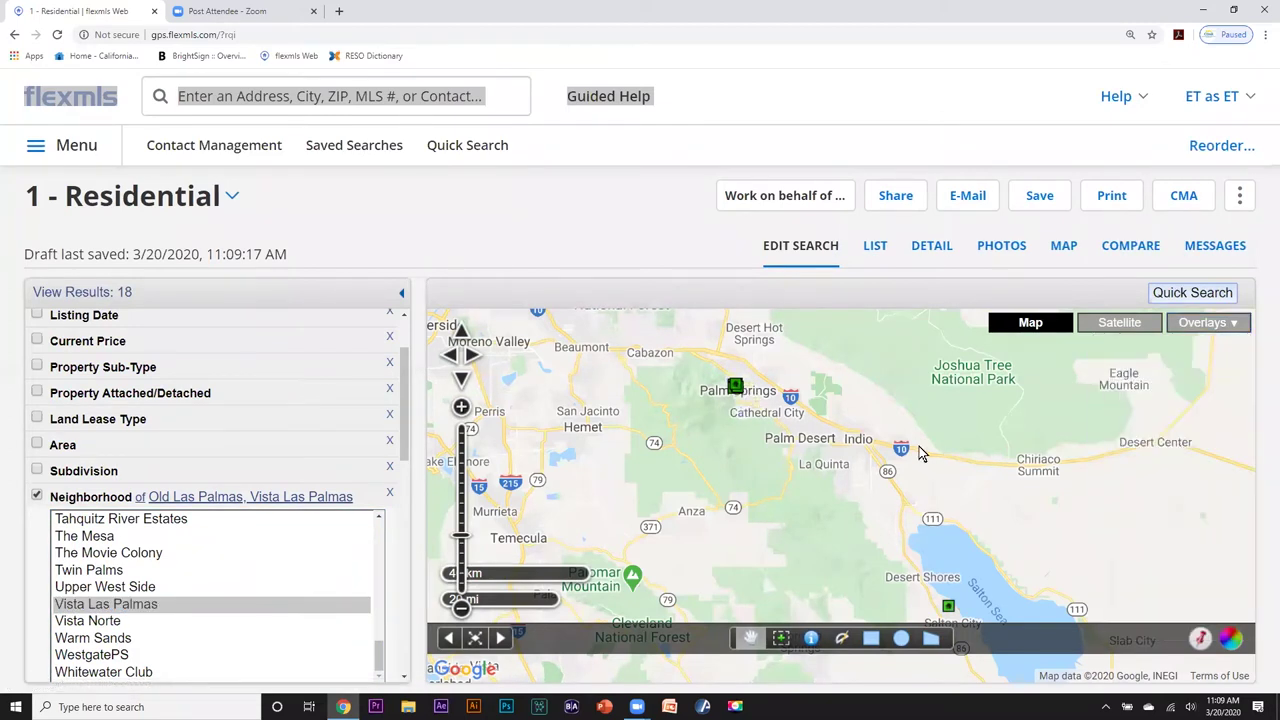
left_click(461, 517)
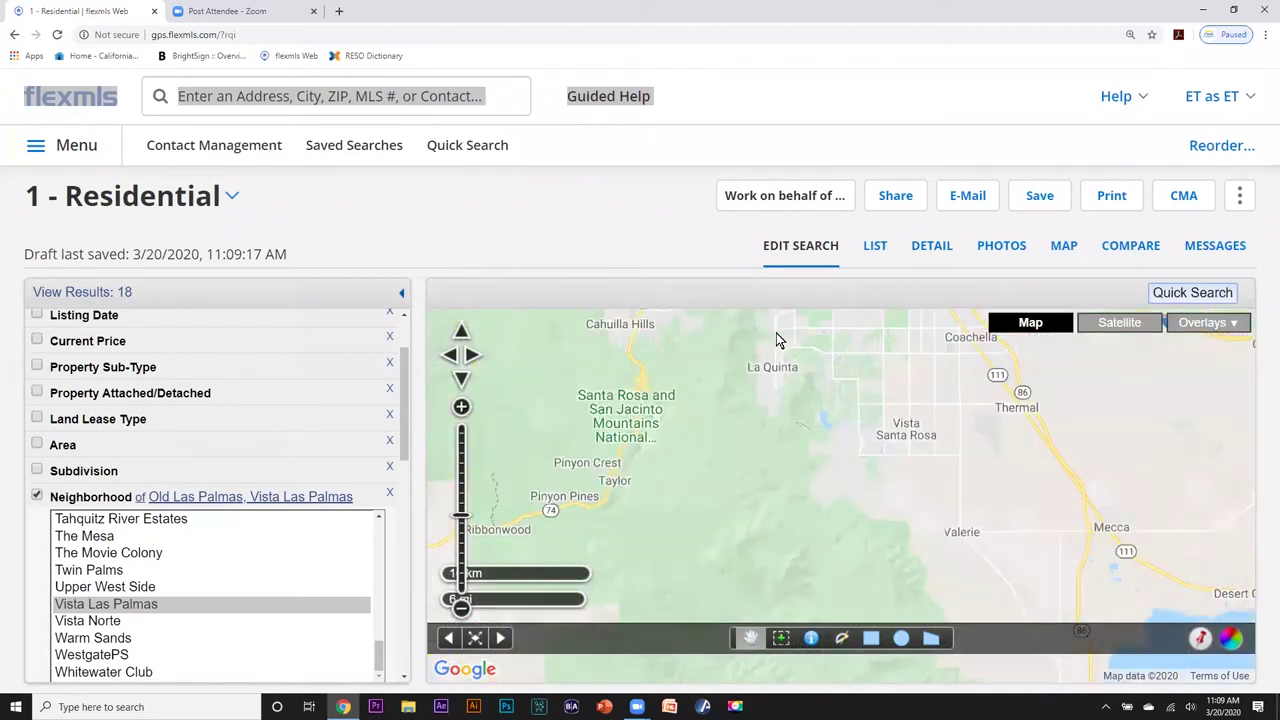
Show the 18 results on the map, centre on Salton City, and open the More menu.
left_click(1066, 245)
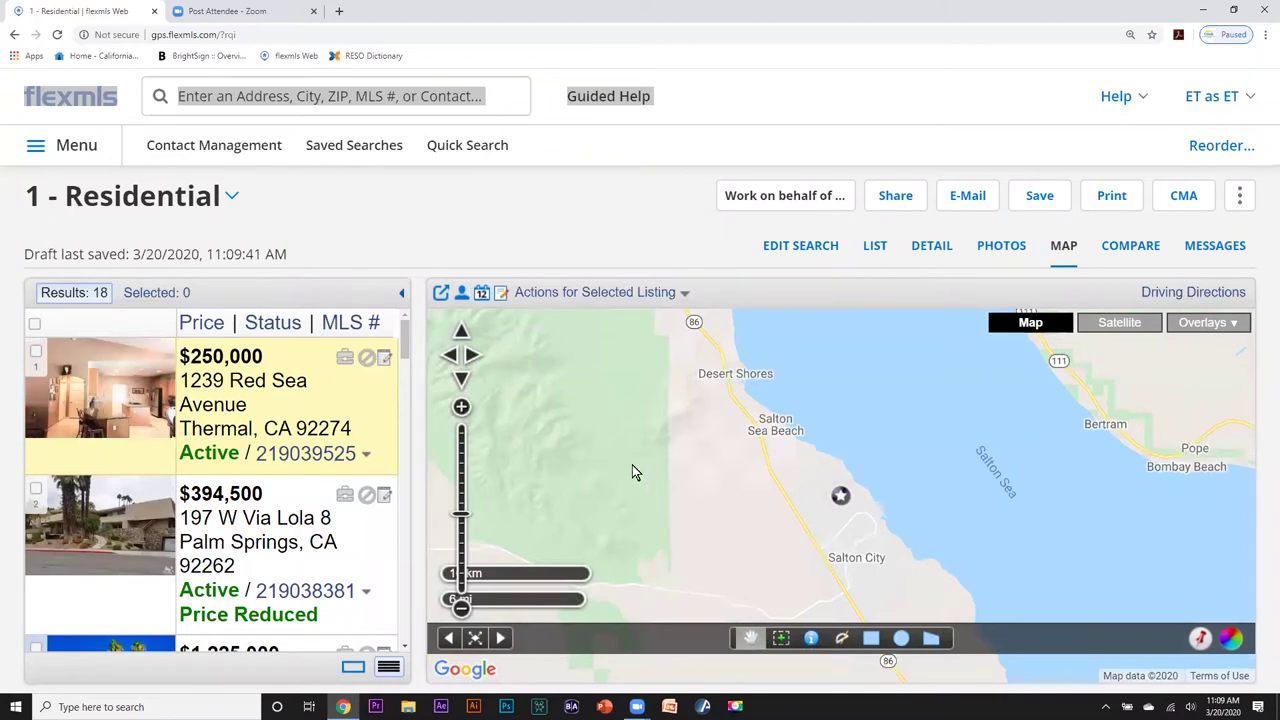
mouse_move(636, 468)
left_mouse_down()
mouse_move(691, 432)
mouse_move(703, 390)
left_mouse_up()
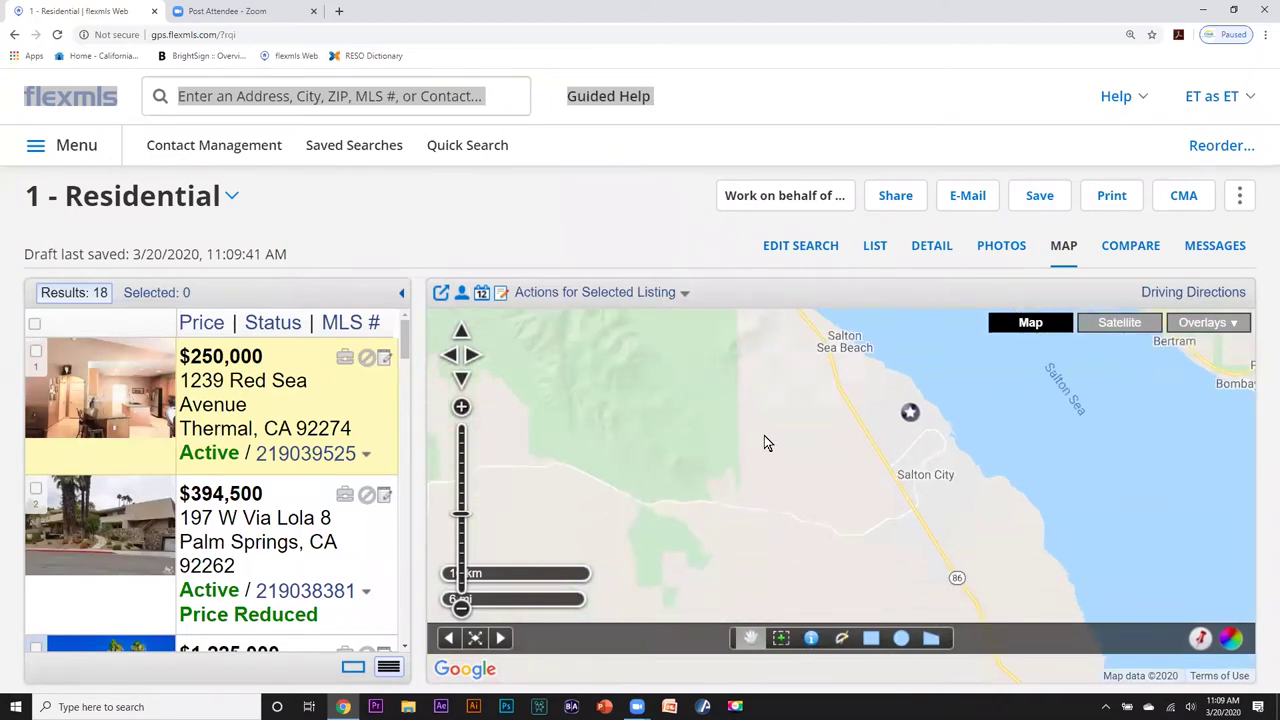
left_click_drag(763, 443, 714, 409)
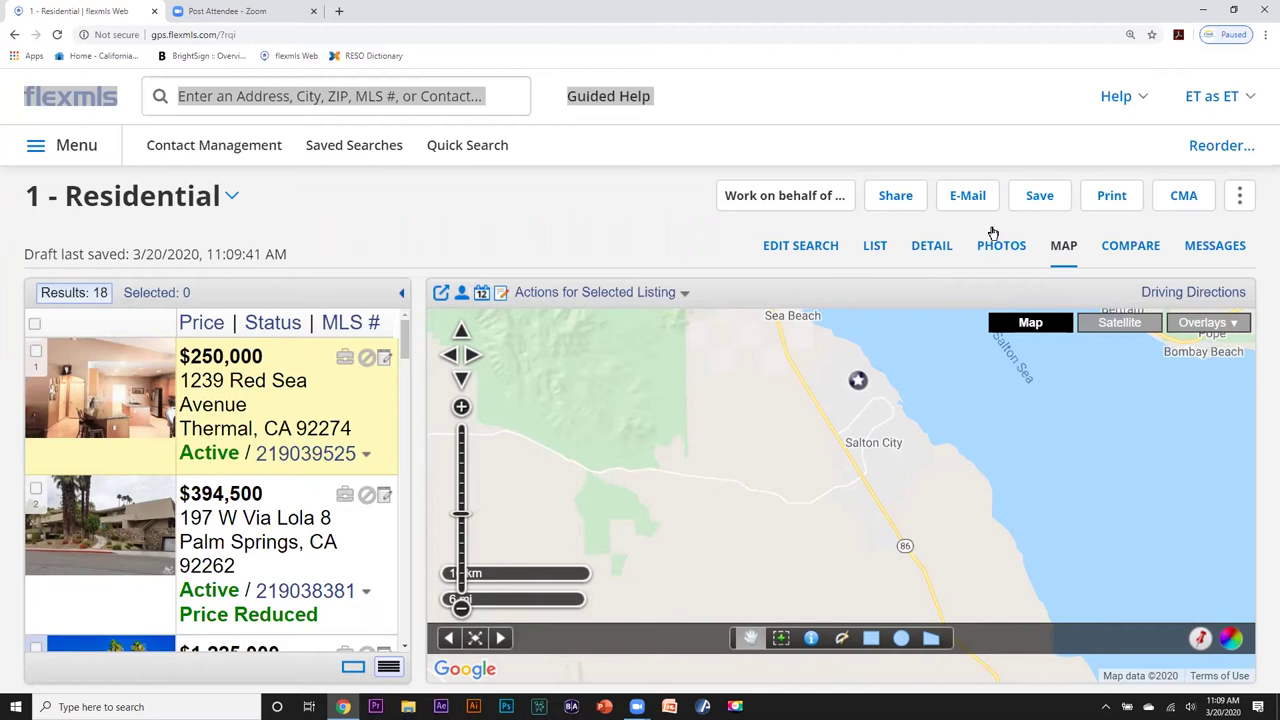
left_click(1240, 199)
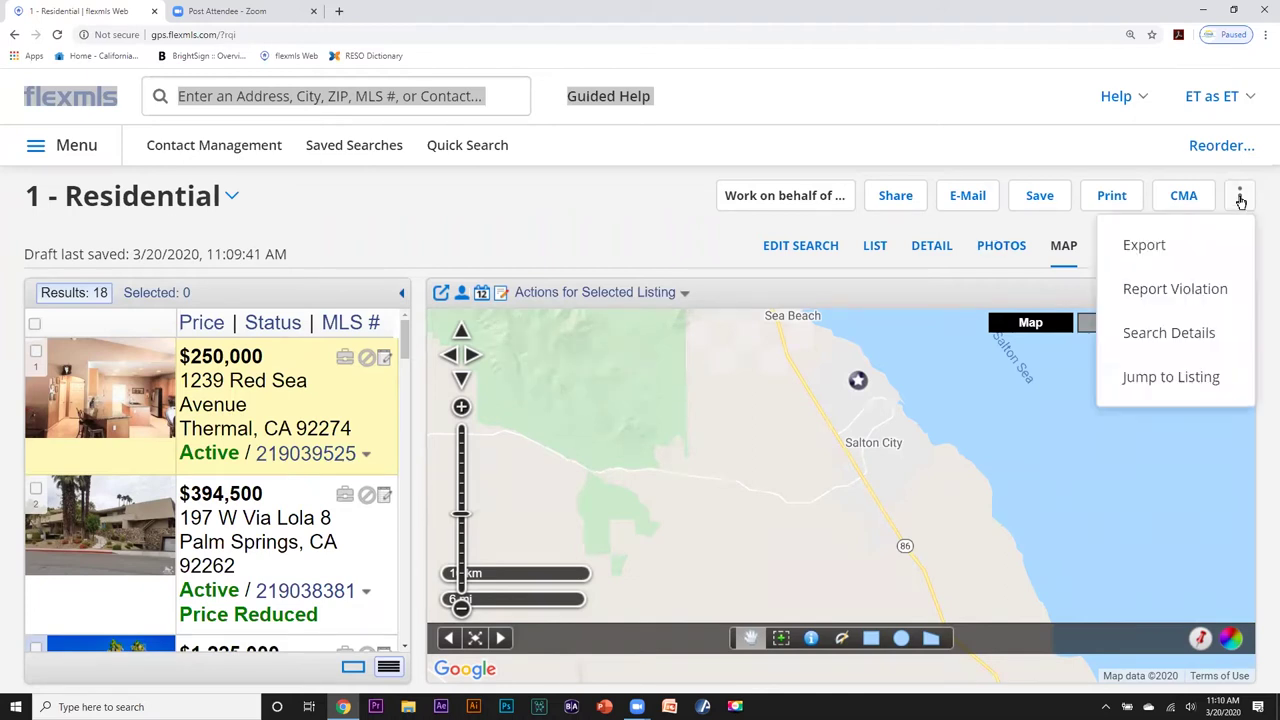
left_click(1162, 289)
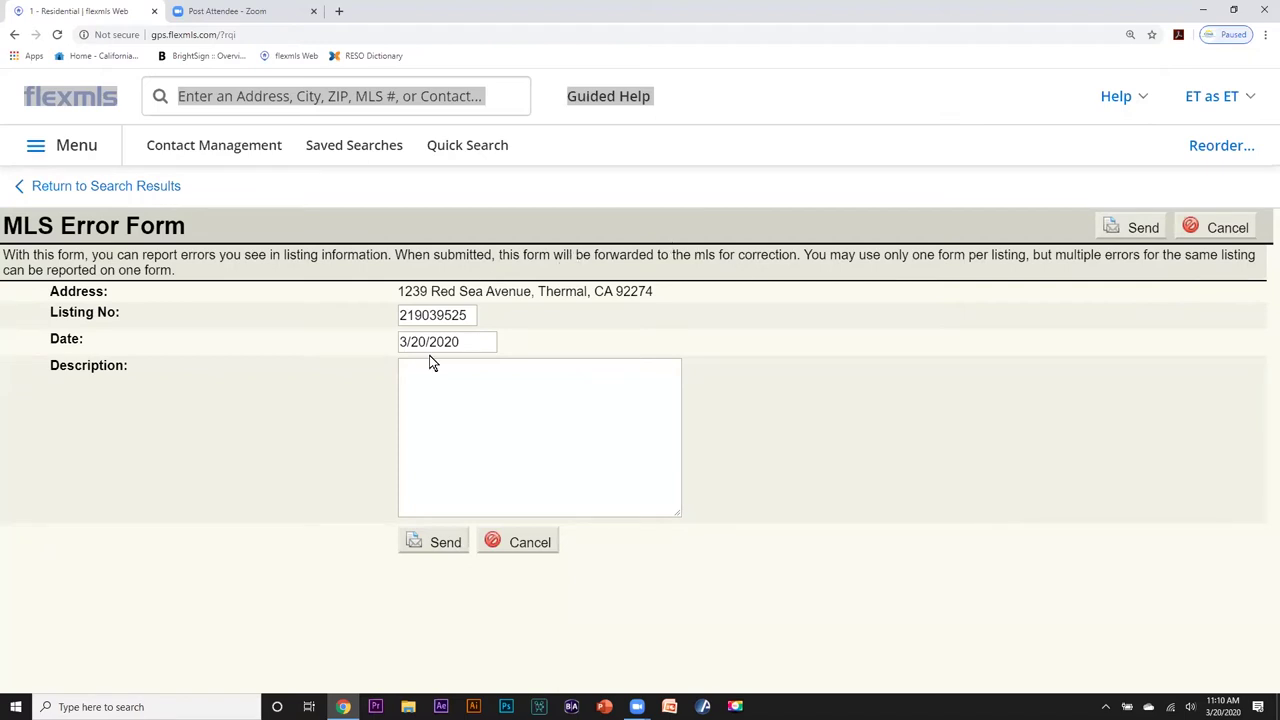
left_click(412, 384)
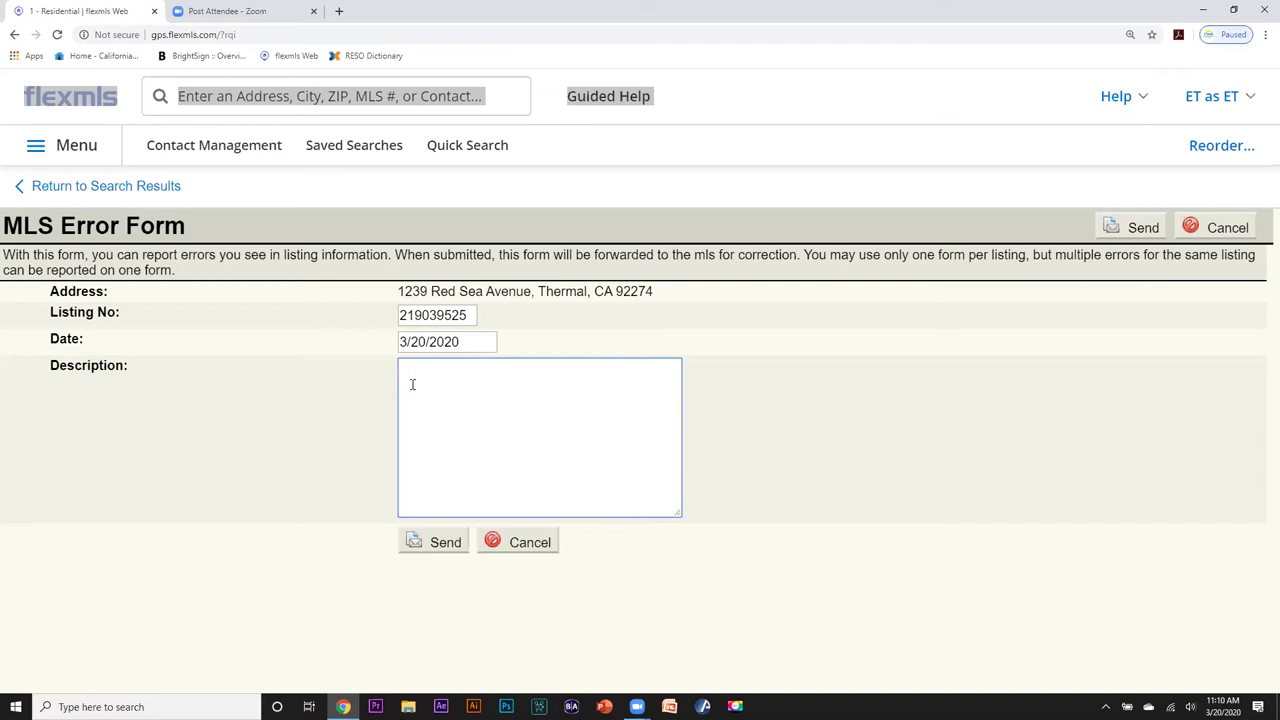
type("this is in the palm spring")
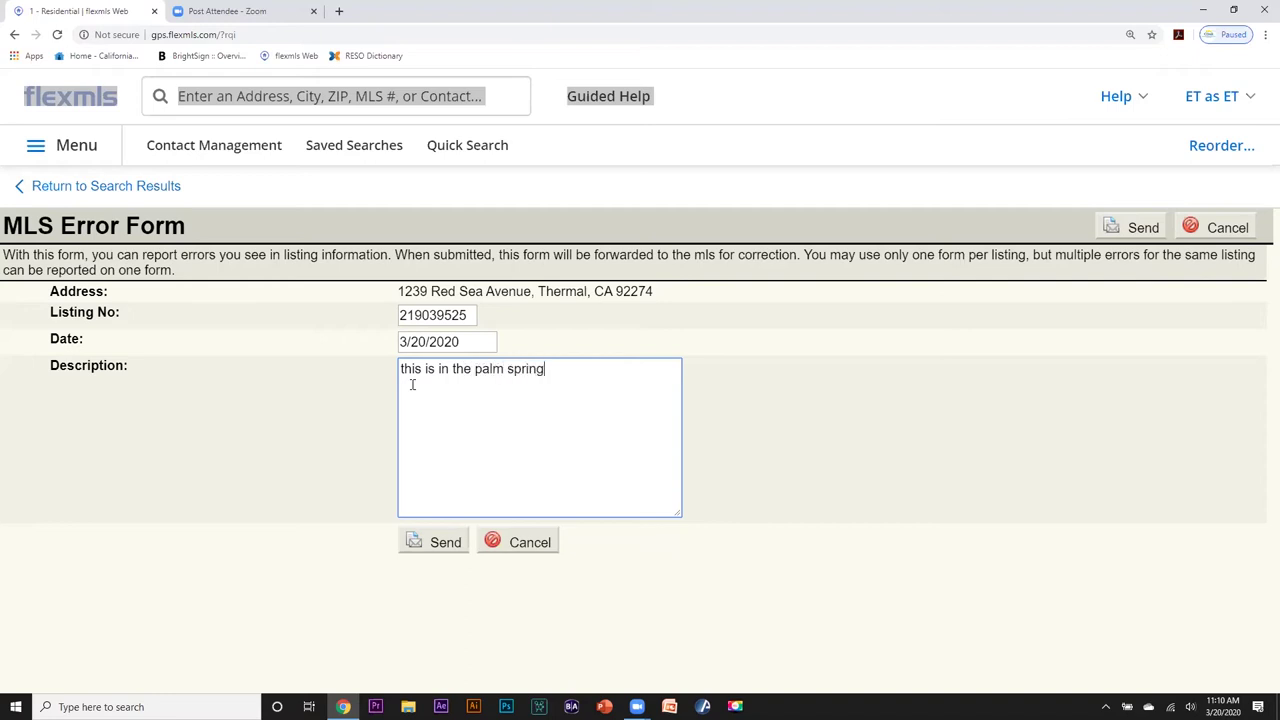
type("s area")
left_click(516, 542)
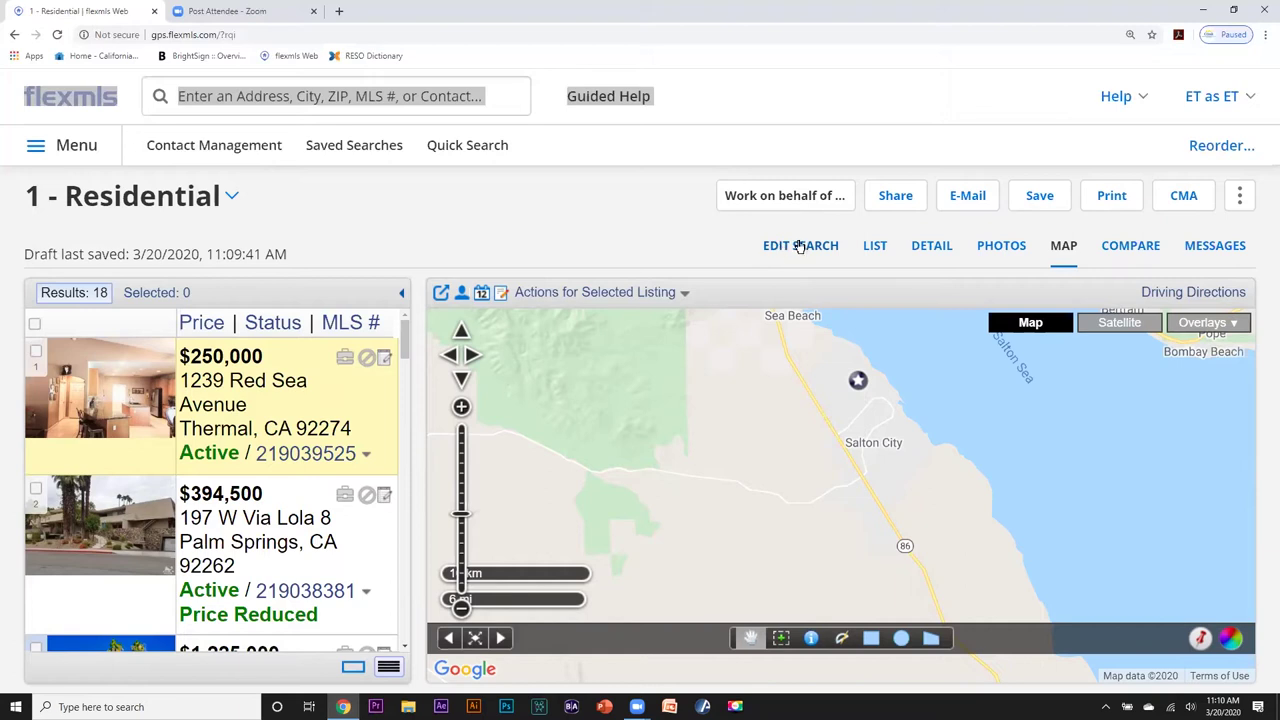
left_click(802, 246)
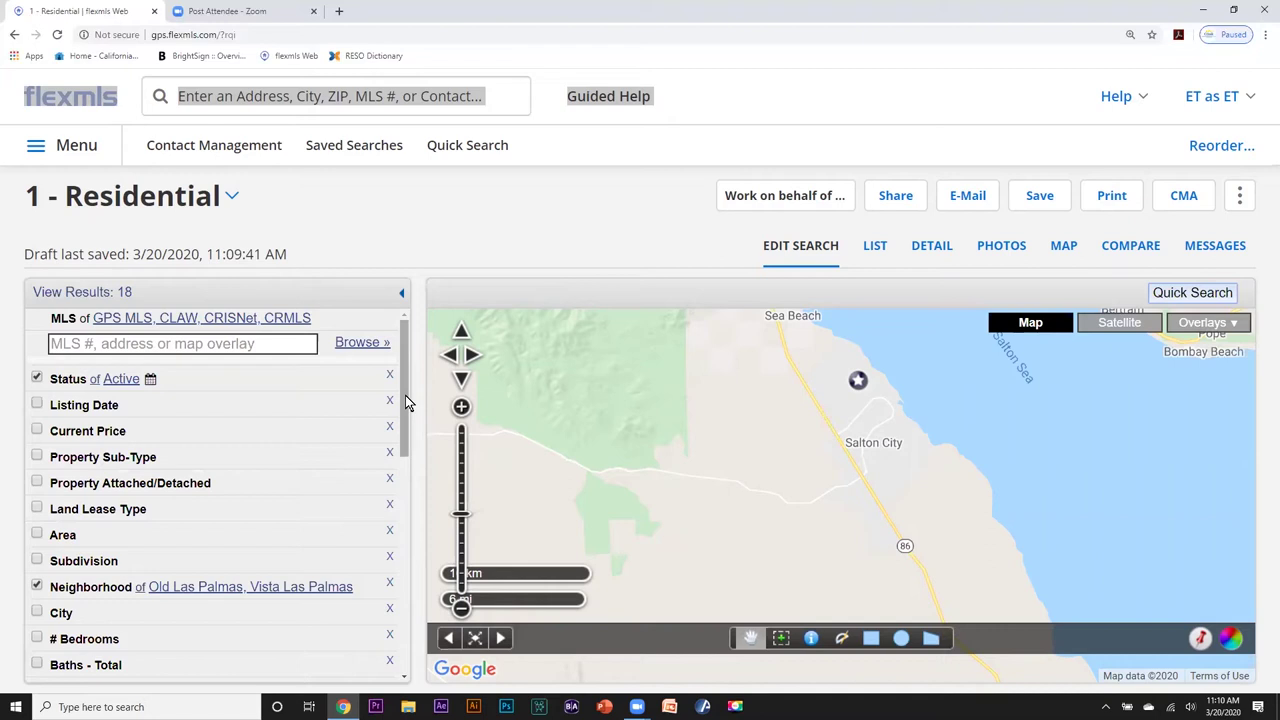
Add Closed and Pending to the Status filter alongside Active.
left_click_drag(405, 400, 398, 388)
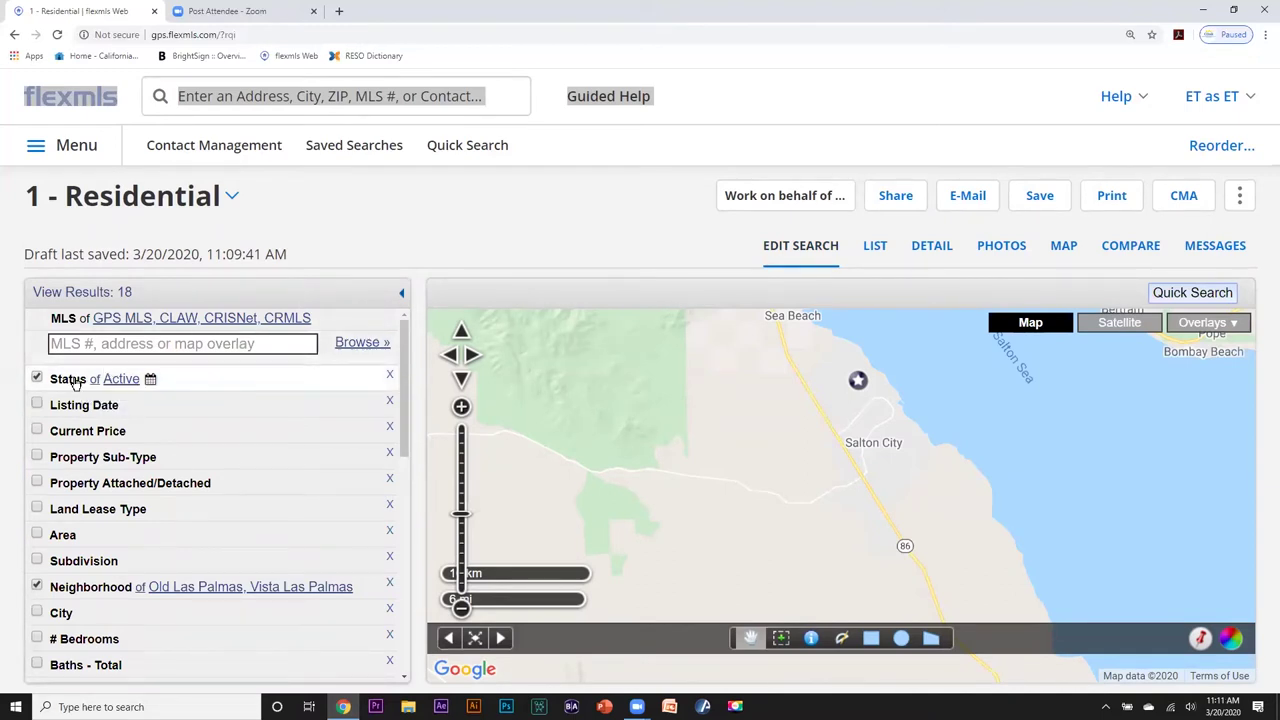
left_click(76, 385)
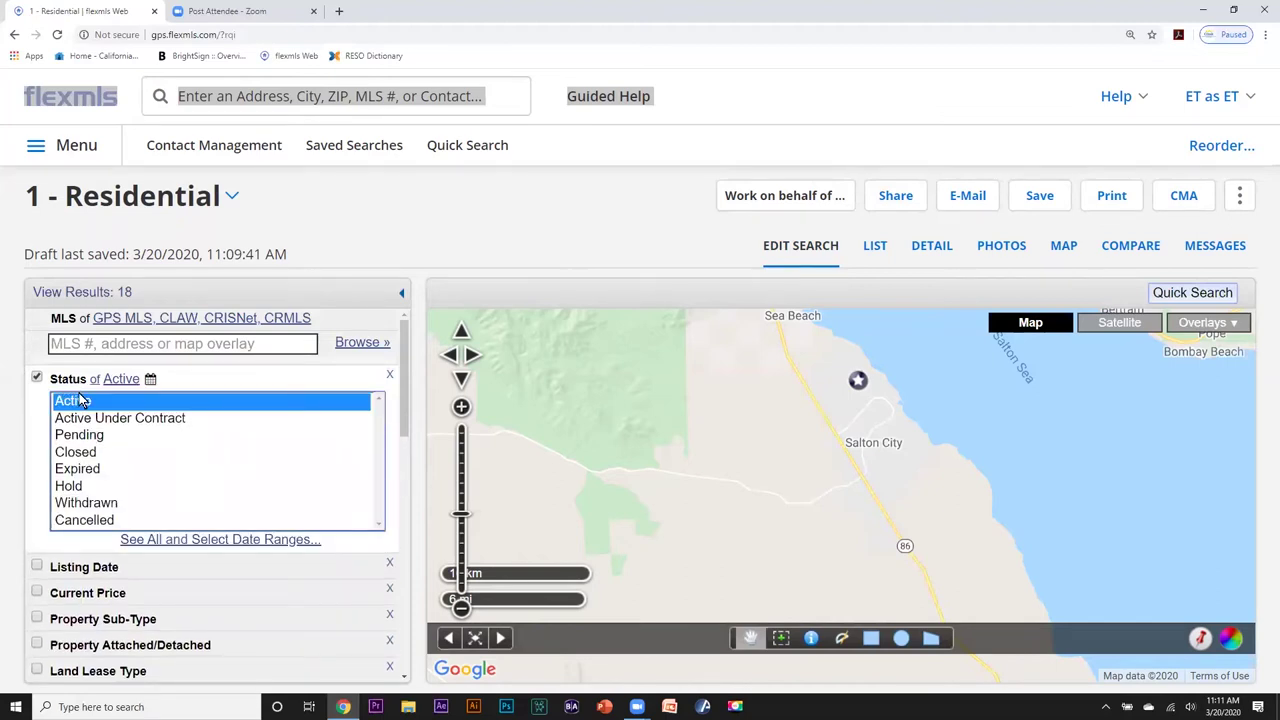
left_click(83, 455)
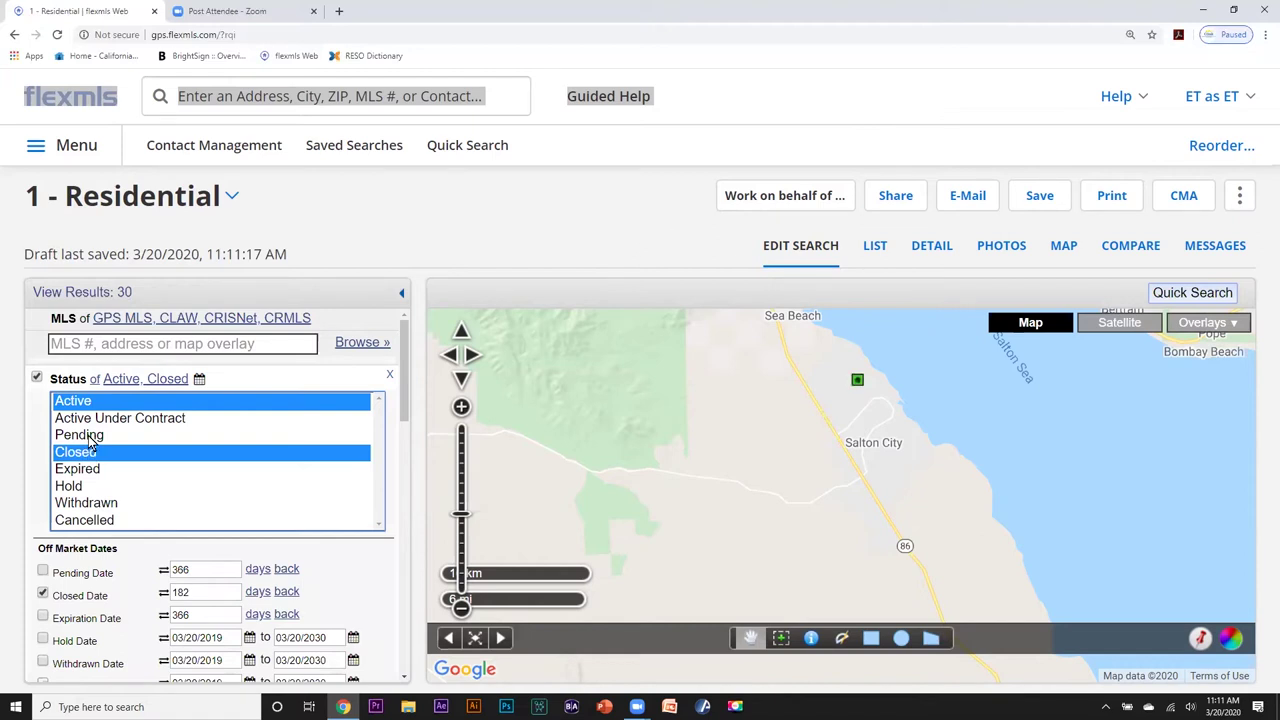
left_click(92, 438)
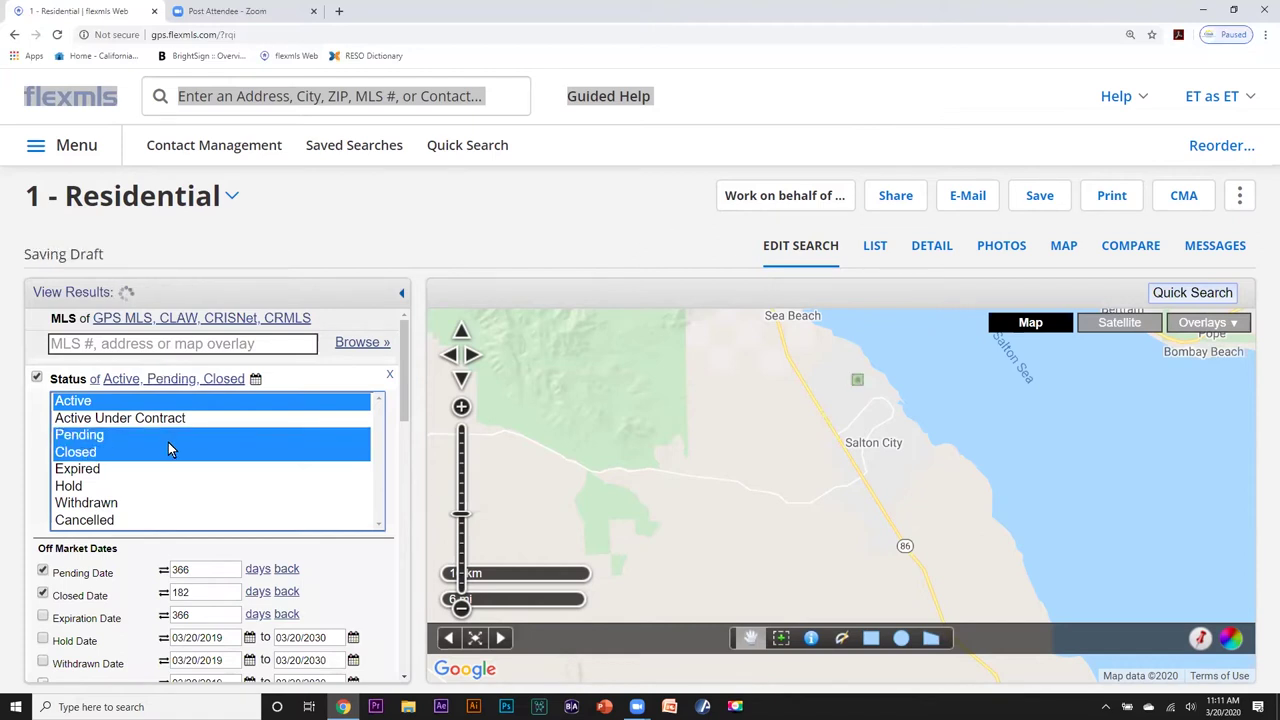
scroll(168, 449, "down", 1)
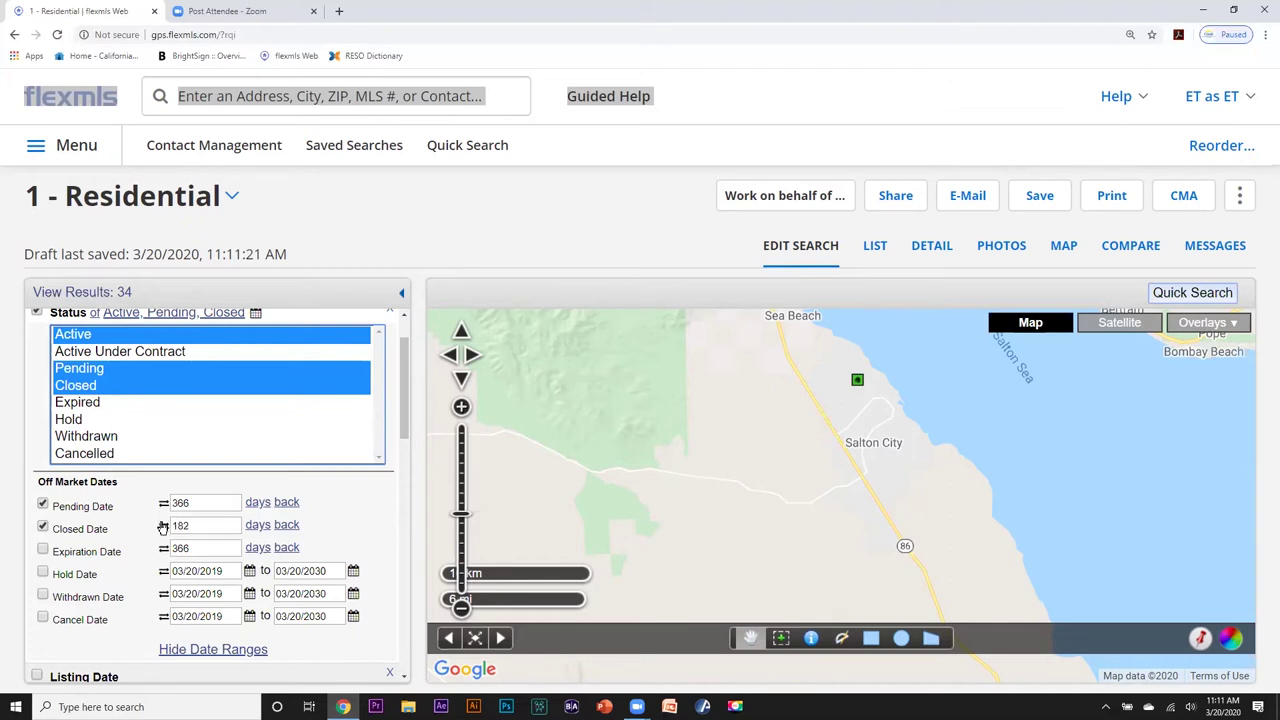
Set the Pending Date window to 6 months back.
left_click(258, 503)
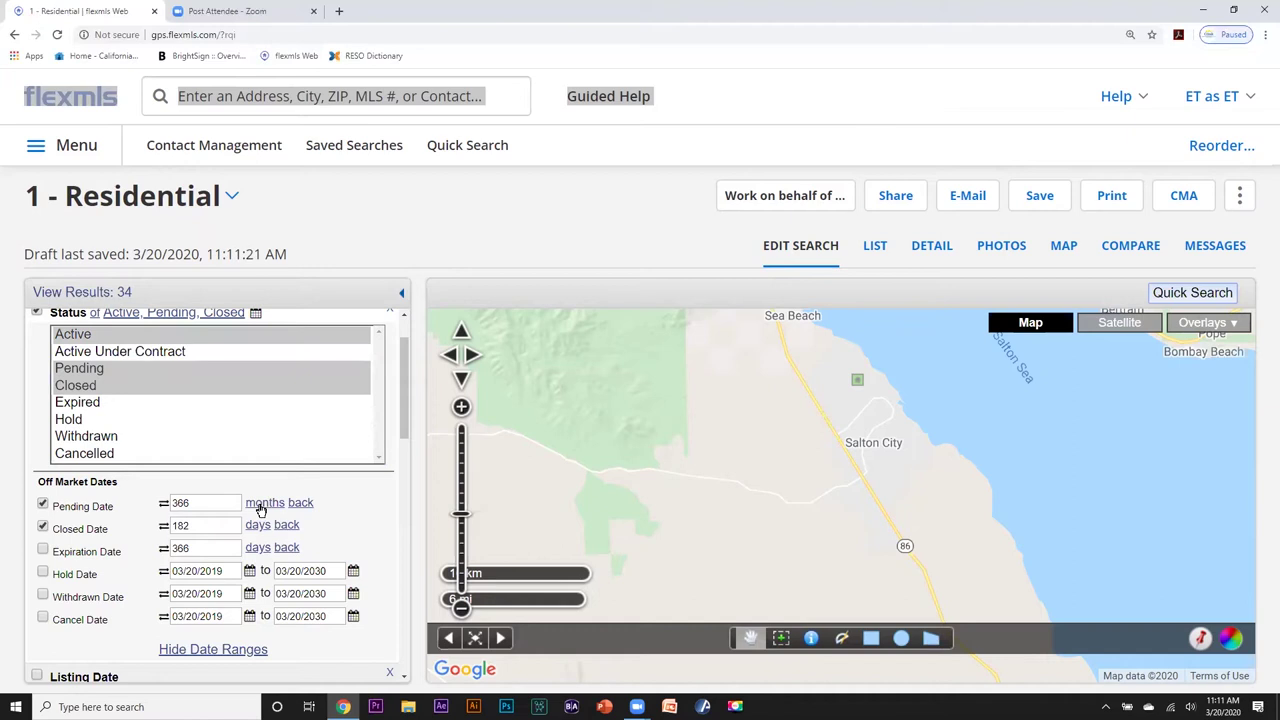
left_click(260, 503)
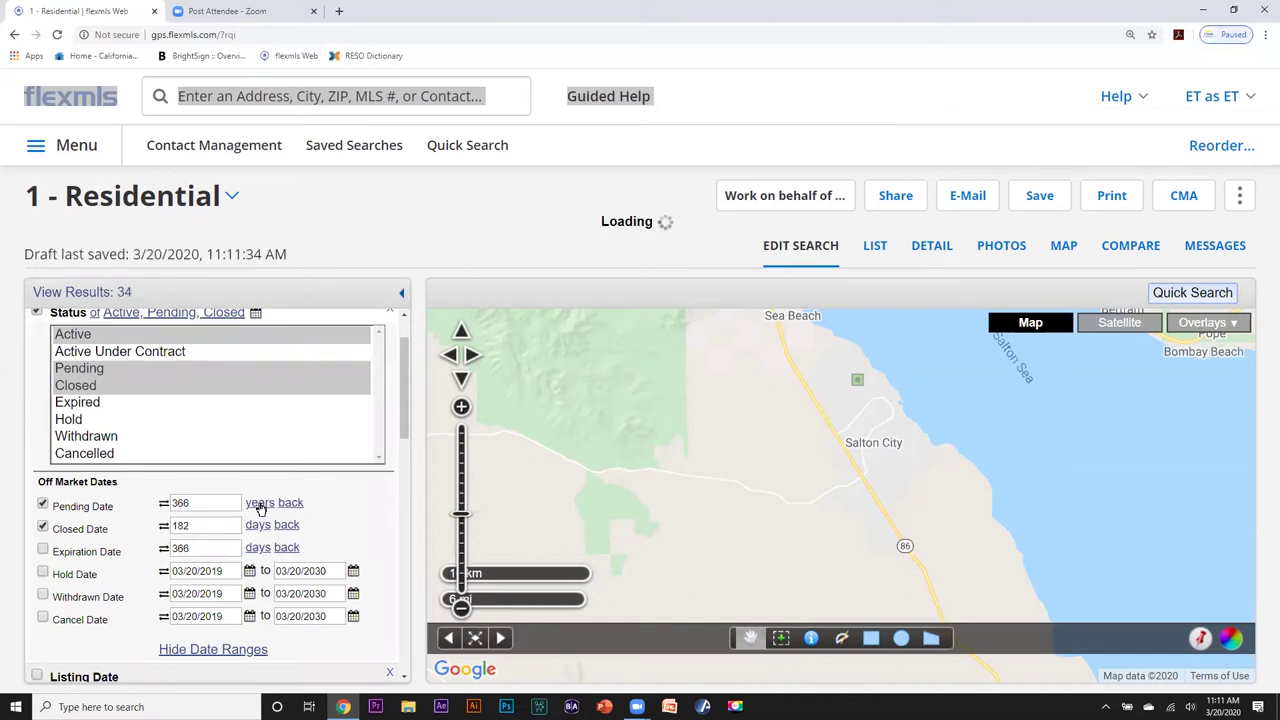
left_click(259, 503)
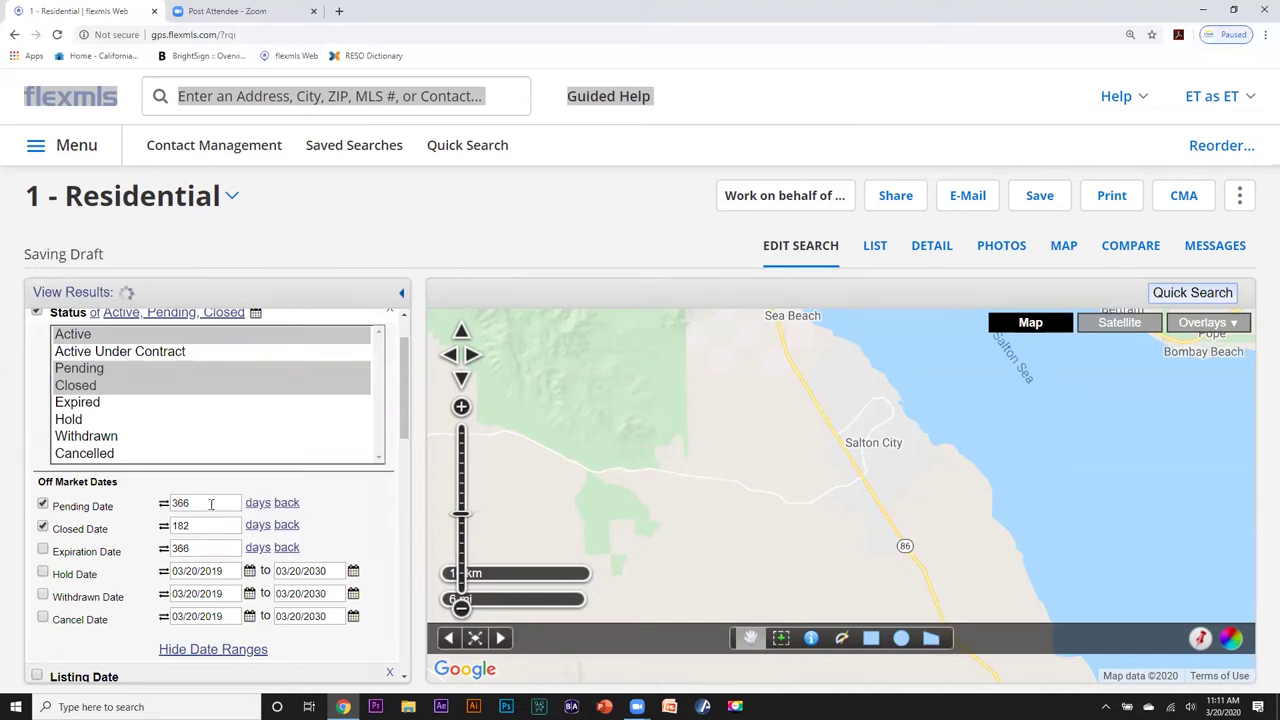
left_click(255, 503)
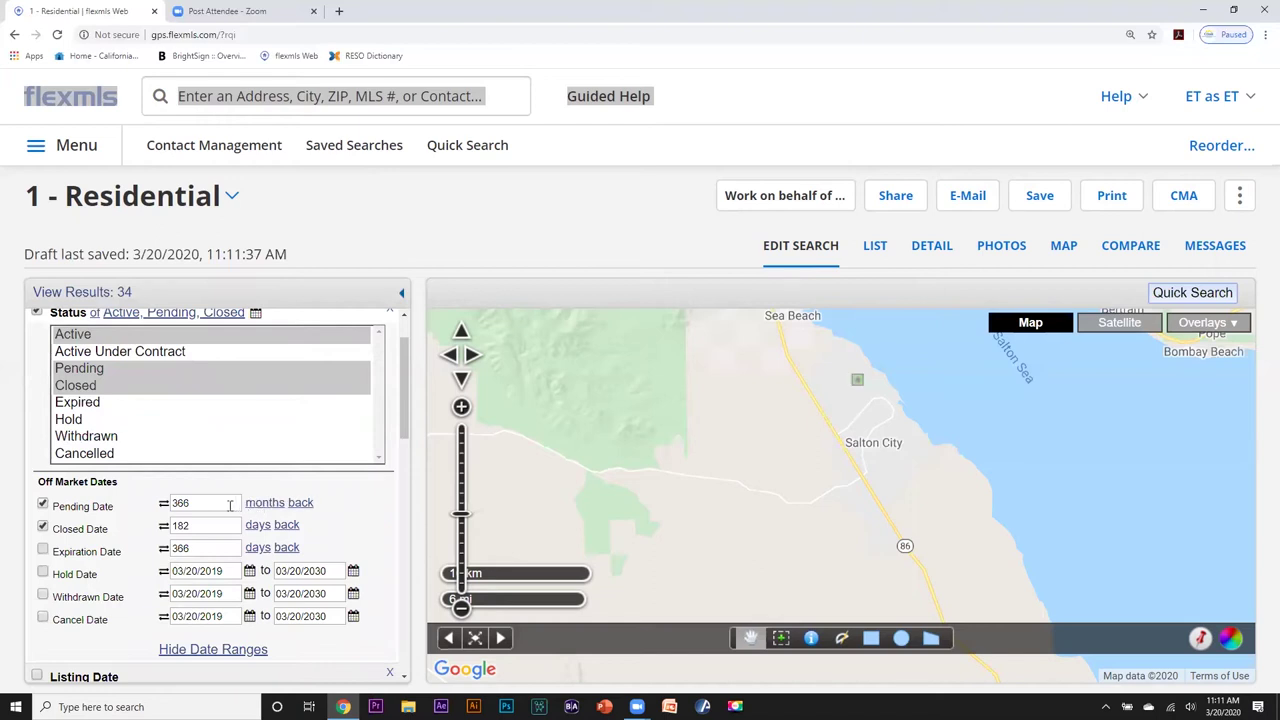
double_click(230, 503)
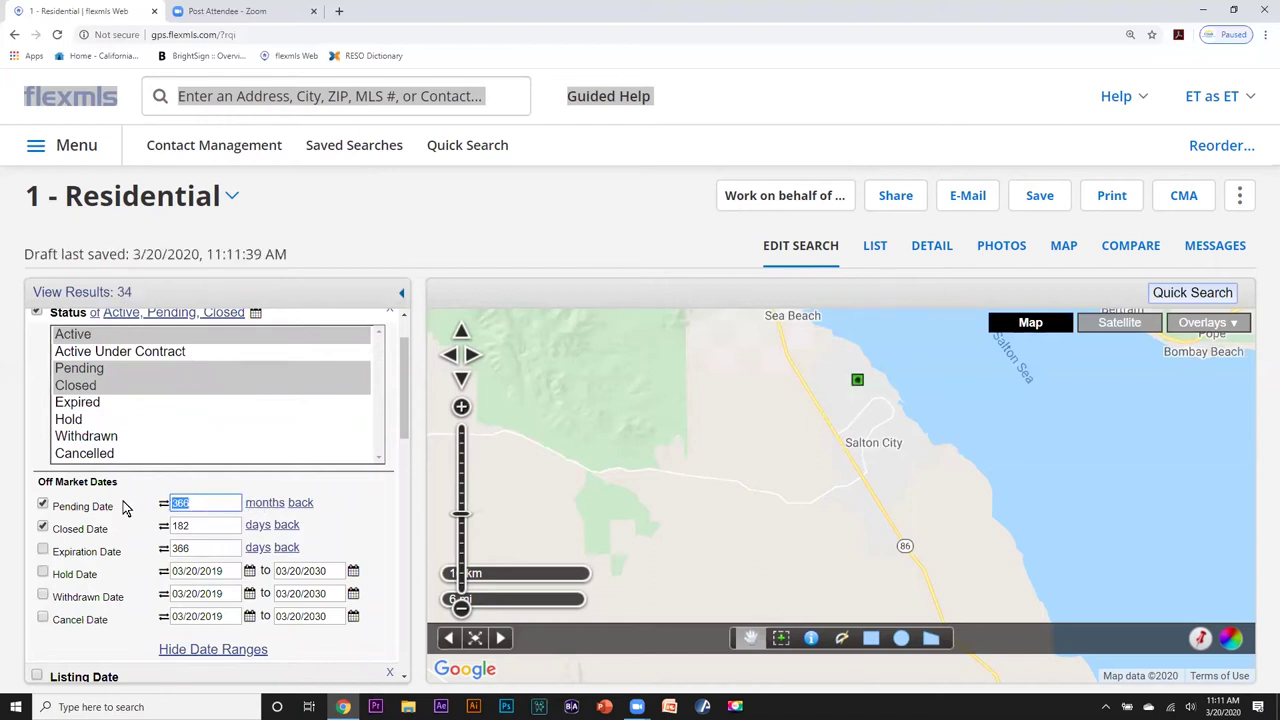
type("6")
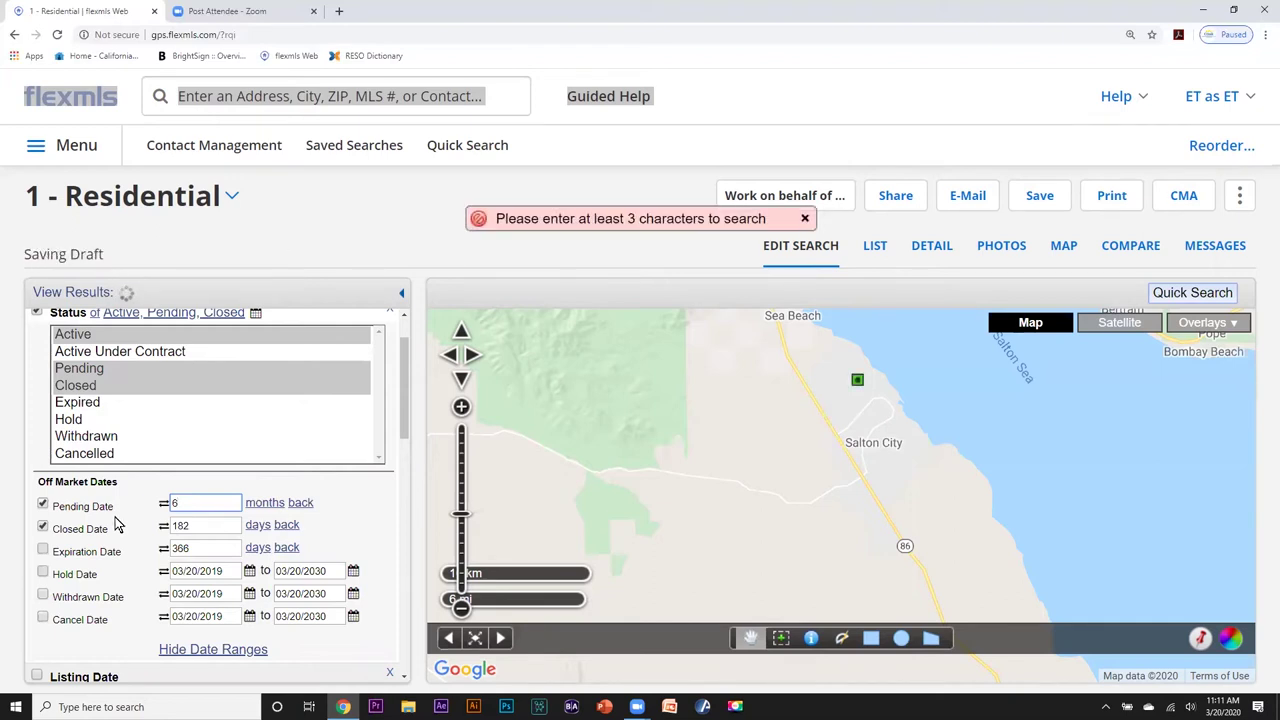
Set the Closed Date window to 3 months back, then drop Closed from the status filter.
left_click(258, 528)
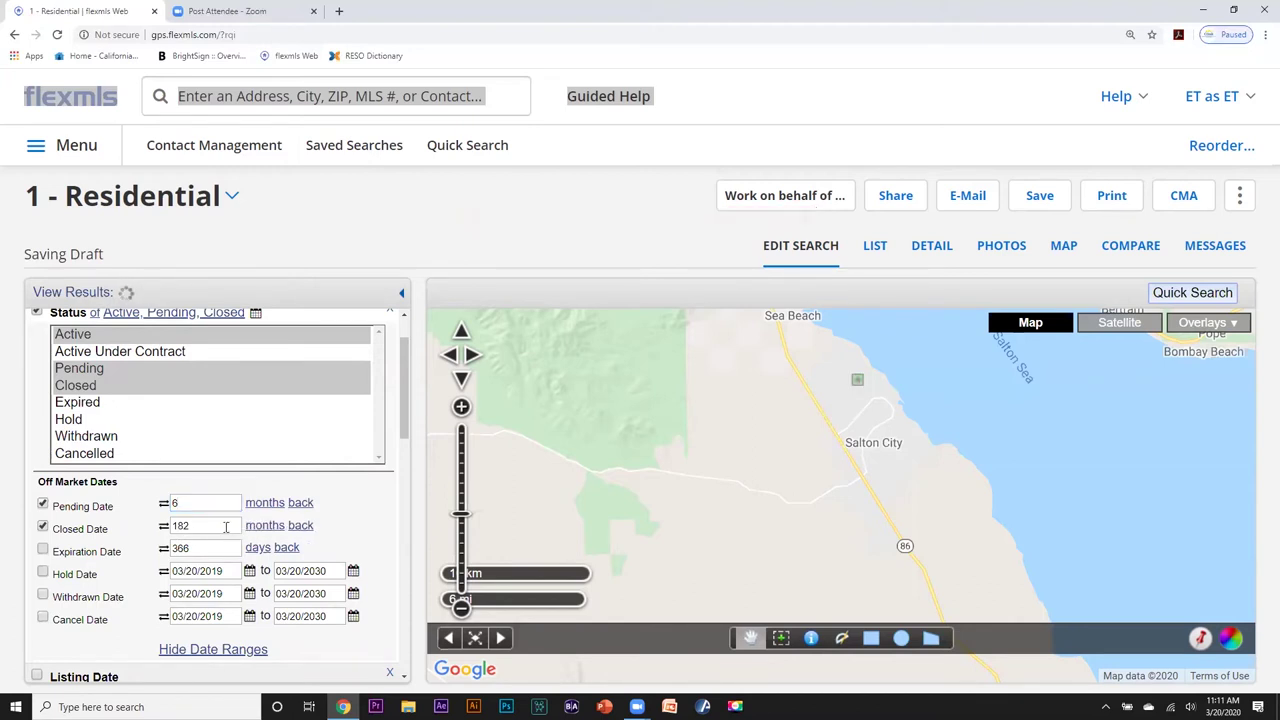
double_click(178, 526)
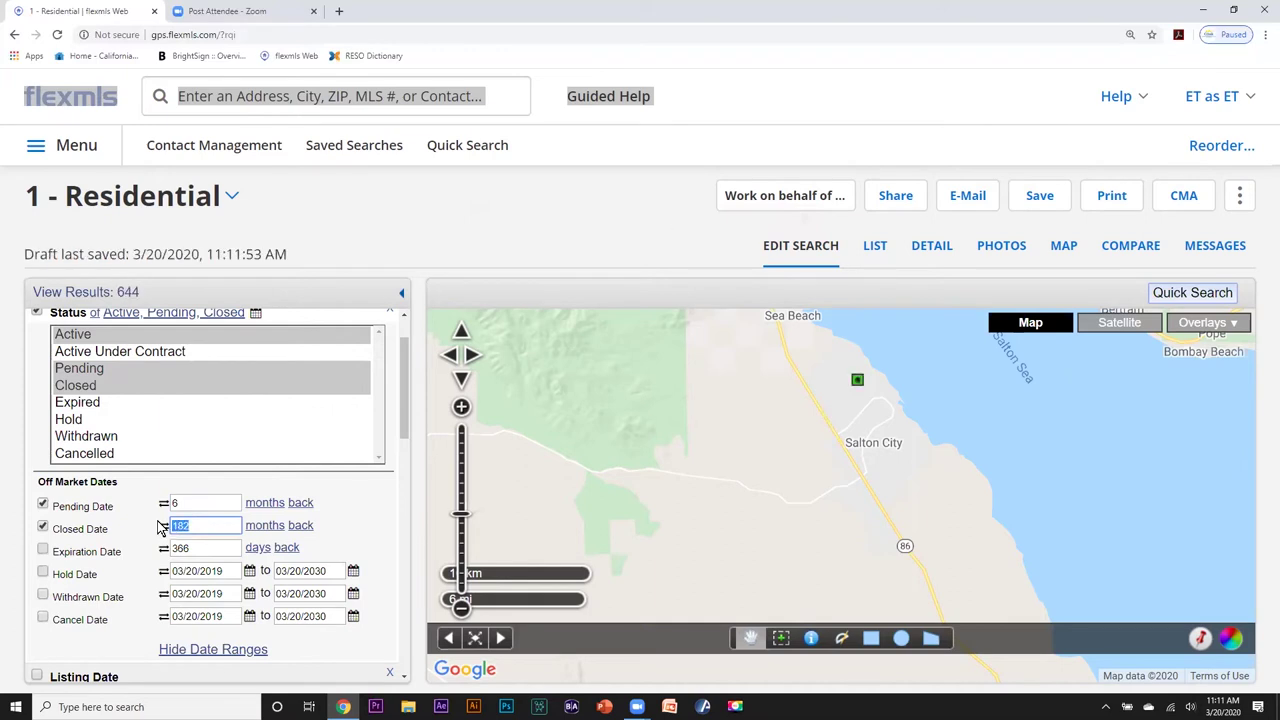
type("3")
left_click(88, 390, "ctrl")
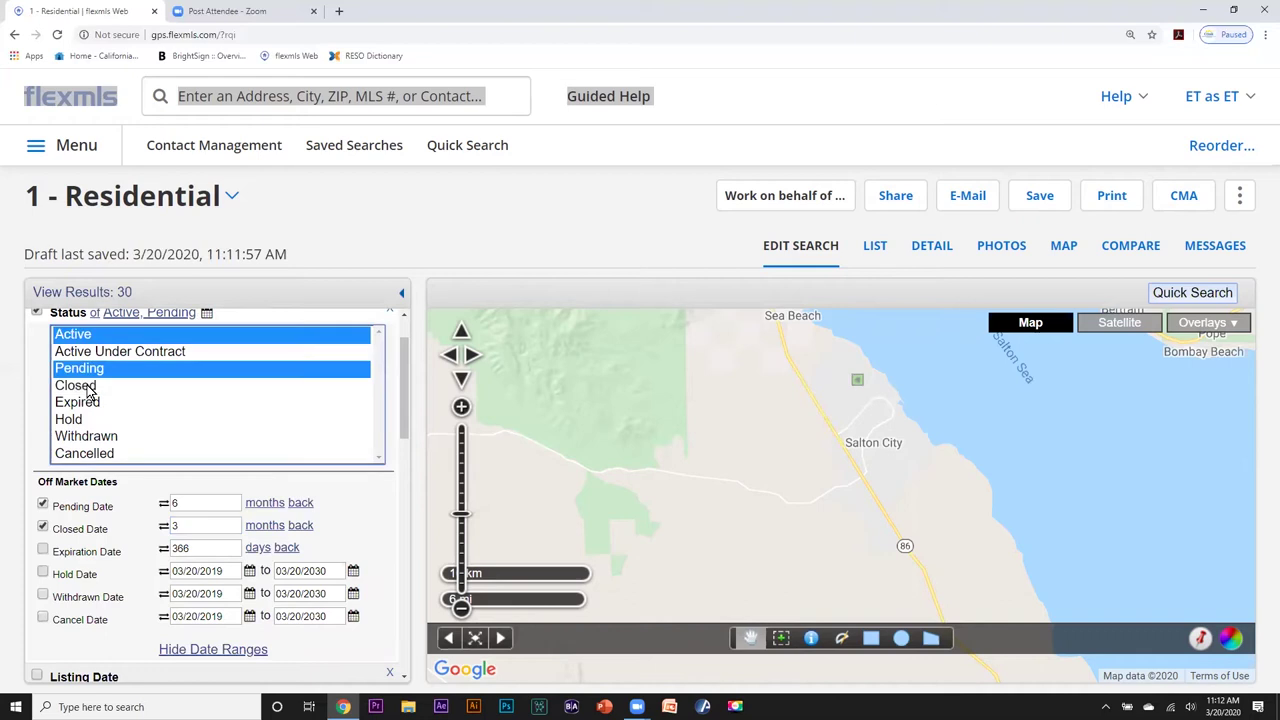
Remove Pending so only Active status remains, then start a fresh residential search.
left_click(88, 374, "ctrl")
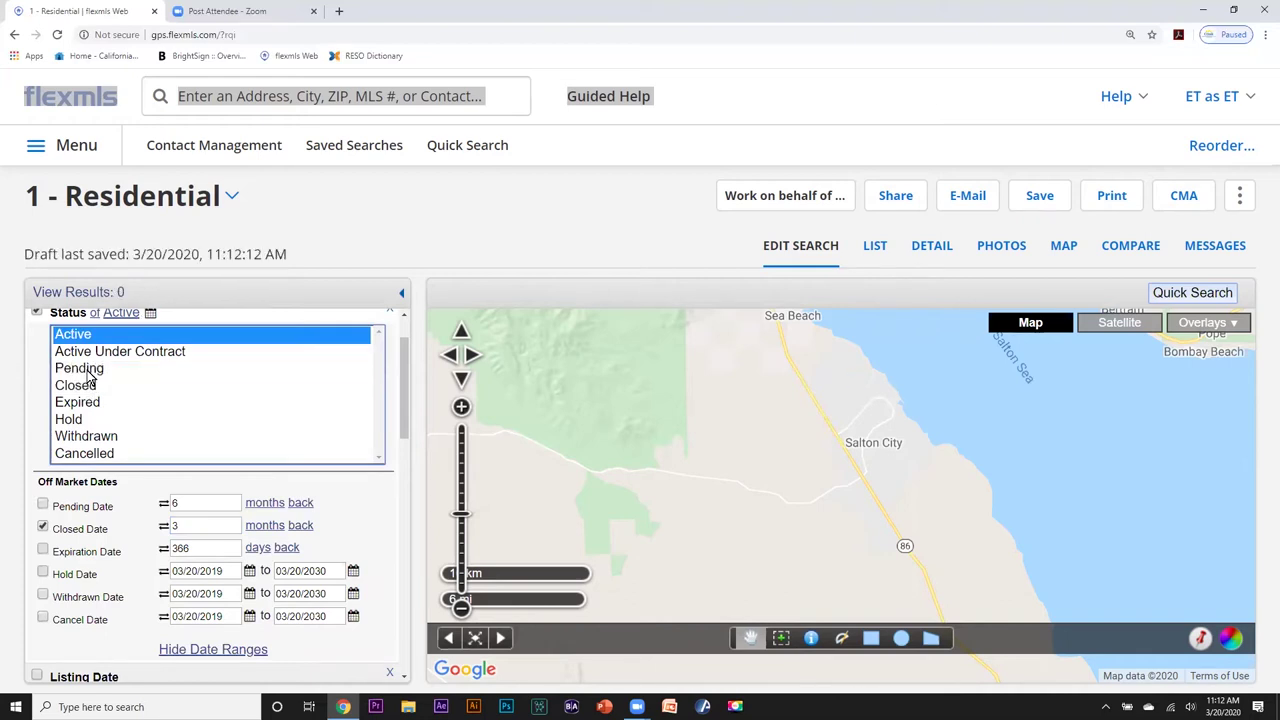
scroll(120, 398, "up", 1)
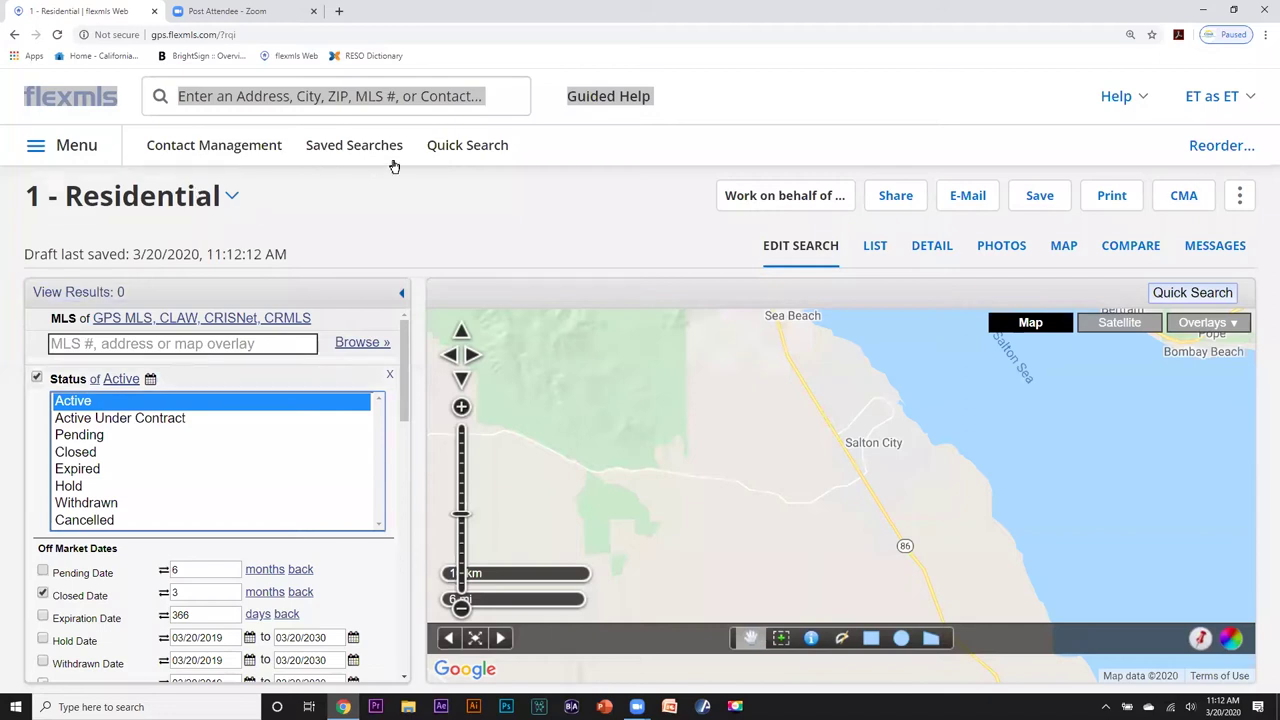
left_click(459, 149)
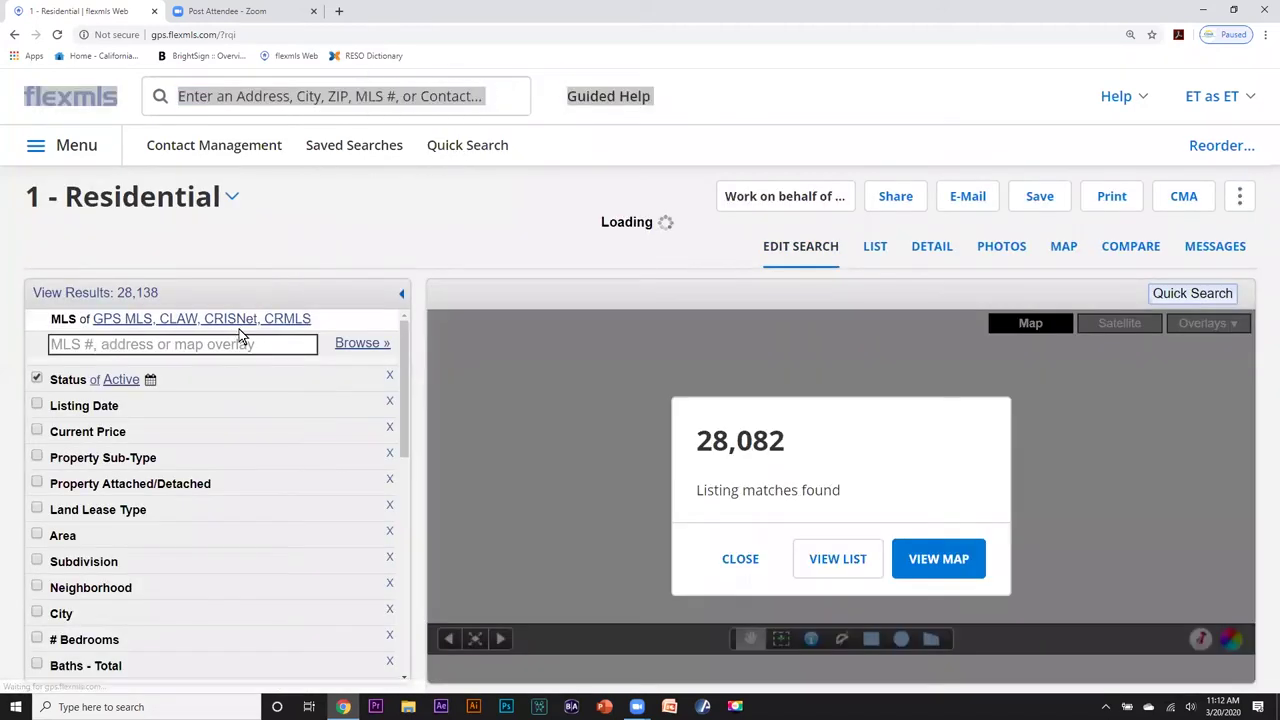
Filter the new search by the Trilogy subdivision map overlay, showing its 43 listings.
left_click(243, 343)
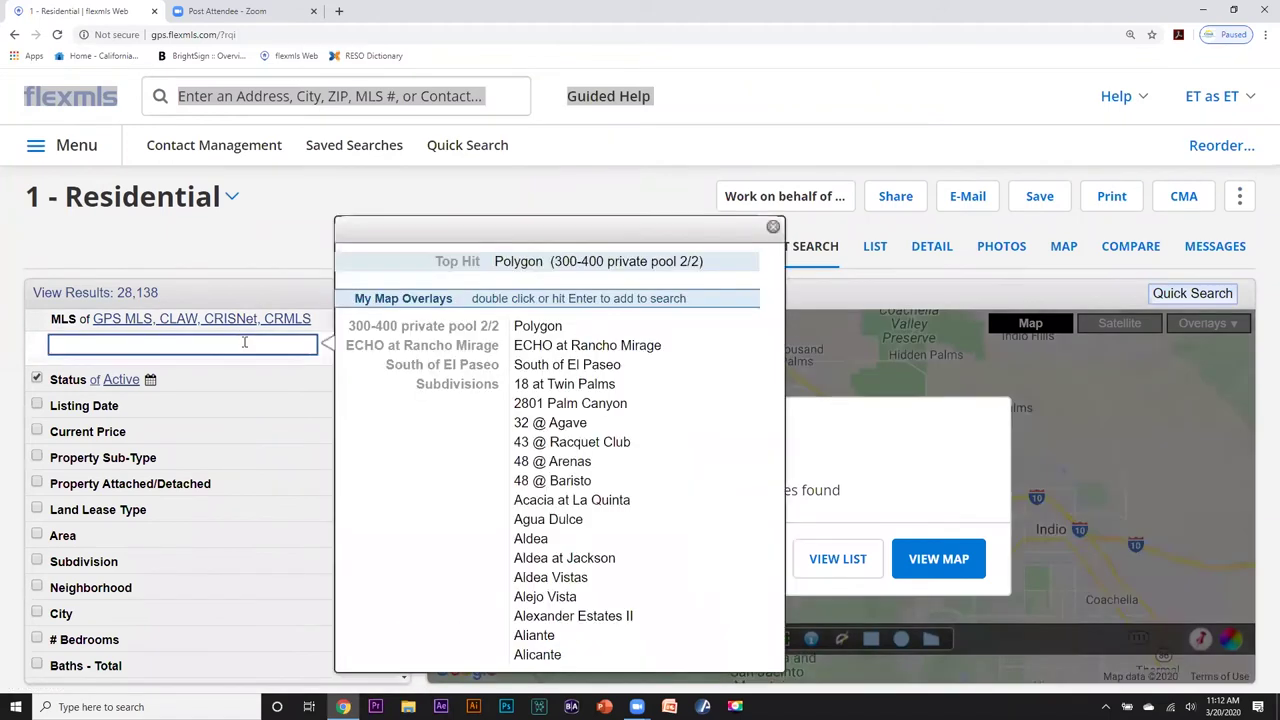
type("t")
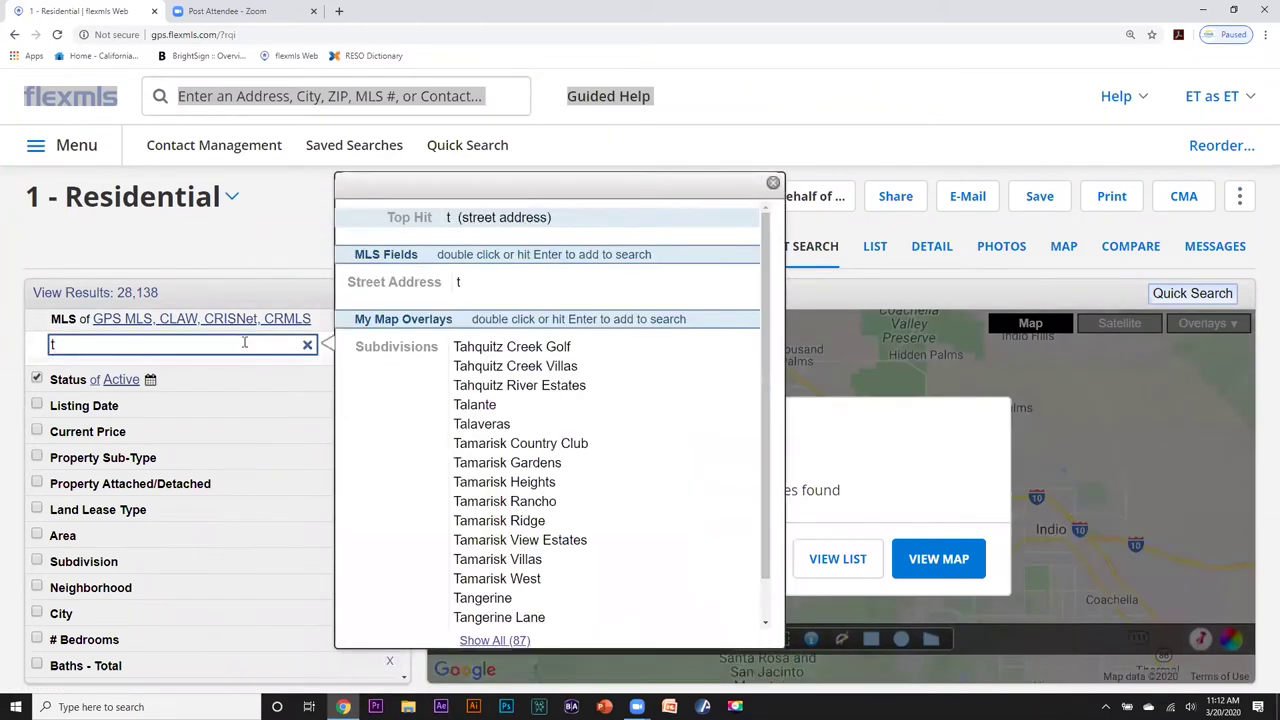
type("rilogy")
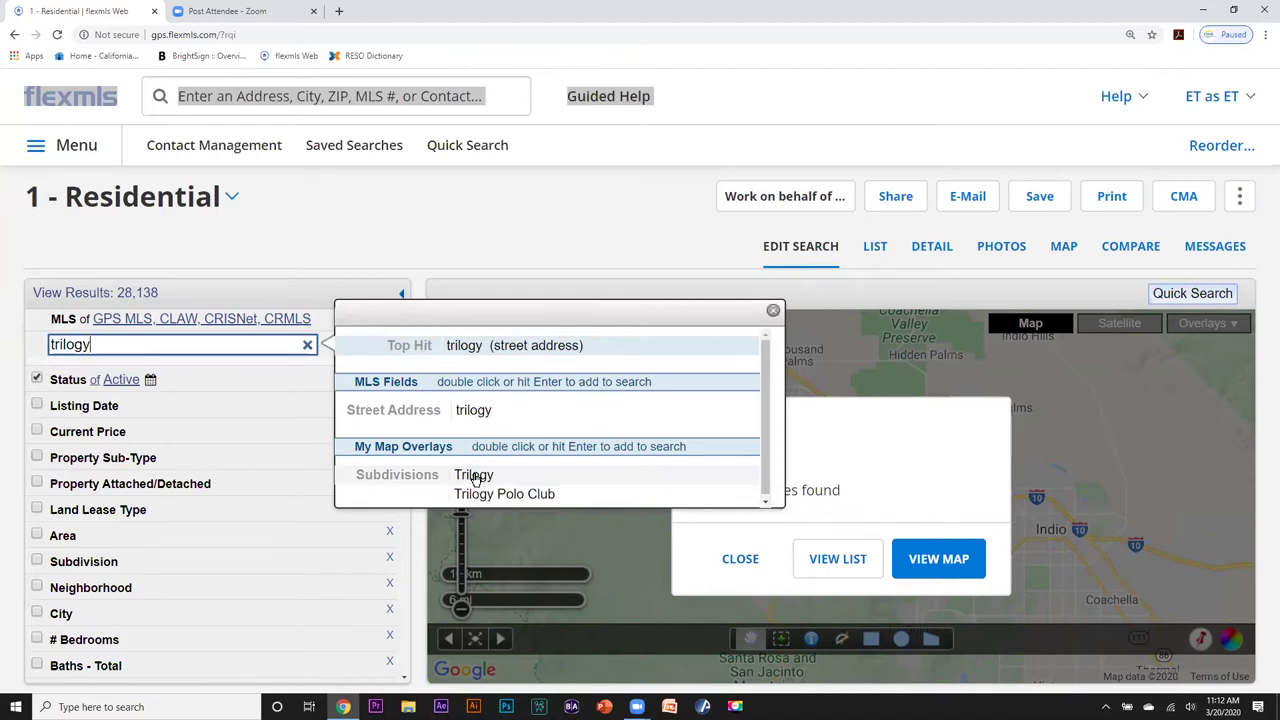
double_click(474, 476)
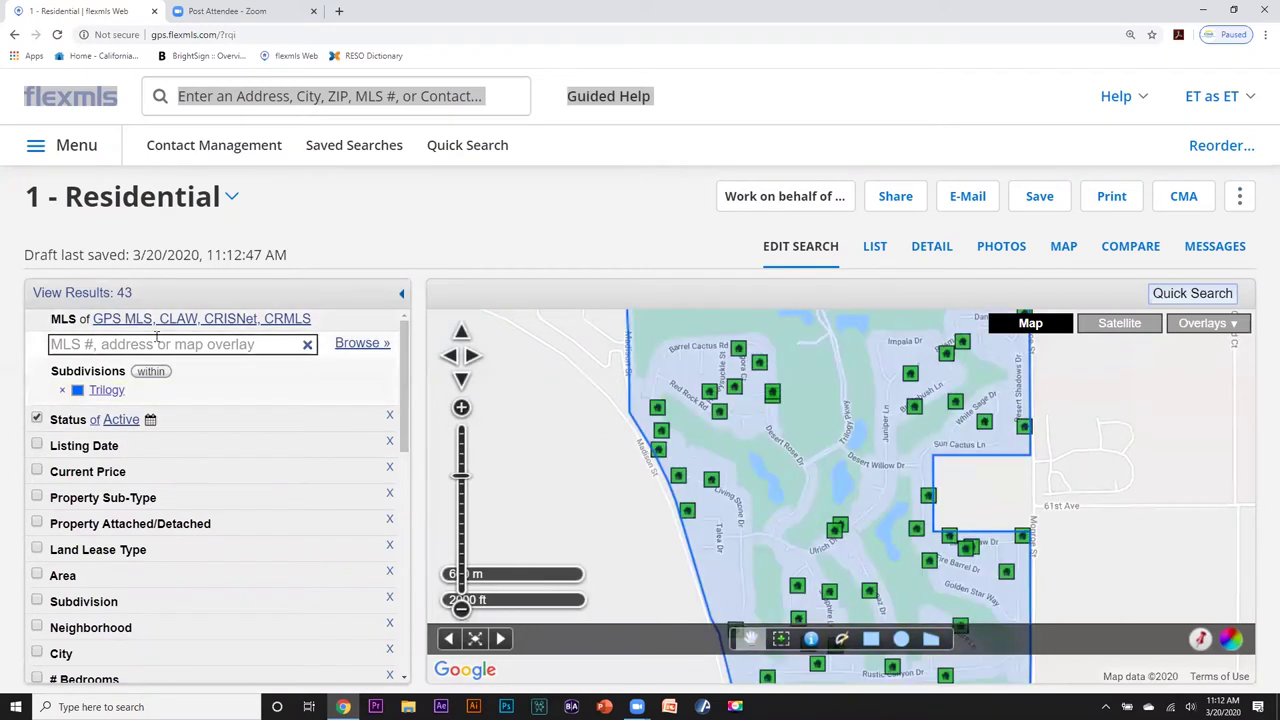
left_click(463, 497)
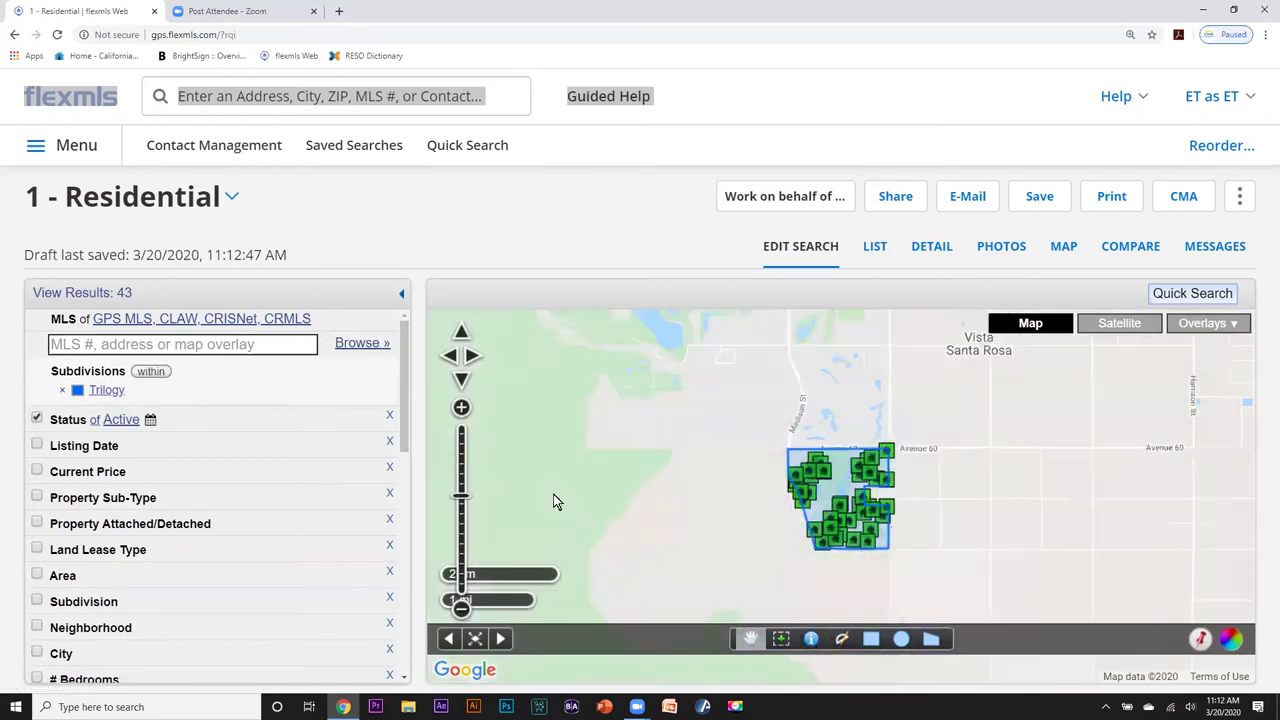
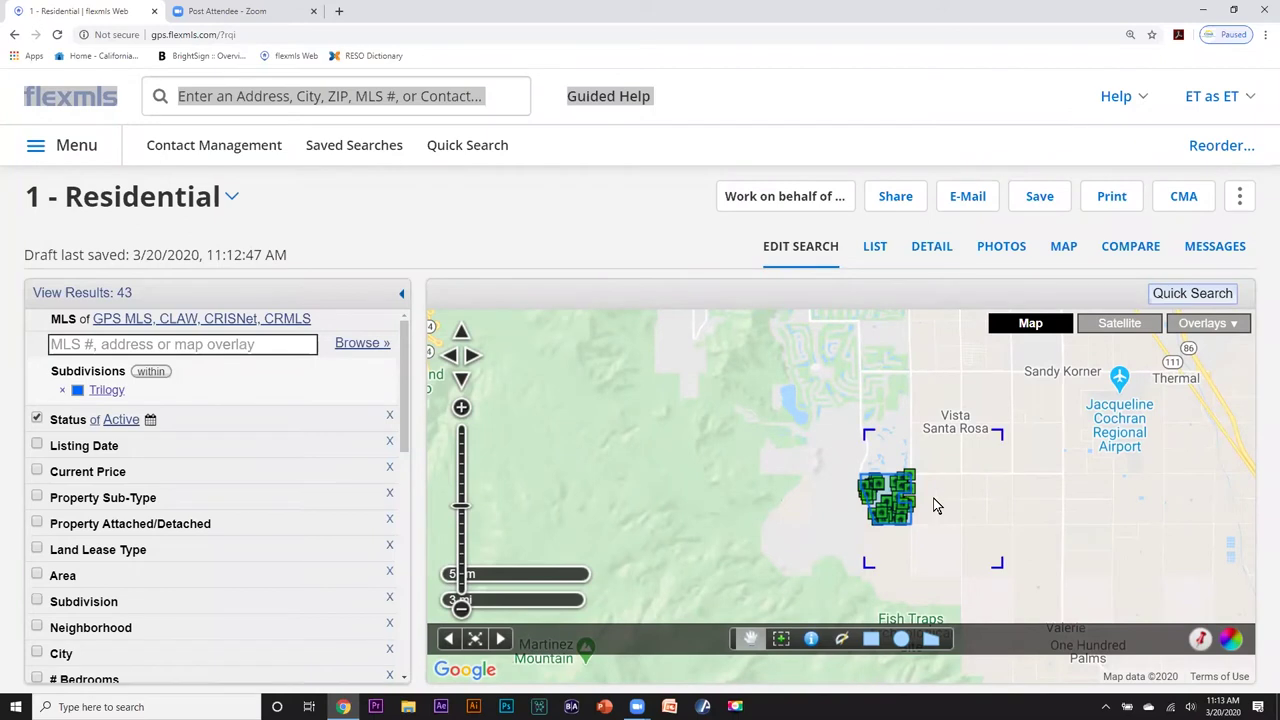
Pan the map to center the Trilogy subdivision's 43 listings and scroll the criteria list down.
left_click_drag(785, 535, 785, 544)
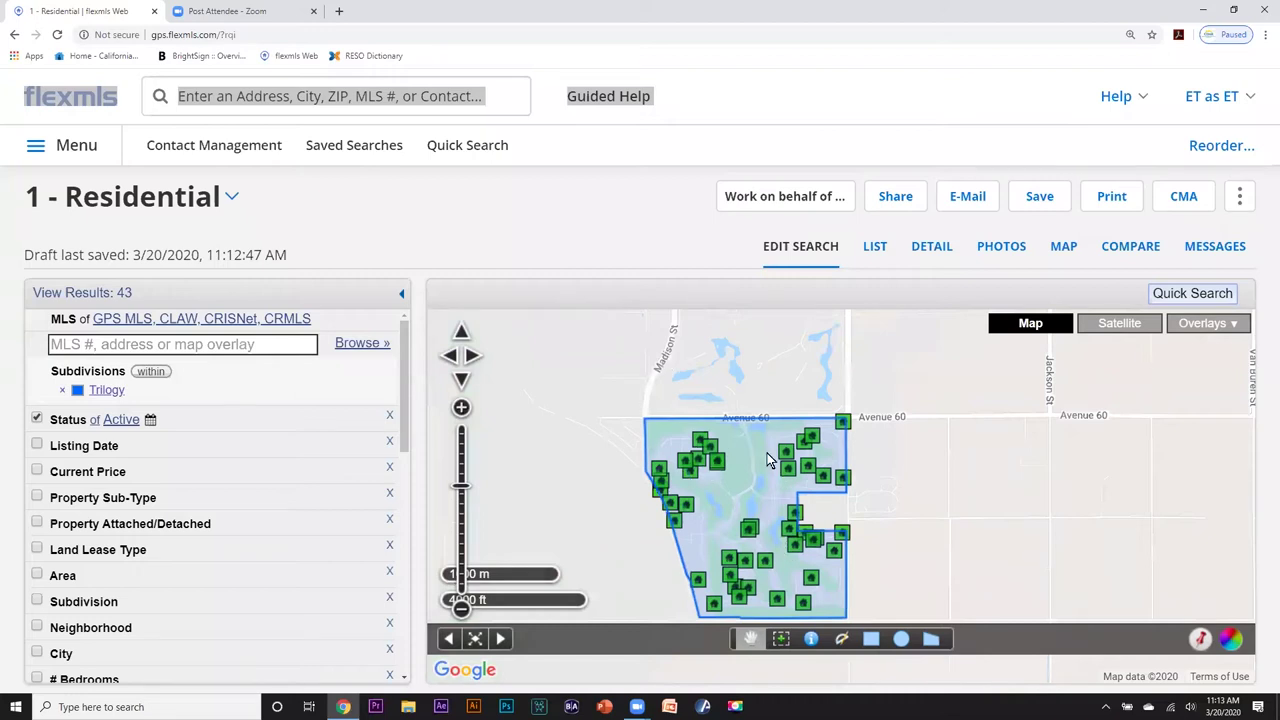
left_click_drag(692, 500, 850, 442)
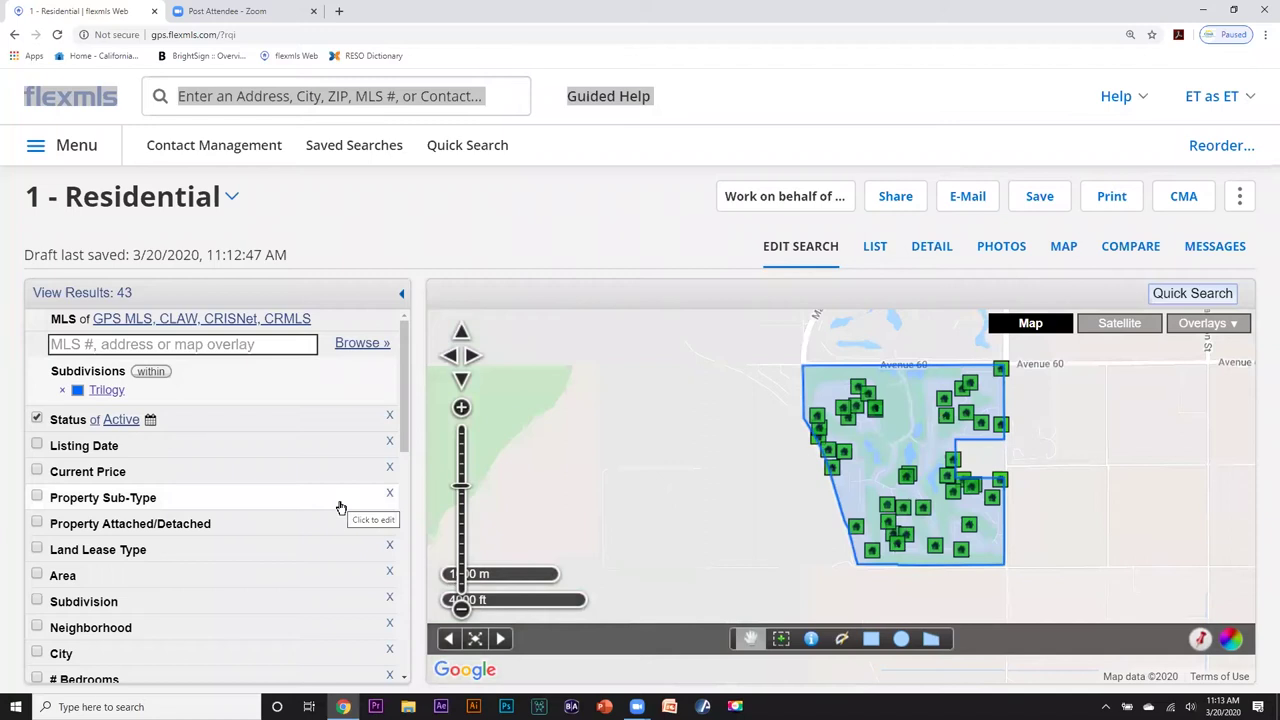
left_click_drag(403, 403, 411, 557)
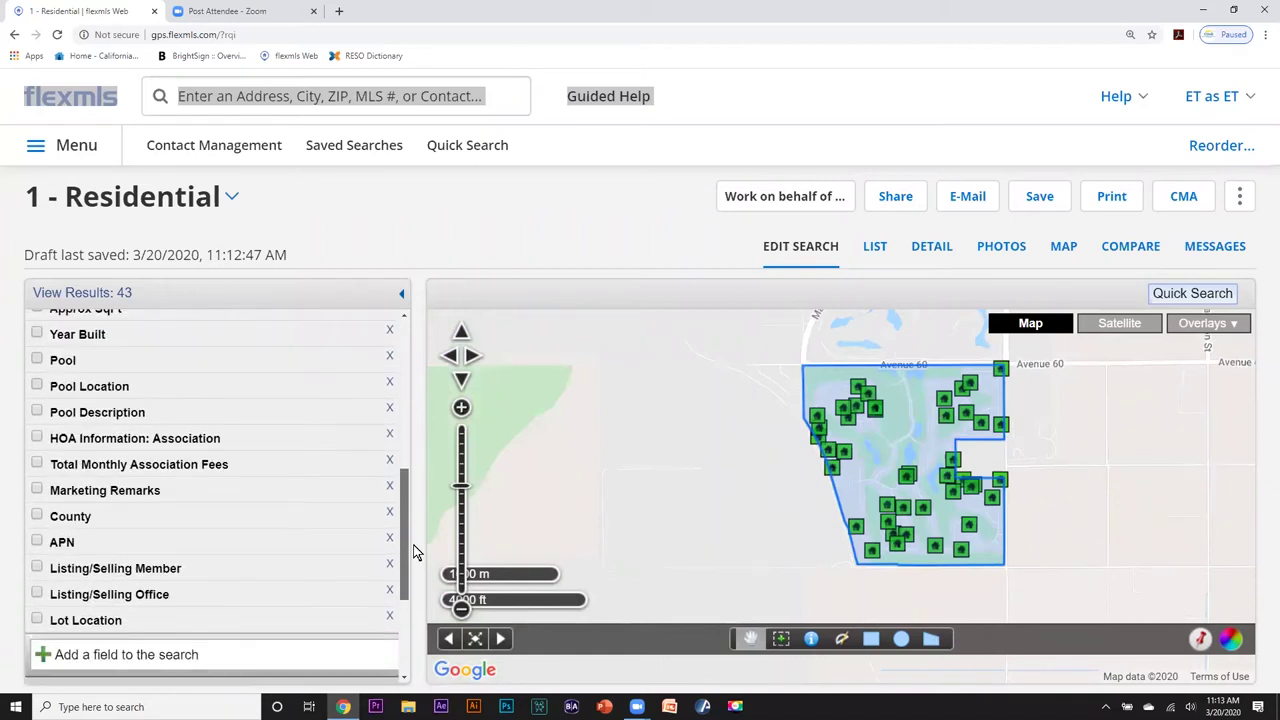
left_click(37, 494)
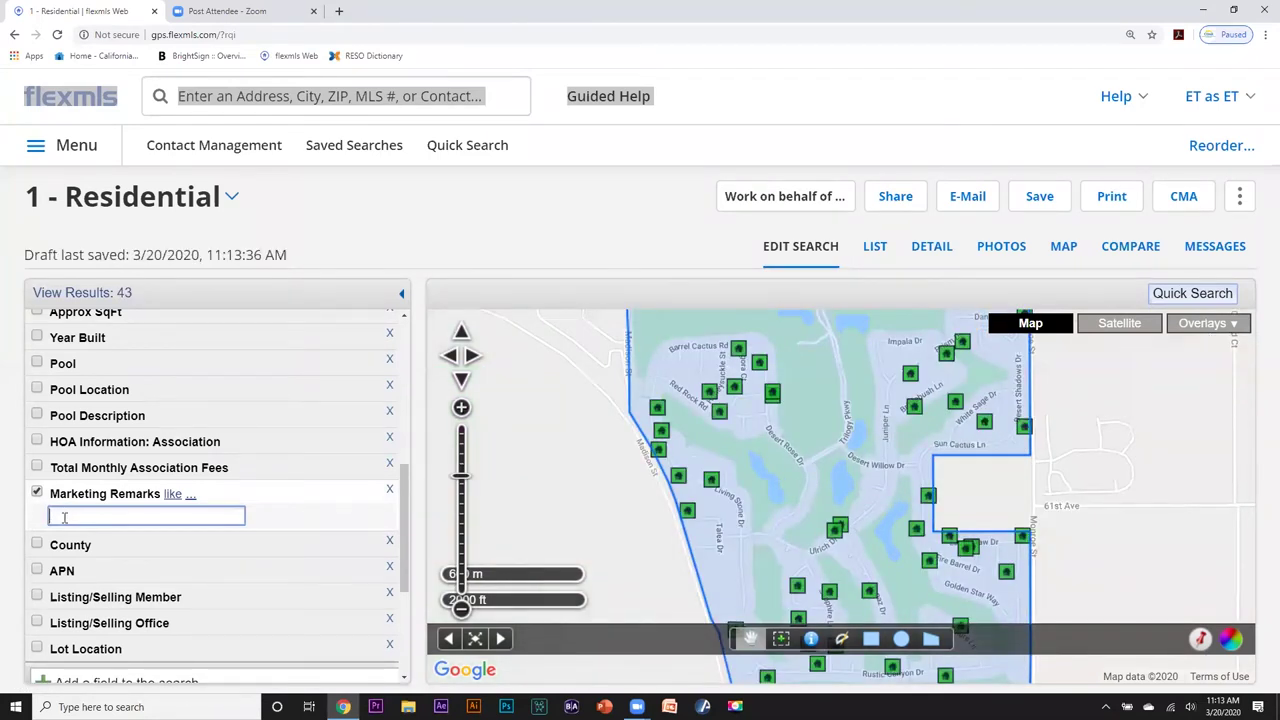
type("furnished")
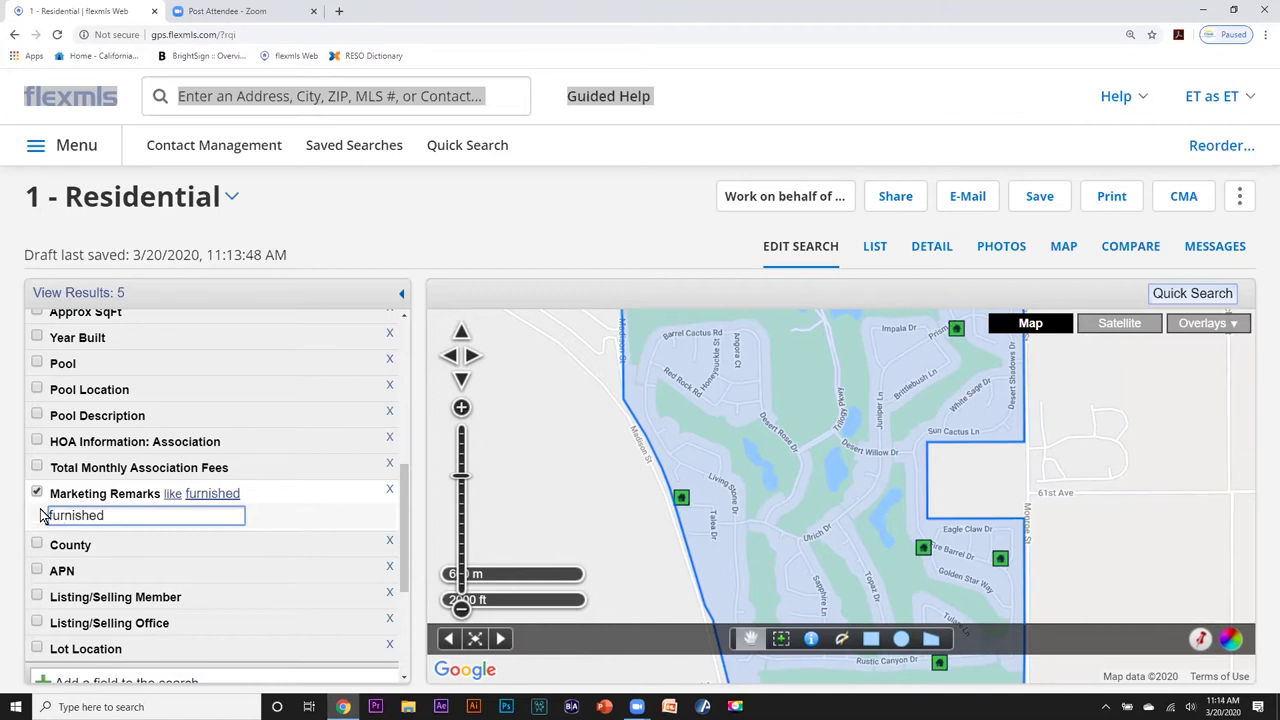
left_click(37, 492)
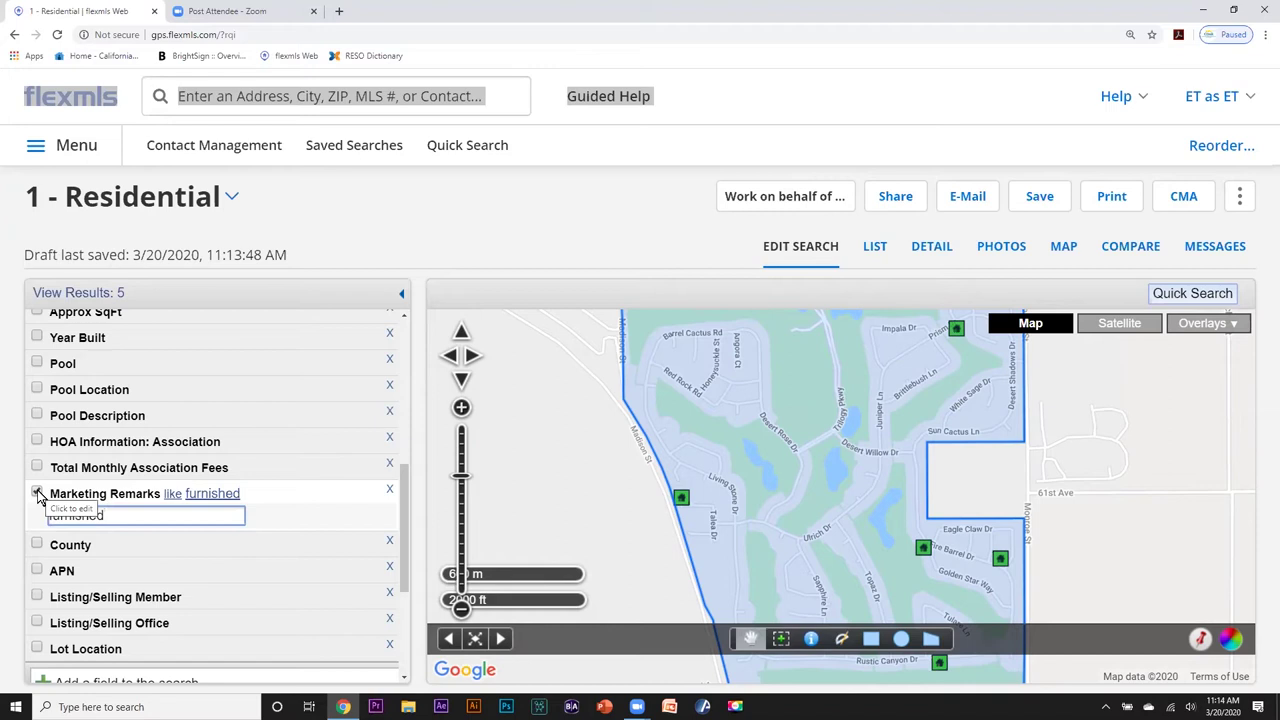
double_click(110, 512)
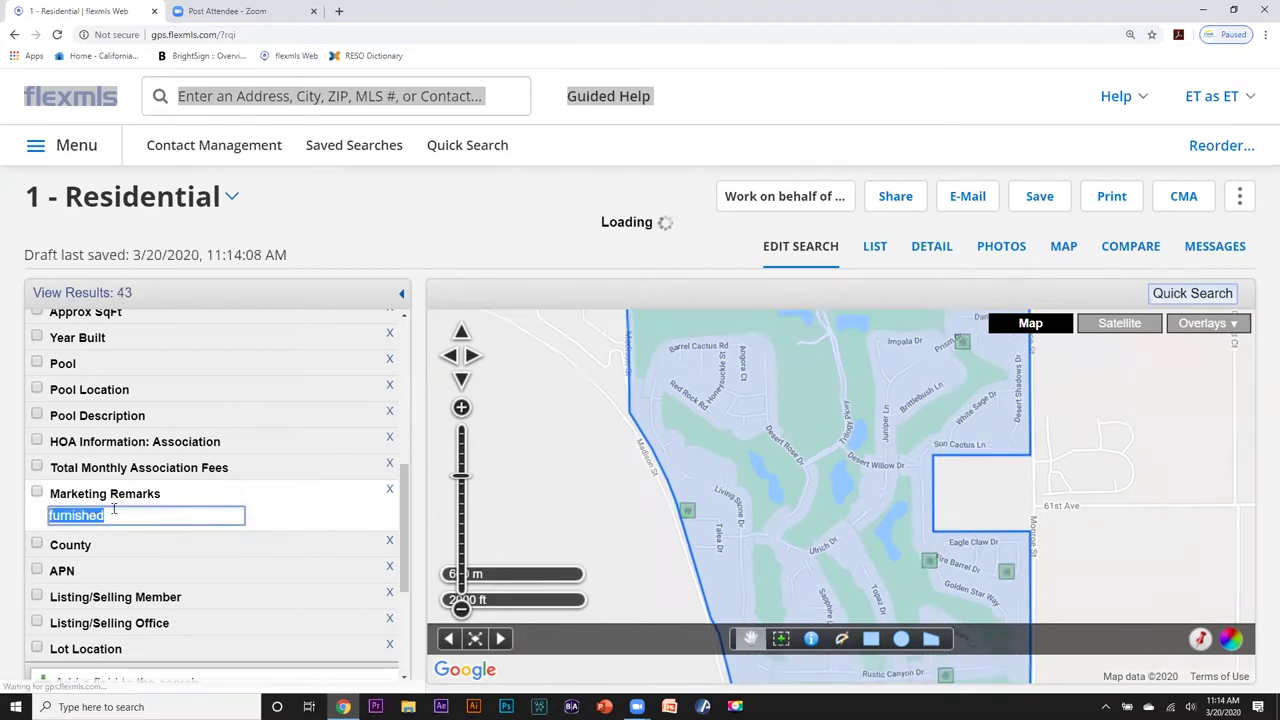
key("BackSpace")
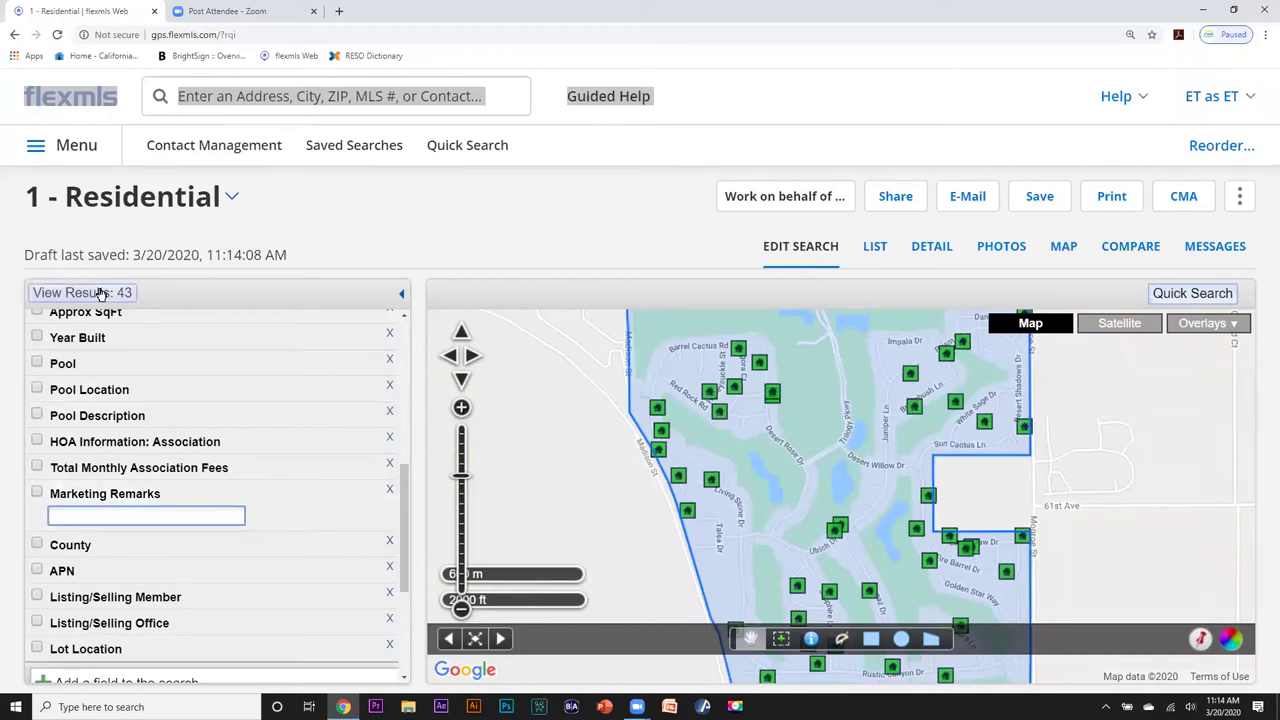
scroll(232, 385, "down", 2)
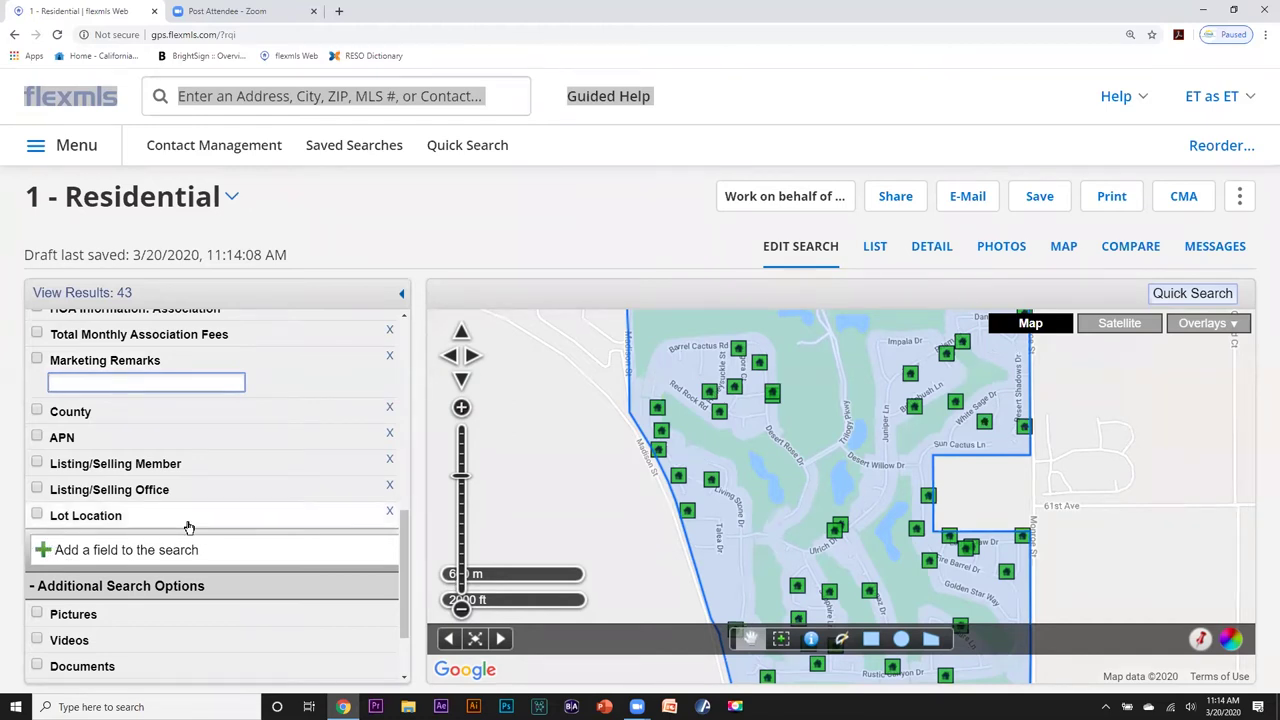
scroll(237, 496, "up", 4)
scroll(237, 496, "up", 4)
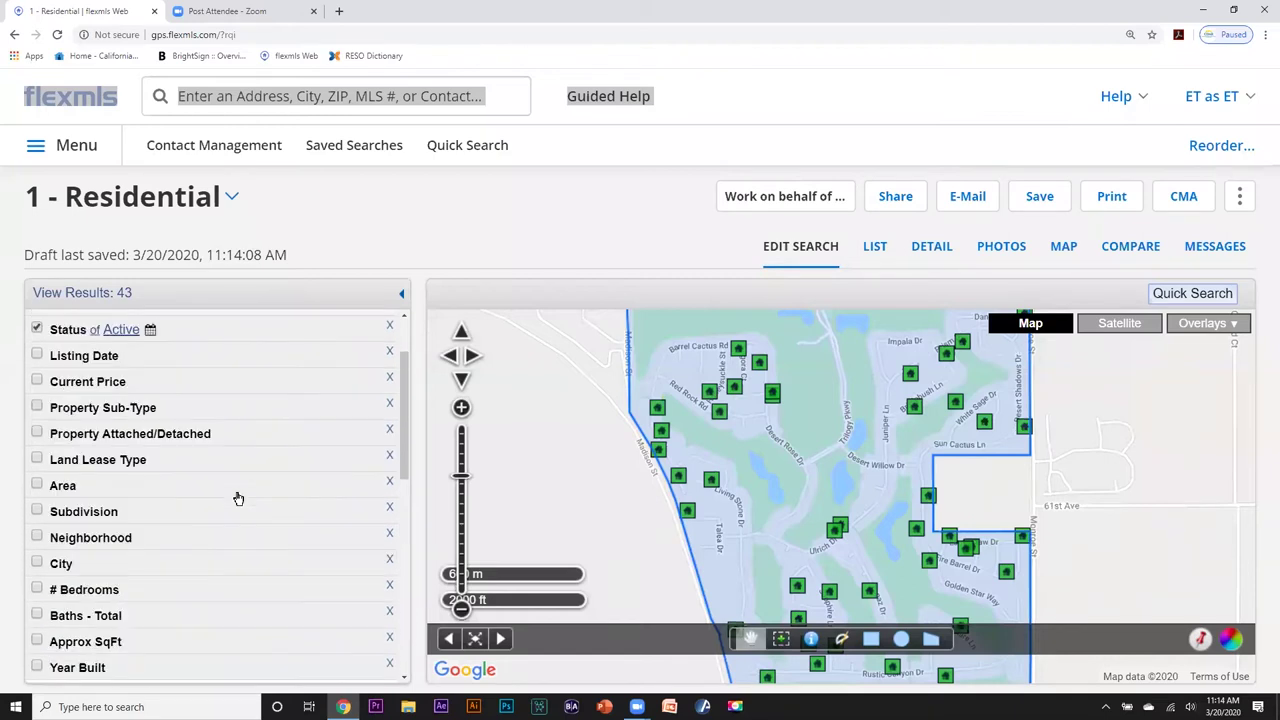
scroll(229, 465, "down", 1)
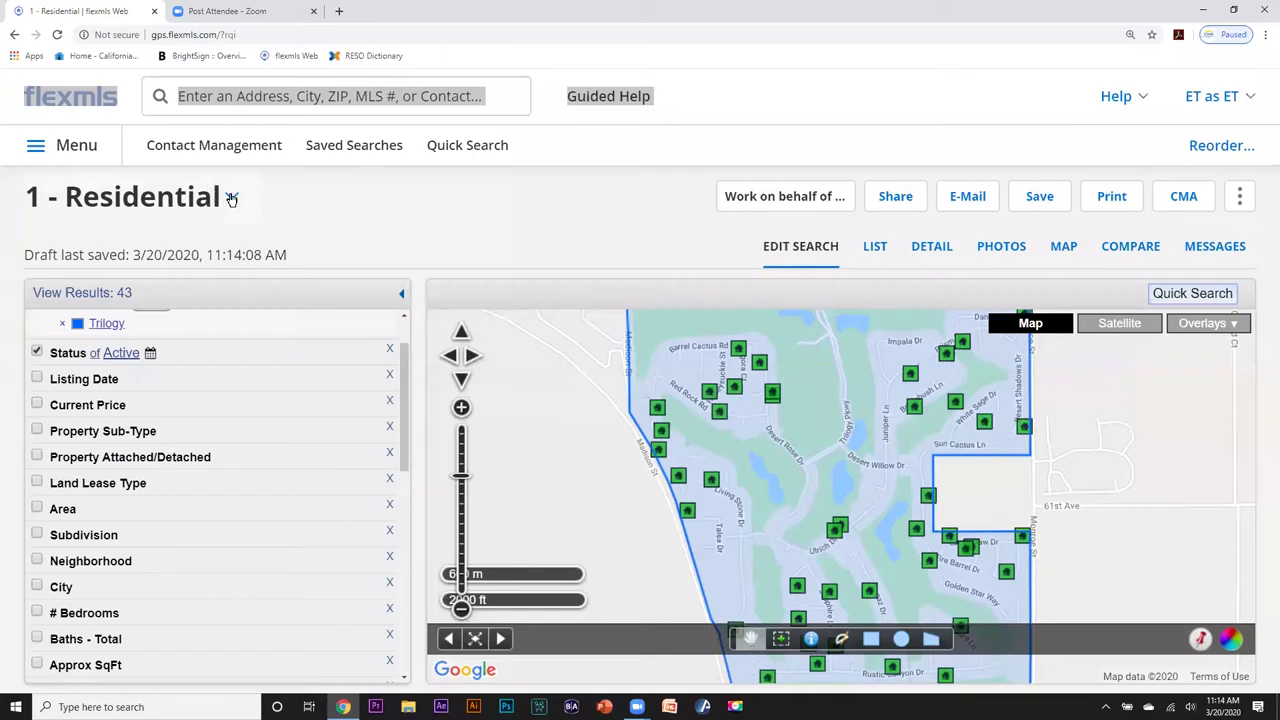
Switch the property type to 2 - Residential Lease, then to 9 - Business Opportunity.
left_click(231, 199)
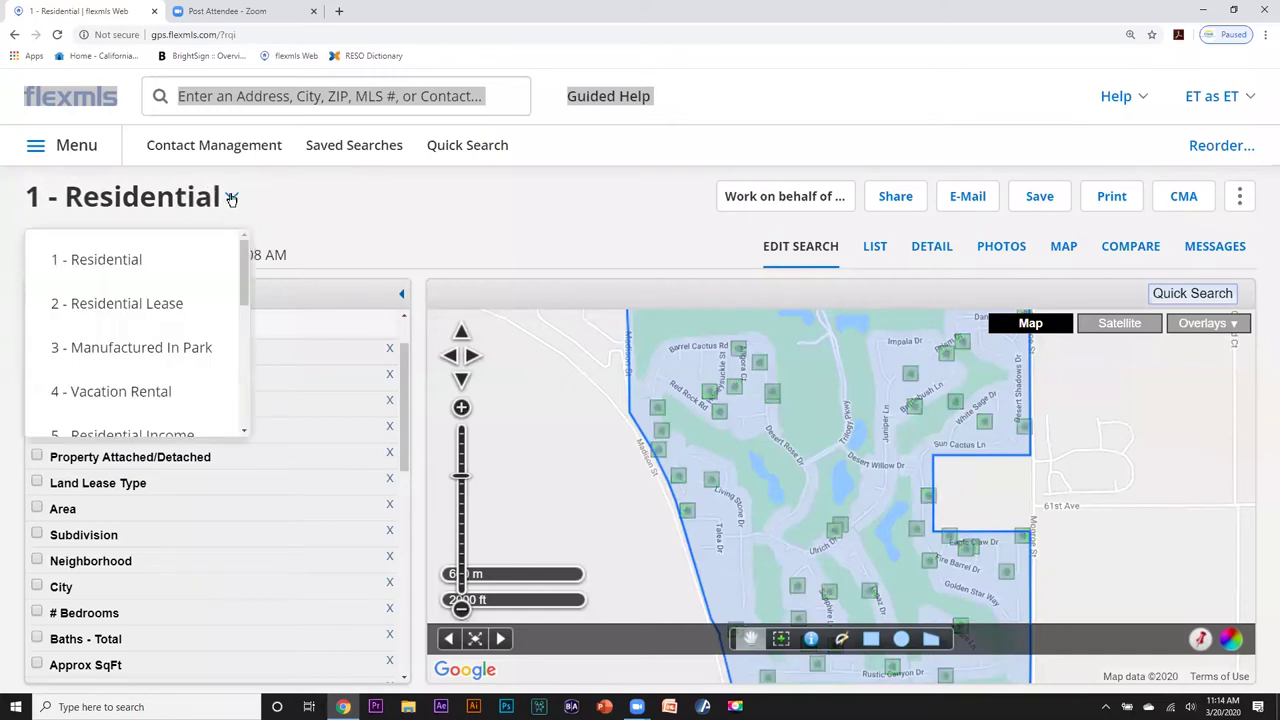
left_click(114, 302)
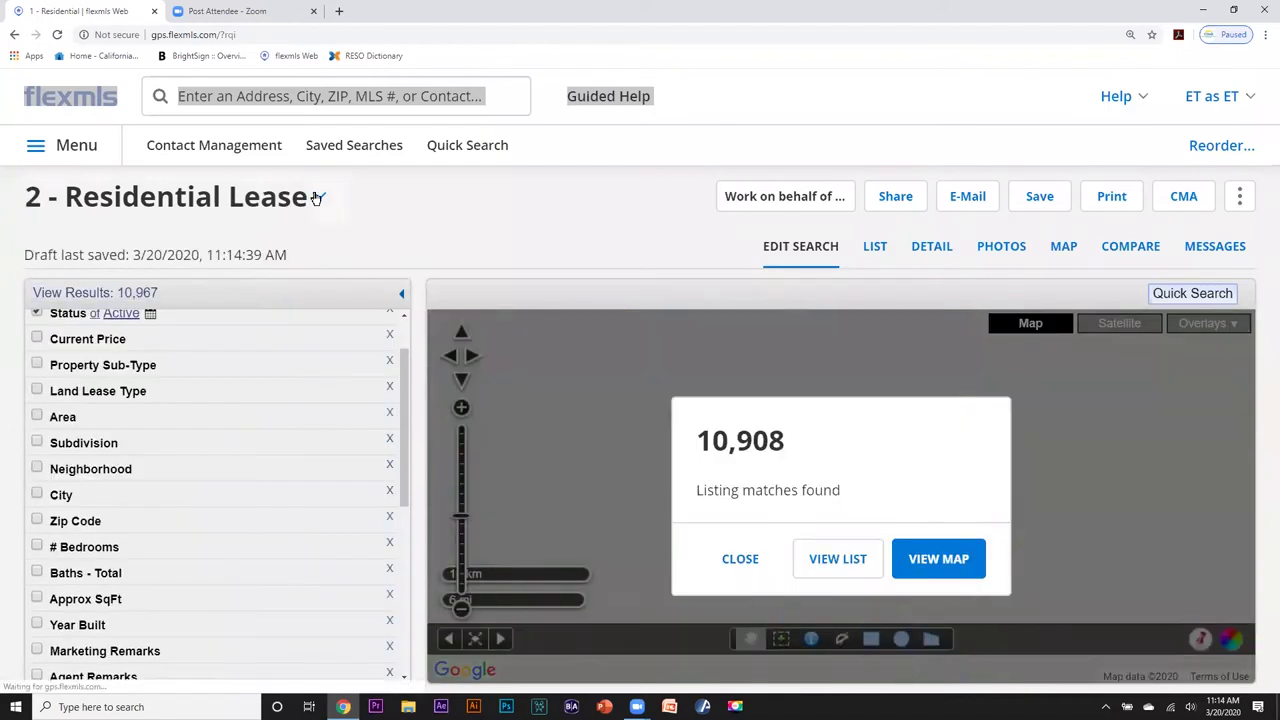
left_click(317, 197)
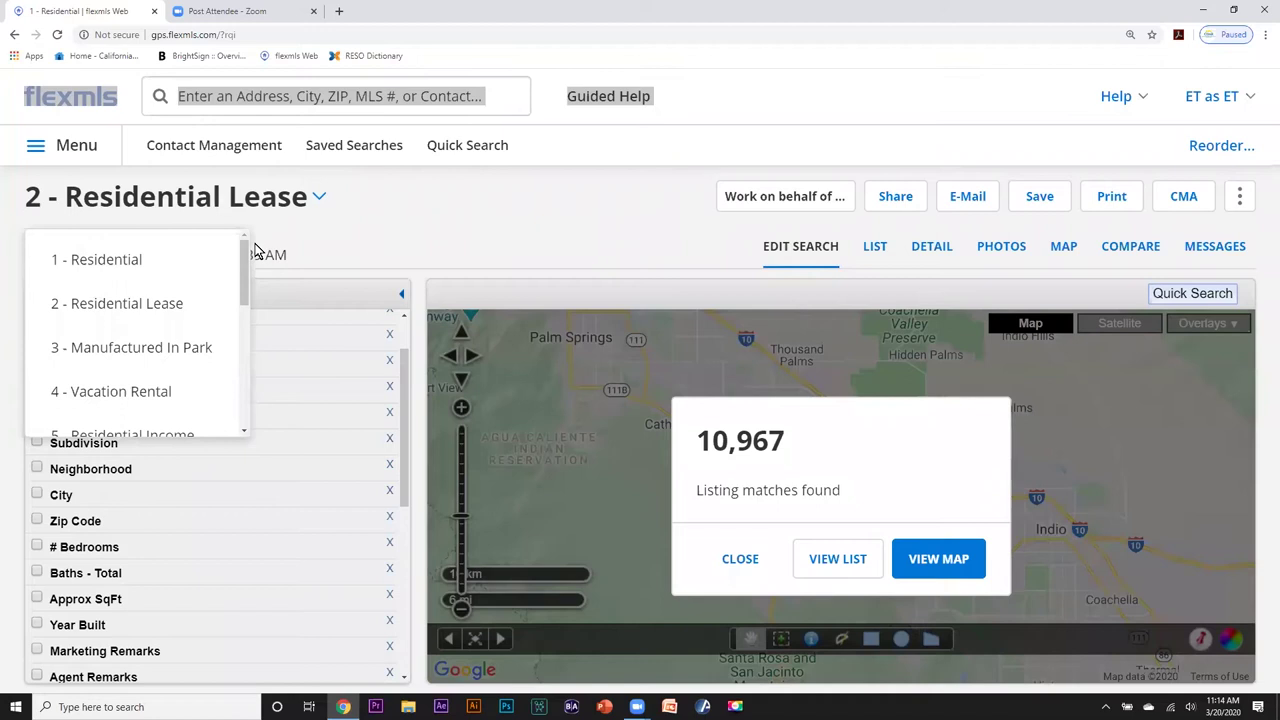
scroll(140, 310, "down", 1)
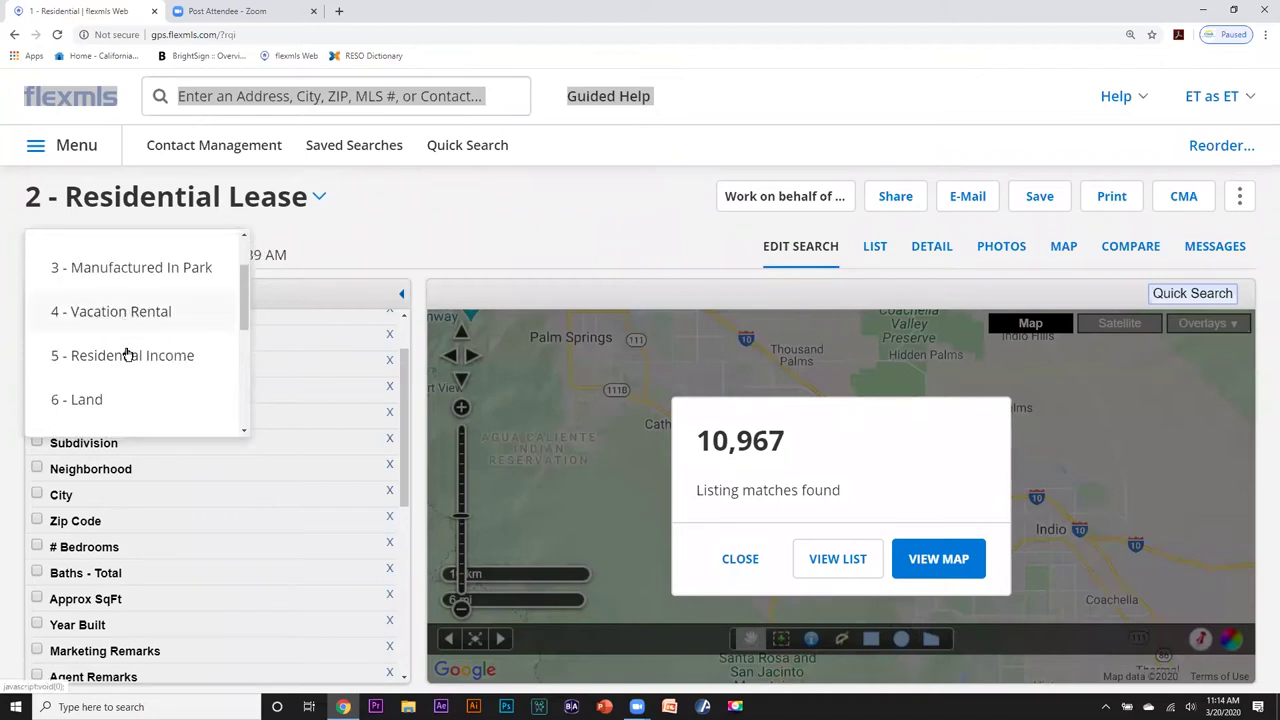
left_click_drag(241, 312, 232, 347)
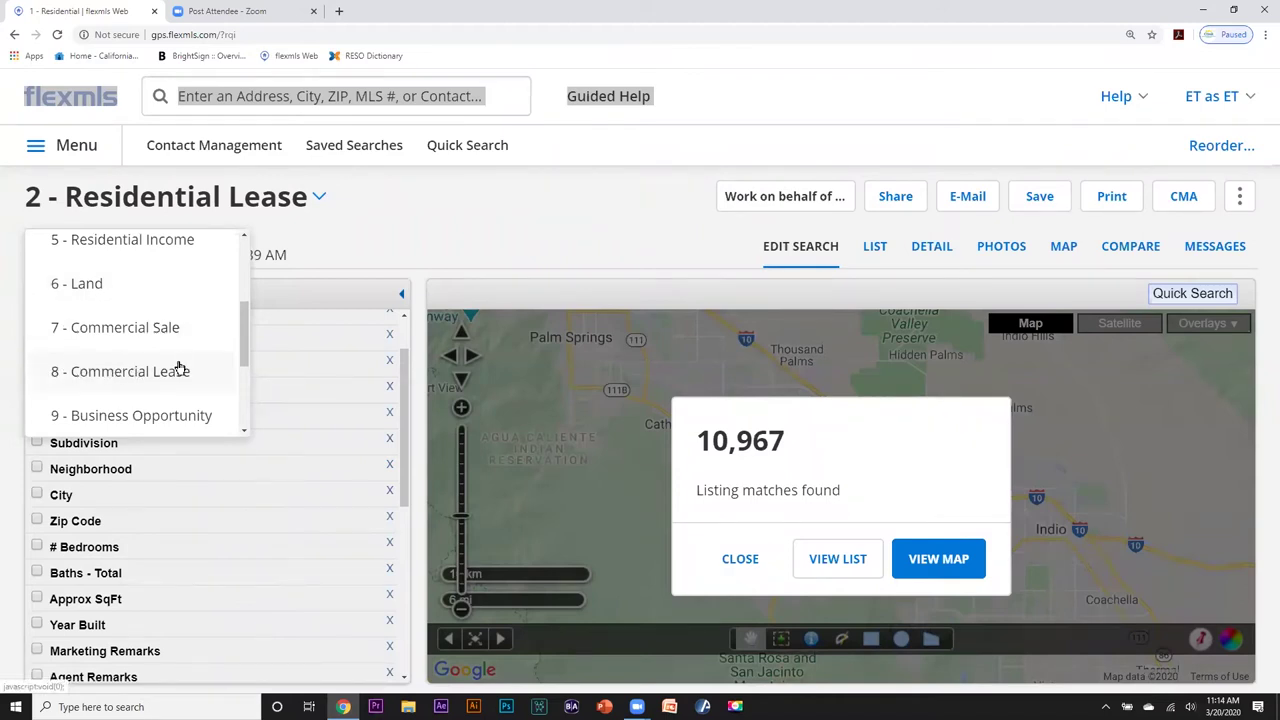
left_click_drag(240, 344, 239, 361)
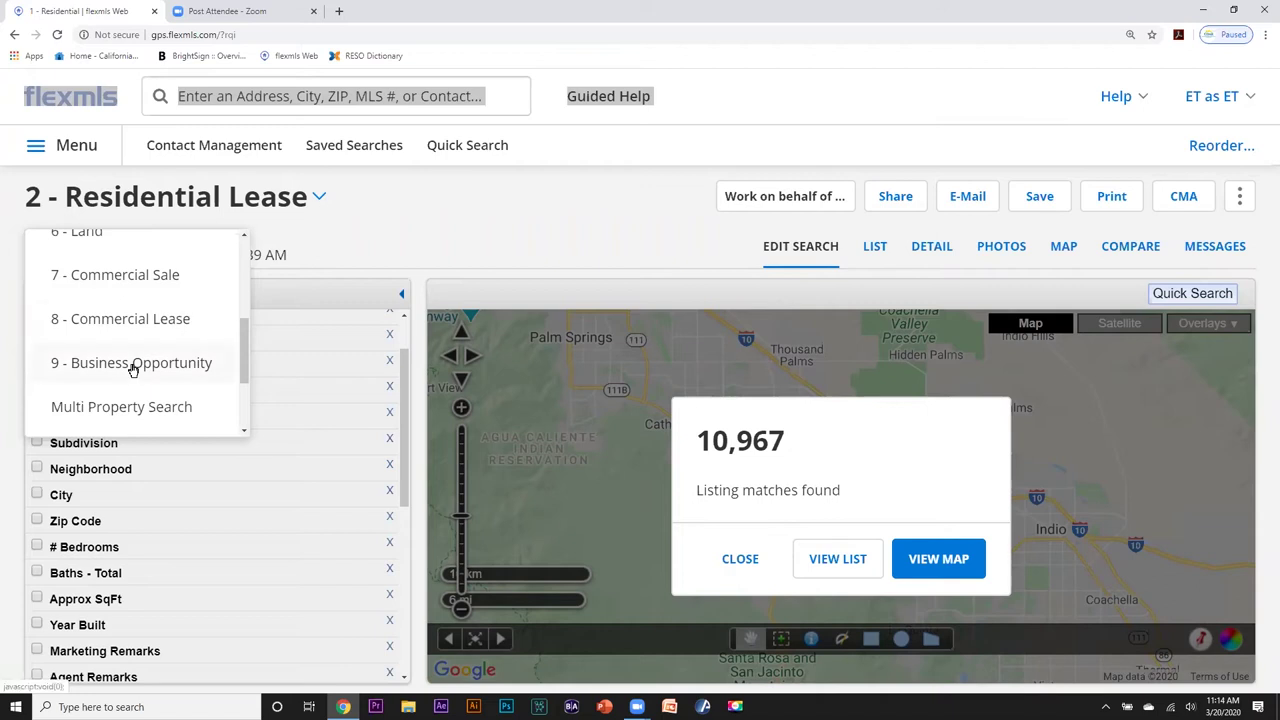
left_click(133, 364)
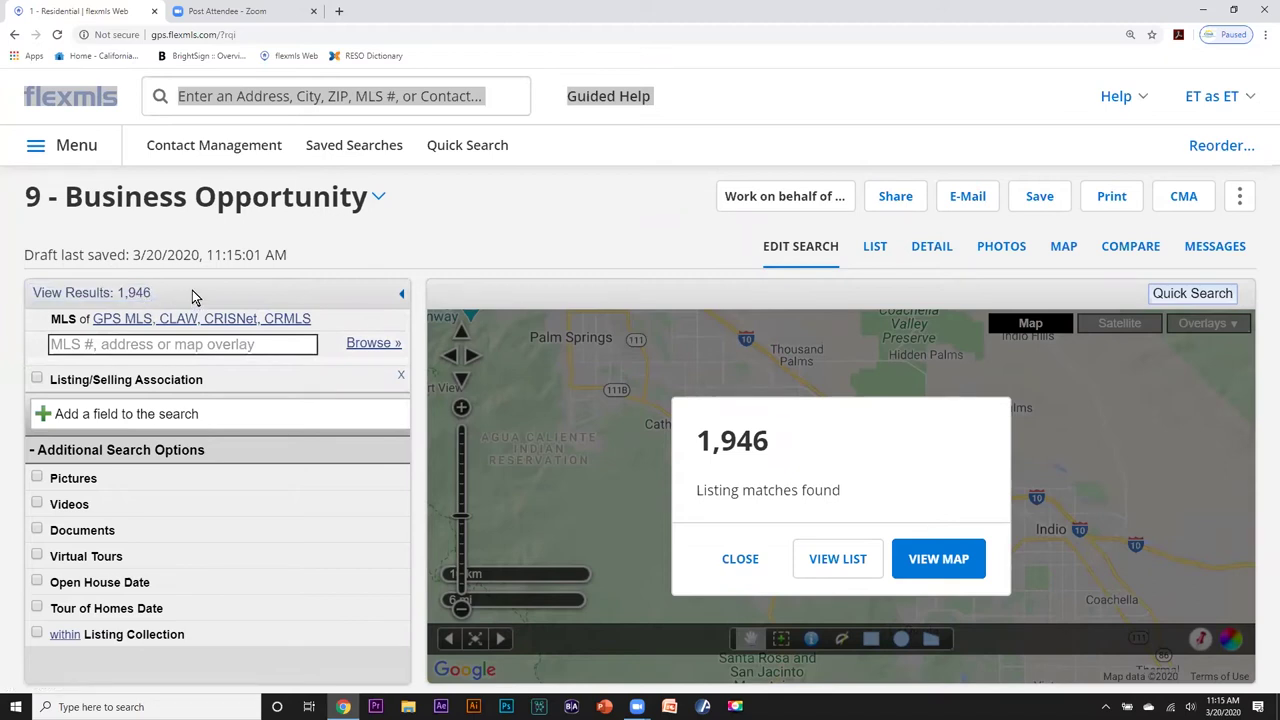
Switch the property type back to 1 - Residential, matching 28,139 listings.
left_click(380, 200)
left_click_drag(247, 347, 244, 262)
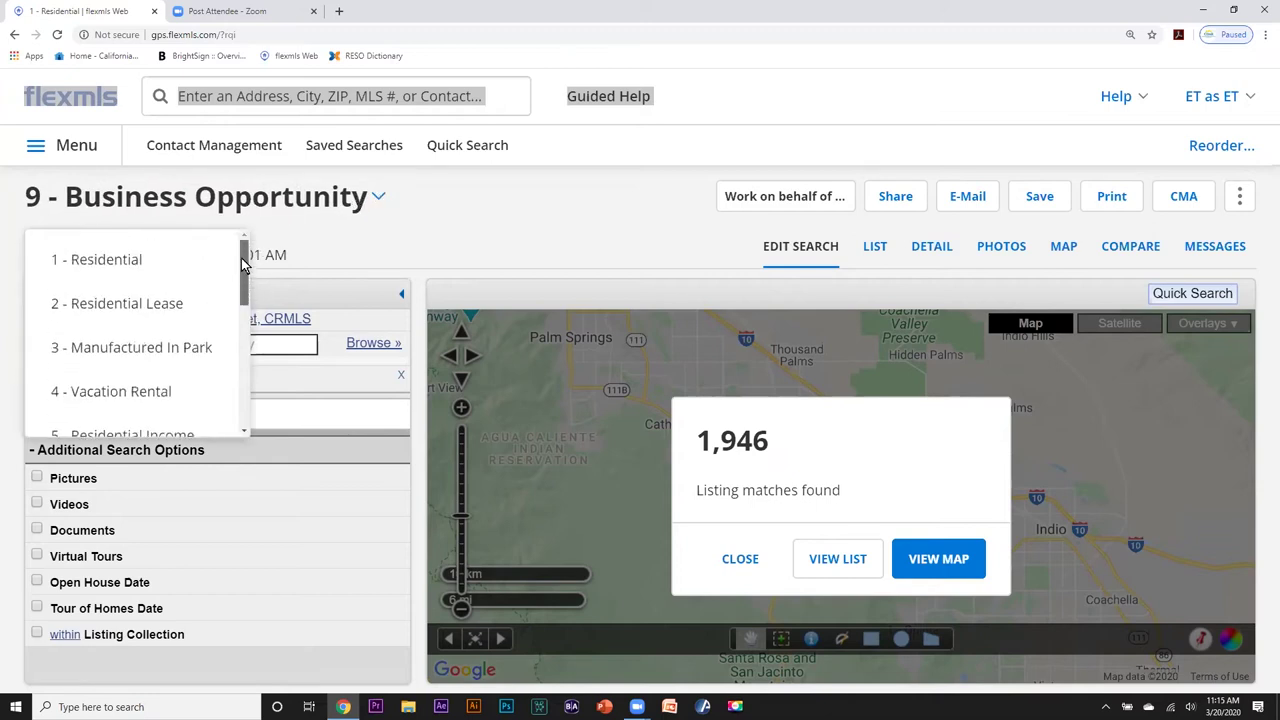
left_click(135, 262)
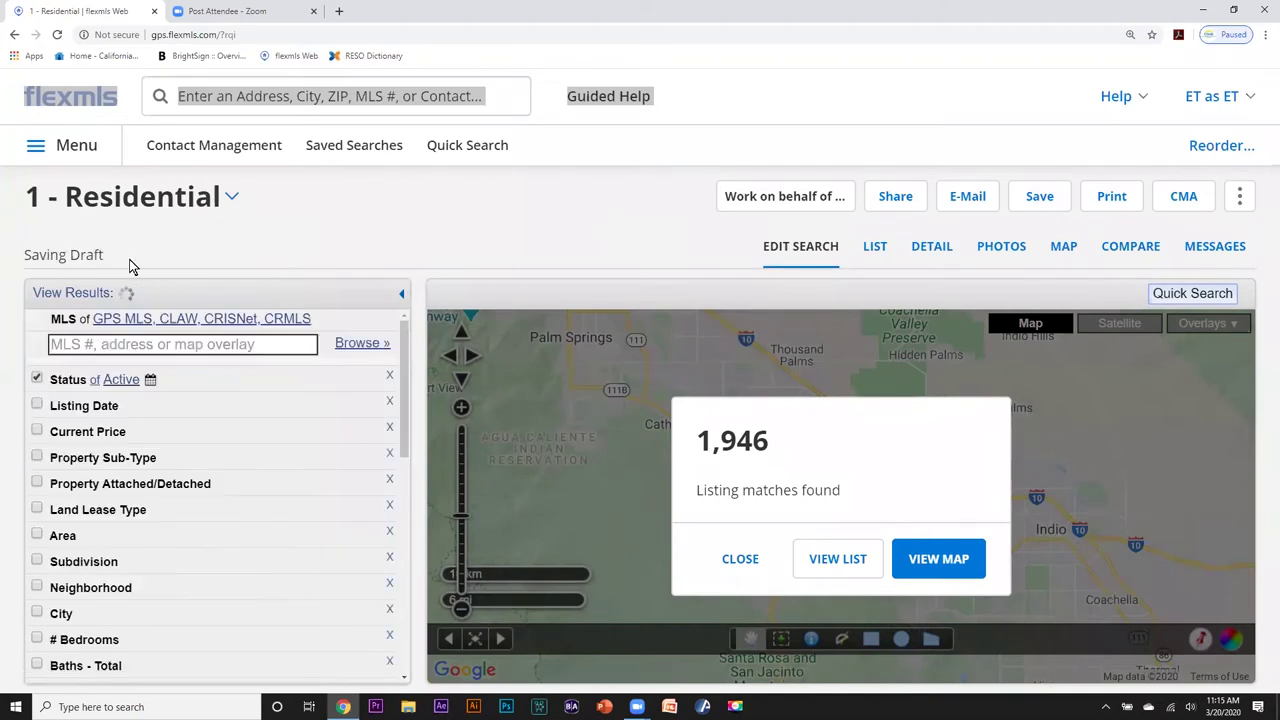
Re-add the Trilogy subdivision criterion to get 43 listings, and bring up Add a field.
left_click(143, 341)
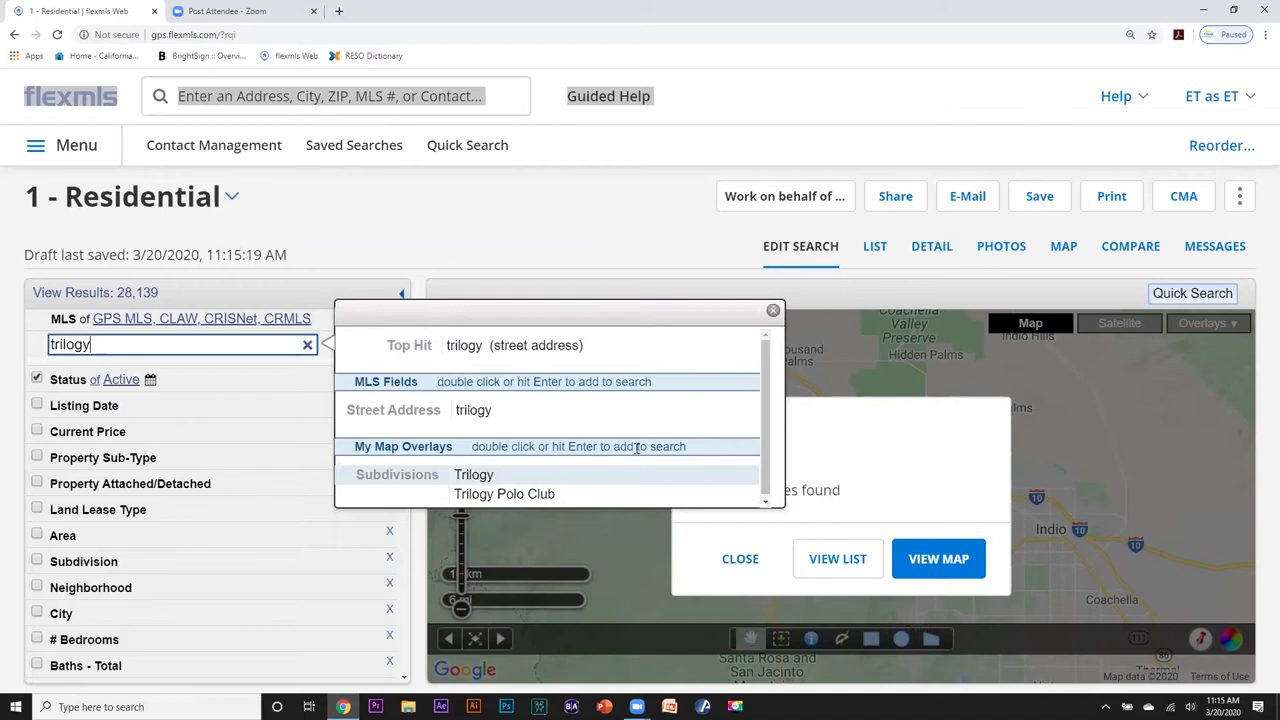
key("Return")
scroll(277, 471, "down", 10)
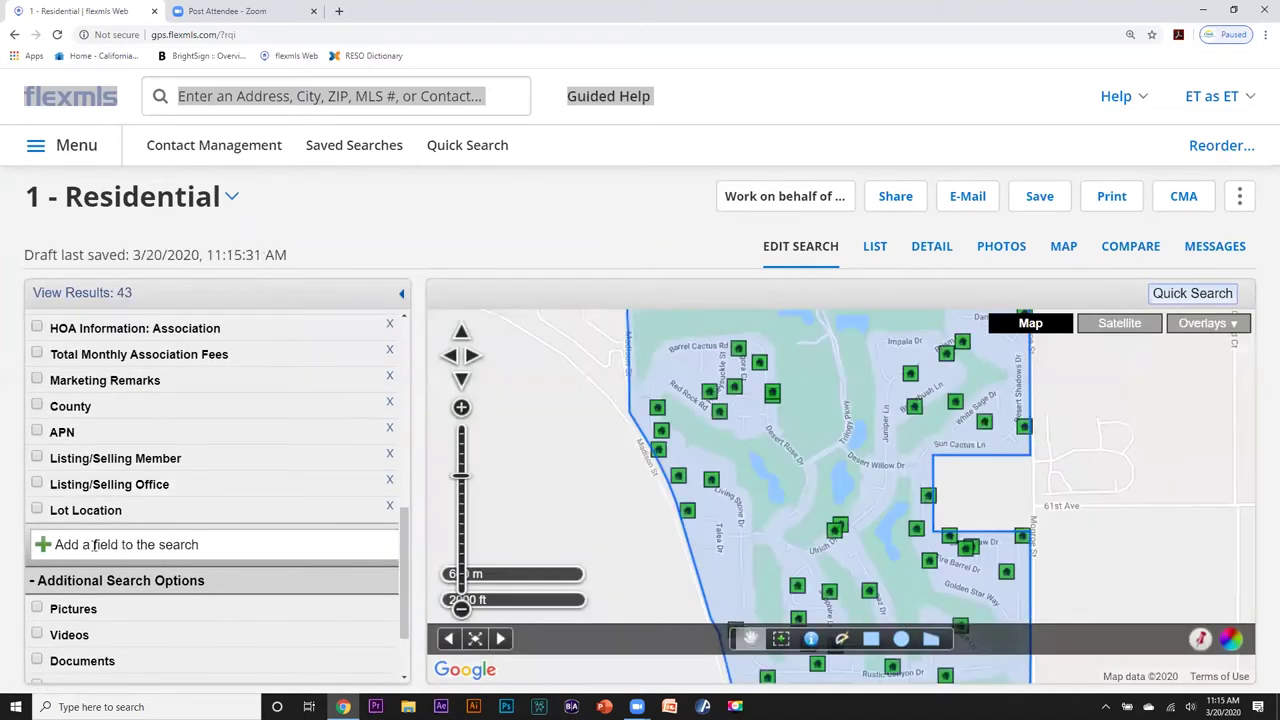
left_click(93, 544)
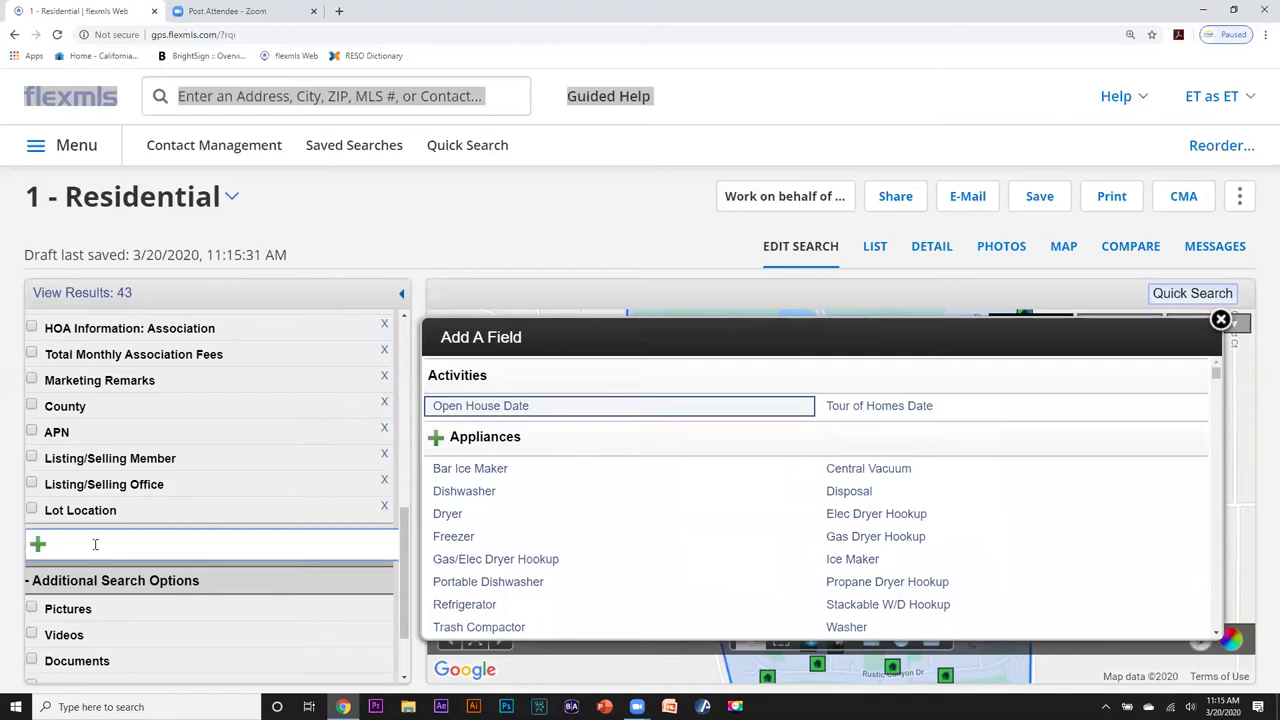
Add a Casita - Guesthouse criterion set to Attached and Detached, leaving 19 listings.
type("casi")
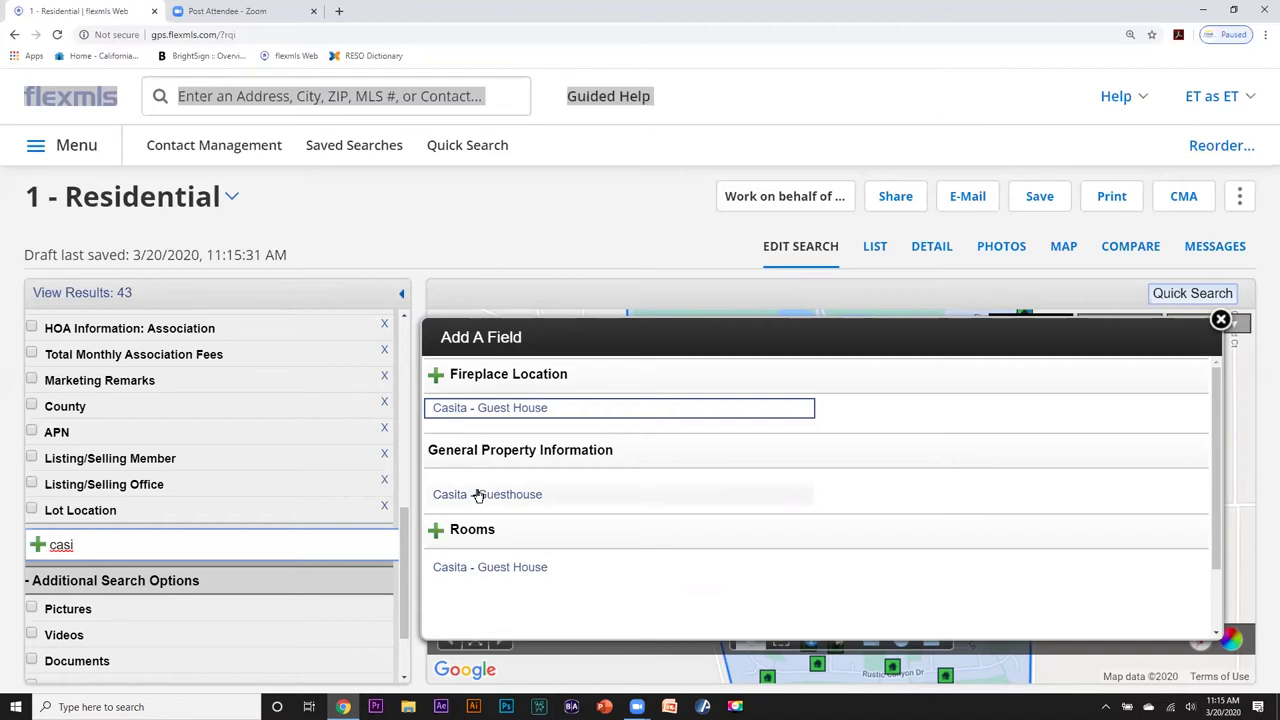
left_click(478, 496)
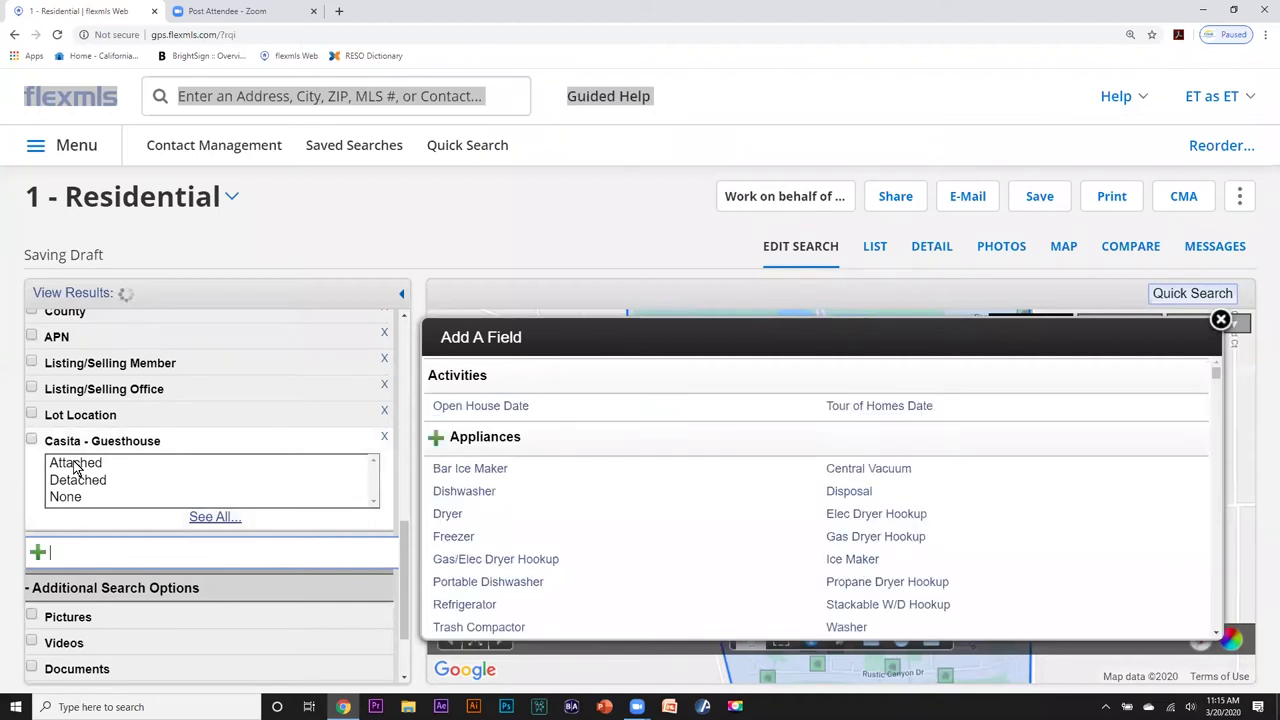
left_click(75, 465)
left_click(92, 482, "ctrl")
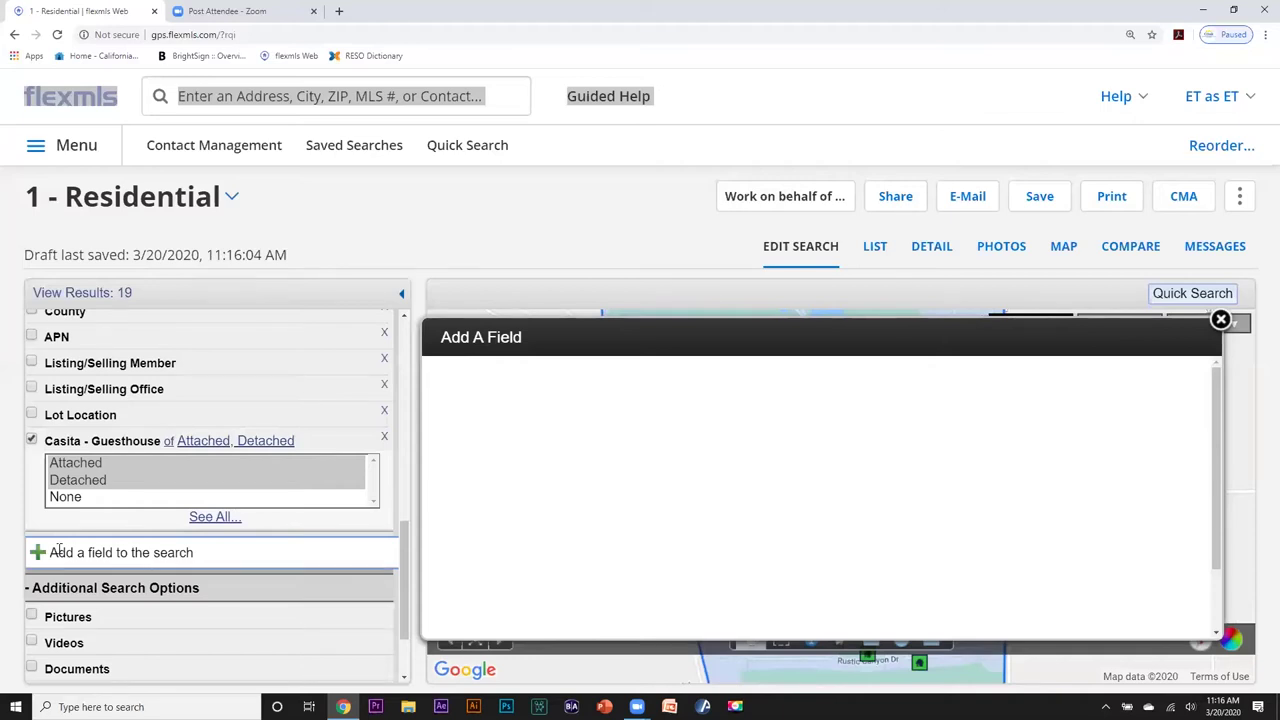
Search 'house fac', add House Faces North to narrow to 3 listings, and close the picker.
type("us")
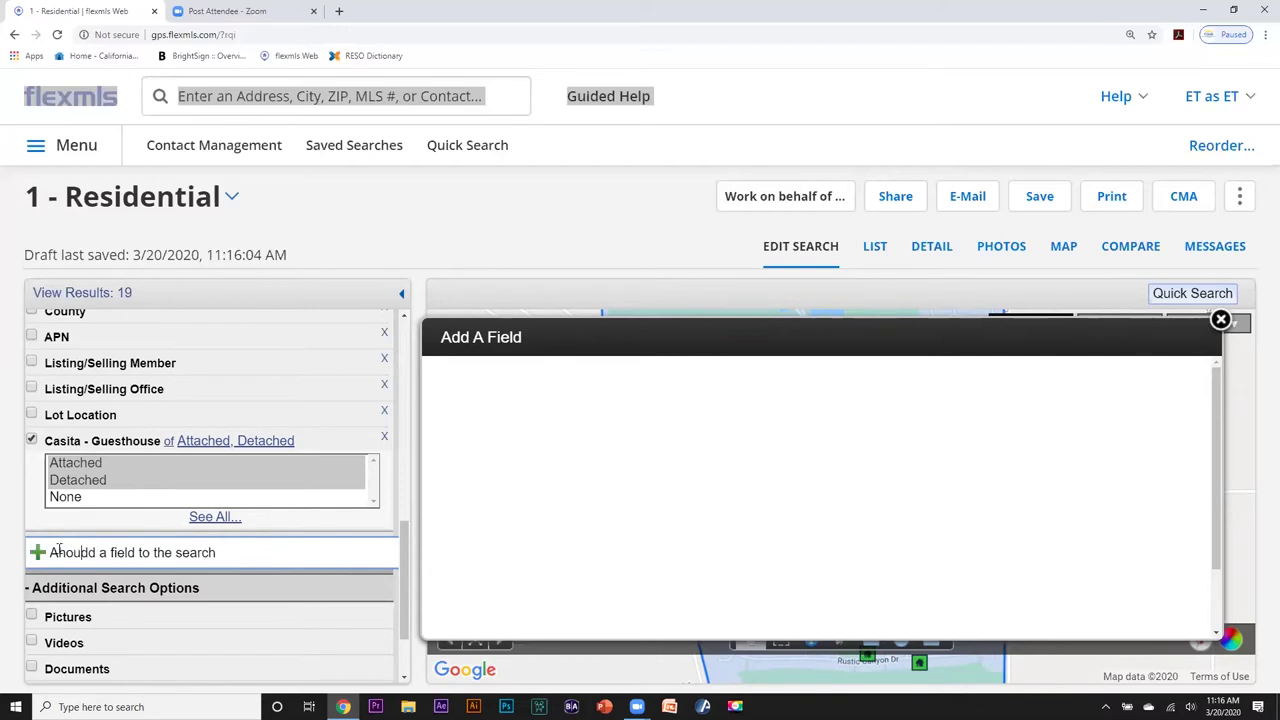
type("e")
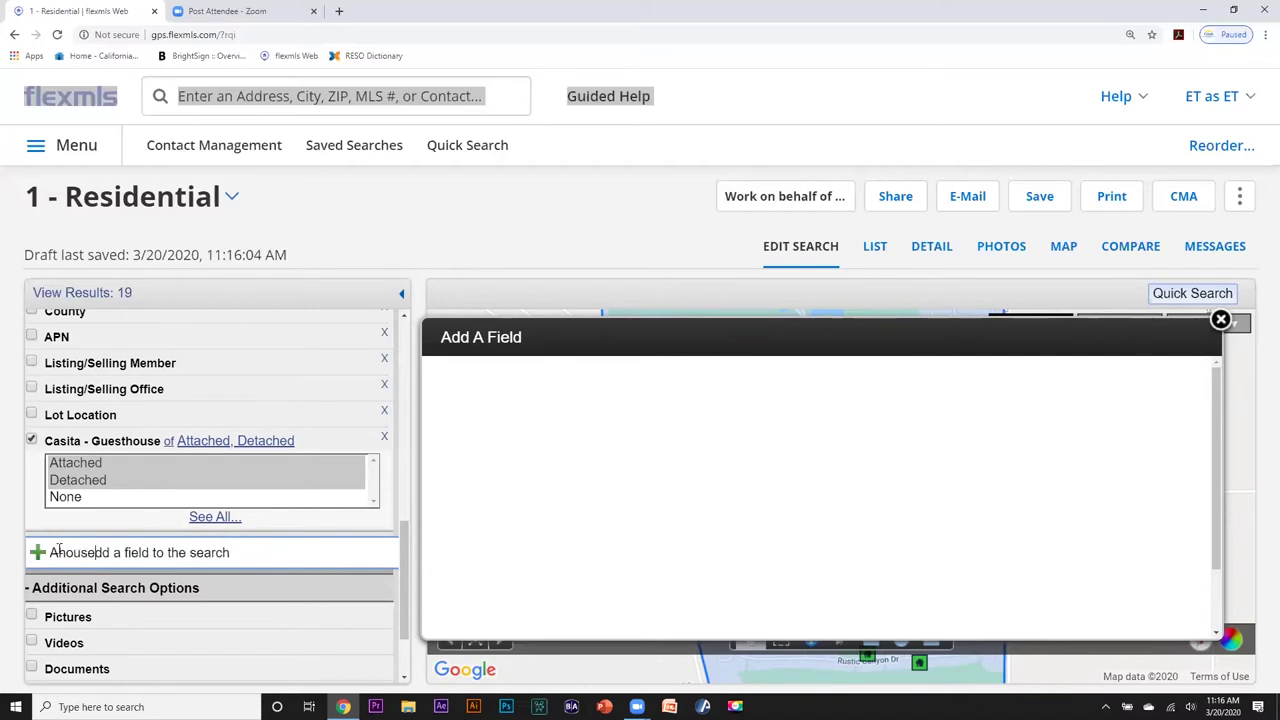
left_click(244, 556)
left_click_drag(244, 556, 28, 546)
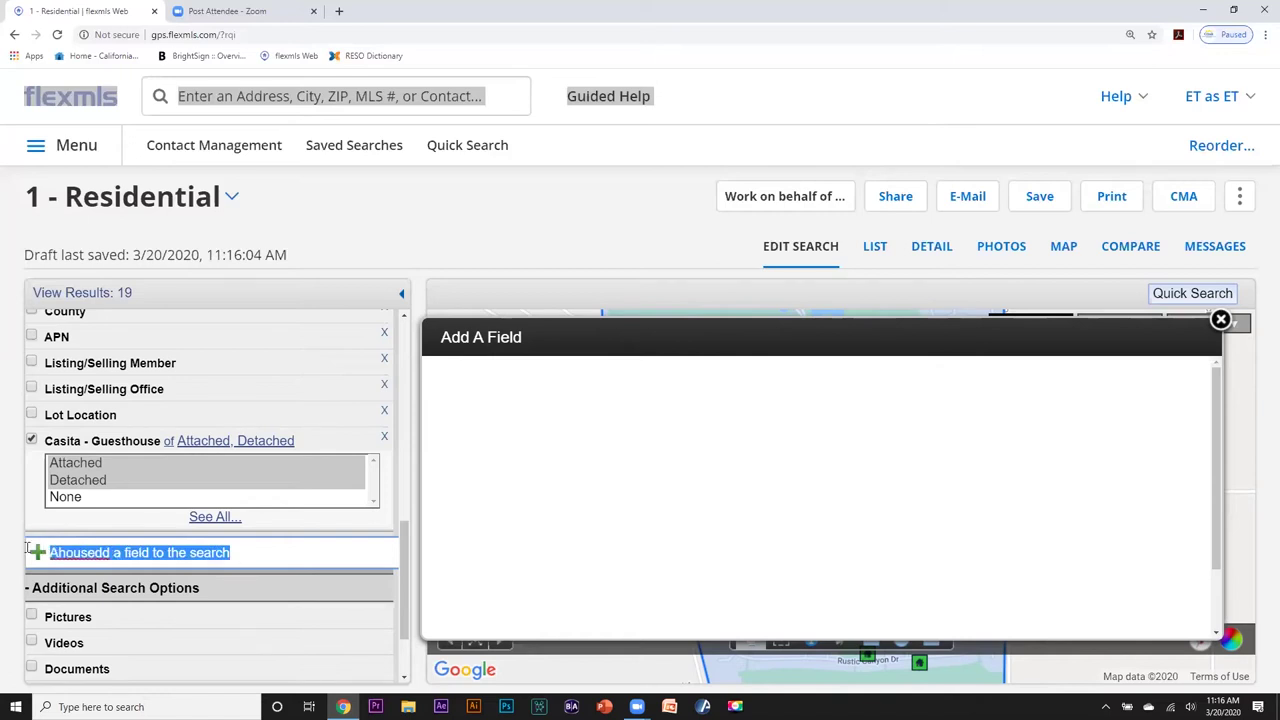
type("house")
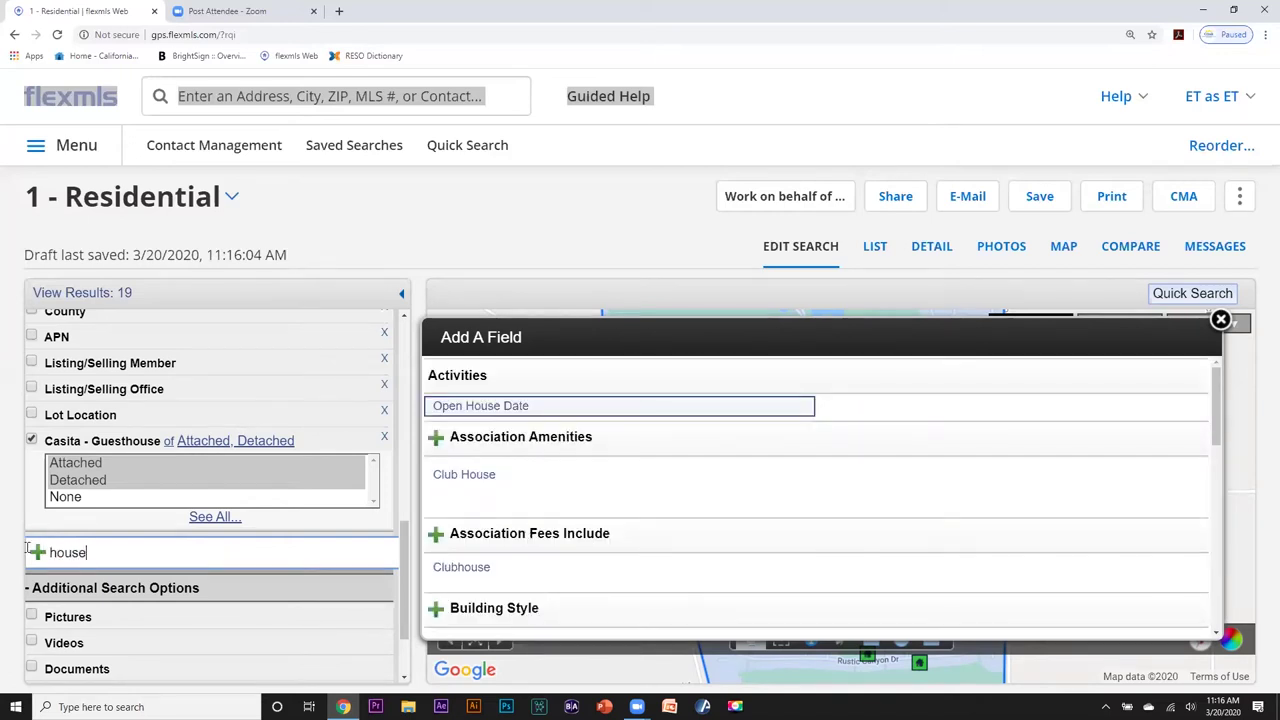
type(" fac")
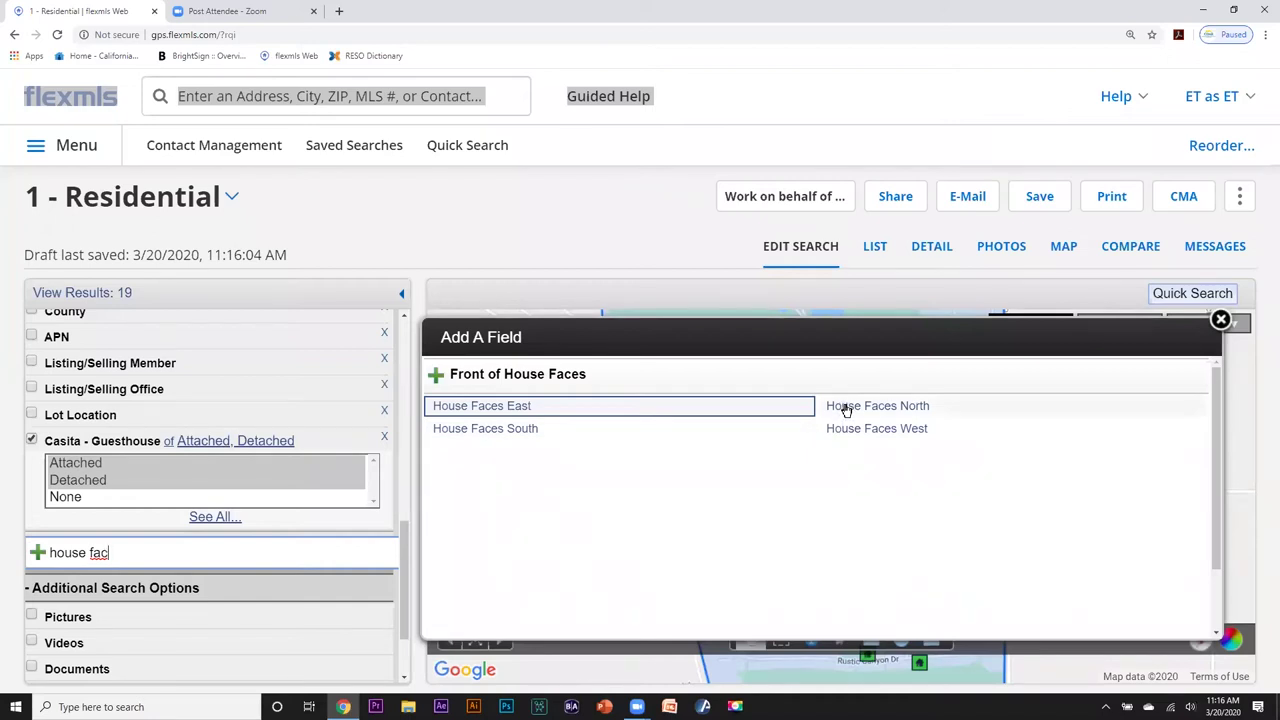
left_click(846, 410)
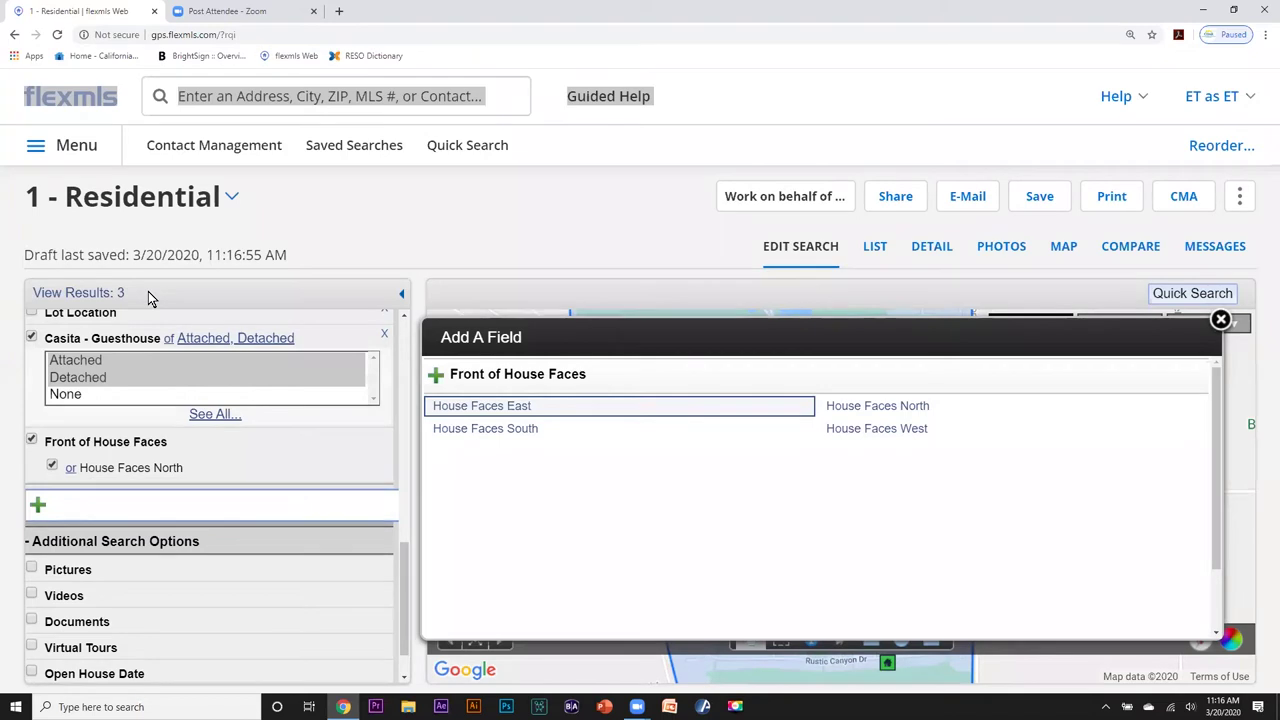
left_click(1221, 320)
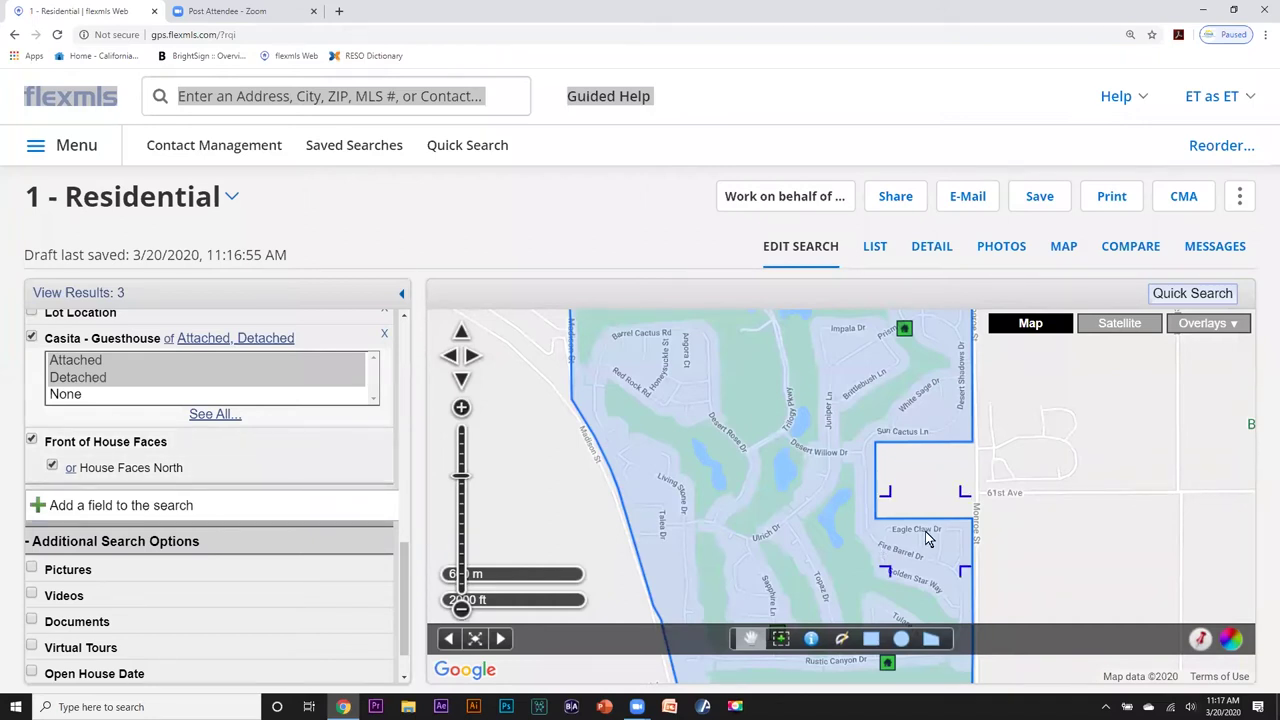
Zoom the map out and show the 3 matching listings in the List view.
scroll(925, 538, "down", 1)
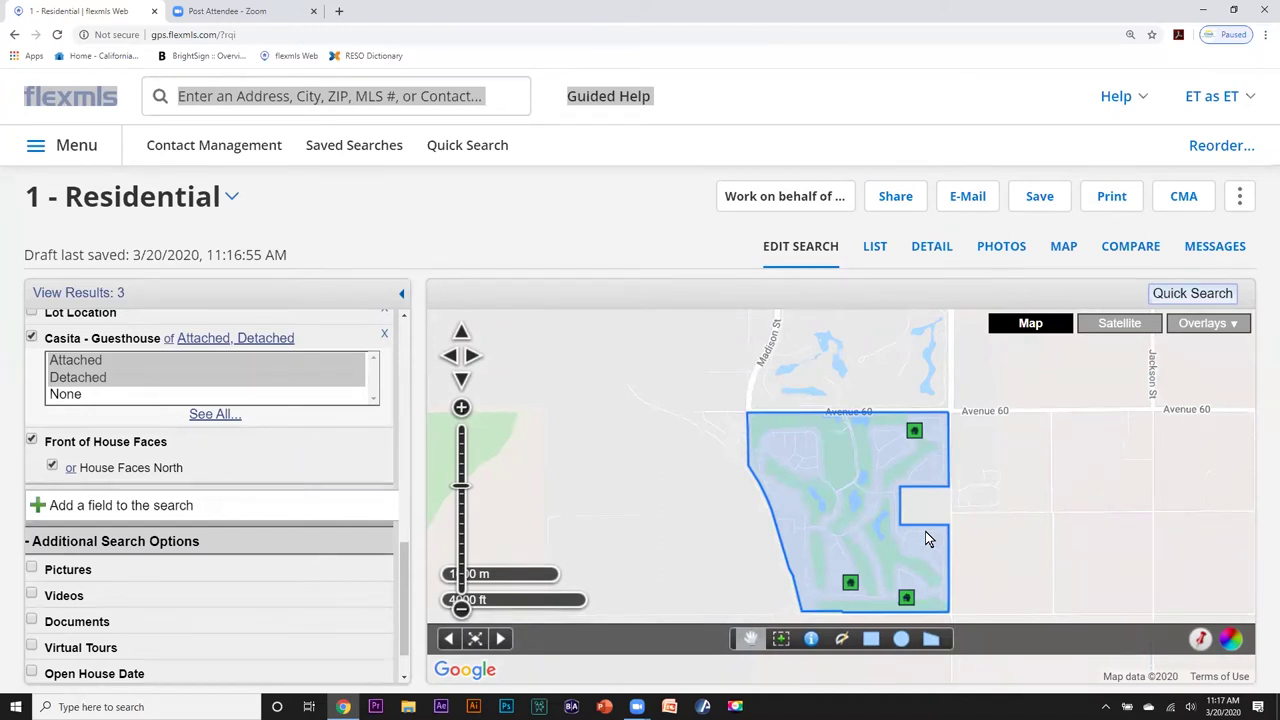
left_click(868, 247)
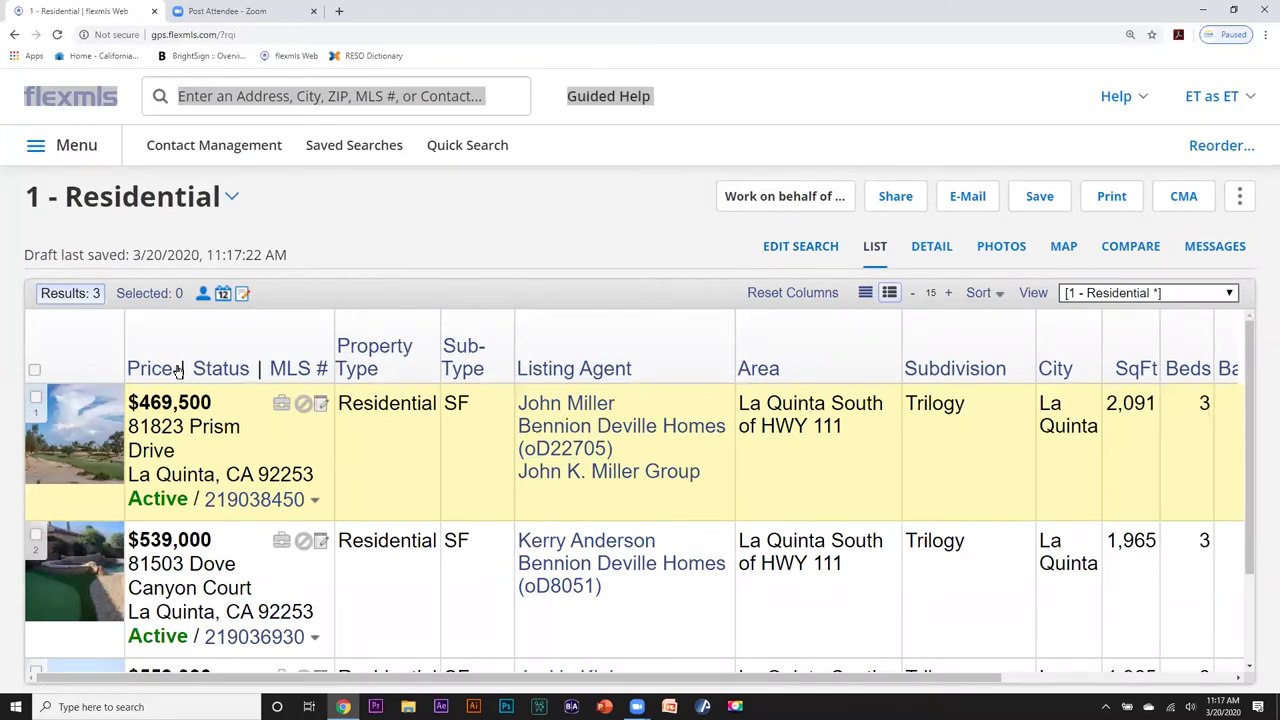
Switch to one-line results and lower the browser zoom to 110%.
left_click(866, 296)
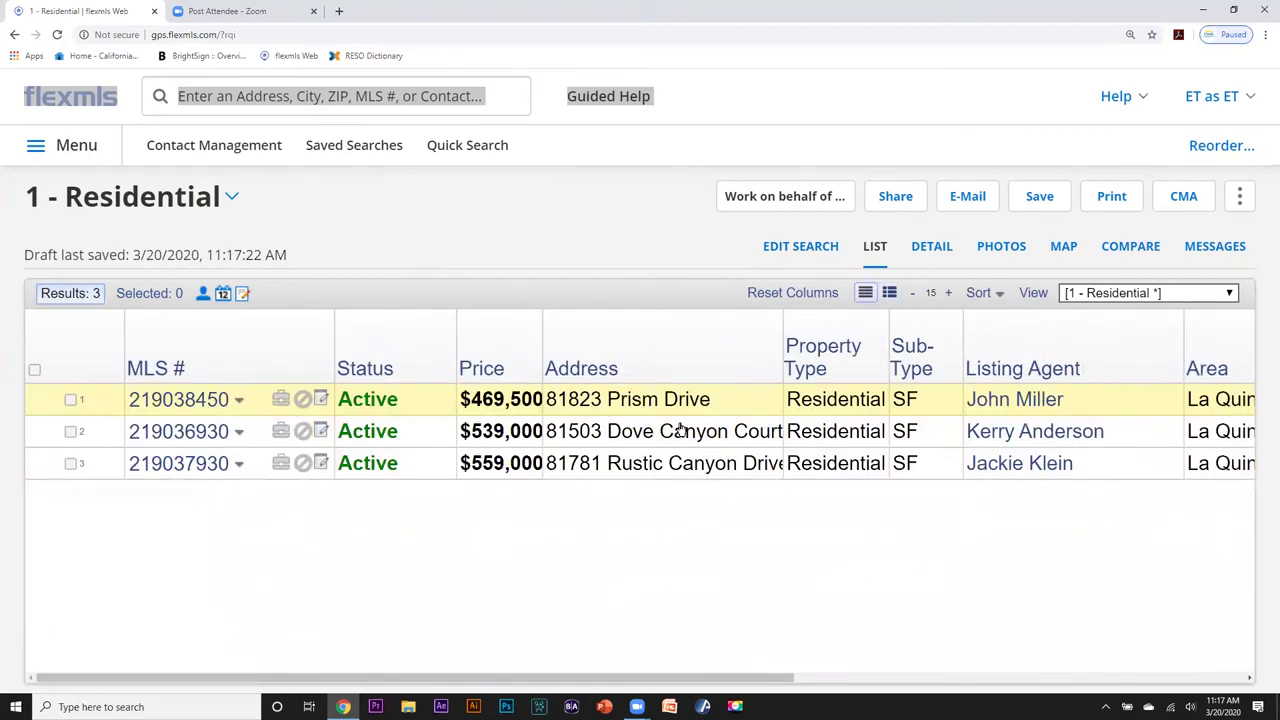
left_click(1265, 35)
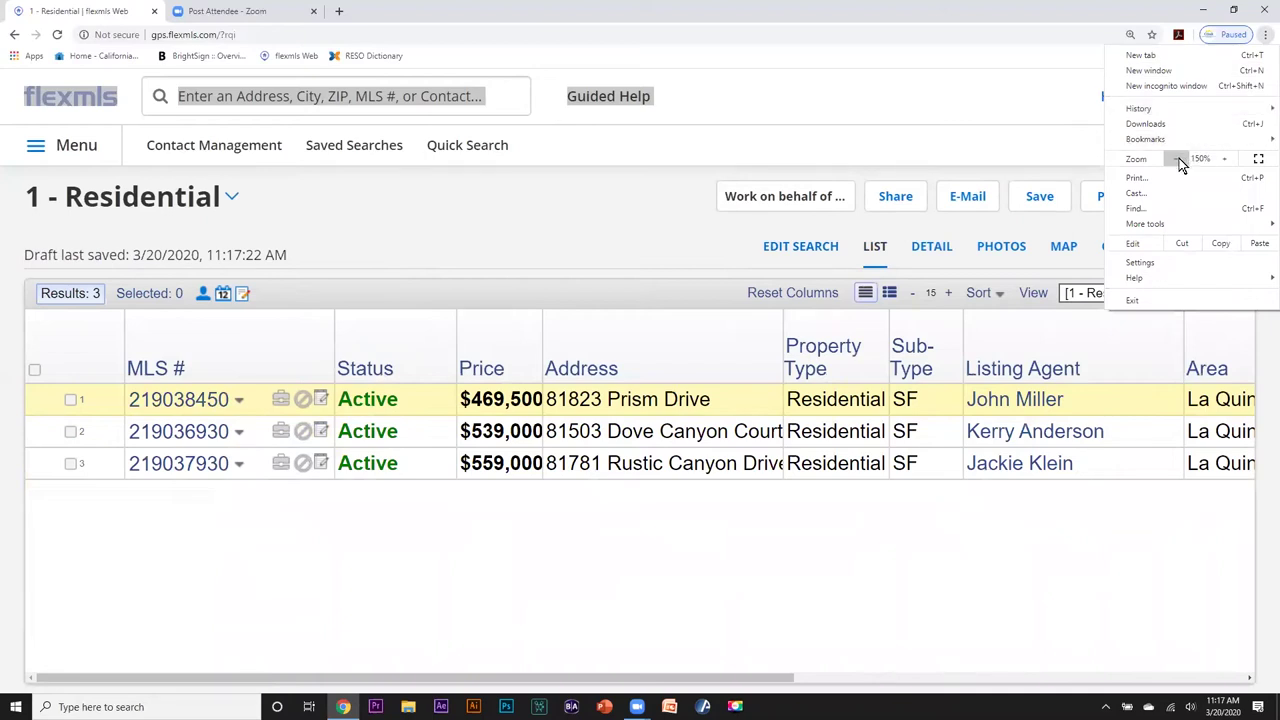
left_click(1179, 158)
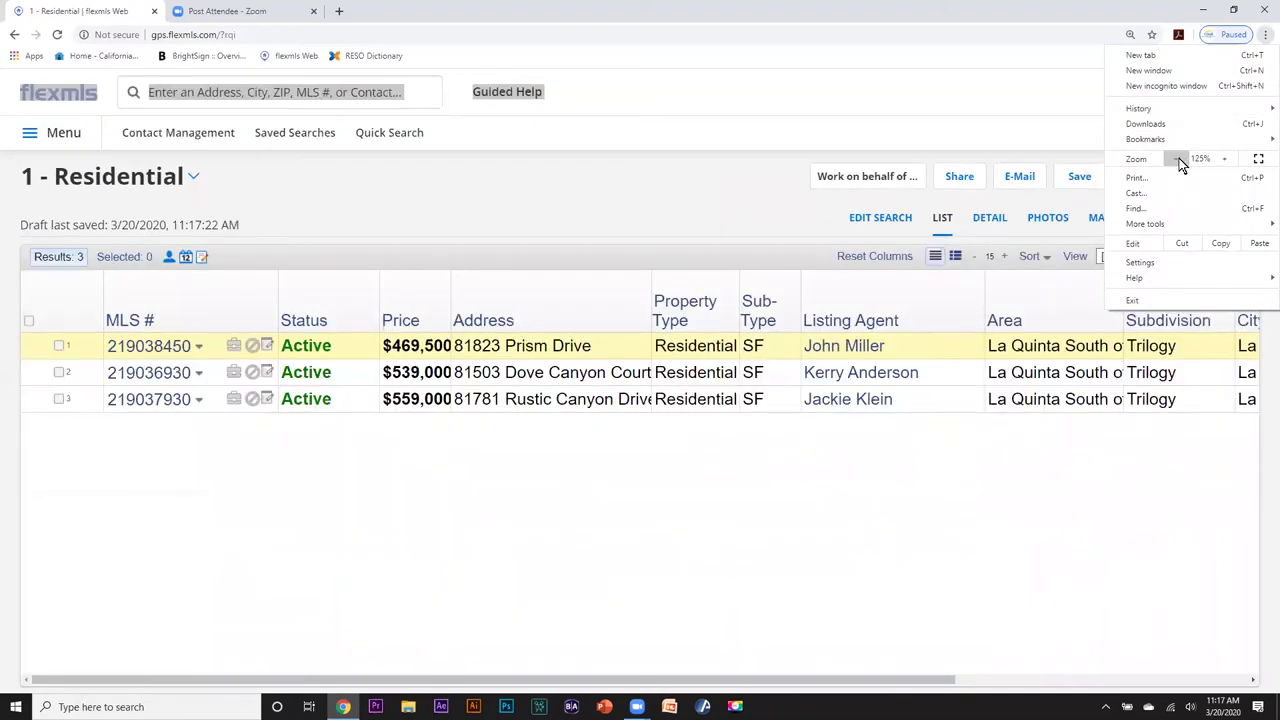
left_click(1179, 158)
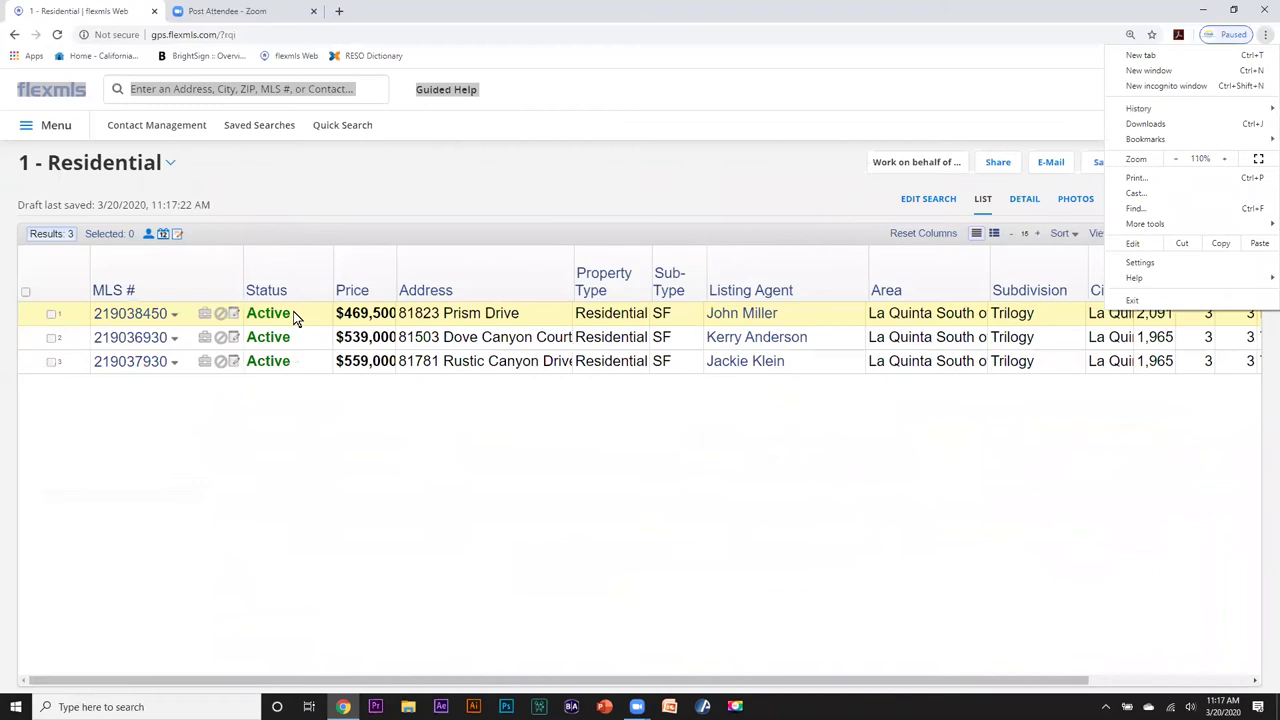
left_click(1031, 14)
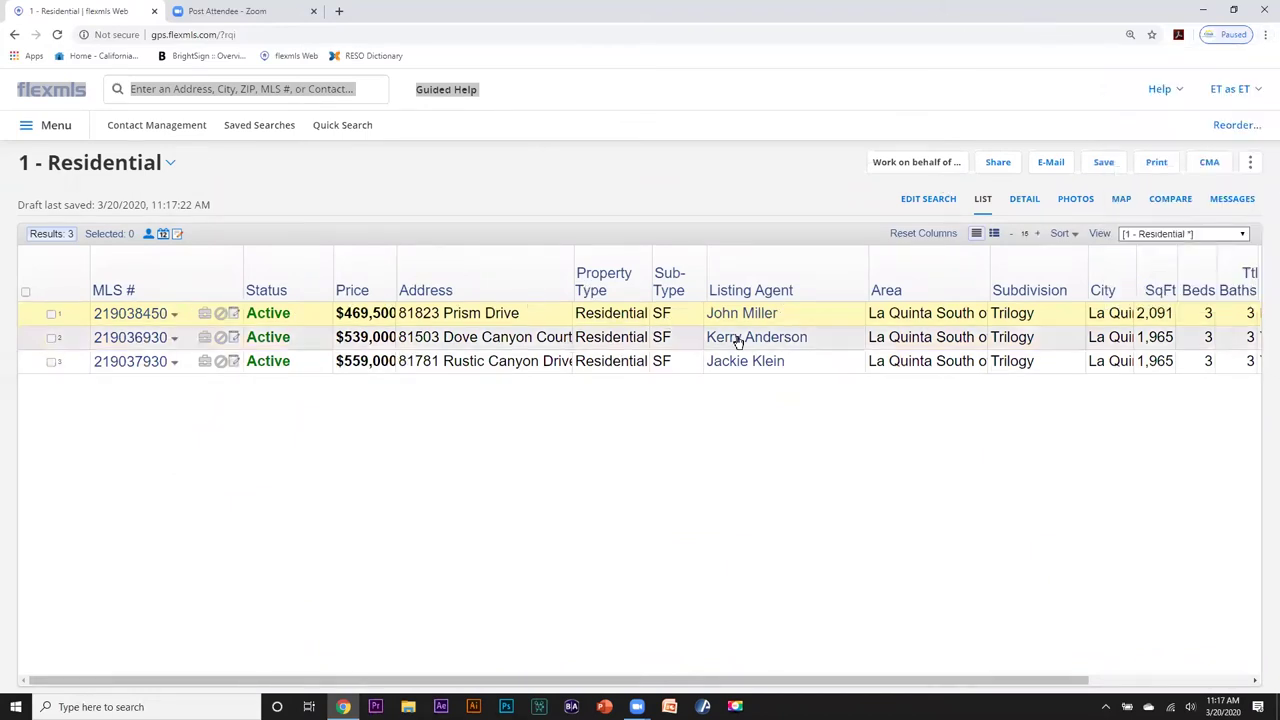
Return to the photo layout, set table text size to 15, and check sort options unchanged.
left_click(995, 233)
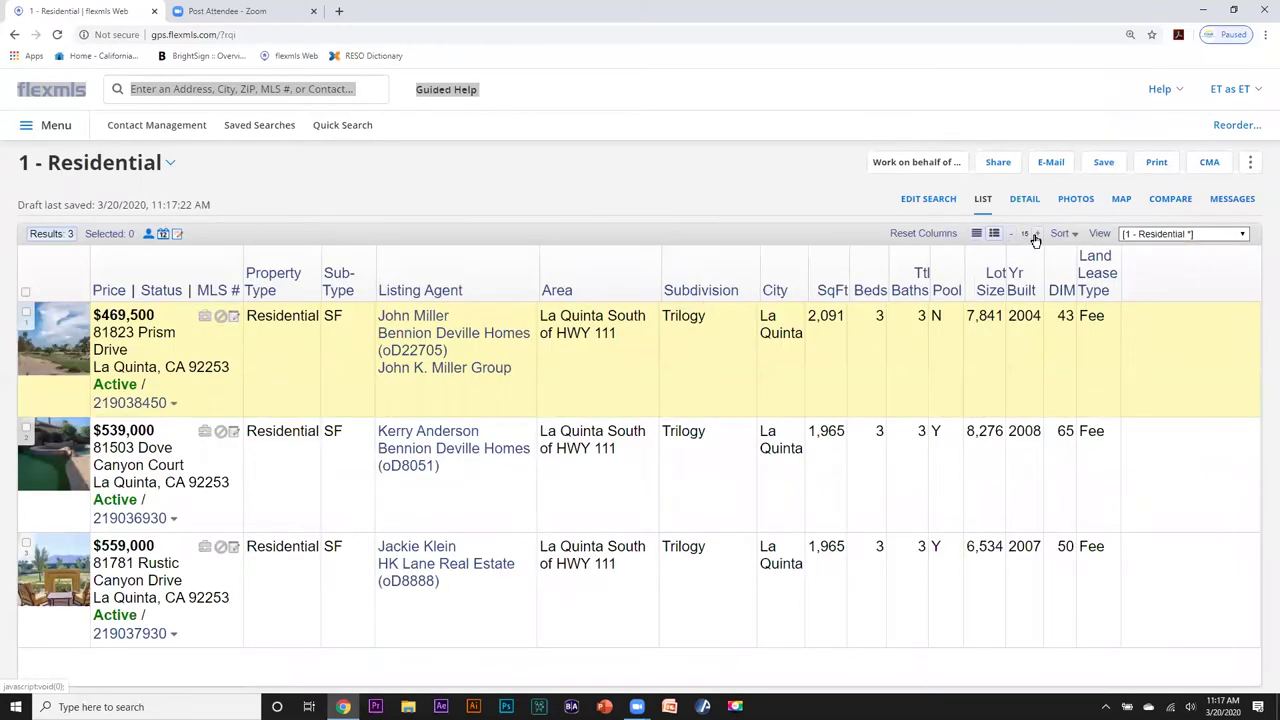
left_click(1038, 235)
left_click(1038, 235)
left_click(1038, 235)
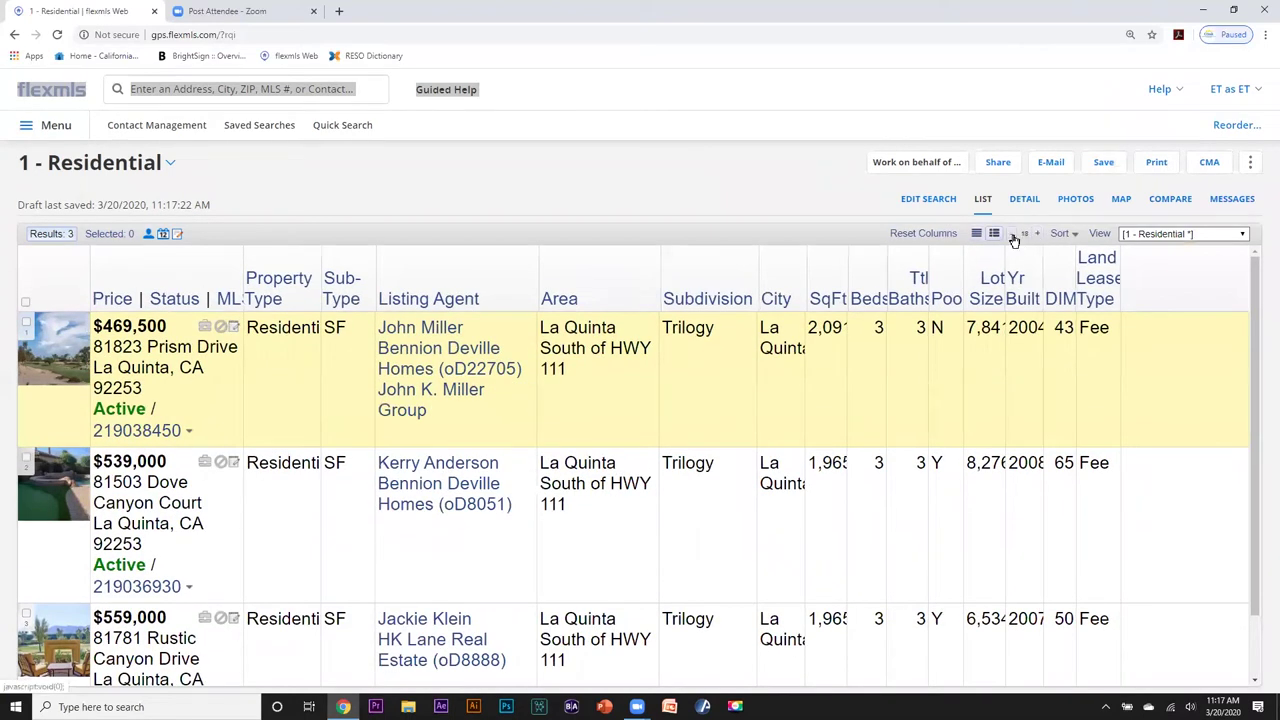
left_click(1013, 237)
left_click(1013, 237)
left_click(1013, 237)
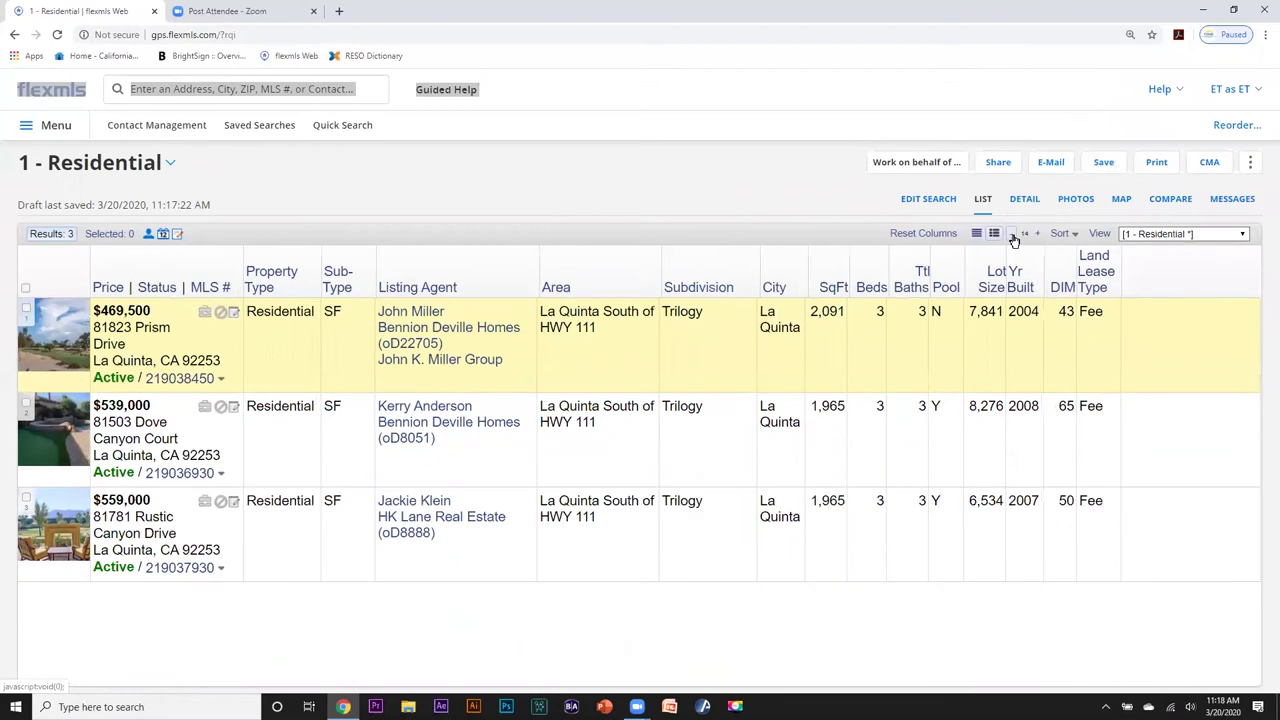
left_click(1038, 235)
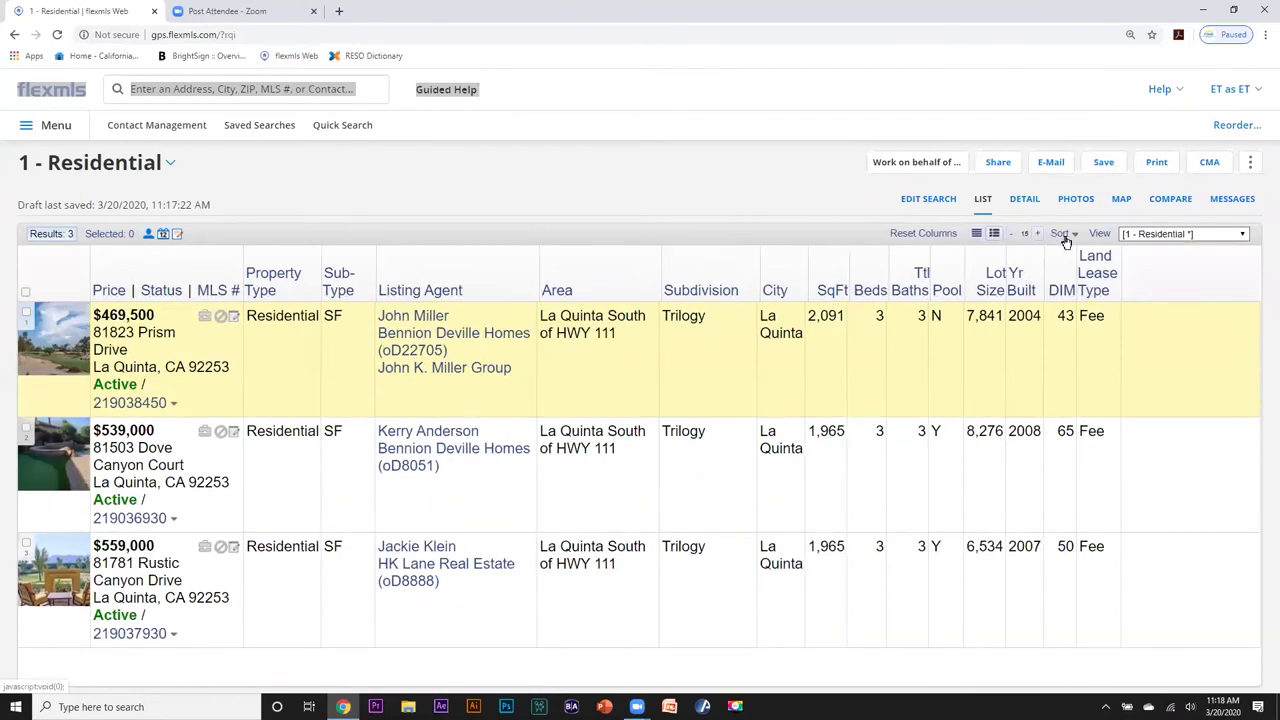
left_click(1075, 238)
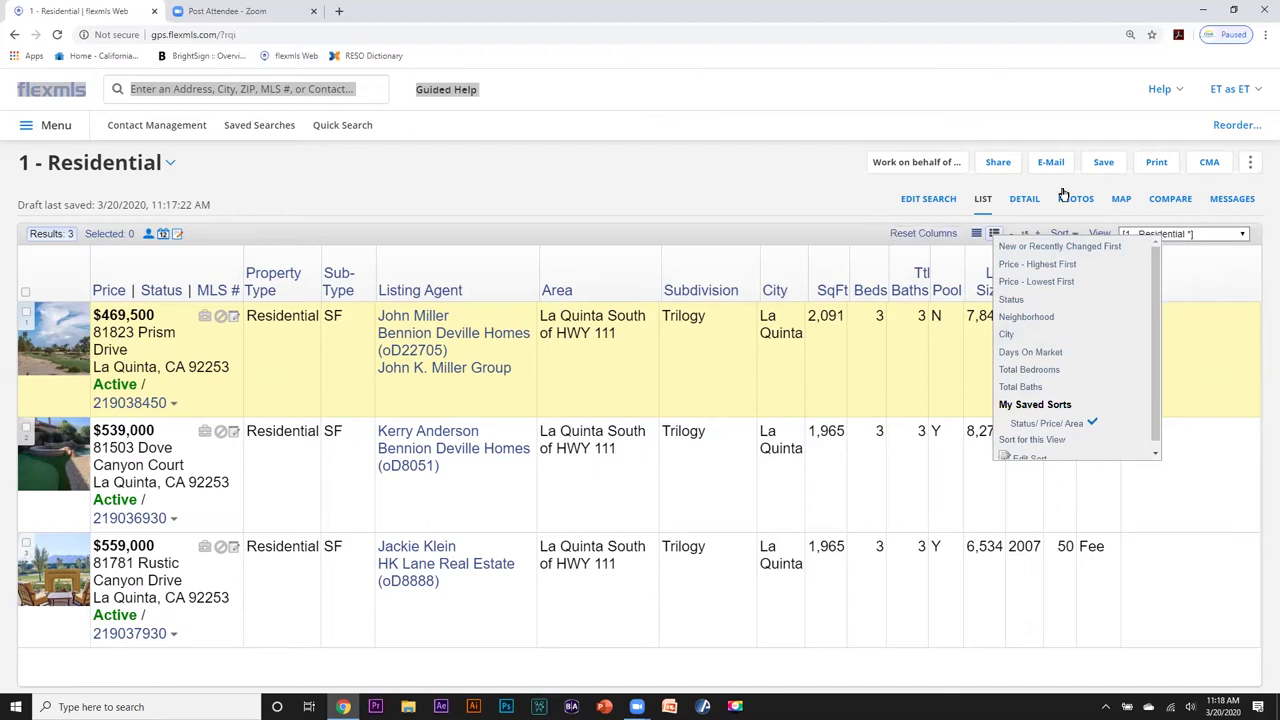
left_click(1234, 260)
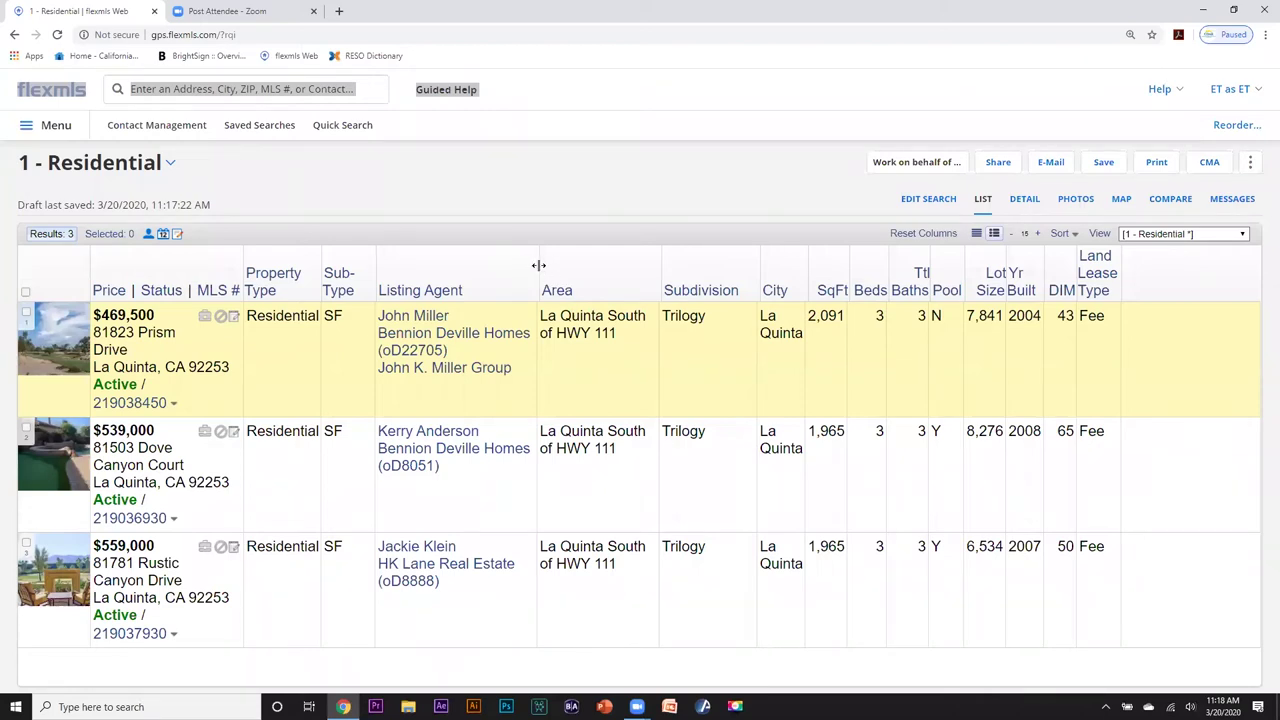
Drag column borders to narrow Listing Agent and widen Sub-Type in the results table.
left_click_drag(538, 265, 455, 269)
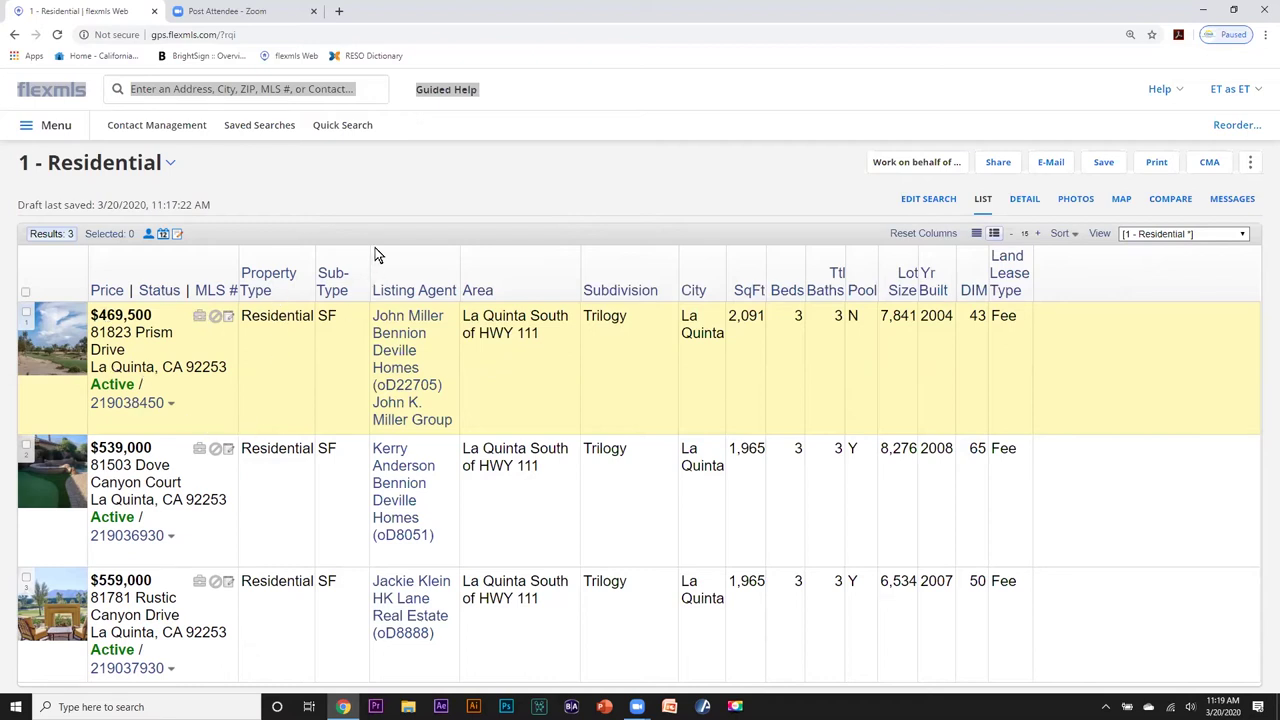
left_click_drag(369, 263, 432, 264)
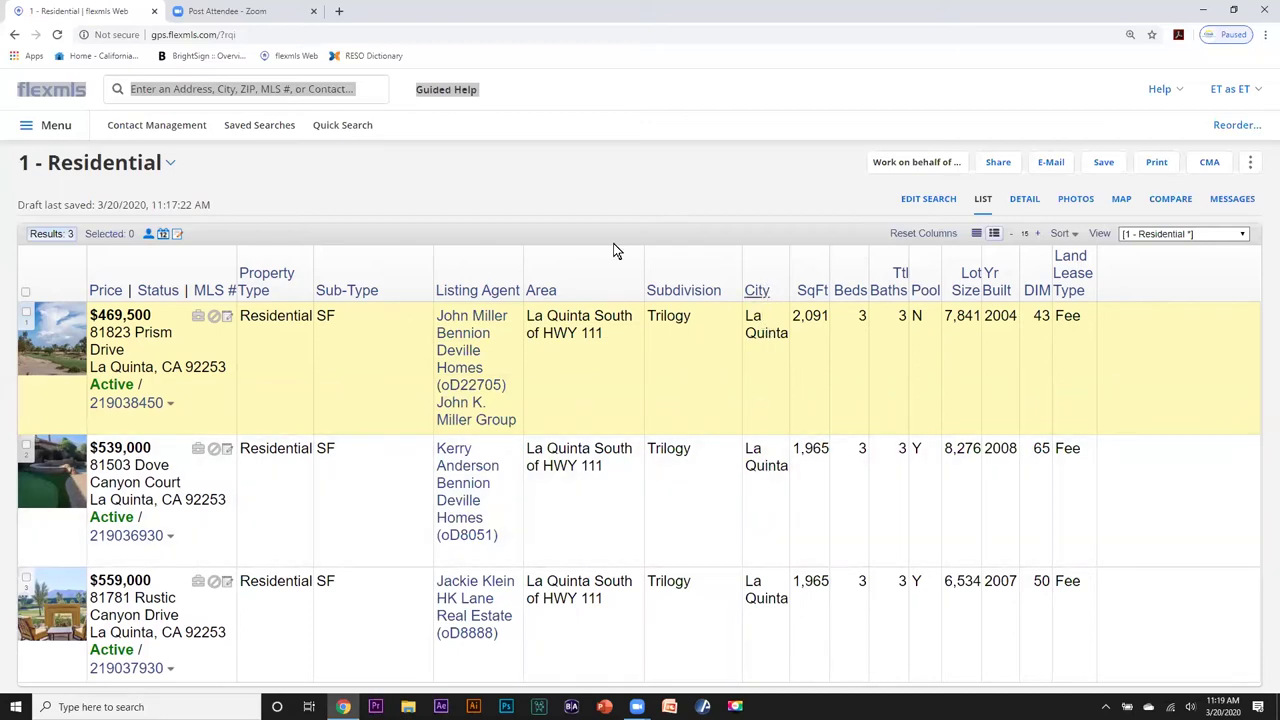
Open the view's Fields list for a new view from 1 - Residential, with browser zoom at 150%.
left_click(1101, 235)
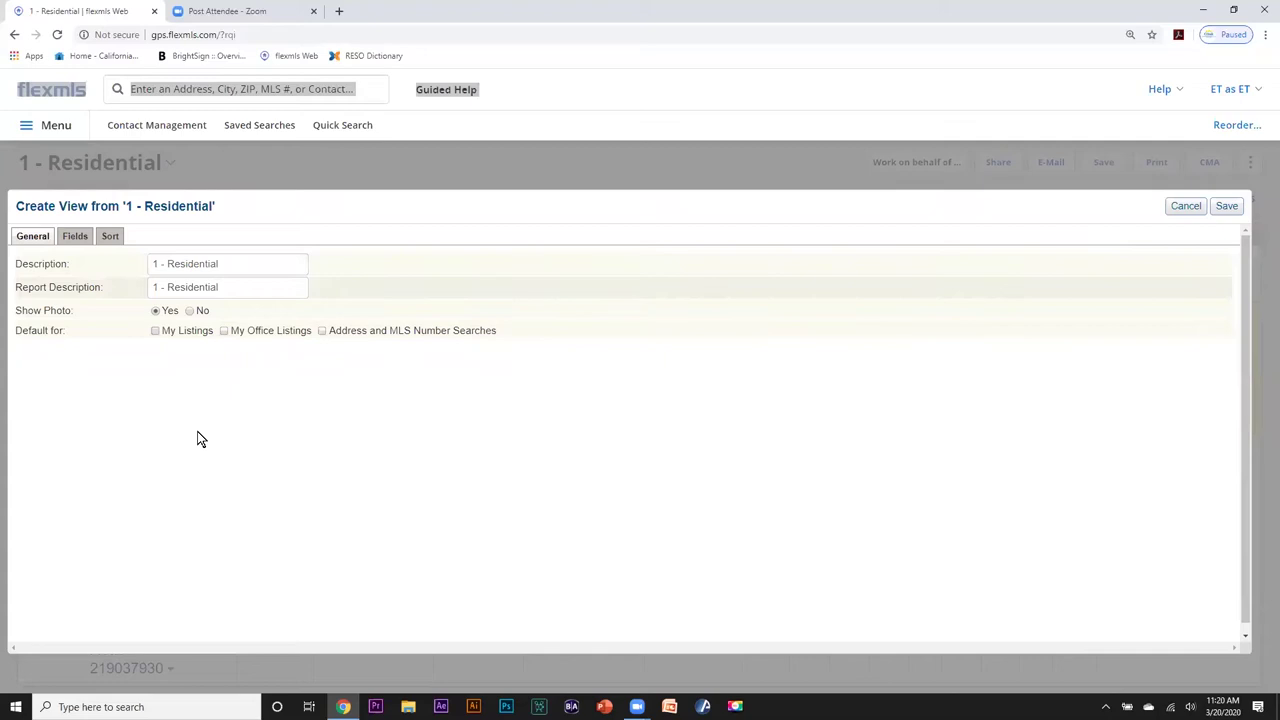
left_click(74, 237)
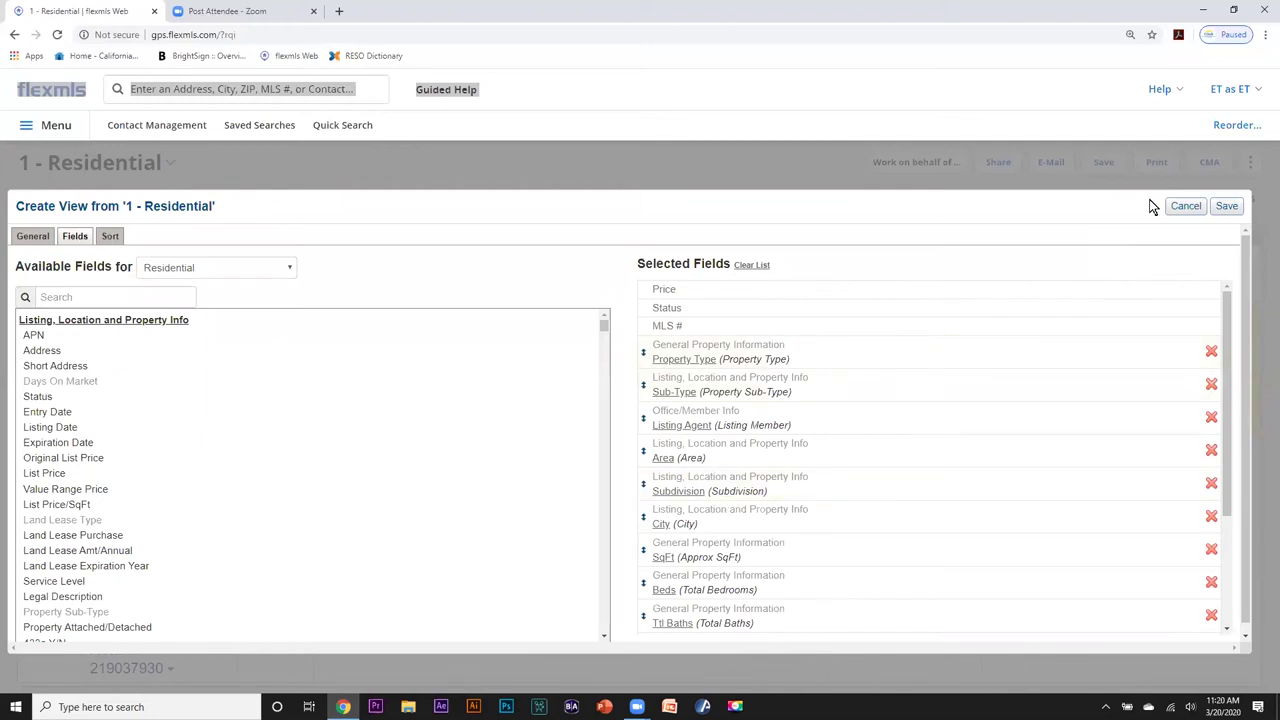
left_click(1265, 34)
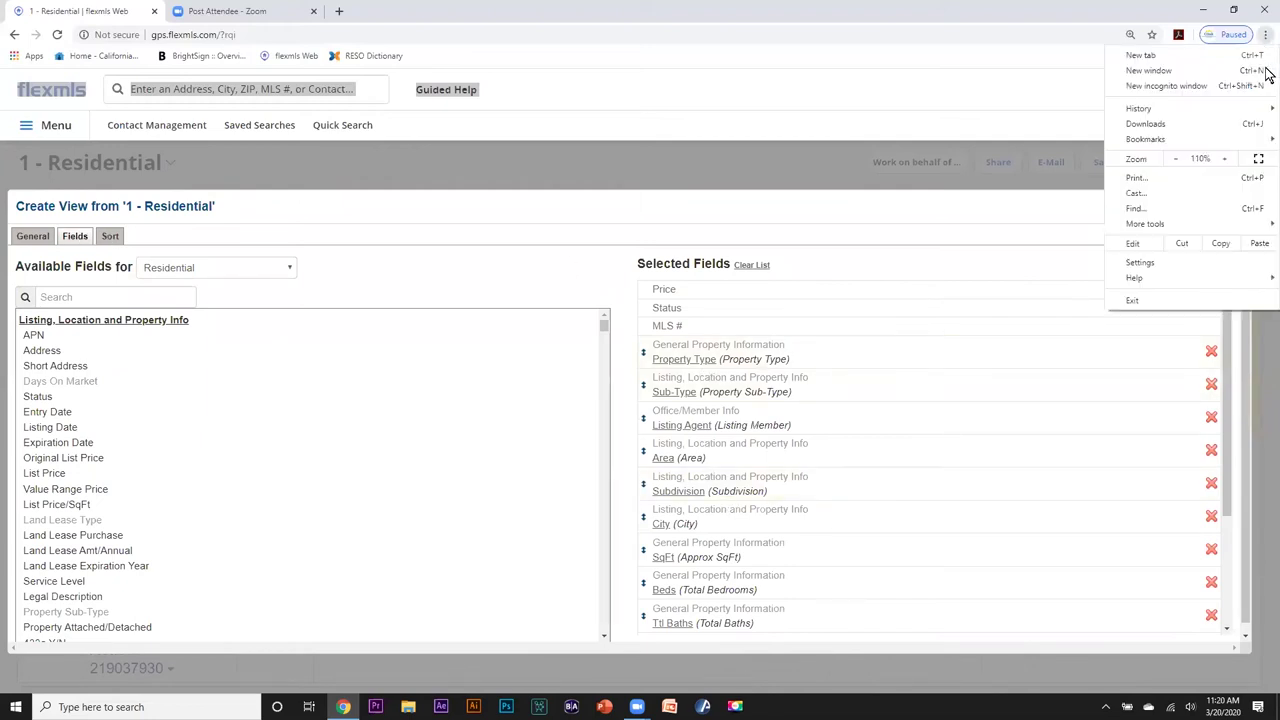
left_click(1225, 159)
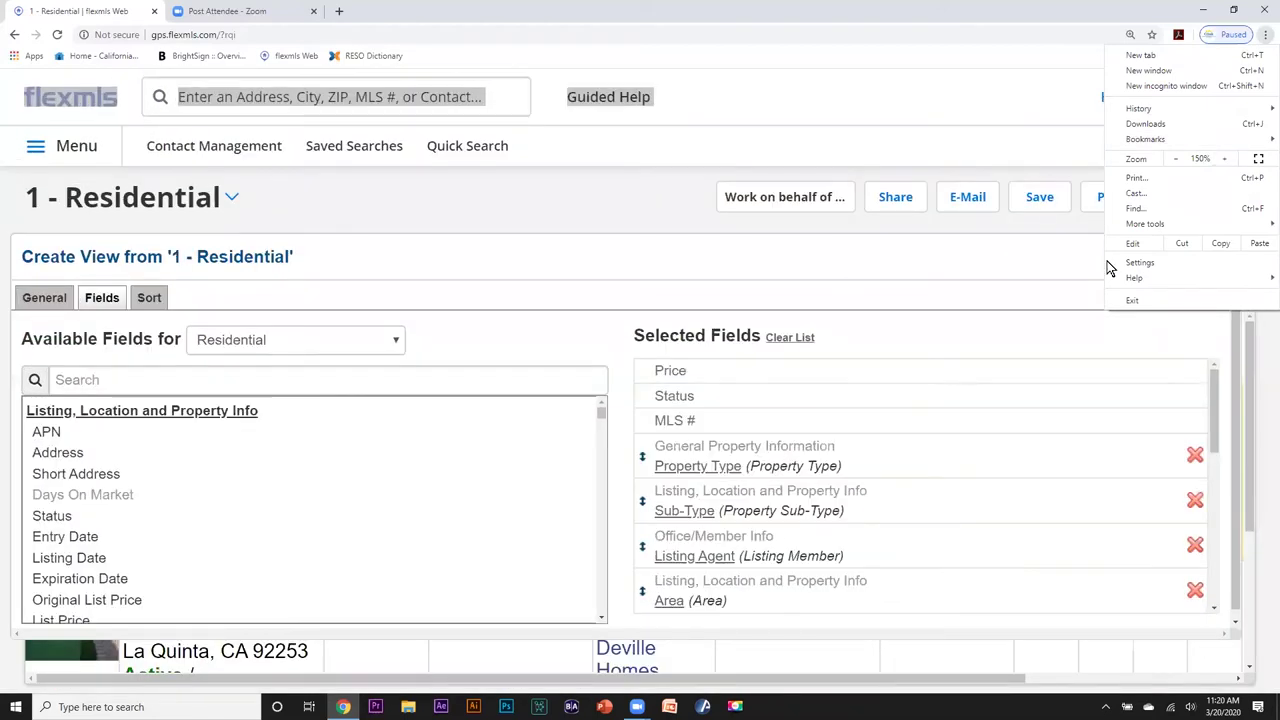
left_click(700, 234)
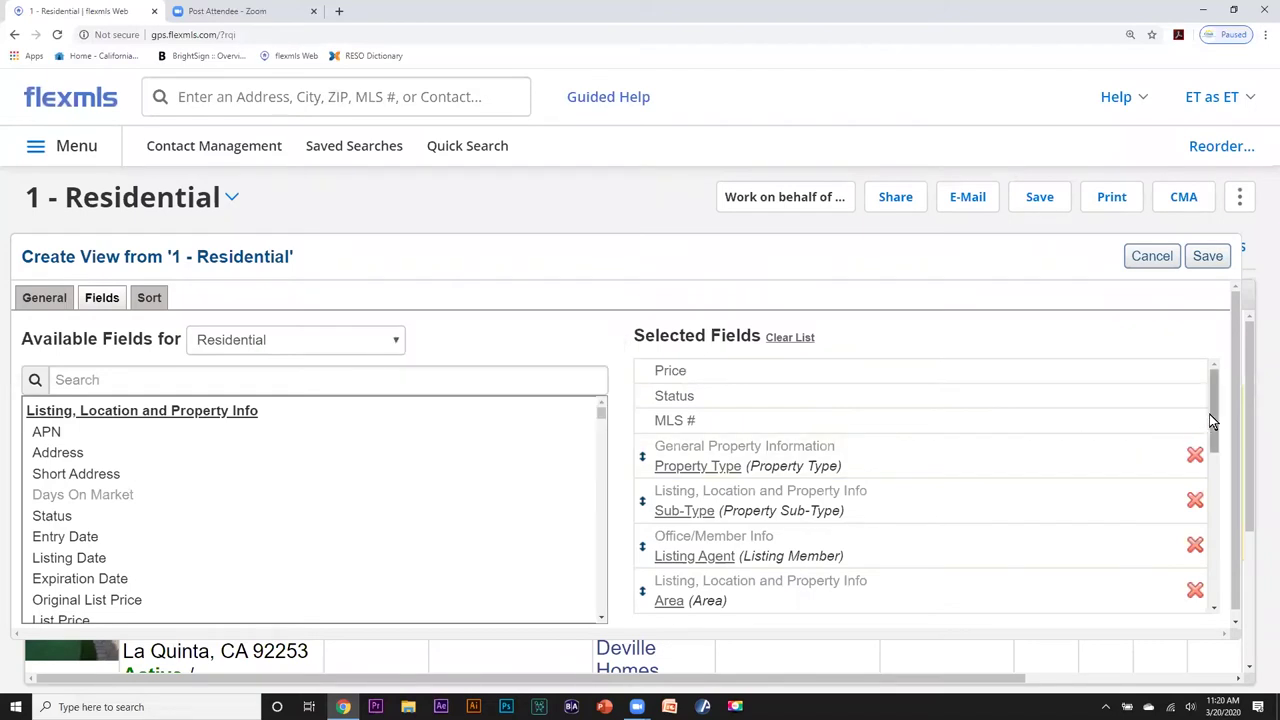
Remove Property Type, Listing Agent and Yr Built from the view's selected fields.
left_click_drag(1209, 420, 1209, 419)
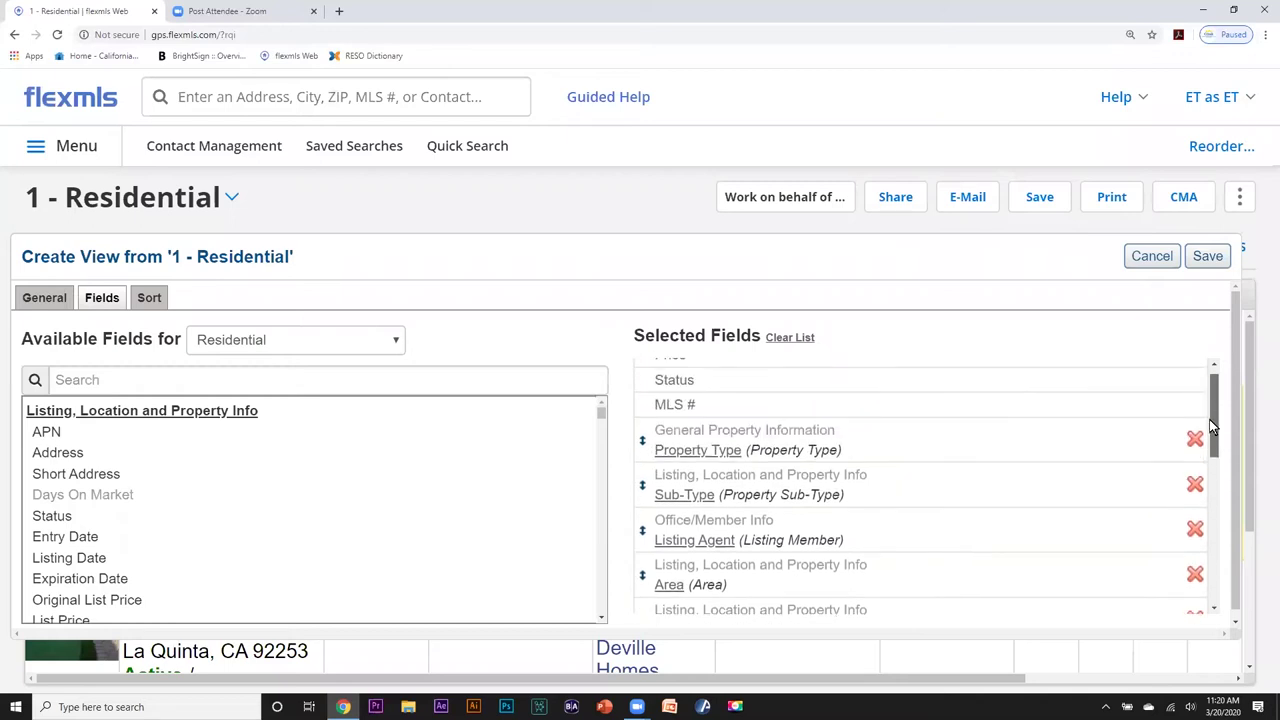
mouse_move(785, 437)
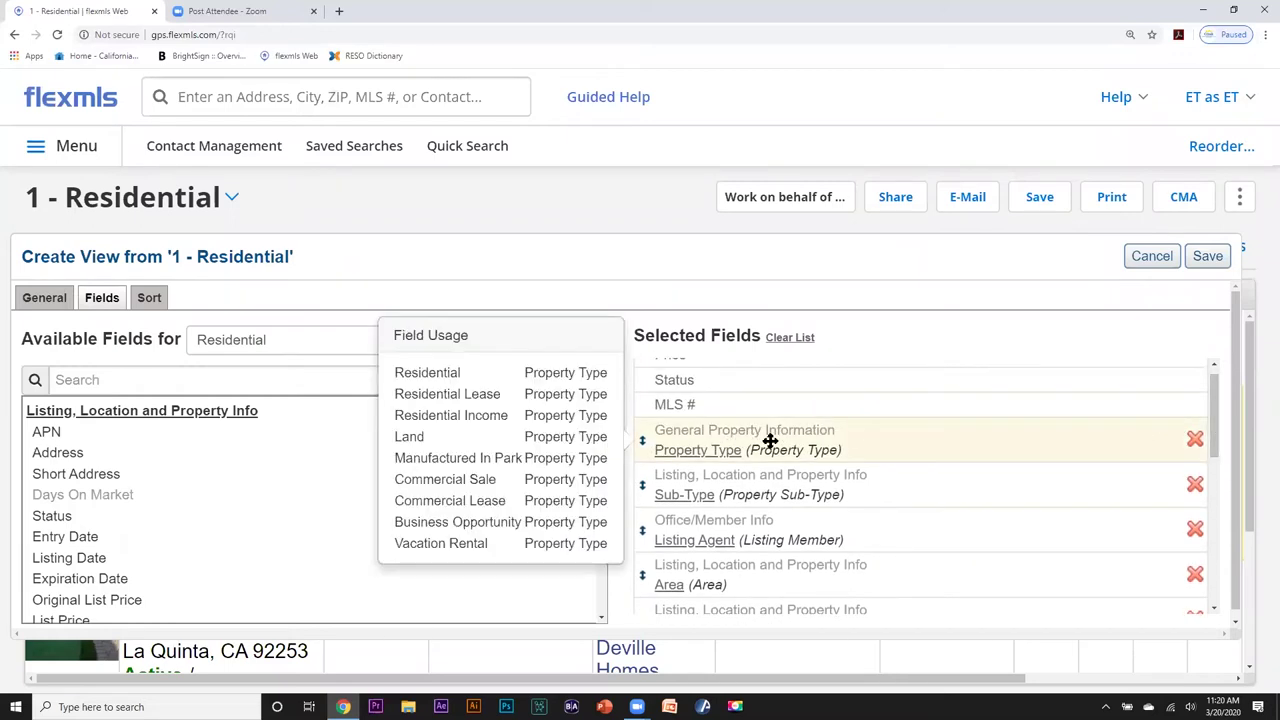
left_click(1194, 441)
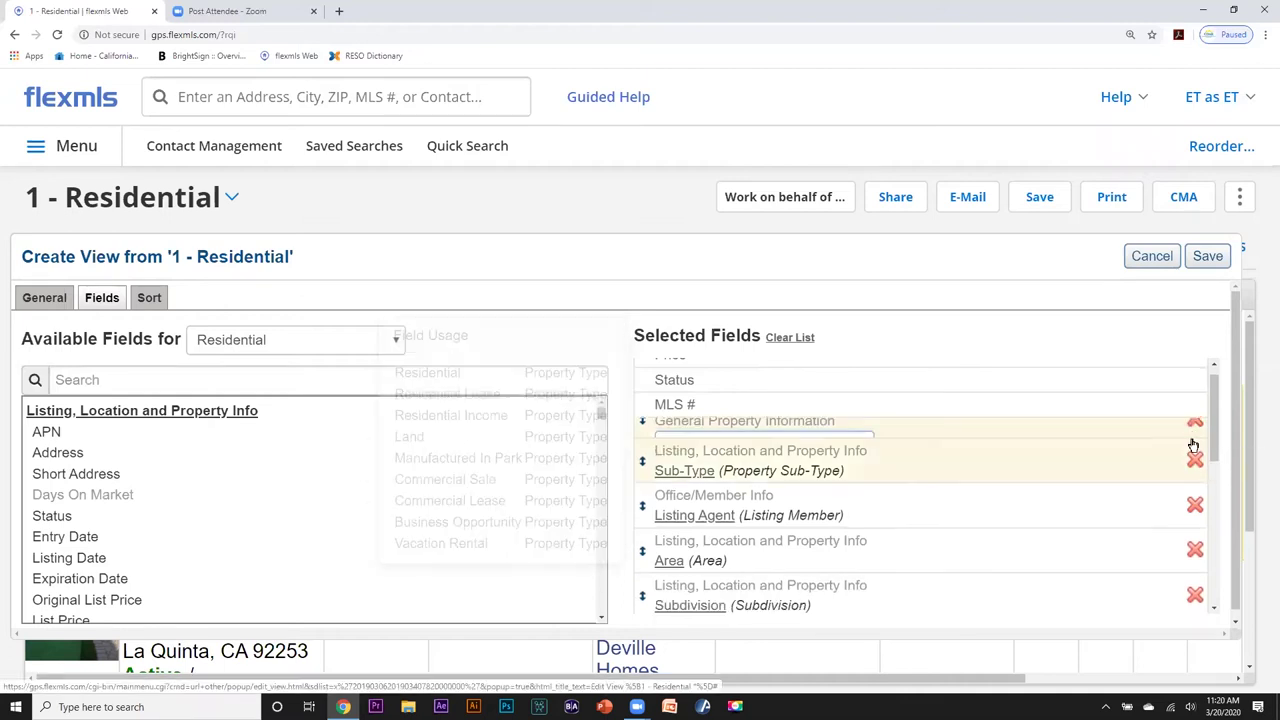
mouse_move(802, 429)
mouse_move(714, 480)
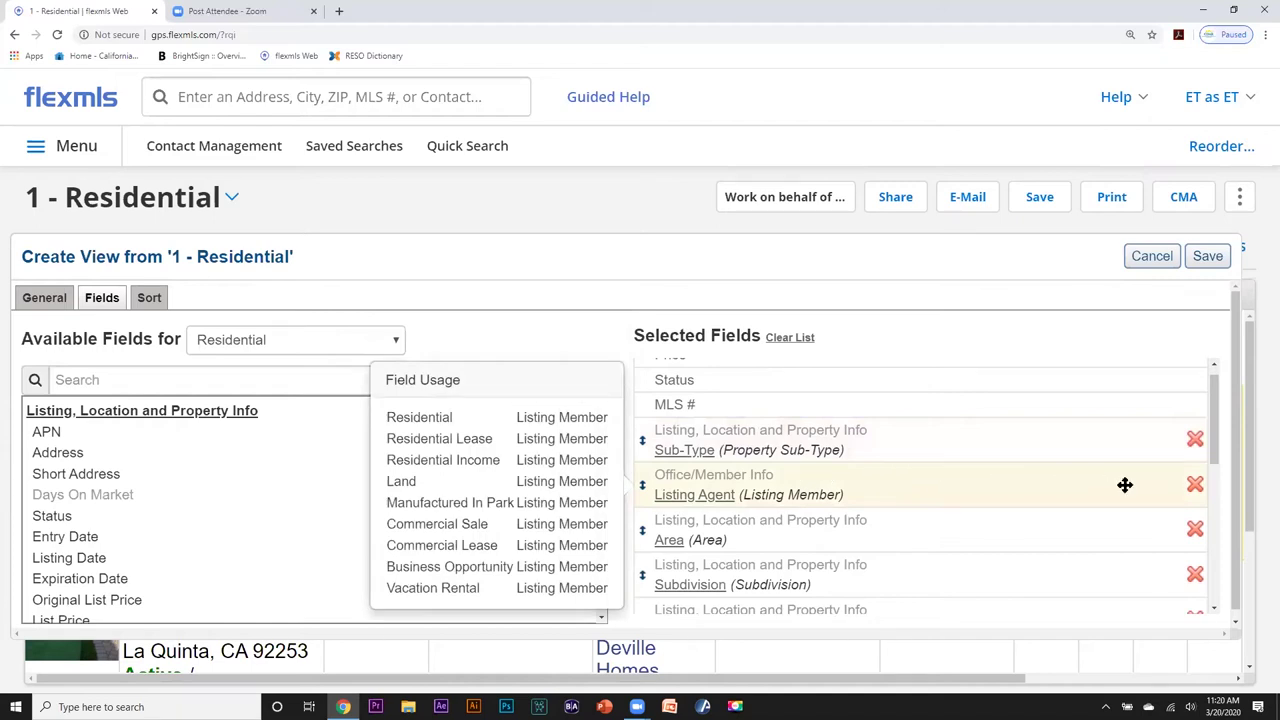
left_click(1193, 487)
mouse_move(1180, 484)
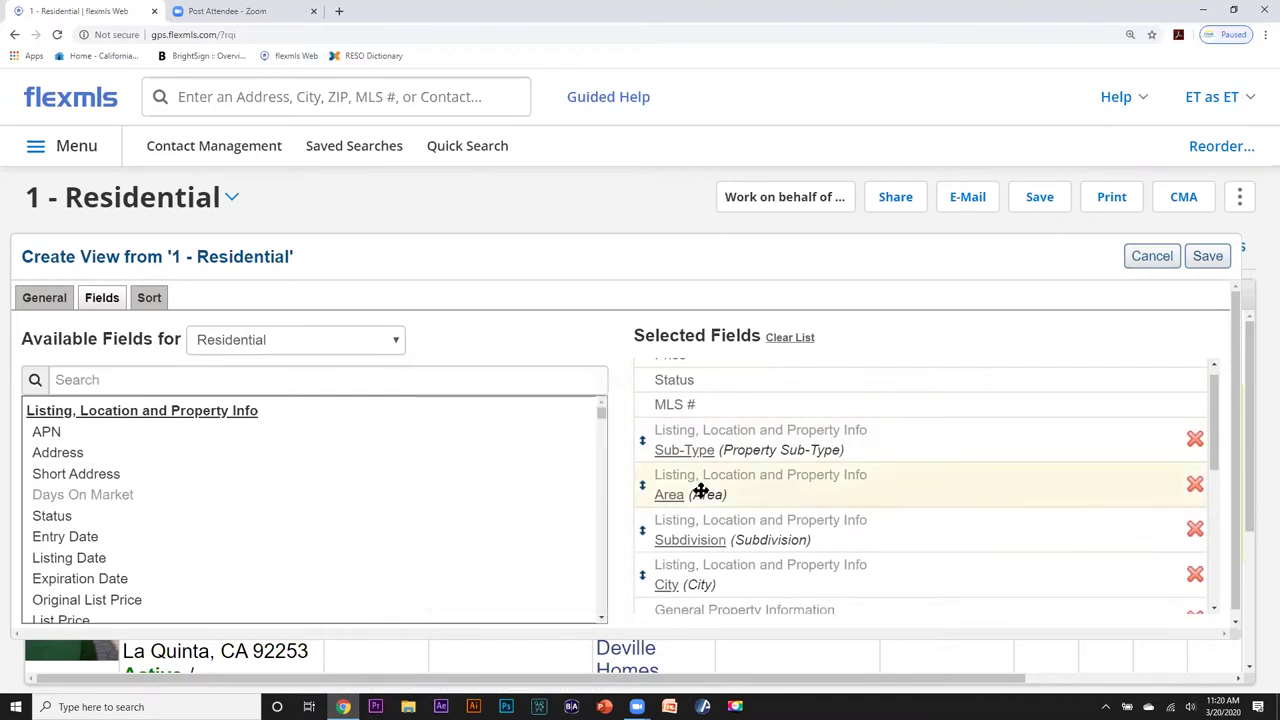
mouse_move(1043, 528)
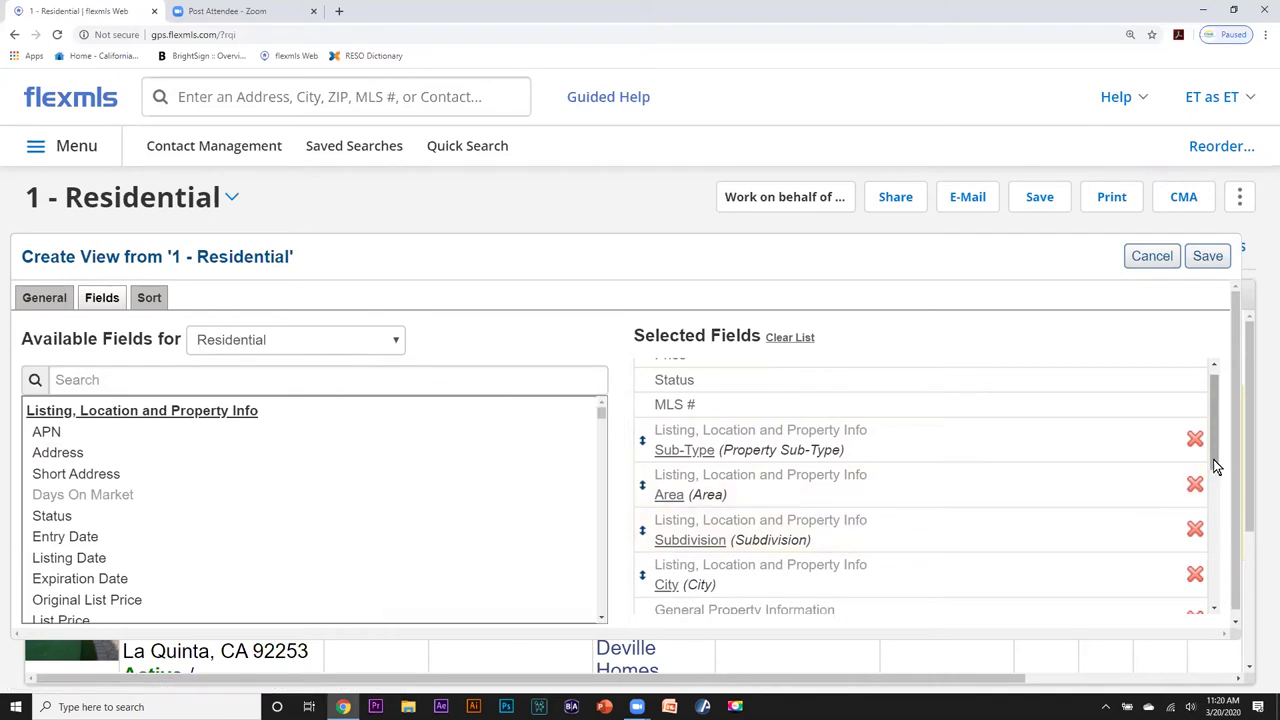
left_click_drag(1211, 438, 1220, 557)
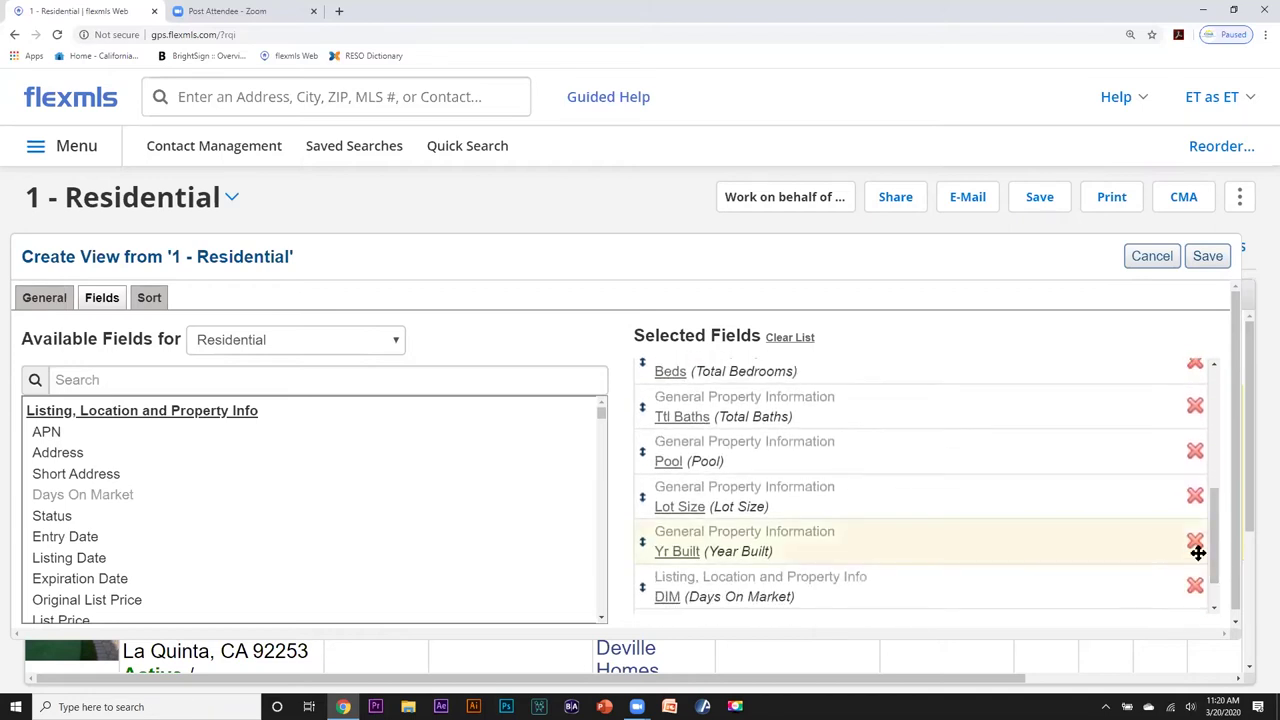
left_click(1195, 542)
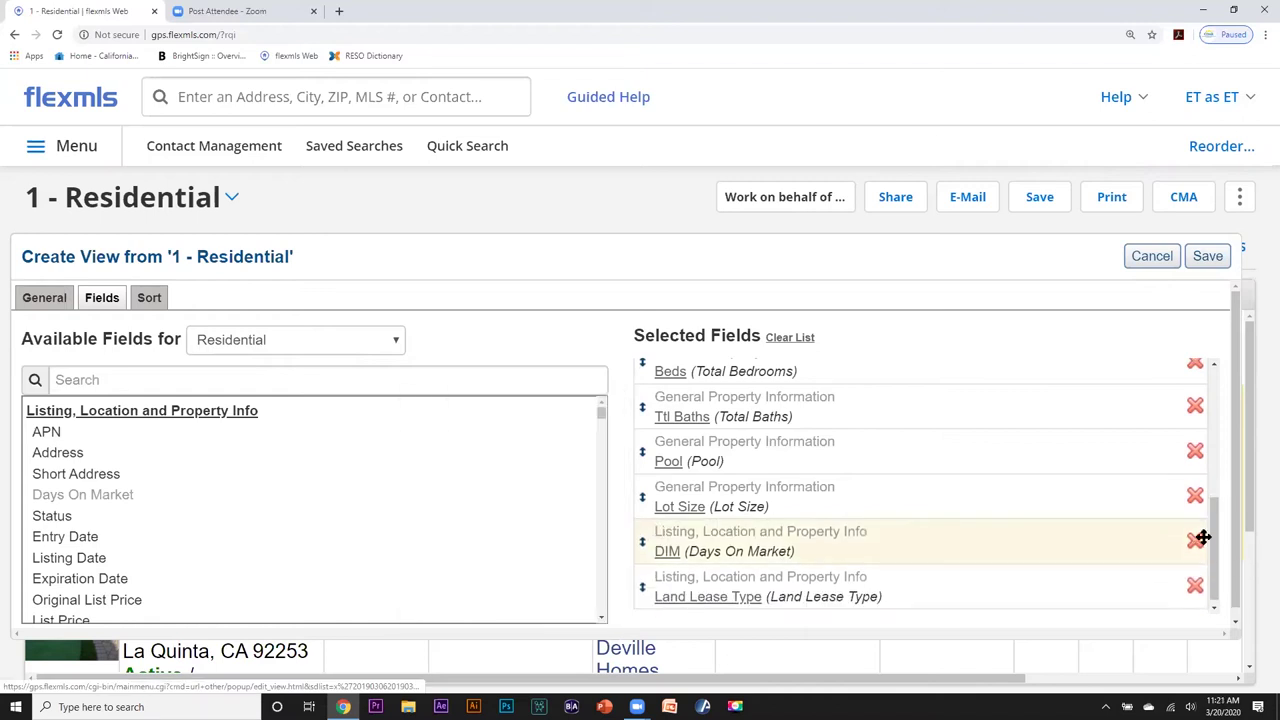
Move DIM to right after MLS # and remove the Sub-Type field.
left_click_drag(1213, 515, 1213, 531)
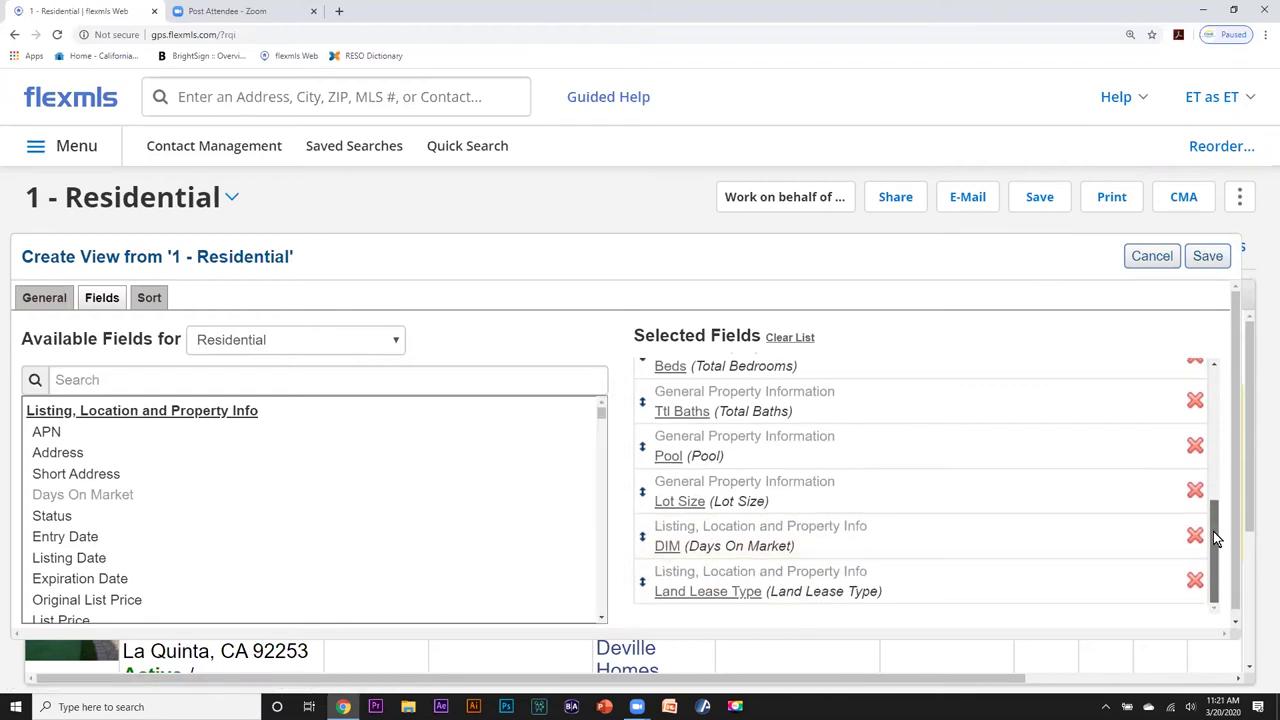
mouse_move(722, 545)
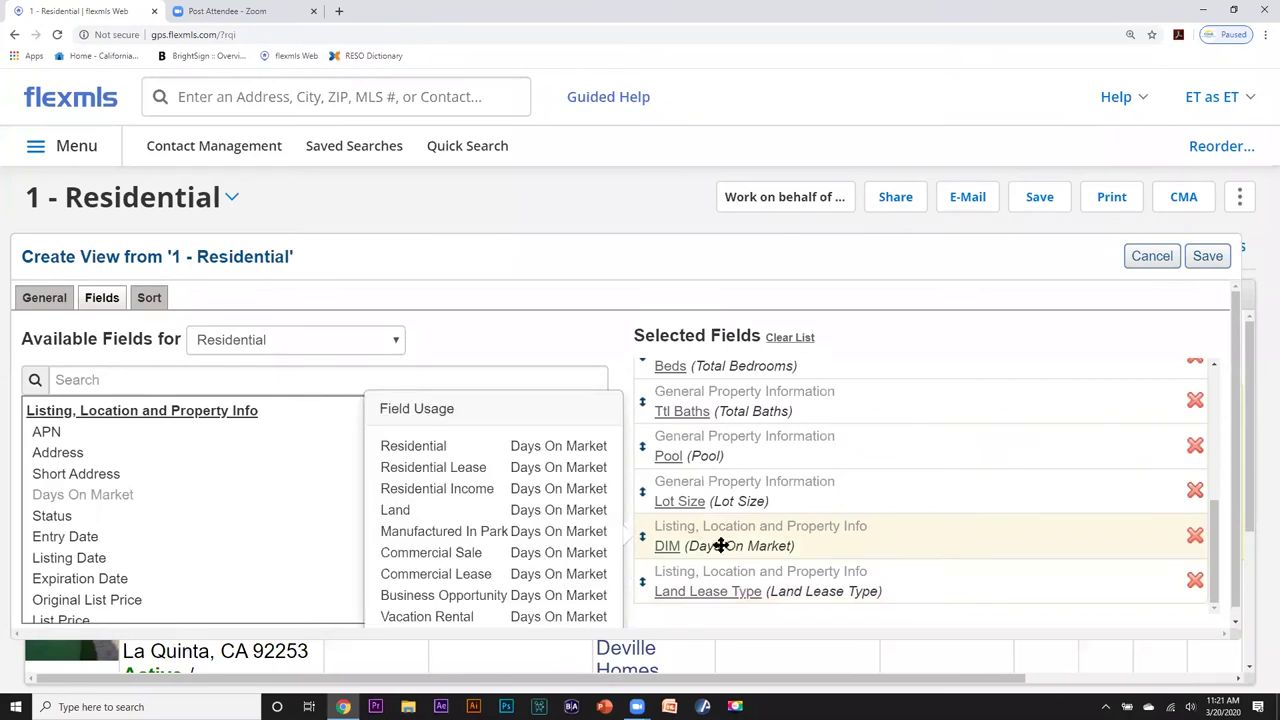
left_click_drag(722, 545, 651, 549)
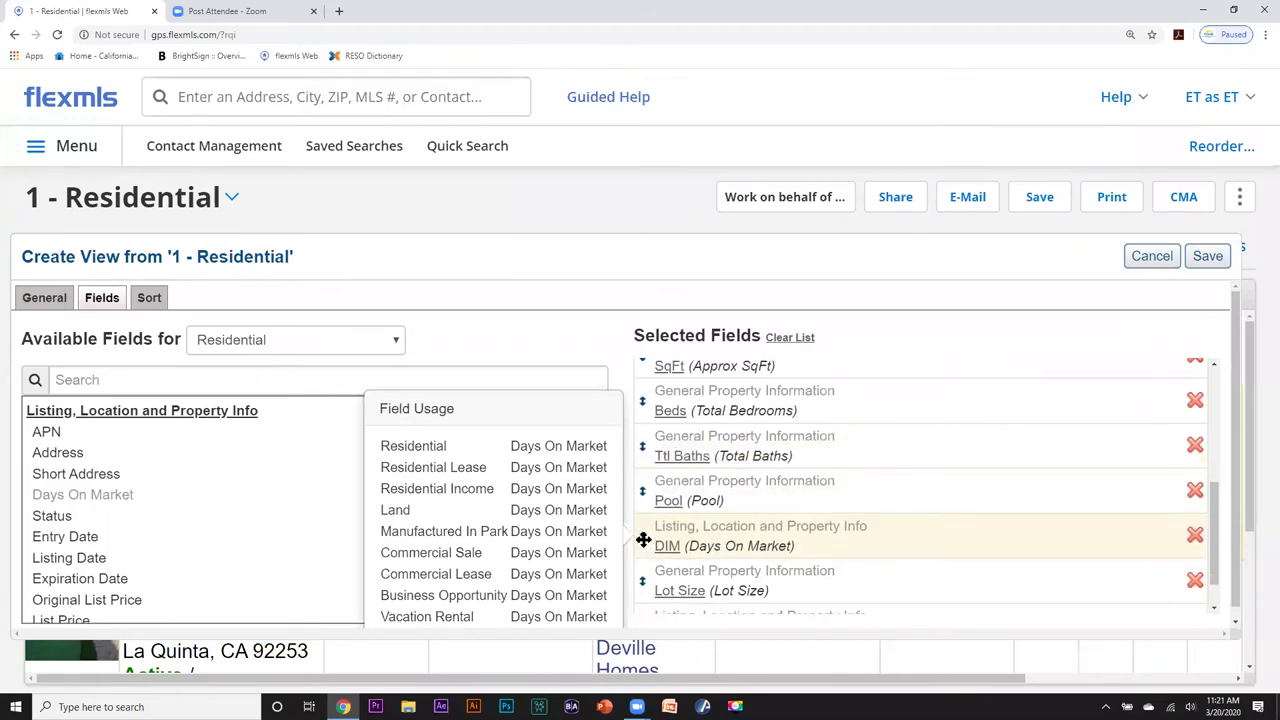
left_click_drag(645, 537, 646, 457)
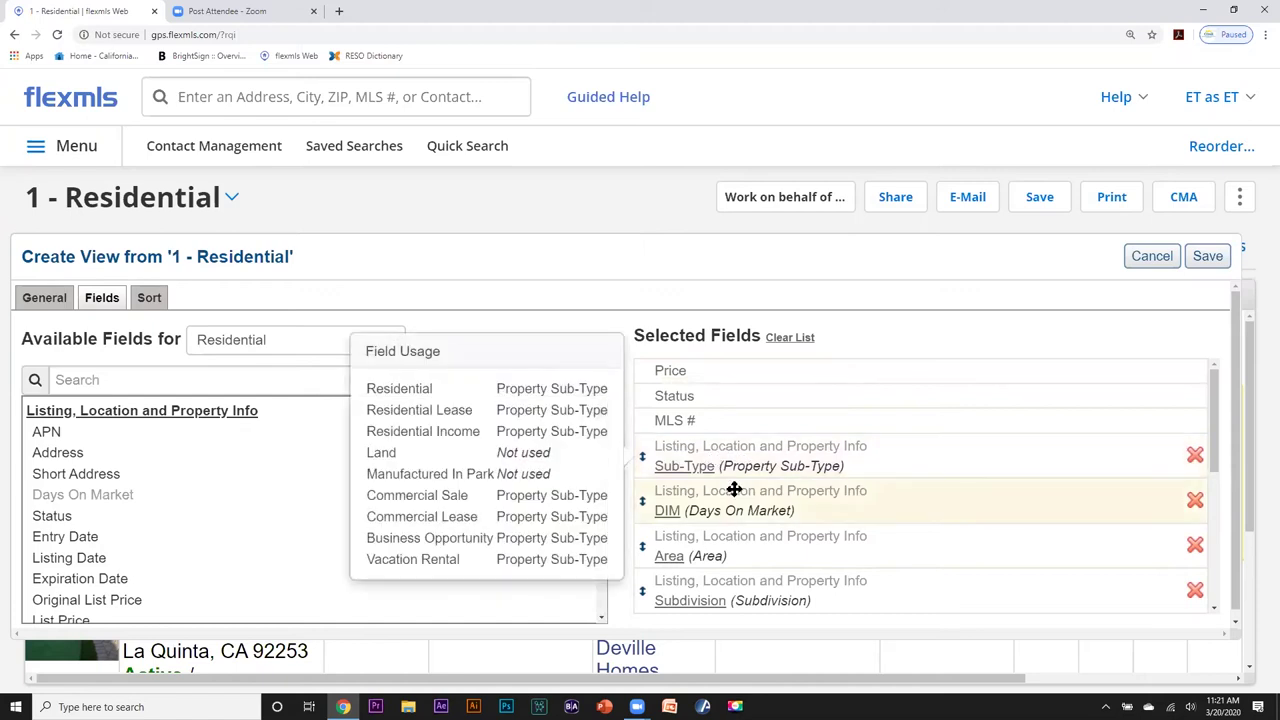
mouse_move(663, 510)
left_click_drag(661, 500, 674, 466)
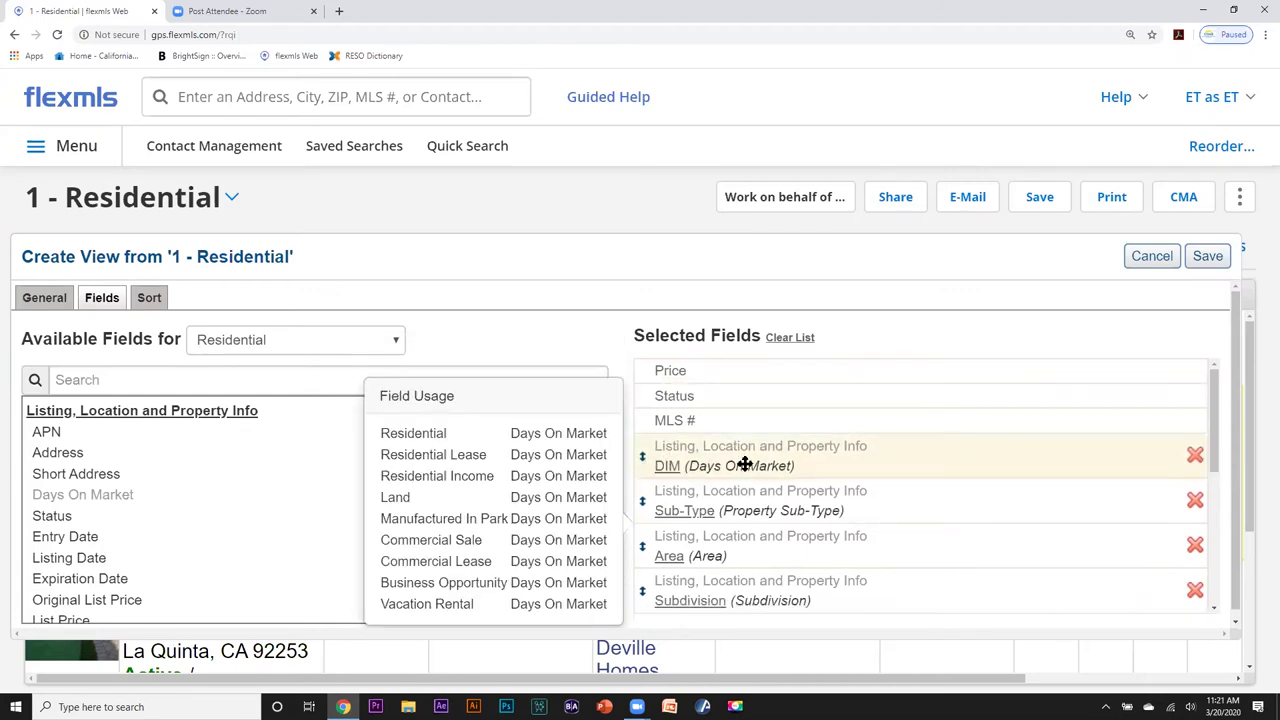
mouse_move(721, 506)
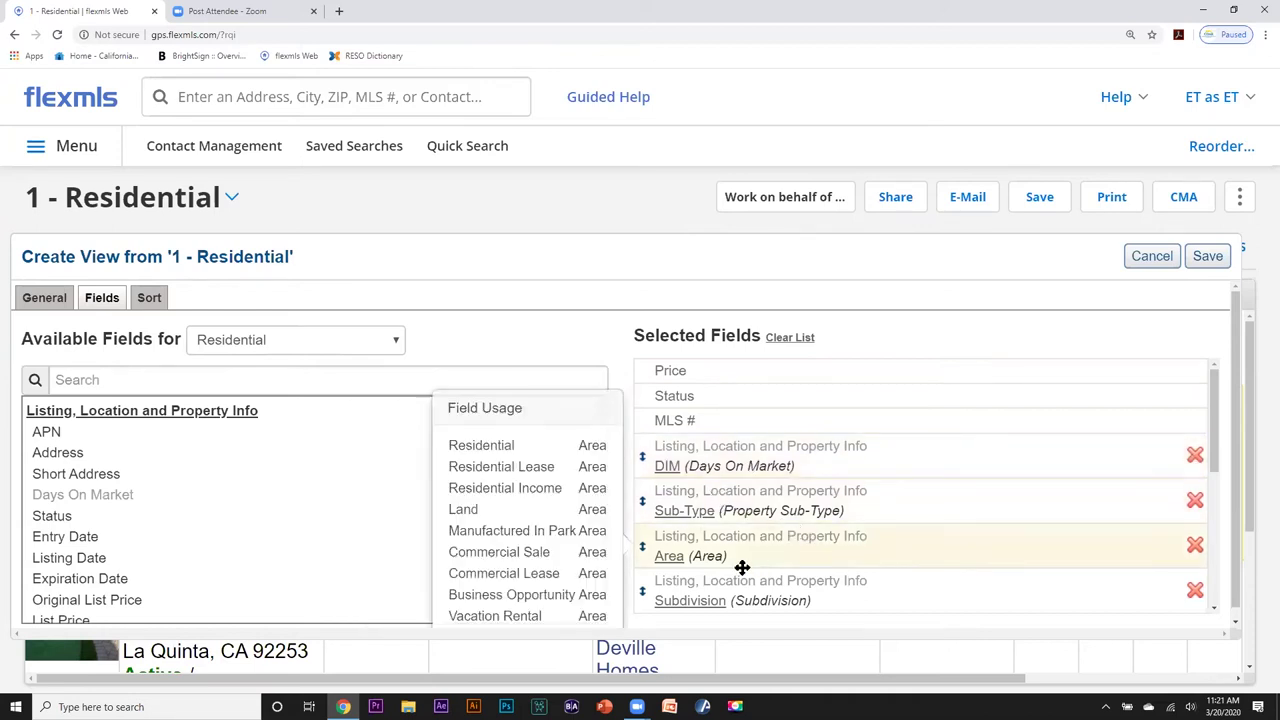
mouse_move(917, 587)
mouse_move(663, 517)
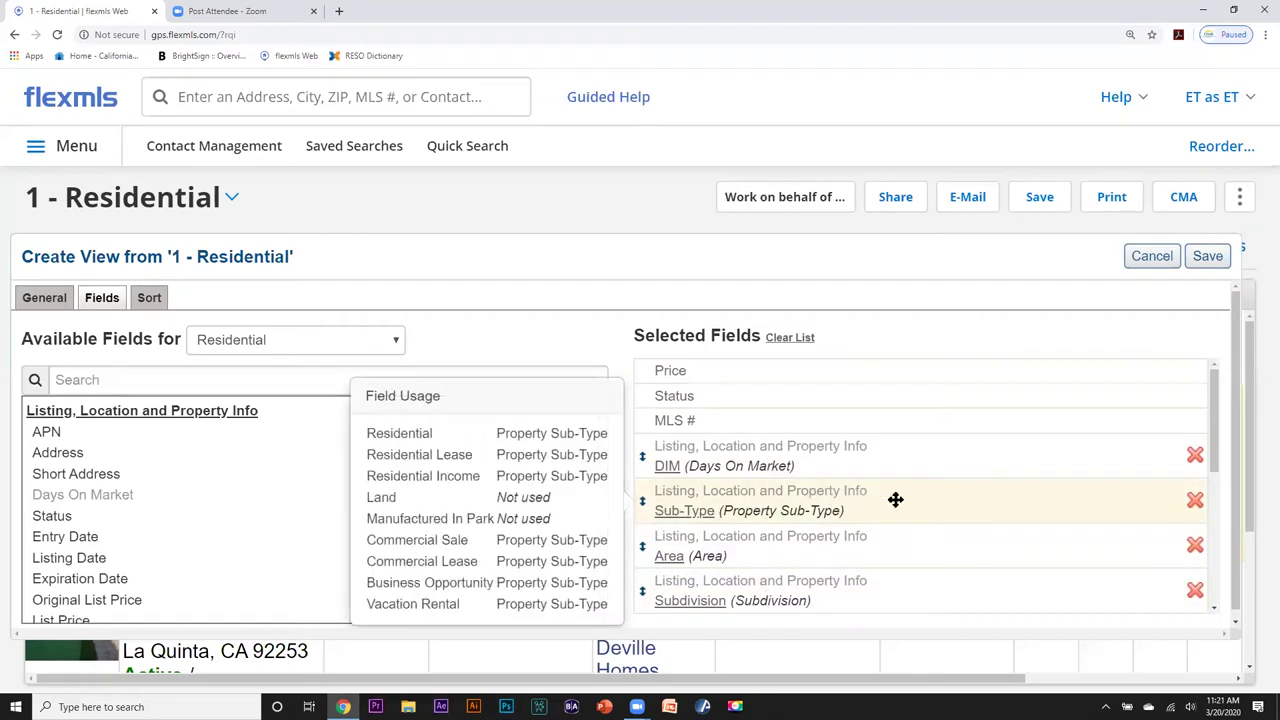
left_click(1195, 500)
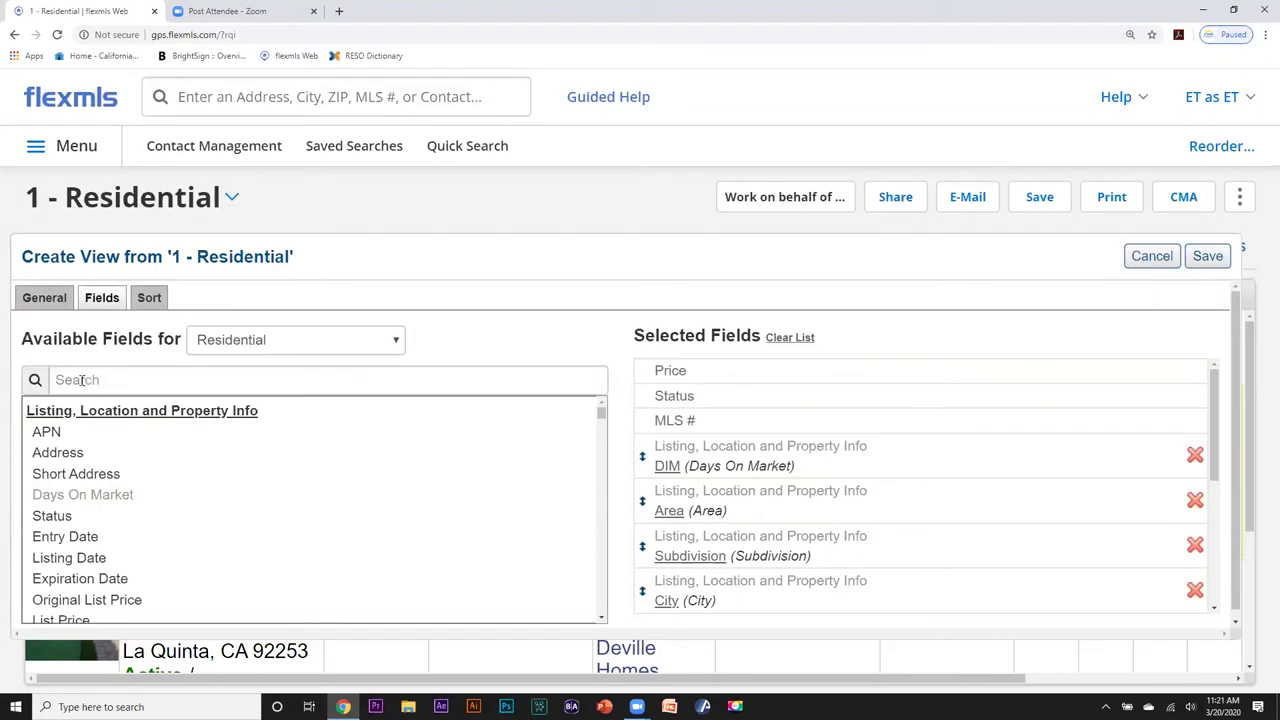
Search available fields for 'poo', add Pool Location, and drag it just below DIM.
left_click(81, 380)
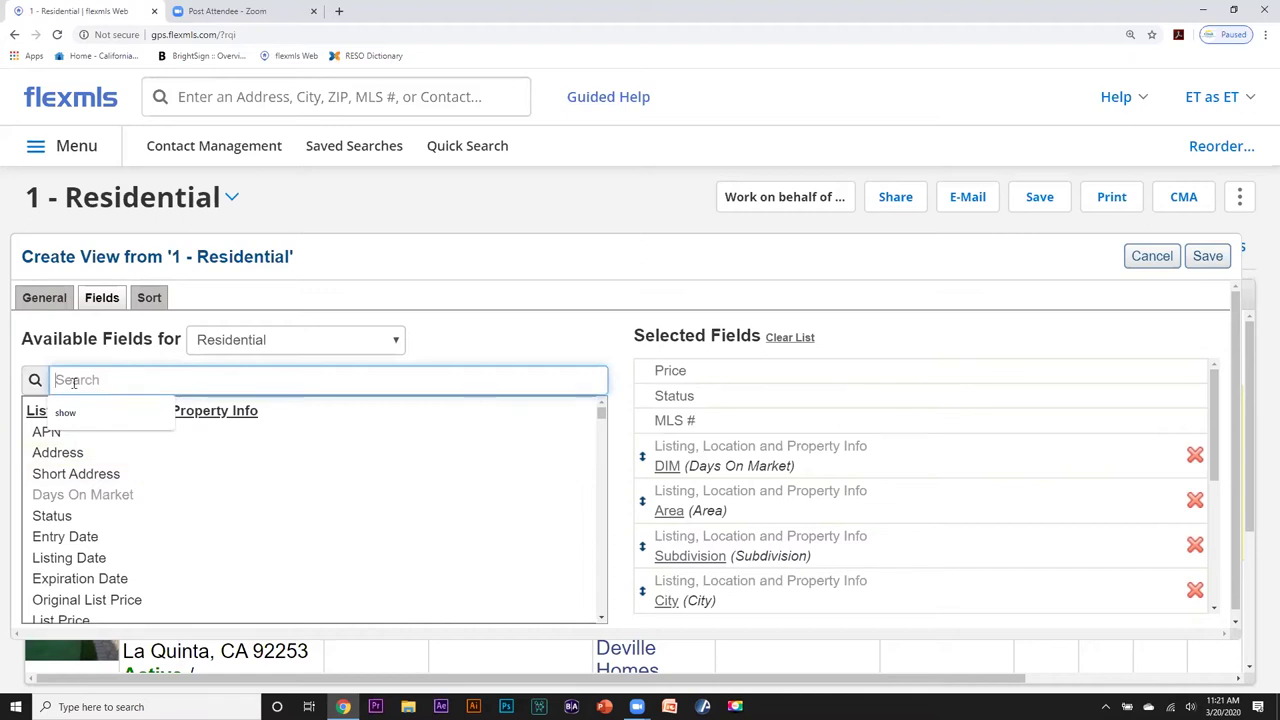
type("po")
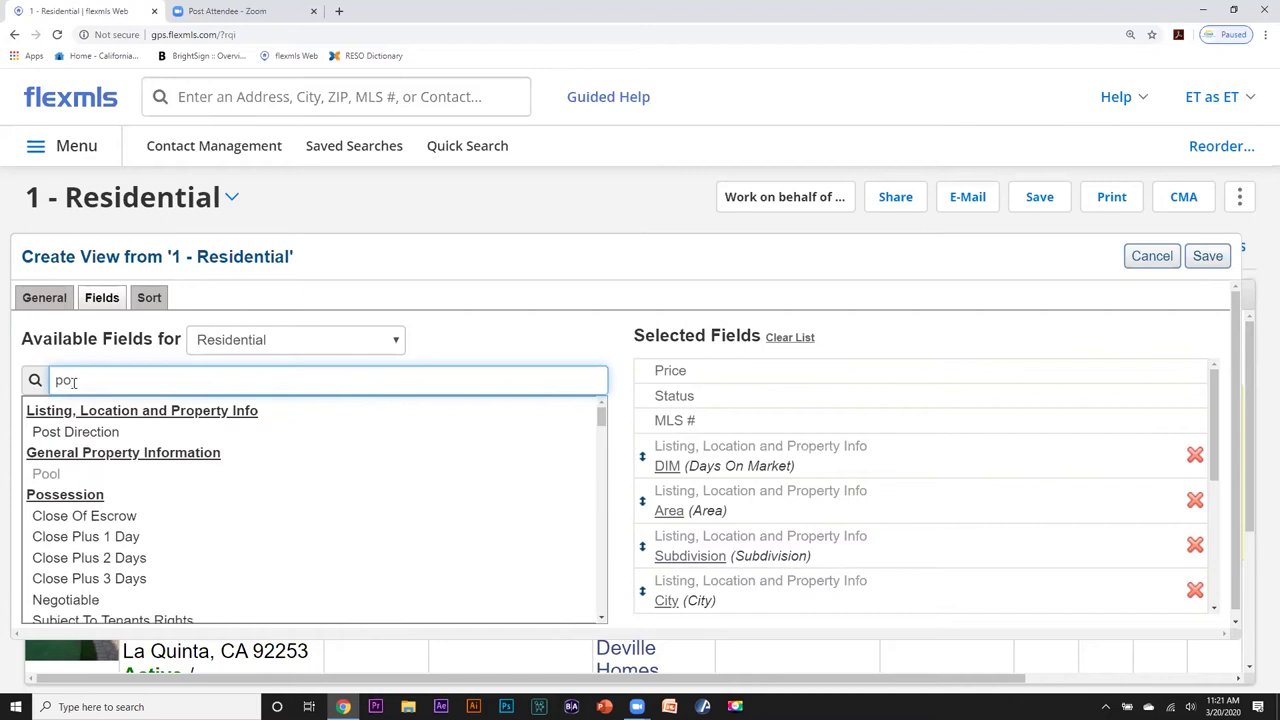
type("ol")
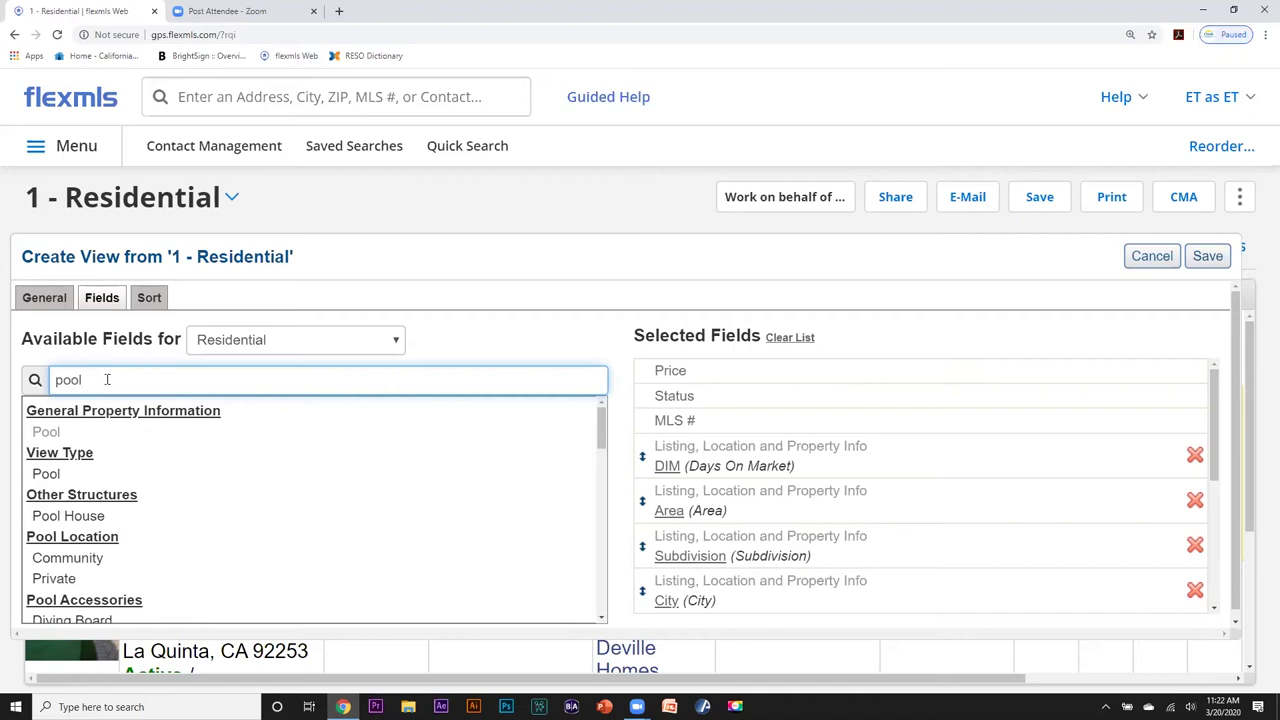
left_click(603, 620)
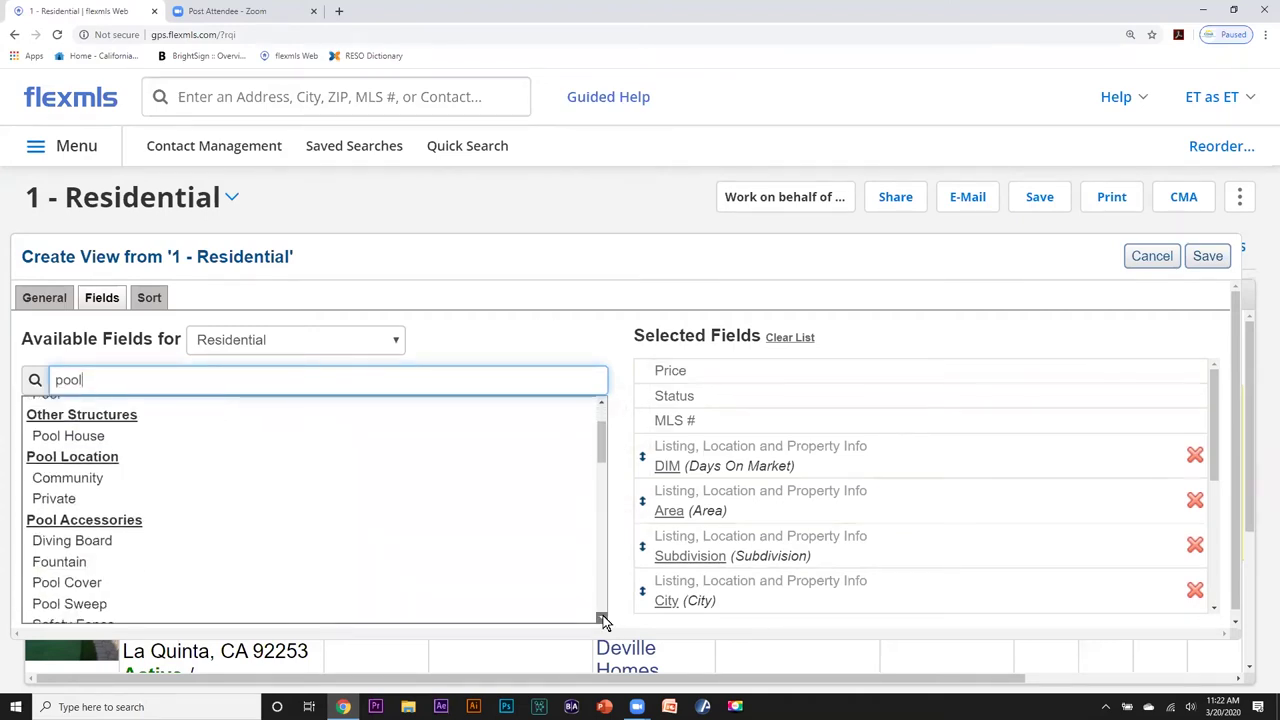
mouse_move(52, 460)
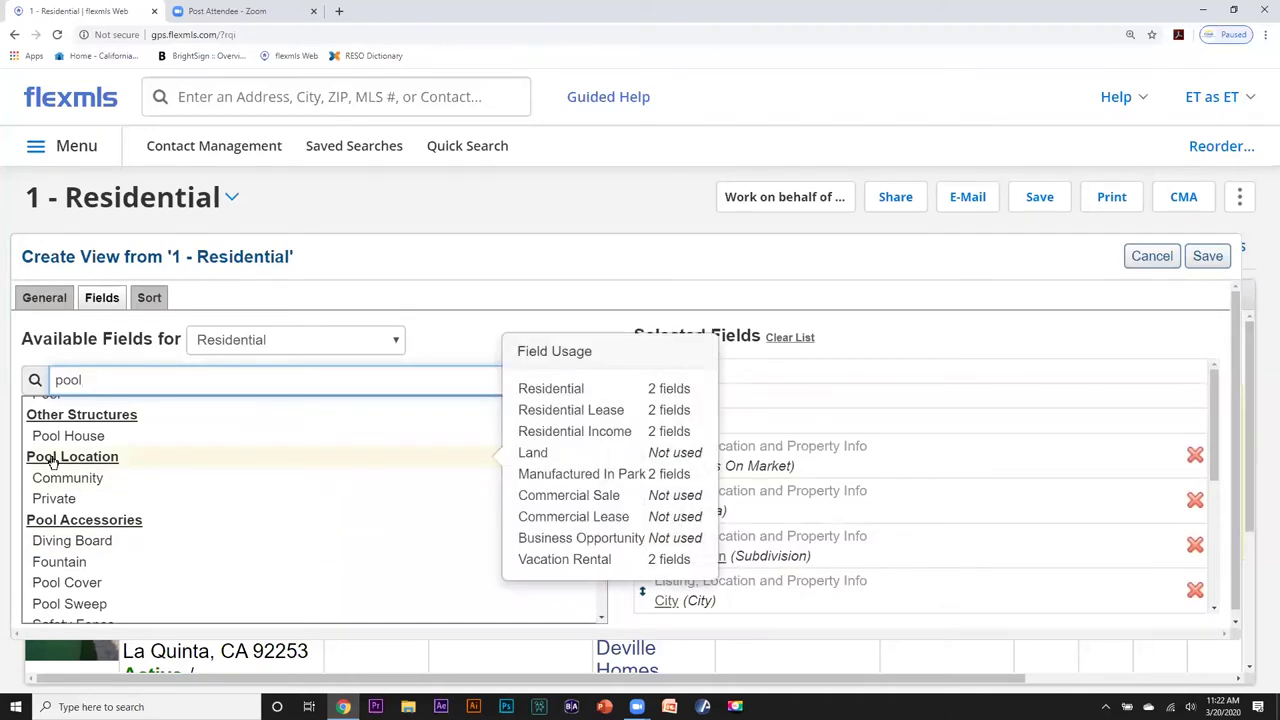
left_click(53, 461)
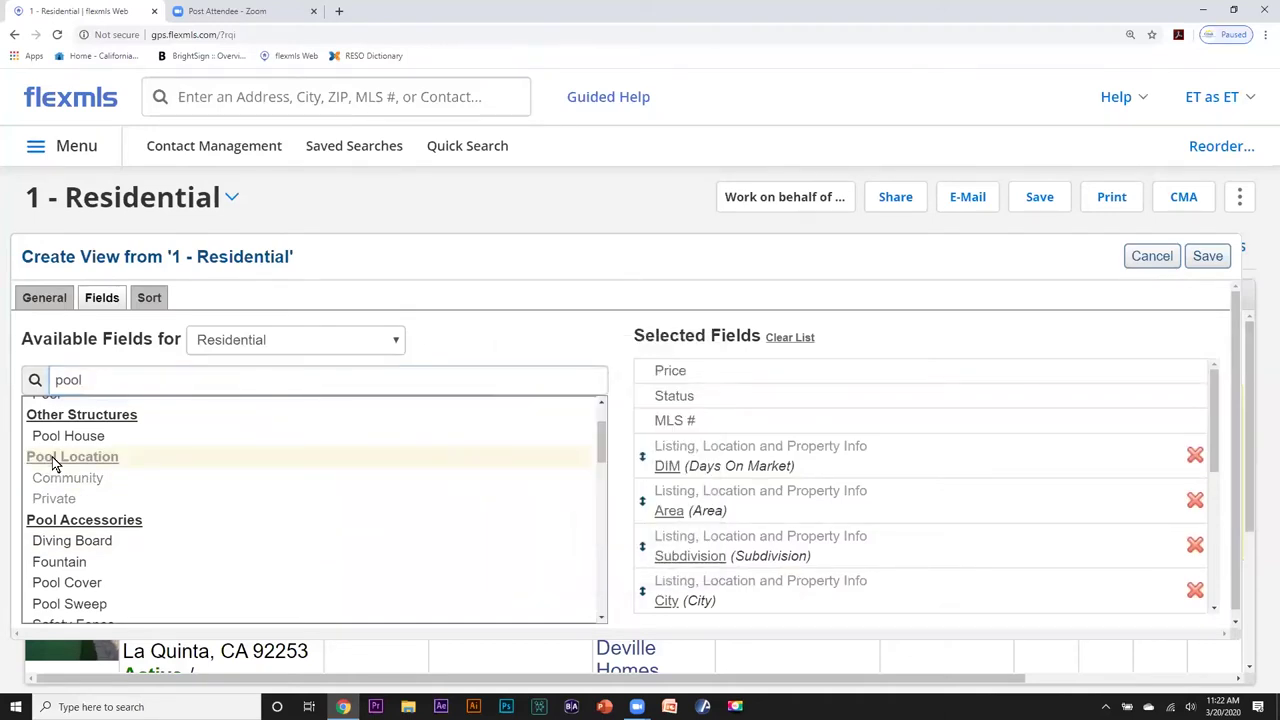
left_click_drag(1213, 412, 1246, 560)
left_click_drag(690, 577, 692, 492)
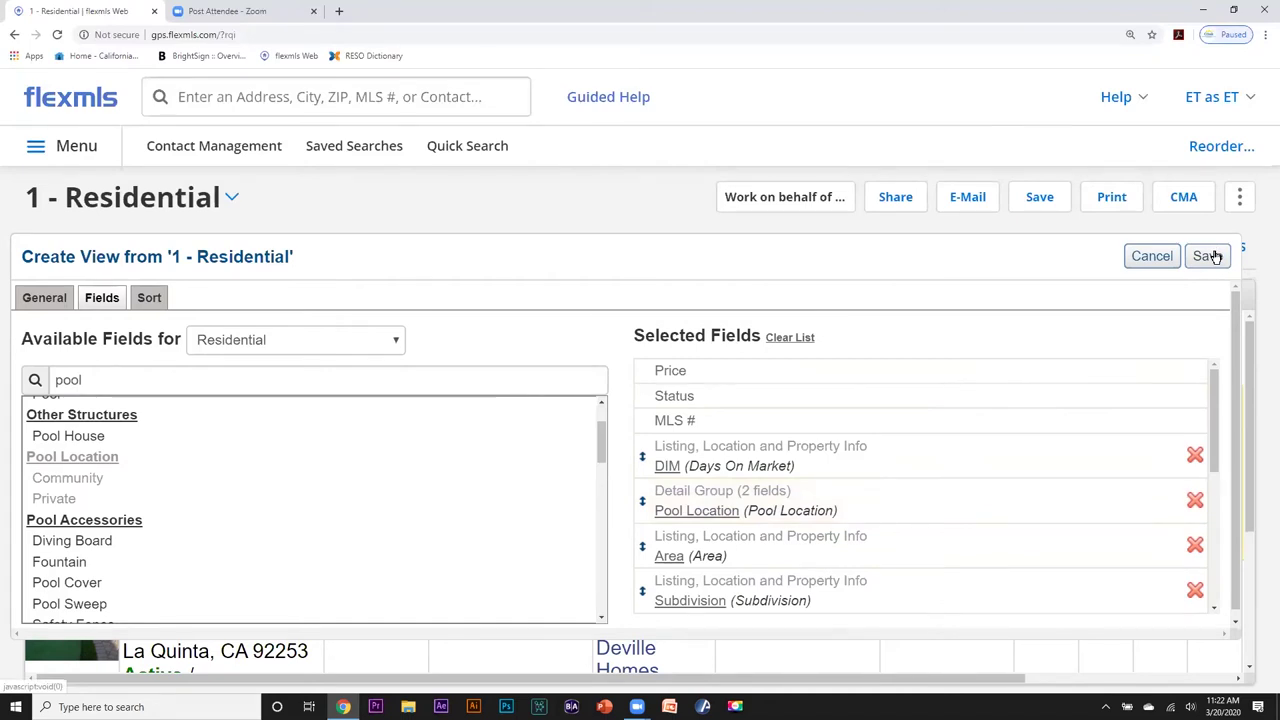
Save the view with description '1 - Residential Pool', then apply the '1 - Residential *' view.
left_click(1208, 256)
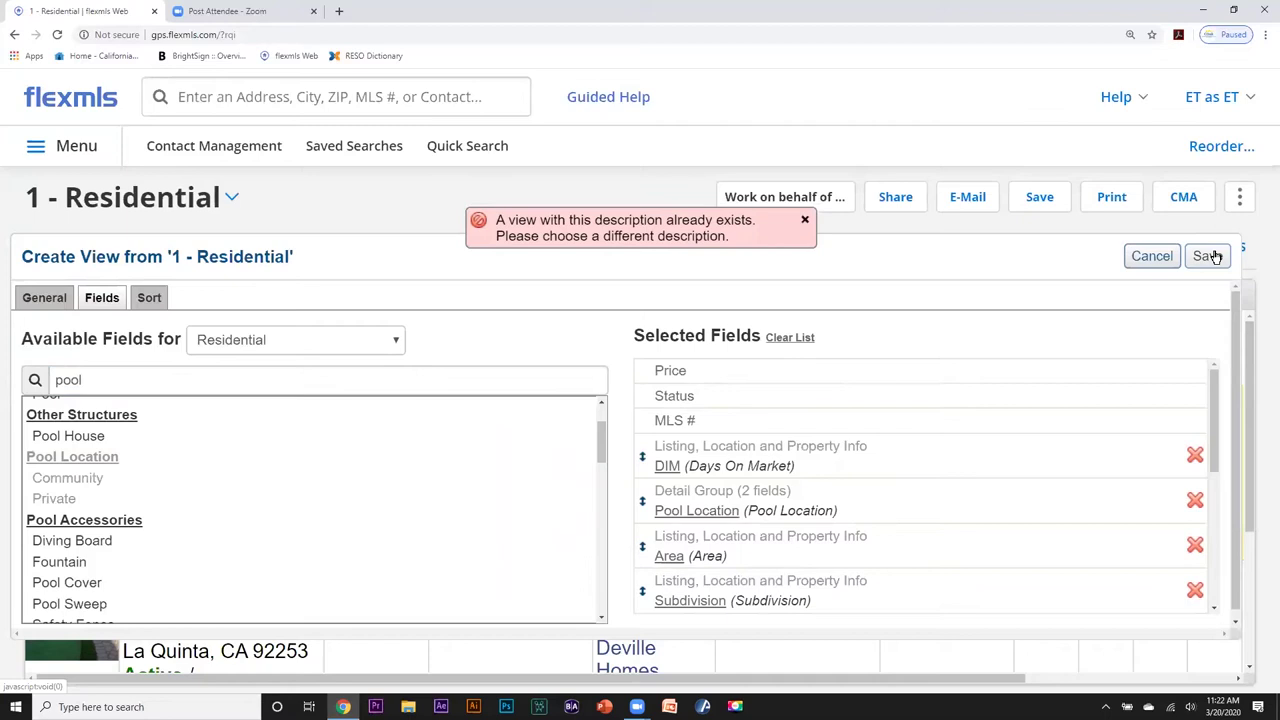
left_click(42, 298)
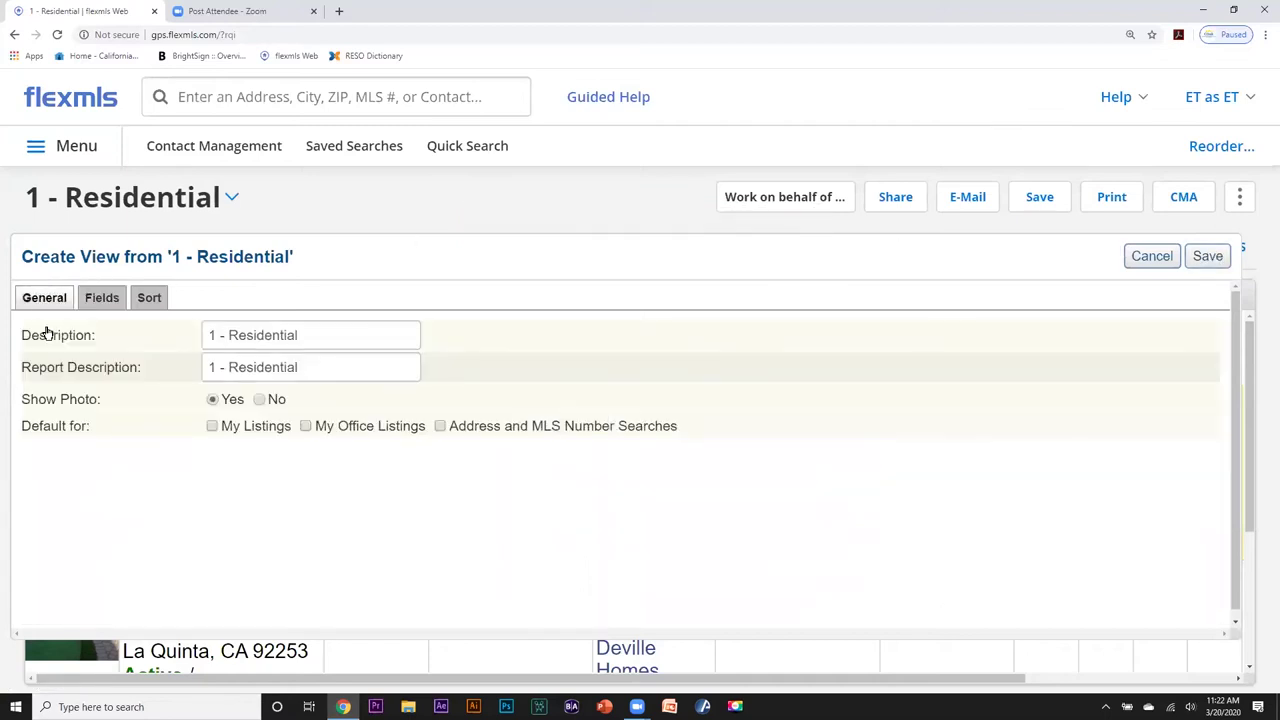
left_click(302, 334)
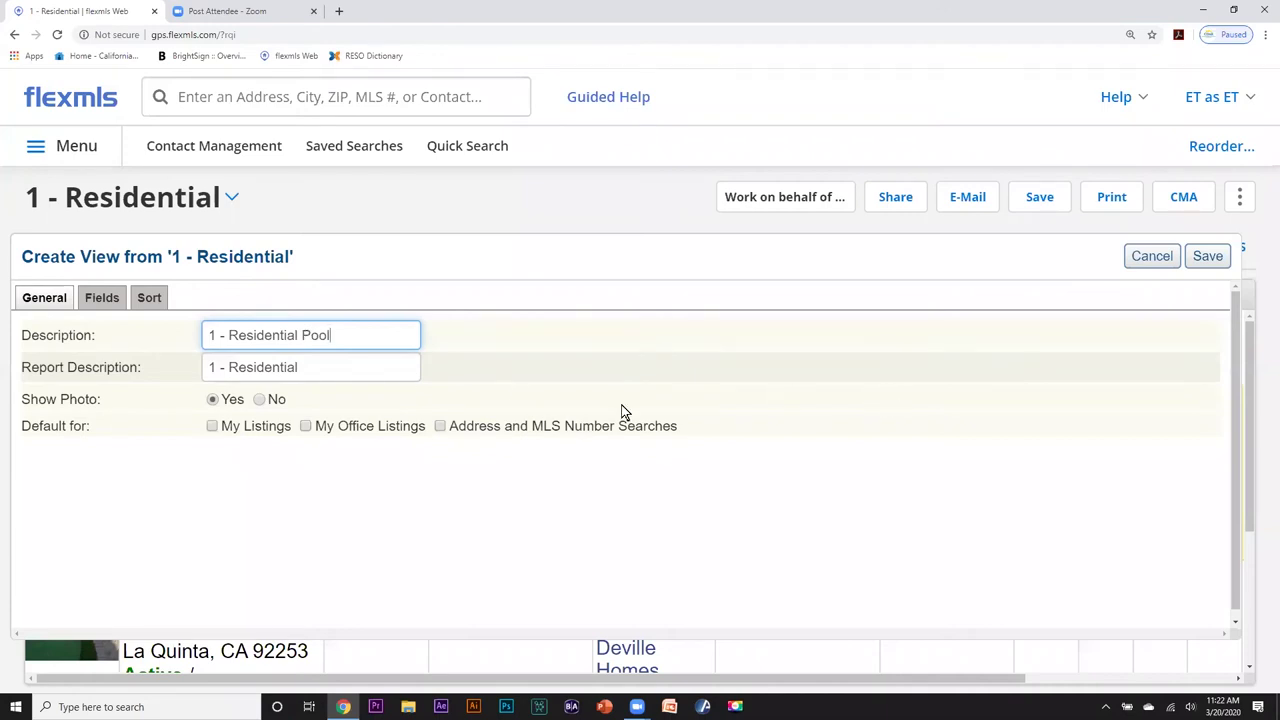
left_click(1208, 256)
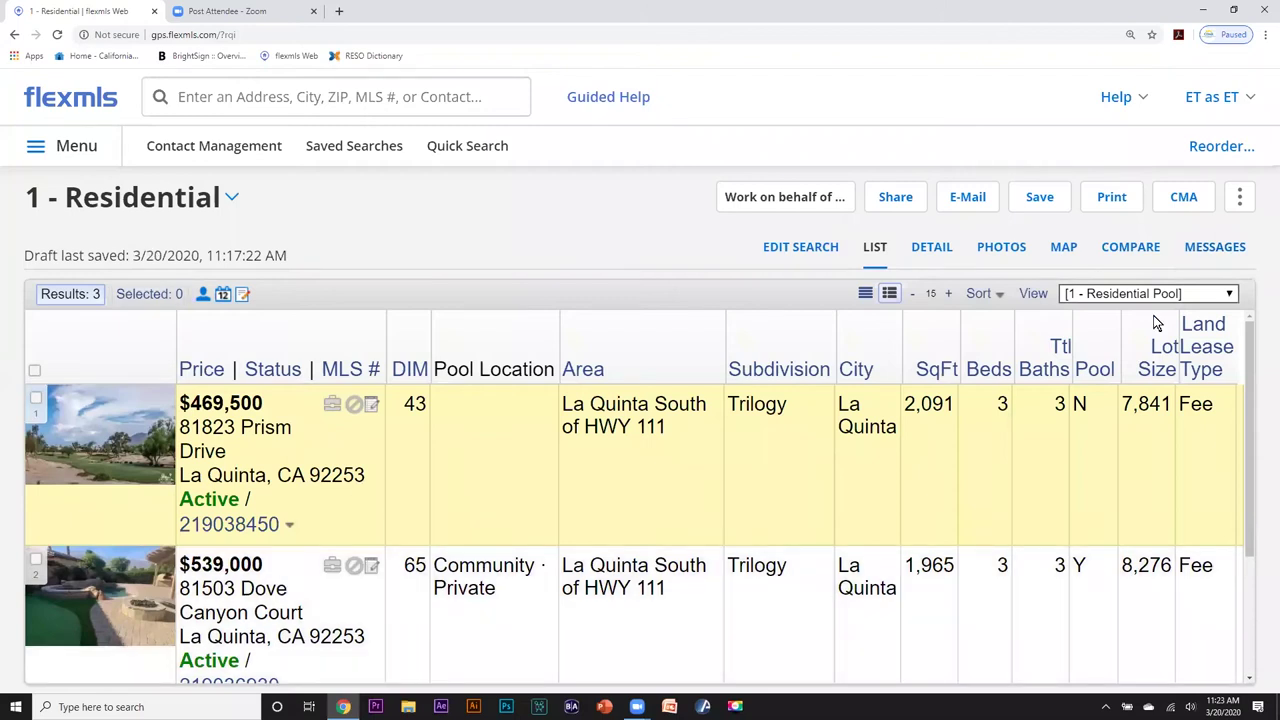
left_click(1231, 295)
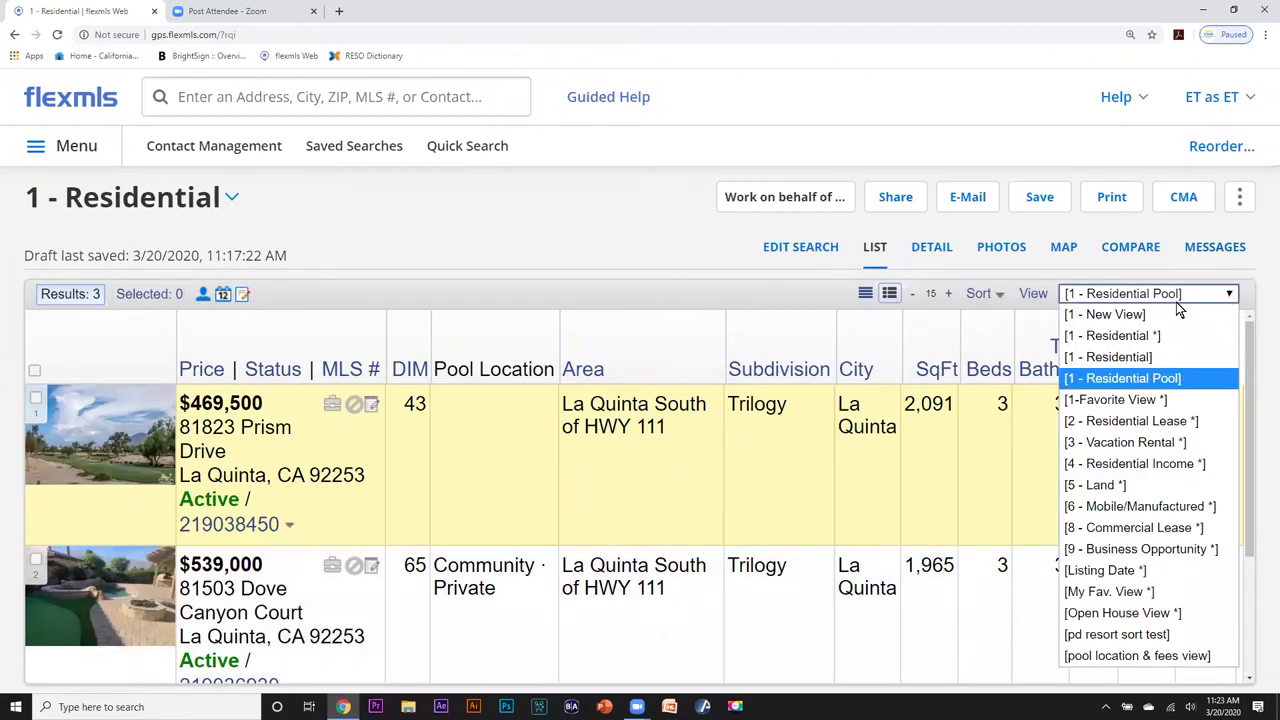
left_click(1140, 337)
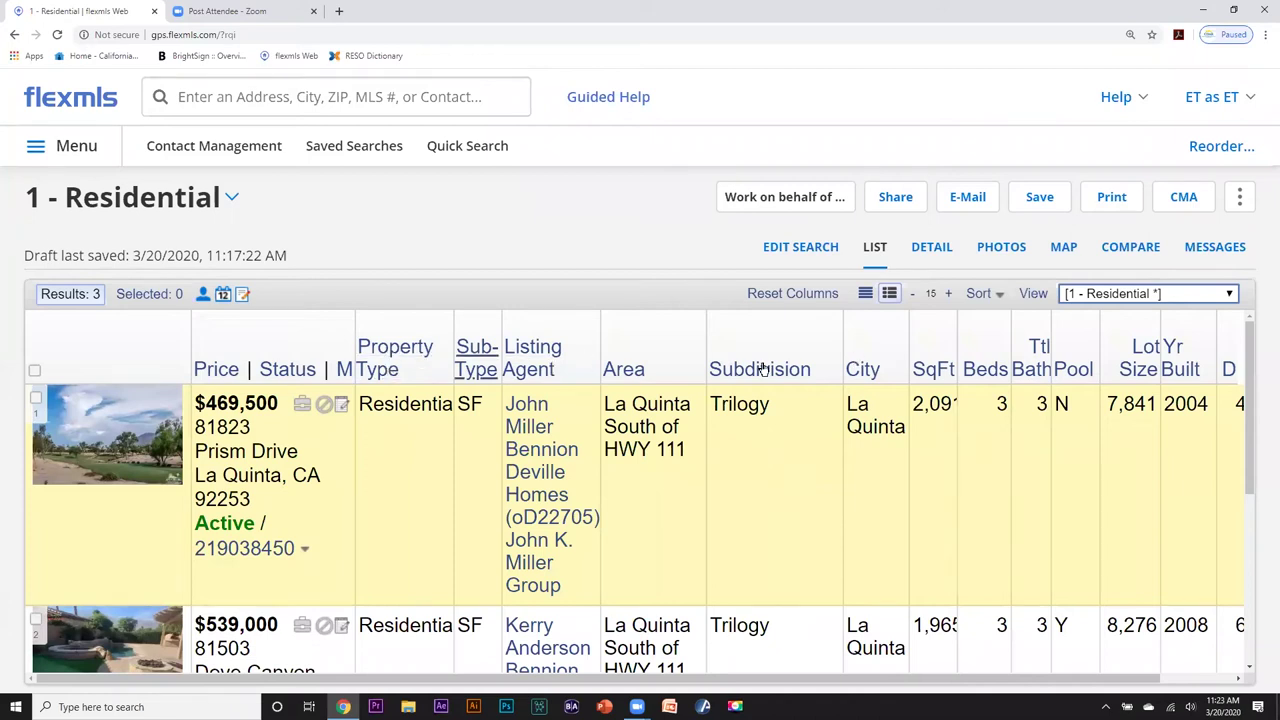
Apply '[1 - Residential Pool]' and scroll the results to check the DIM and Pool Location columns.
left_click(1232, 295)
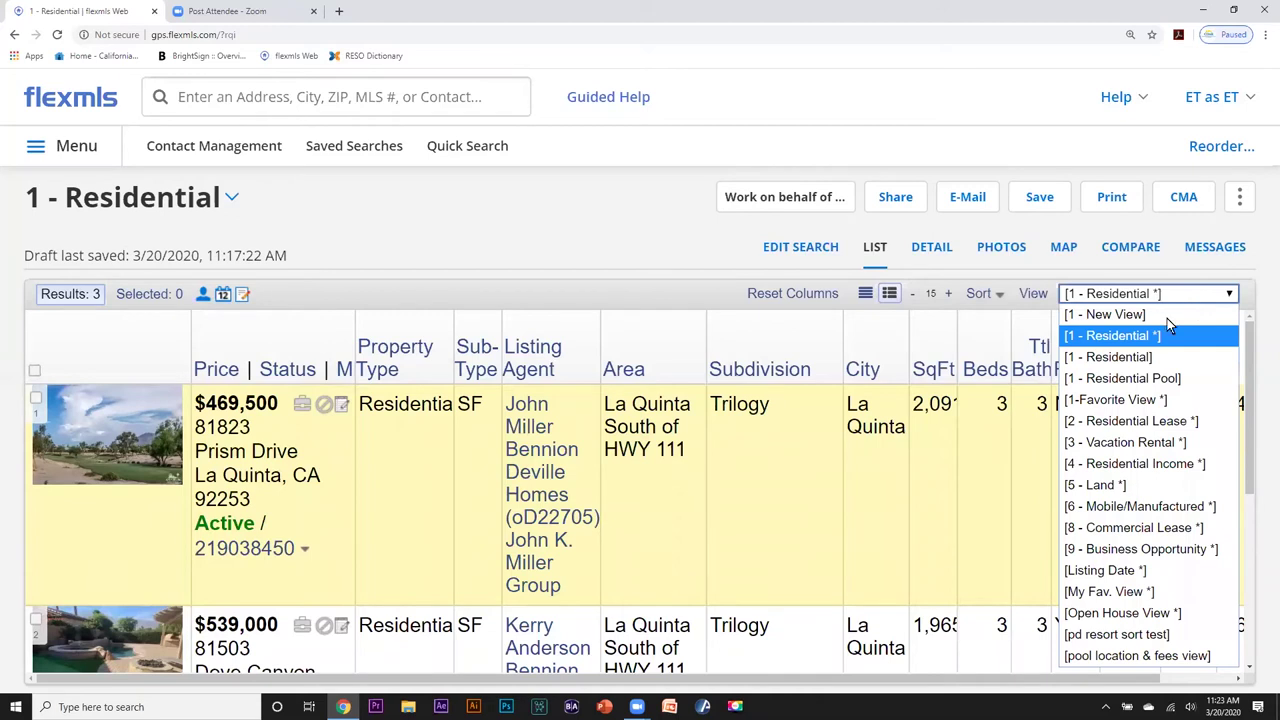
left_click(1129, 374)
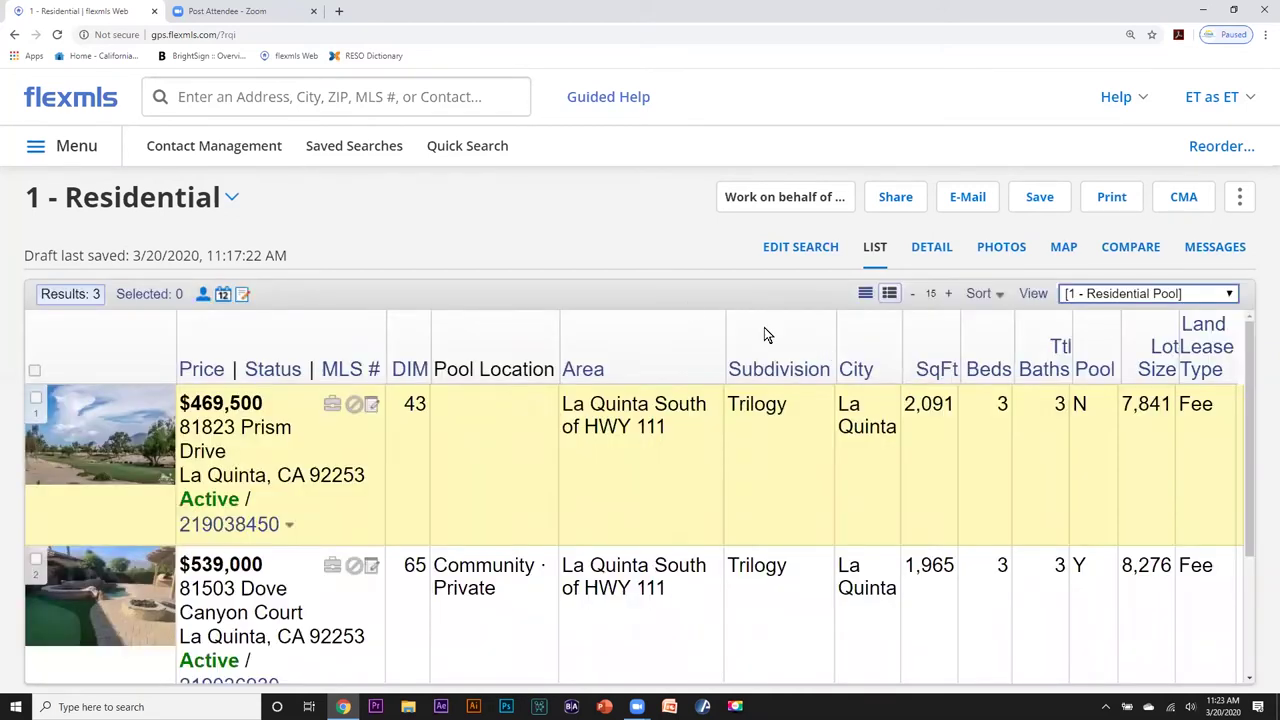
scroll(552, 471, "down", 2)
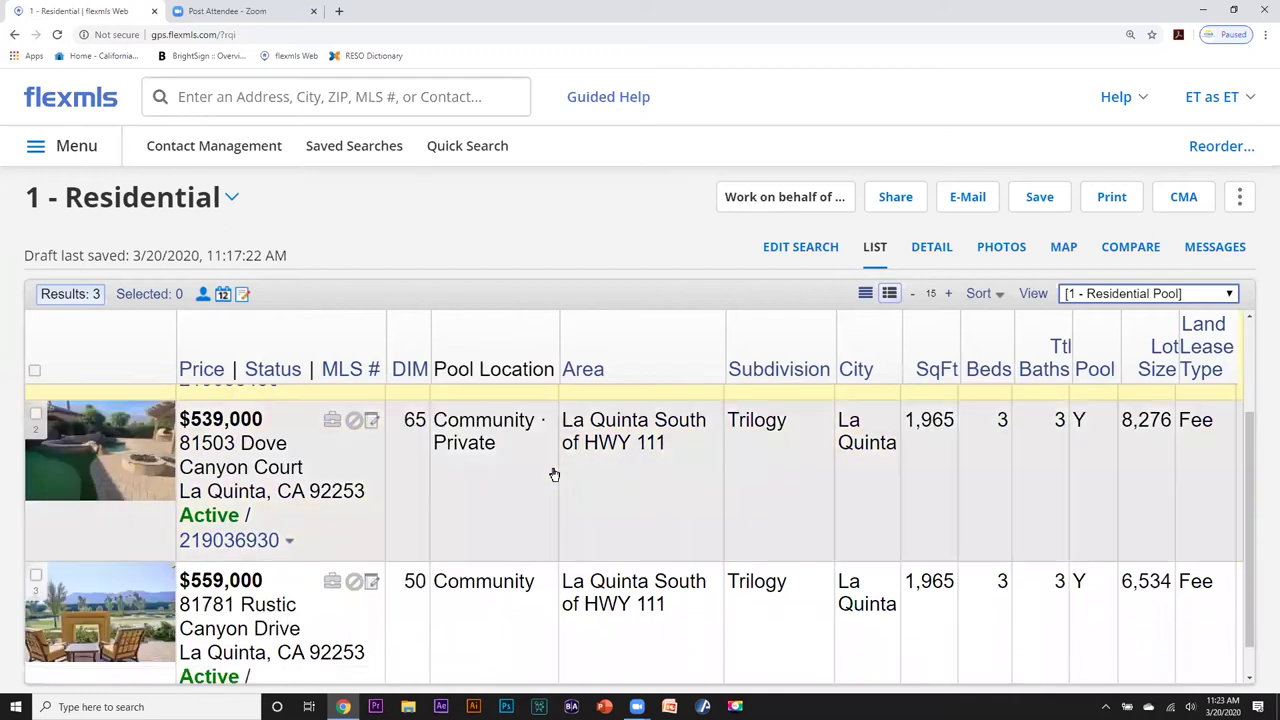
scroll(489, 613, "up", 3)
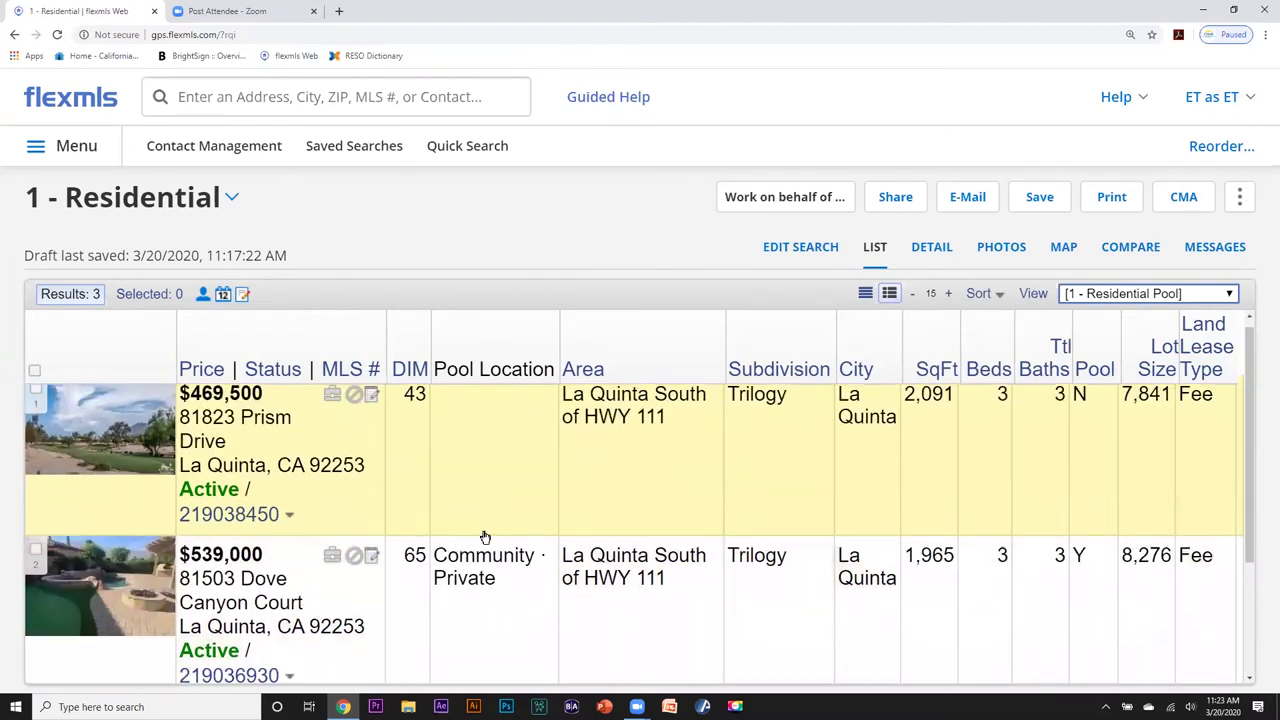
scroll(486, 534, "down", 3)
scroll(484, 537, "up", 3)
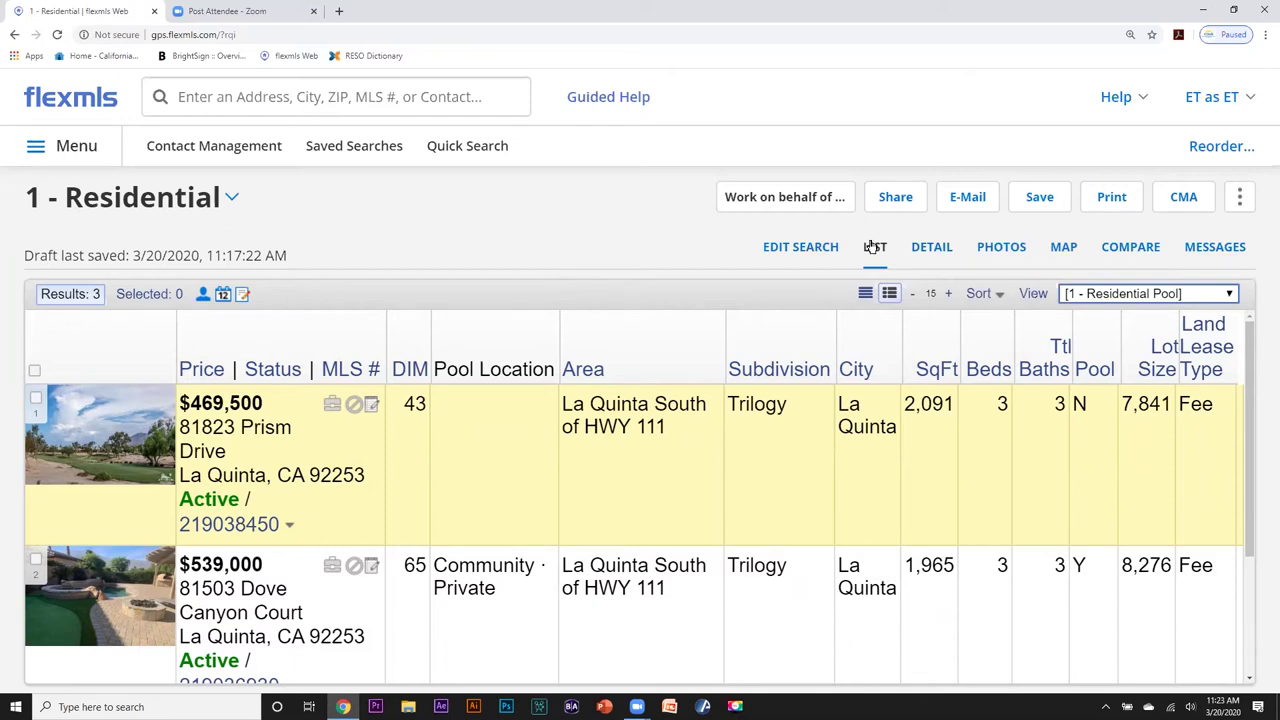
Switch results to detail view, open Dove Canyon Court's report, and set browser zoom to 125%.
left_click(930, 248)
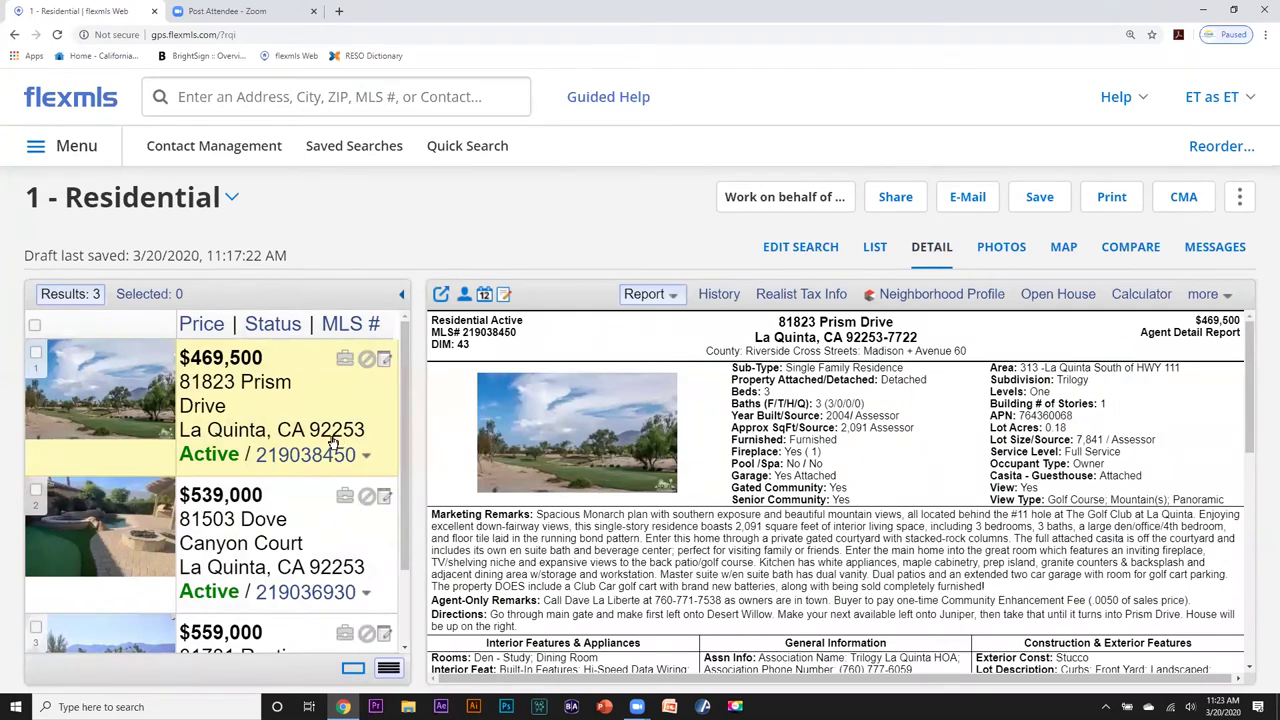
scroll(594, 448, "down", 3)
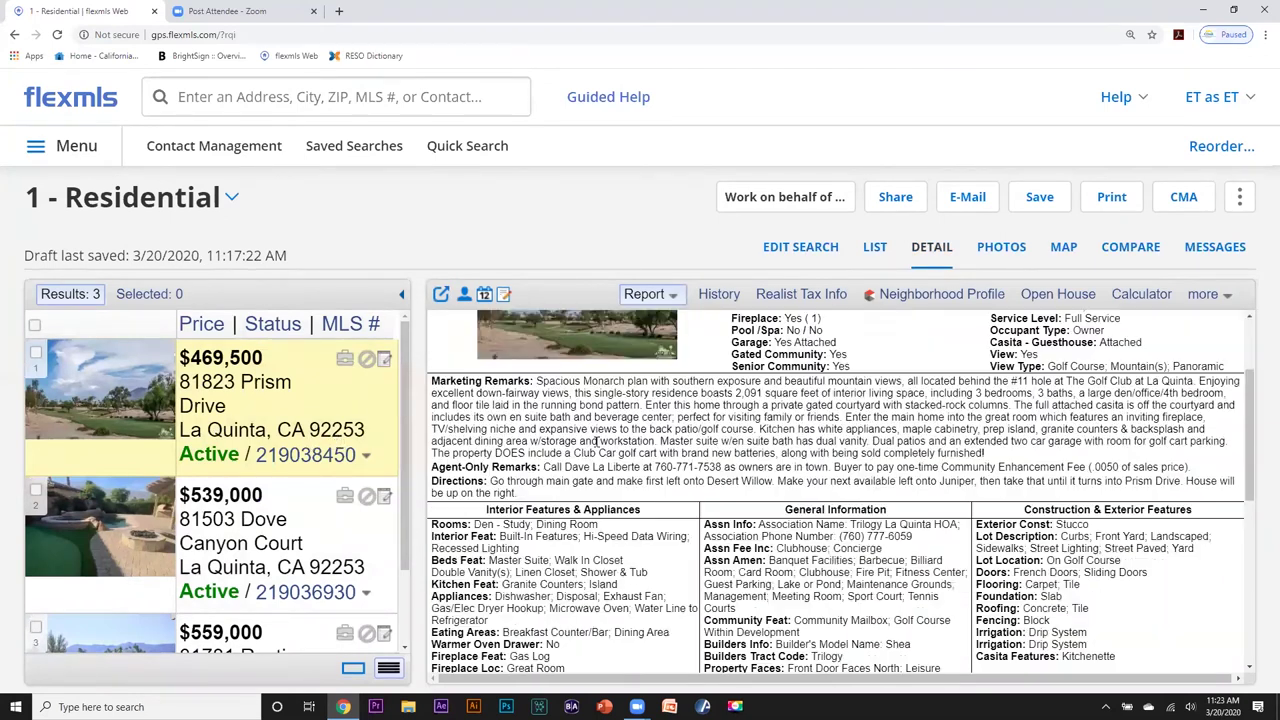
left_click(275, 543)
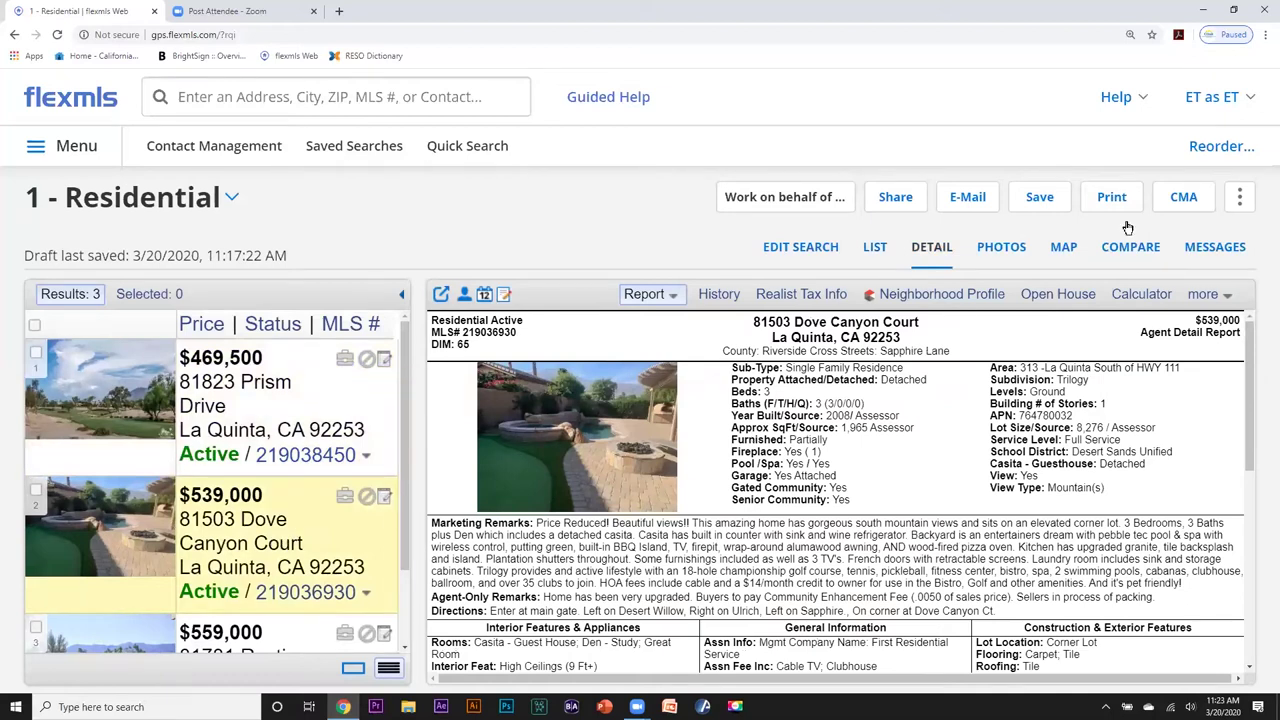
left_click(1265, 34)
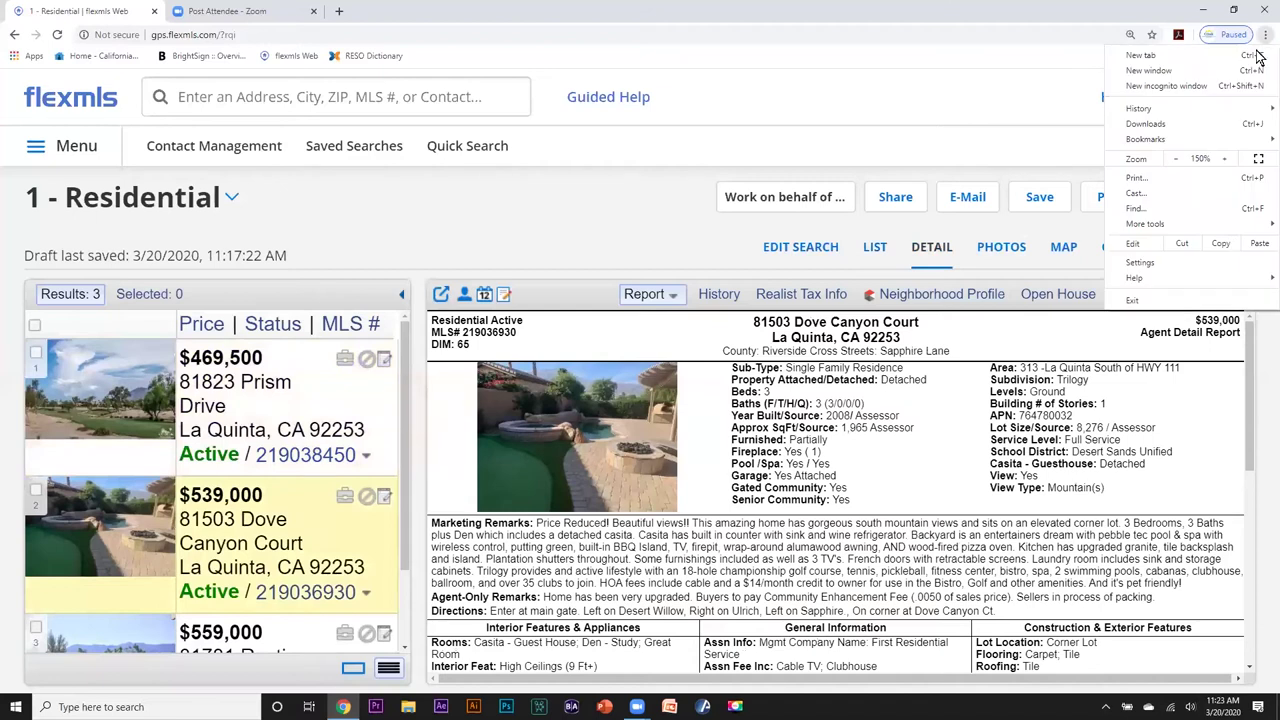
left_click(1176, 158)
Click through Rustic Canyon, Dove Canyon and Prism Drive, then list the report types for Prism Drive.
left_click(230, 565)
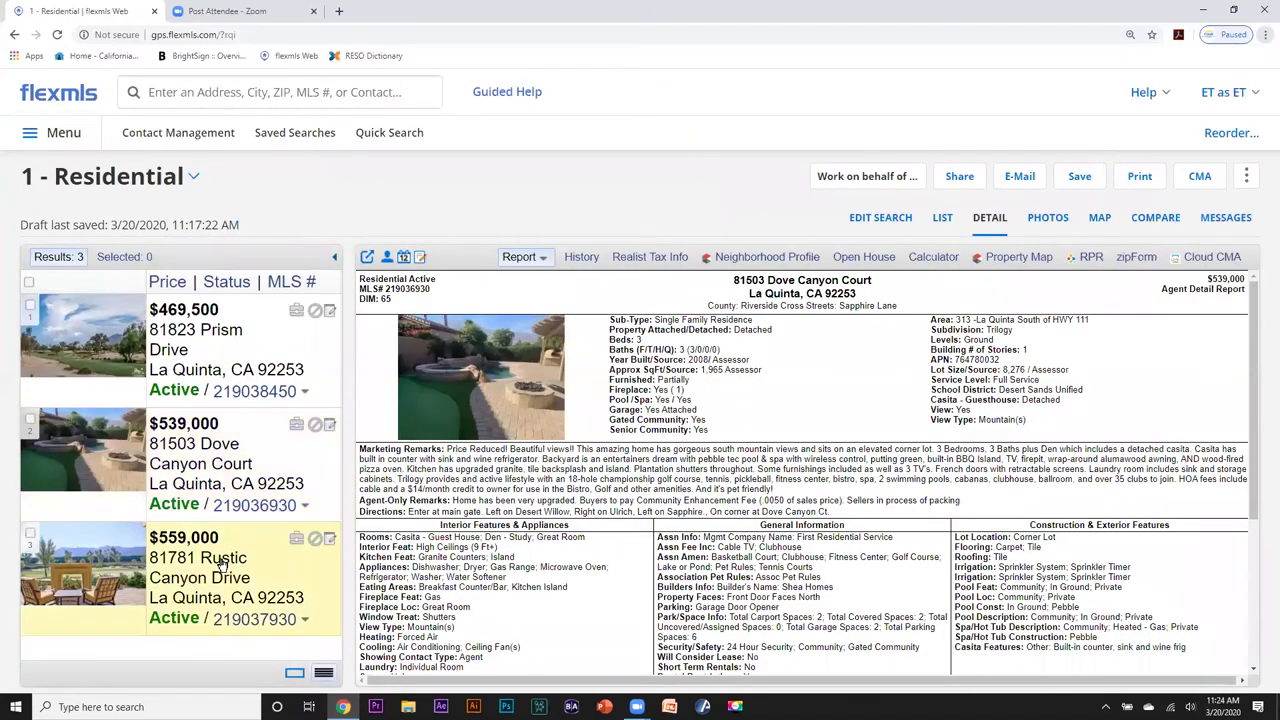
left_click(205, 472)
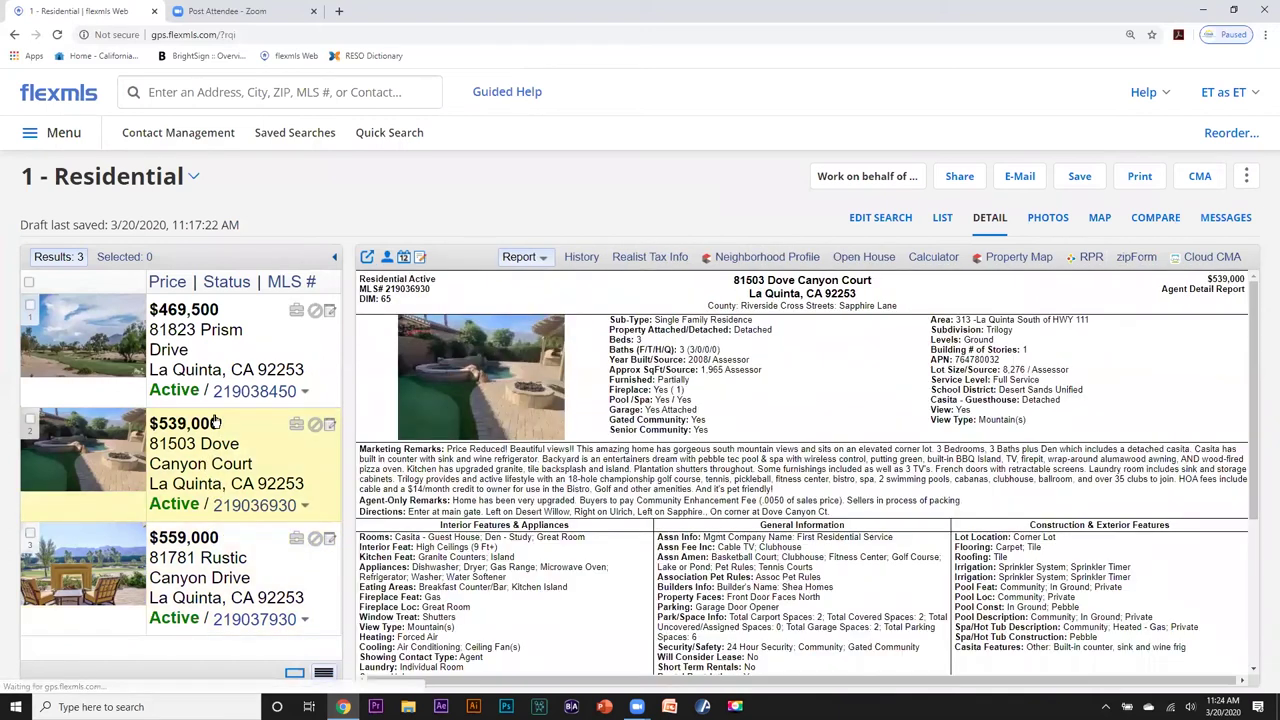
left_click(207, 369)
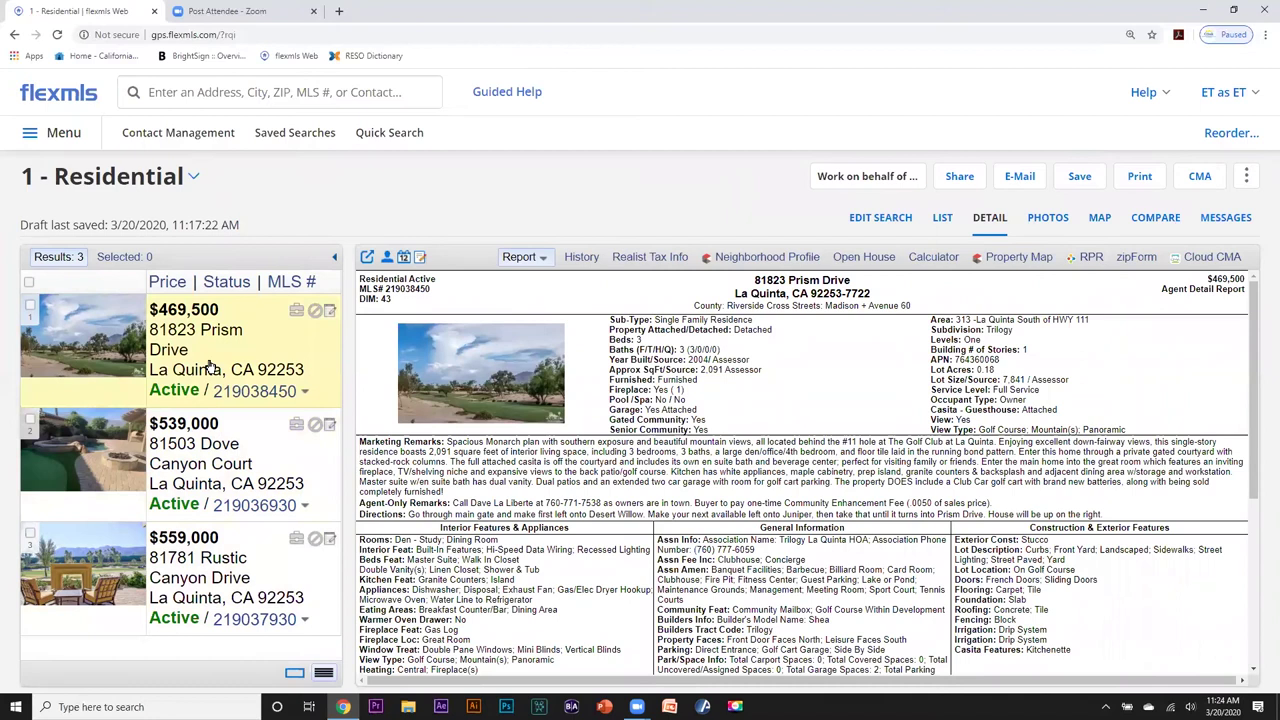
left_click(545, 260)
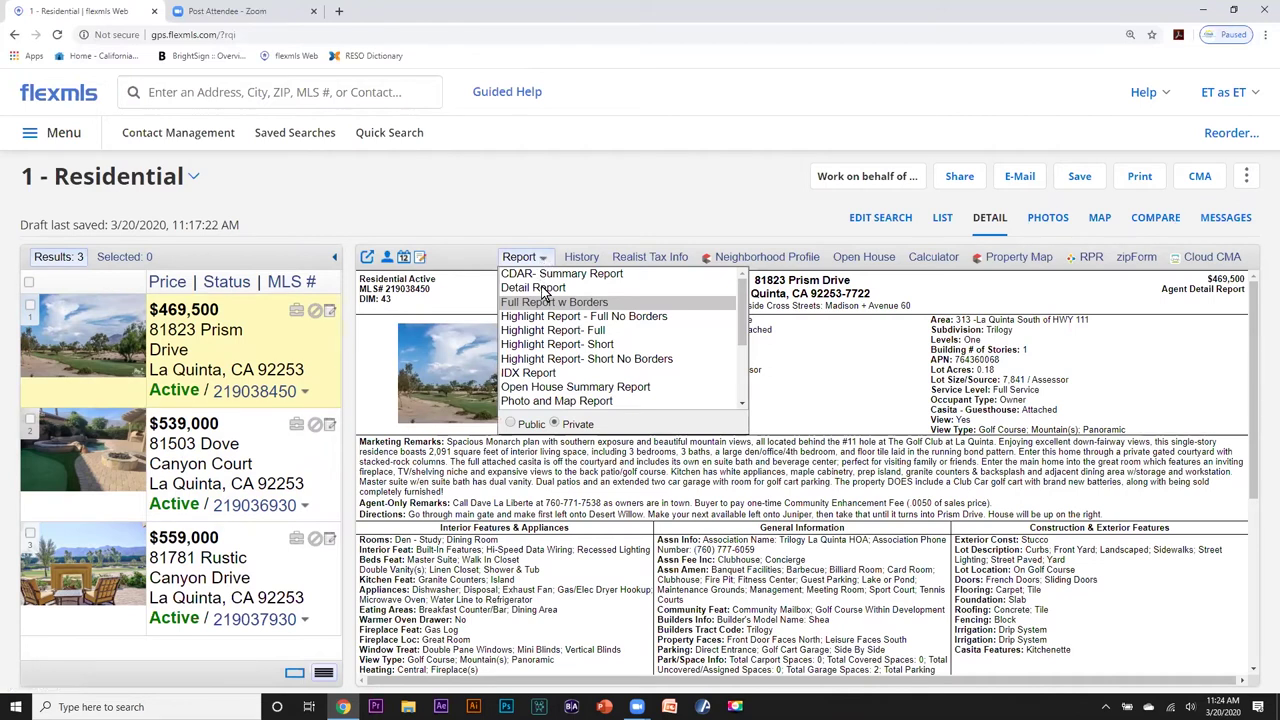
Try the Detail Report layout, then switch to the Photo and Map Report.
left_click(541, 289)
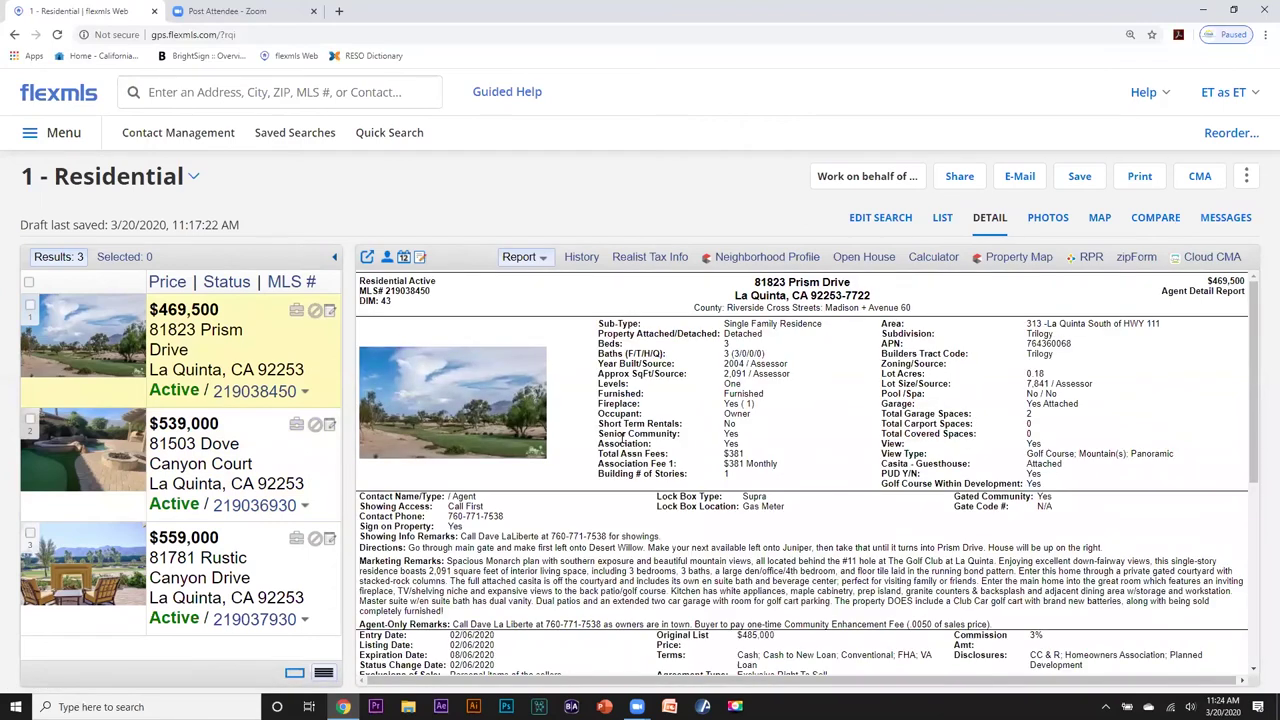
scroll(622, 437, "down", 3)
left_click(546, 262)
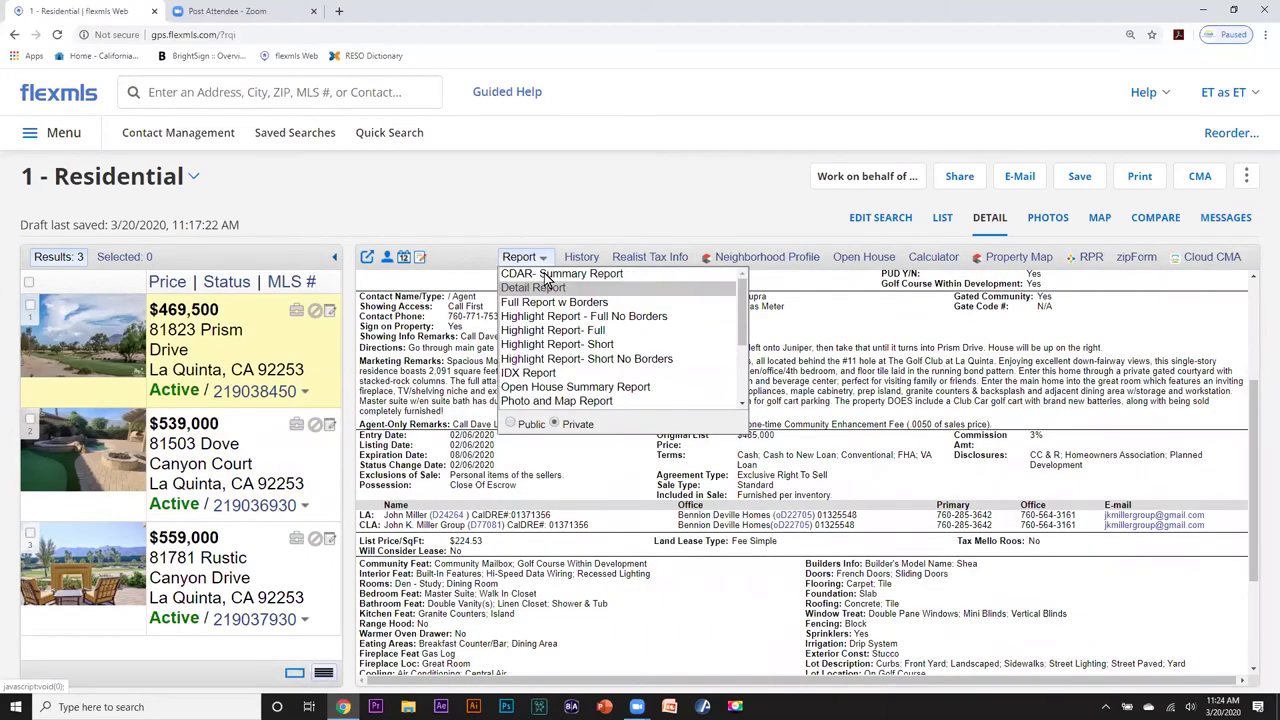
left_click(523, 400)
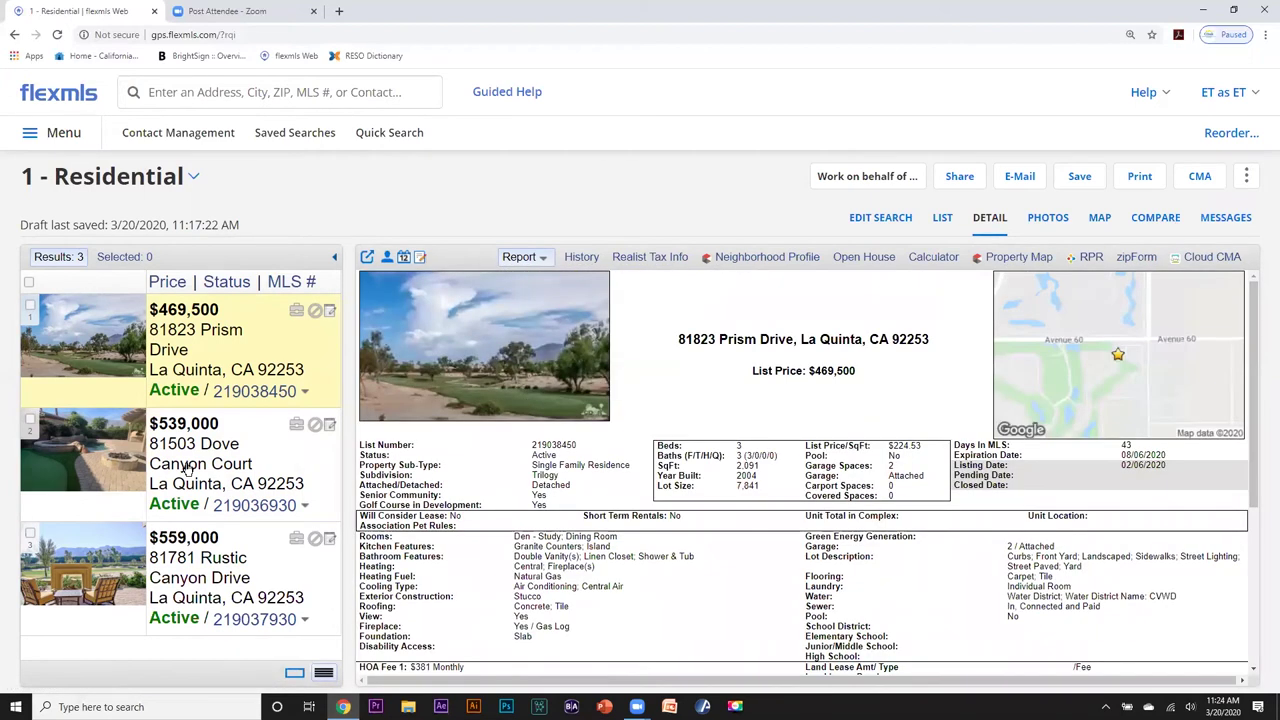
left_click(186, 466)
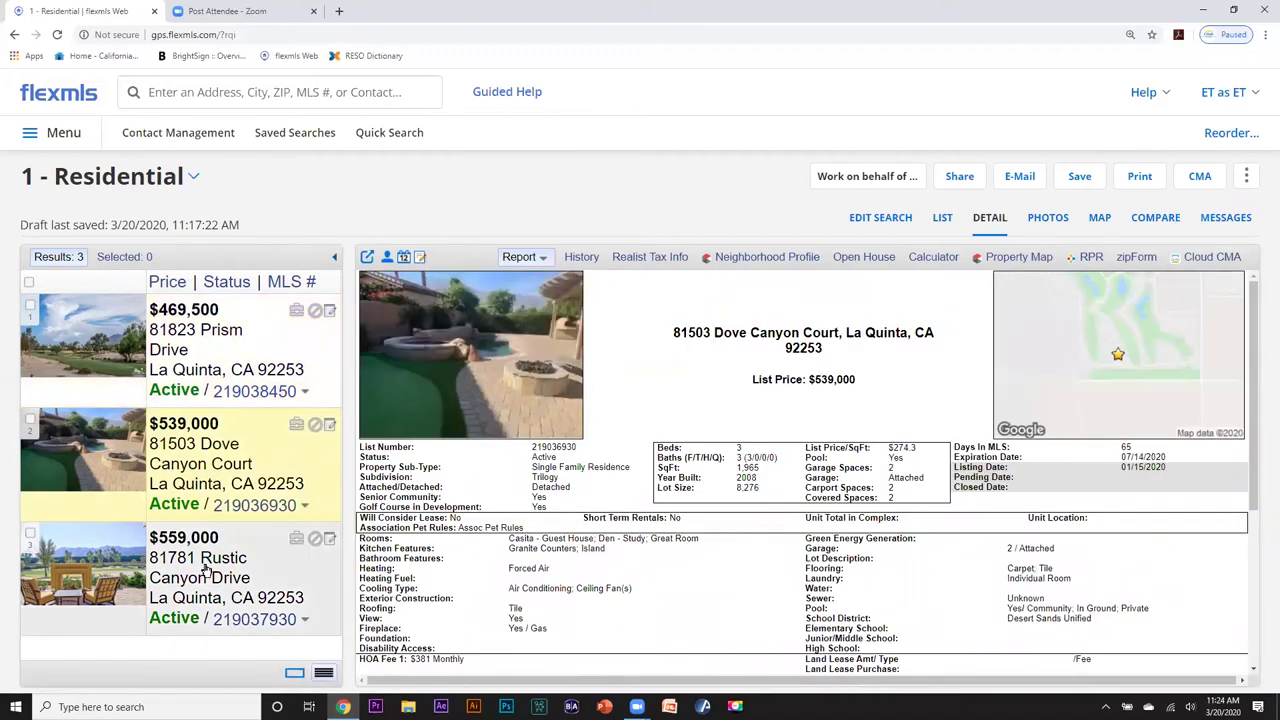
left_click(205, 567)
left_click(215, 428)
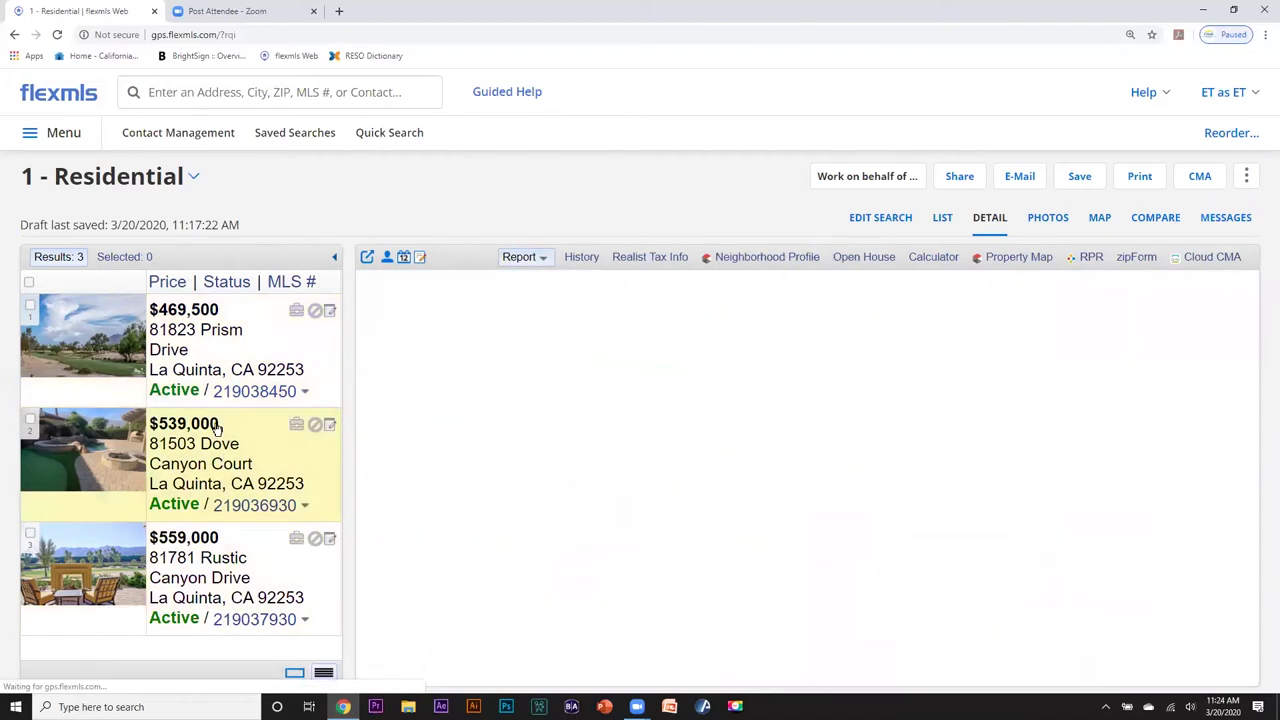
left_click(212, 370)
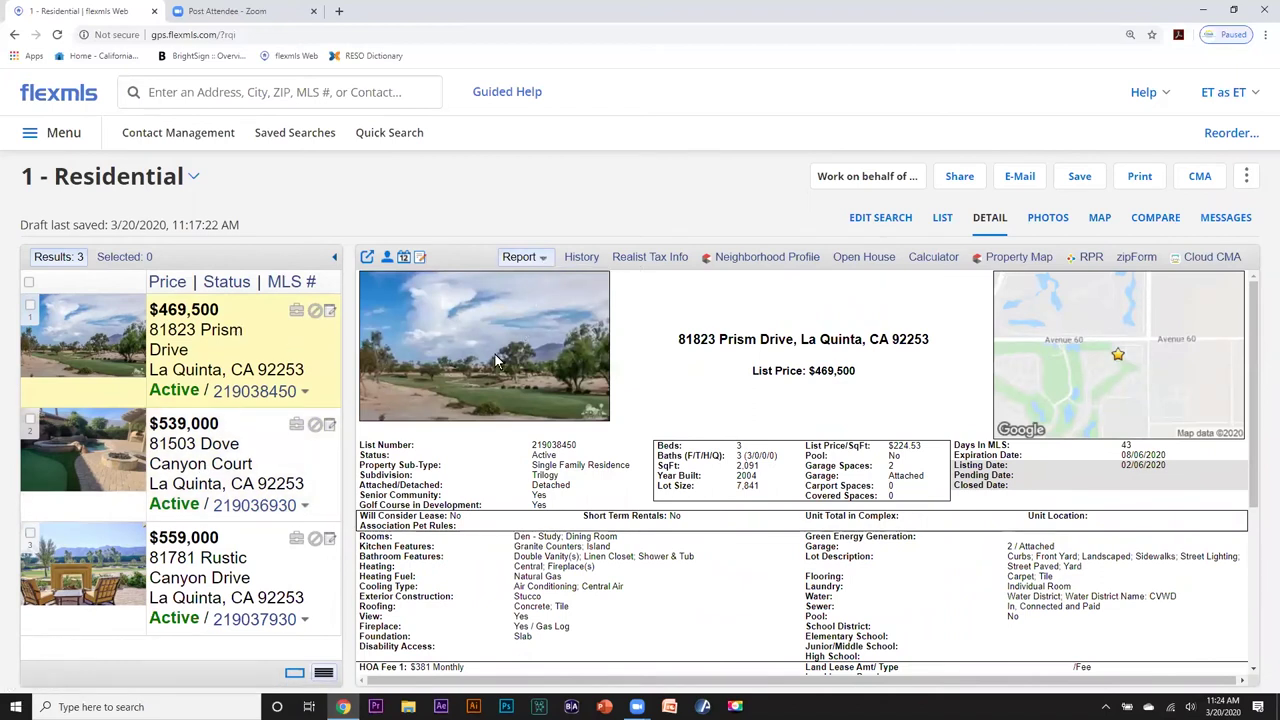
left_click(581, 258)
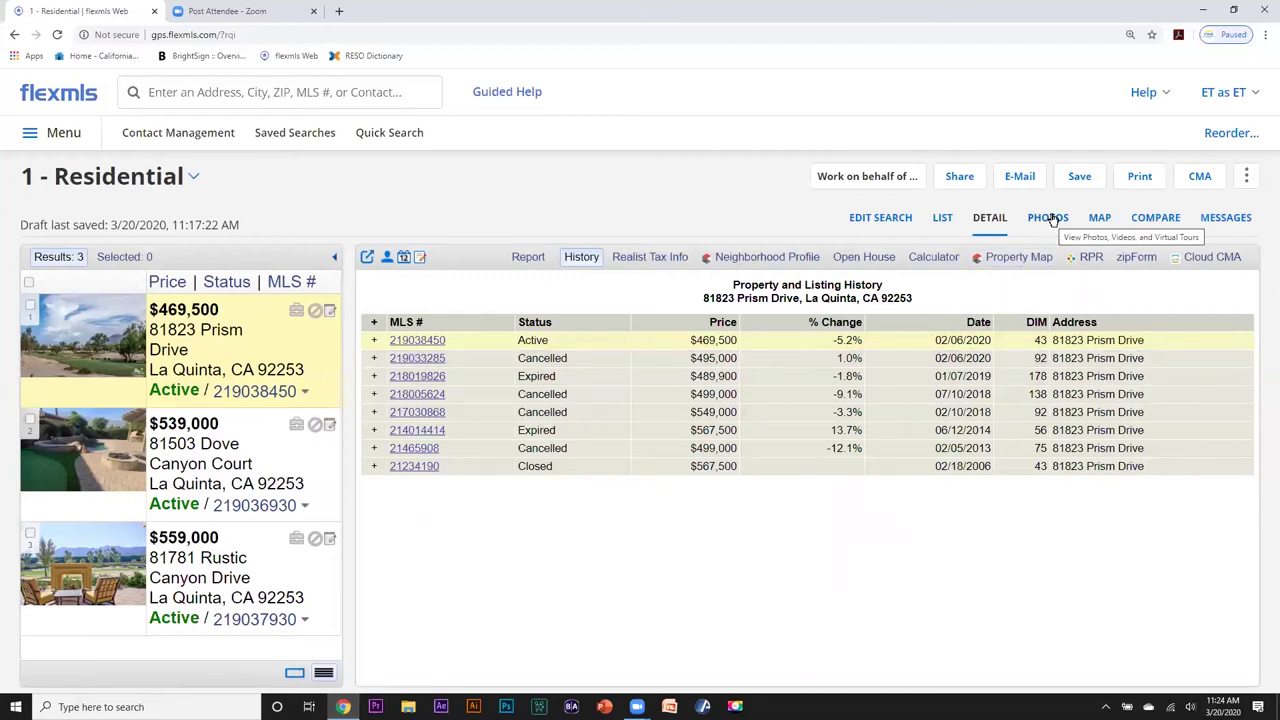
left_click(1050, 218)
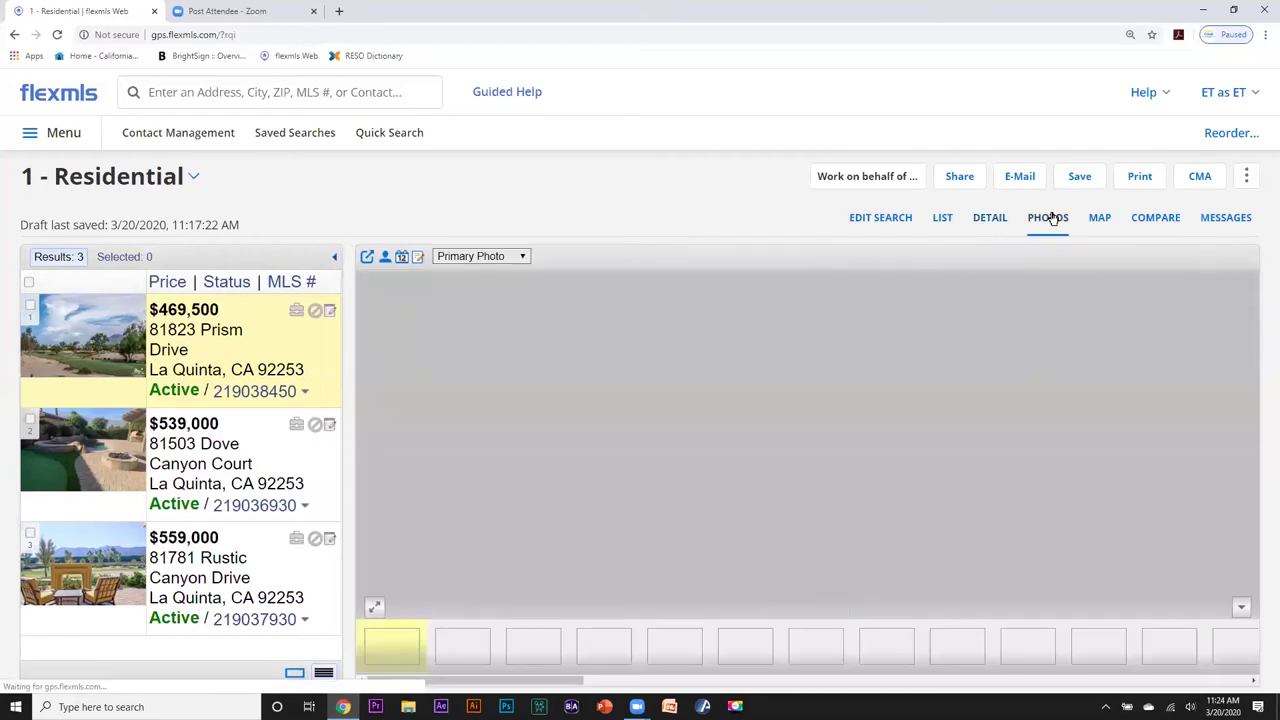
Browse the photos of Dove Canyon Court and Rustic Canyon Drive, returning to Prism Drive.
left_click(245, 470)
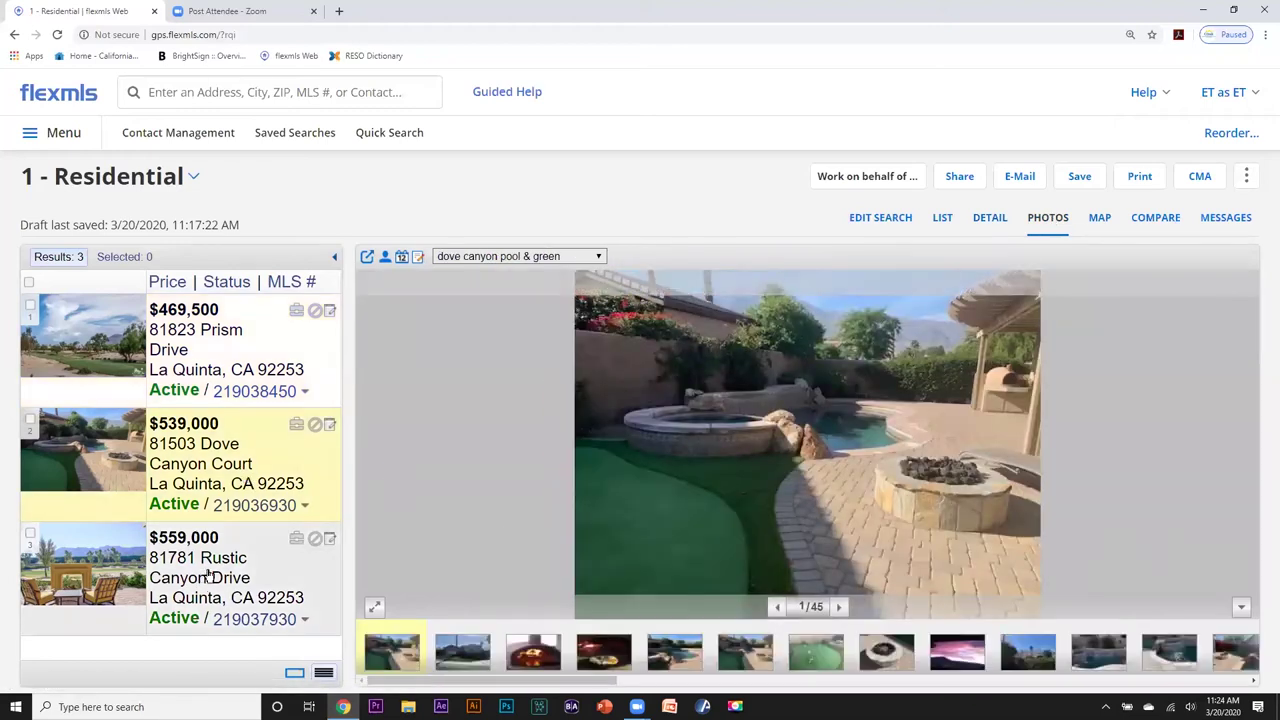
left_click(207, 574)
left_click(209, 462)
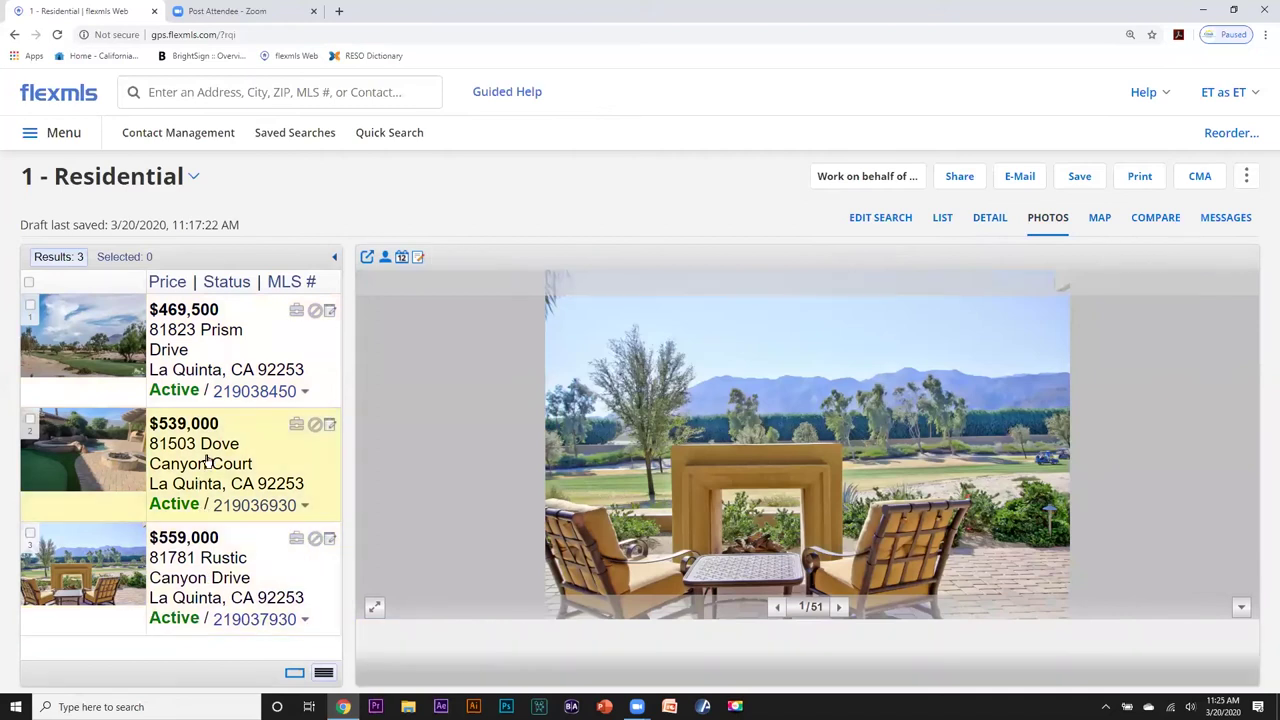
left_click(200, 357)
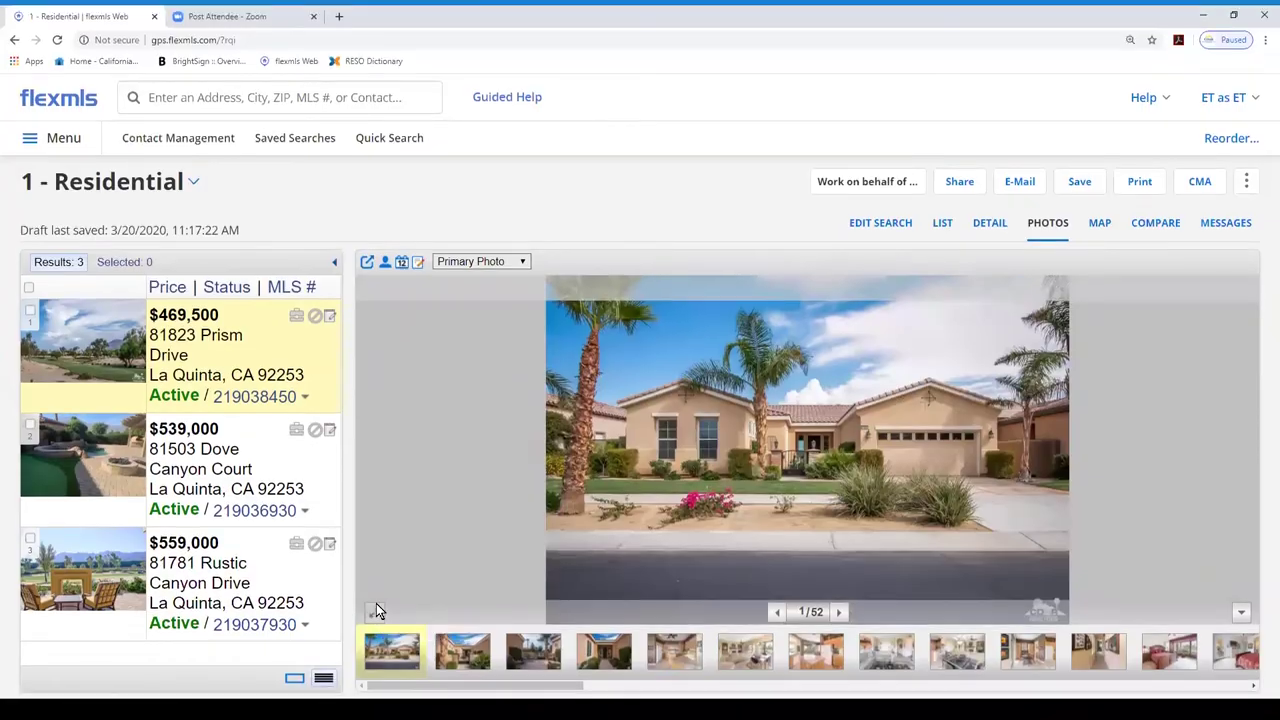
Play Prism Drive's photos full screen, advancing to the kitchen photo before exiting.
left_click(376, 609)
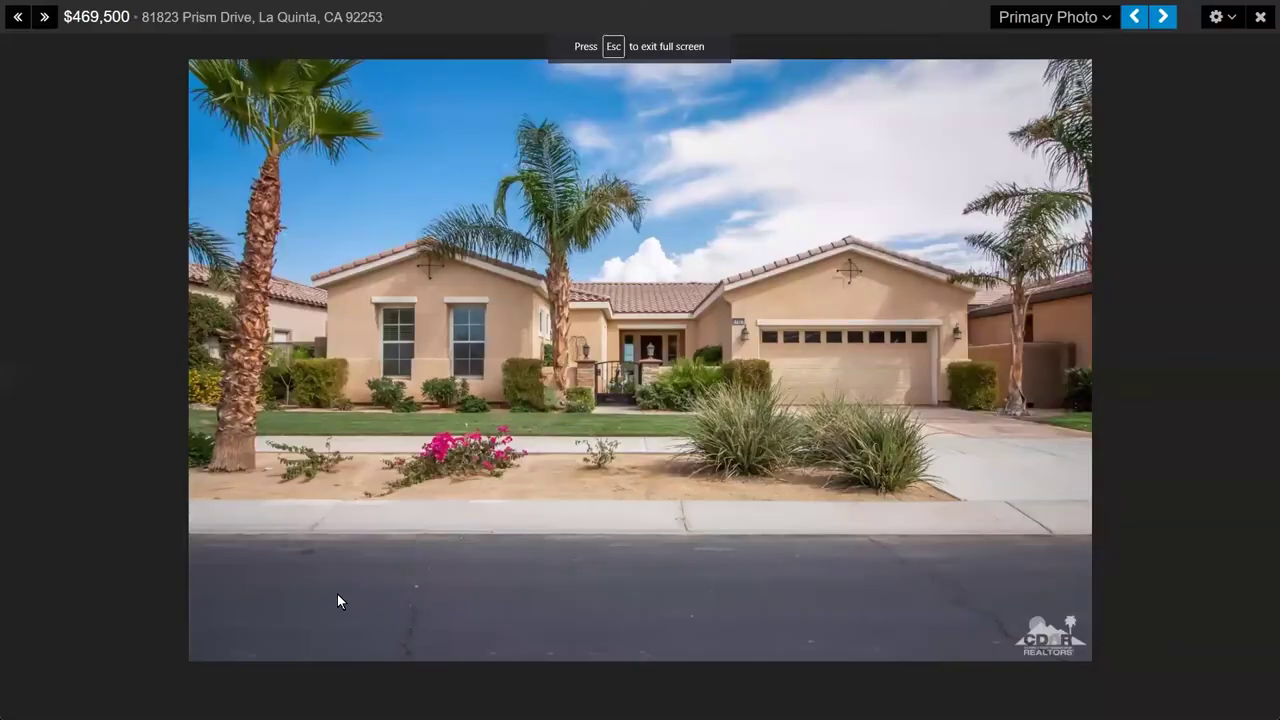
left_click(1164, 18)
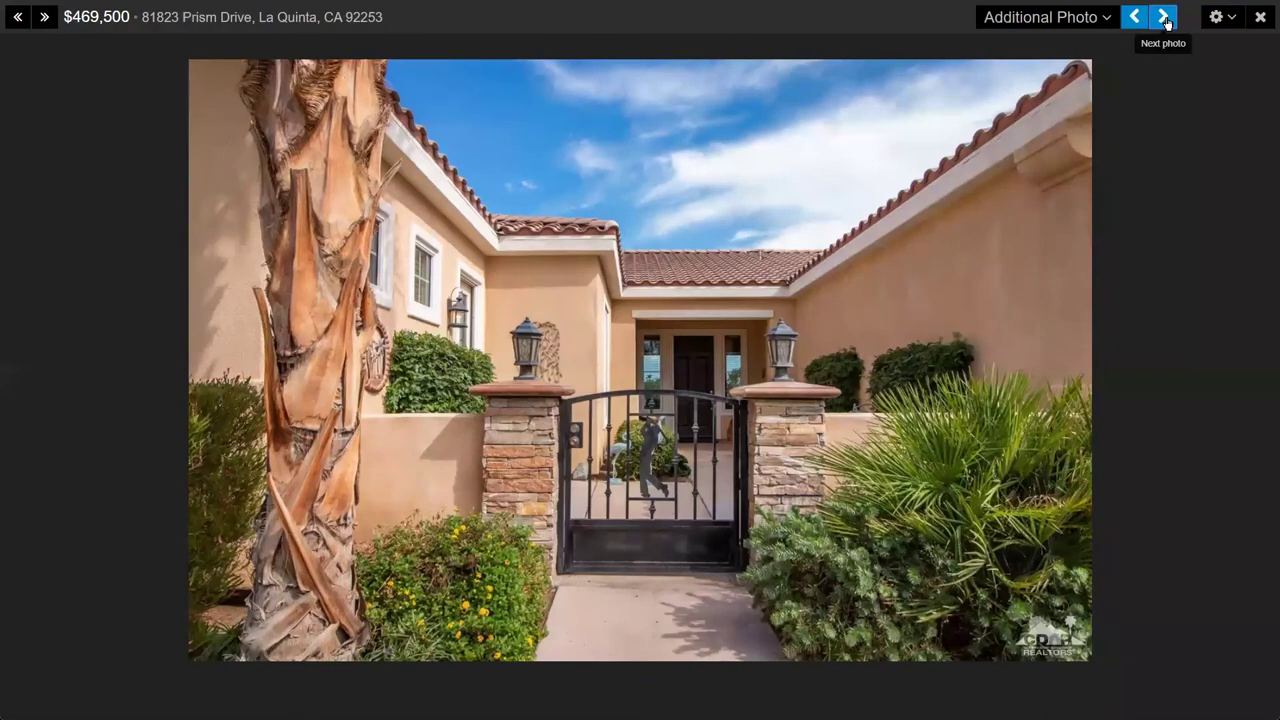
left_click(1164, 18)
left_click(1164, 18)
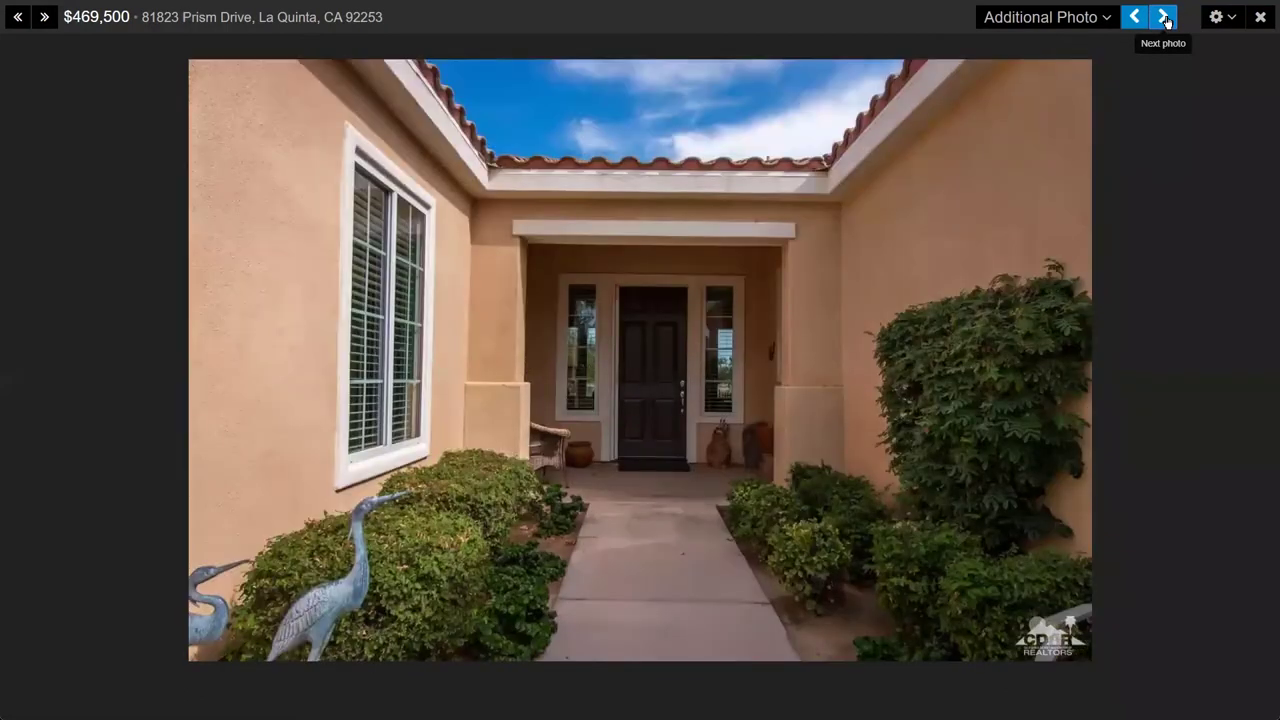
left_click(1164, 18)
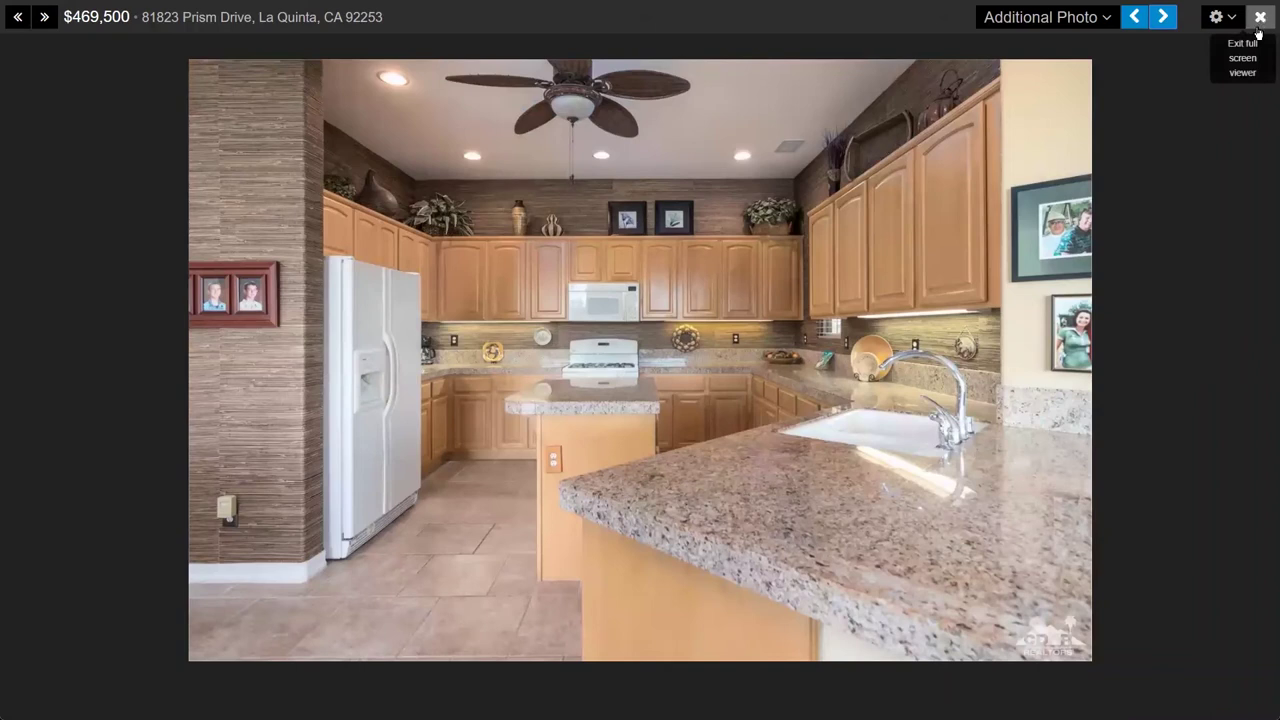
left_click(1262, 18)
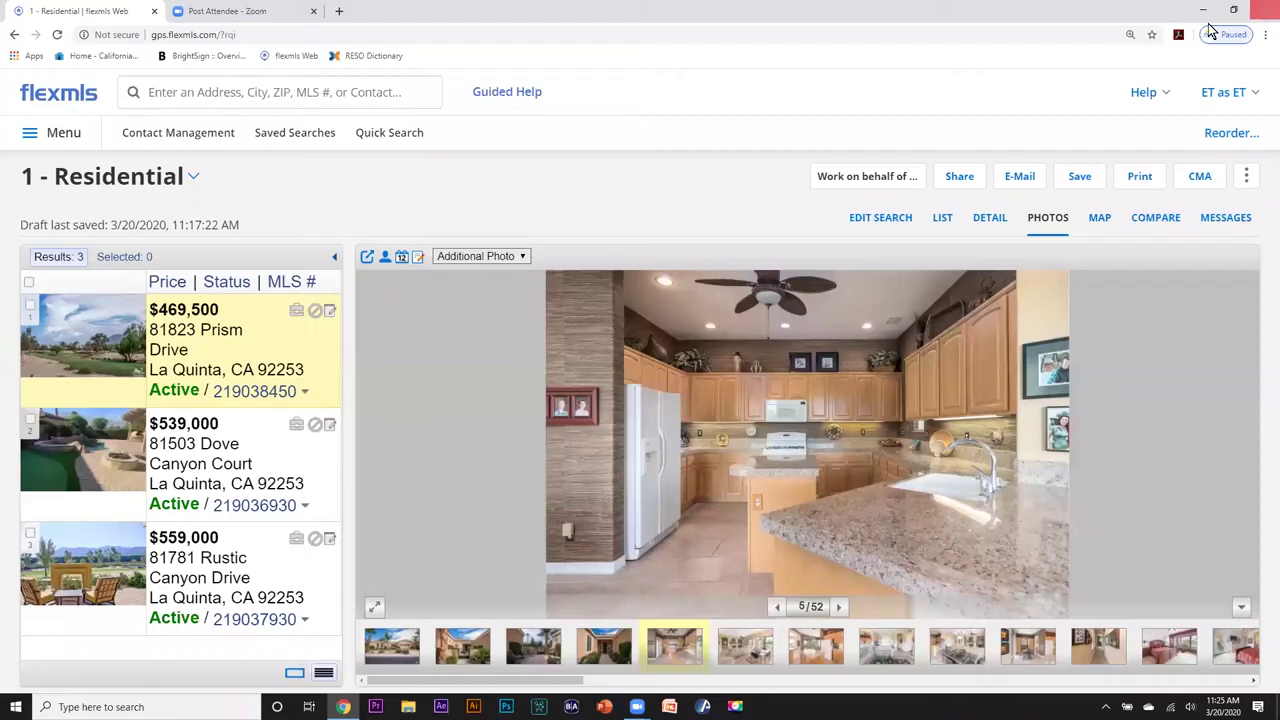
Show Dove Canyon's 45 and Rustic Canyon's 51 photos, then switch to the MAP tab.
left_click(235, 457)
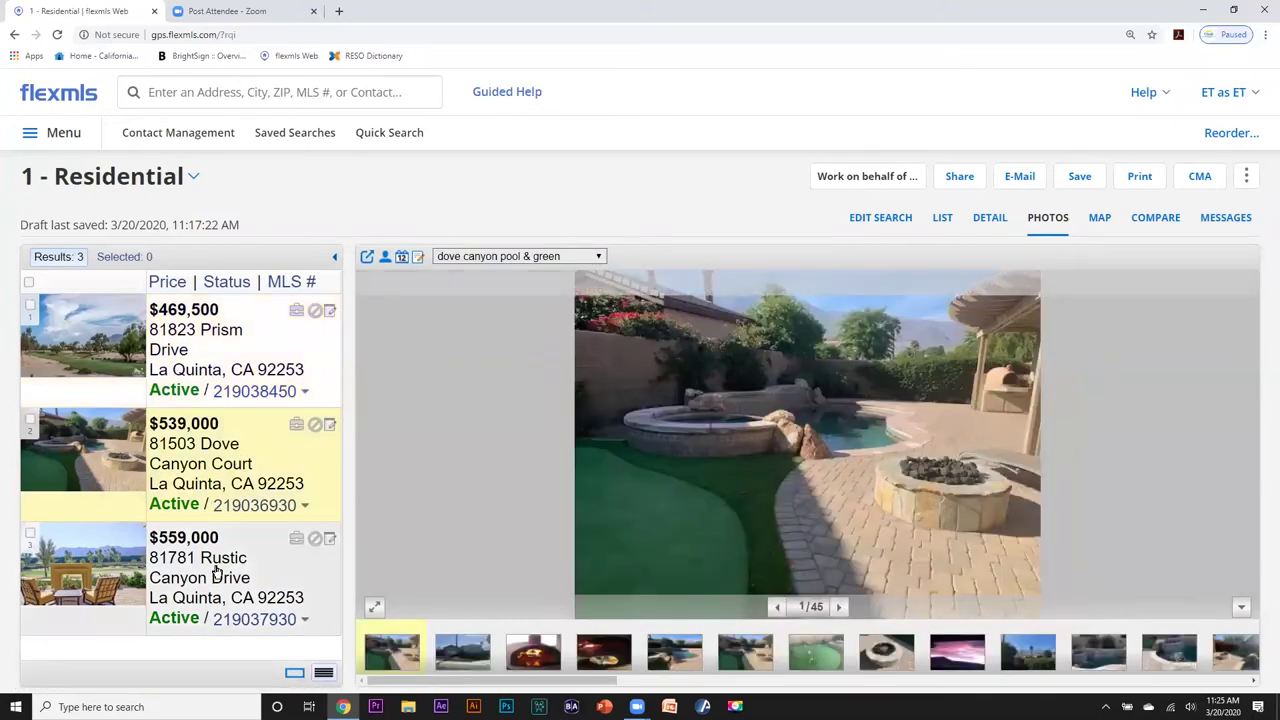
left_click(215, 572)
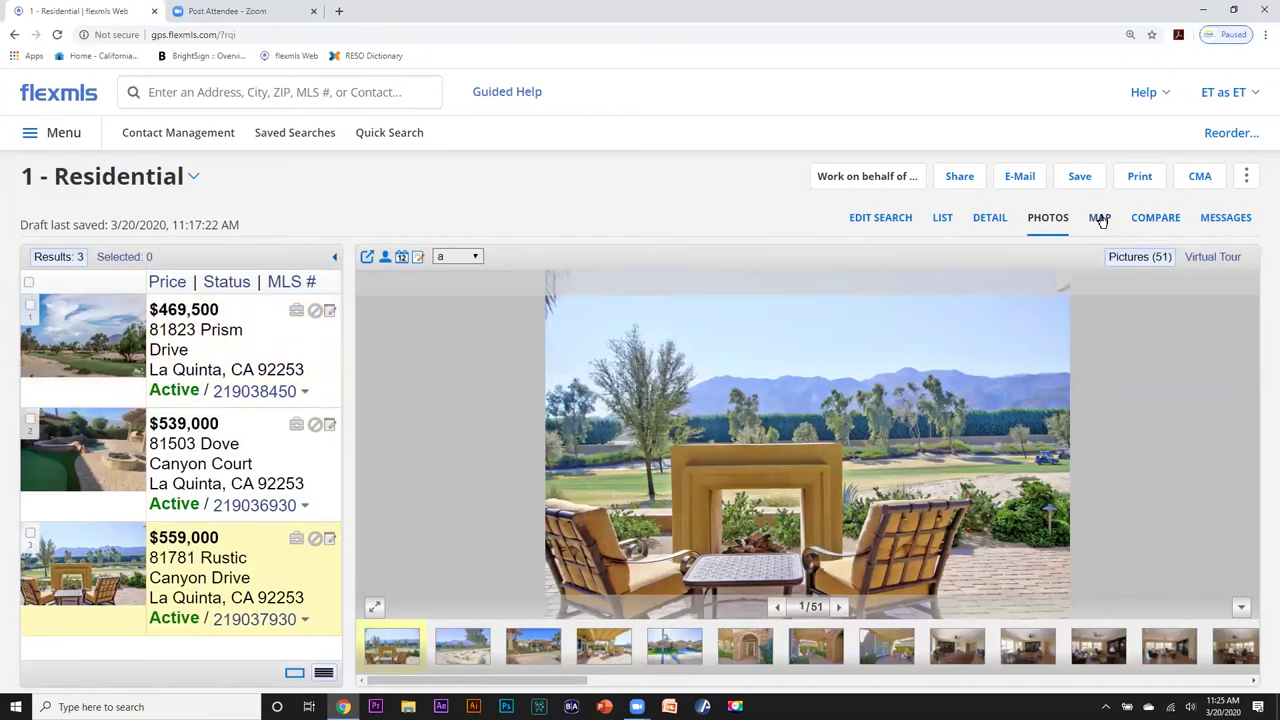
left_click(1100, 218)
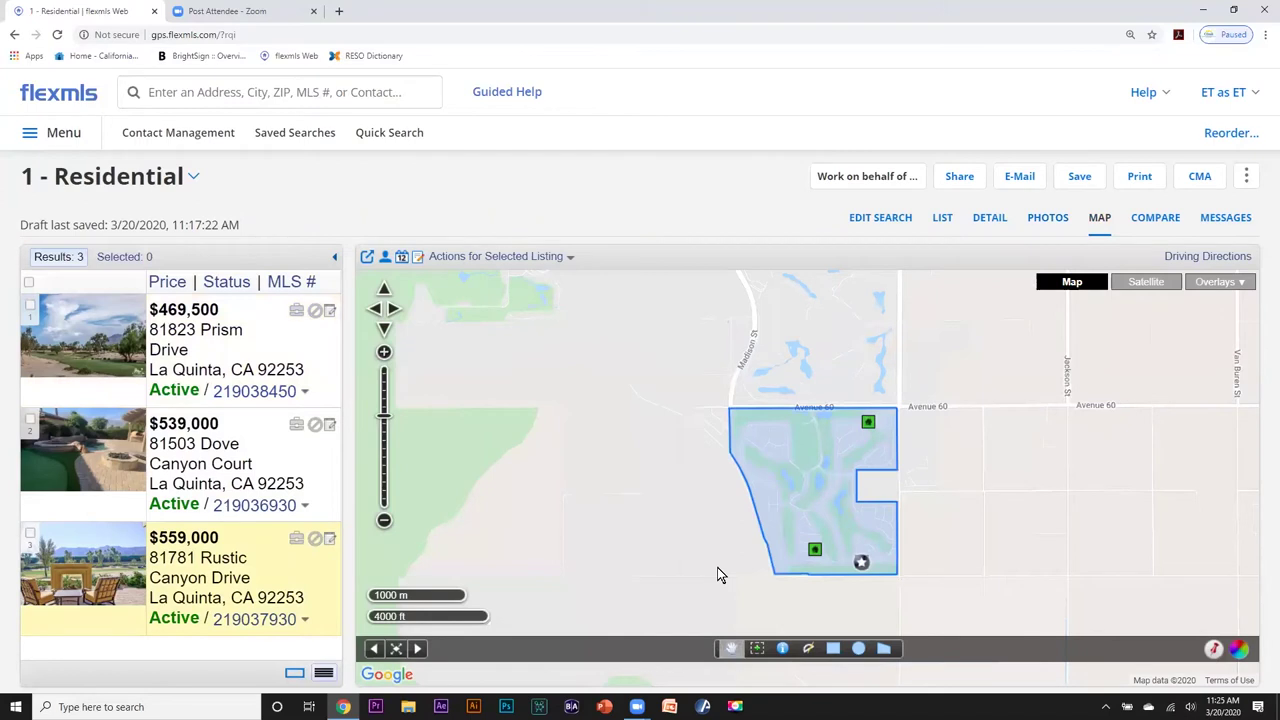
Mark Prism Drive on the map, zoom into the search area, and switch to satellite imagery.
left_click(245, 334)
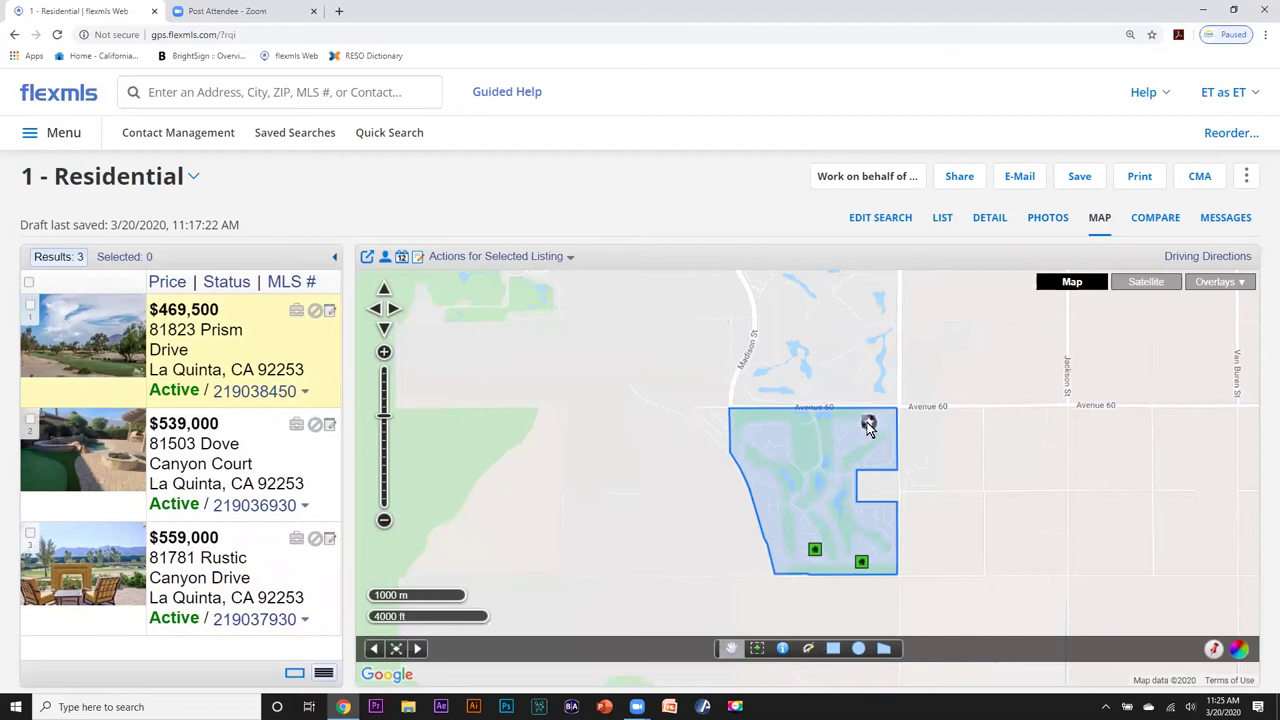
left_click(383, 400)
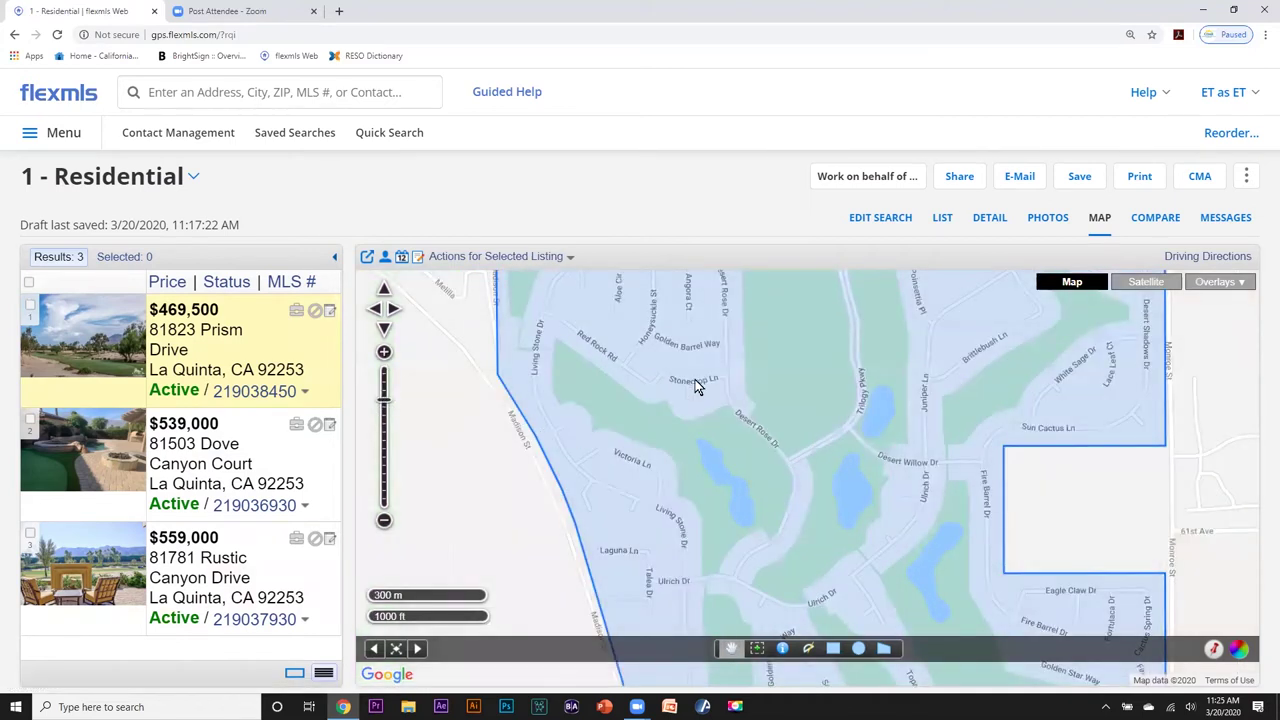
left_click_drag(708, 453, 645, 519)
left_click_drag(767, 402, 733, 432)
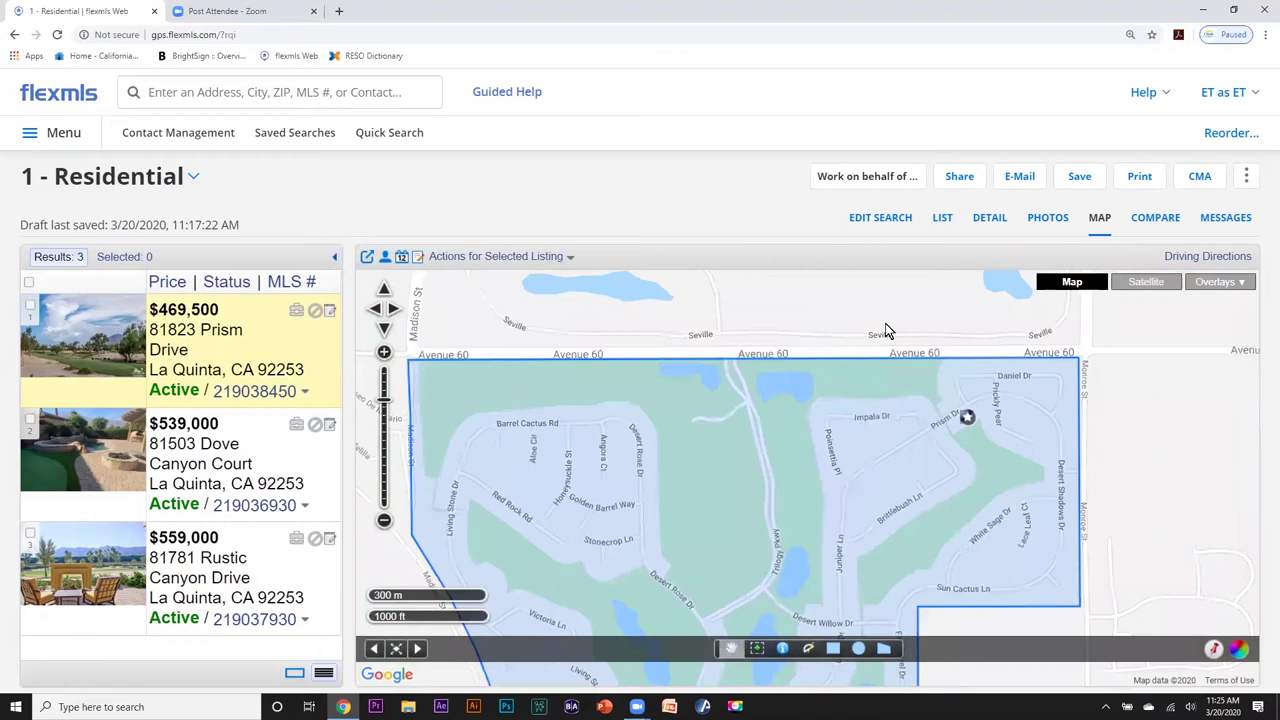
left_click(1148, 283)
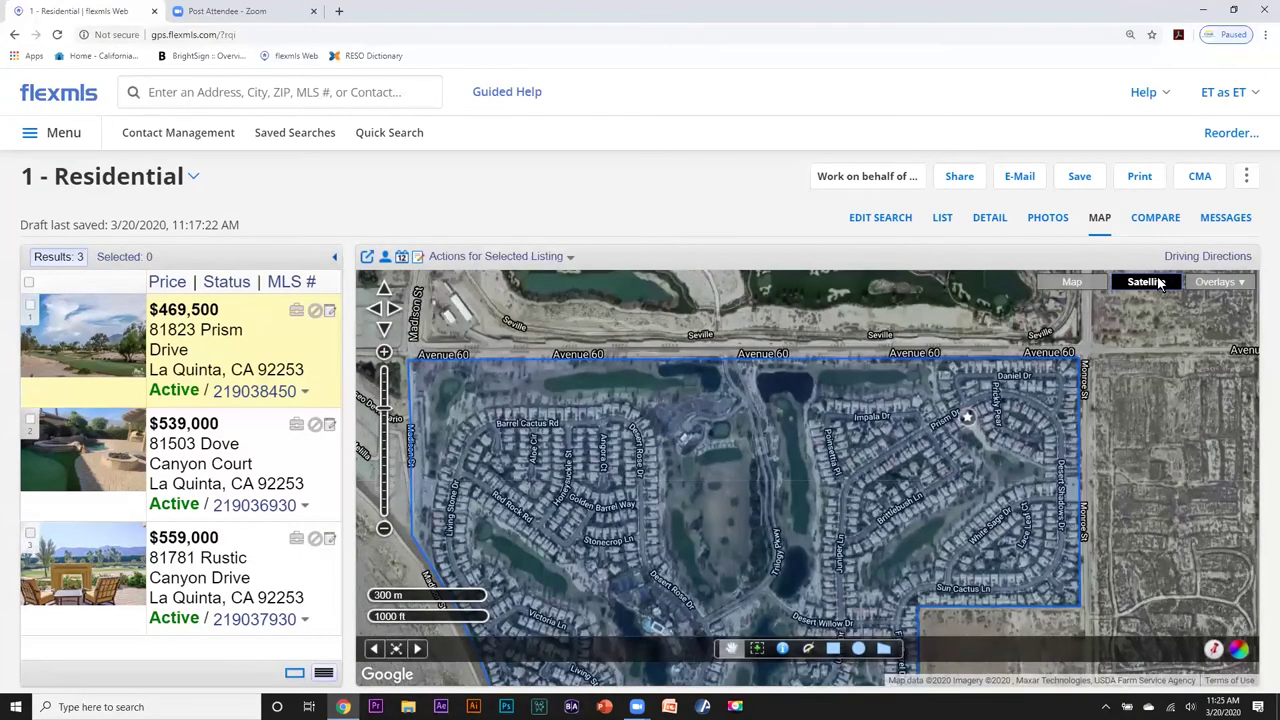
Zoom and pan to centre Prism Drive's marker, opening and closing its info card.
scroll(777, 485, "up", 2)
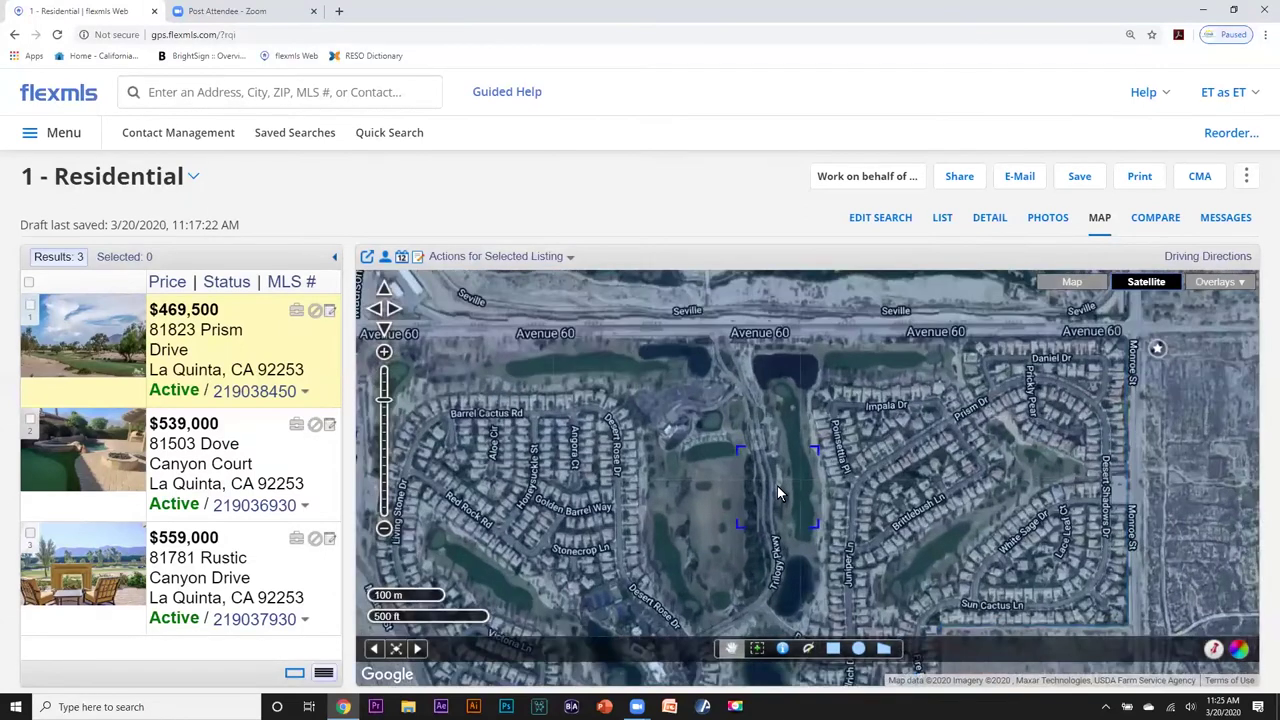
left_click_drag(955, 401, 761, 511)
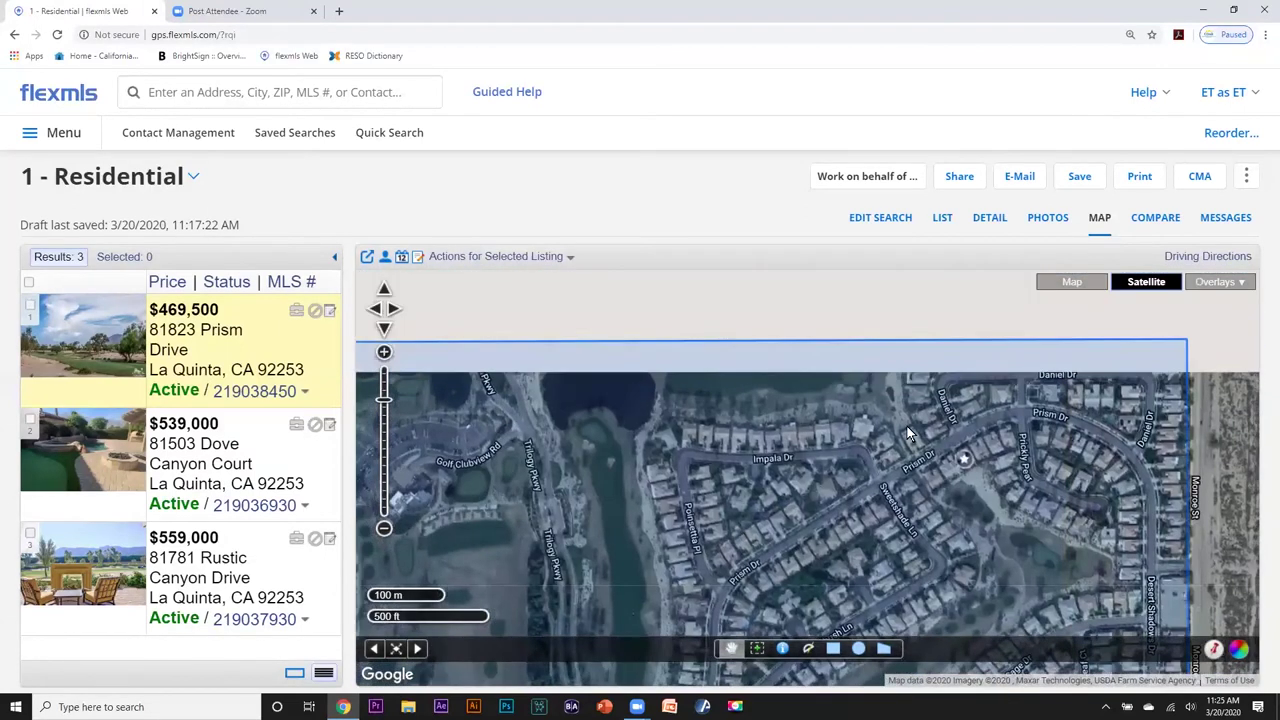
scroll(913, 456, "up", 2)
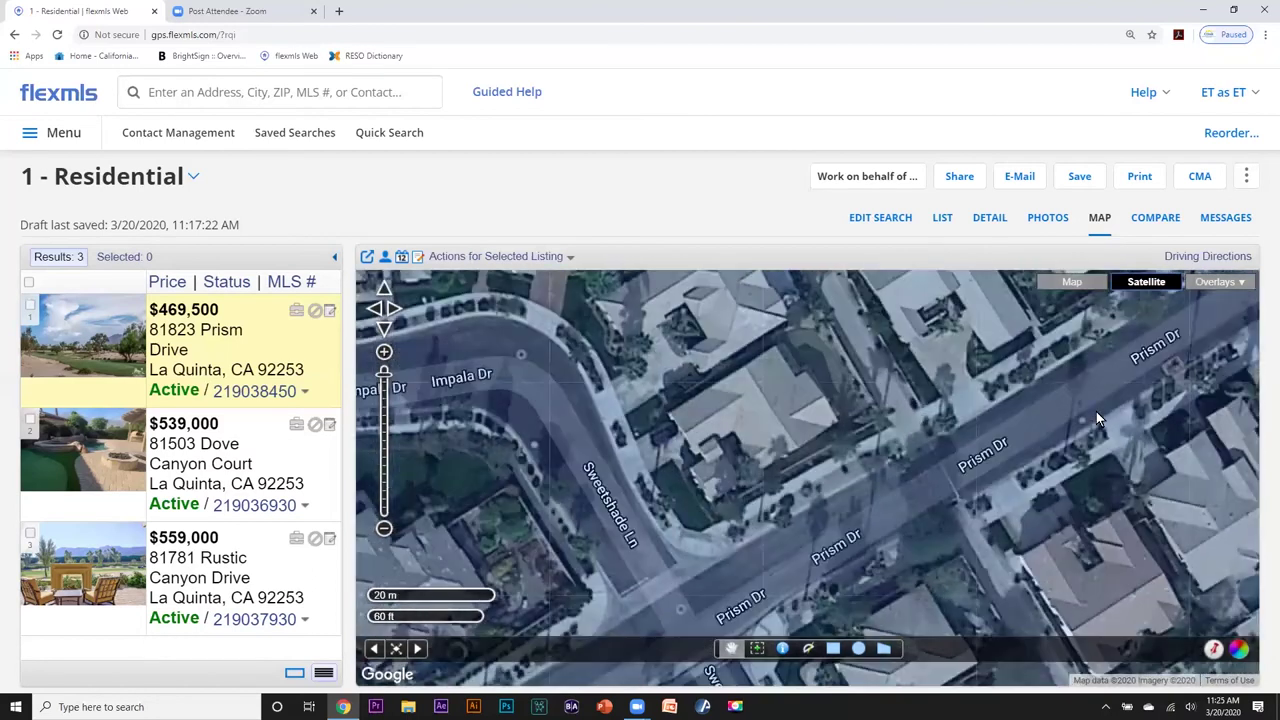
mouse_move(1096, 411)
left_mouse_down()
mouse_move(729, 441)
mouse_move(845, 436)
mouse_move(781, 412)
left_mouse_up()
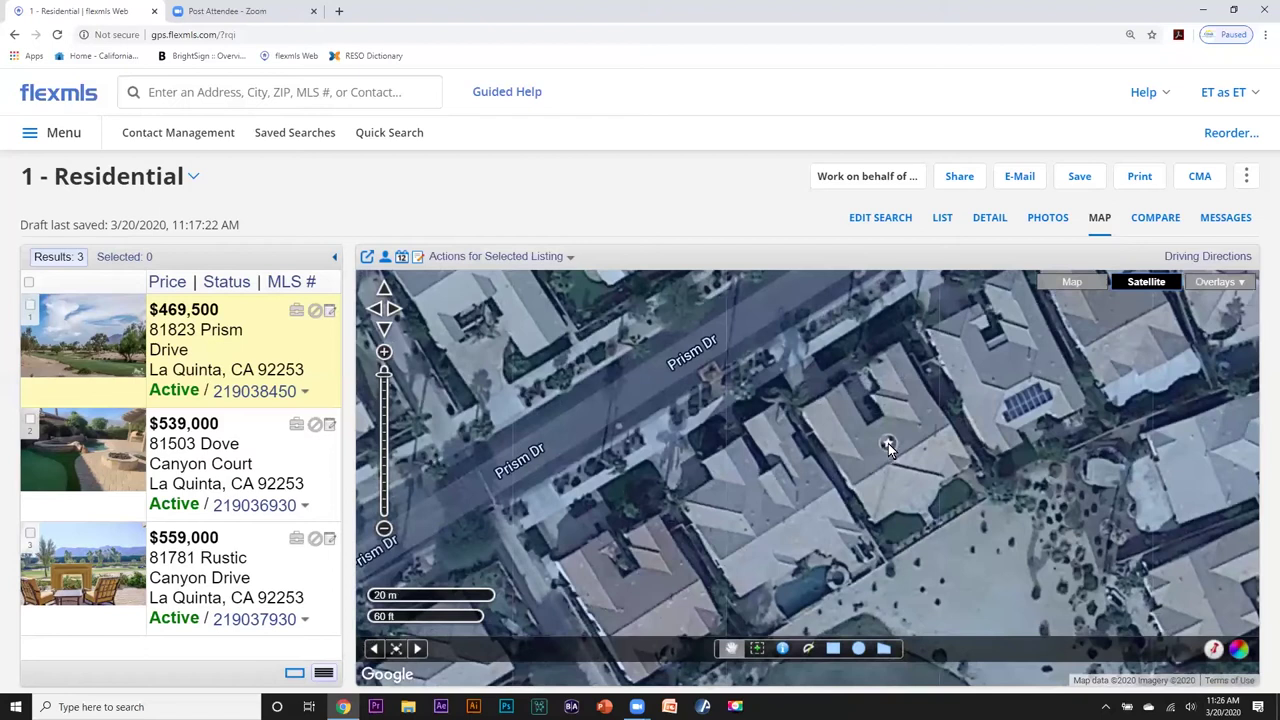
left_click(888, 445)
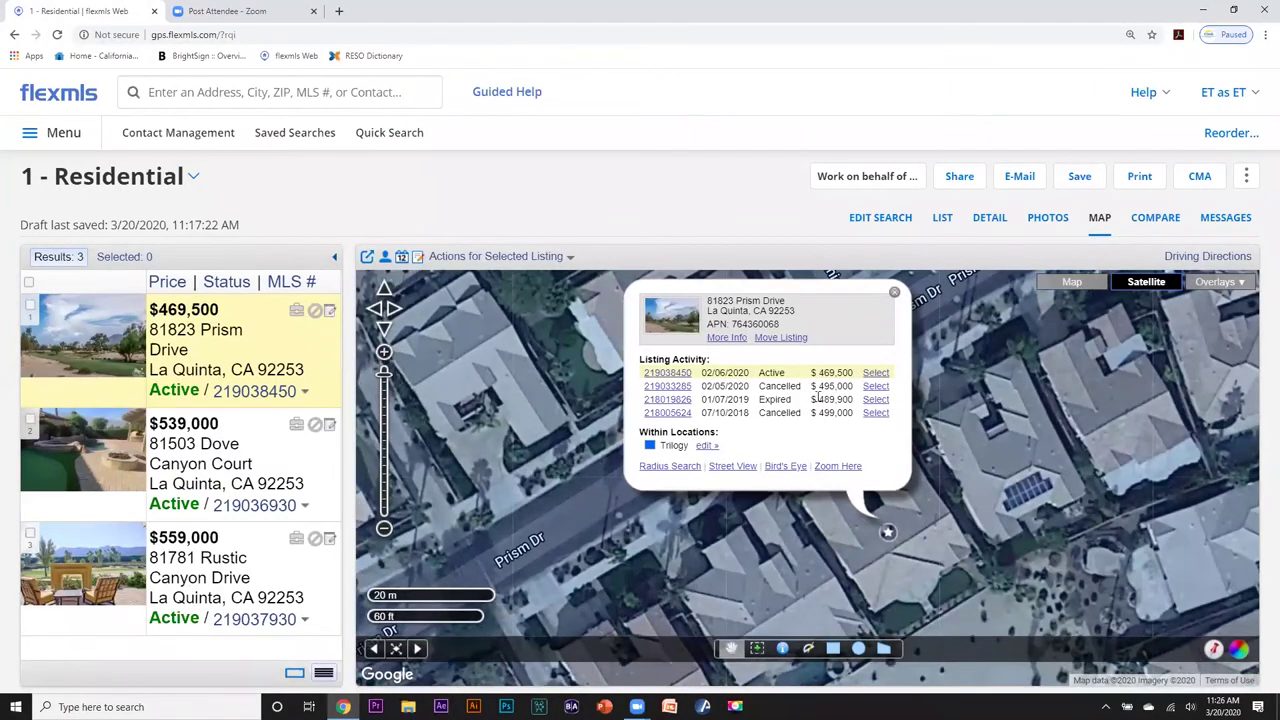
left_click(893, 294)
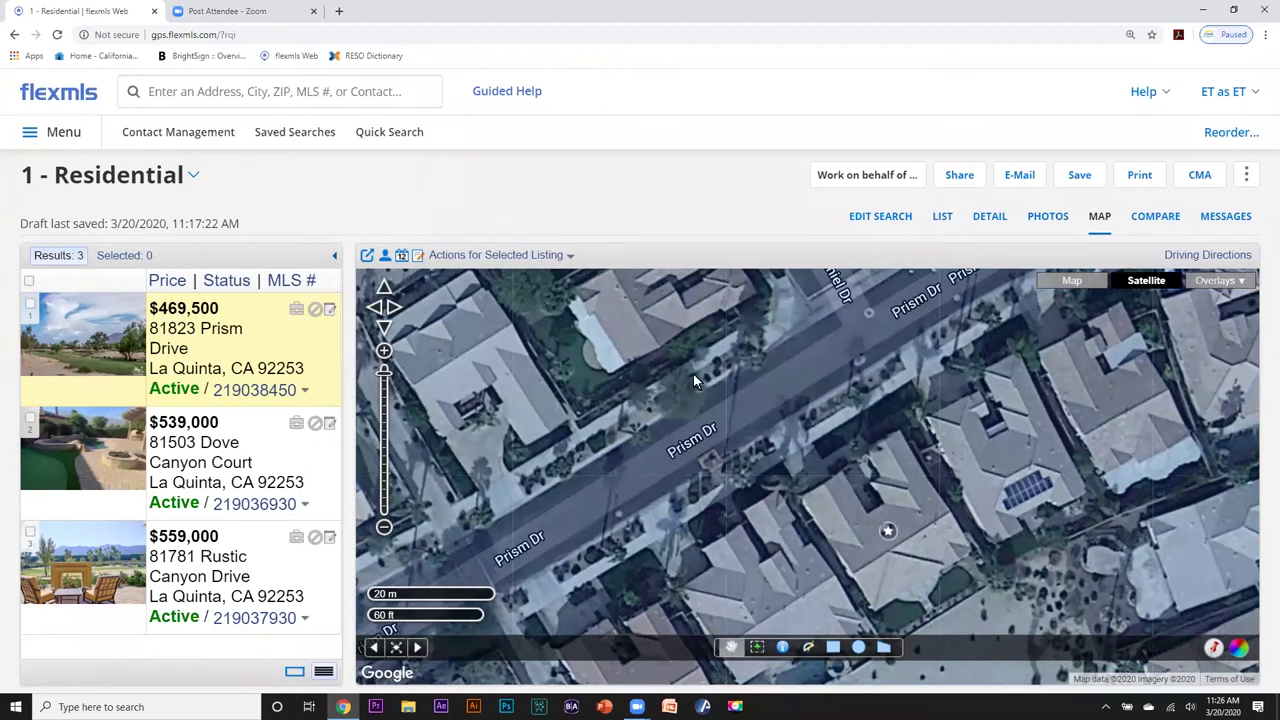
Zoom out to about 1000 m scale until the outlined Trilogy search area shows.
scroll(683, 425, "down", 2)
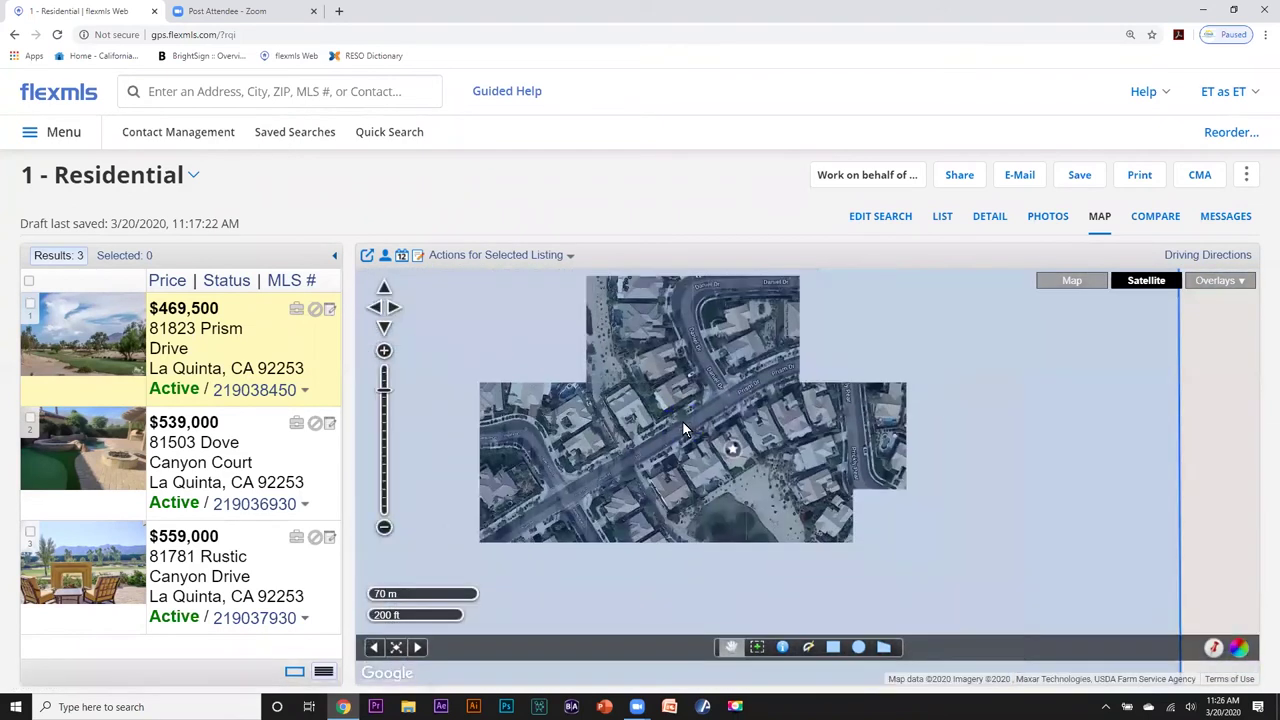
scroll(690, 425, "down", 1)
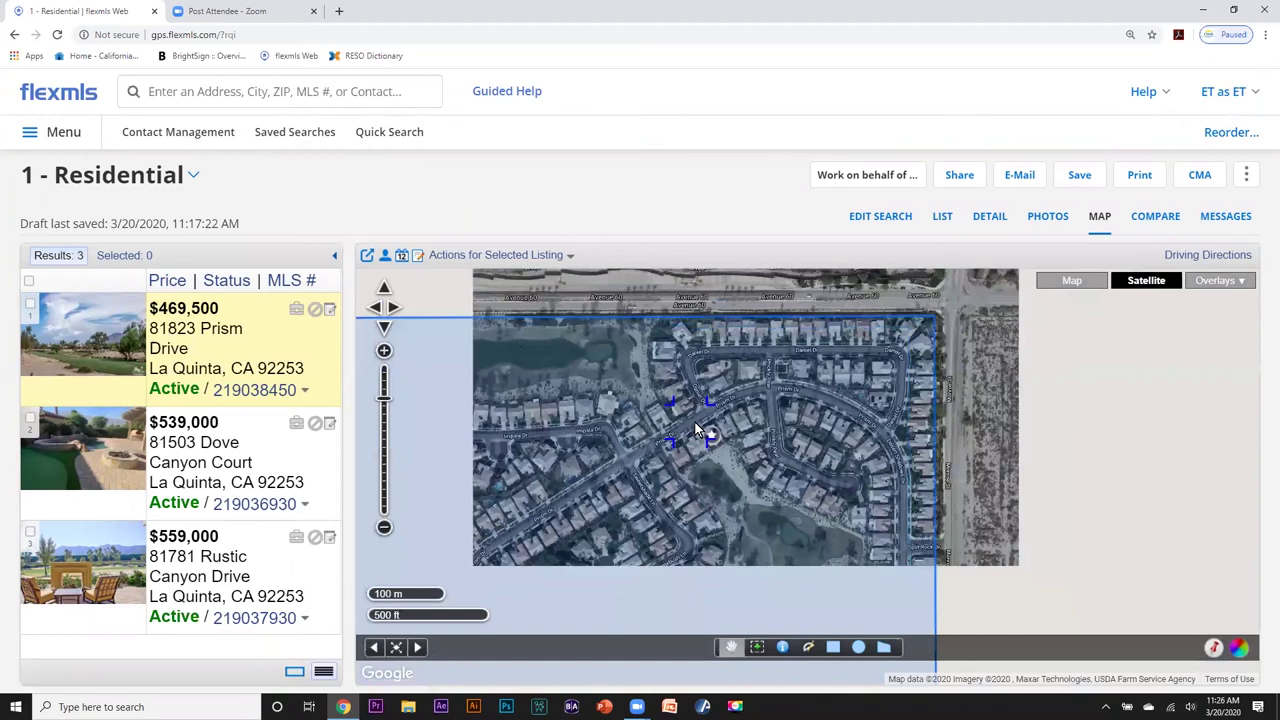
scroll(695, 422, "down", 1)
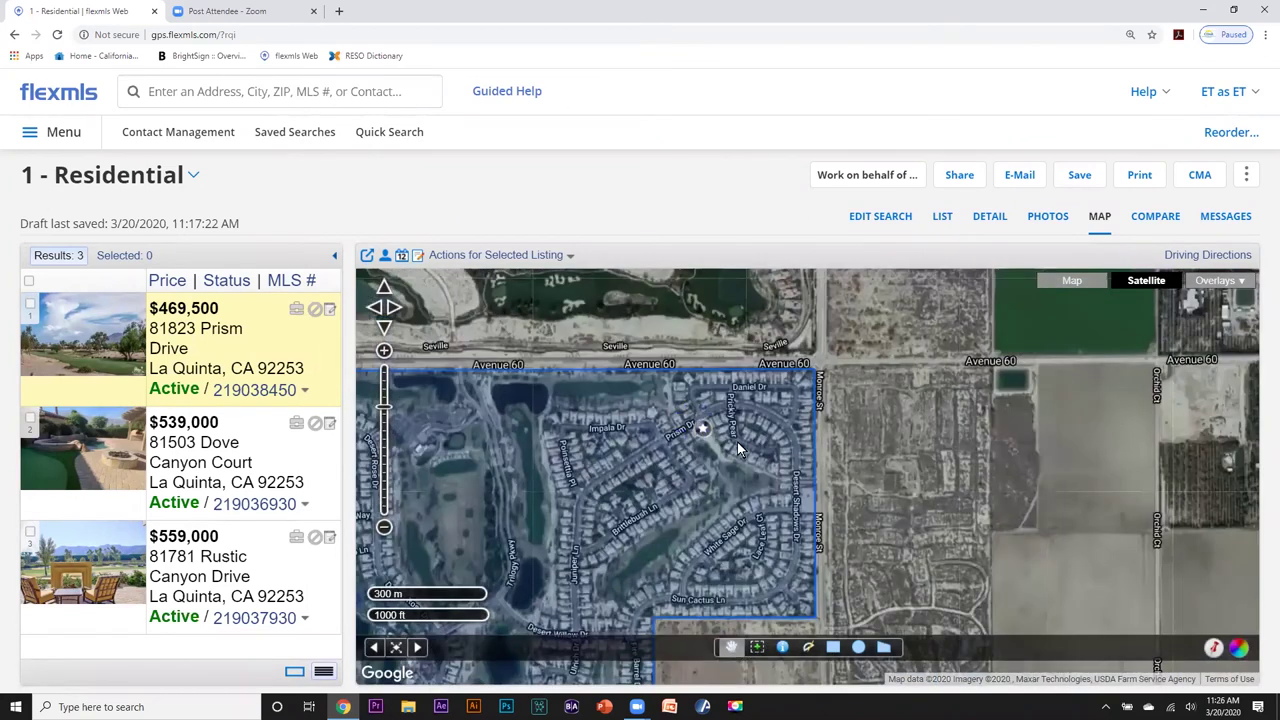
left_click_drag(624, 524, 754, 413)
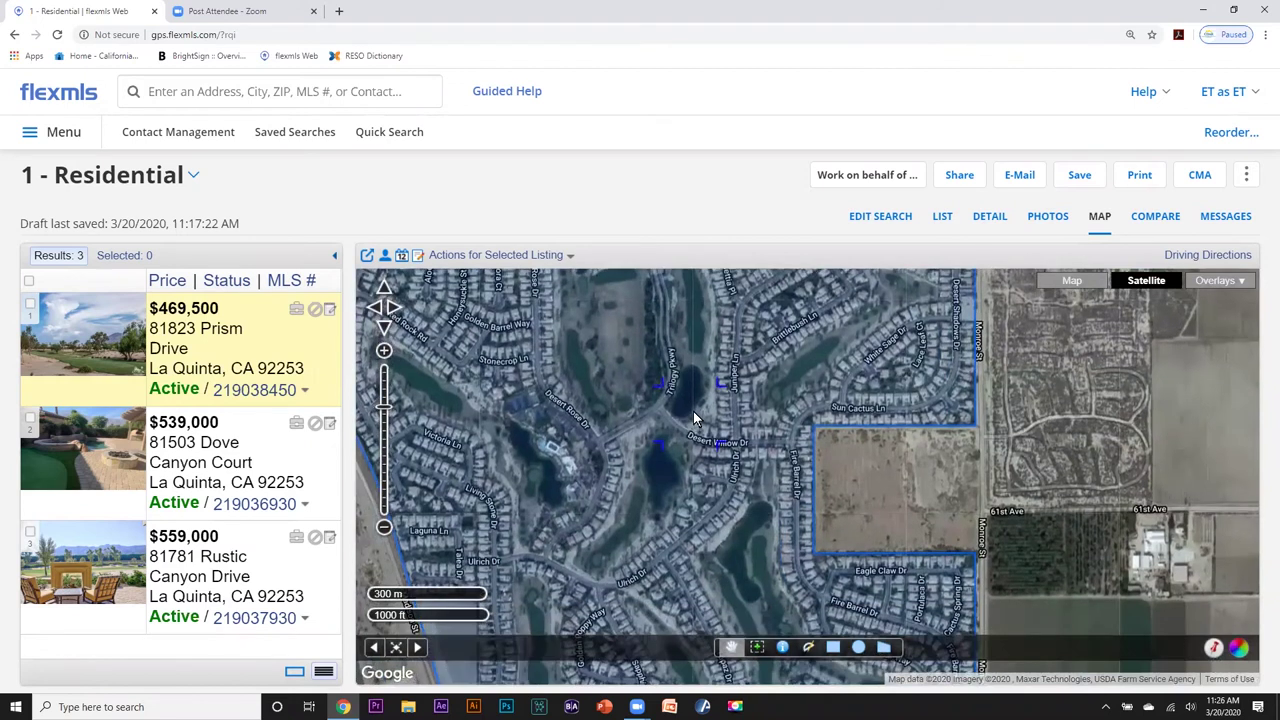
scroll(684, 414, "down", 2)
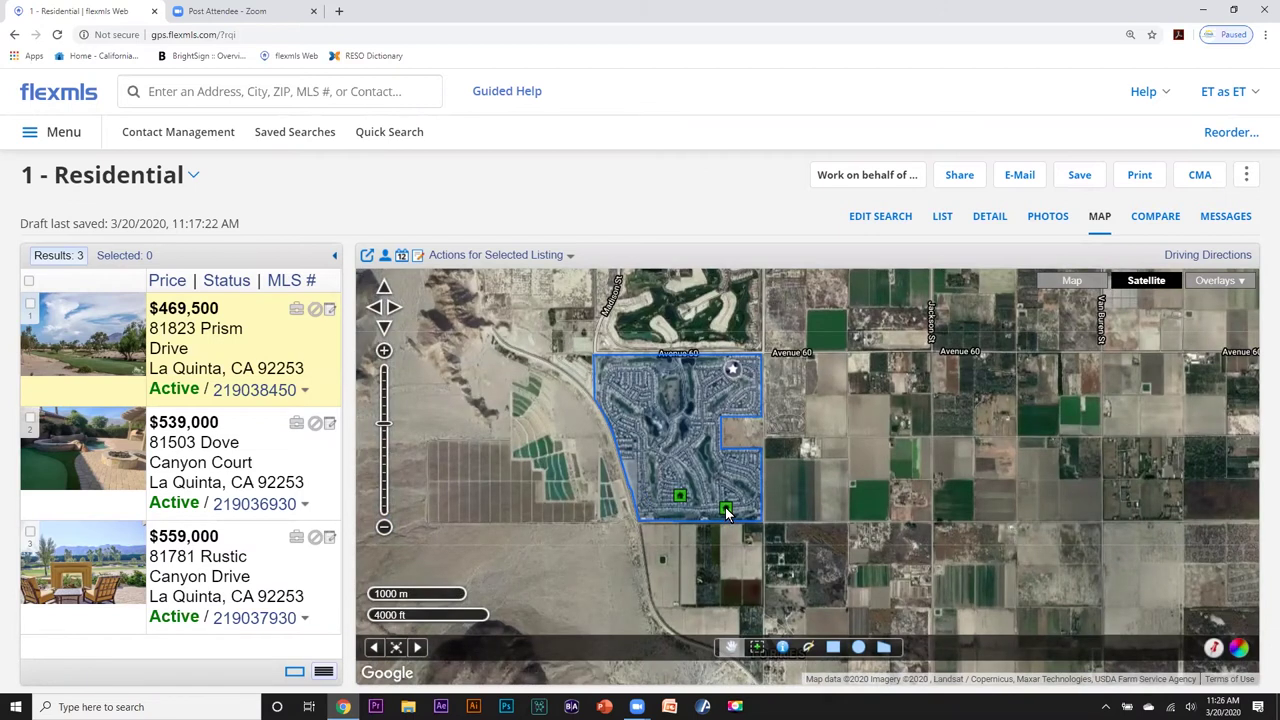
Check Rustic Canyon Drive's popup, then open Prism Drive's popup and tick its checkbox.
left_click(726, 511)
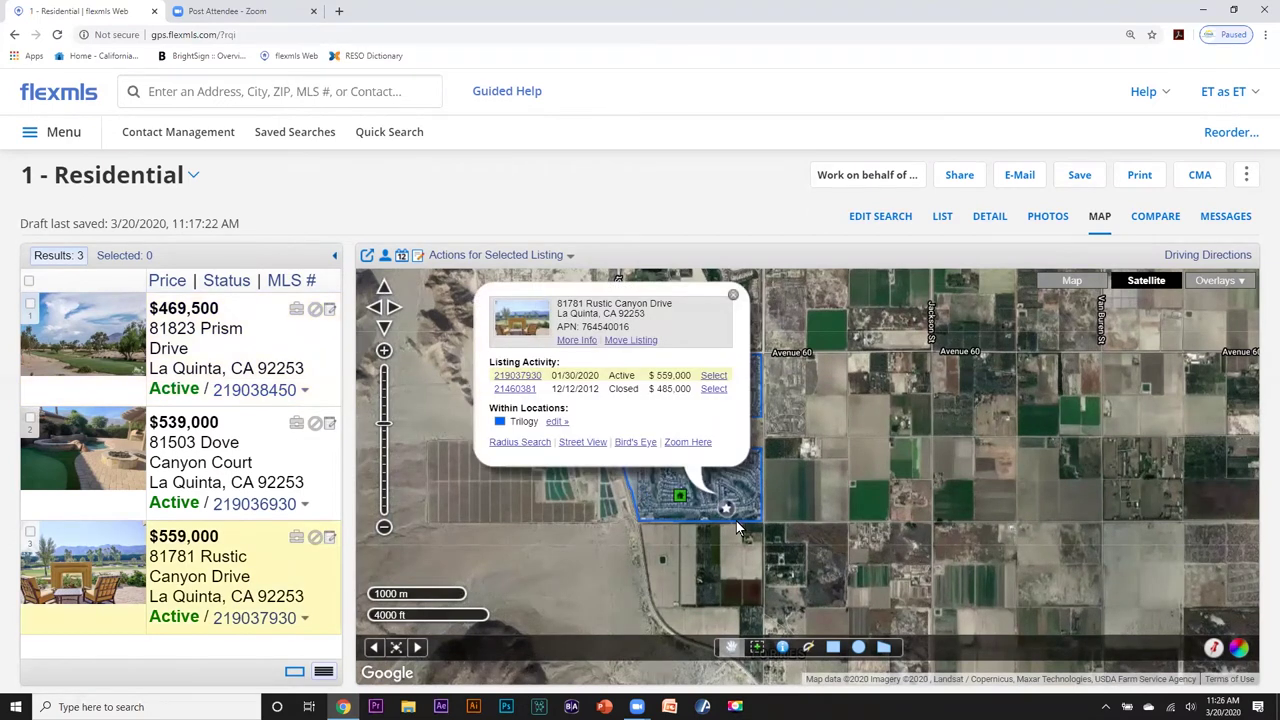
left_click(733, 295)
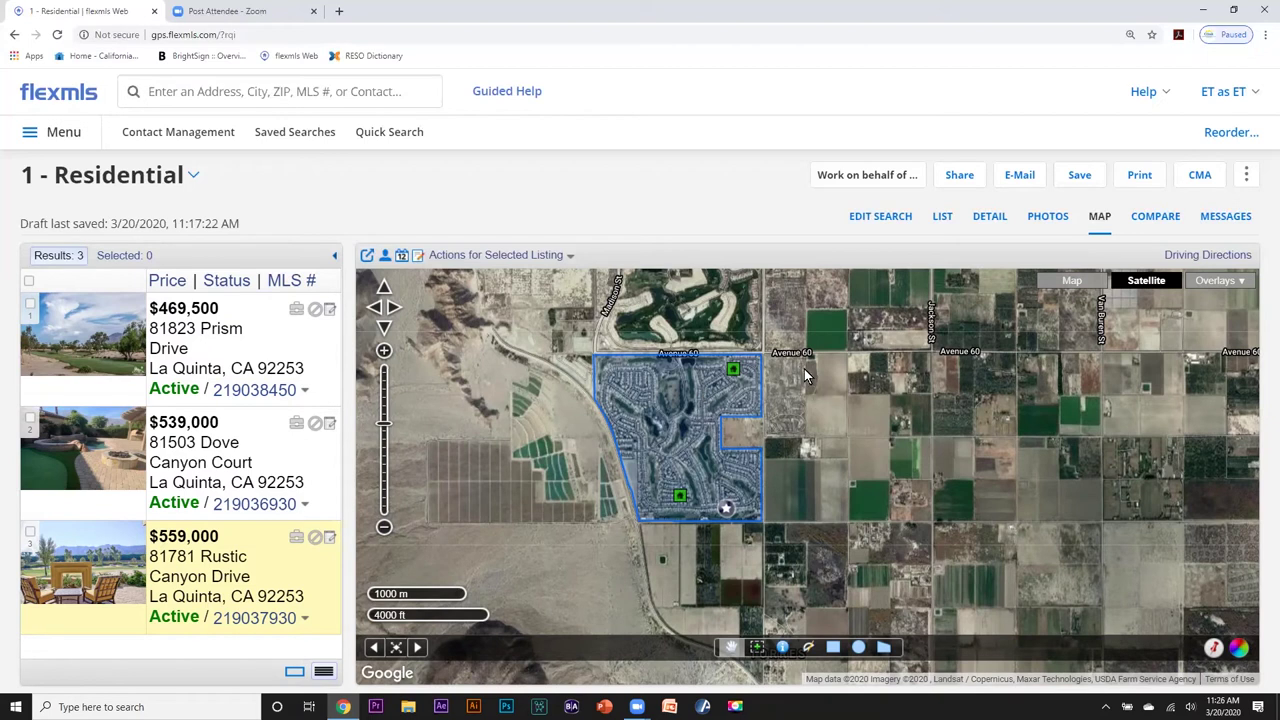
left_click(734, 372)
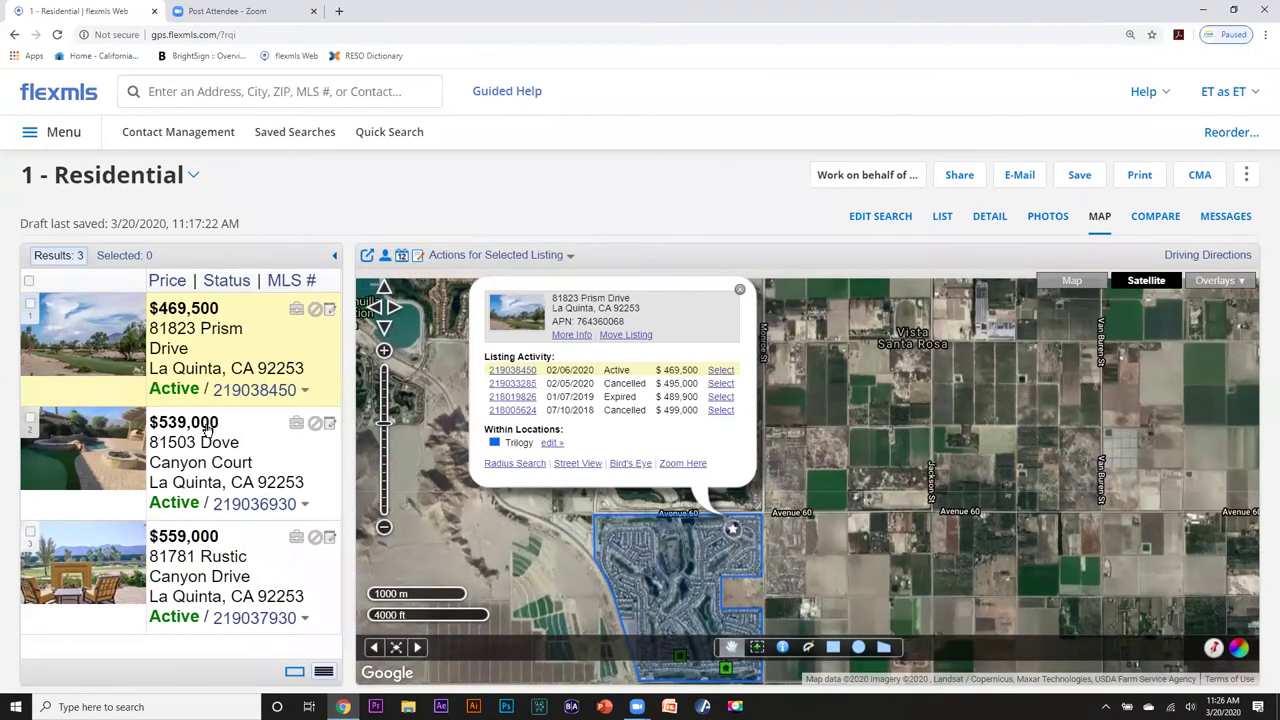
left_click(30, 304)
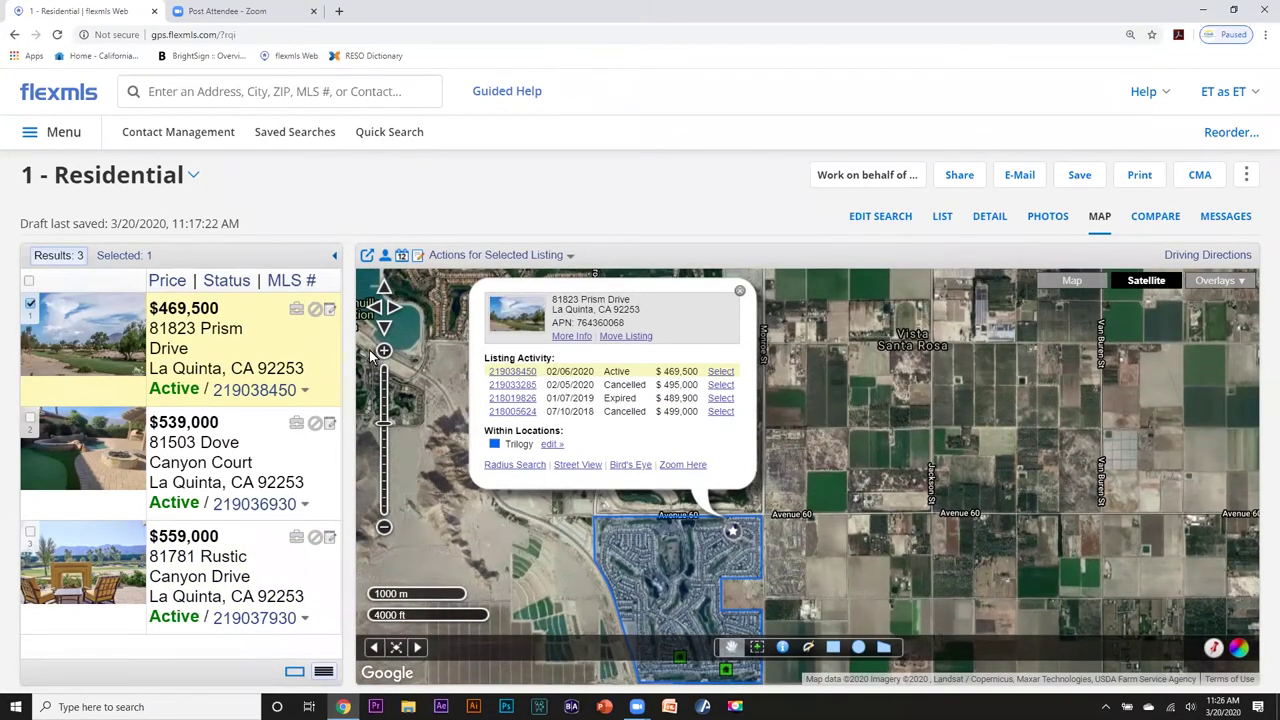
left_click(740, 291)
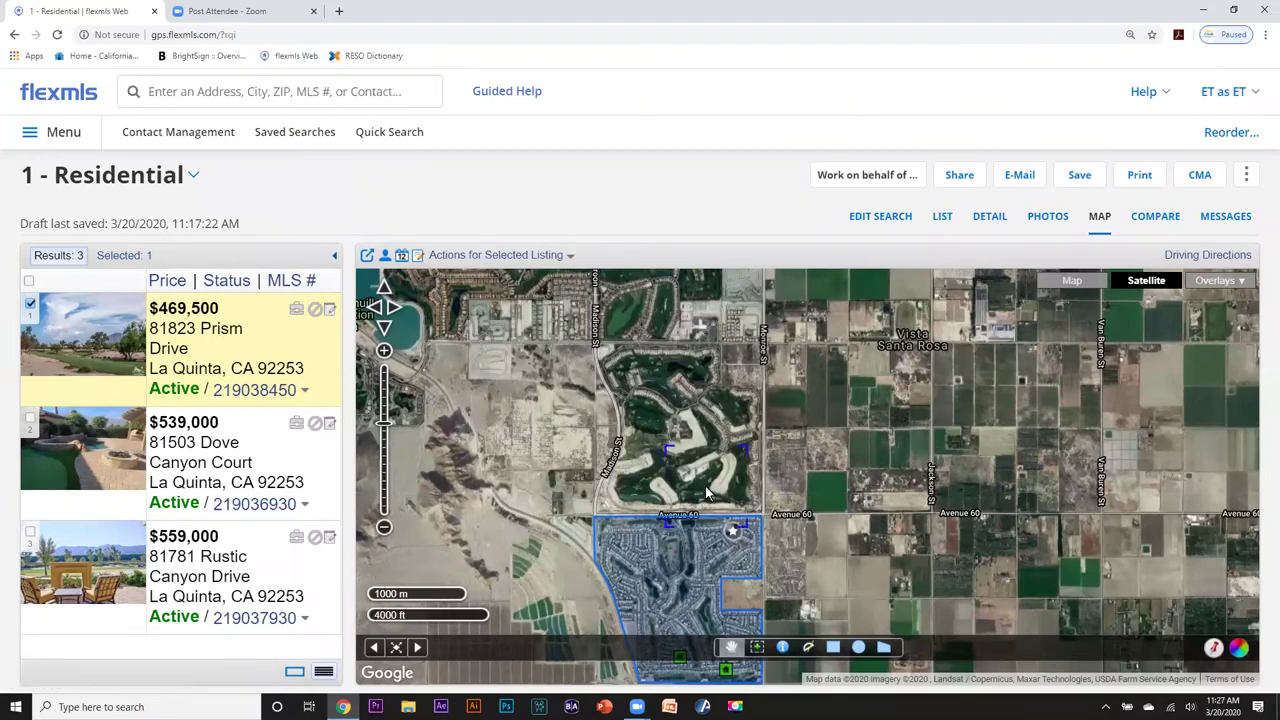
Recentre and zoom the map, checking Dove Canyon Court's details popup along the way.
scroll(705, 492, "down", 3)
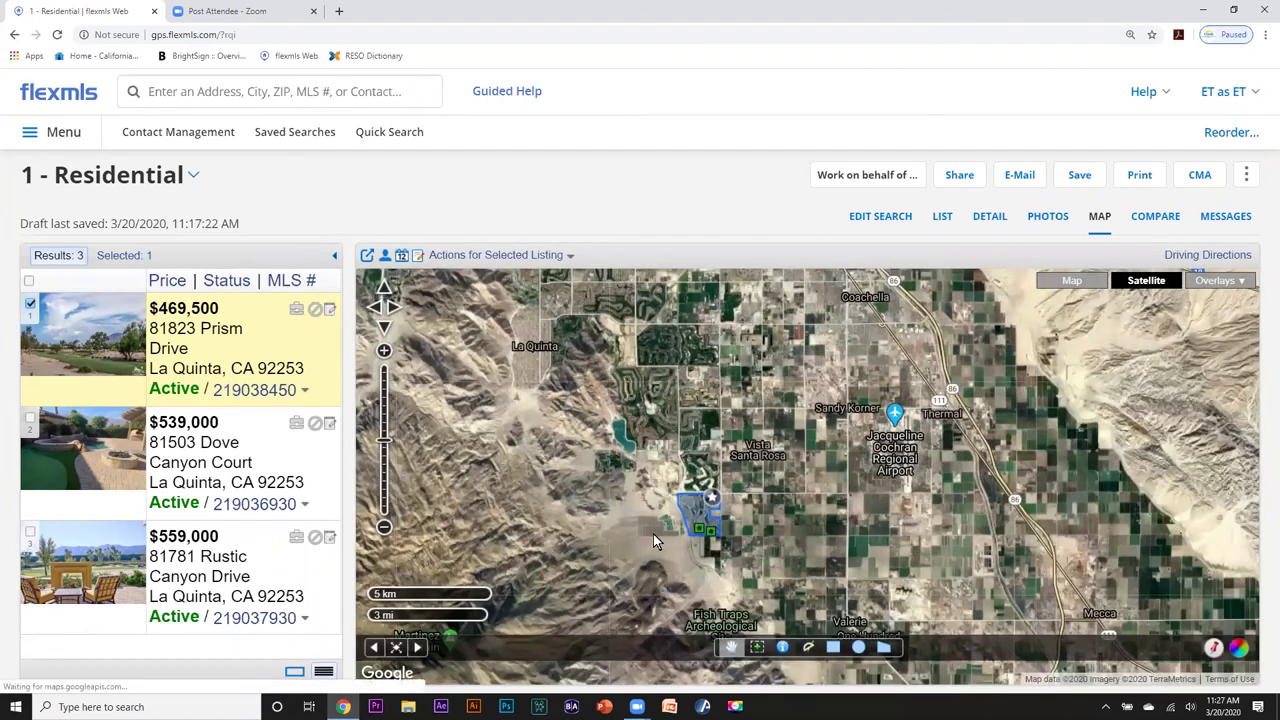
left_click_drag(653, 534, 637, 464)
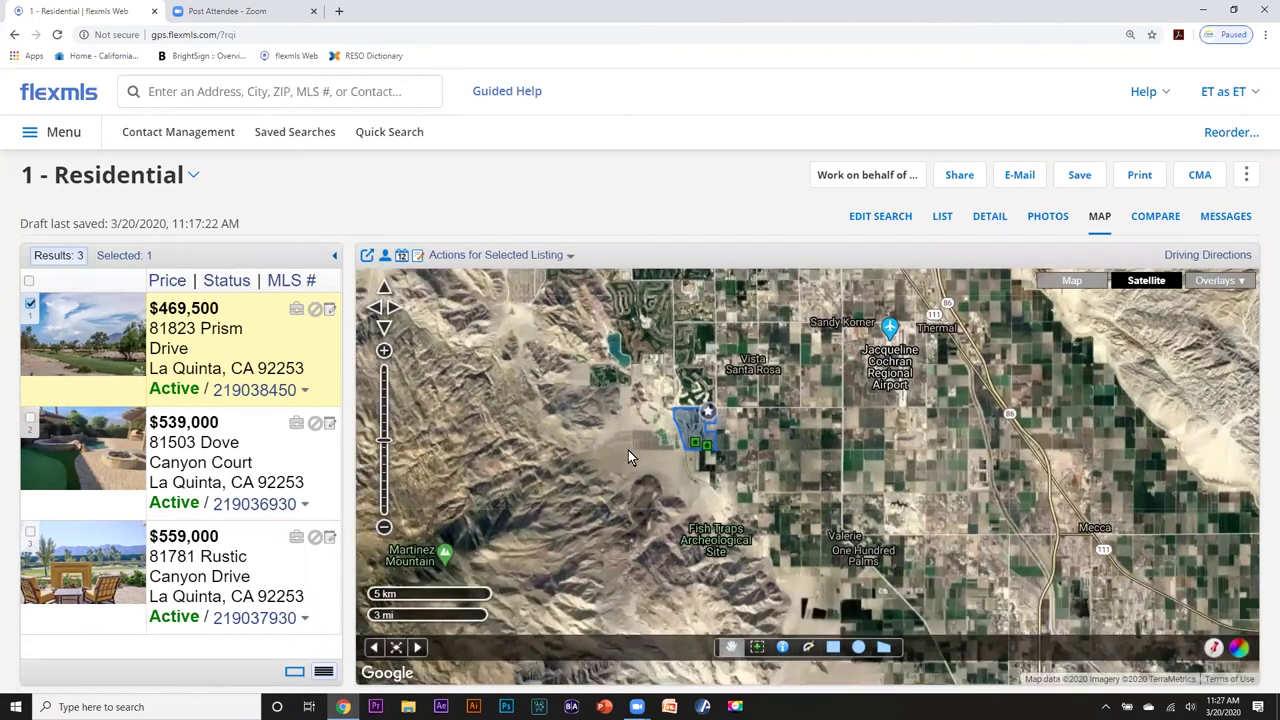
scroll(628, 450, "down", 1)
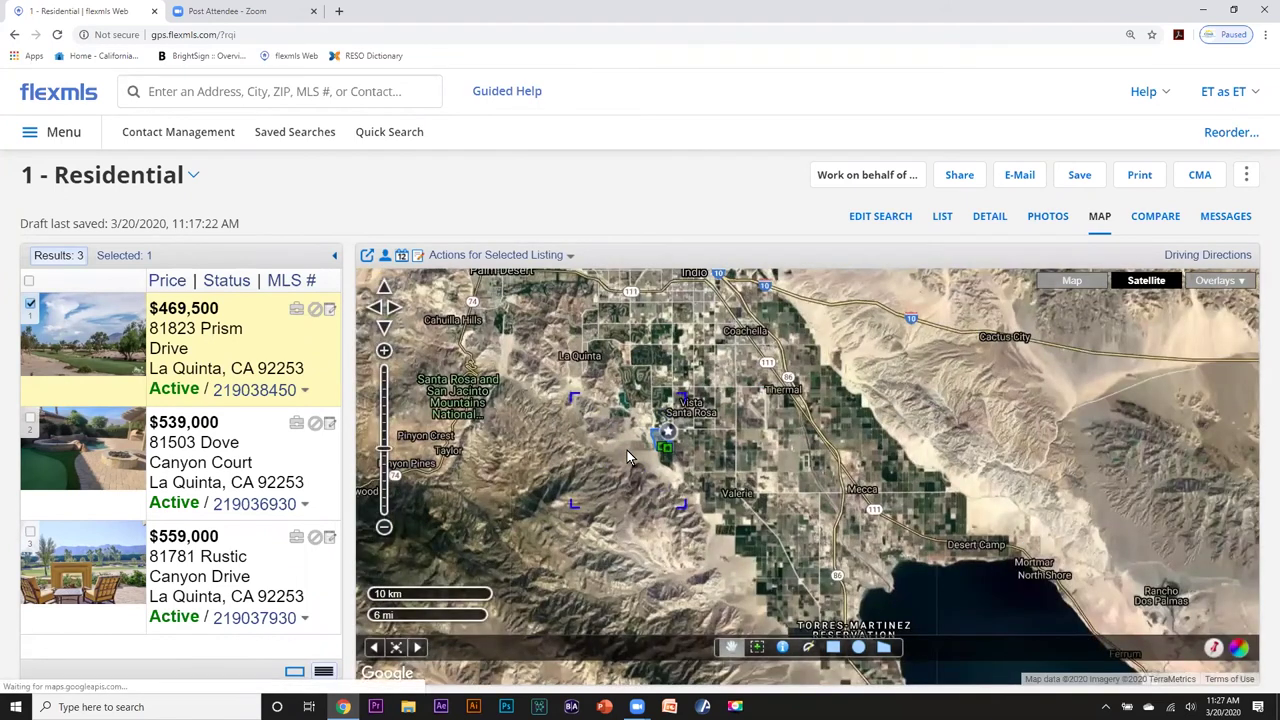
scroll(627, 450, "up", 2)
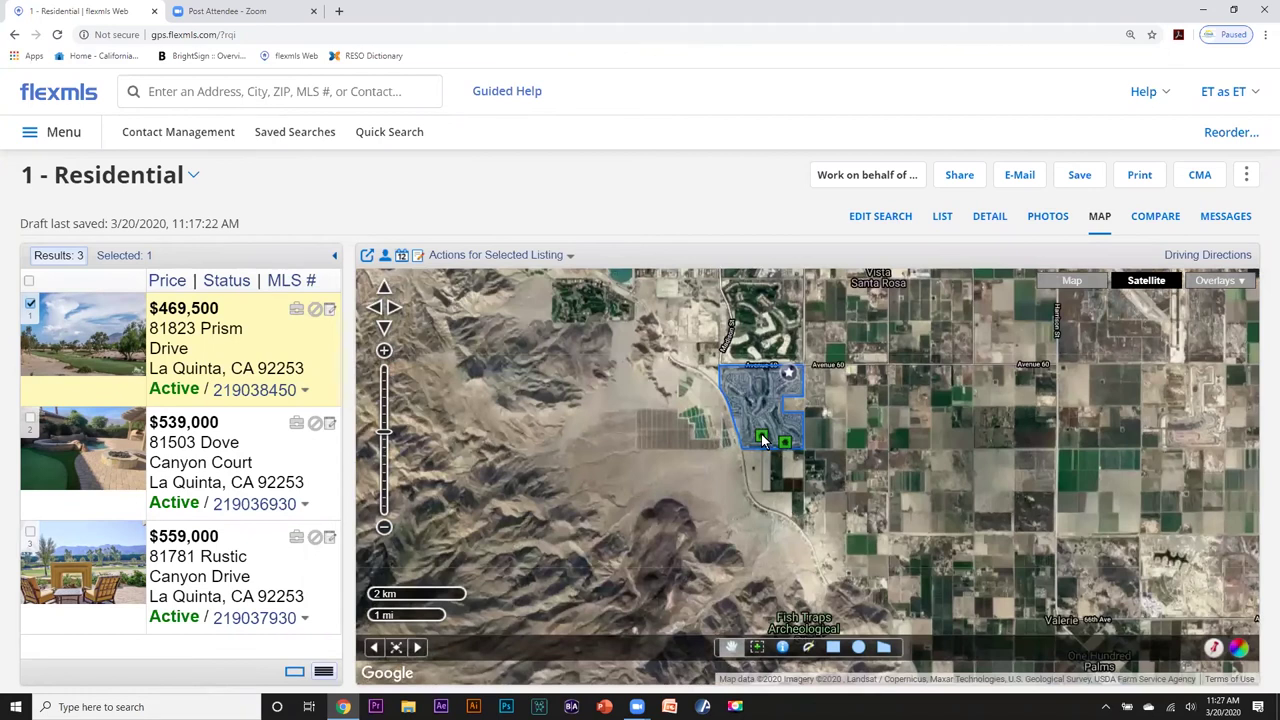
left_click(761, 434)
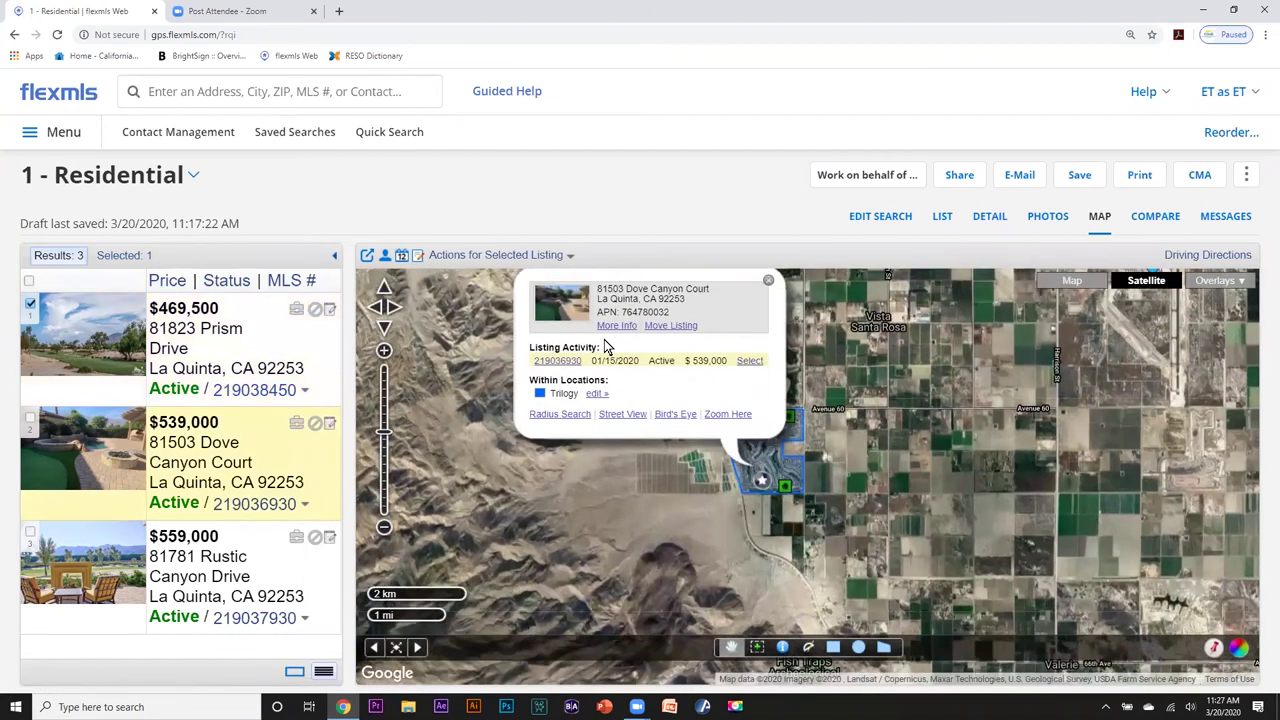
left_click(768, 292)
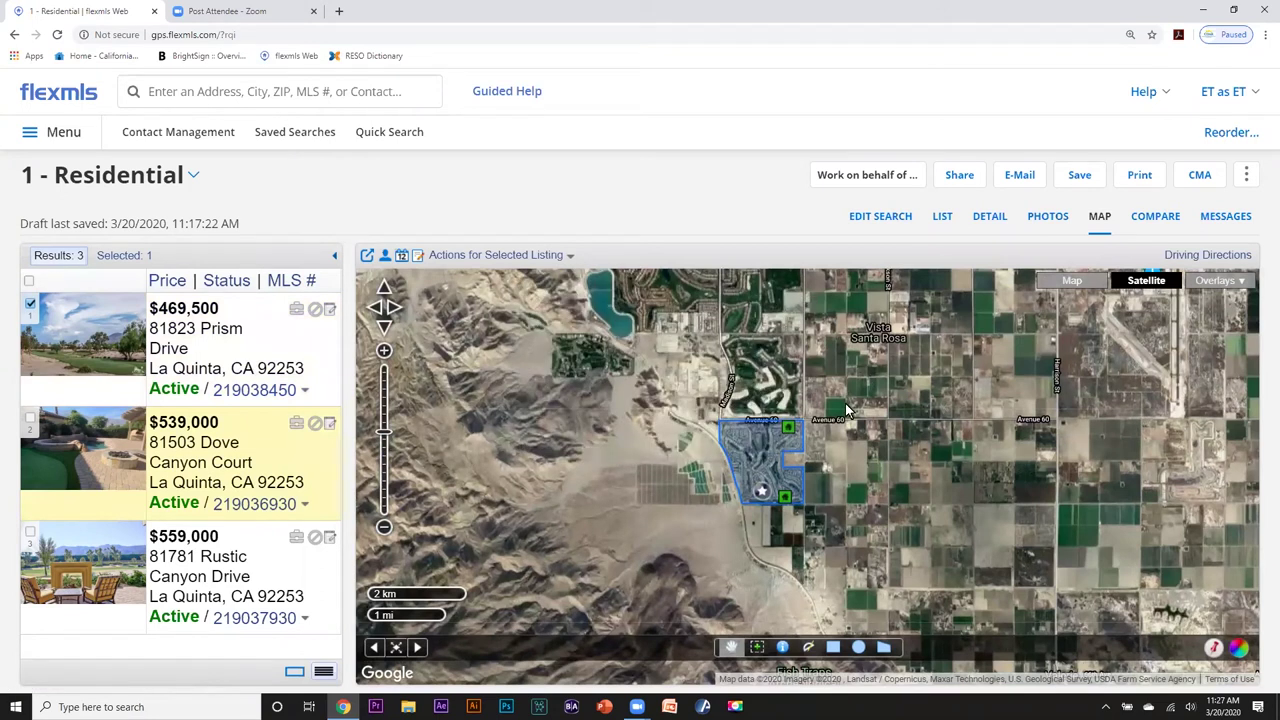
scroll(1020, 405, "down", 1)
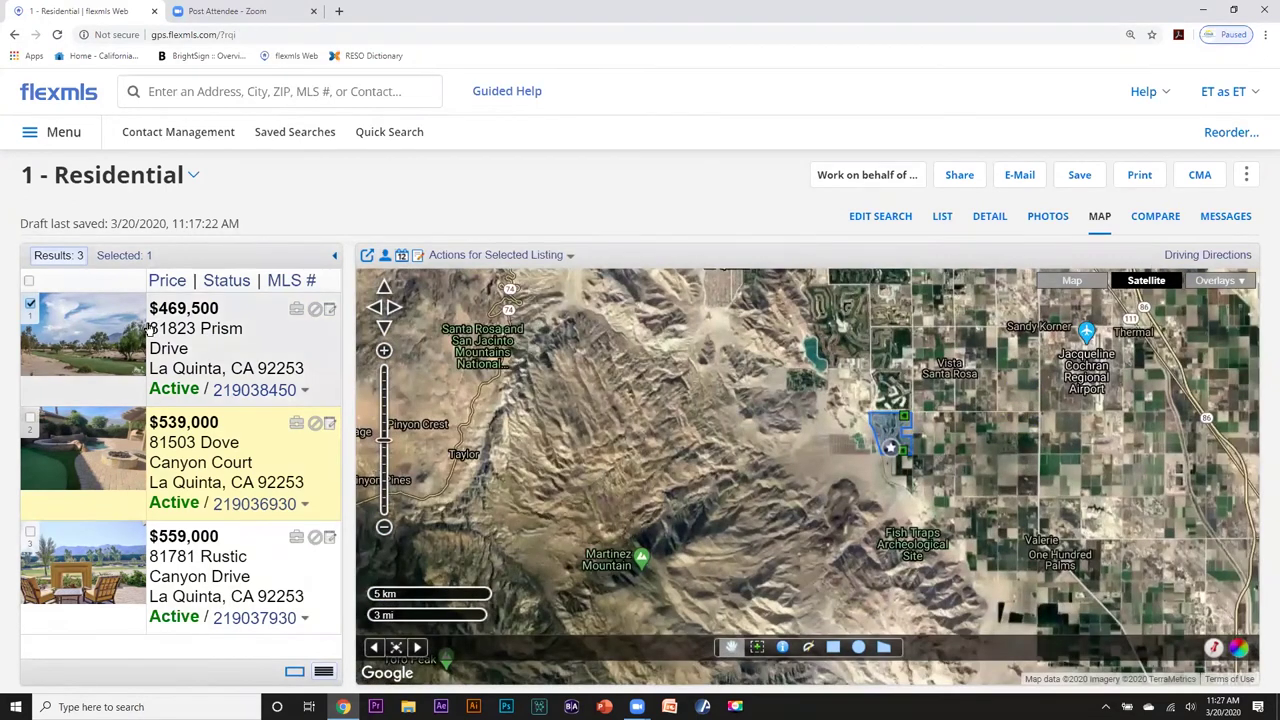
Tick select-all for the three Trilogy listings, enlarge Chrome's page zoom, and filter to 'Selected: 3'.
left_click(29, 281)
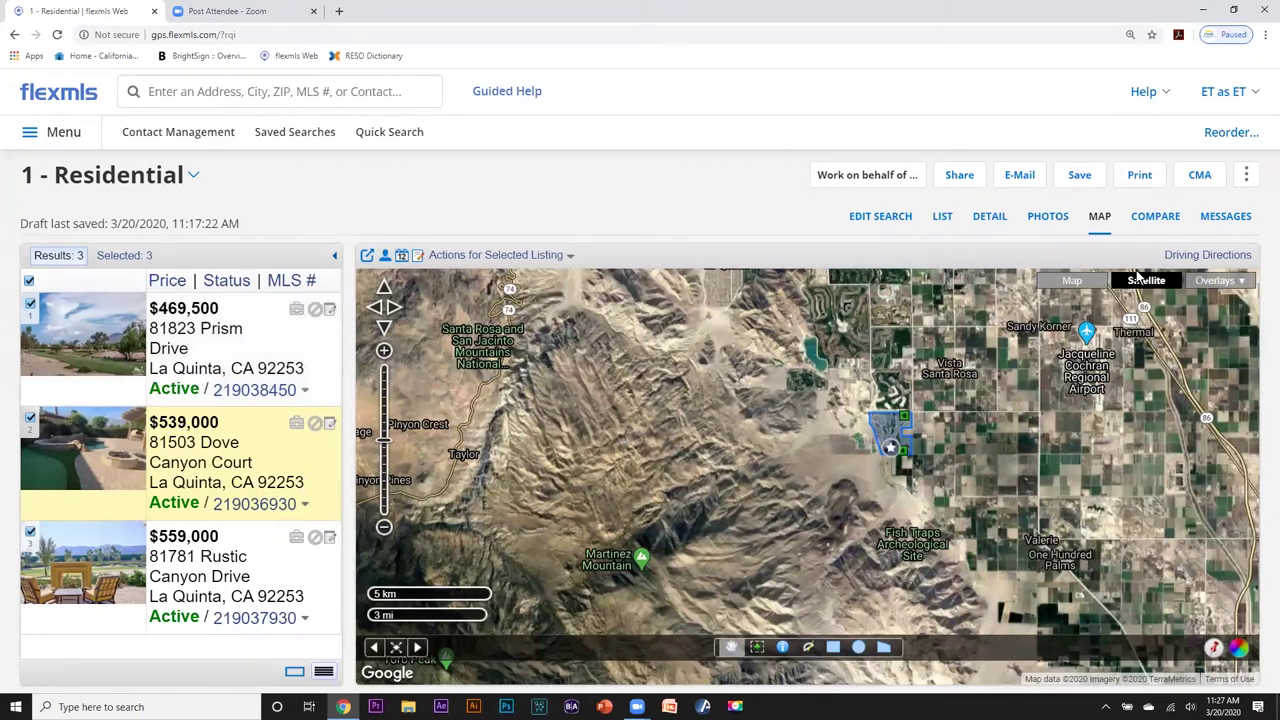
left_click(1265, 34)
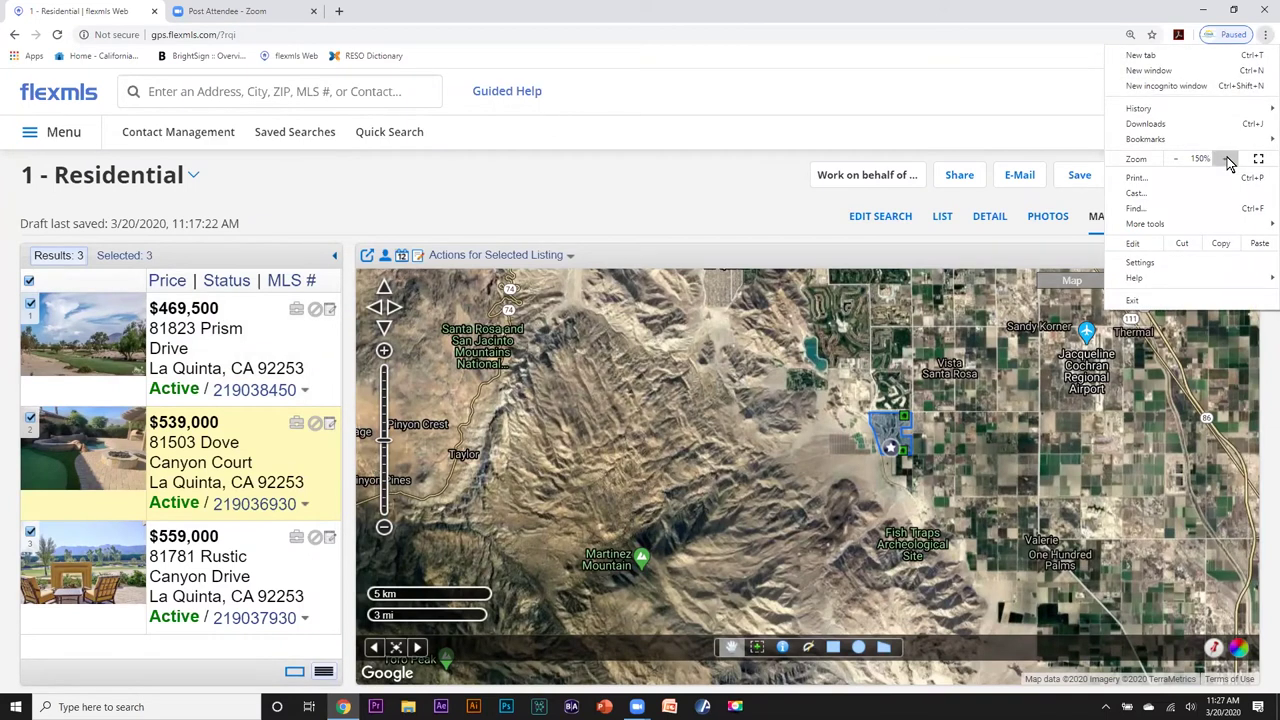
left_click(1228, 158)
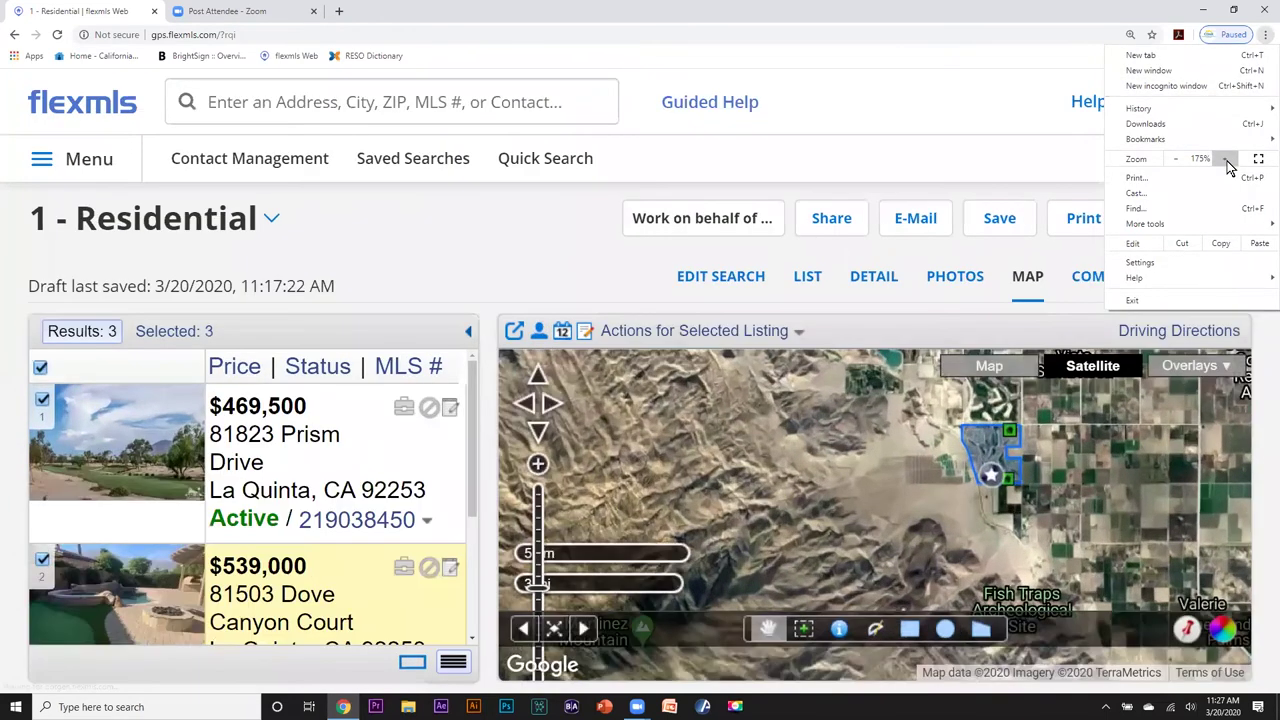
left_click(970, 97)
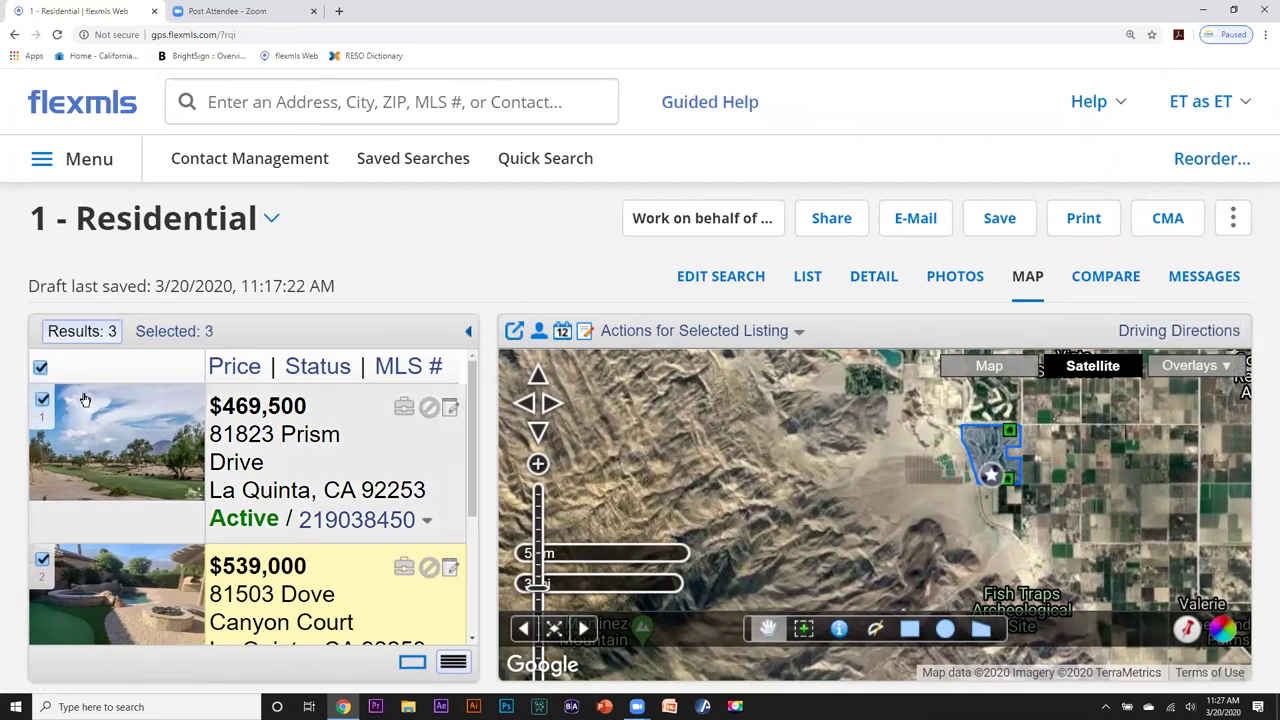
left_click(163, 332)
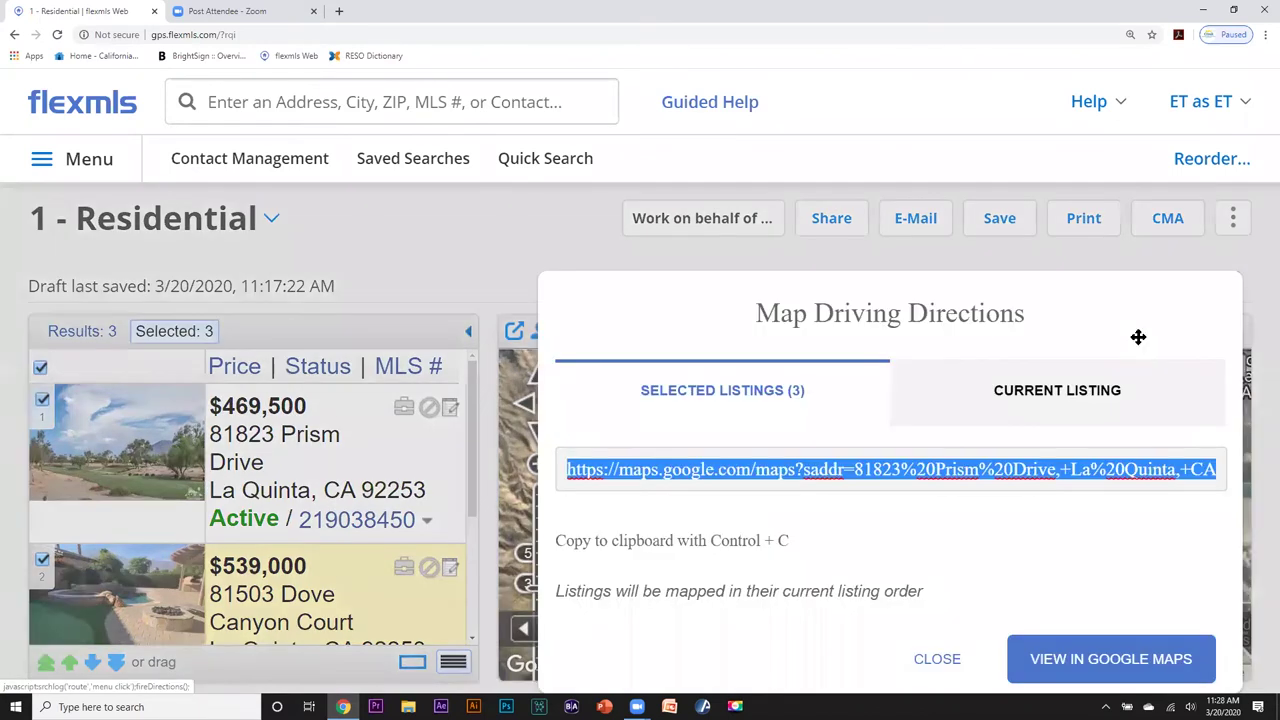
Get driving directions for the three selected listings and view the route in Google Maps.
left_click(1140, 332)
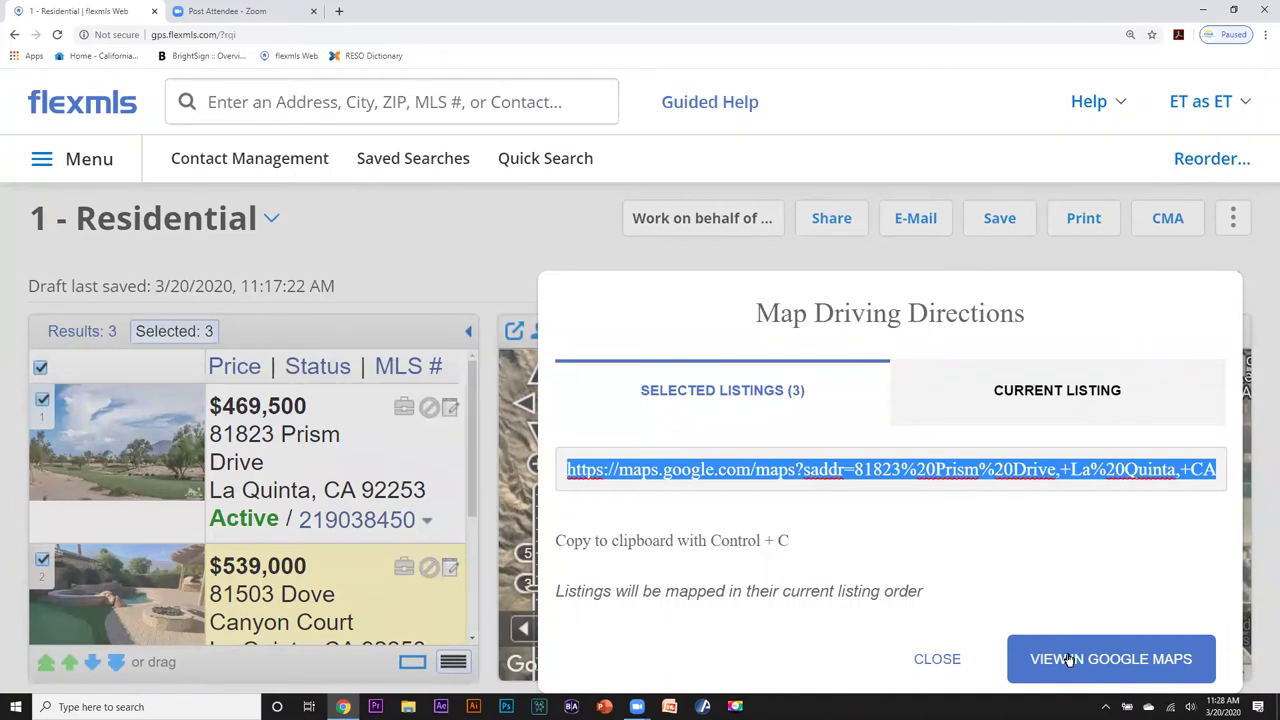
left_click(1068, 659)
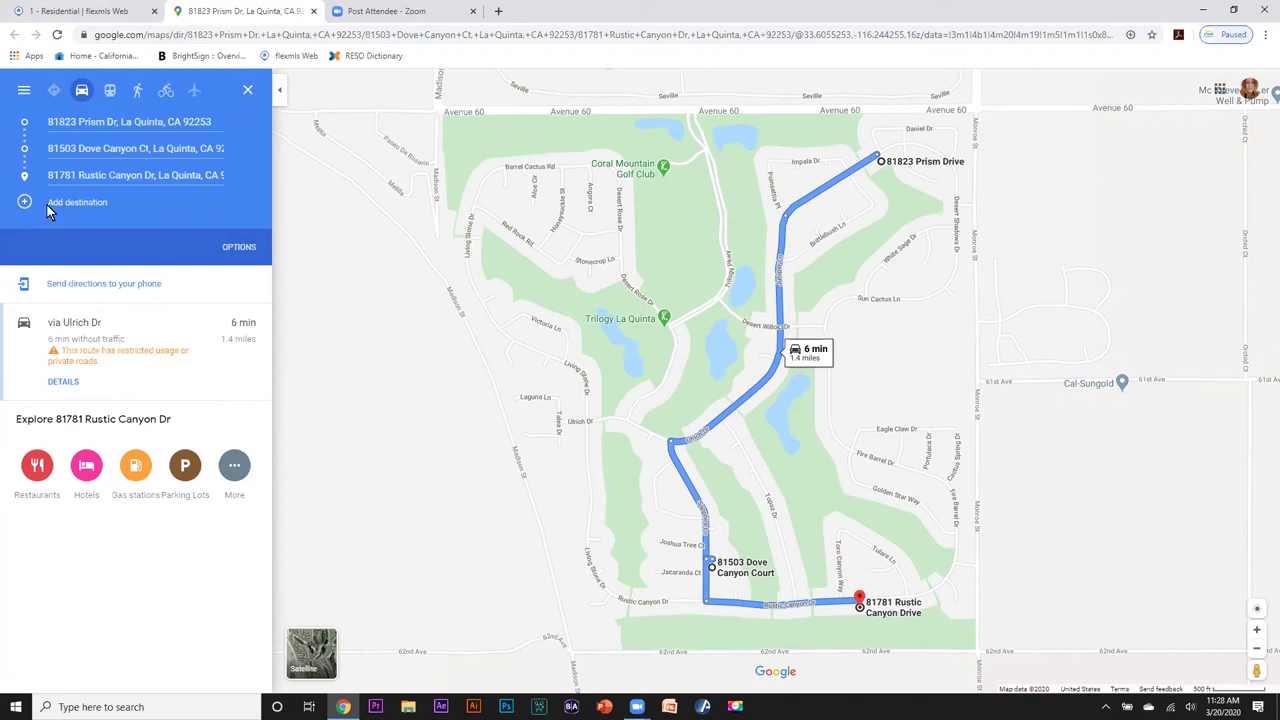
left_click(47, 205)
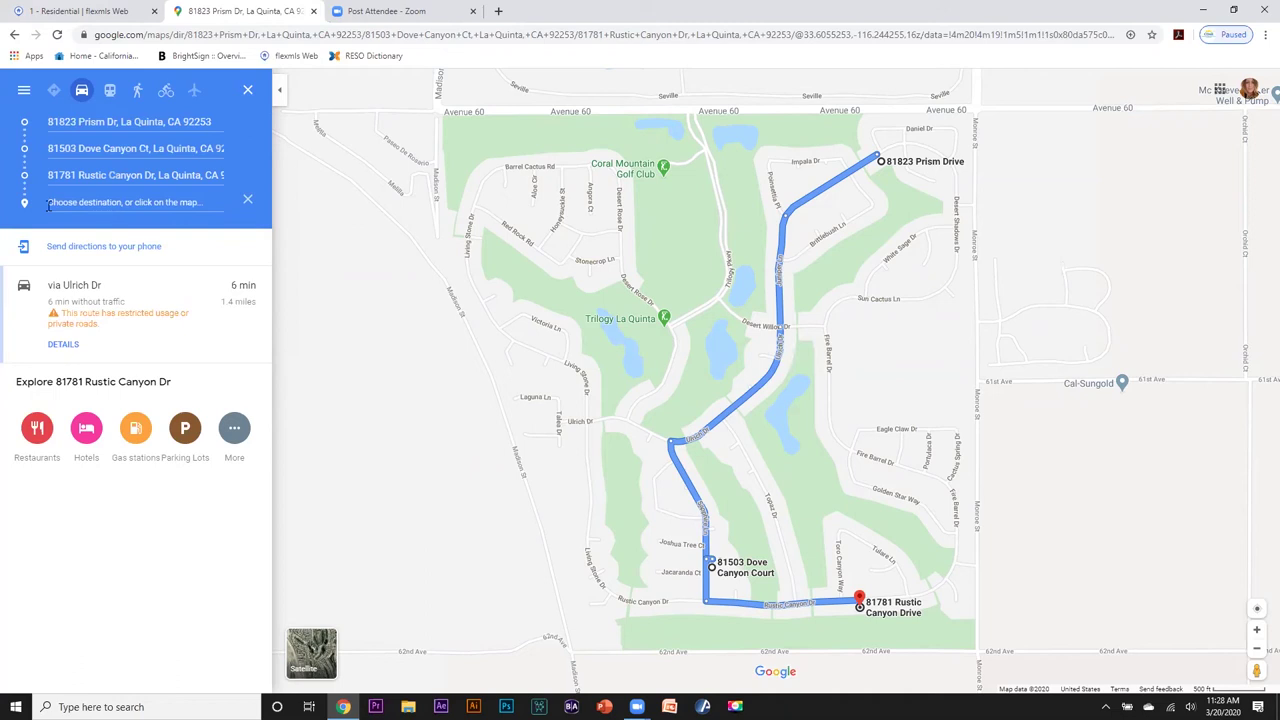
left_click(47, 205)
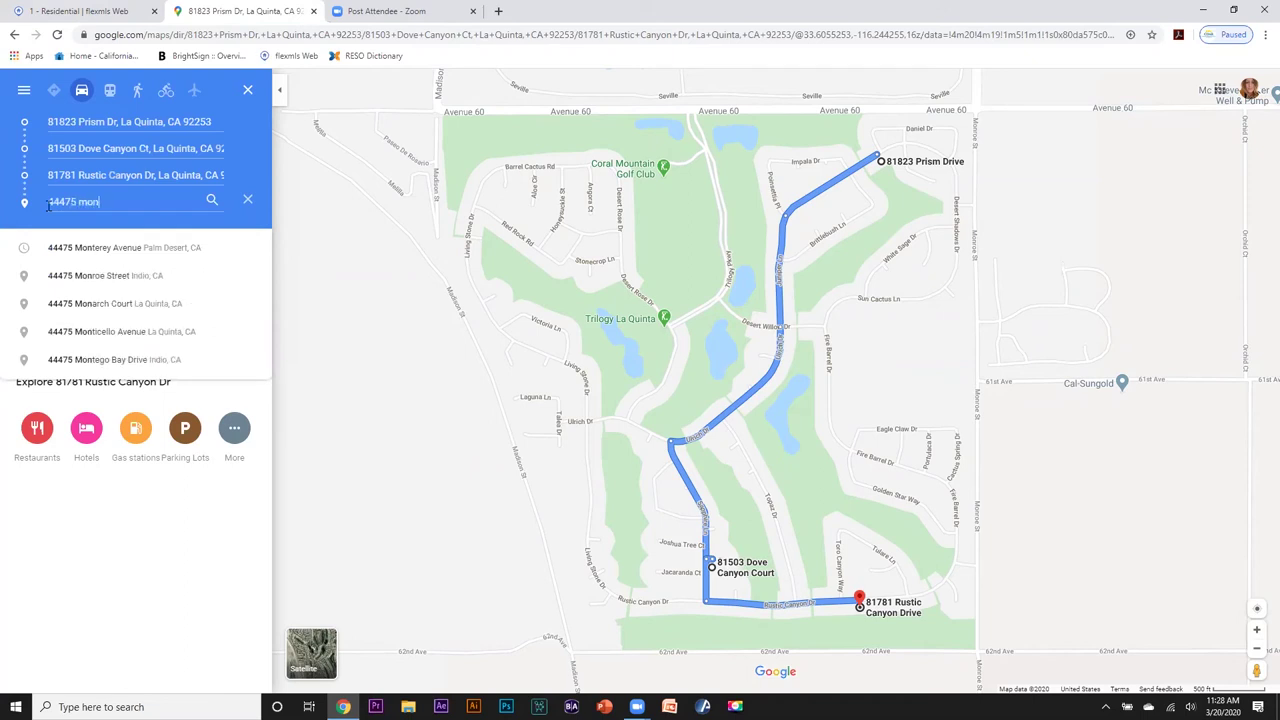
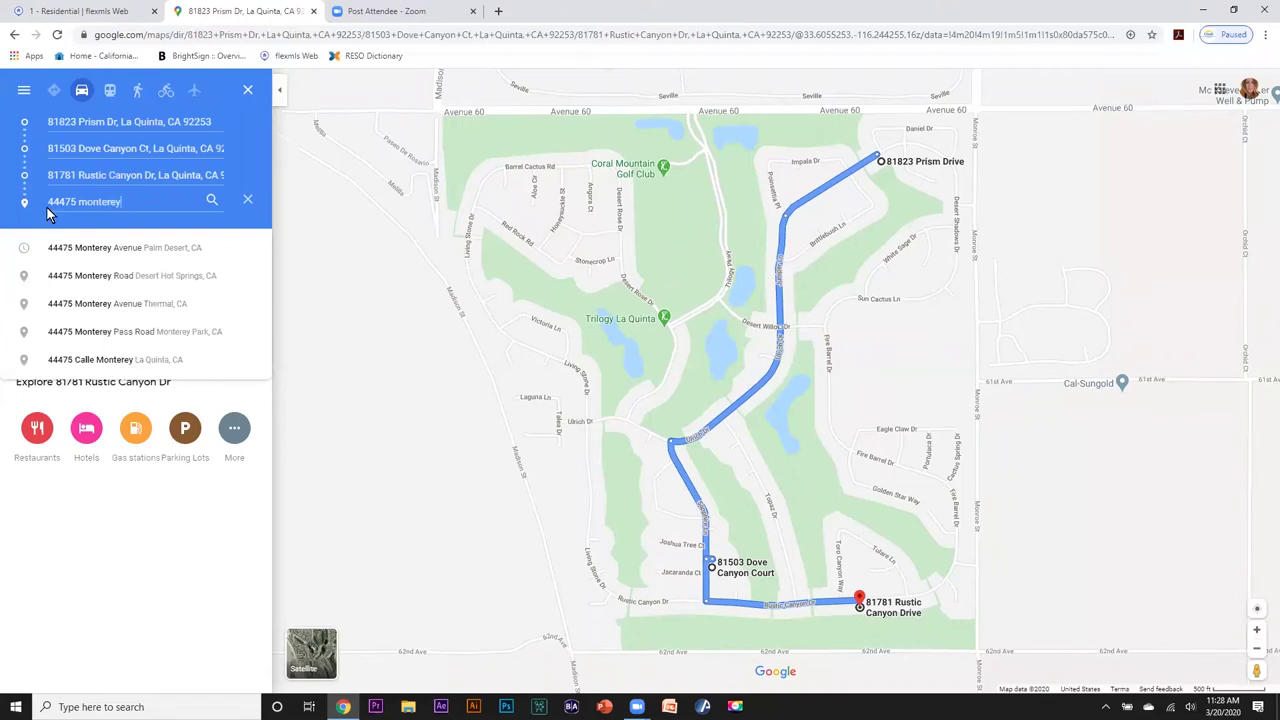
left_click(84, 243)
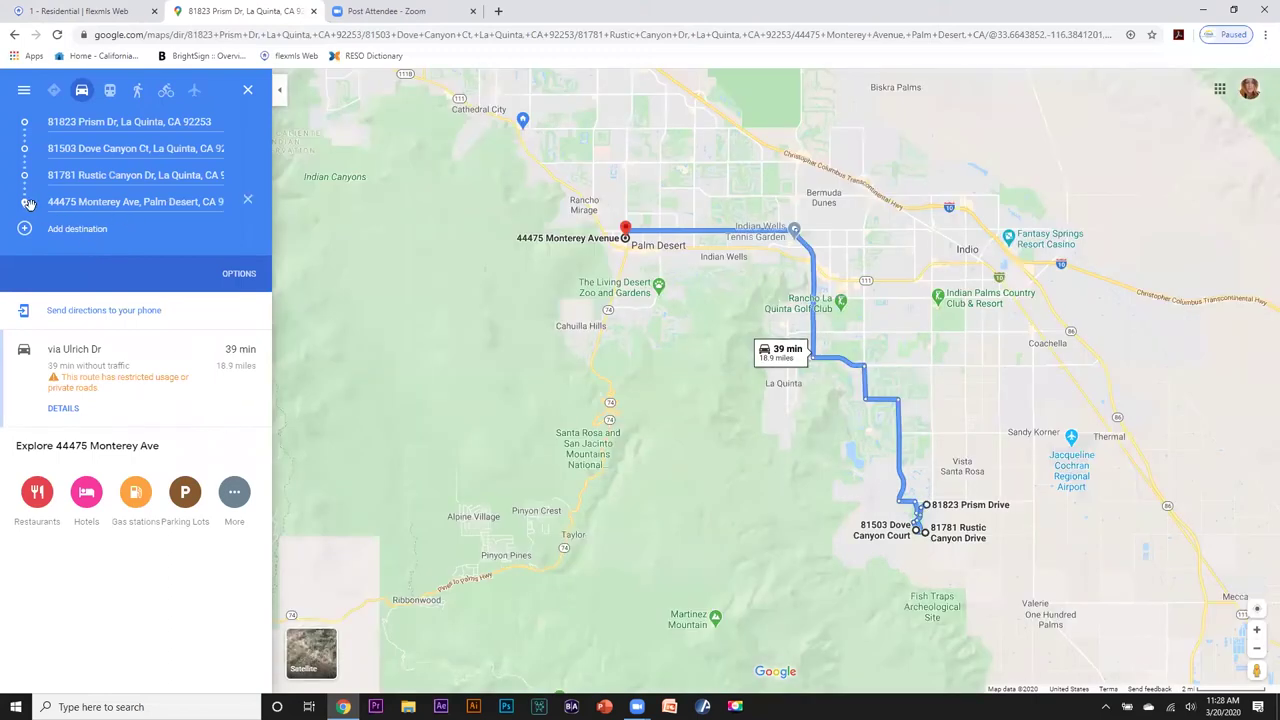
left_click_drag(24, 202, 24, 122)
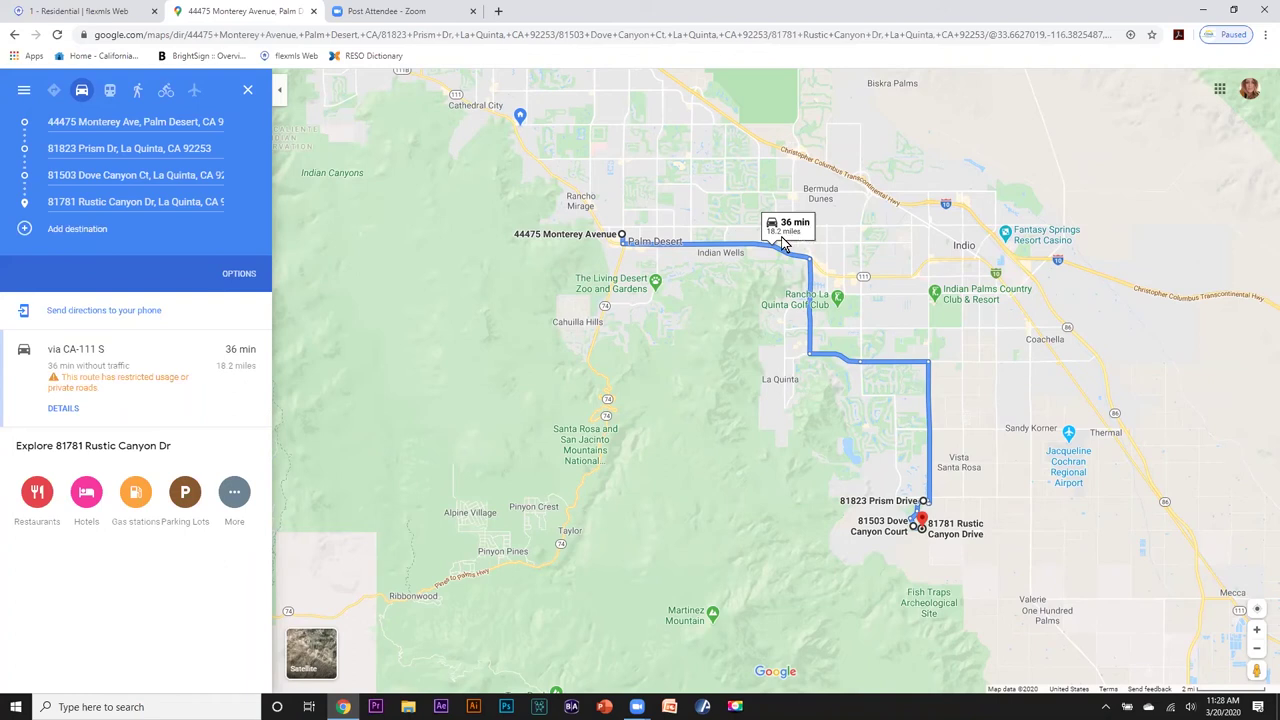
Zoom the page to 110% and reorder stops to Rustic Canyon Dr, Dove Canyon Ct, then Prism Dr.
left_click(1265, 34)
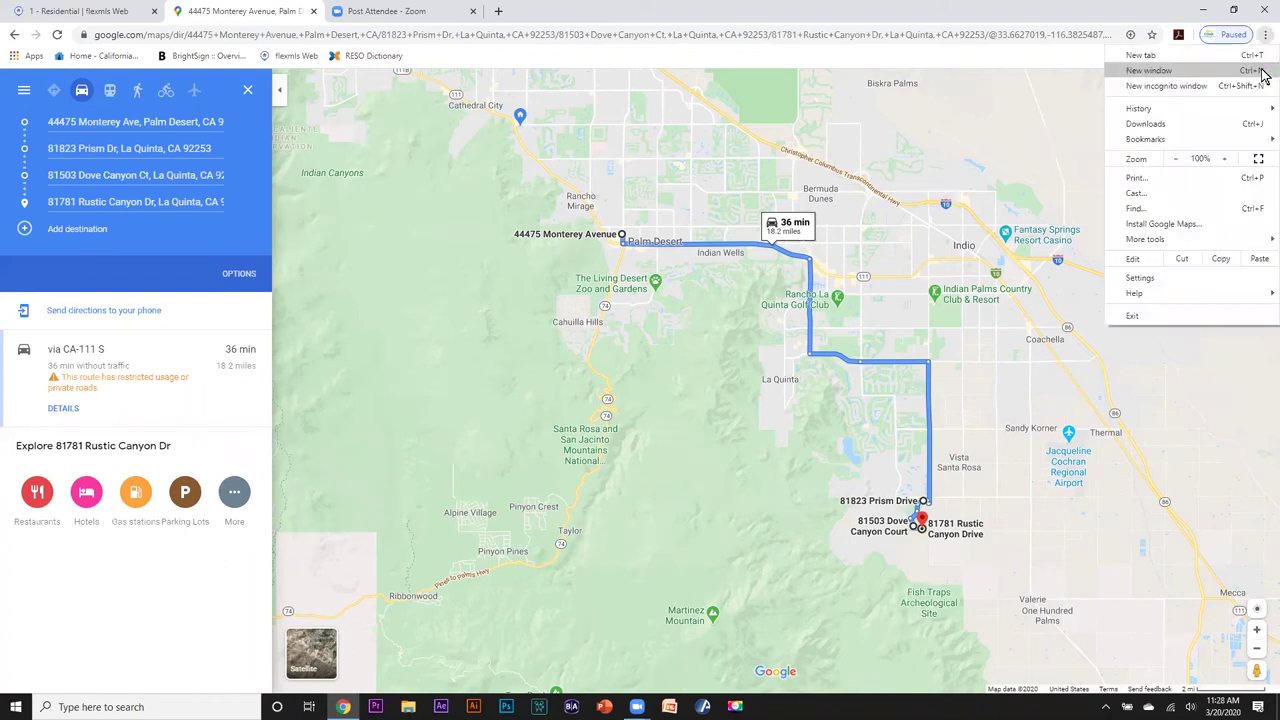
left_click(1229, 159)
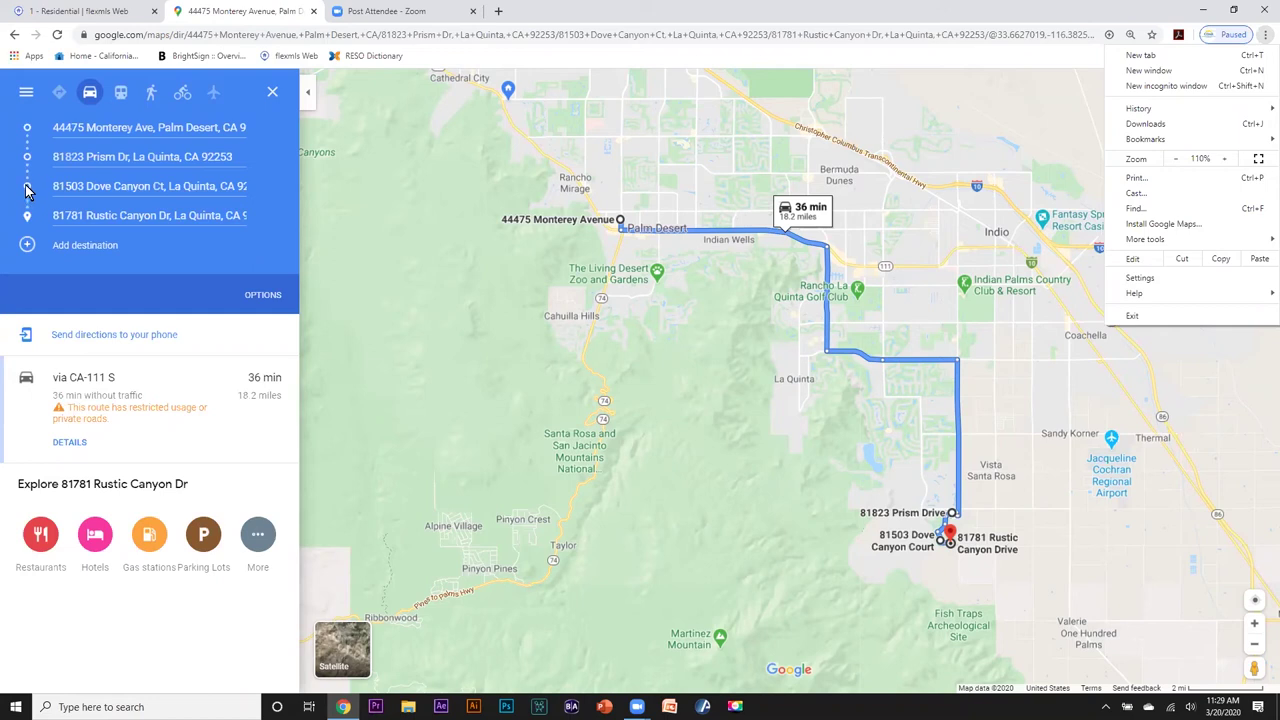
left_click_drag(27, 190, 25, 156)
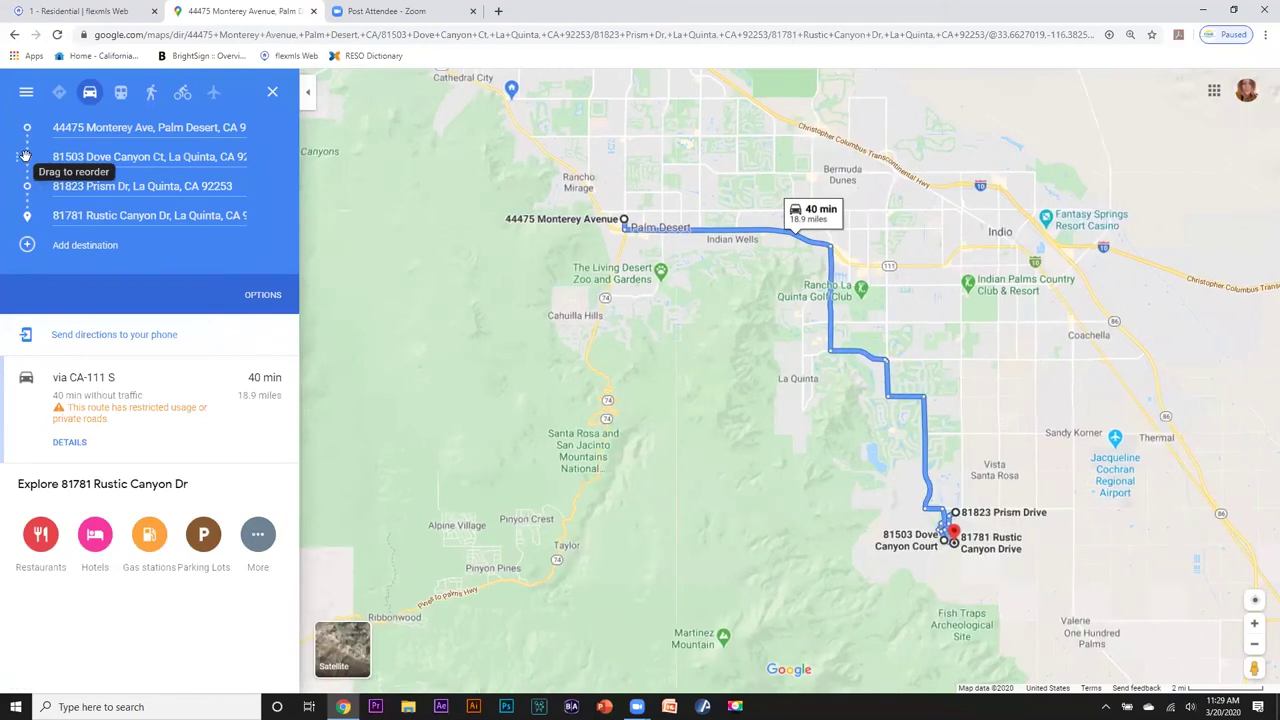
left_click_drag(27, 215, 29, 156)
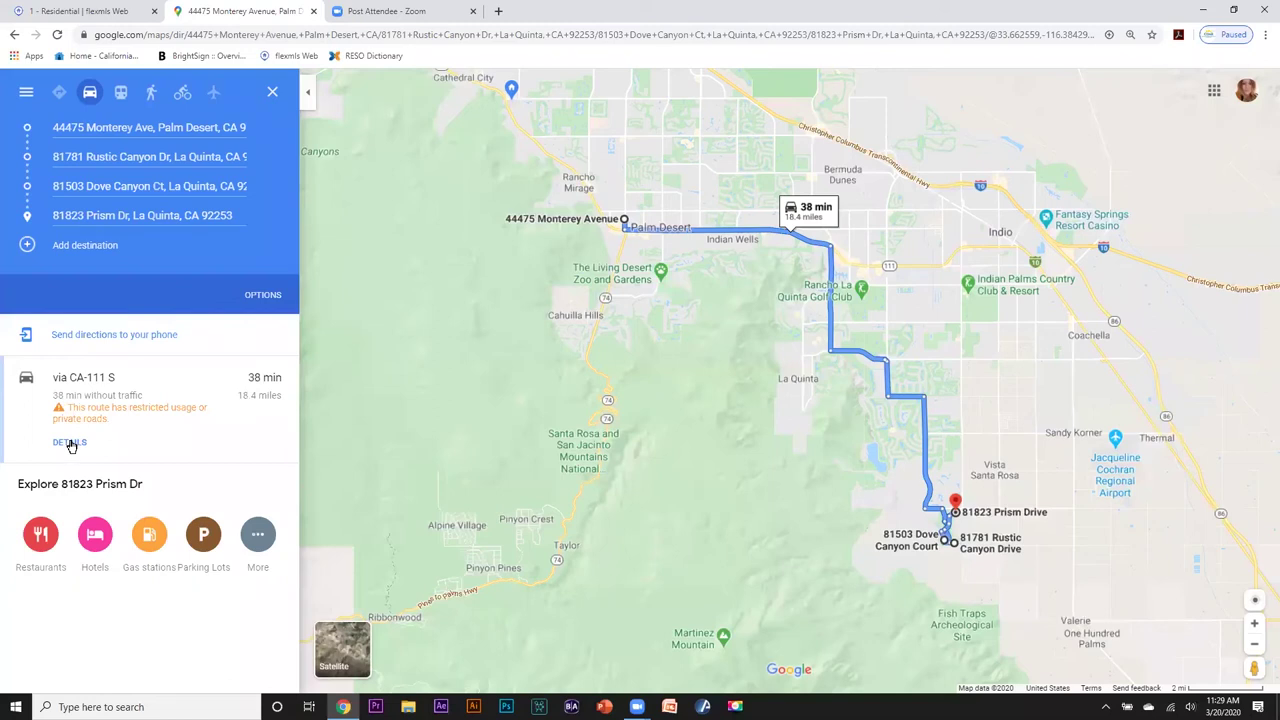
Show the step-by-step route details and check the print and send-to-phone options.
left_click(70, 443)
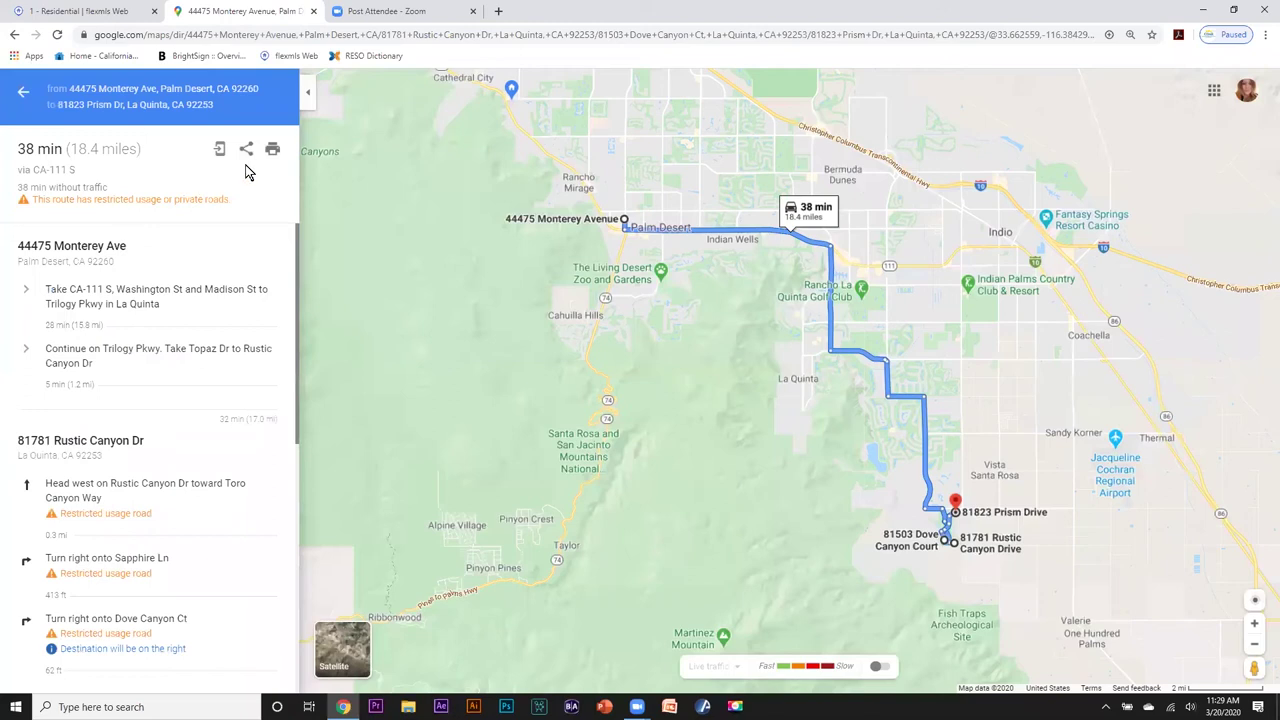
left_click(272, 152)
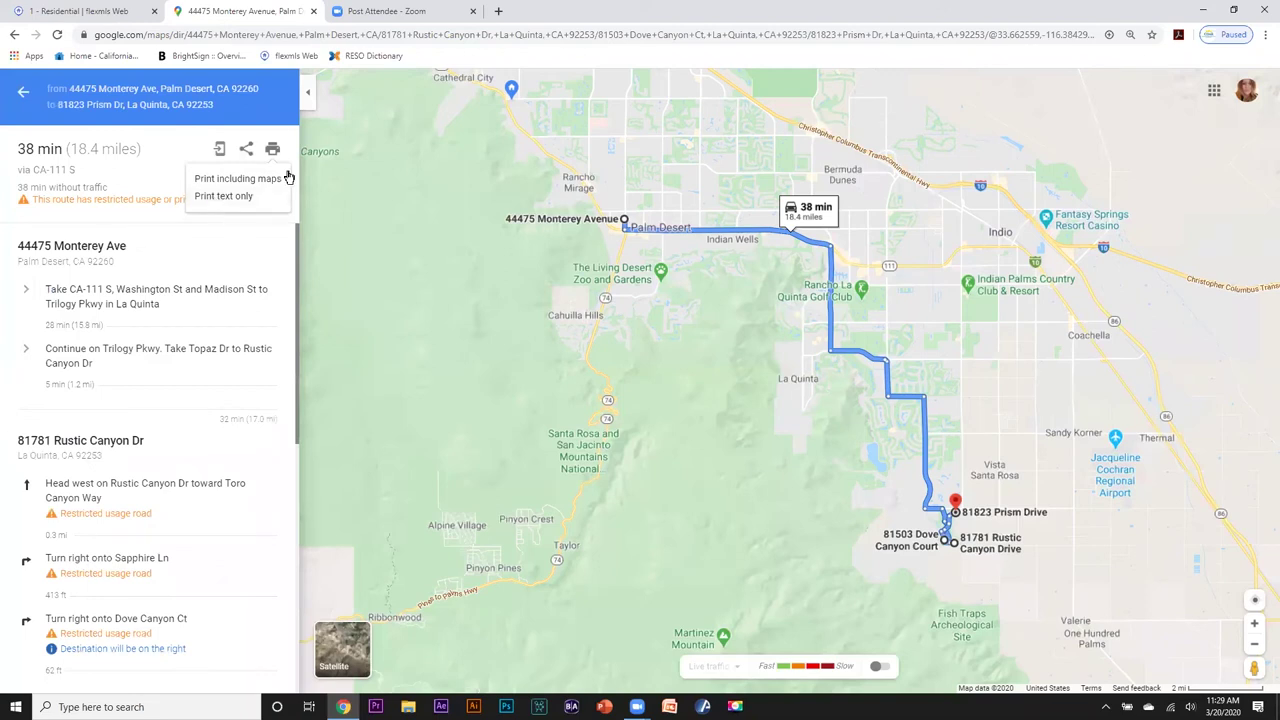
left_click(220, 150)
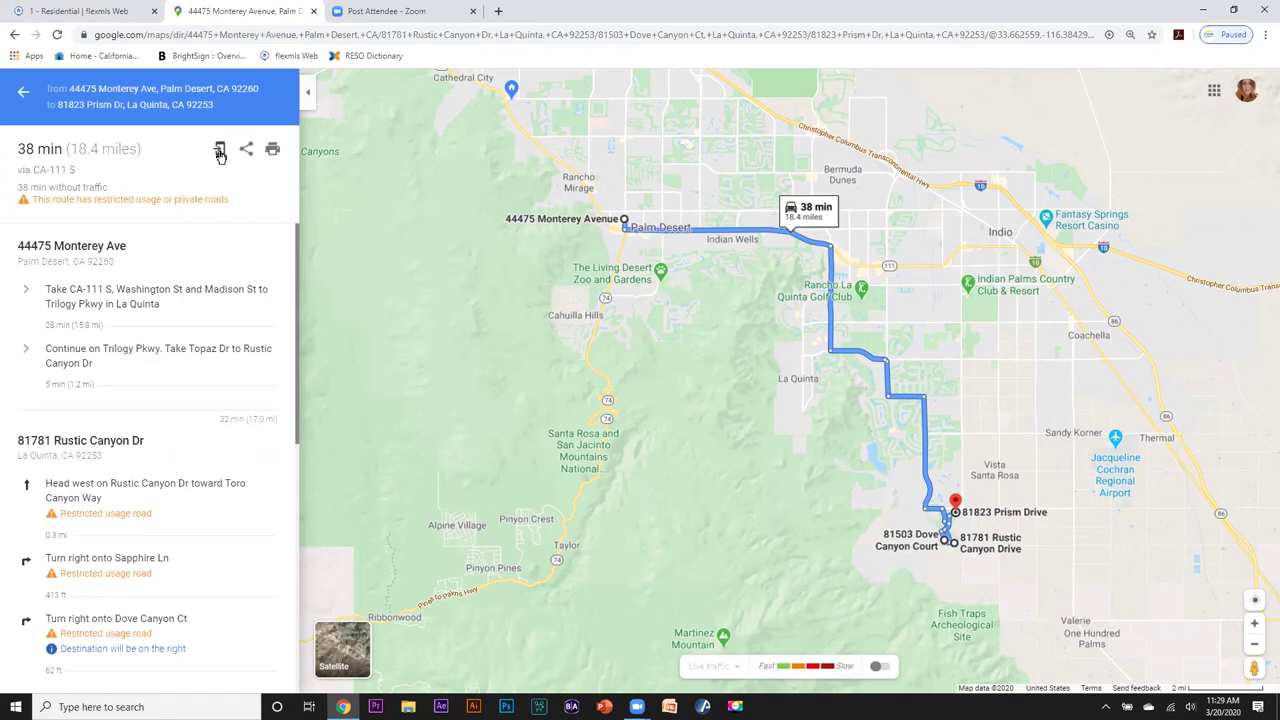
left_click(220, 152)
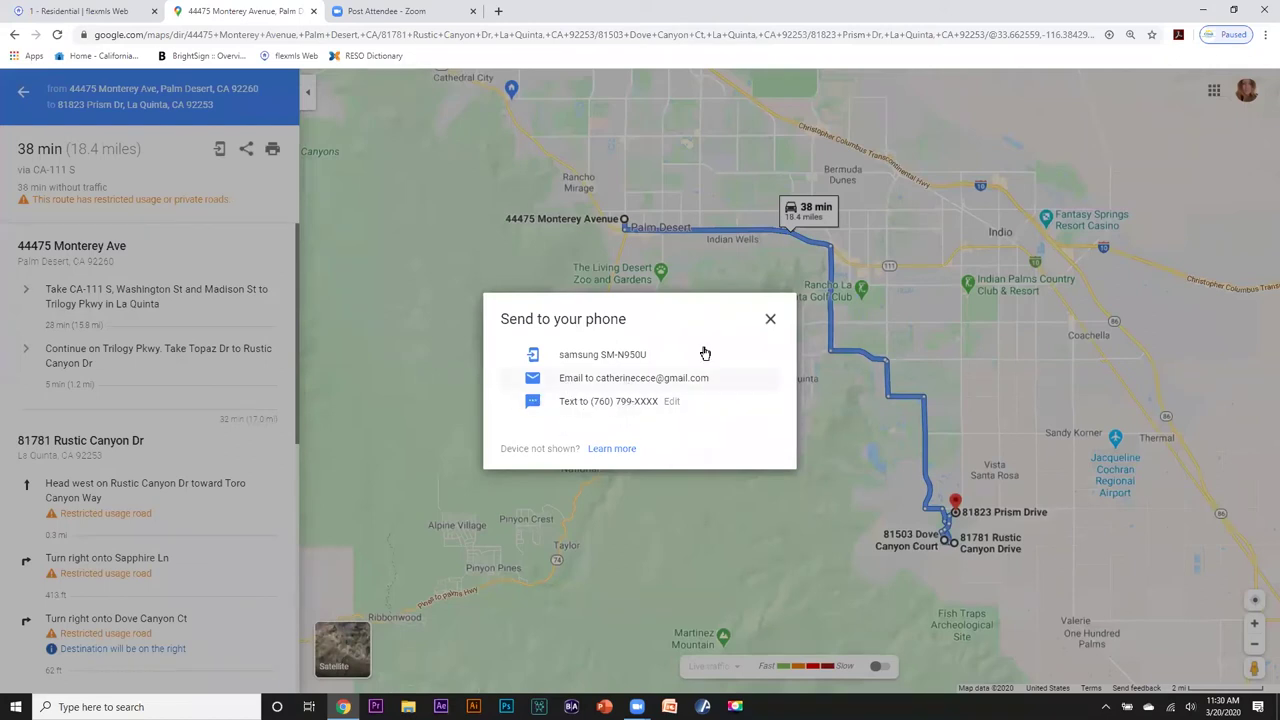
left_click(771, 320)
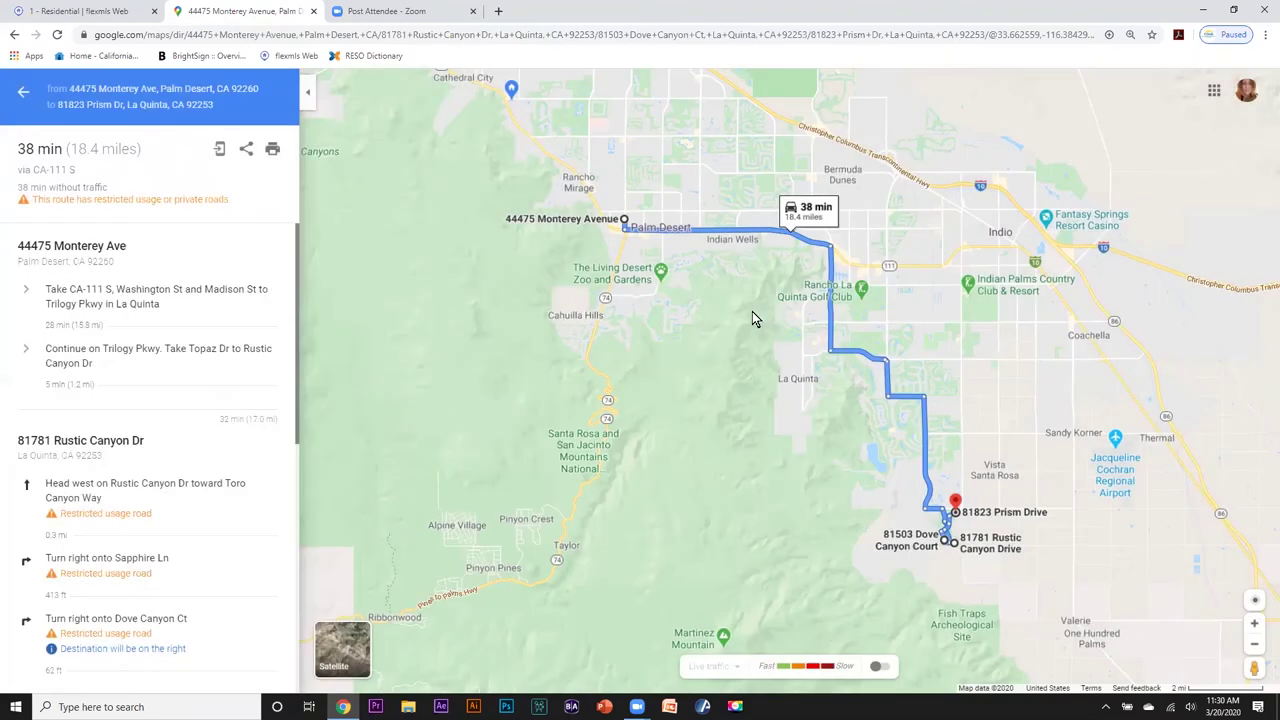
Clear the route and close the Google Maps tab.
left_click(22, 100)
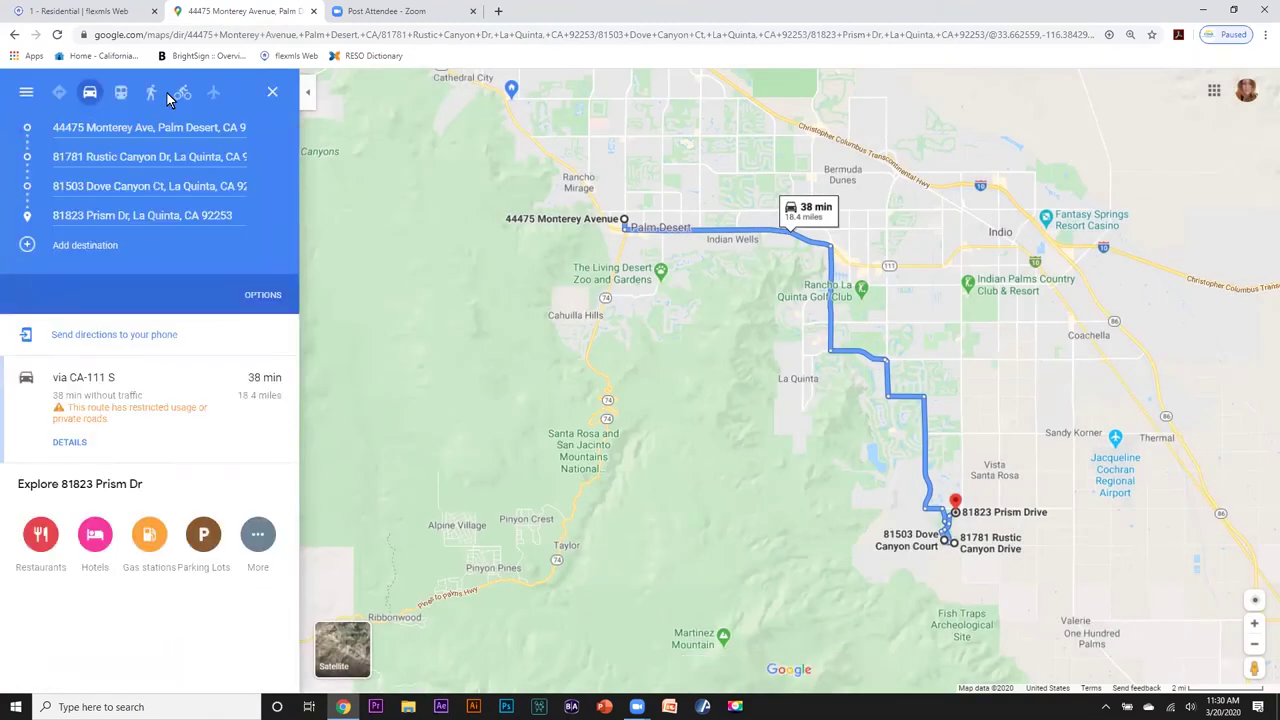
left_click(272, 92)
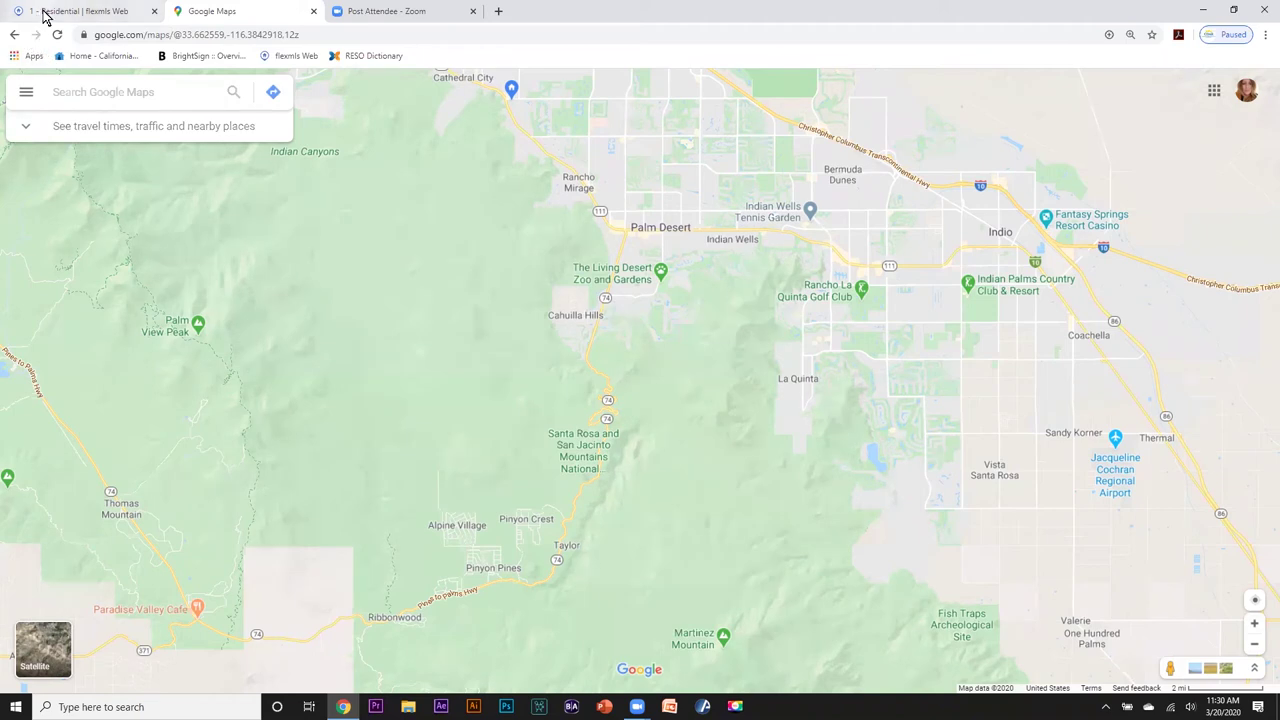
left_click(315, 12)
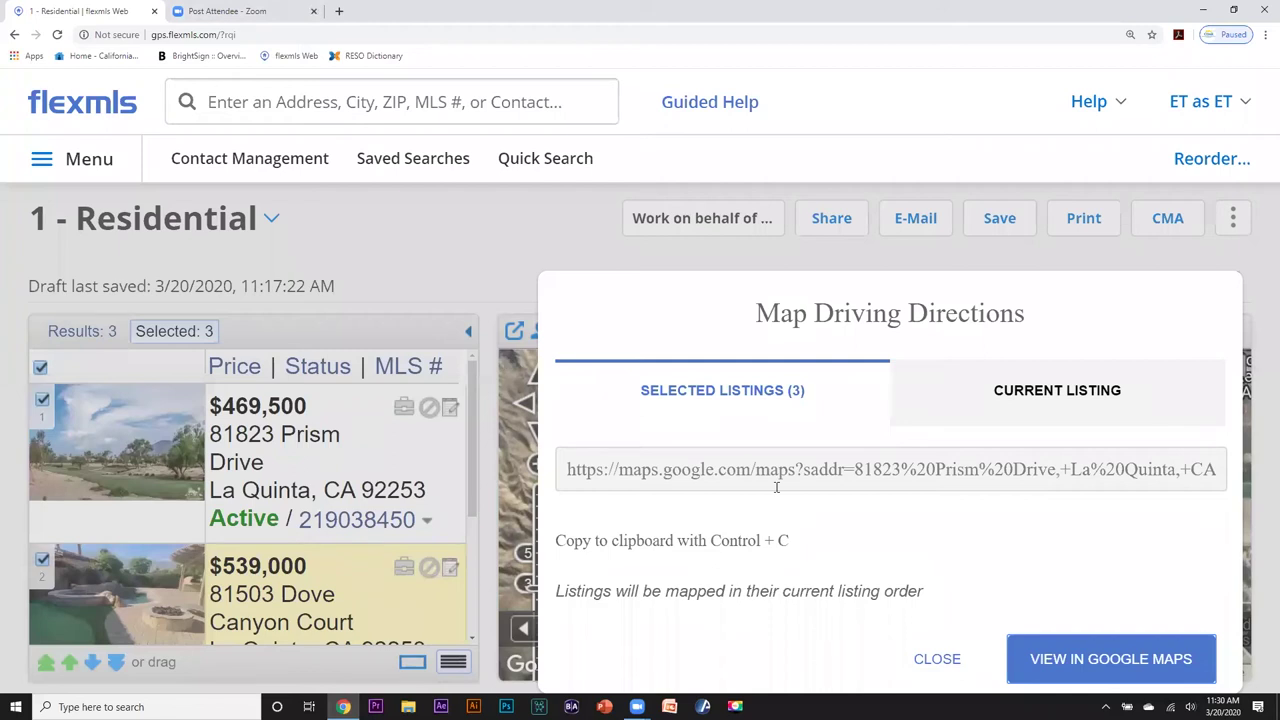
Close the driving directions, refresh the Map view, and return to the flexmls home dashboard.
left_click(936, 660)
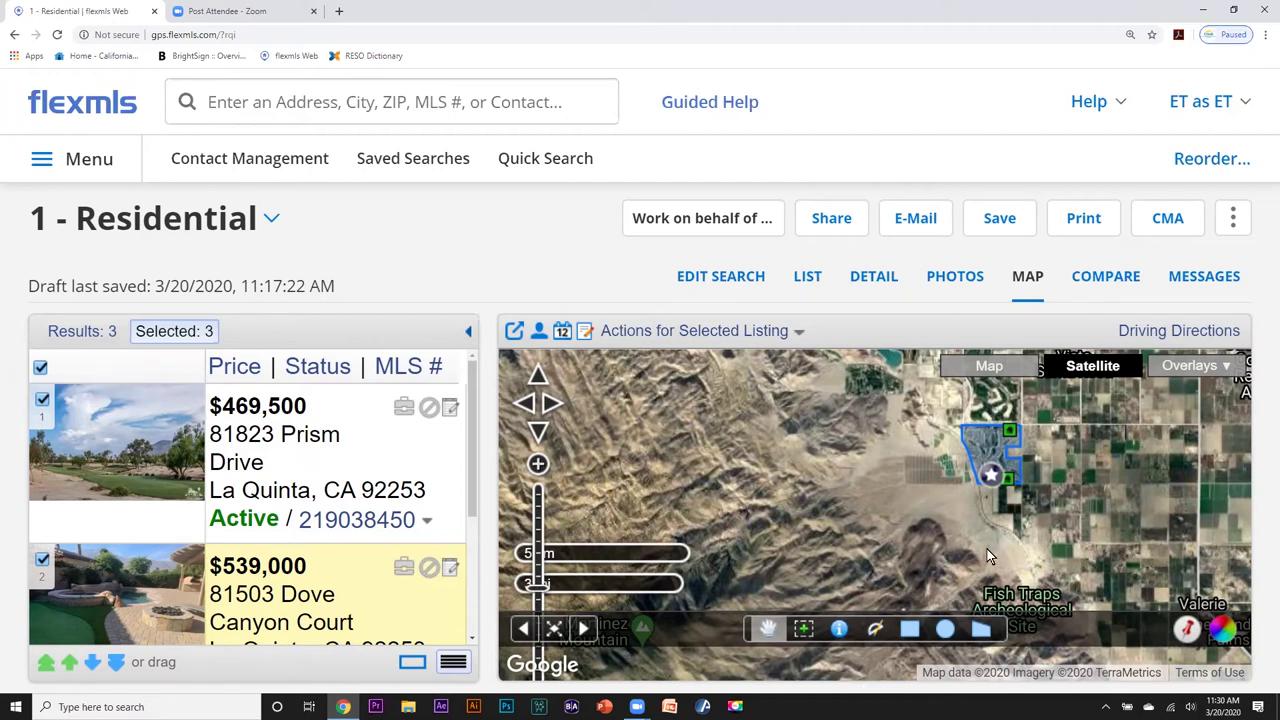
left_click(1030, 280)
left_click(84, 104)
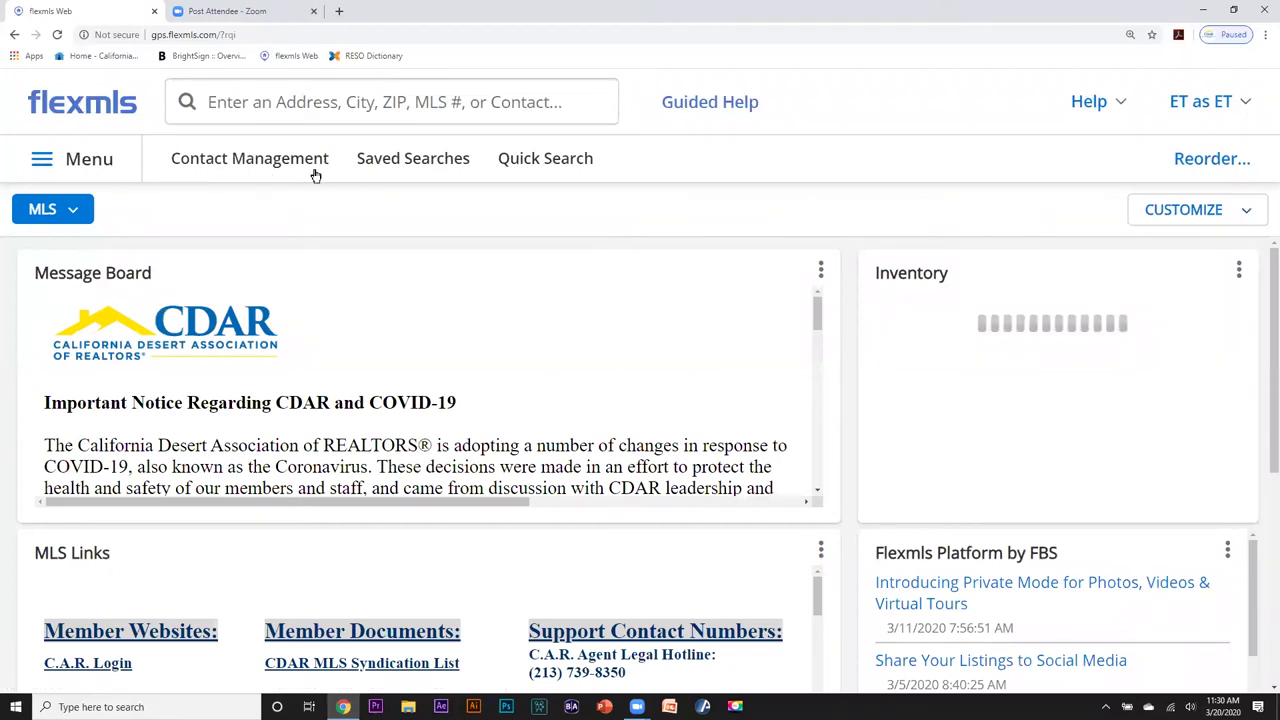
Start a new Residential quick search and bring up the map's address locator.
left_click(553, 160)
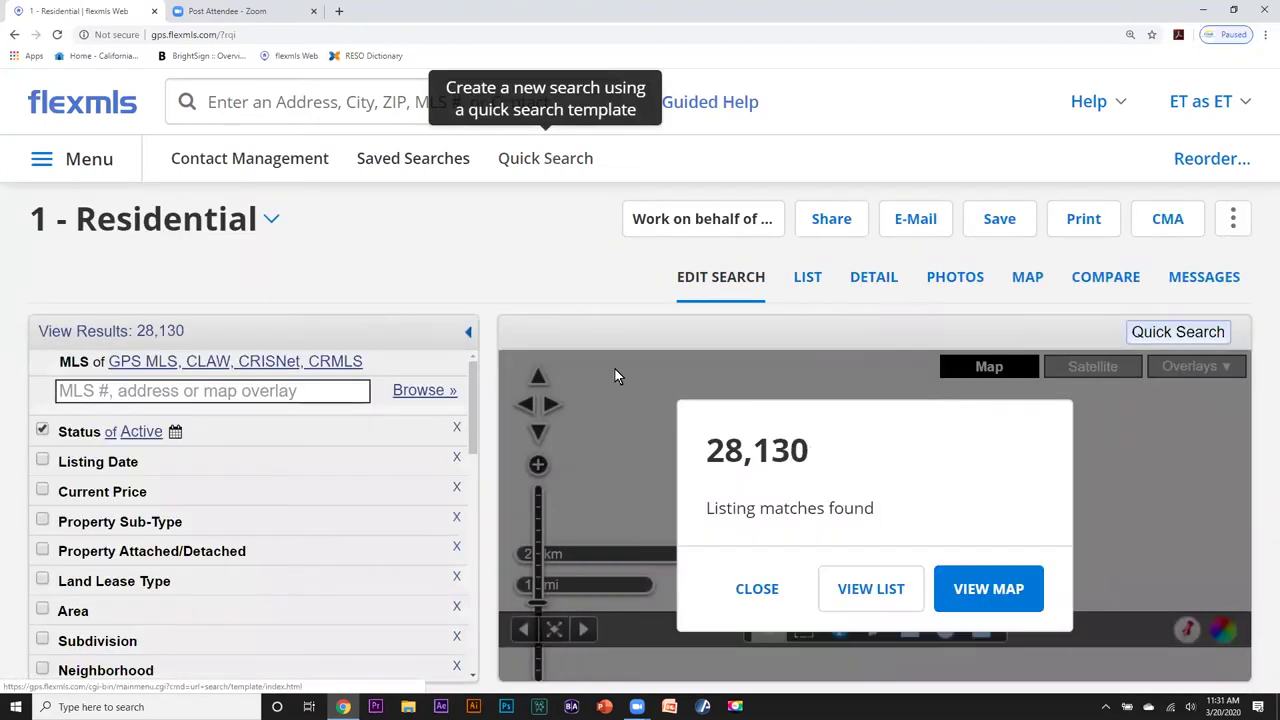
left_click(752, 588)
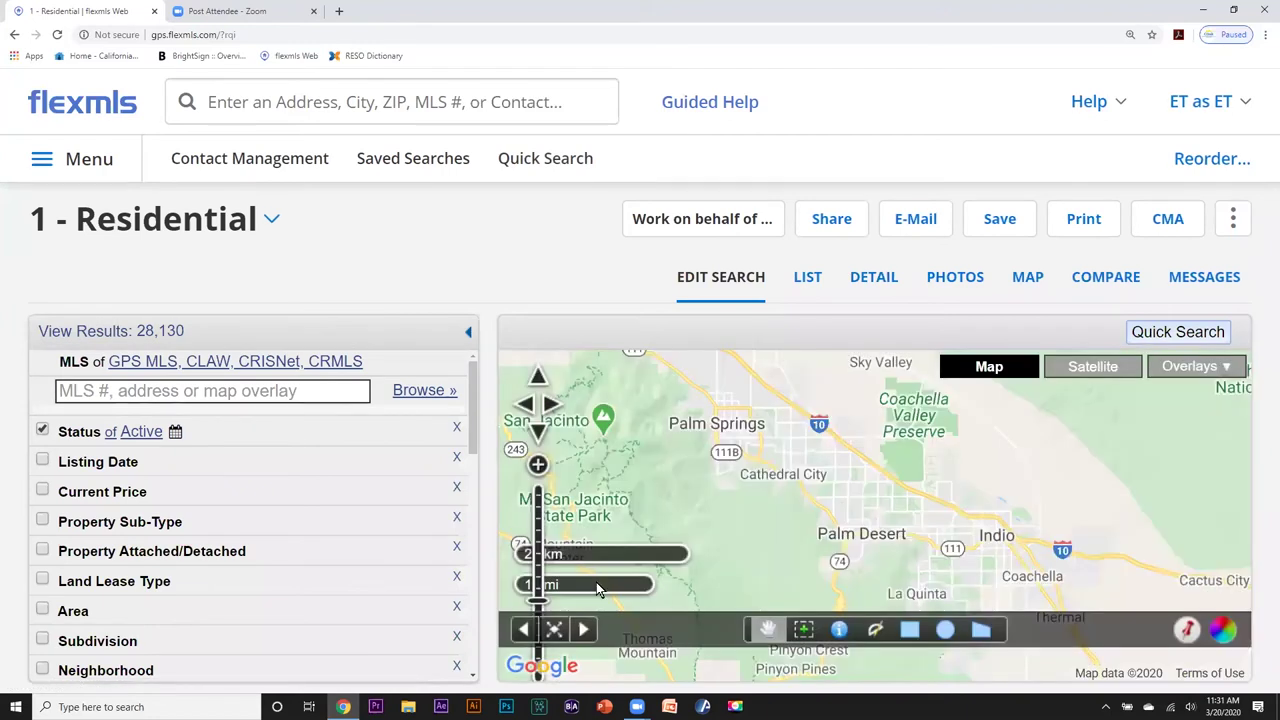
left_click(1187, 632)
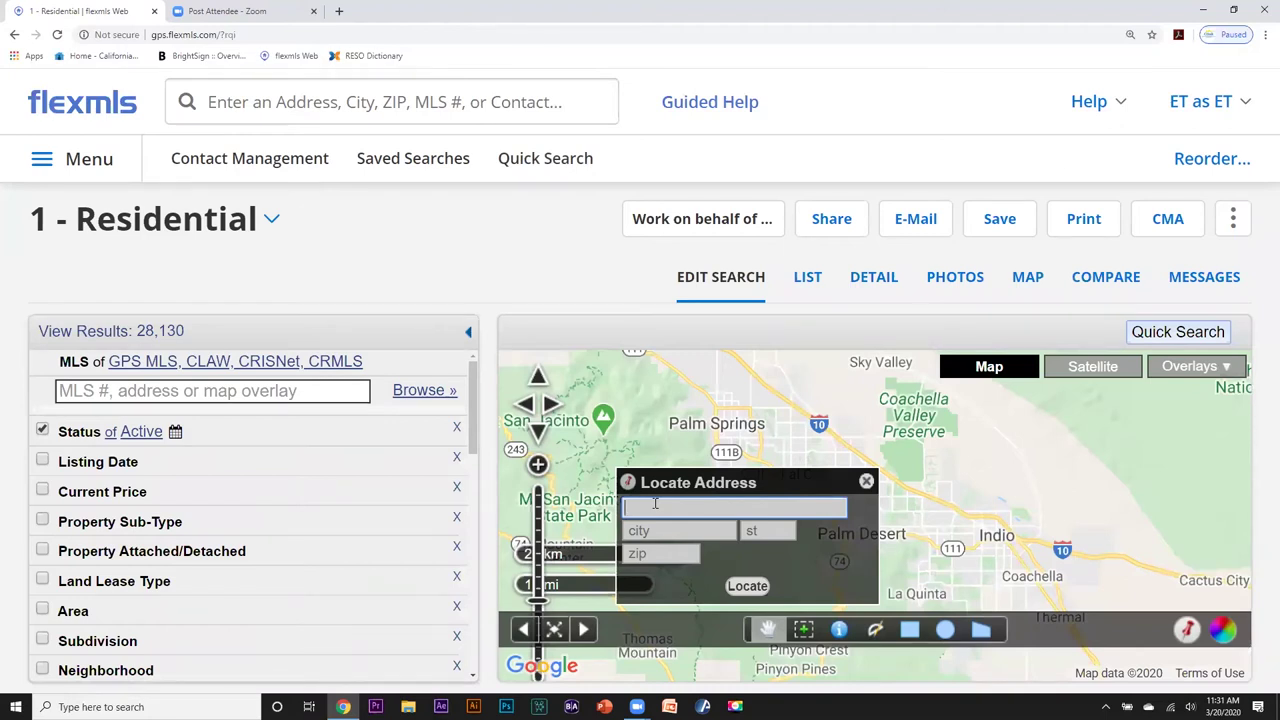
key("Tab")
type("la")
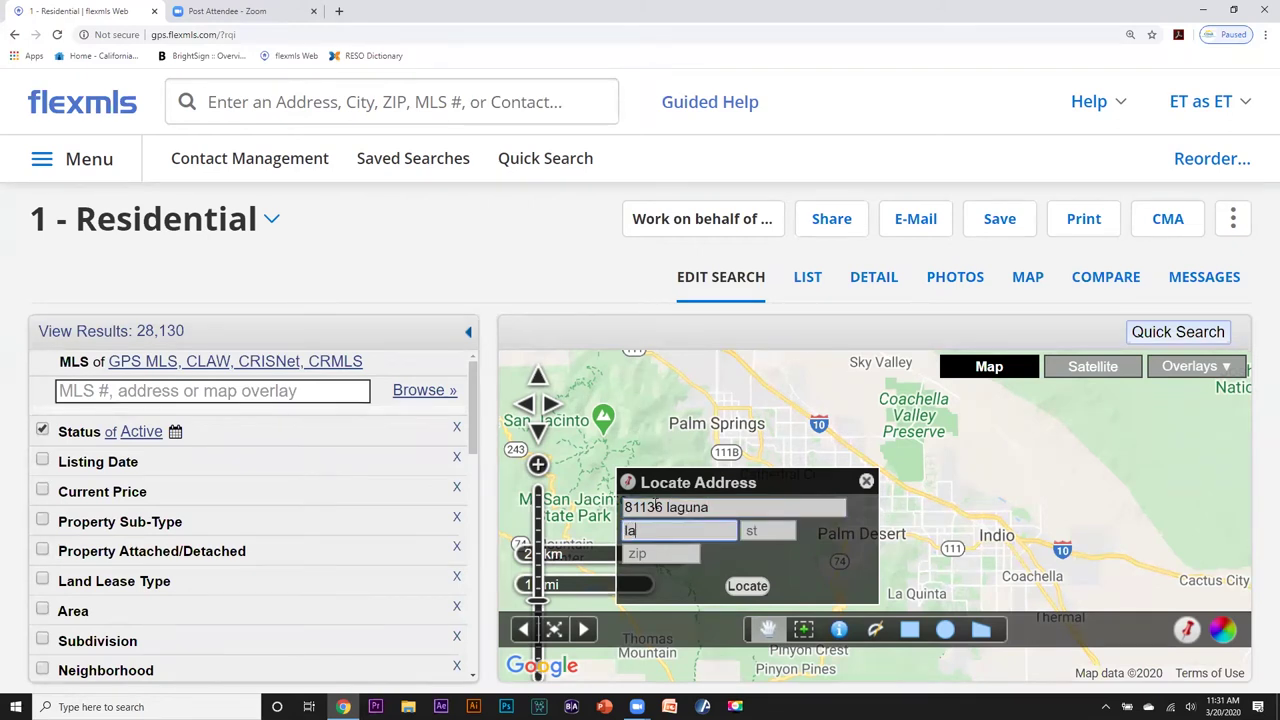
type("quinta")
key("Tab")
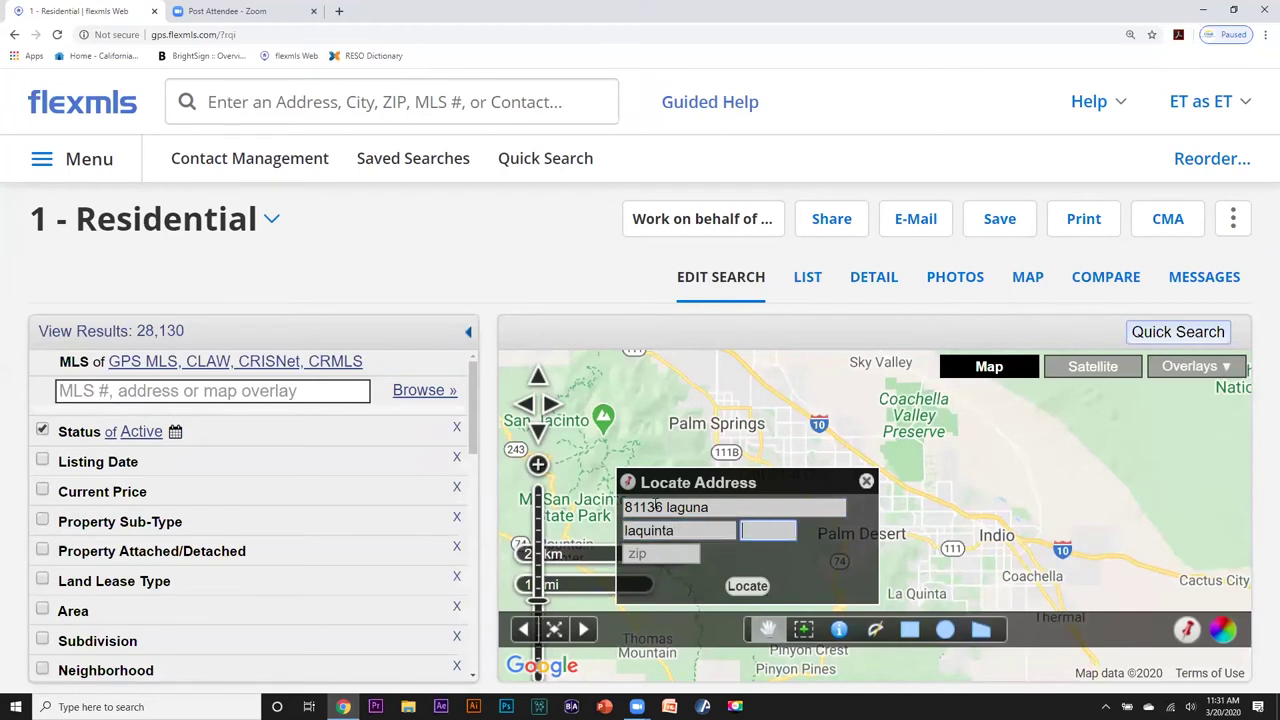
type("ca")
key("Tab")
type("9")
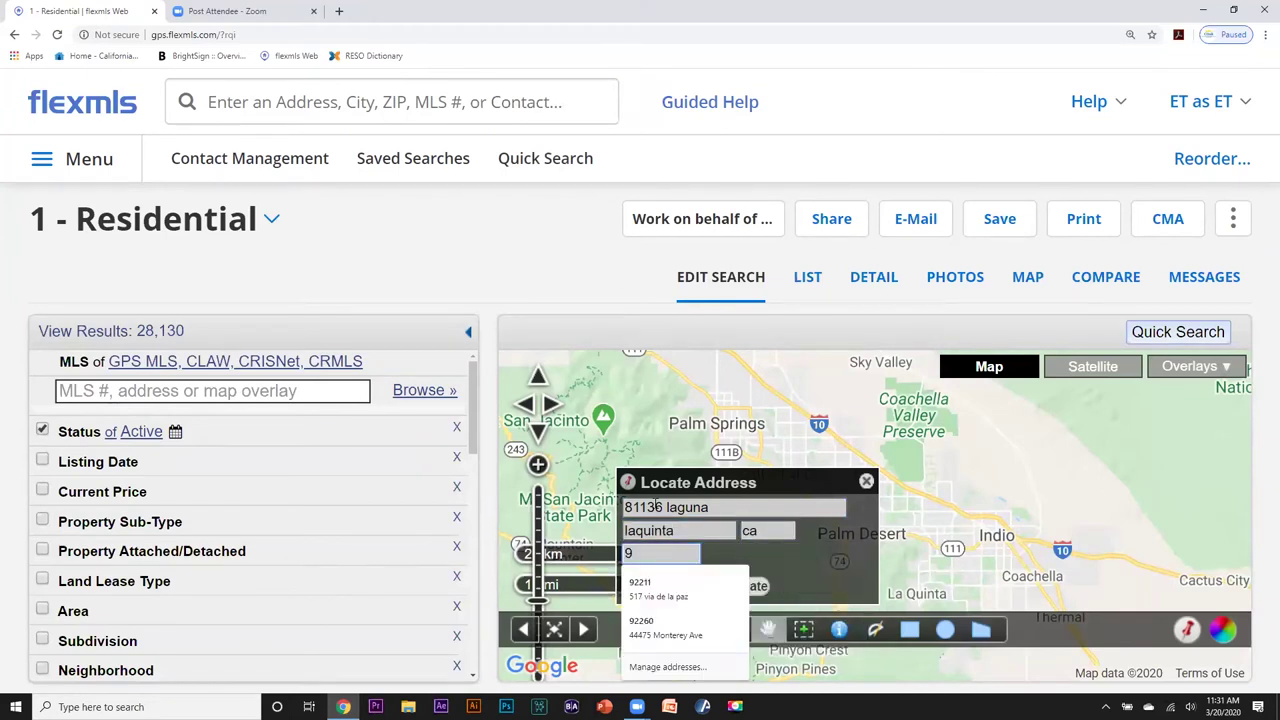
type("2254")
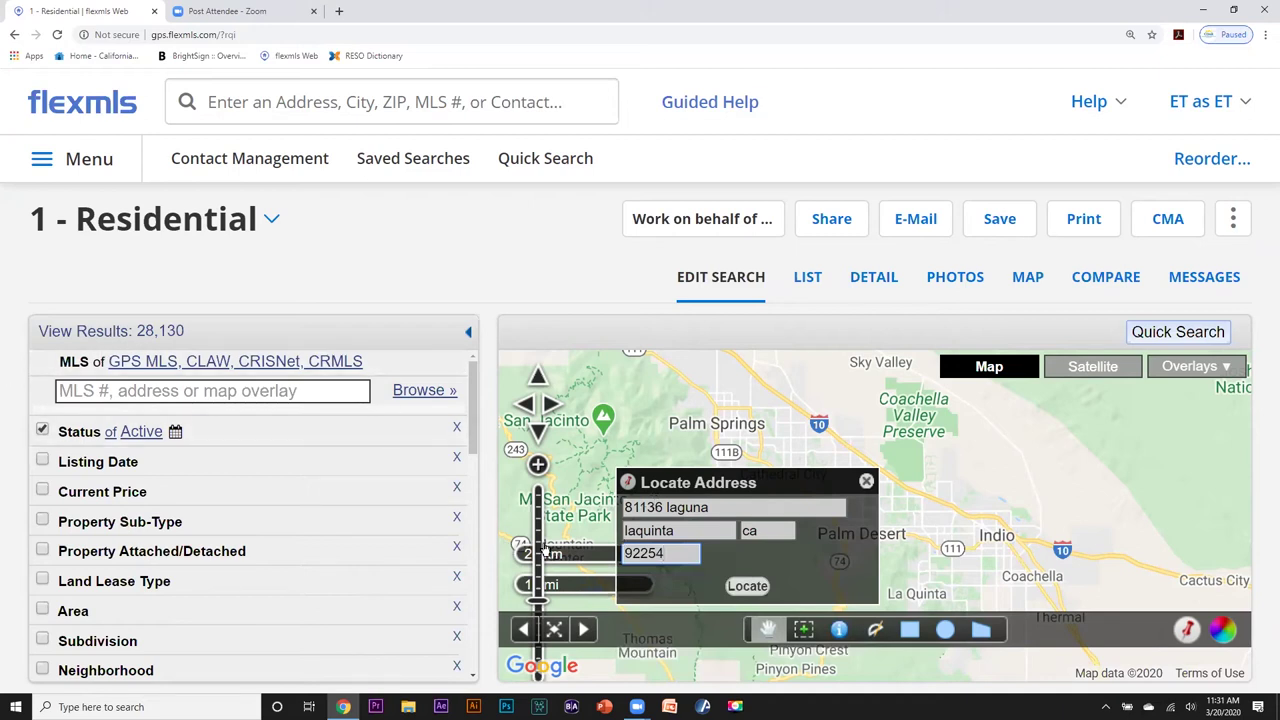
left_click(748, 586)
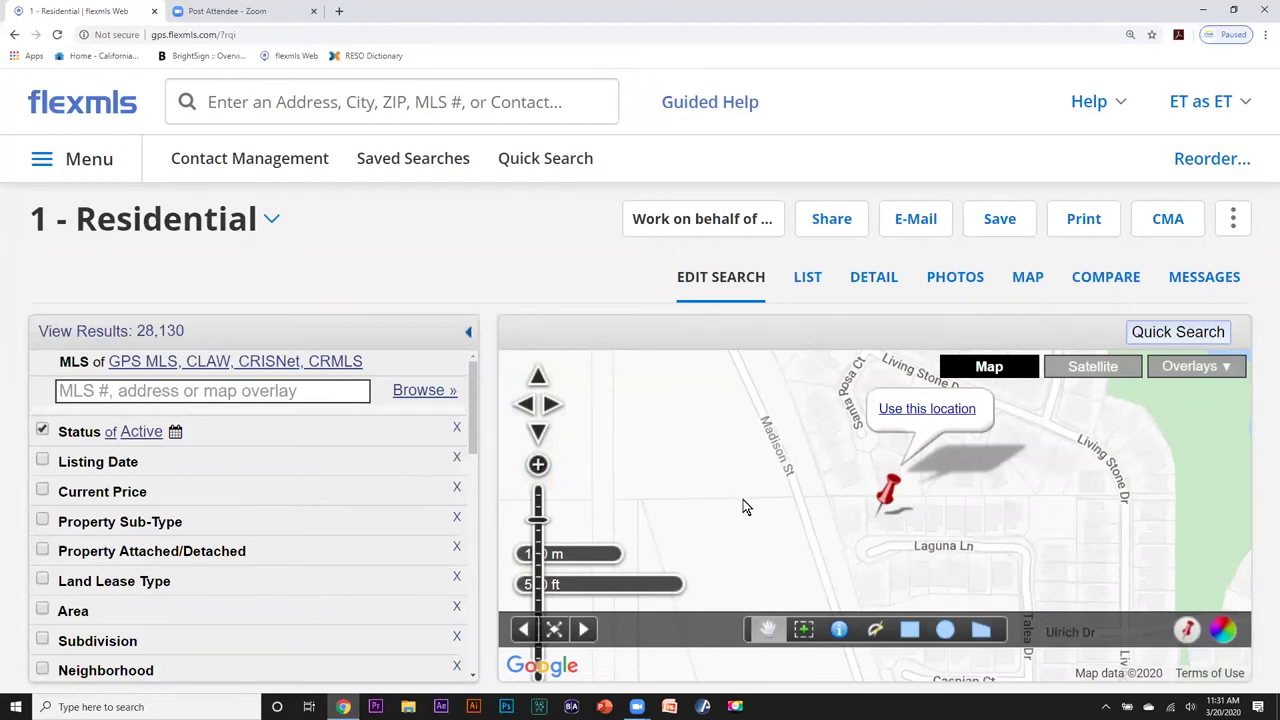
scroll(743, 505, "up", 1)
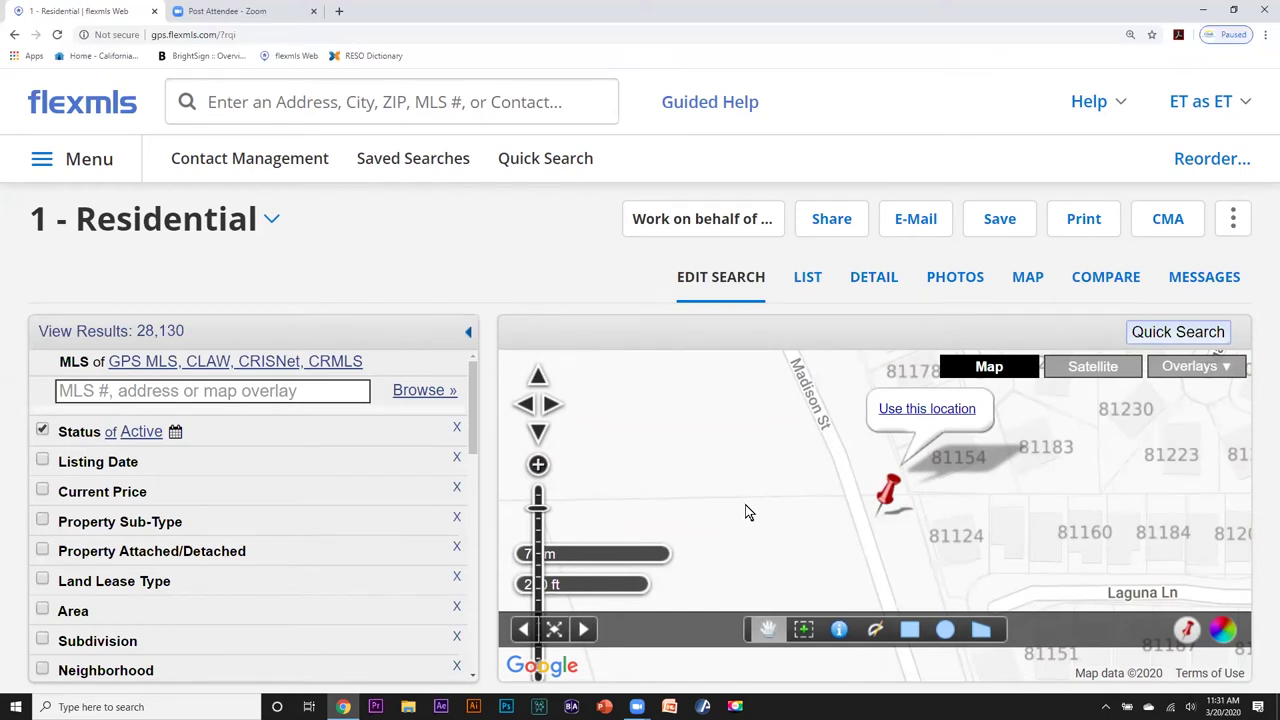
left_click_drag(887, 489, 733, 509)
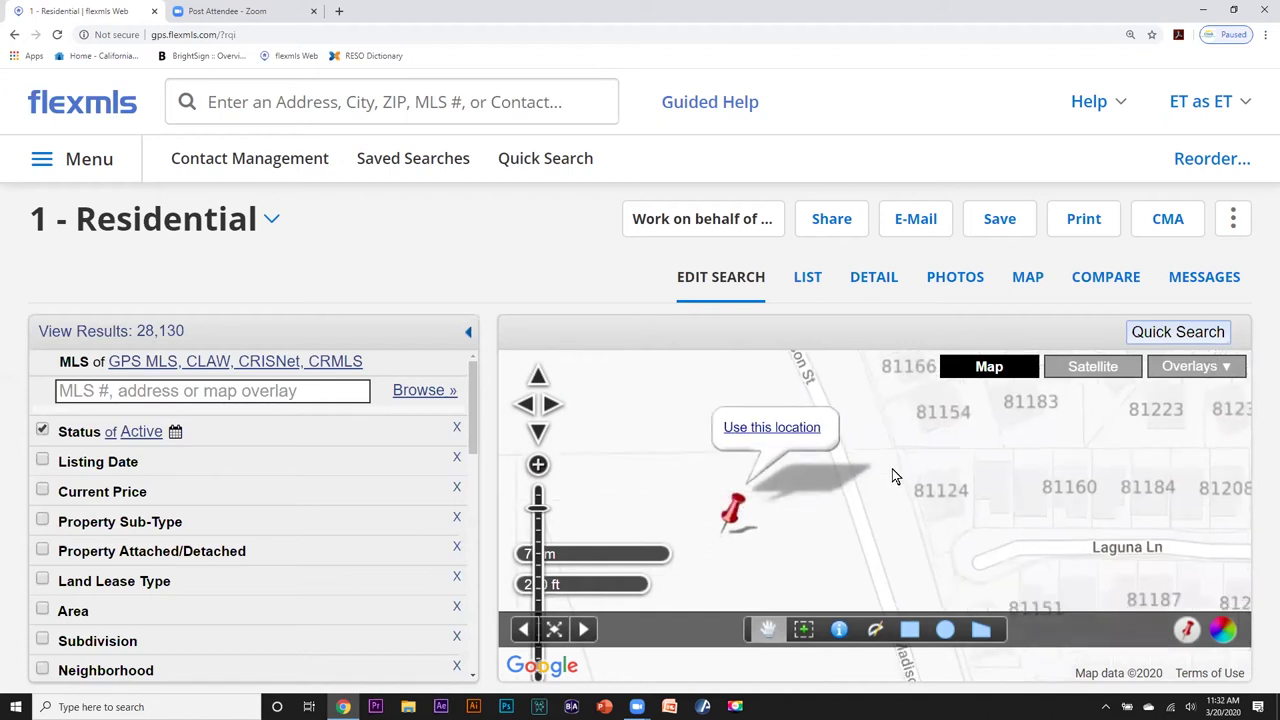
left_click_drag(1024, 494, 967, 537)
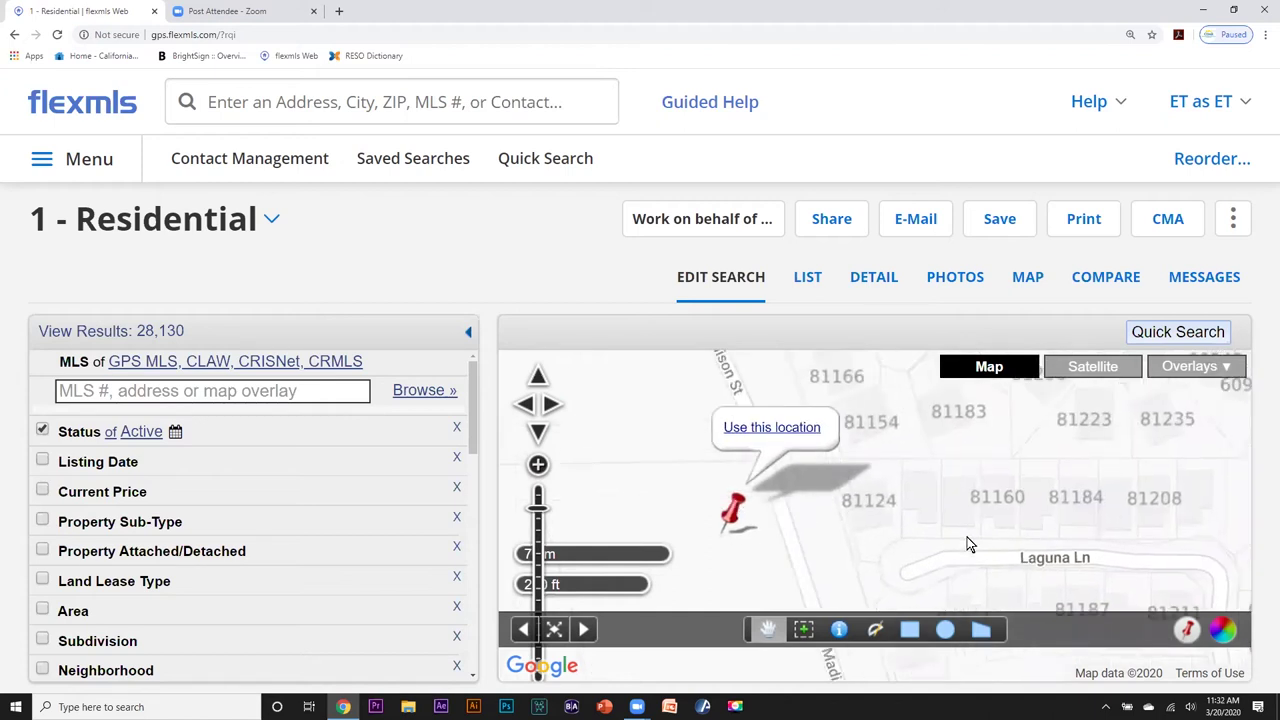
left_click_drag(1016, 472, 1034, 523)
left_click_drag(901, 470, 927, 465)
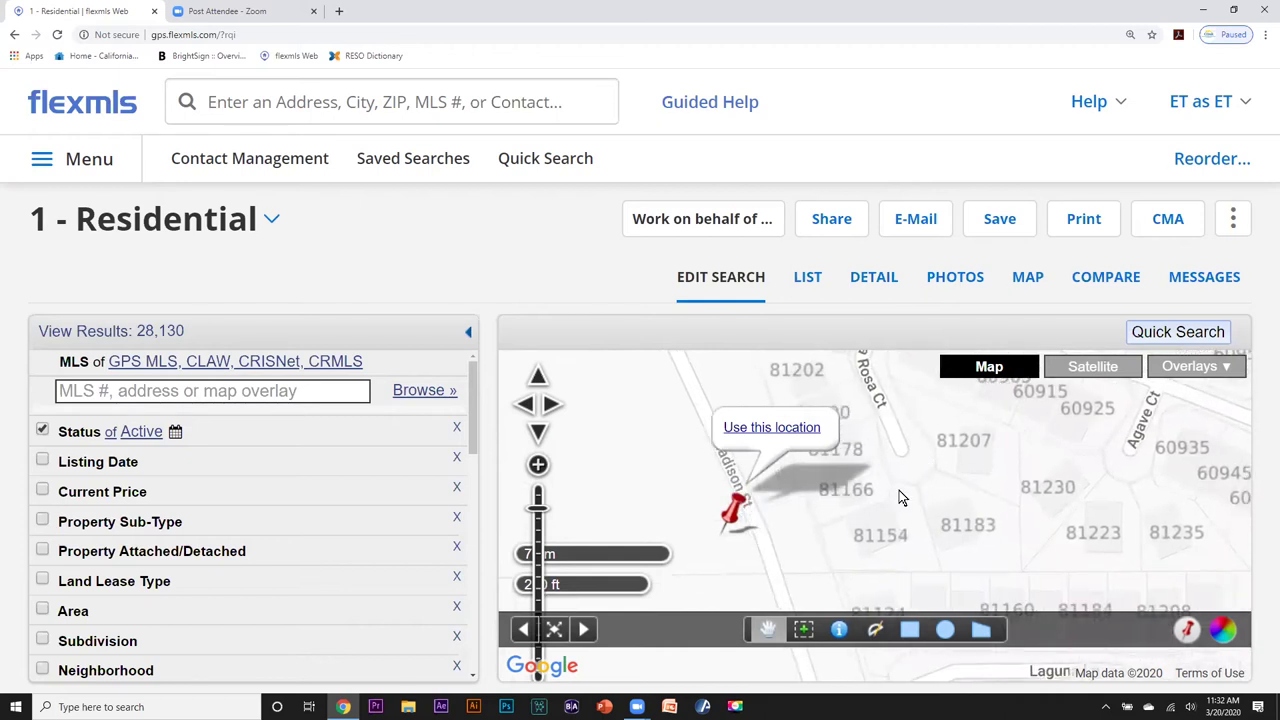
left_click_drag(736, 514, 896, 530)
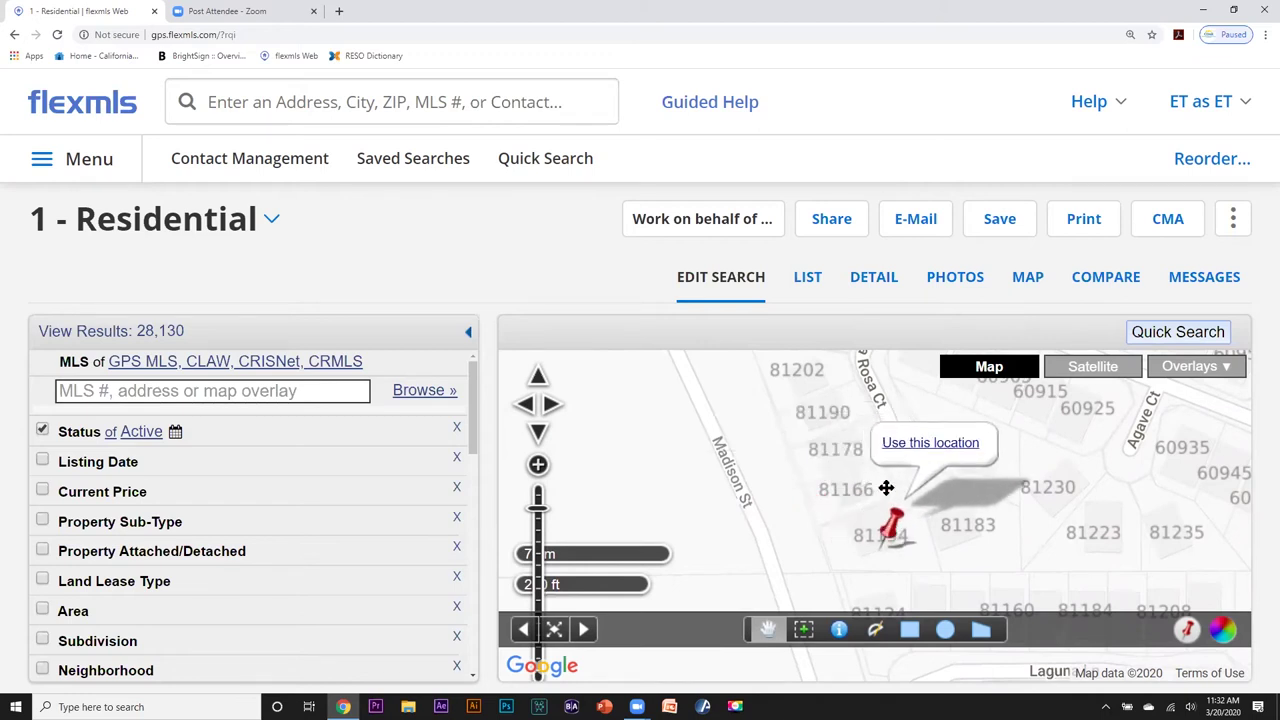
left_click(907, 446)
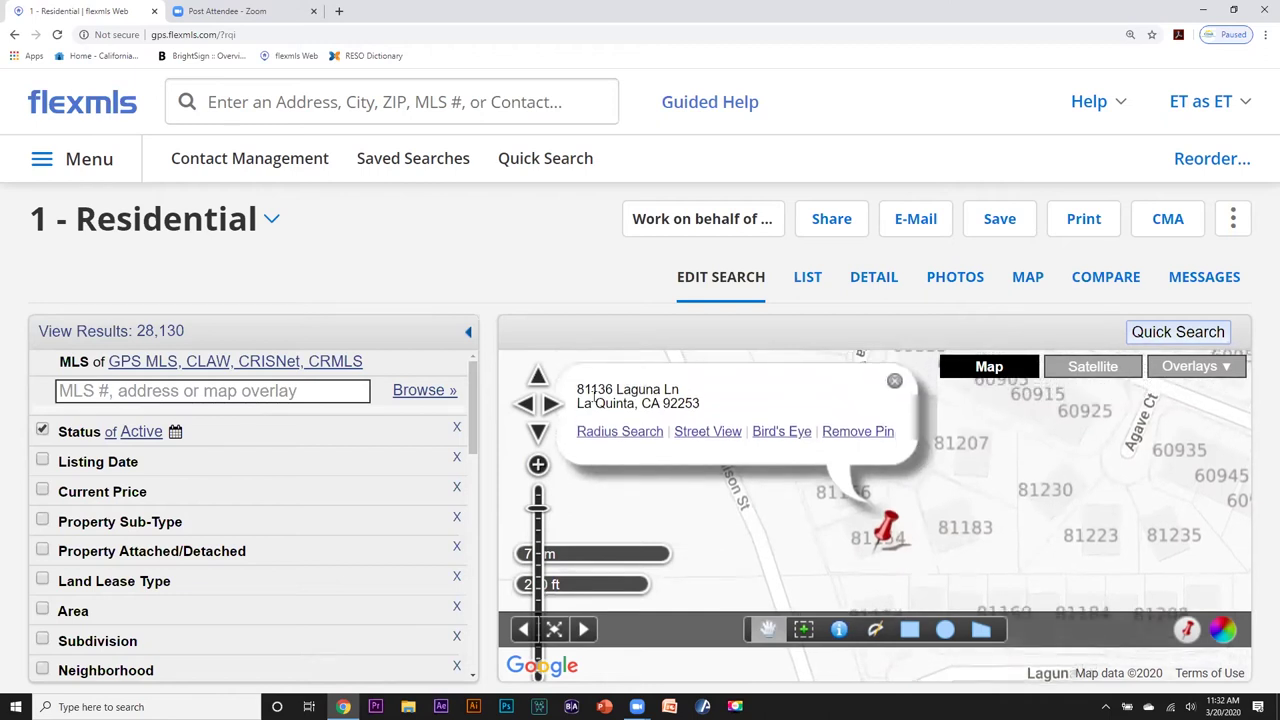
Run a 2-mile radius search from the pinned address and close the circle's popup.
left_click(626, 432)
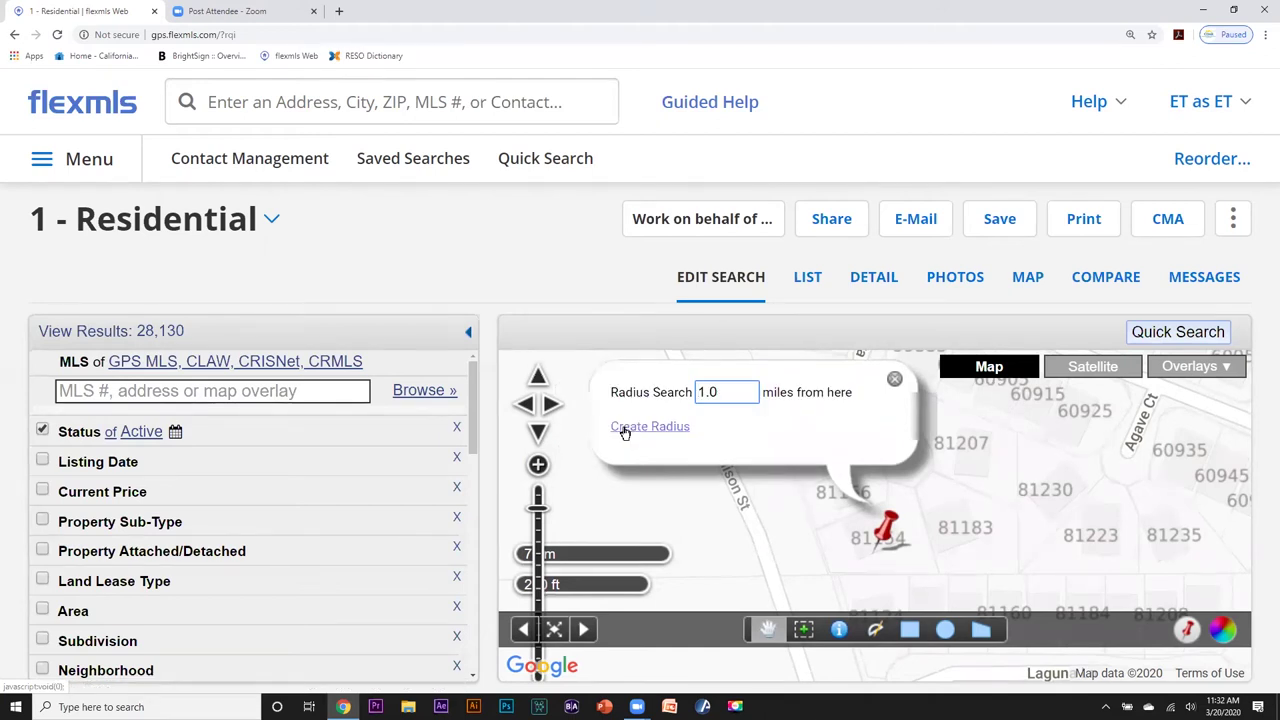
double_click(698, 391)
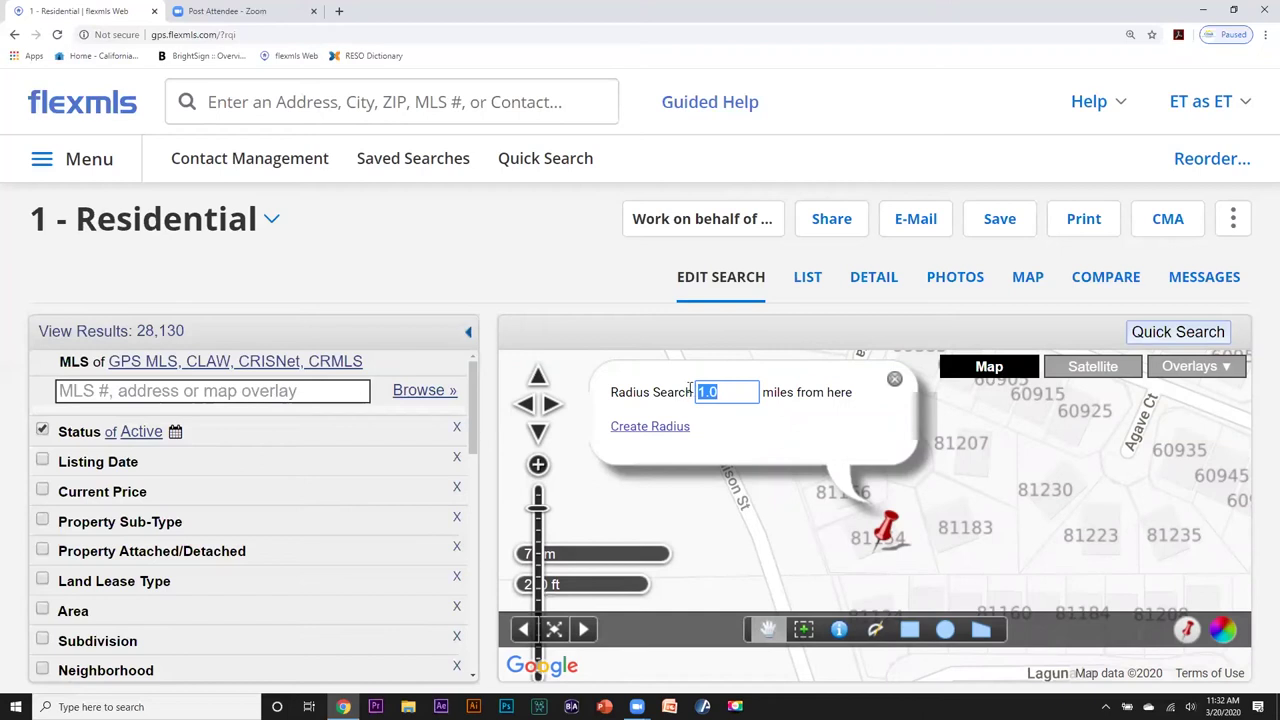
type(".5")
left_click_drag(713, 391, 692, 380)
type("1")
left_click_drag(737, 392, 674, 392)
type("2")
left_click(654, 427)
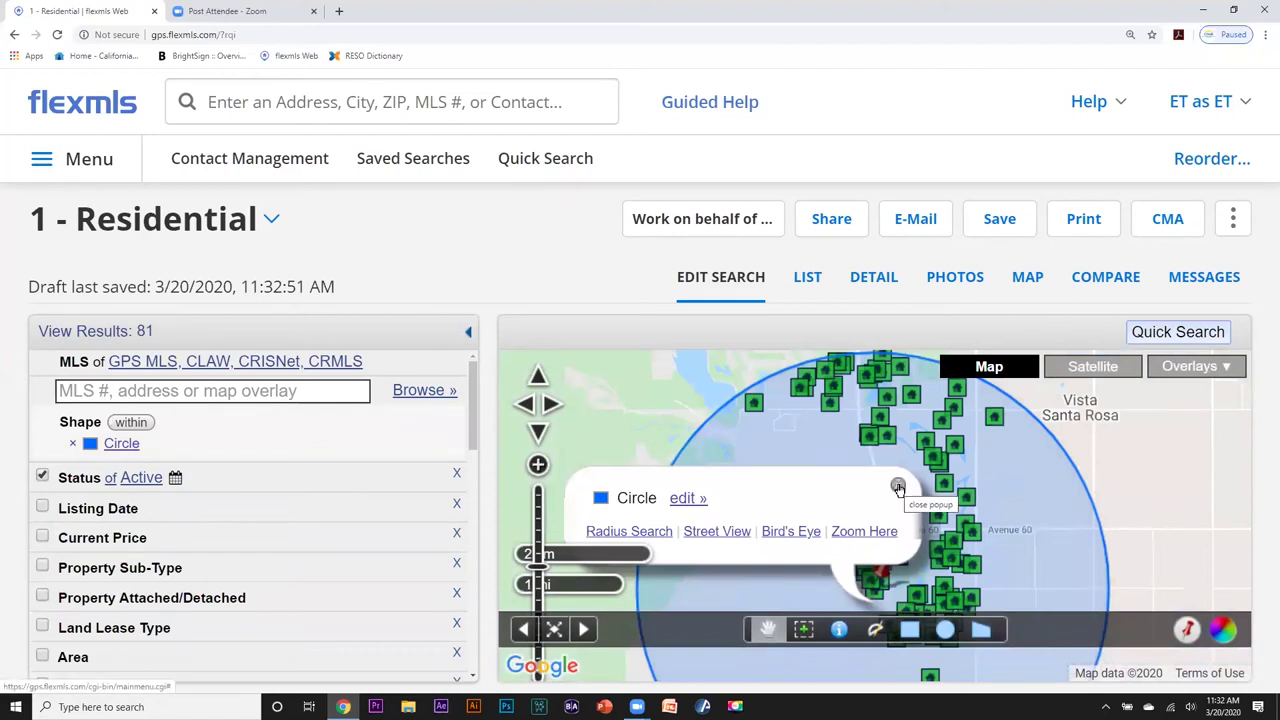
left_click(898, 487)
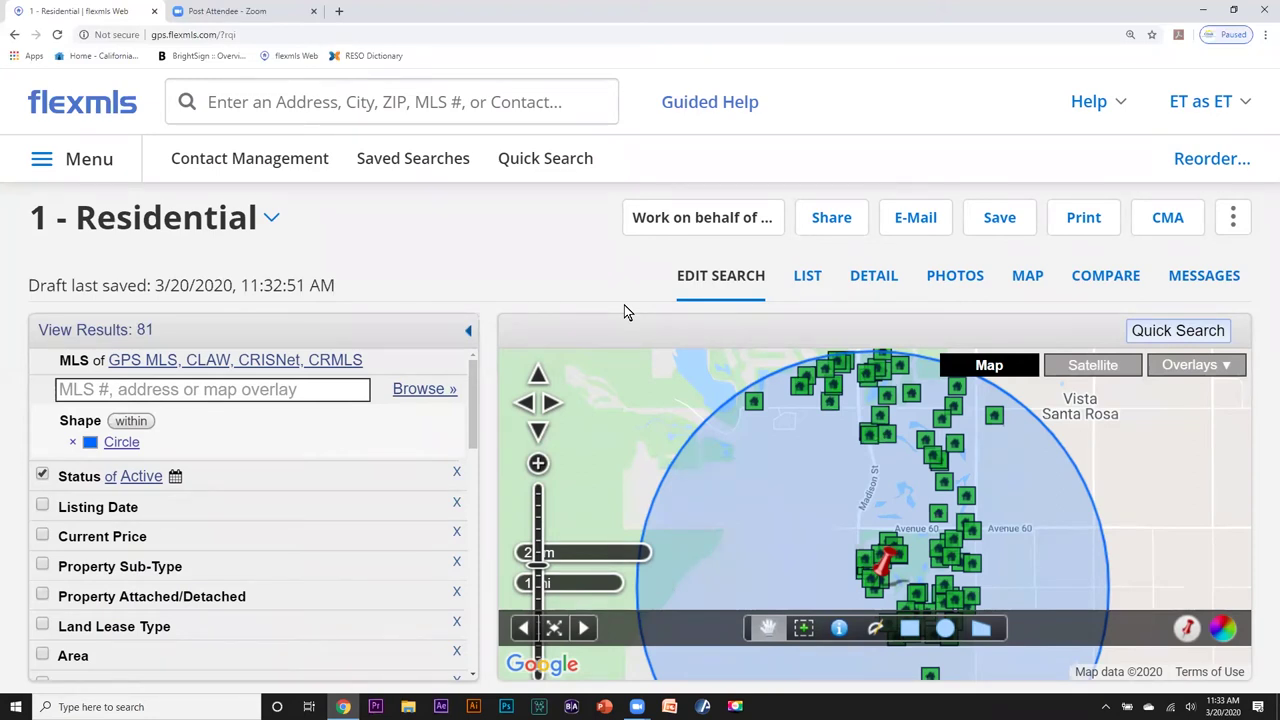
Add a maximum Current Price of 450,000 and at least 3 bedrooms to the search criteria.
scroll(603, 366, "down", 1)
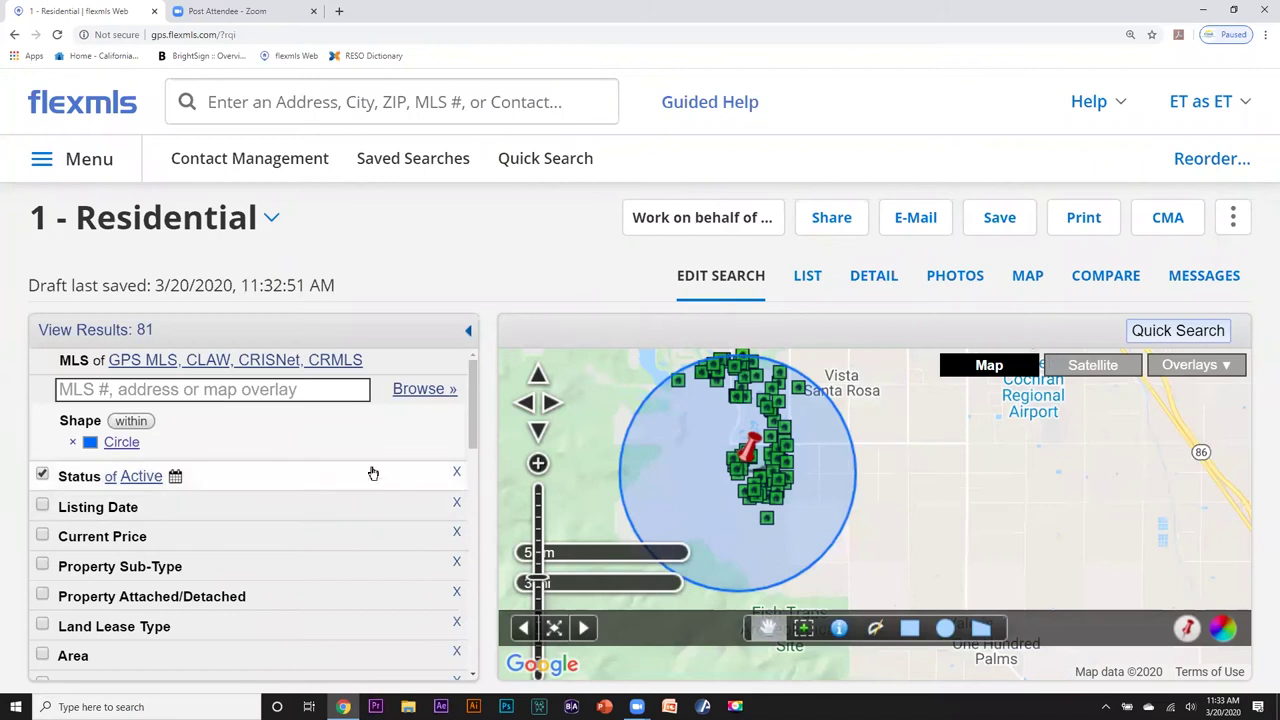
scroll(469, 423, "down", 1)
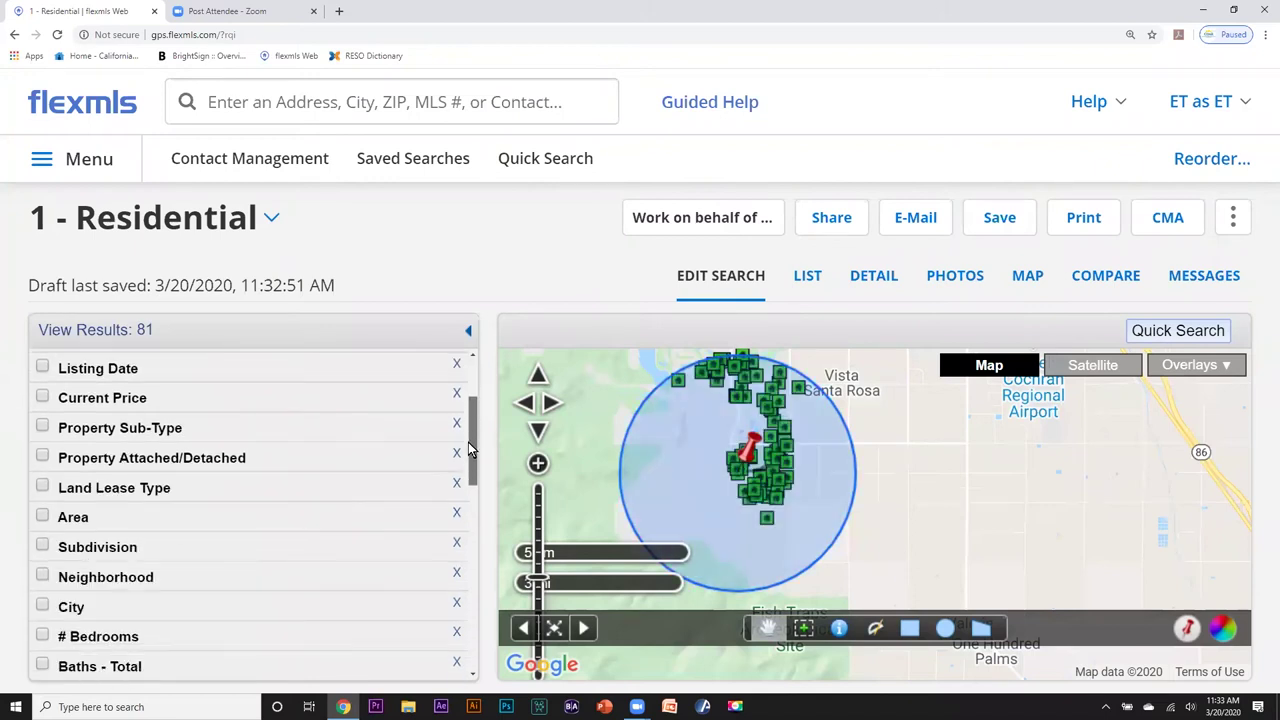
left_click(42, 397)
left_click(291, 429)
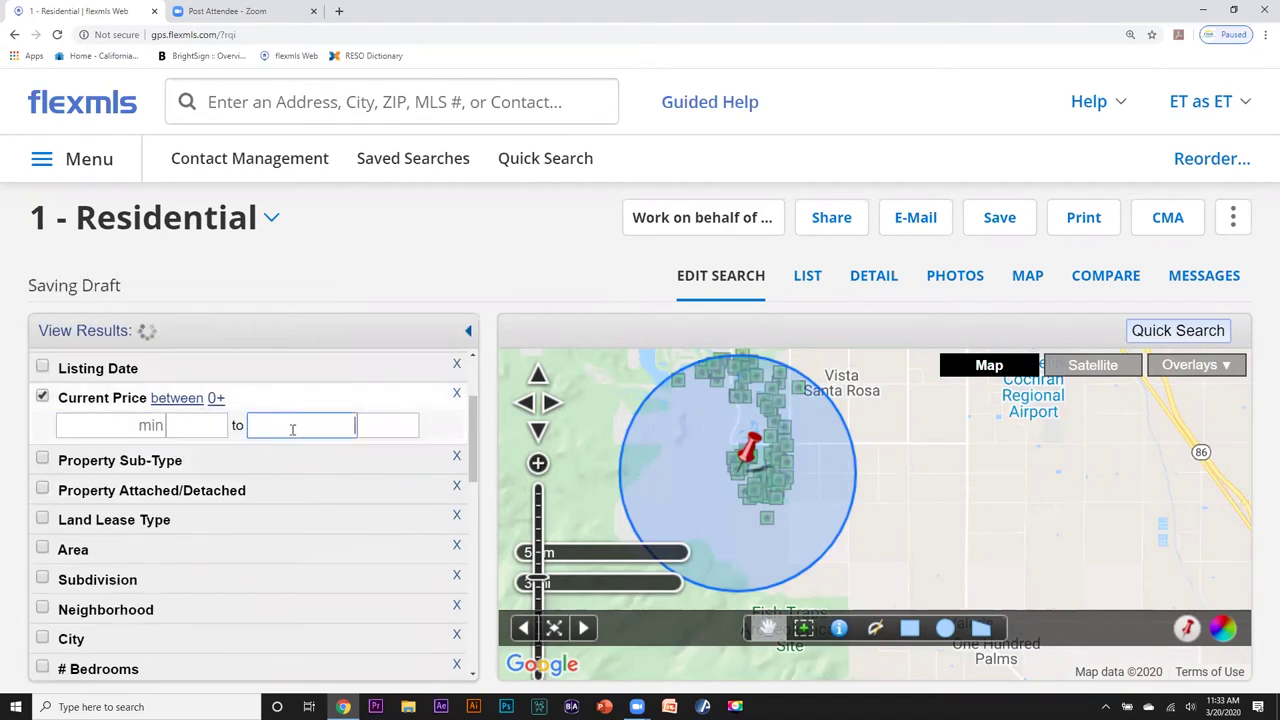
type("450")
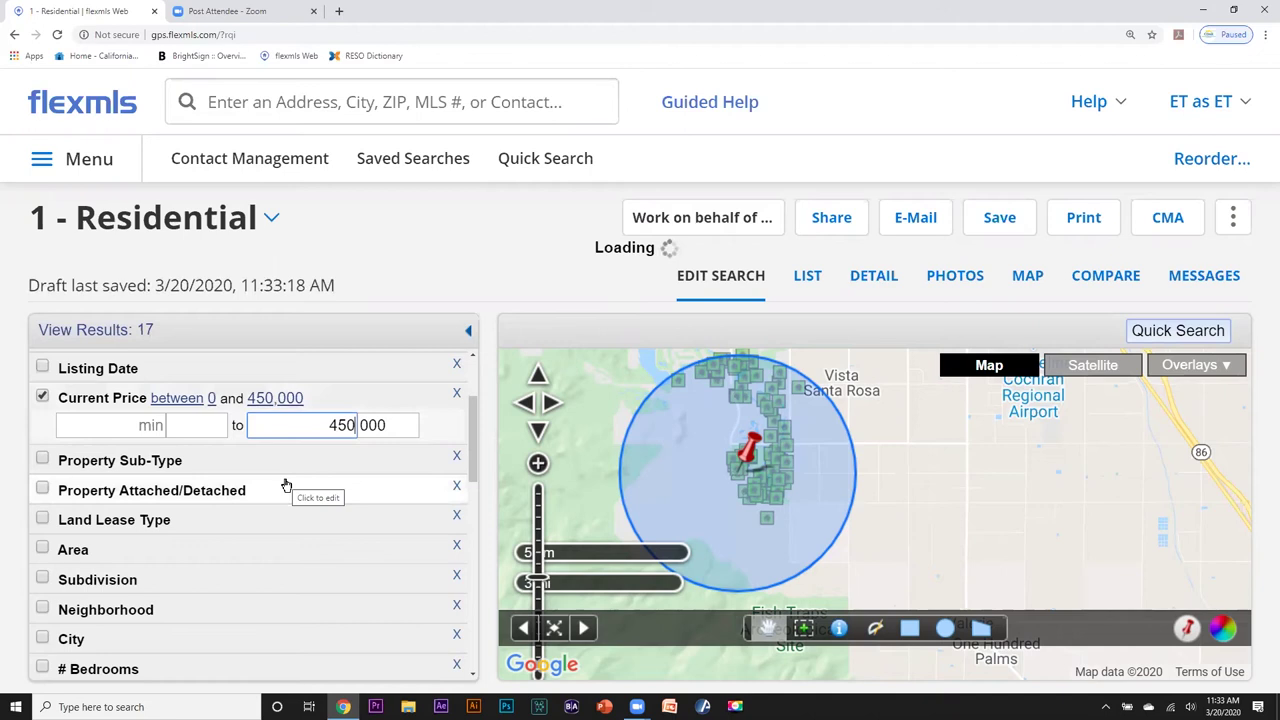
scroll(286, 485, "down", 2)
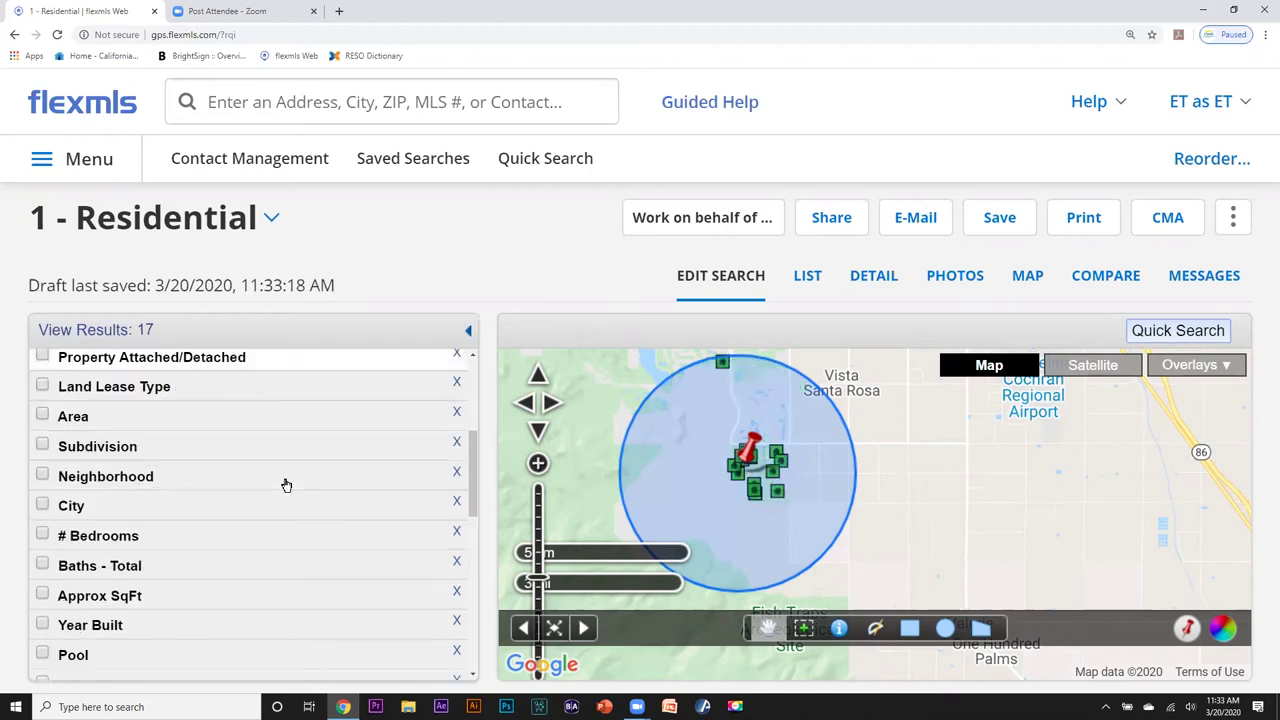
left_click(43, 533)
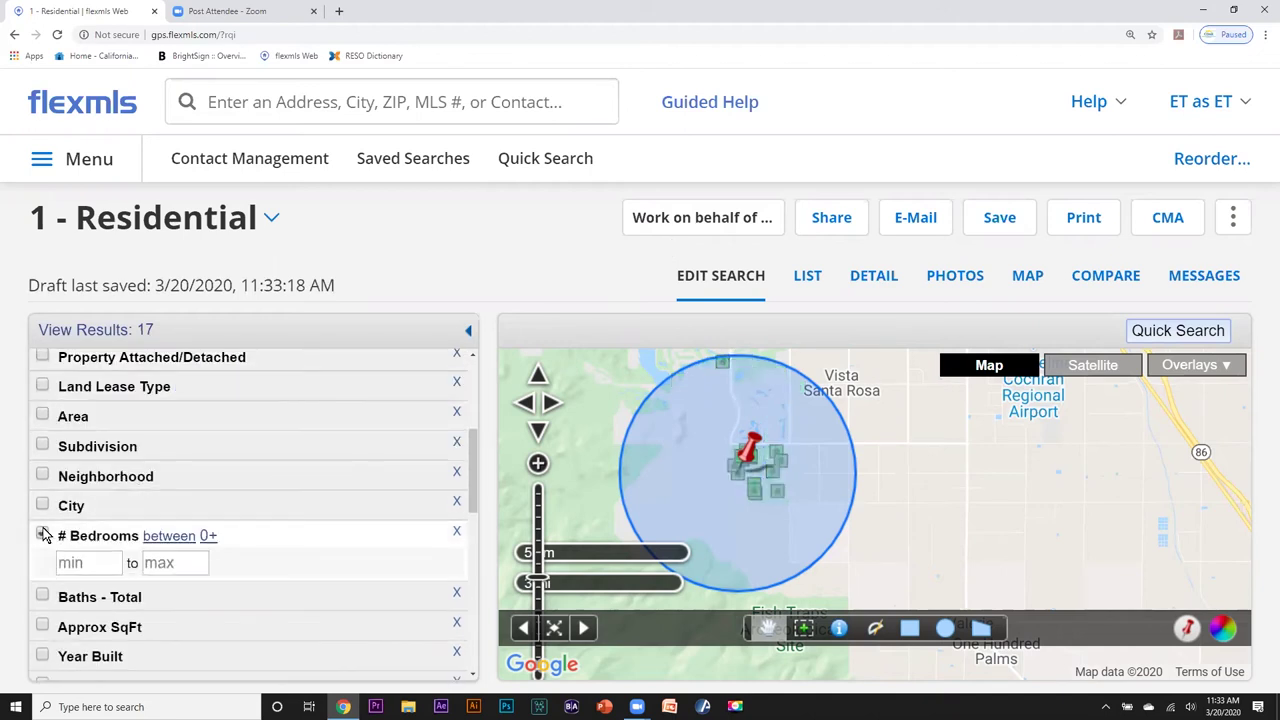
type("3")
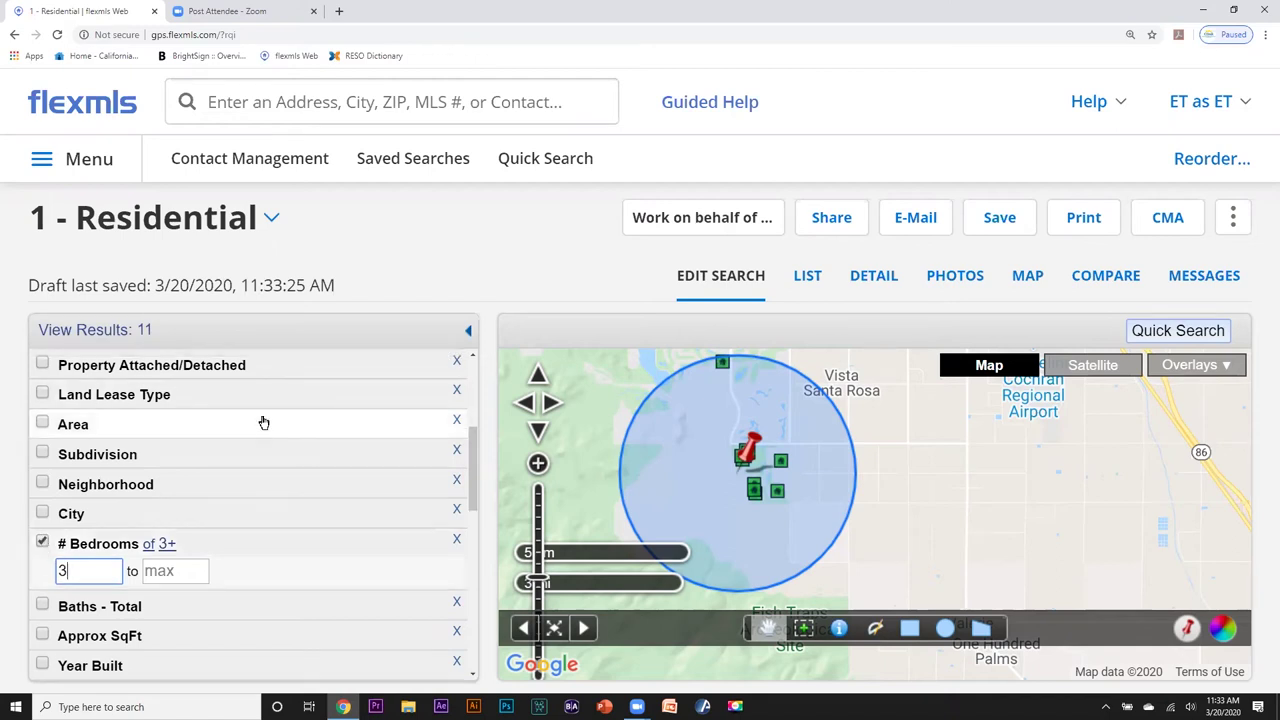
scroll(263, 420, "up", 3)
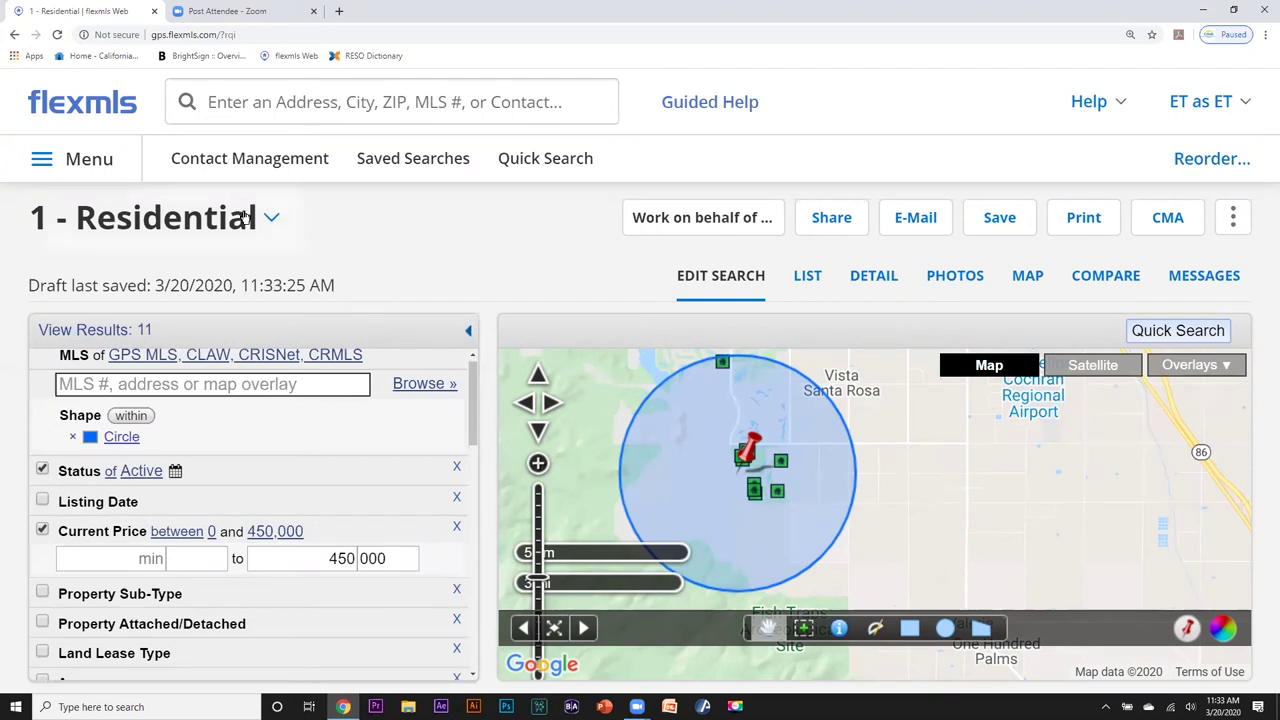
left_click(206, 101)
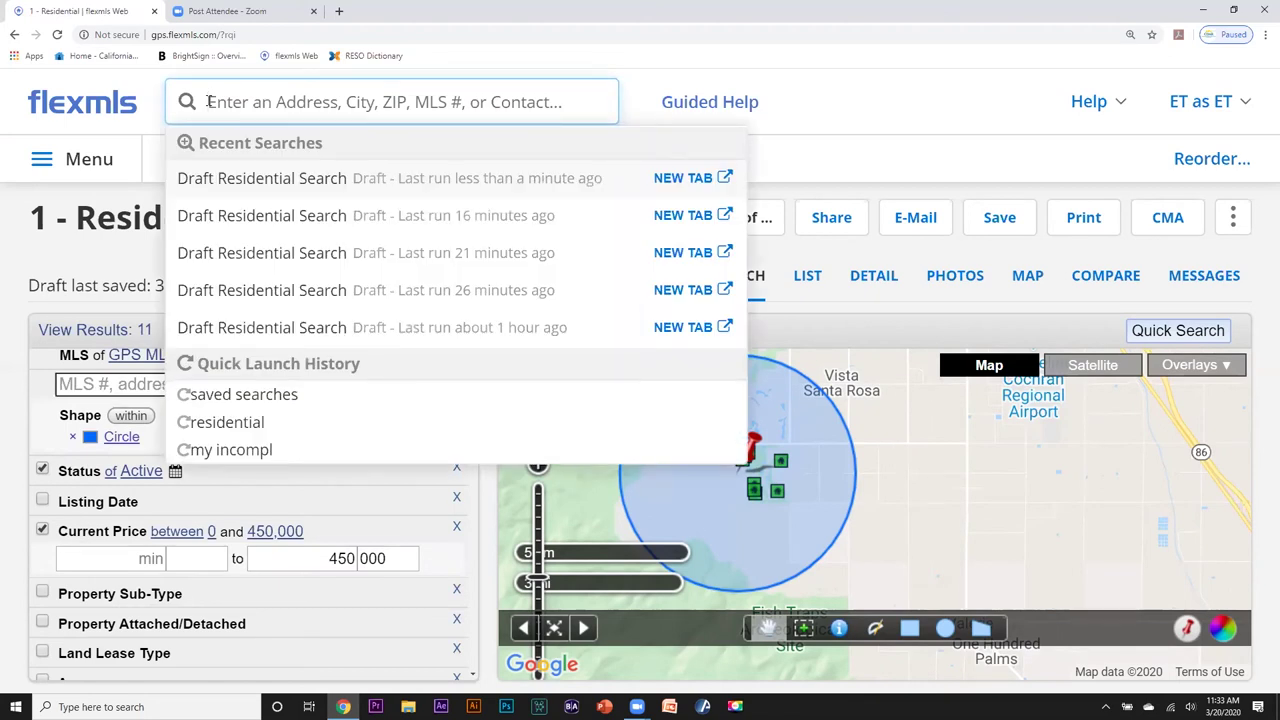
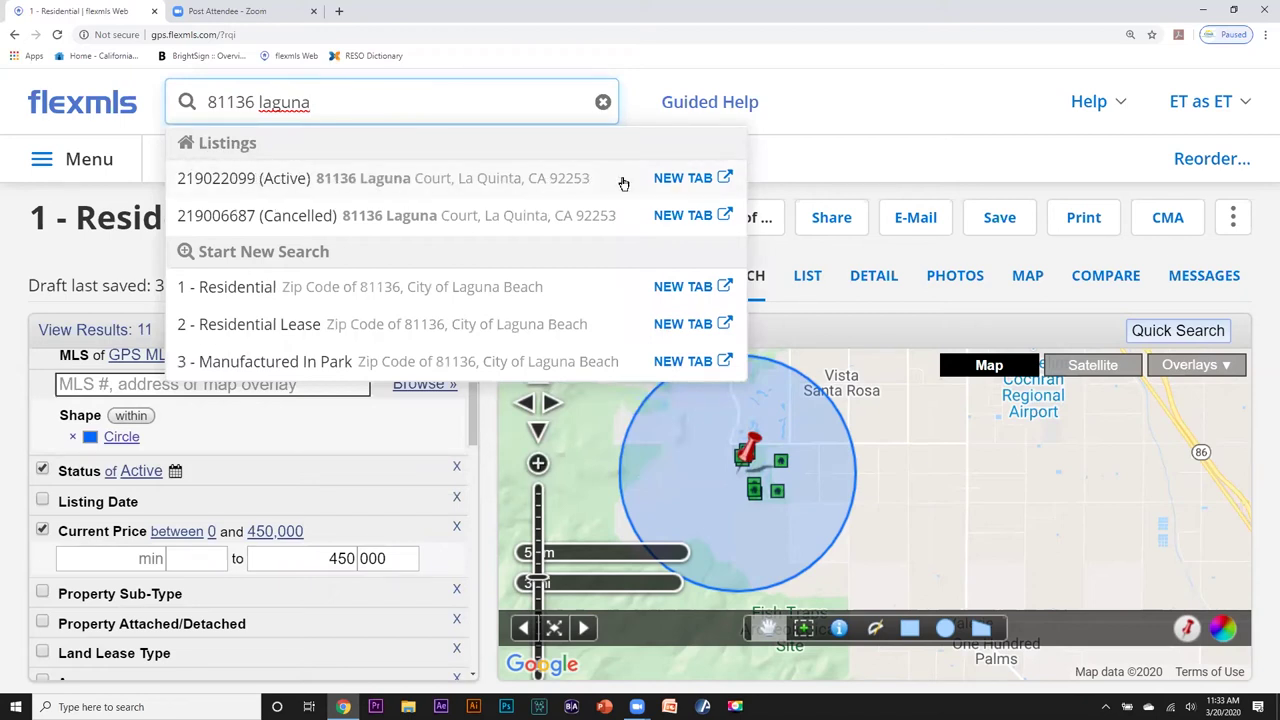
left_click(686, 180)
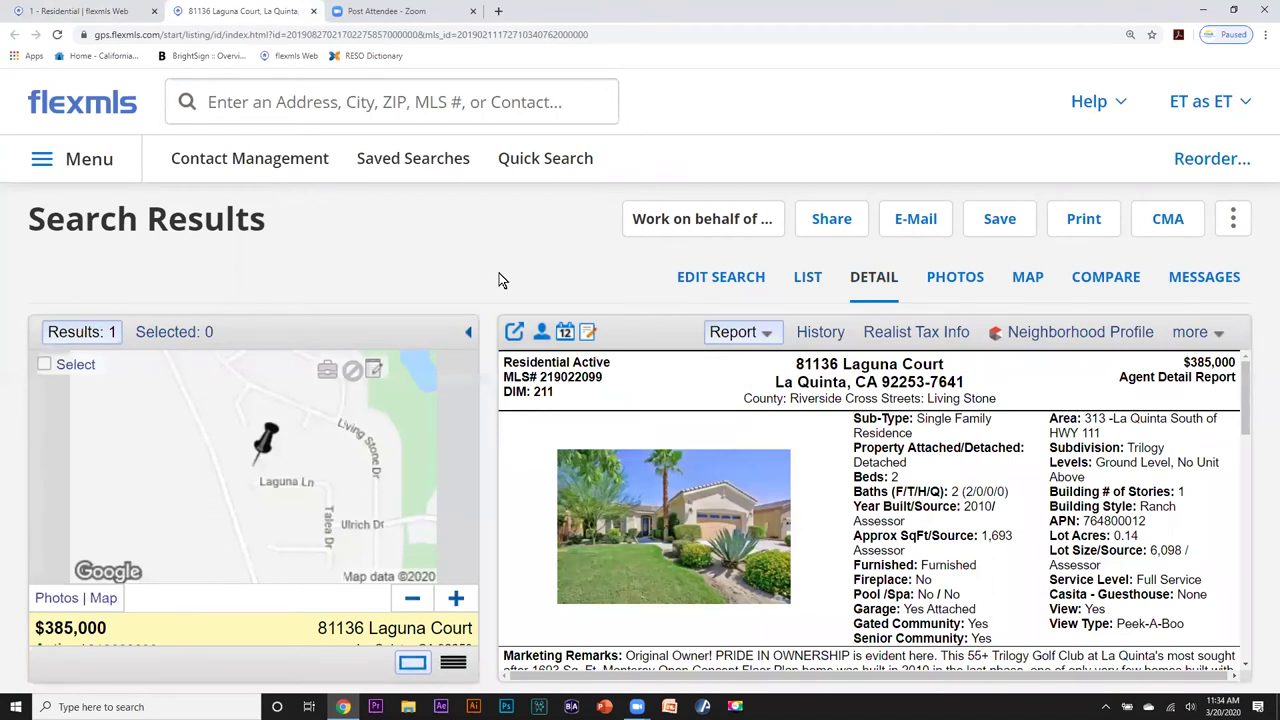
left_click(207, 101)
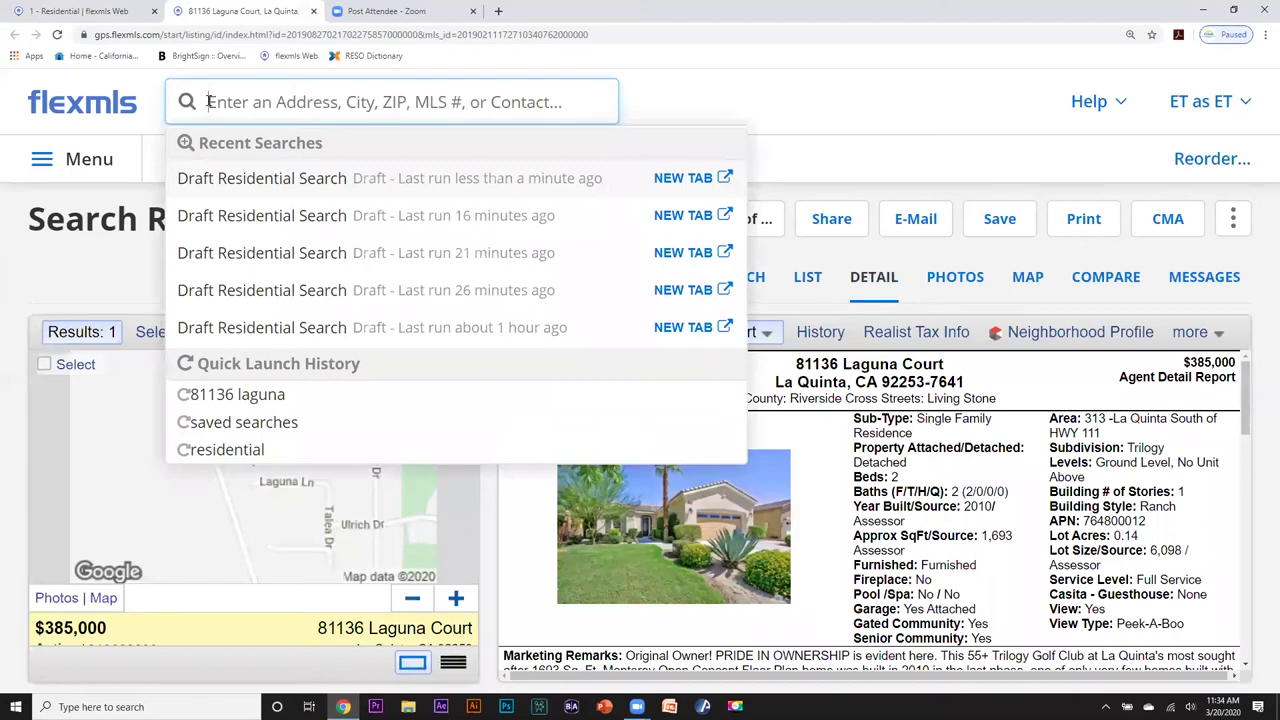
type("2190")
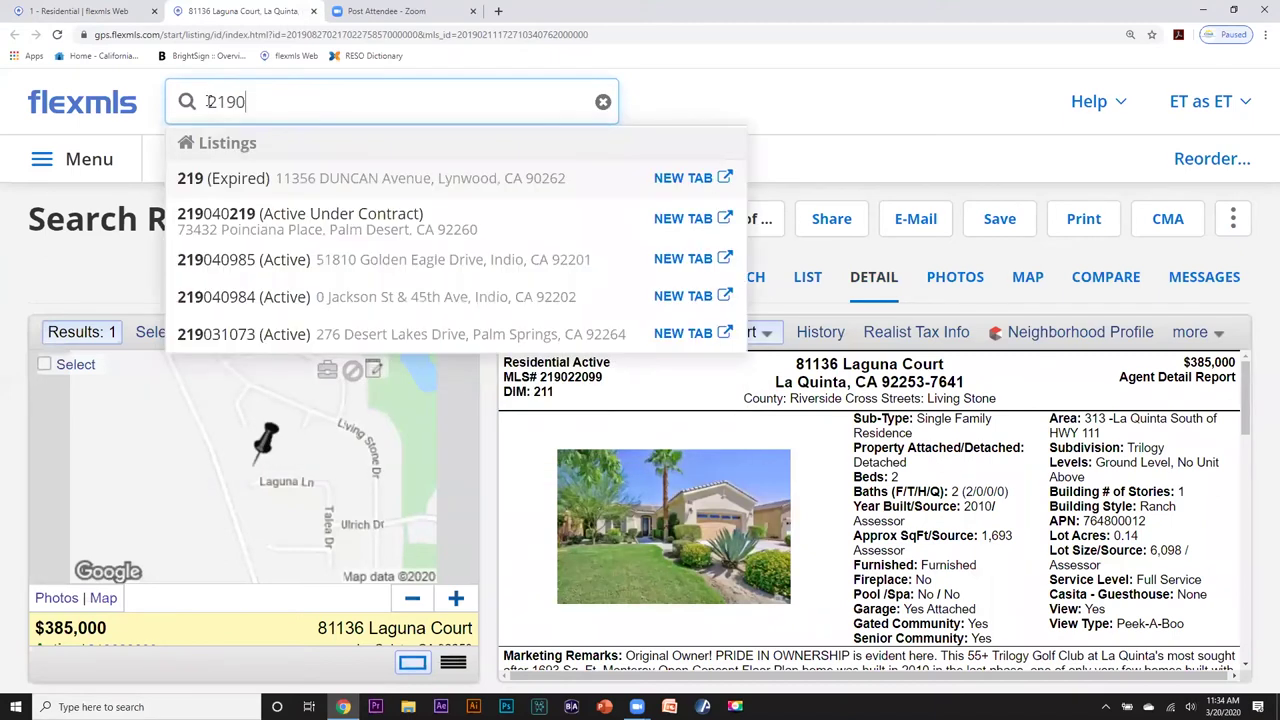
type("35")
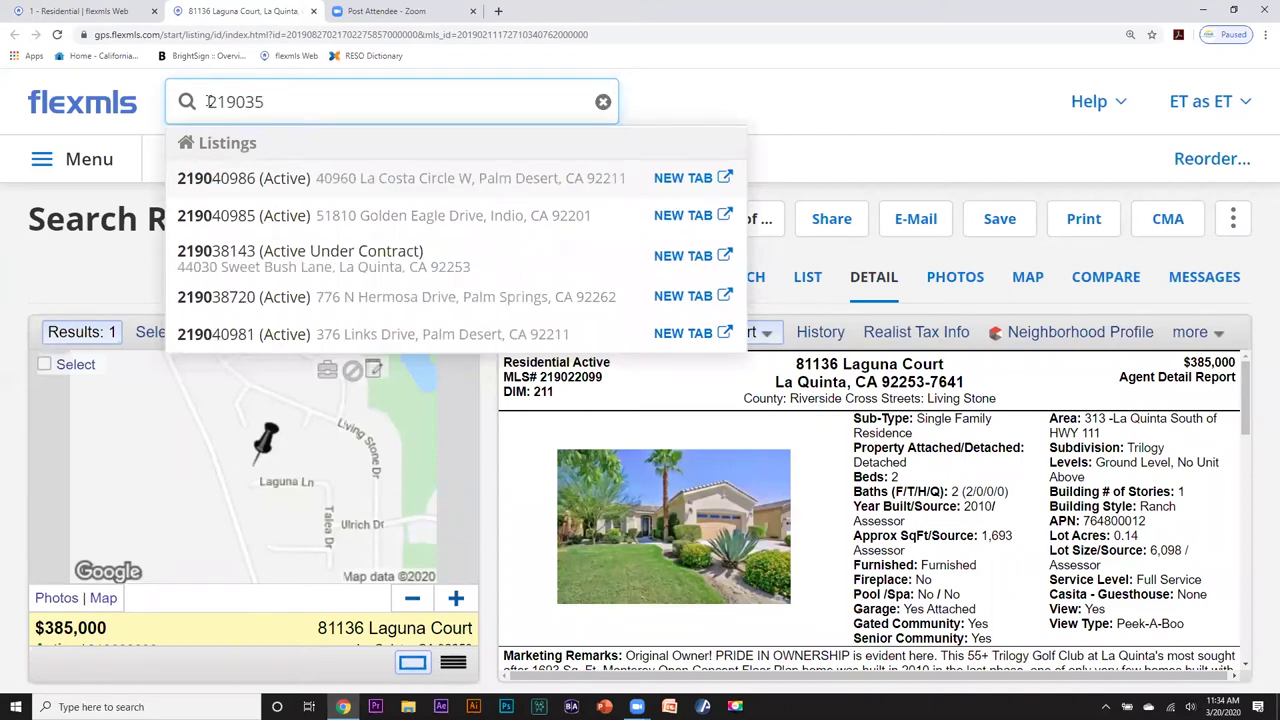
type("778")
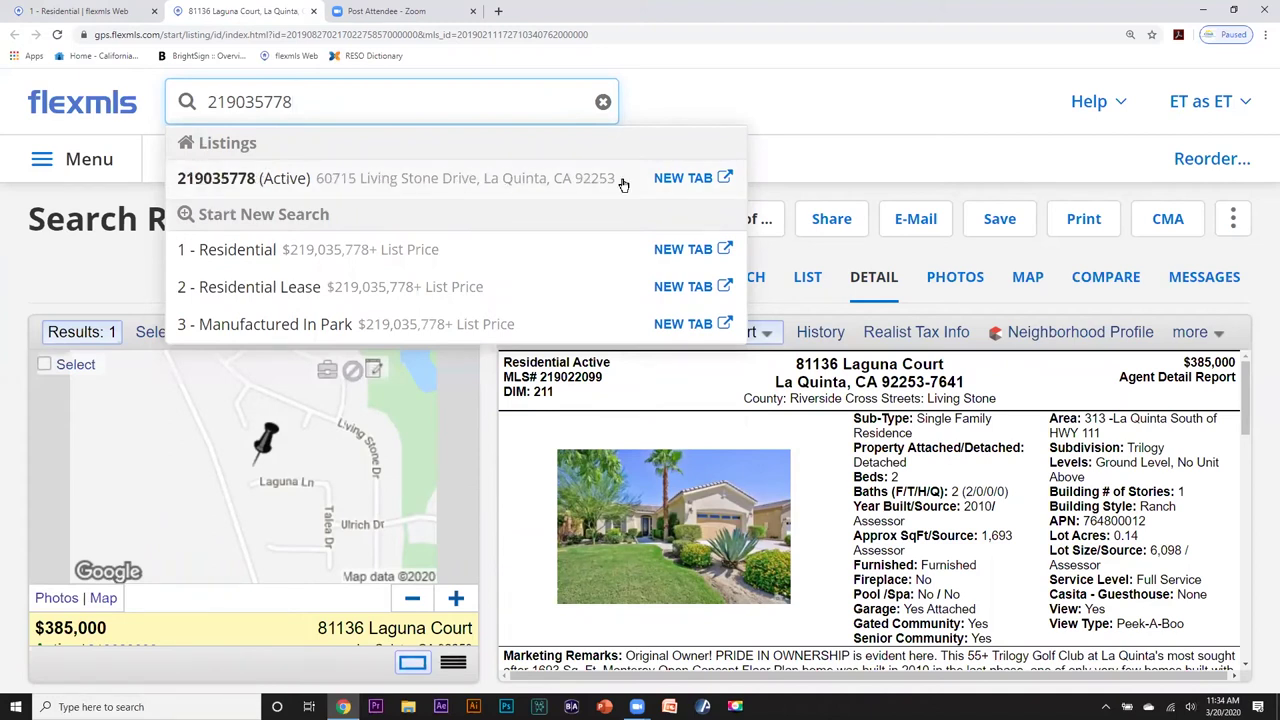
left_click(695, 180)
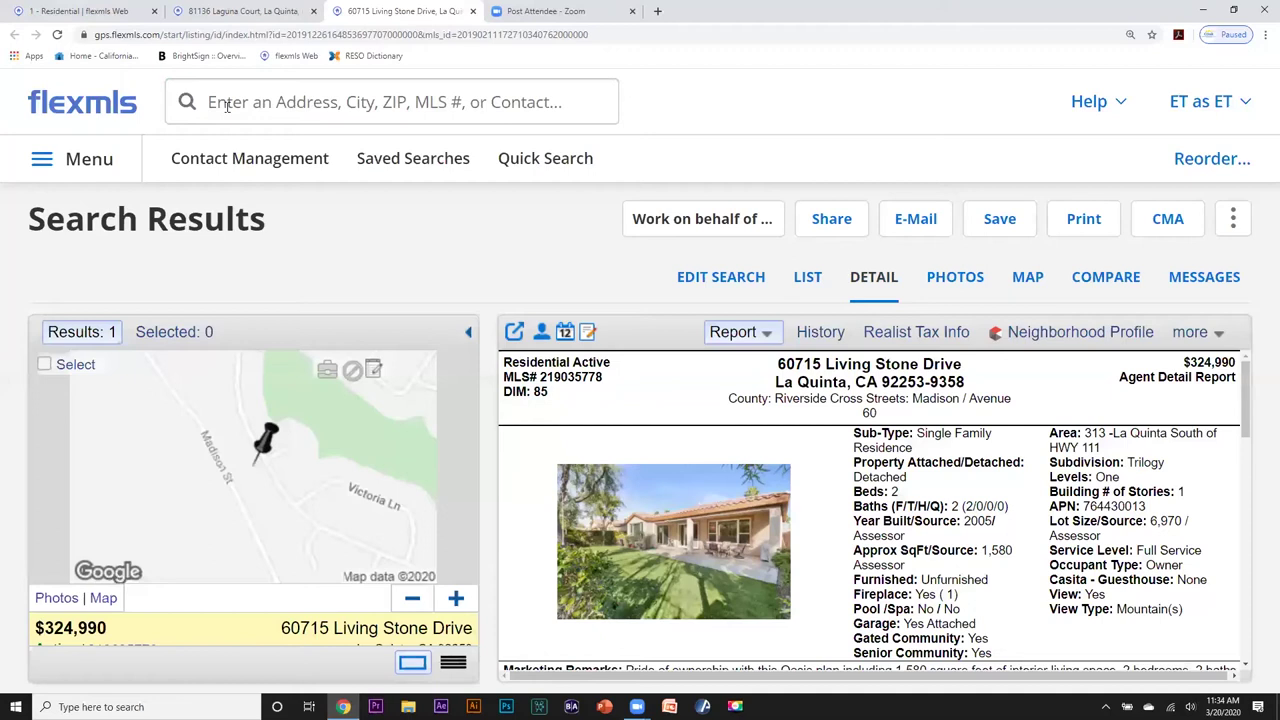
Compare the Laguna Court and Living Stone Drive listings and the search draft across the tabs.
left_click(238, 12)
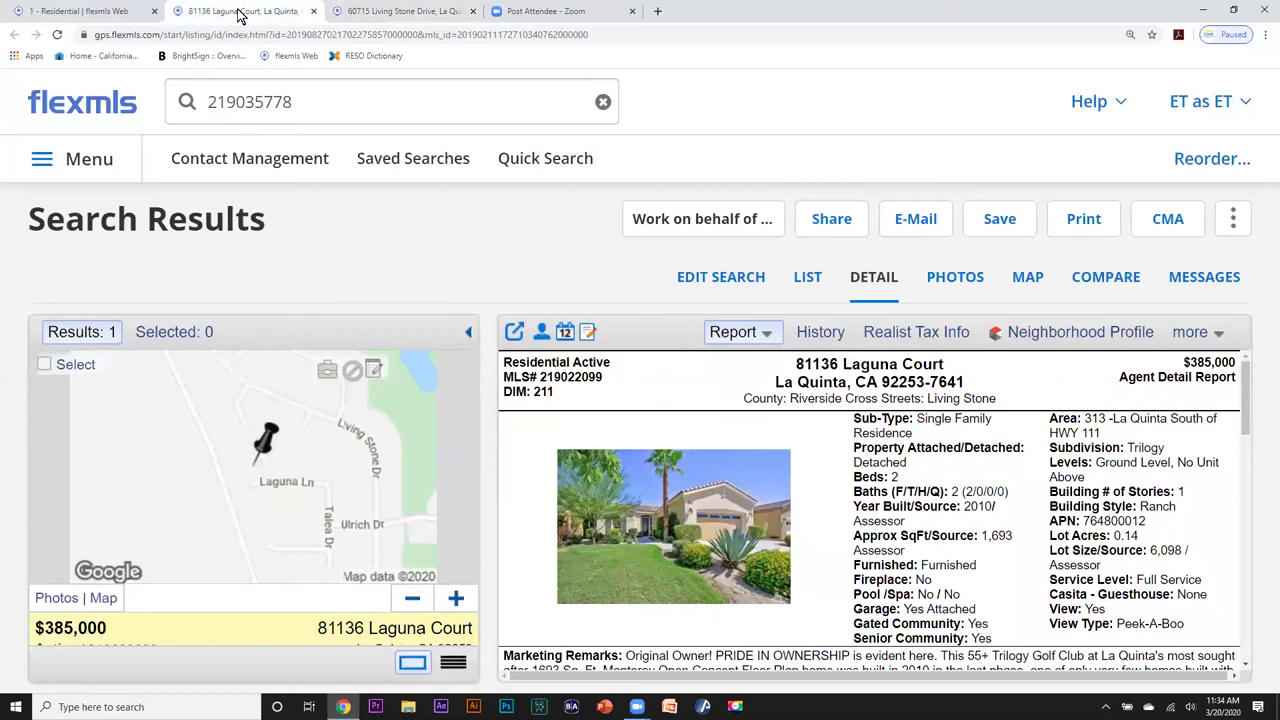
left_click(127, 12)
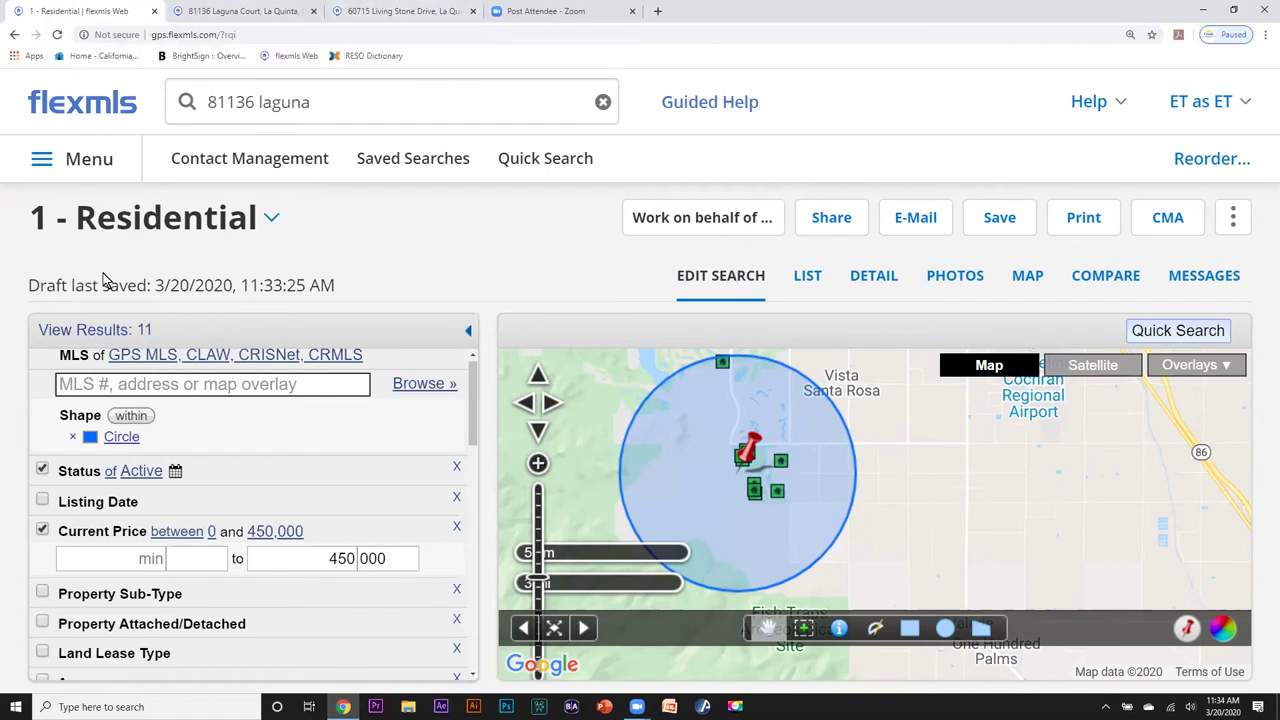
left_click(225, 12)
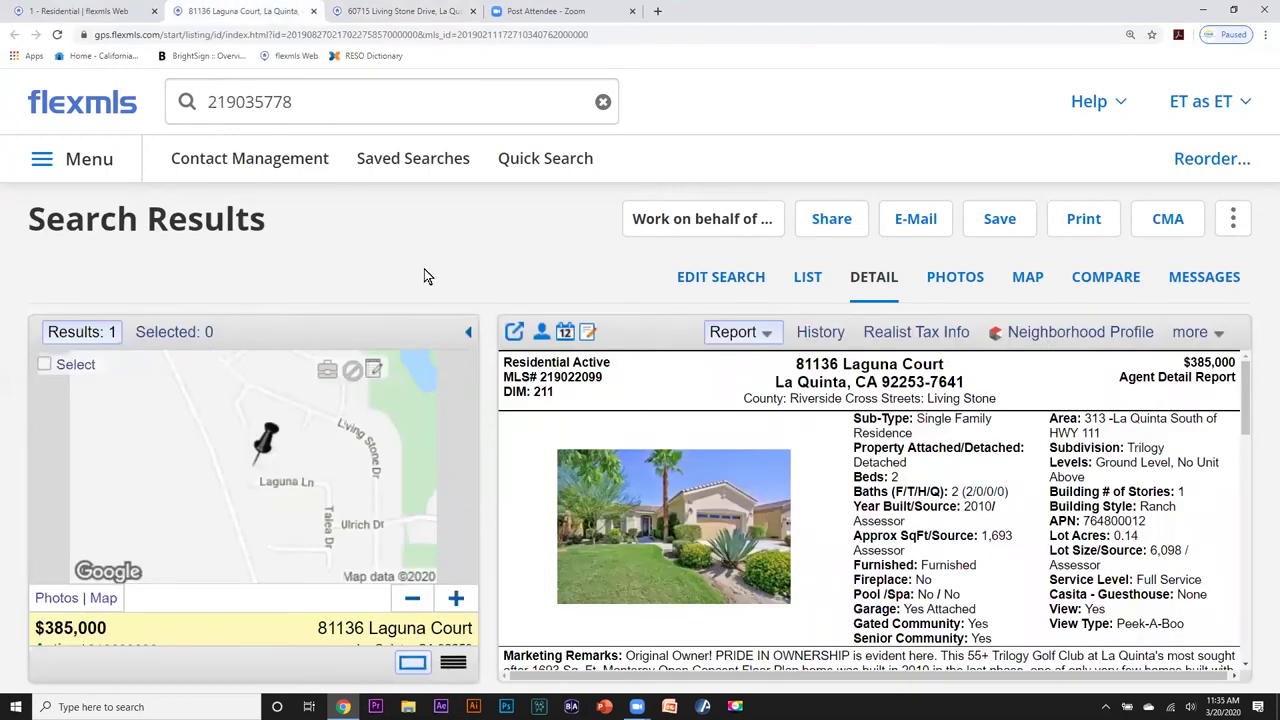
left_click(360, 12)
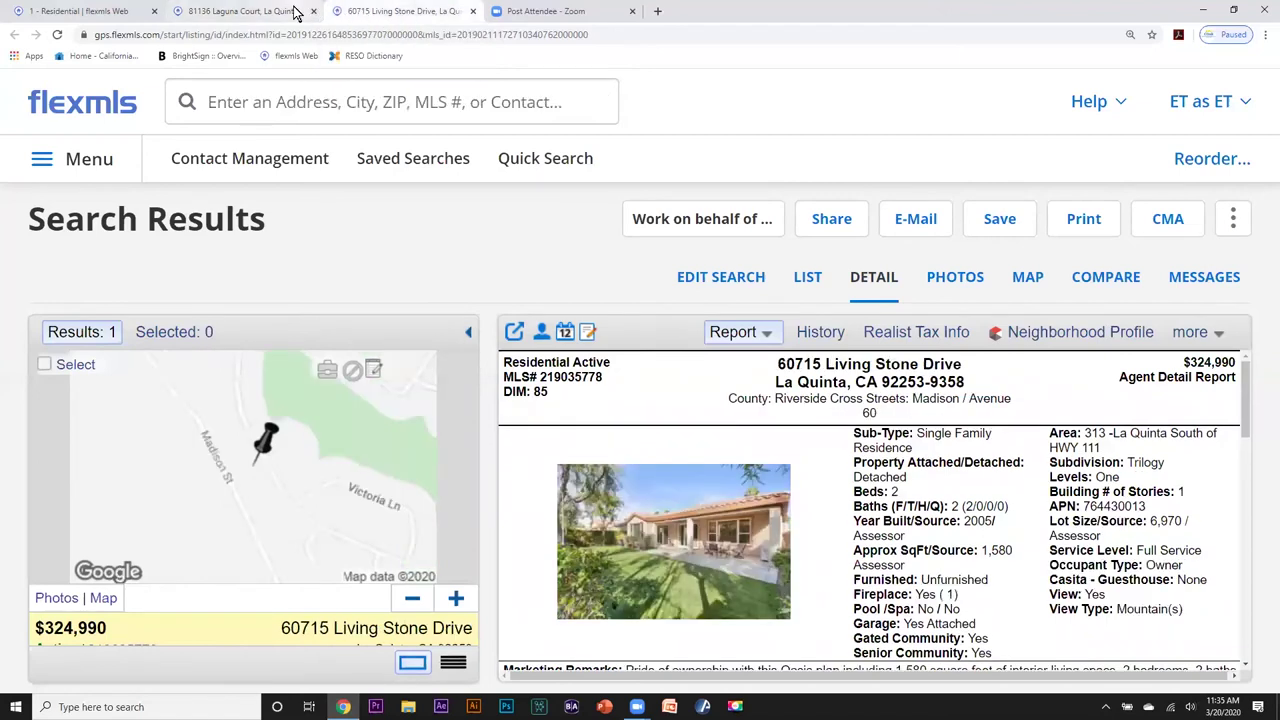
left_click(295, 12)
left_click(362, 12)
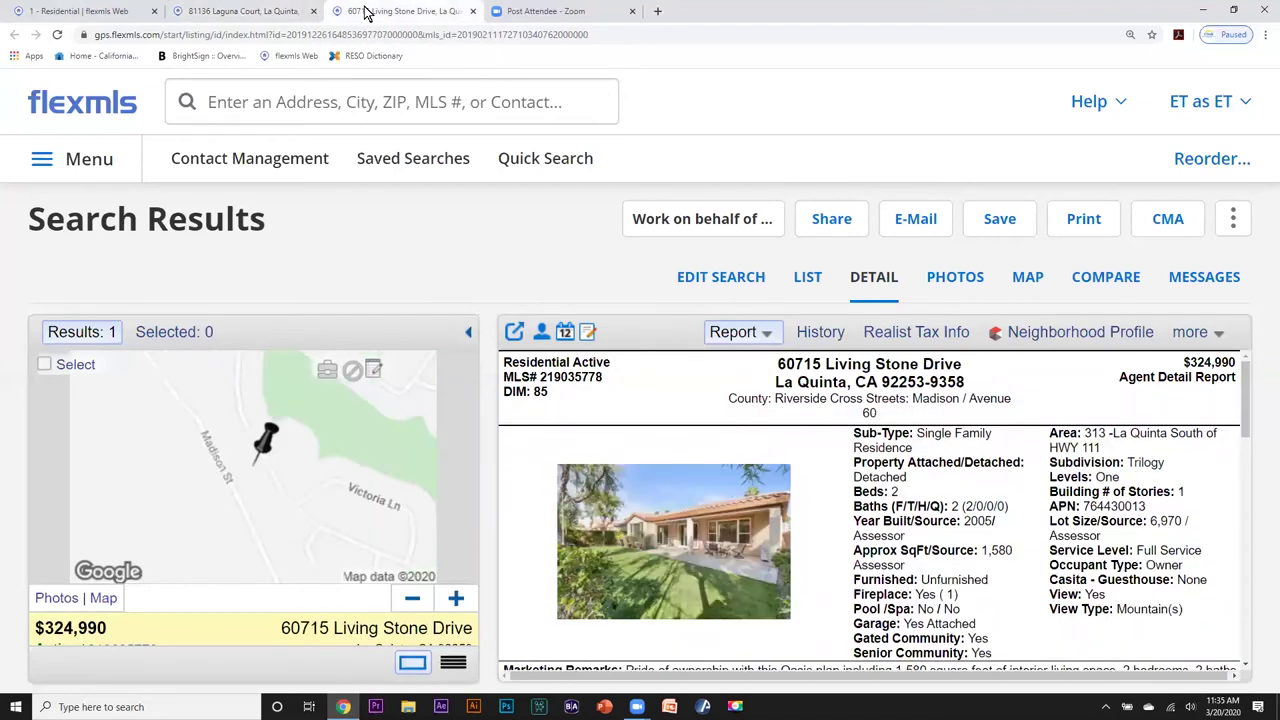
left_click(176, 14)
left_click(117, 12)
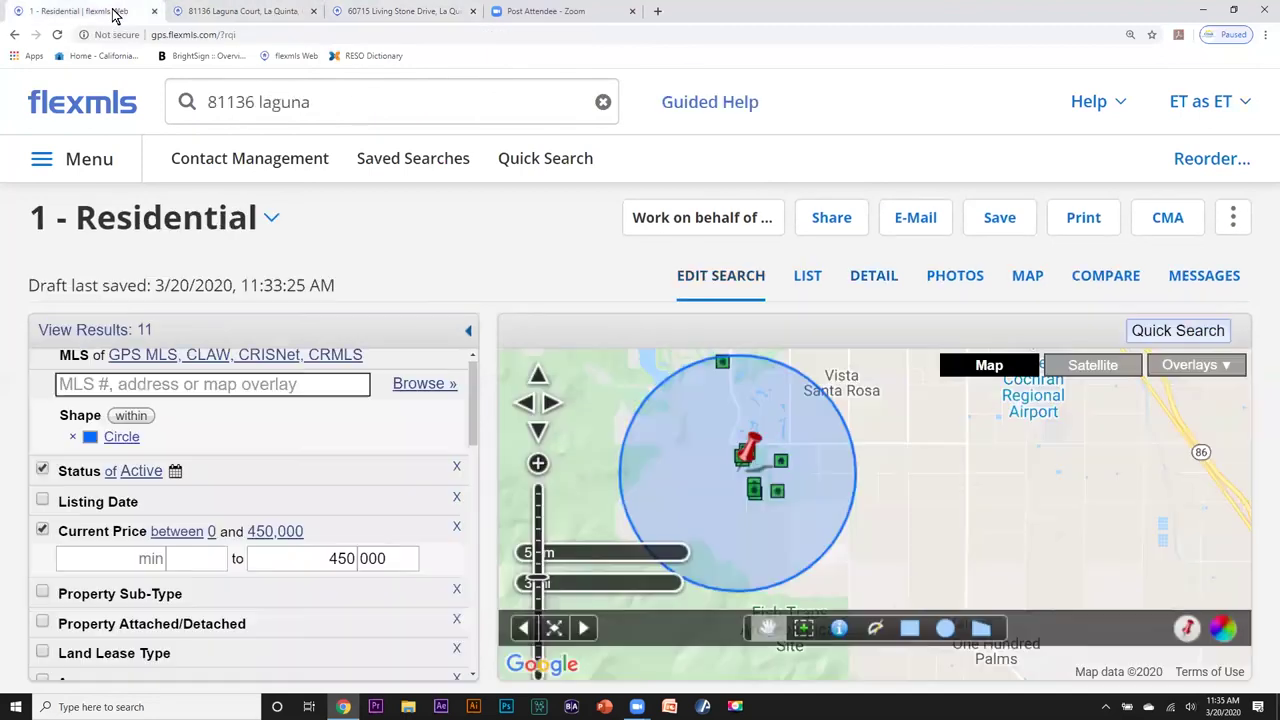
left_click(272, 12)
left_click(366, 12)
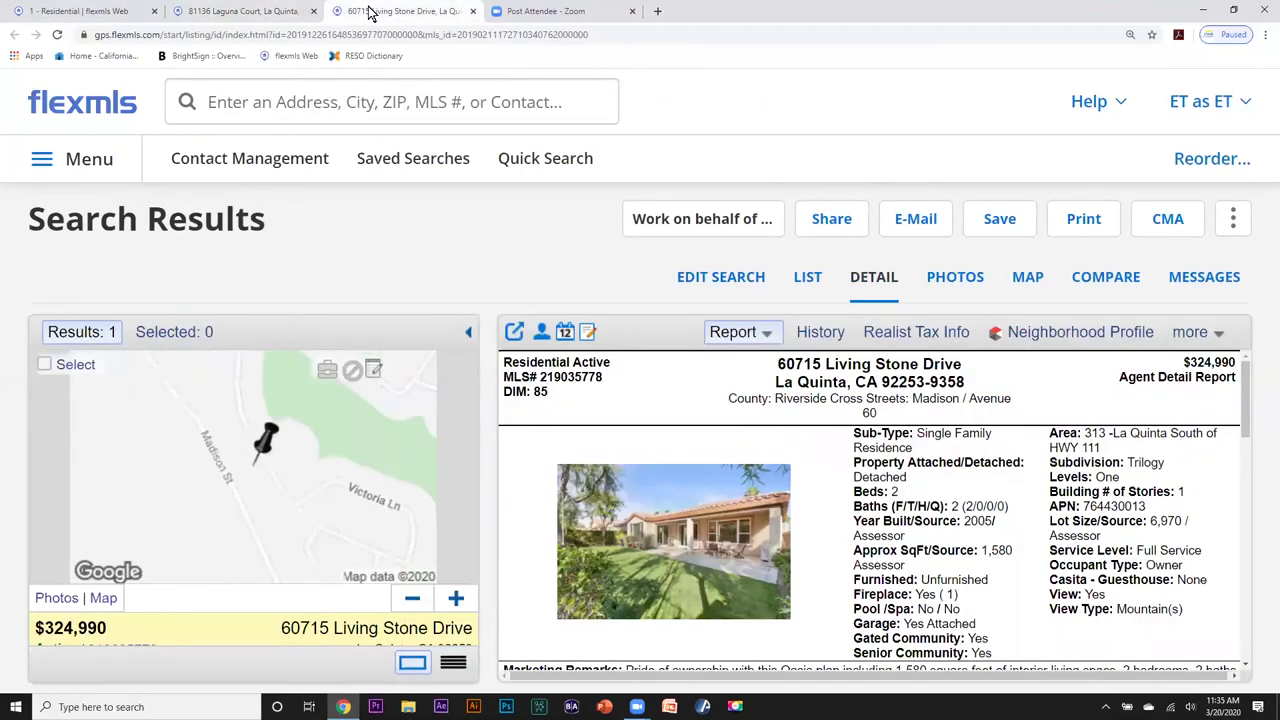
Start a new residential search with Avondale Country Club as the subdivision criterion.
left_click(557, 160)
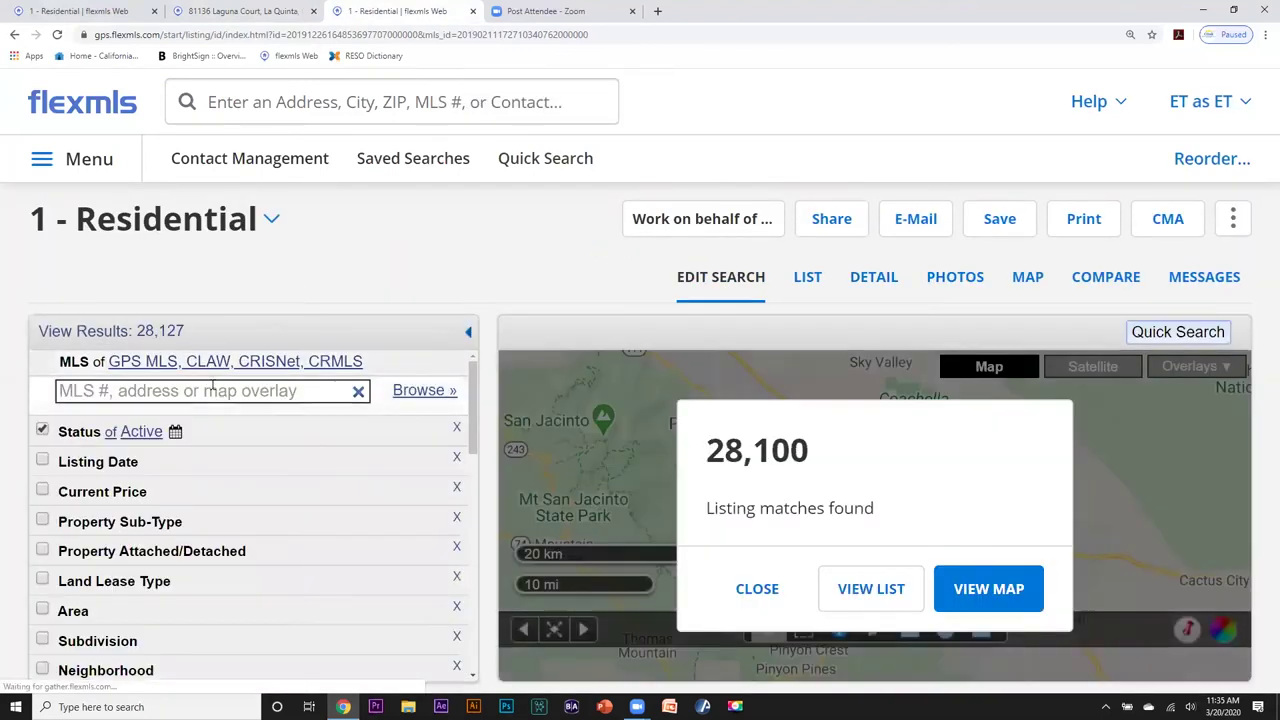
left_click(220, 391)
type("a")
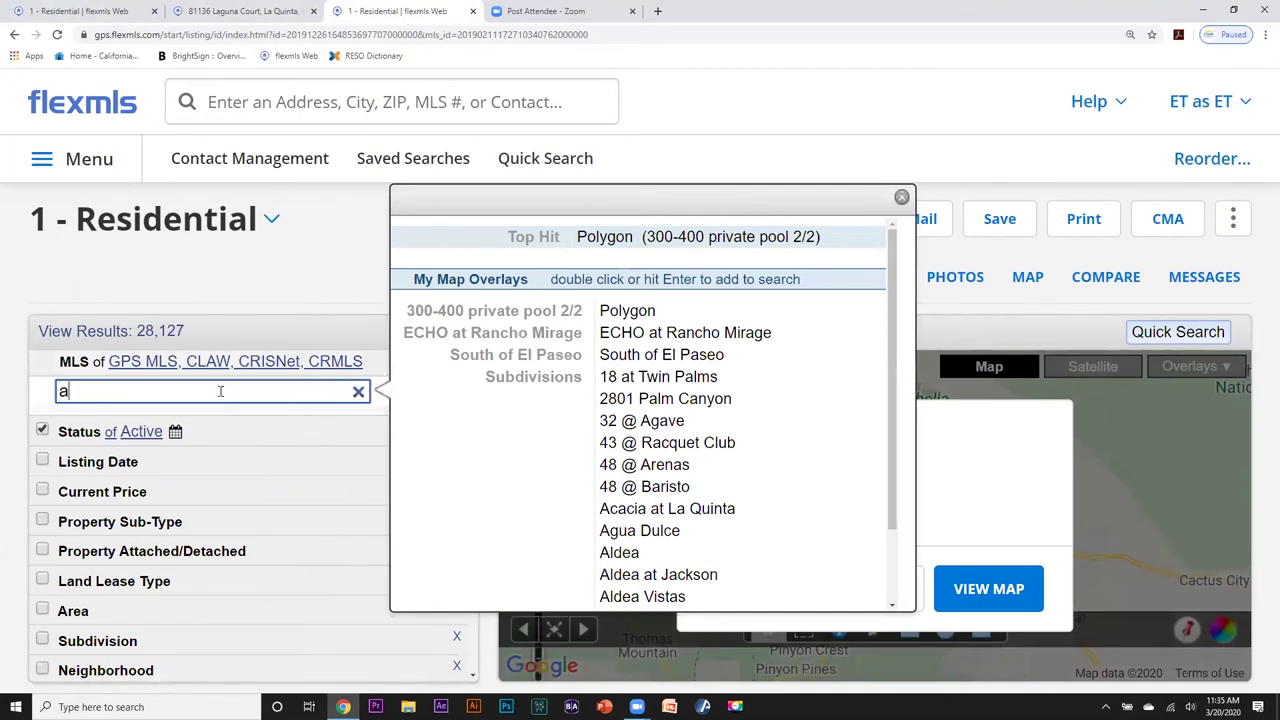
type("vondale")
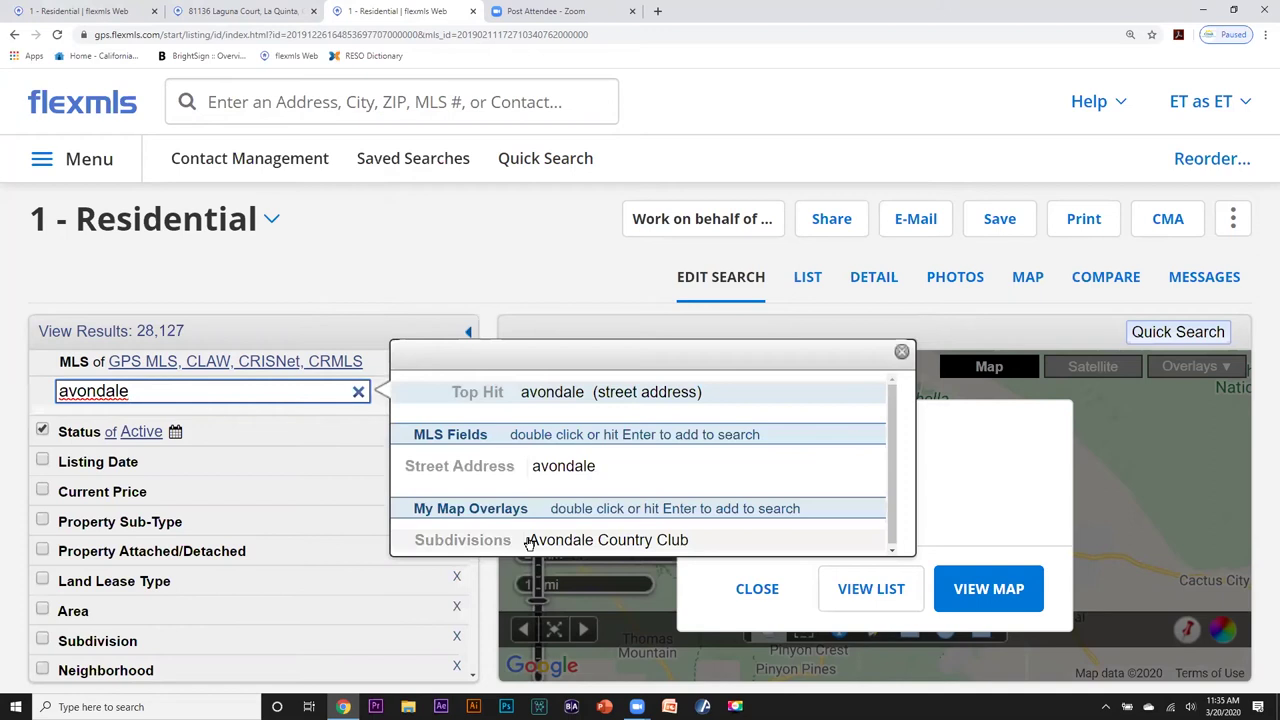
double_click(560, 540)
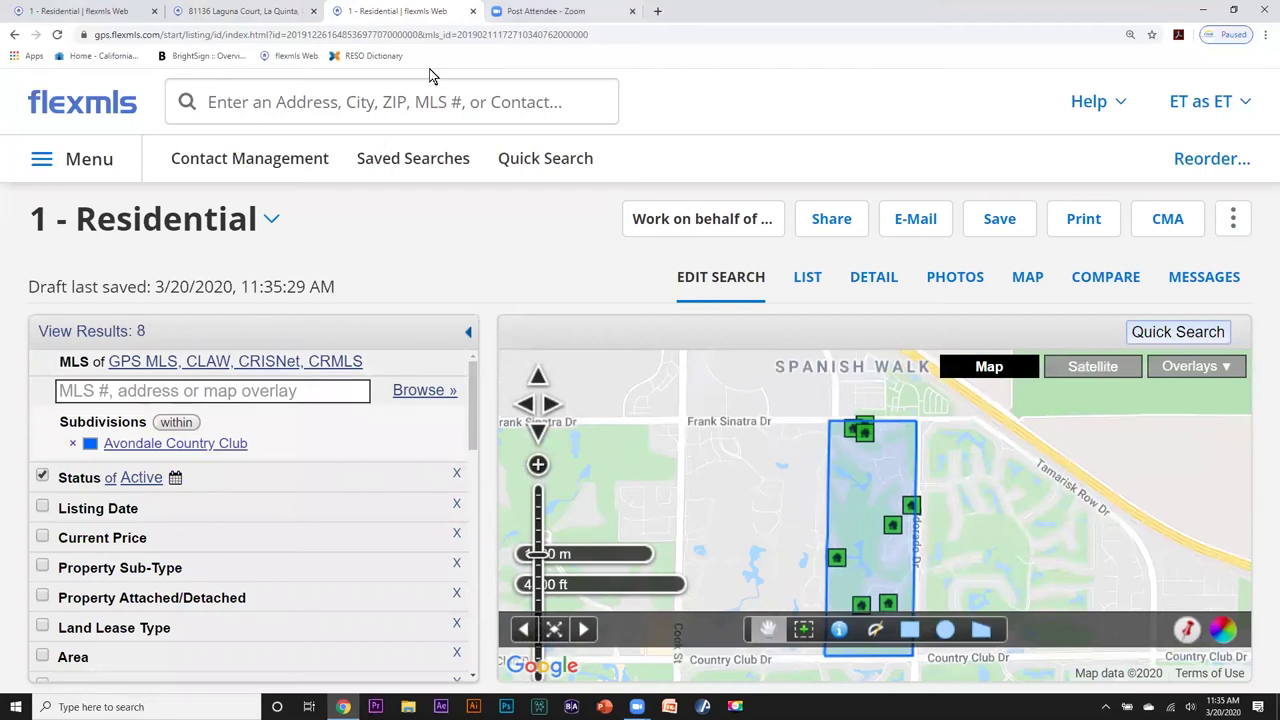
Move through the open tabs back to the first tab's circle radius search criteria.
left_click(277, 12)
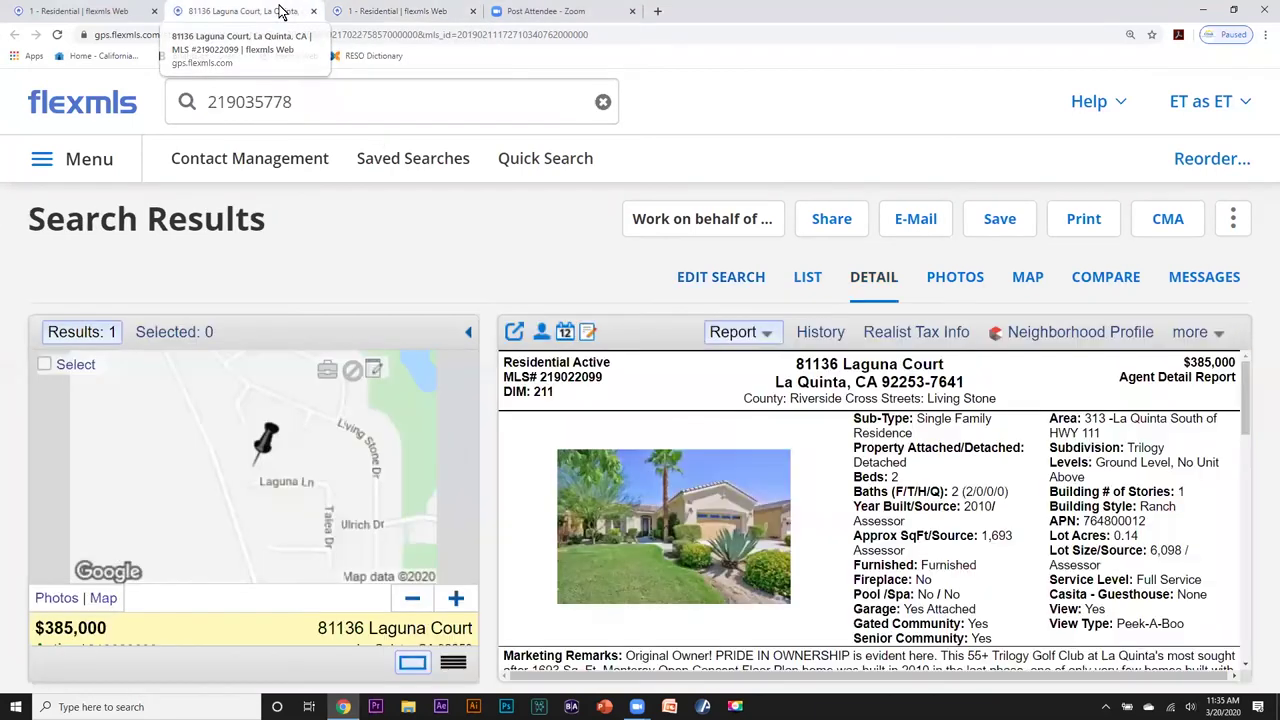
left_click(362, 12)
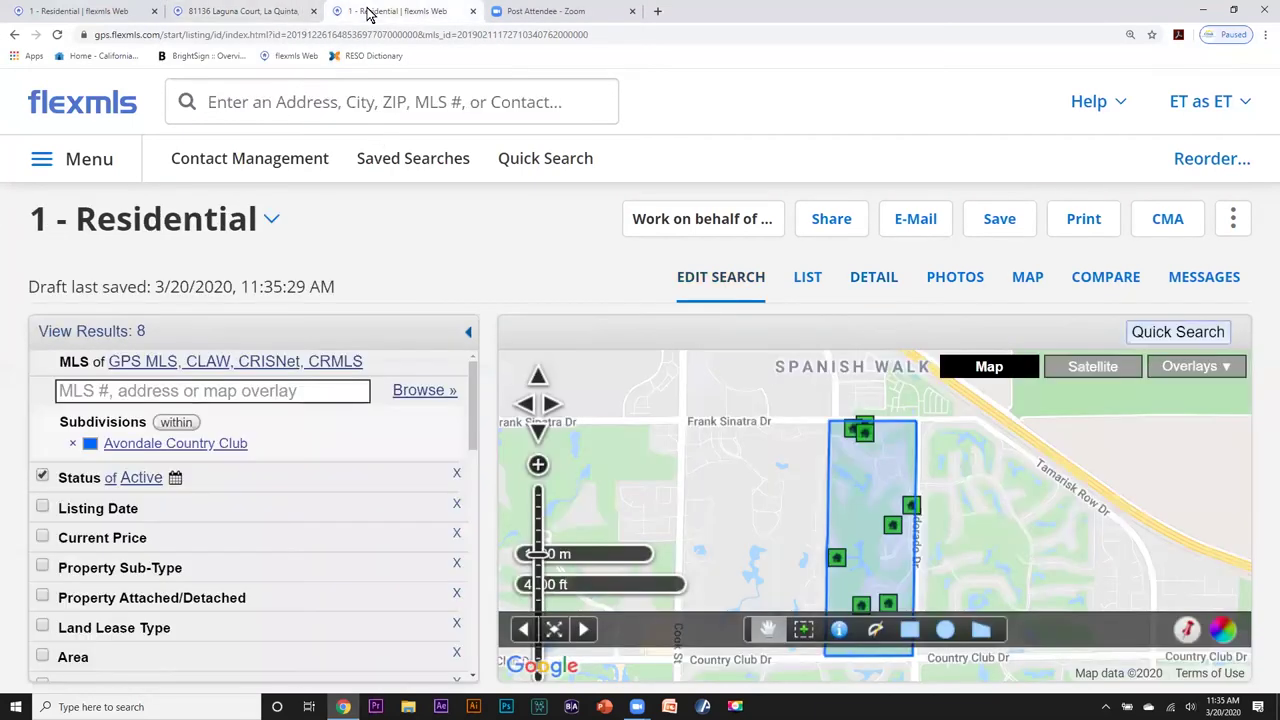
key("ctrl+Tab")
left_click(368, 12)
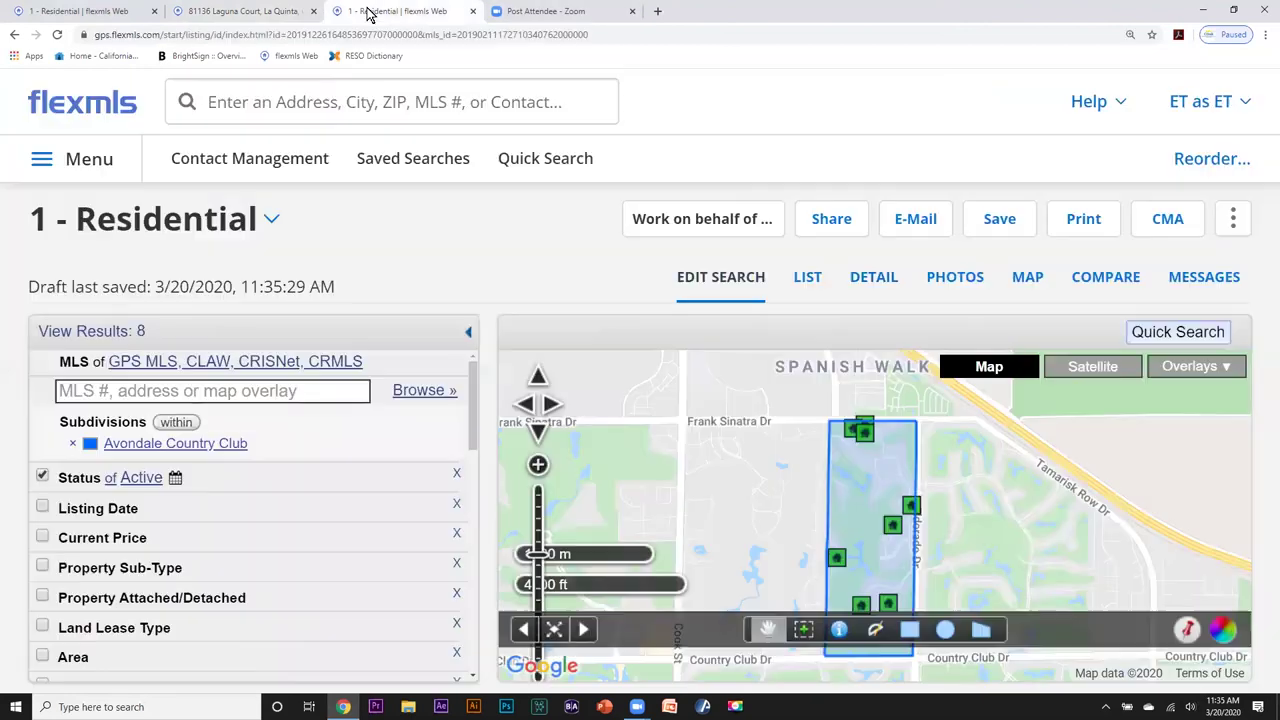
left_click(292, 12)
left_click(110, 14)
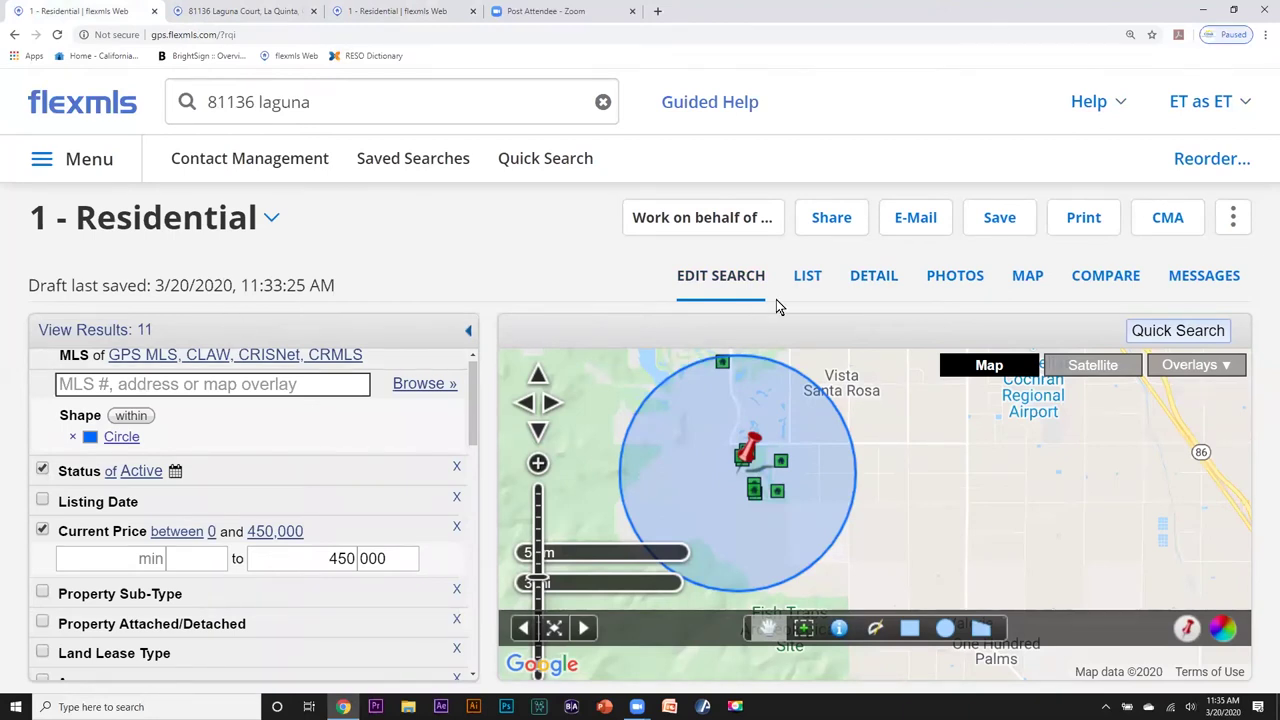
Show the 11 radius results as a compact list with text two sizes smaller.
left_click(807, 277)
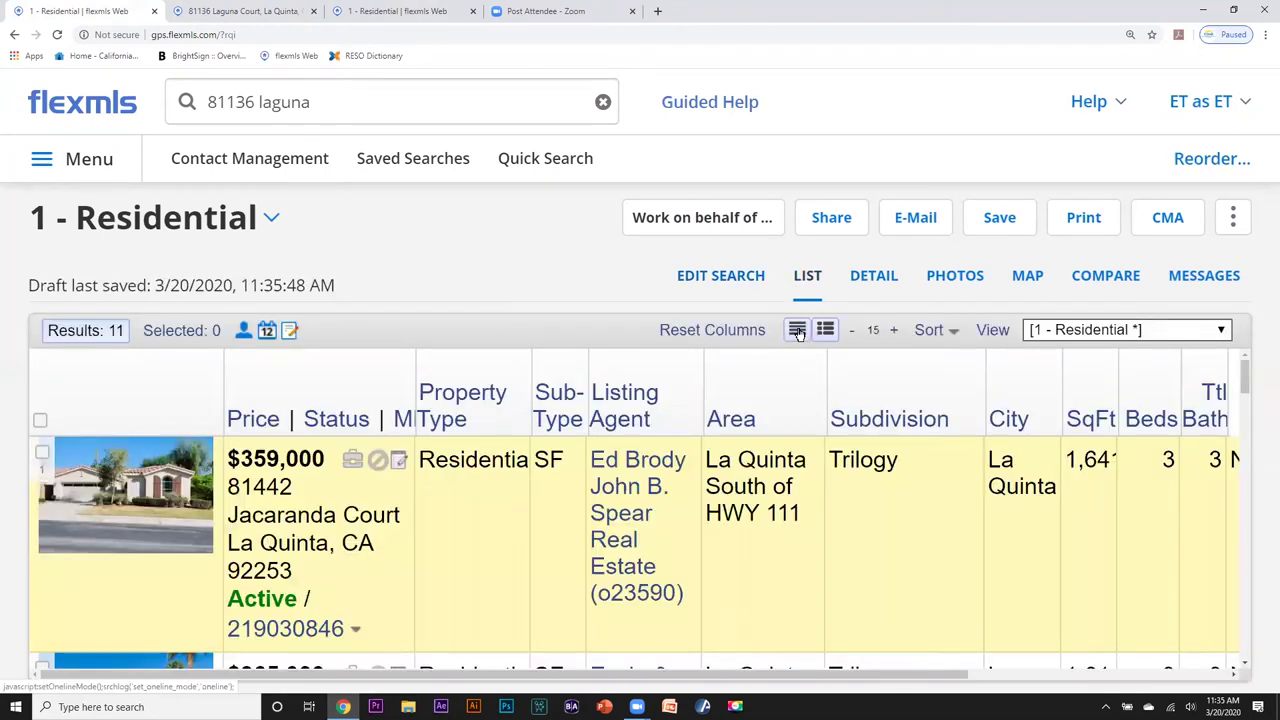
left_click(797, 331)
left_click(853, 331)
left_click(854, 331)
left_click(930, 330)
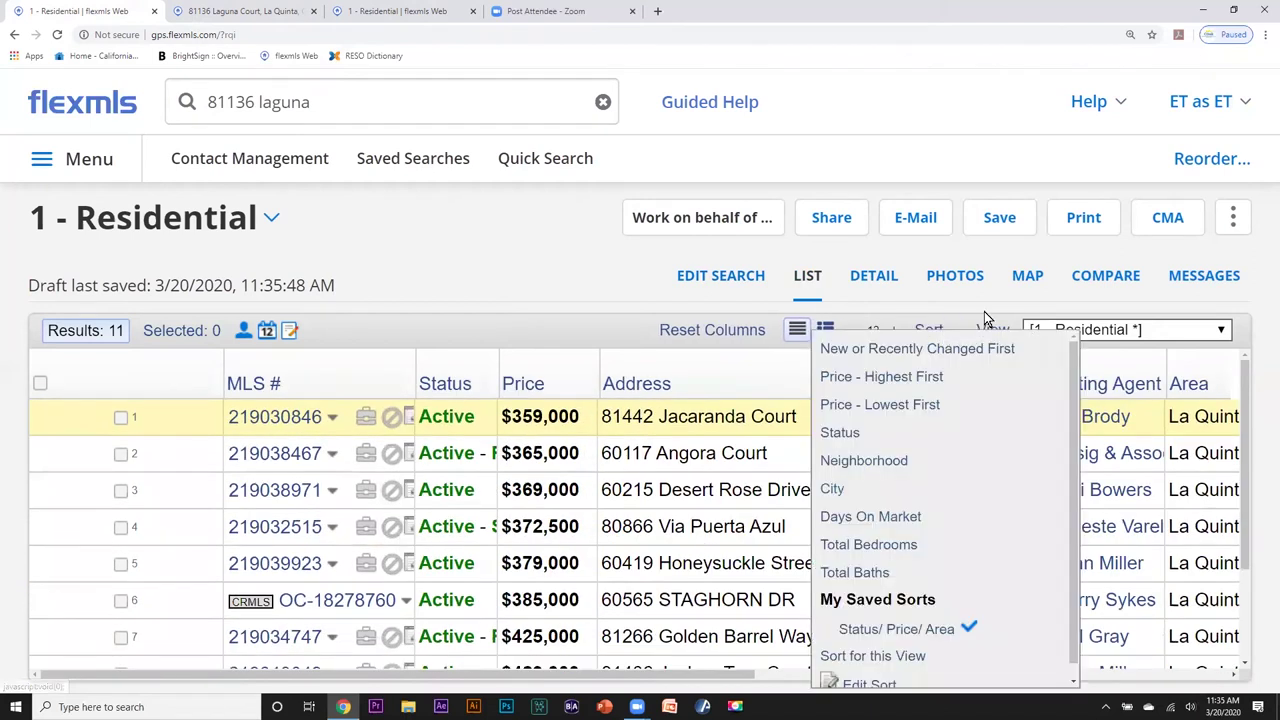
left_click(1176, 302)
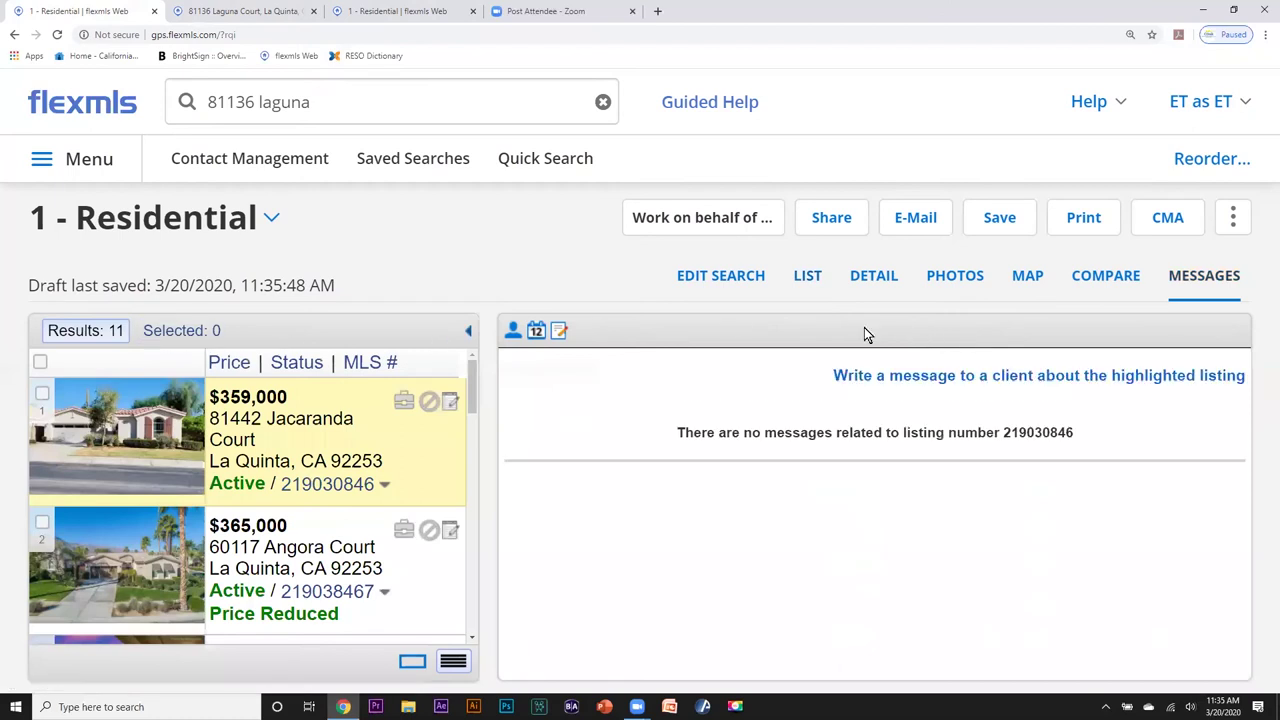
left_click(865, 282)
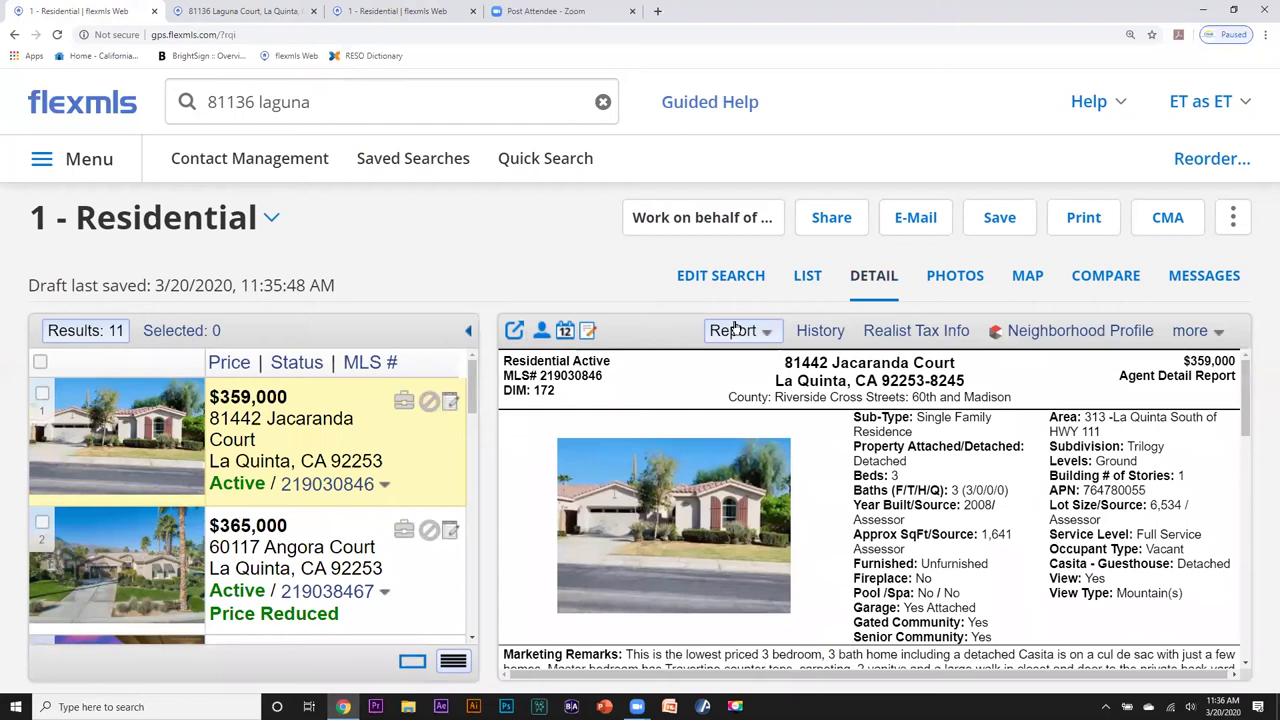
left_click(764, 333)
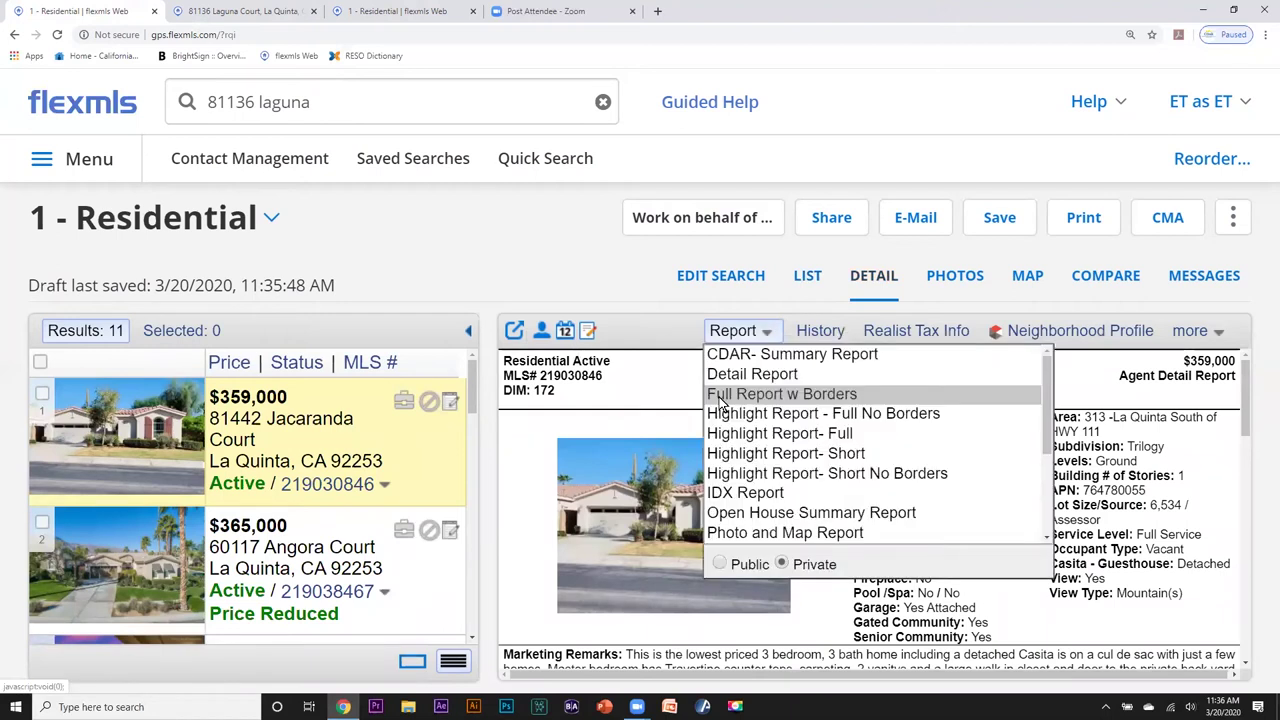
left_click(738, 436)
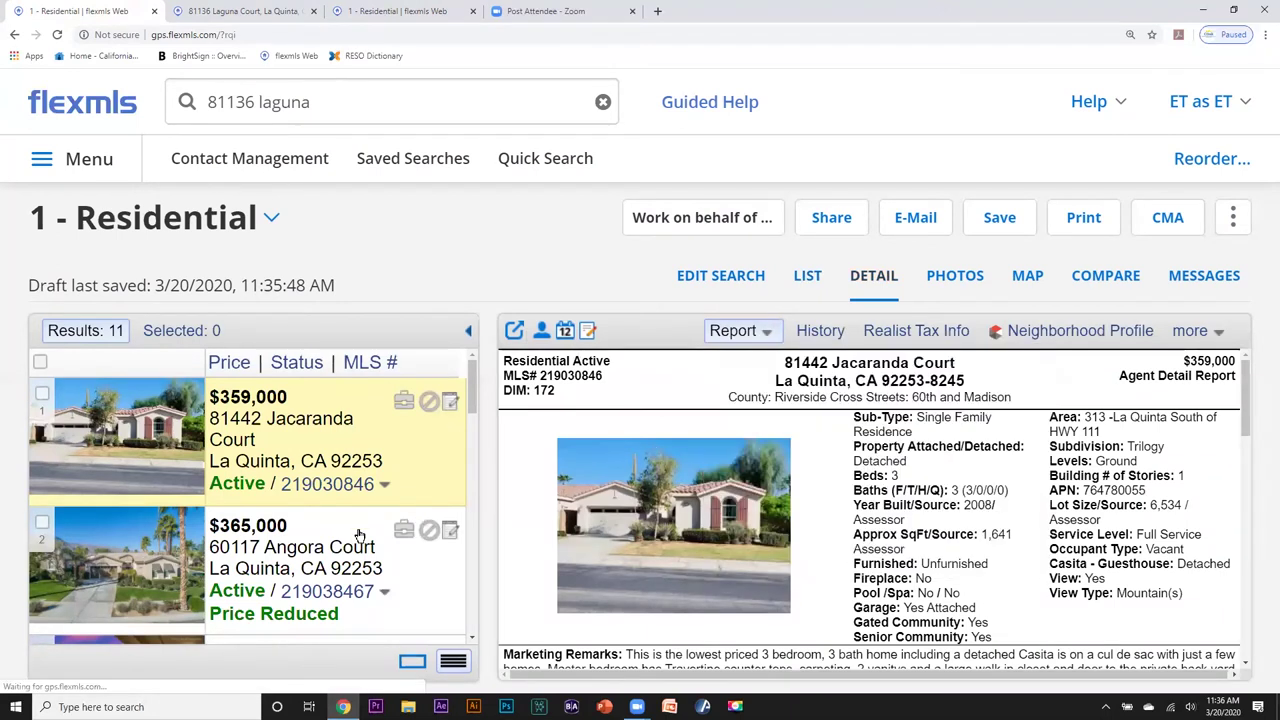
left_click(328, 547)
left_click(314, 448)
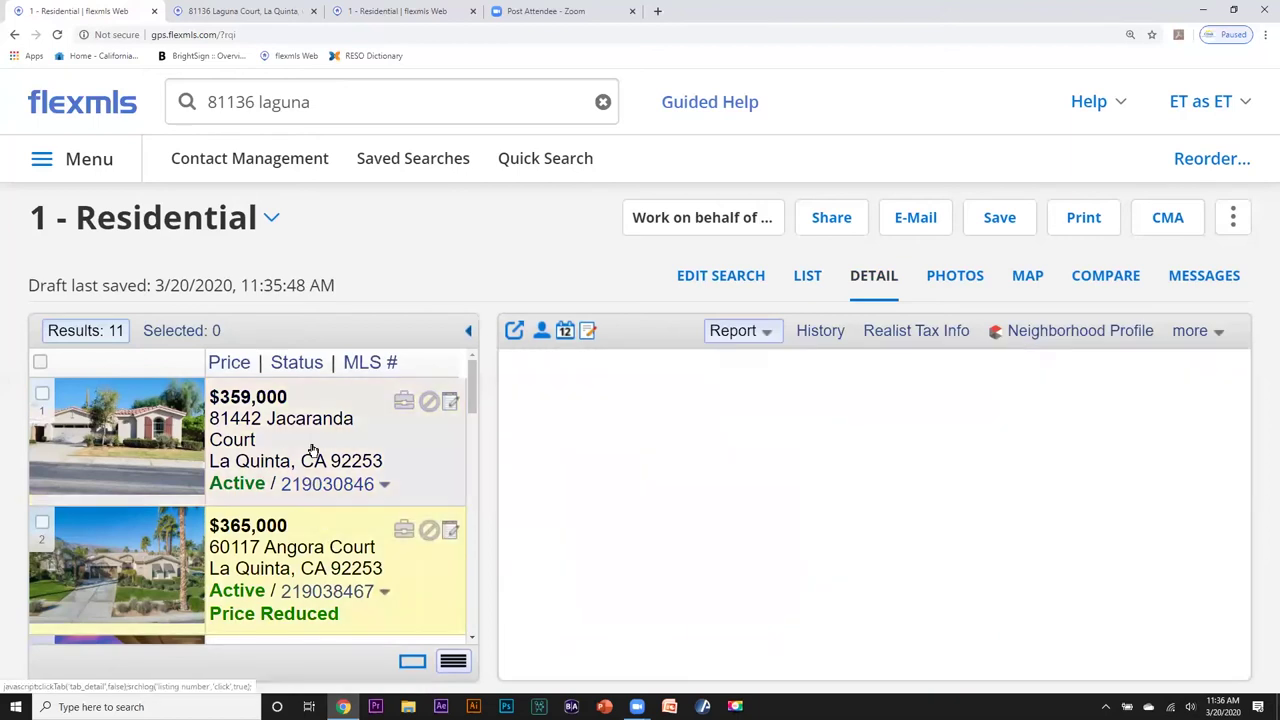
left_click(957, 278)
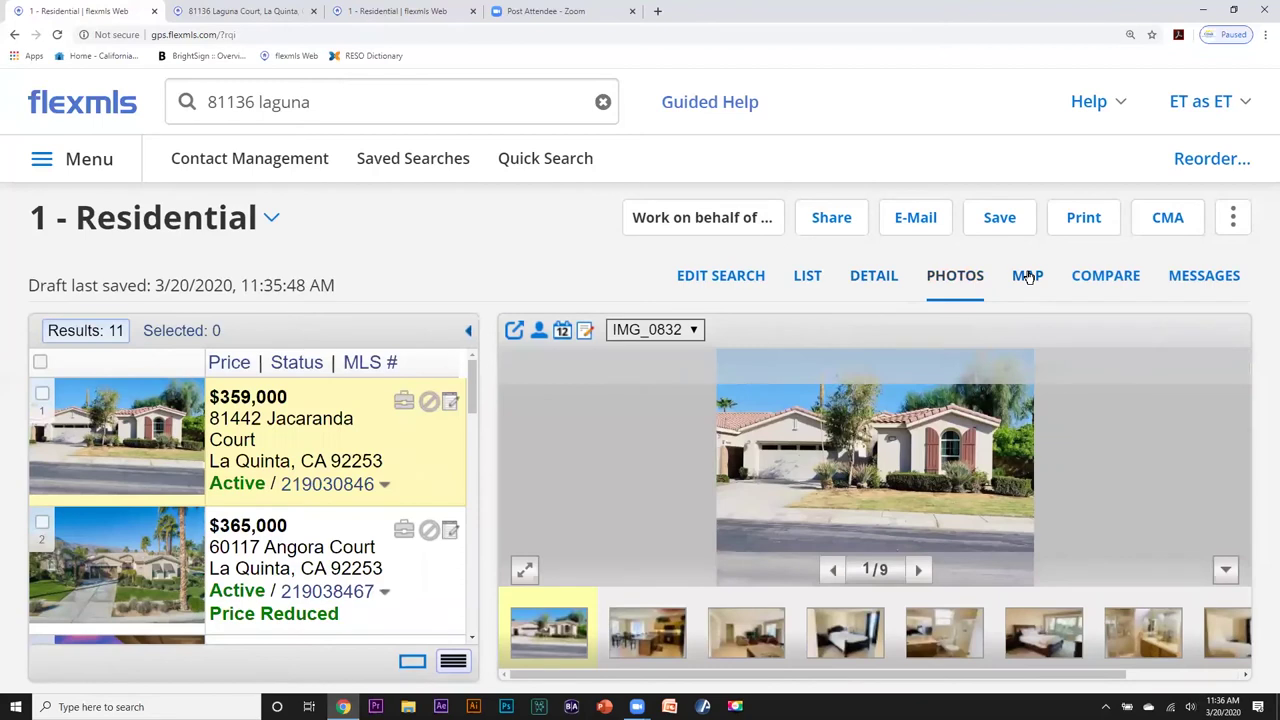
left_click(1025, 277)
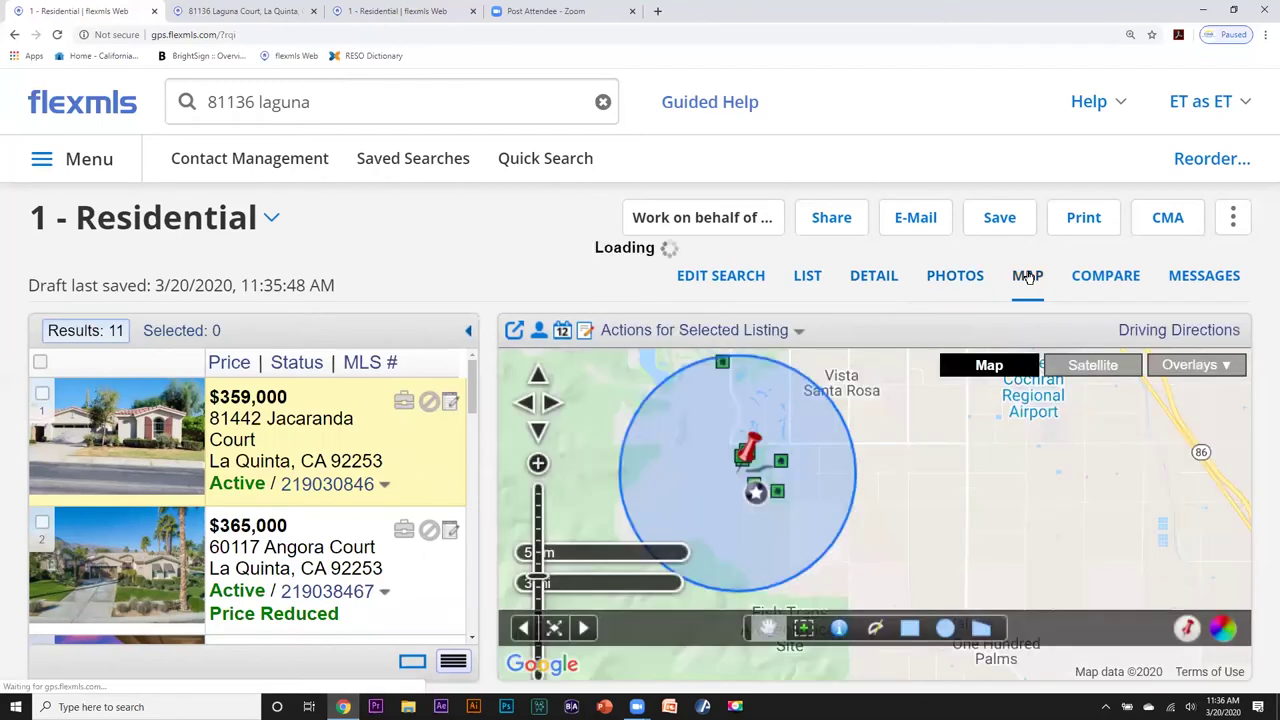
left_click(781, 461)
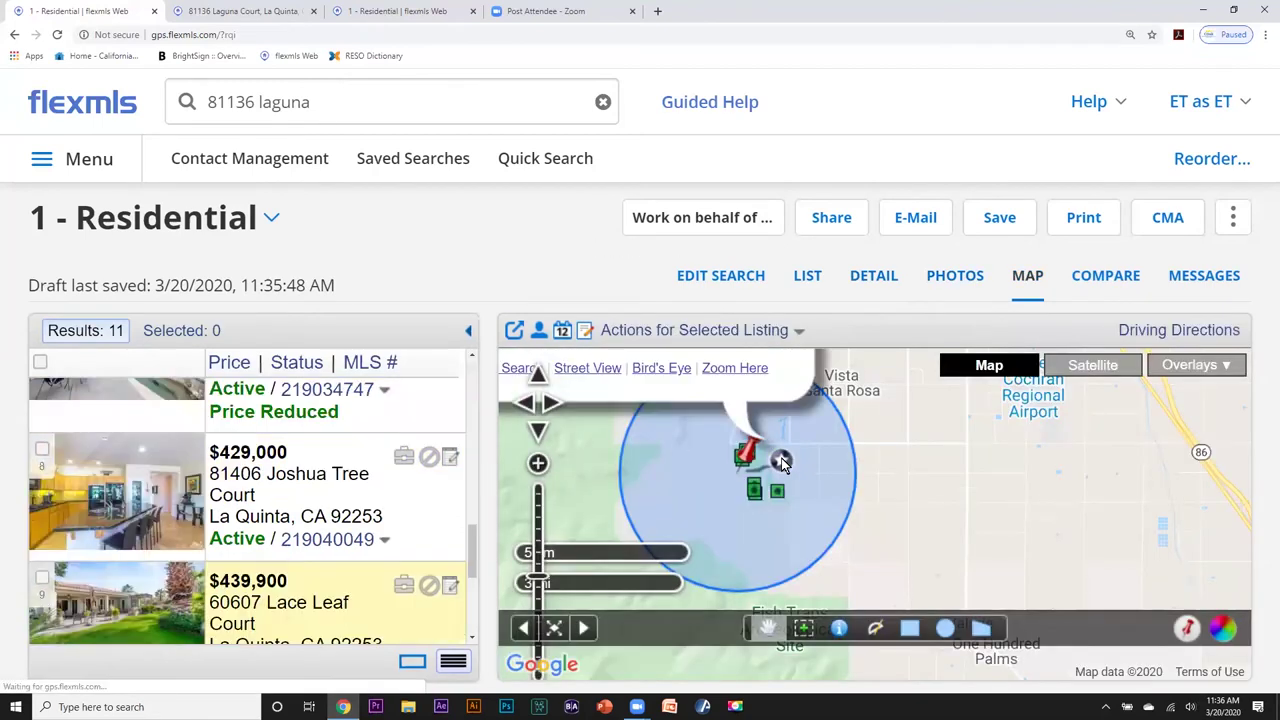
left_click(41, 580)
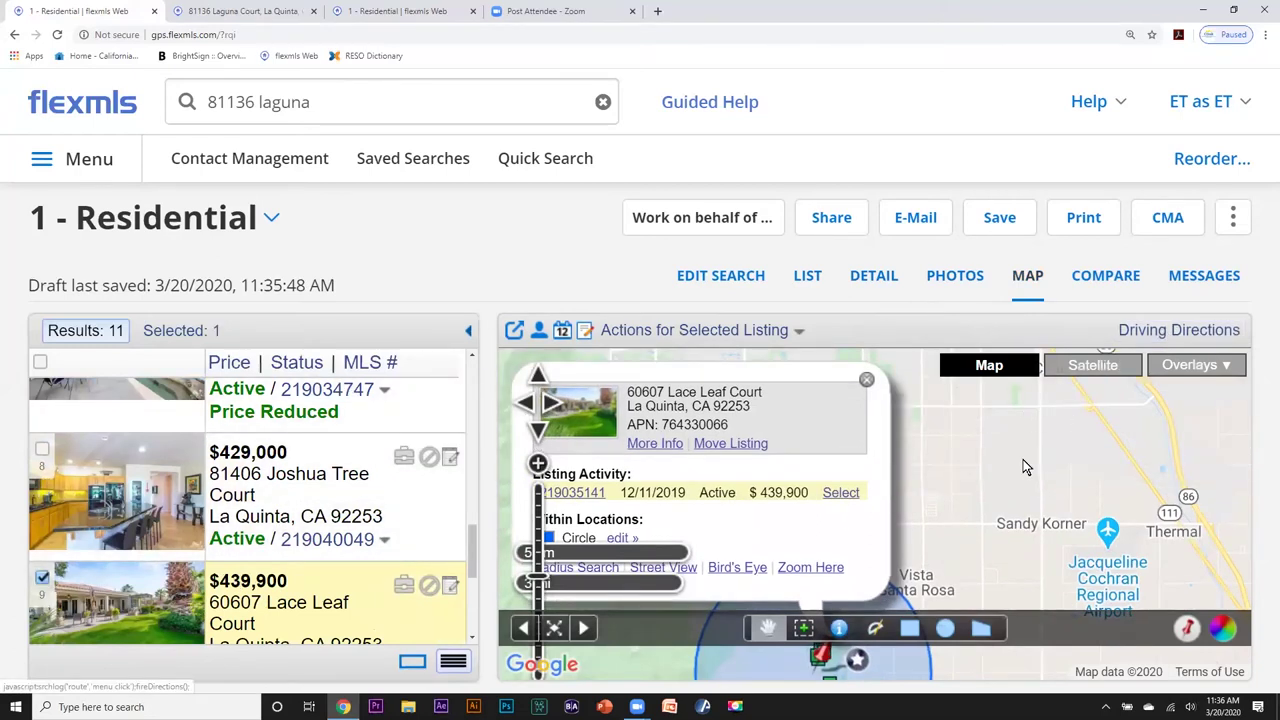
left_click(866, 383)
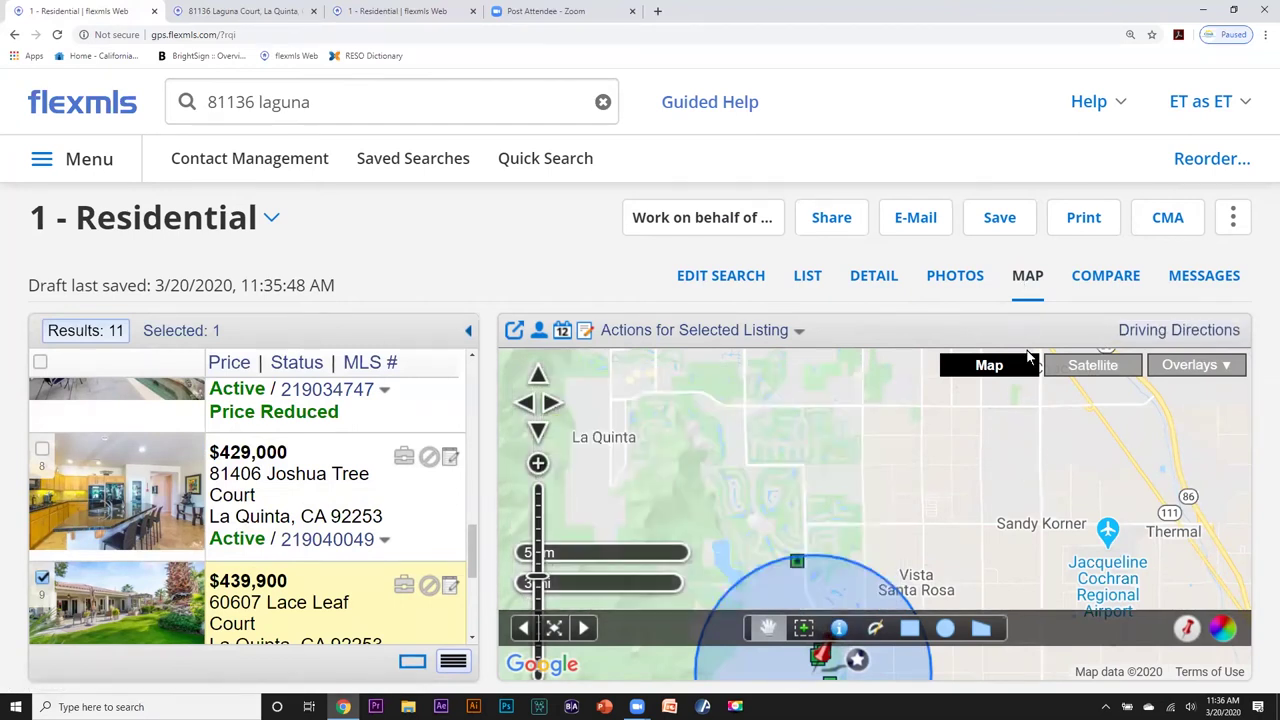
left_click(1122, 280)
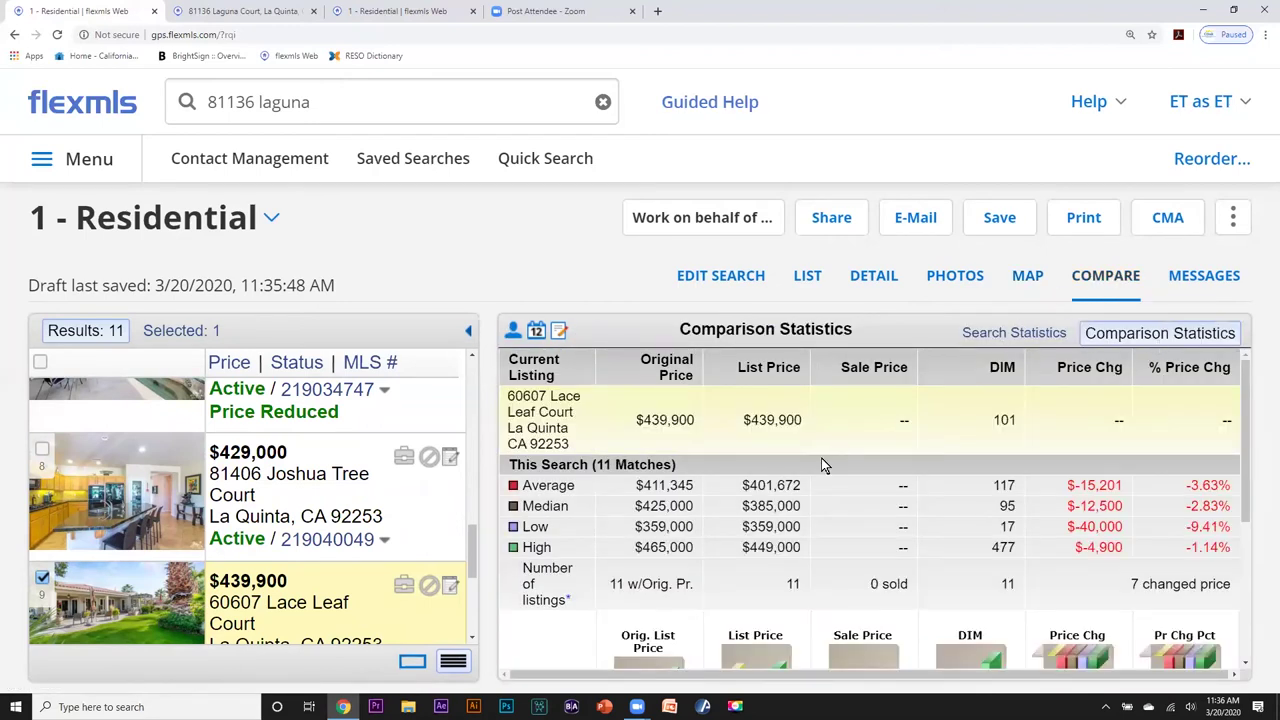
Review the Lace Leaf Court comparison, then switch to statistics for the whole search.
scroll(823, 465, "down", 3)
scroll(823, 465, "up", 3)
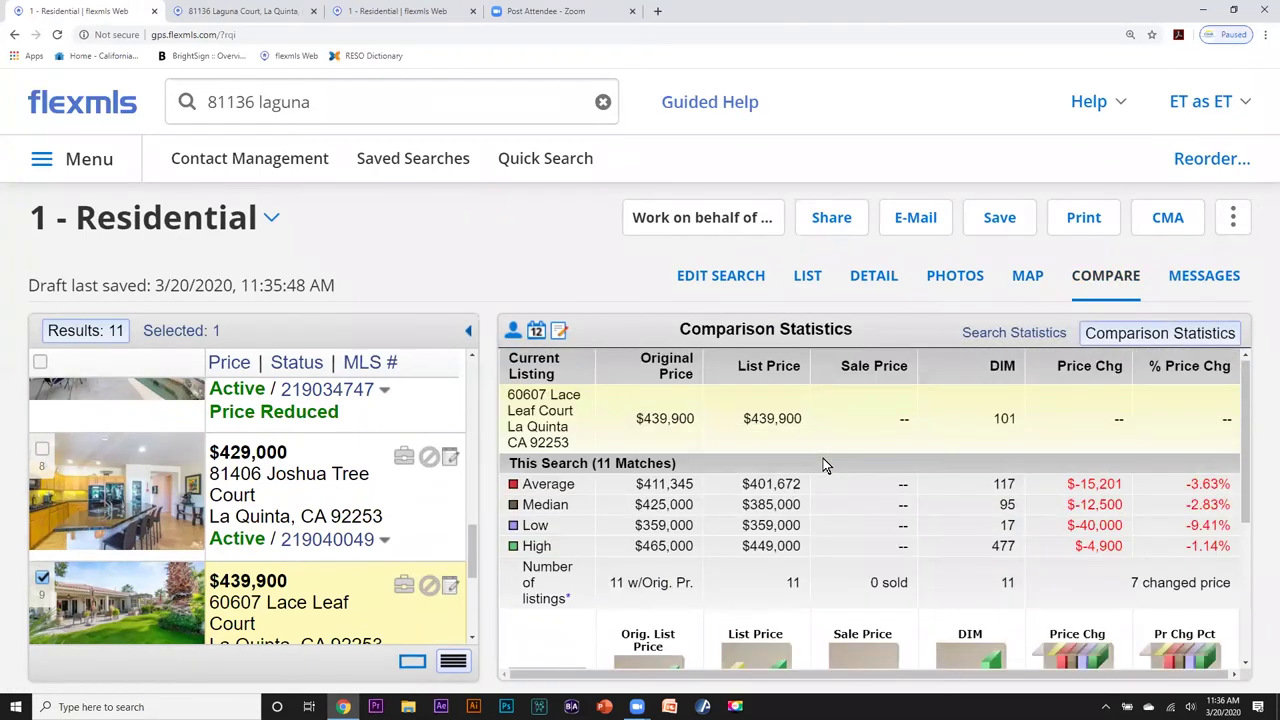
scroll(823, 458, "down", 1)
scroll(860, 425, "up", 1)
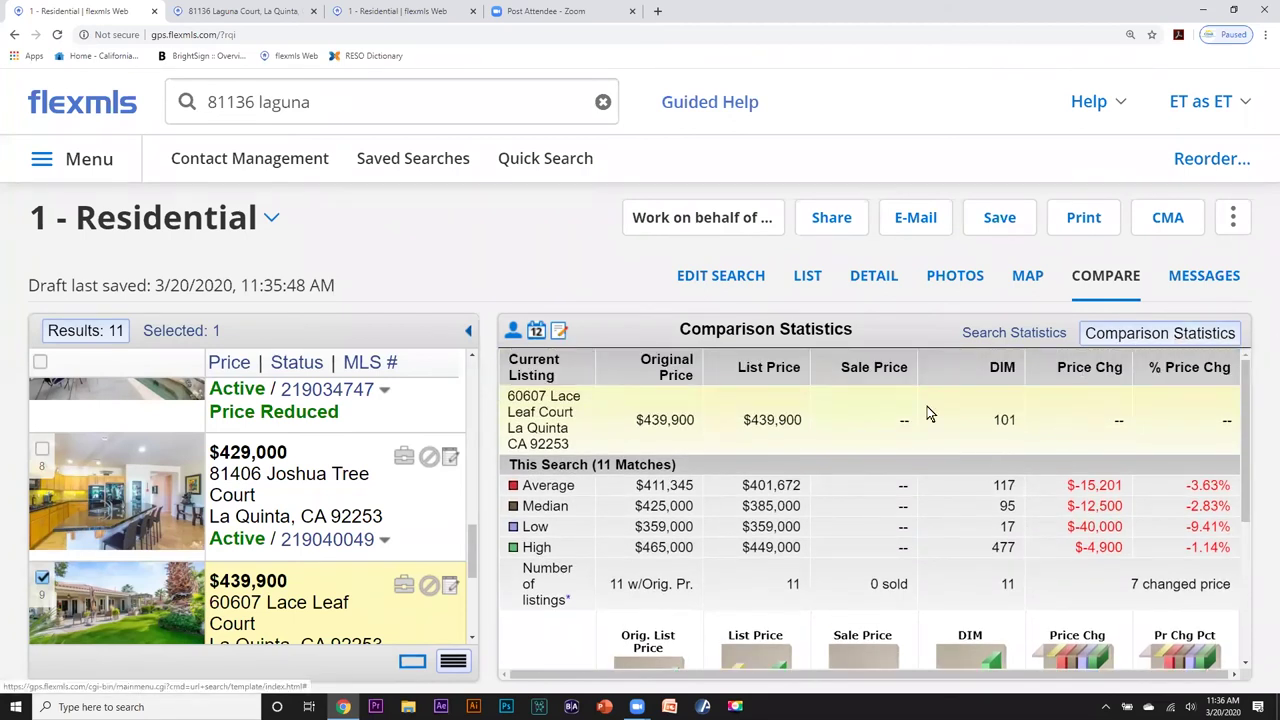
left_click(990, 336)
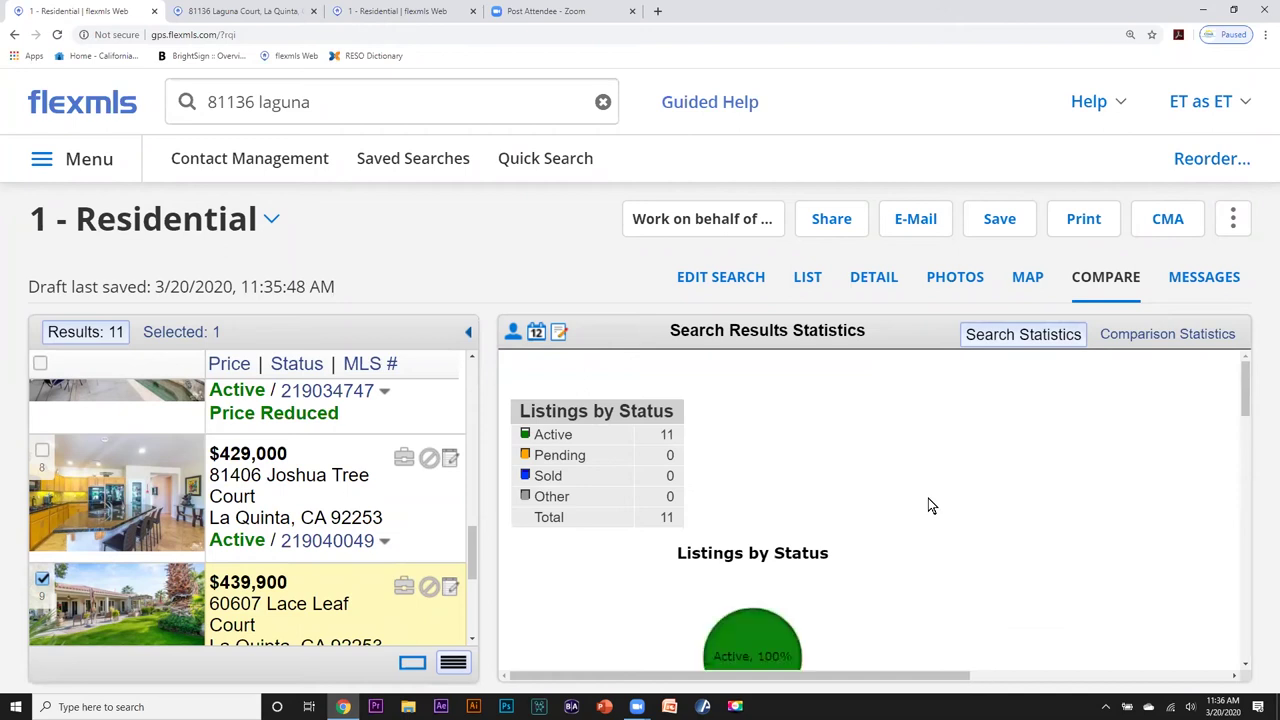
Look through the search statistics charts and select all 11 listings.
scroll(928, 505, "down", 2)
scroll(926, 505, "up", 2)
scroll(966, 471, "down", 5)
scroll(966, 458, "up", 5)
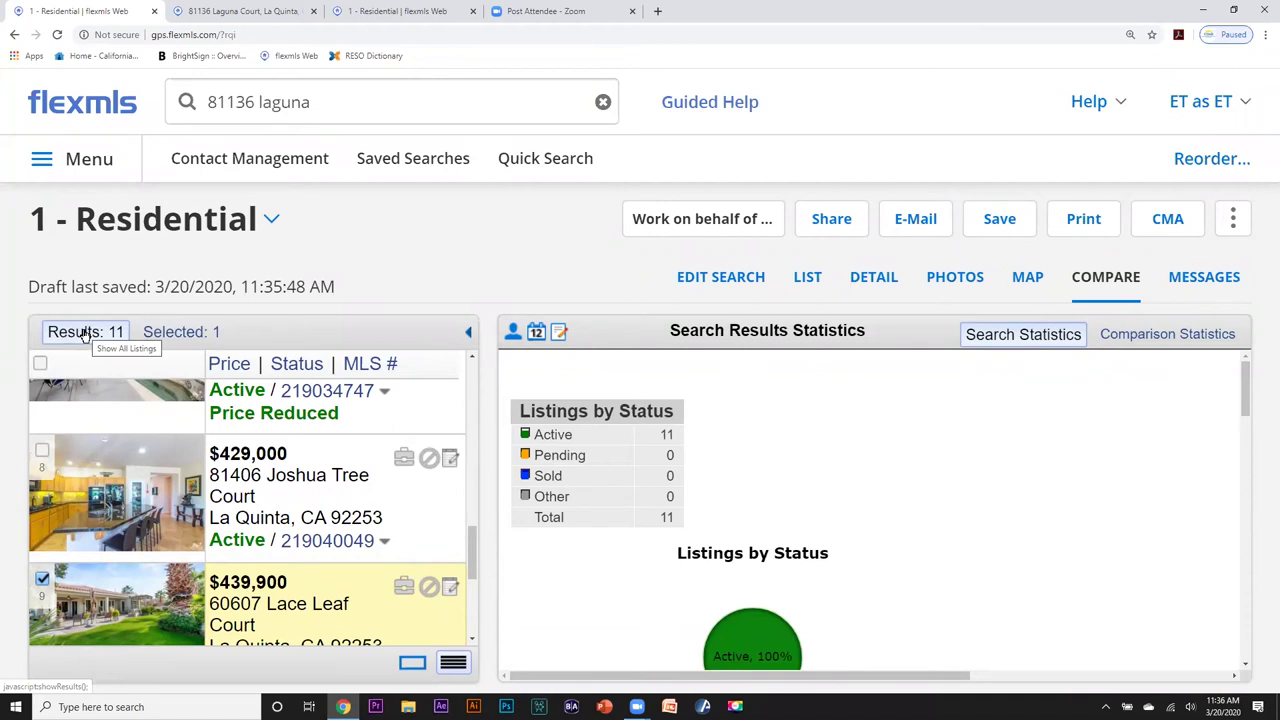
left_click(41, 366)
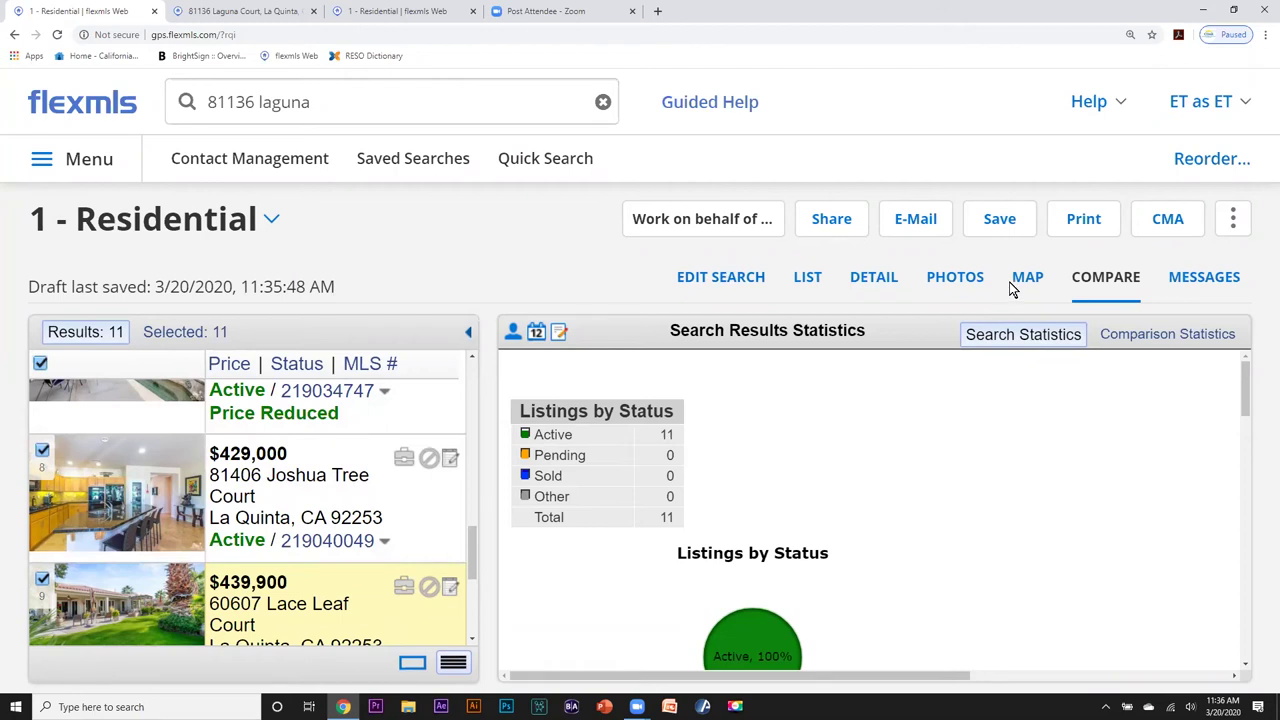
E-mail the 11 selected listings as the Interactive Version, scrolling up to the Recipients section.
left_click(917, 223)
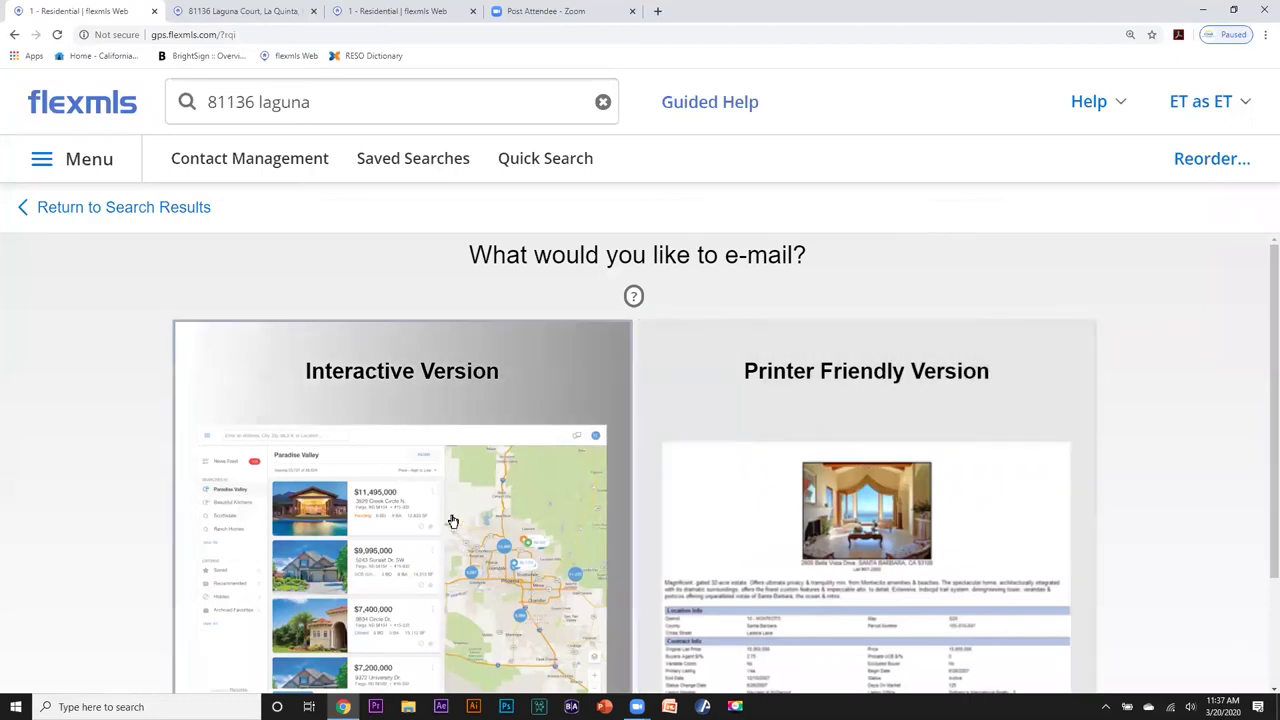
left_click(452, 521)
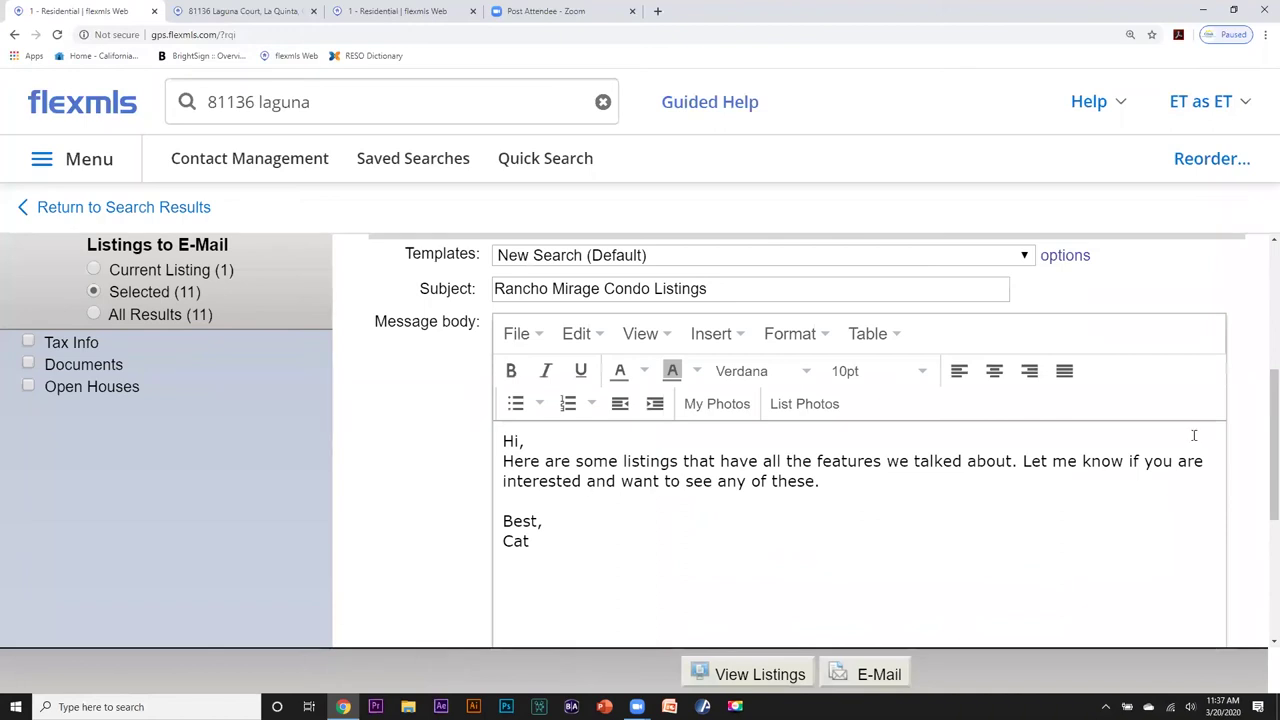
left_click_drag(1267, 427, 1267, 303)
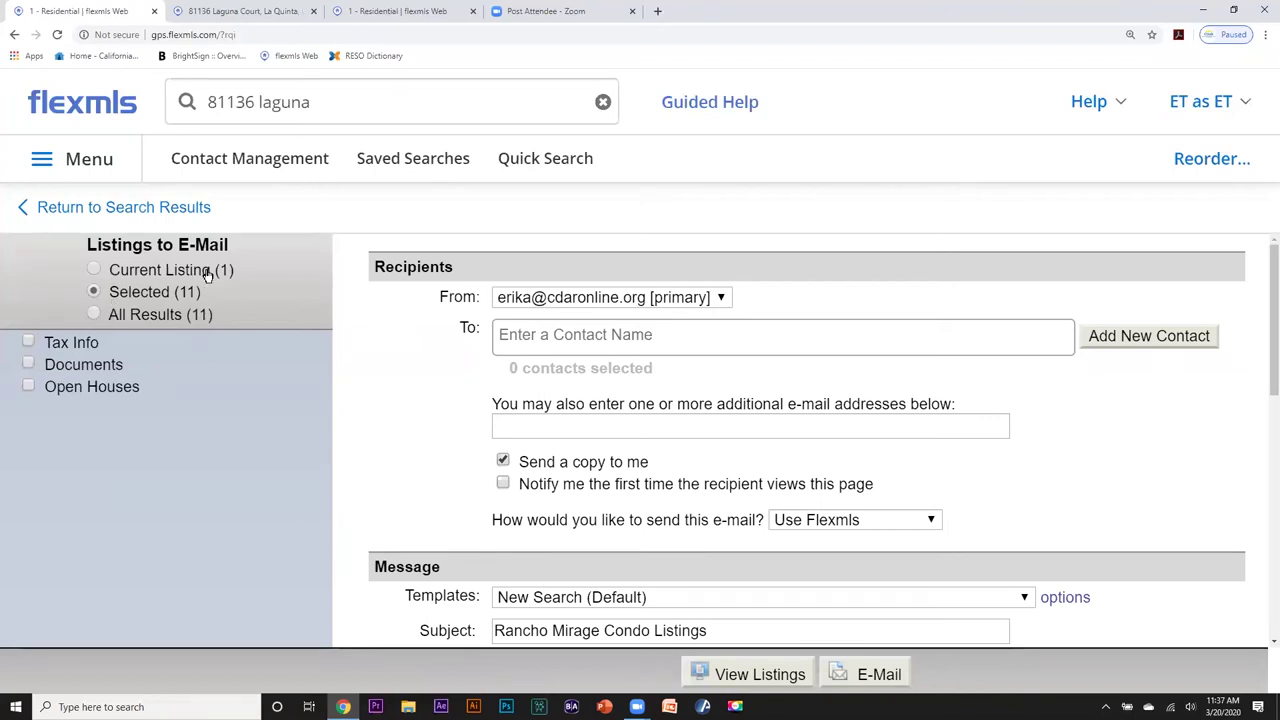
Send only the 11 selected listings and start the recipient field.
left_click(93, 294)
left_click(505, 337)
left_click(509, 337)
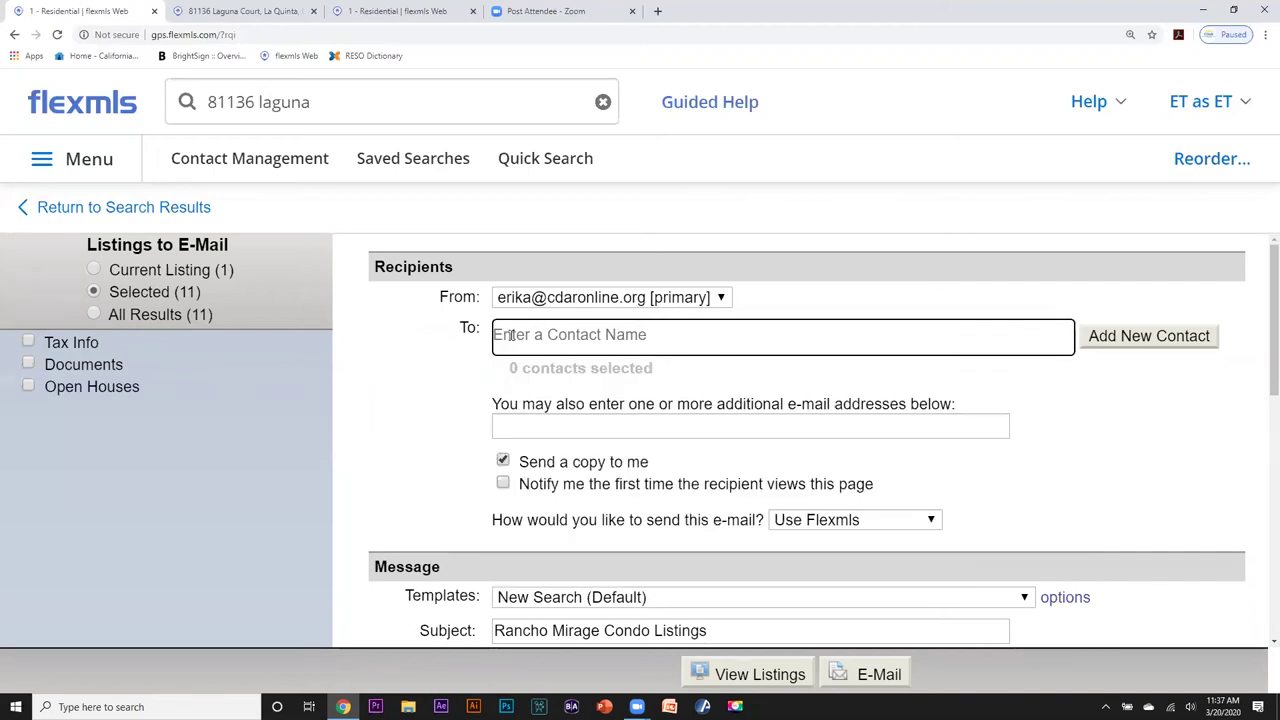
Add a new contact as recipient with first name, last name and e-mail address.
left_click(1130, 337)
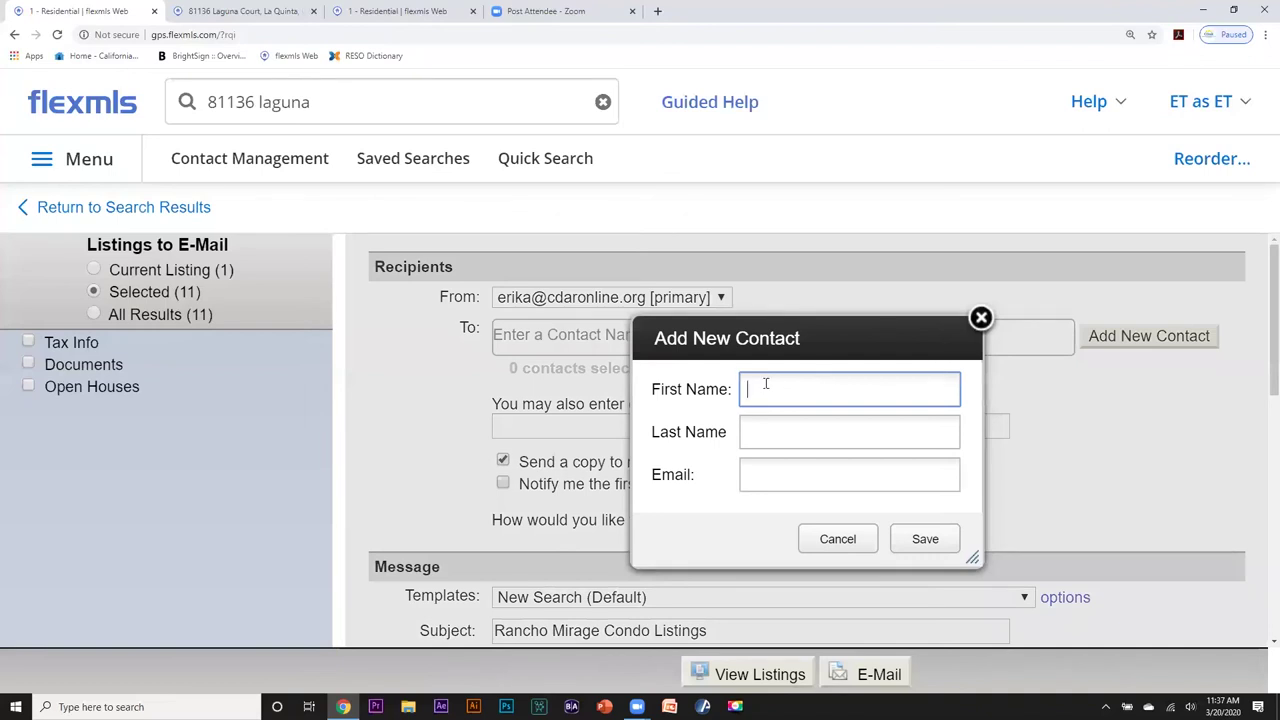
key("Tab")
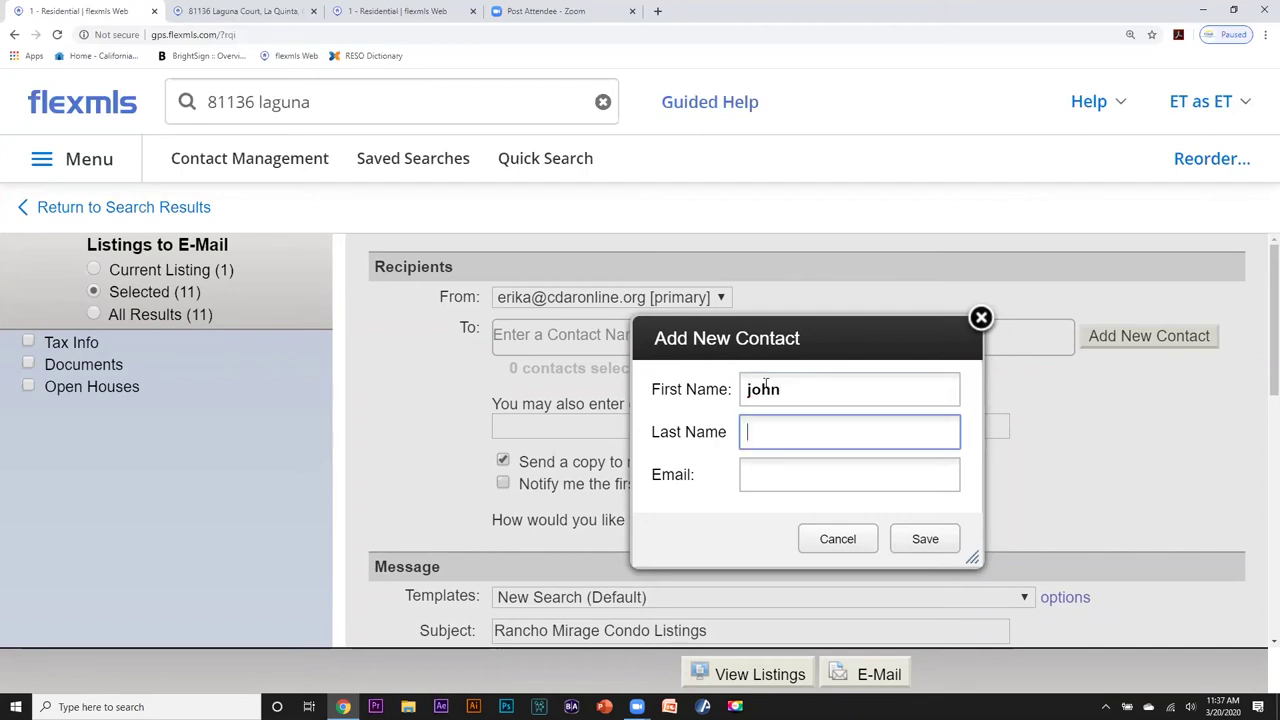
left_click(756, 471)
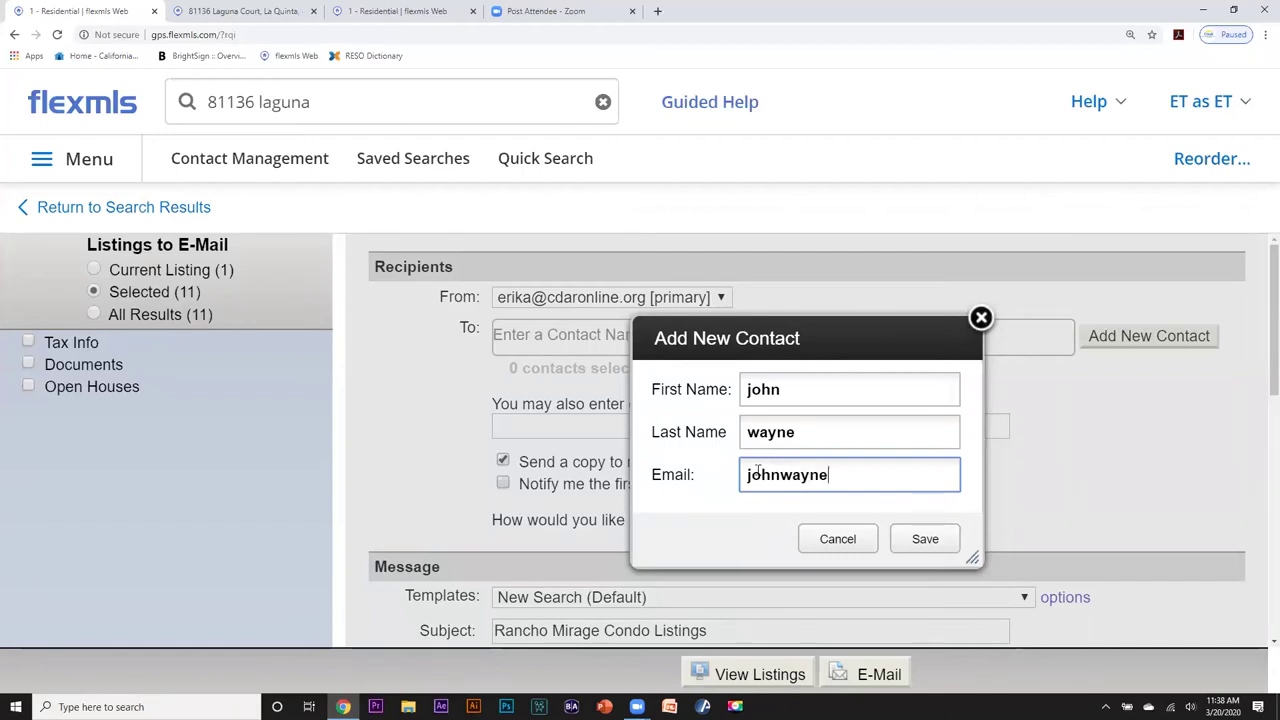
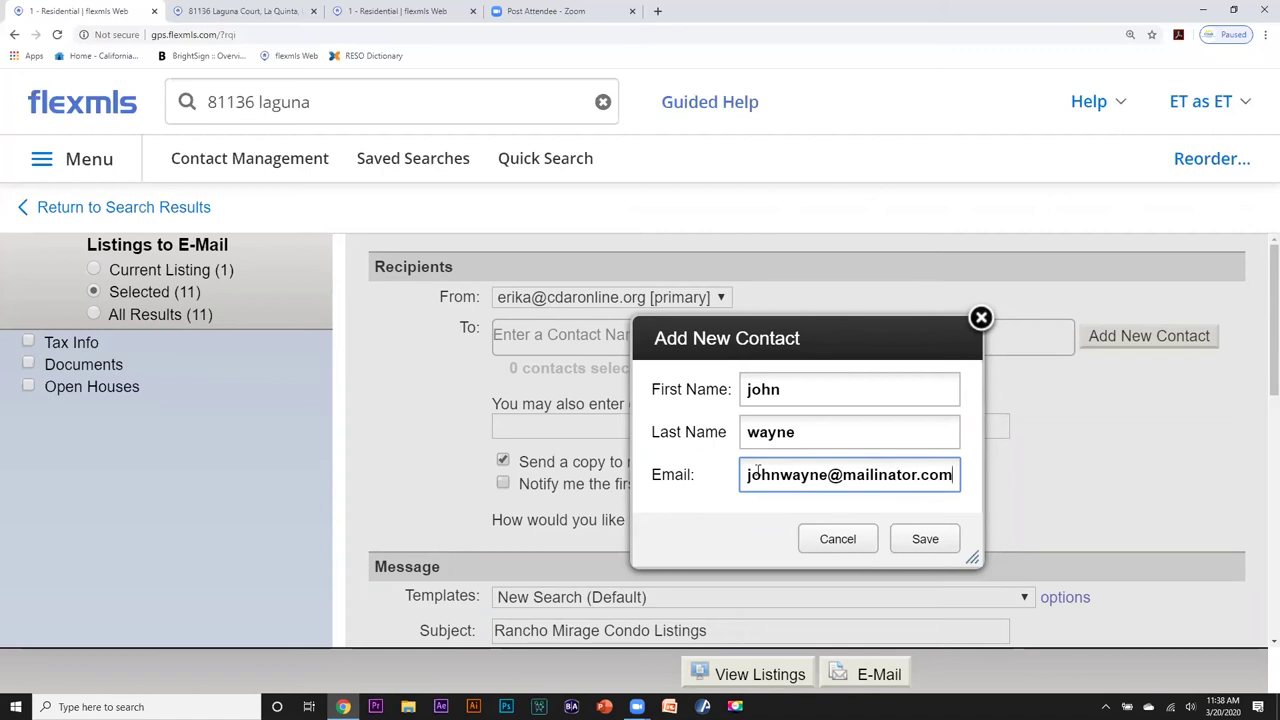
left_click(921, 541)
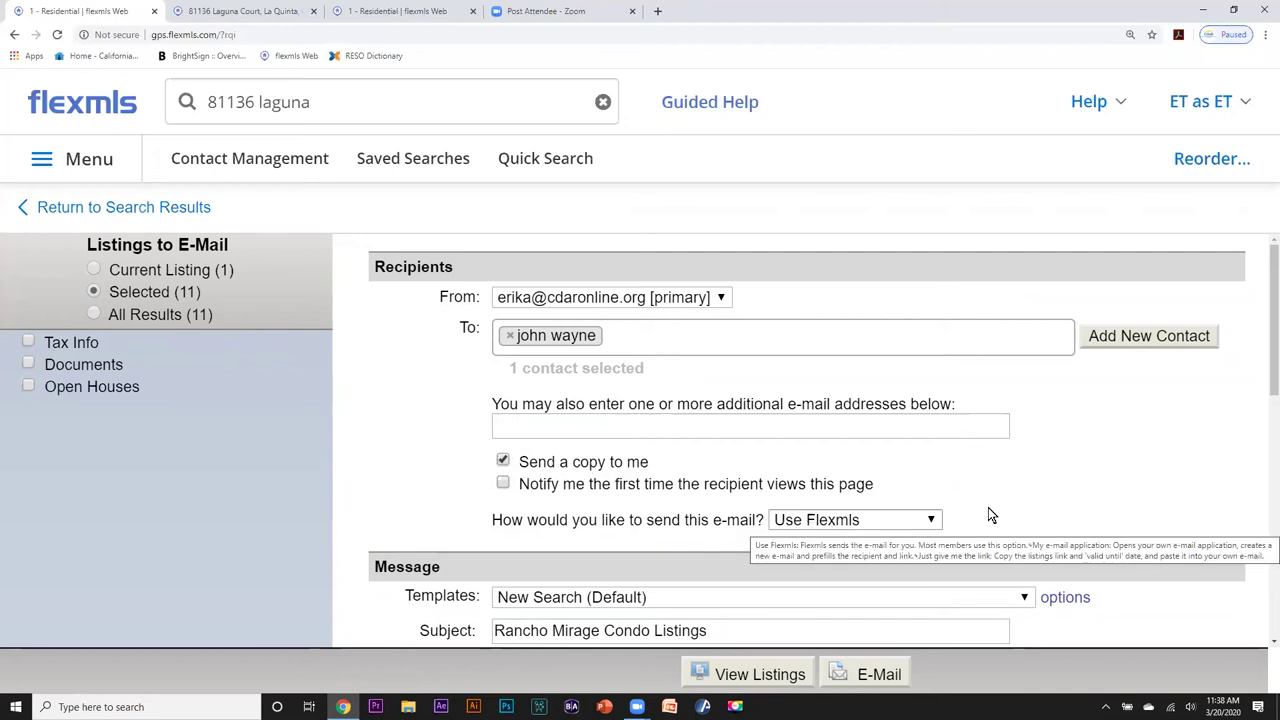
Change the subject to 'radius search', fixing the typo, and send the listings e-mail.
left_click_drag(1266, 334, 1246, 386)
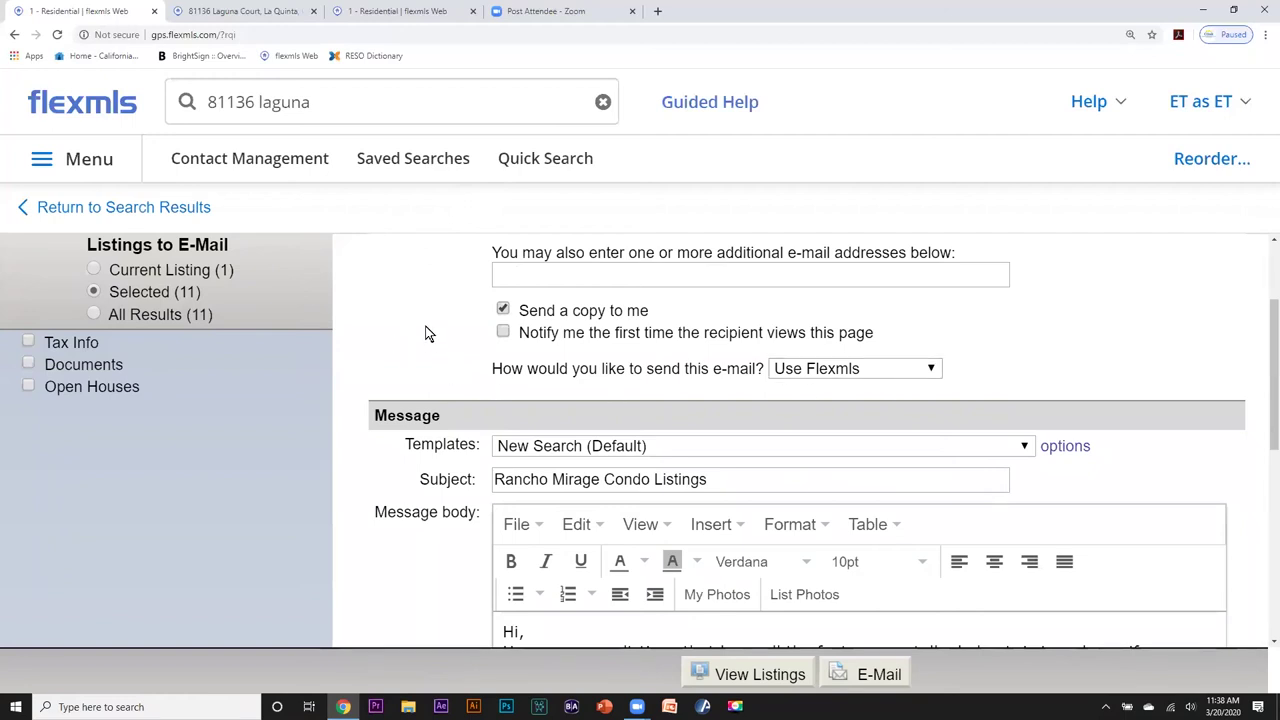
left_click_drag(716, 479, 472, 478)
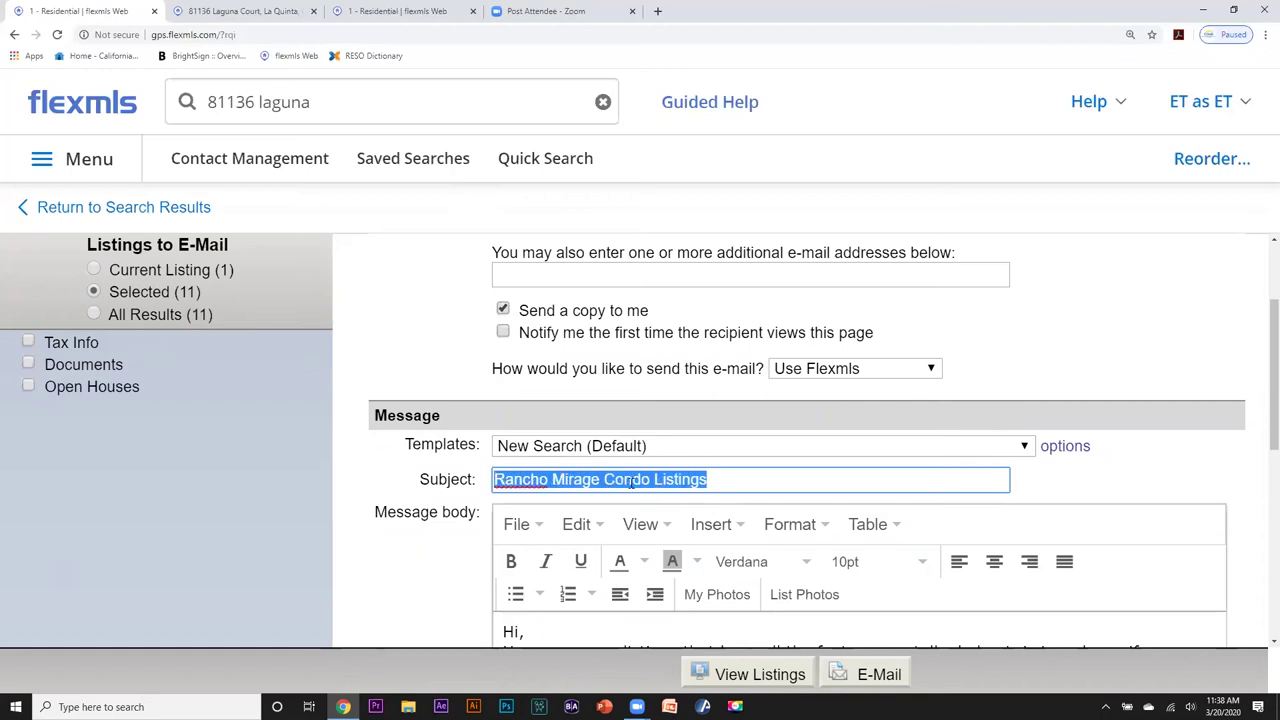
type("rah")
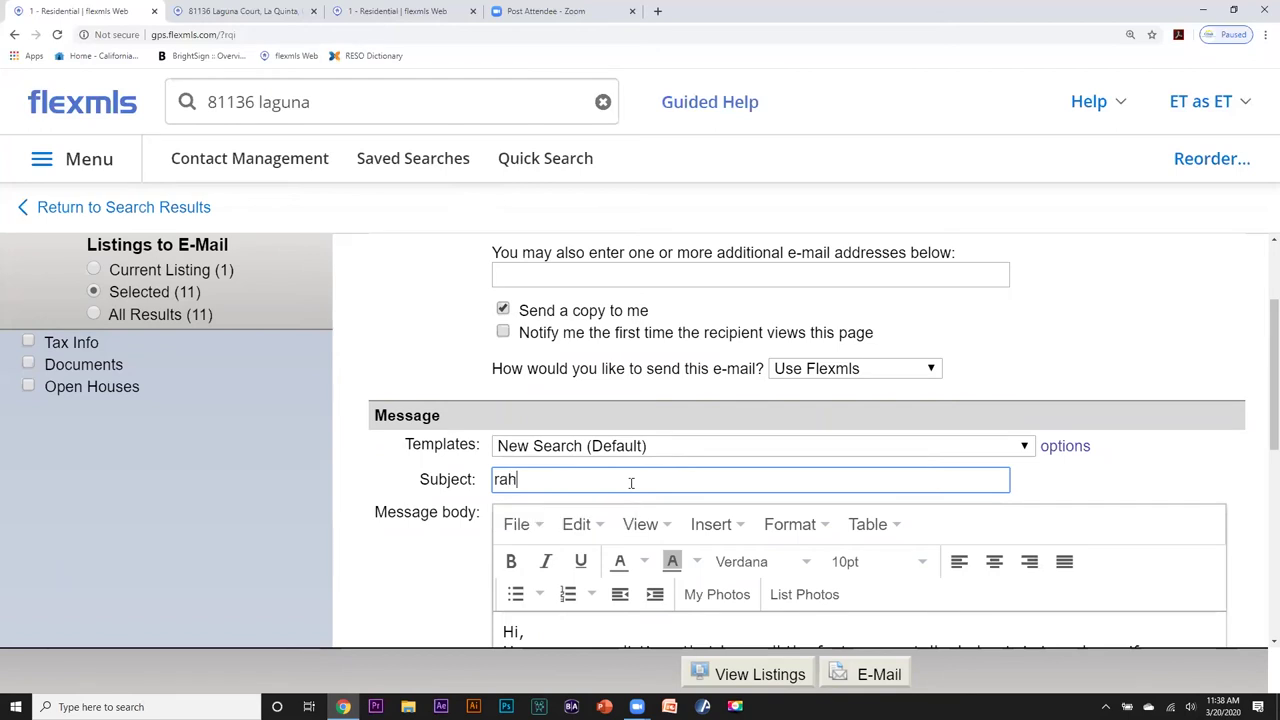
type("ius search")
left_click_drag(539, 479, 477, 479)
type("radius")
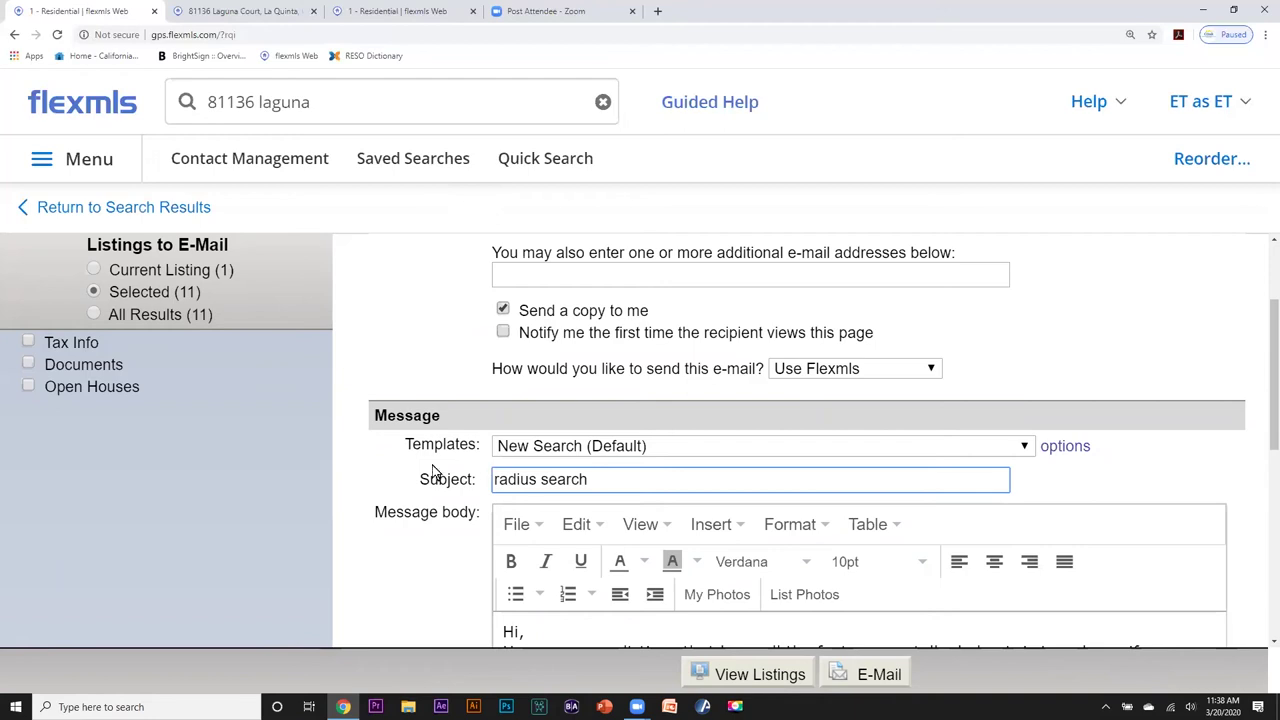
left_click_drag(1268, 360, 1268, 446)
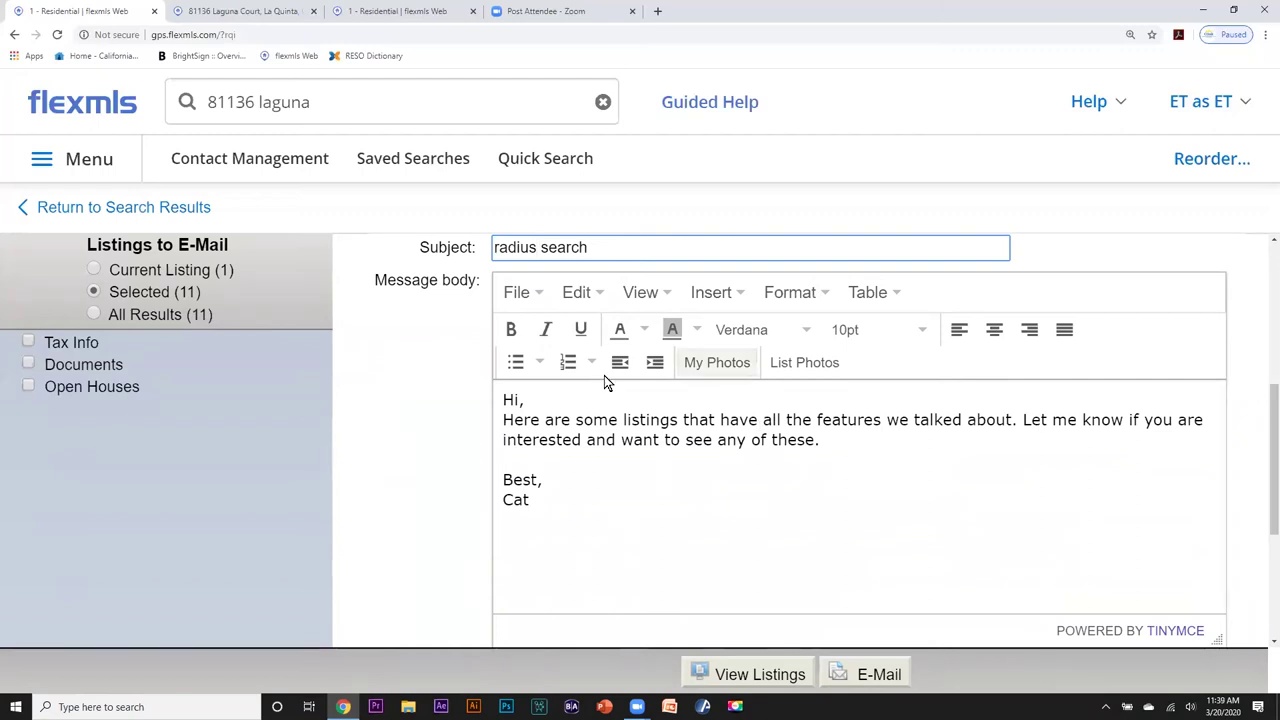
left_click(862, 675)
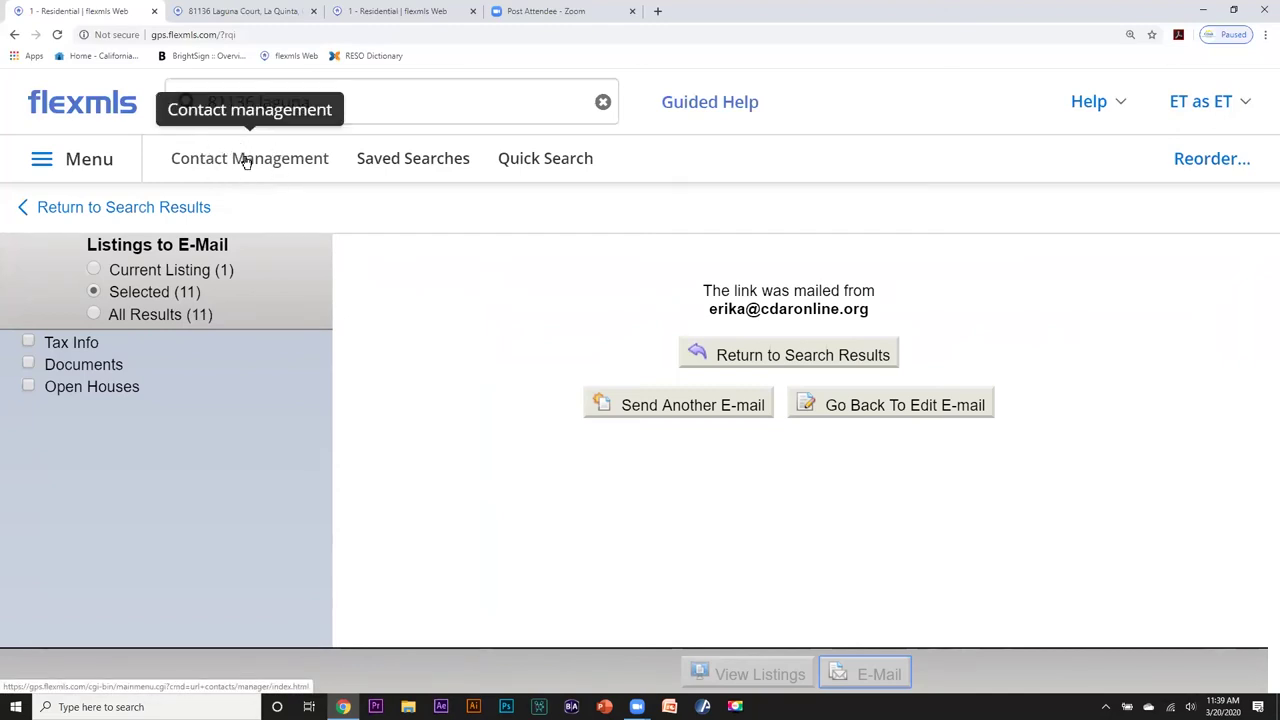
Open the new contact in Contact Management and review its Searches/Subscriptions and Activity tabs.
left_click(245, 160)
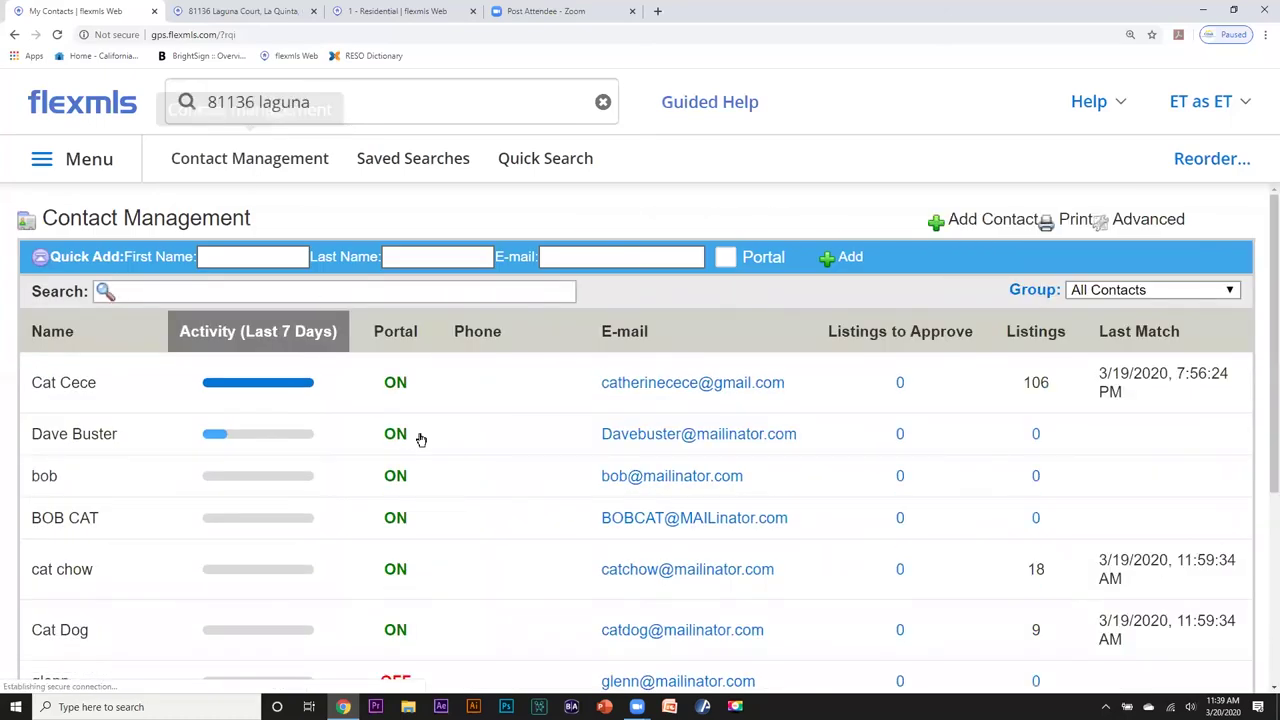
scroll(420, 437, "down", 3)
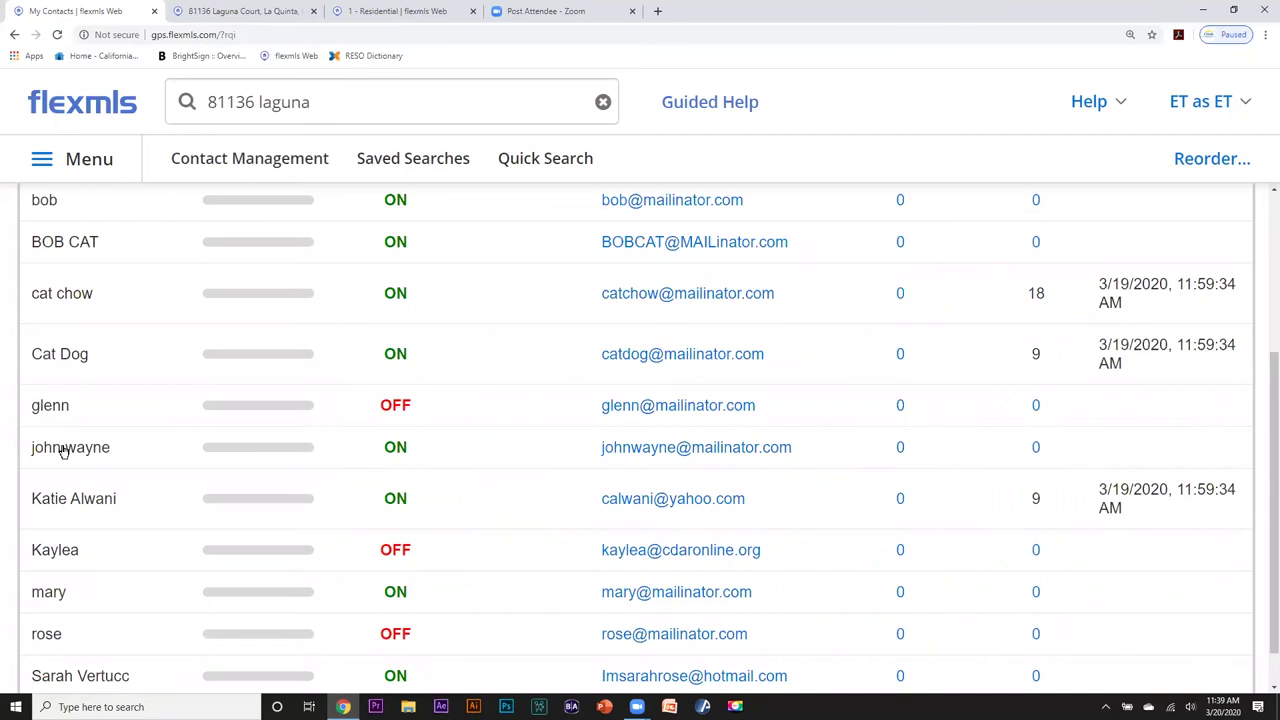
left_click(63, 448)
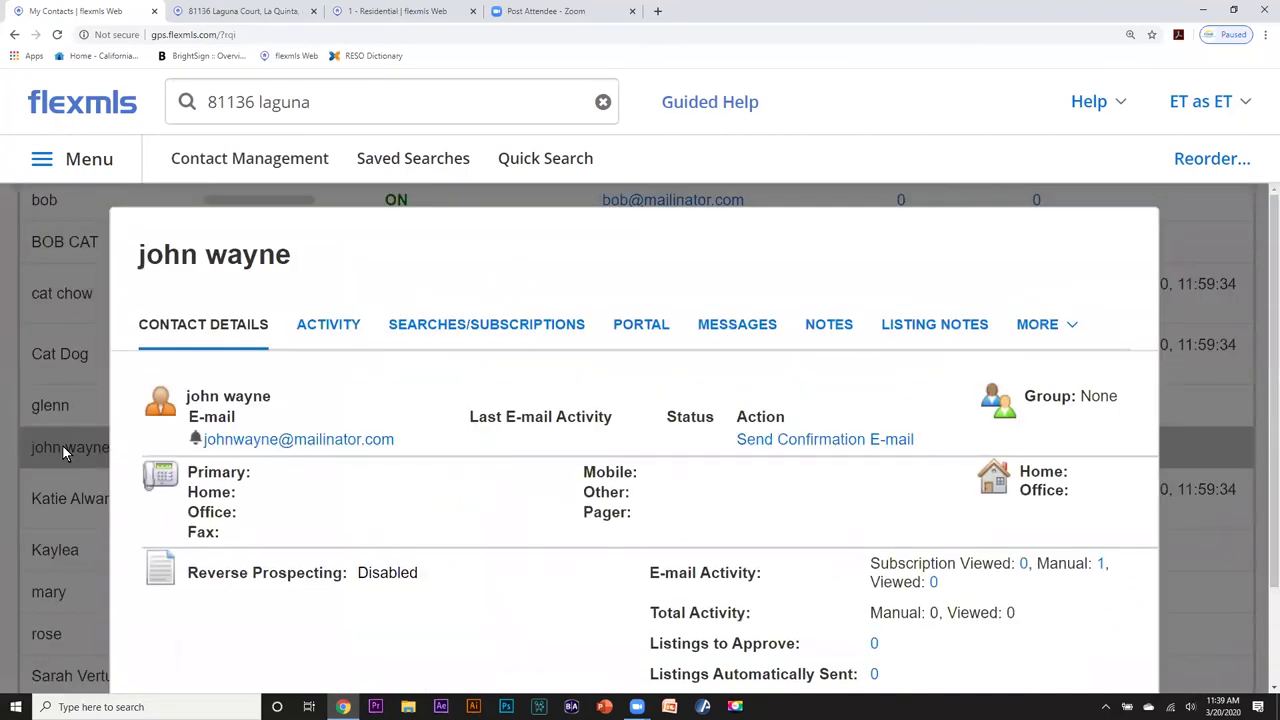
left_click(459, 328)
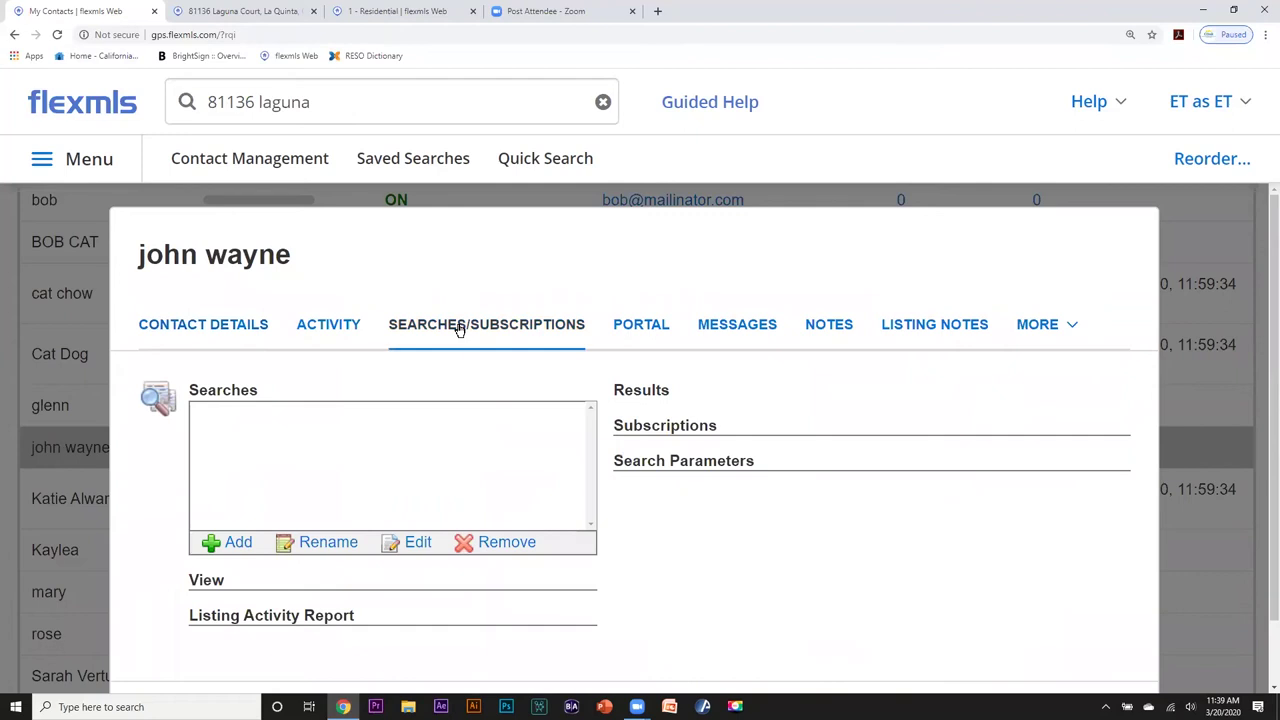
left_click(330, 325)
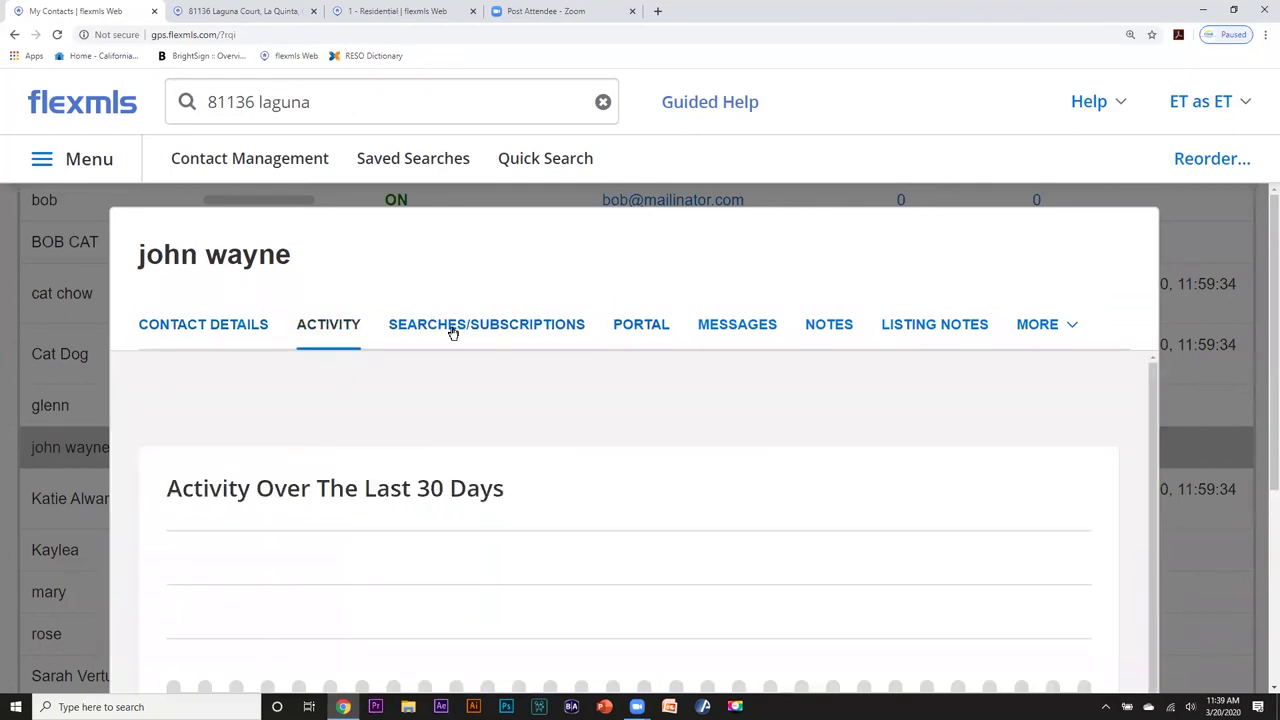
scroll(476, 381, "down", 1)
scroll(476, 381, "up", 1)
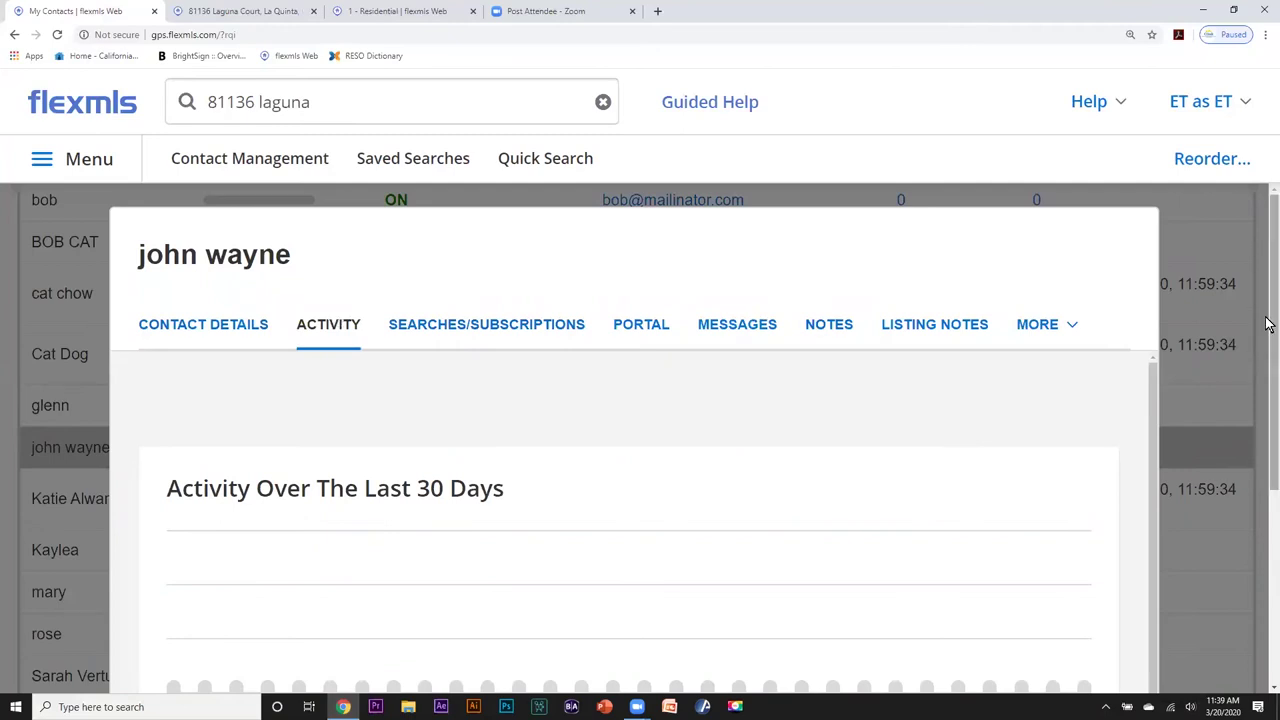
scroll(1266, 357, "down", 3)
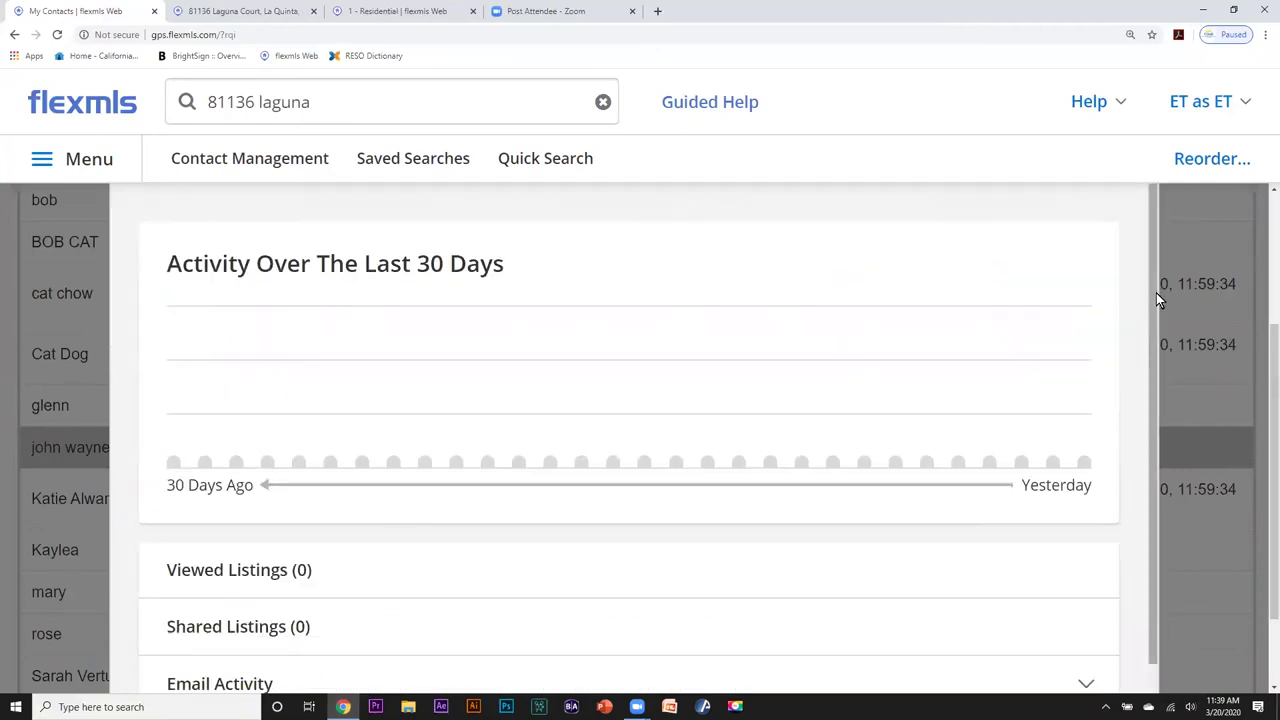
scroll(1157, 340, "down", 1)
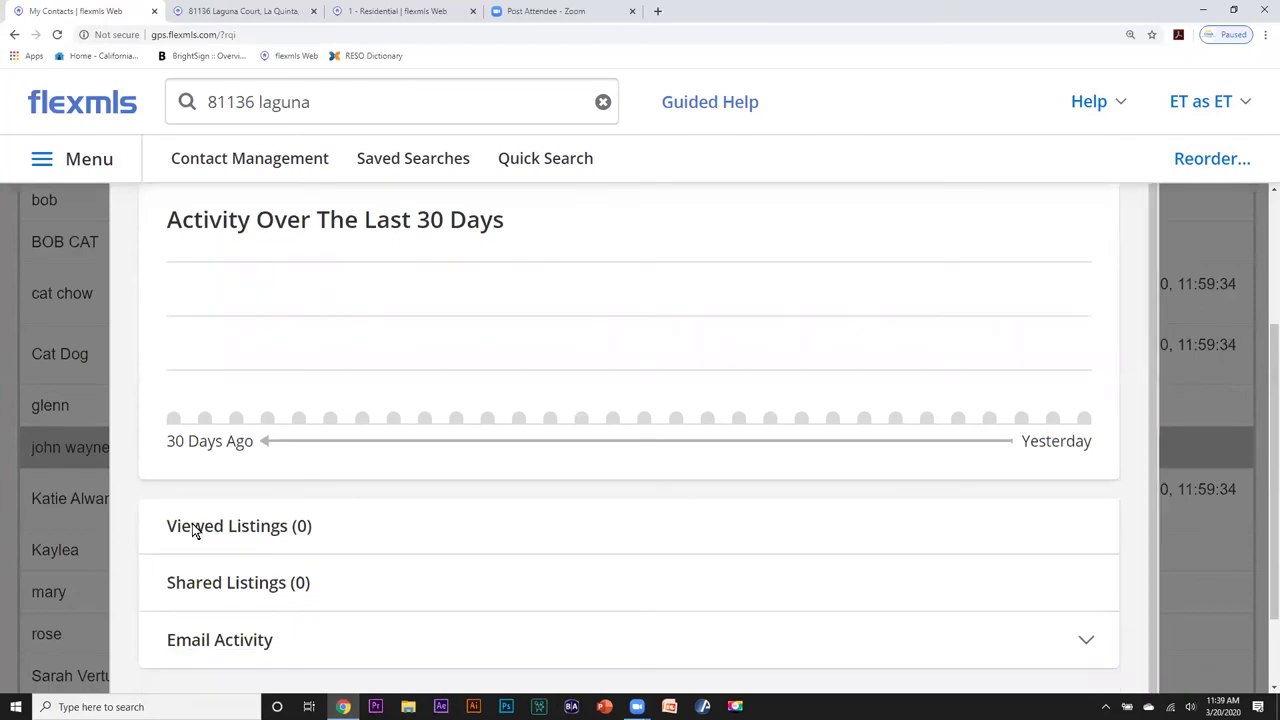
scroll(630, 500, "up", 1)
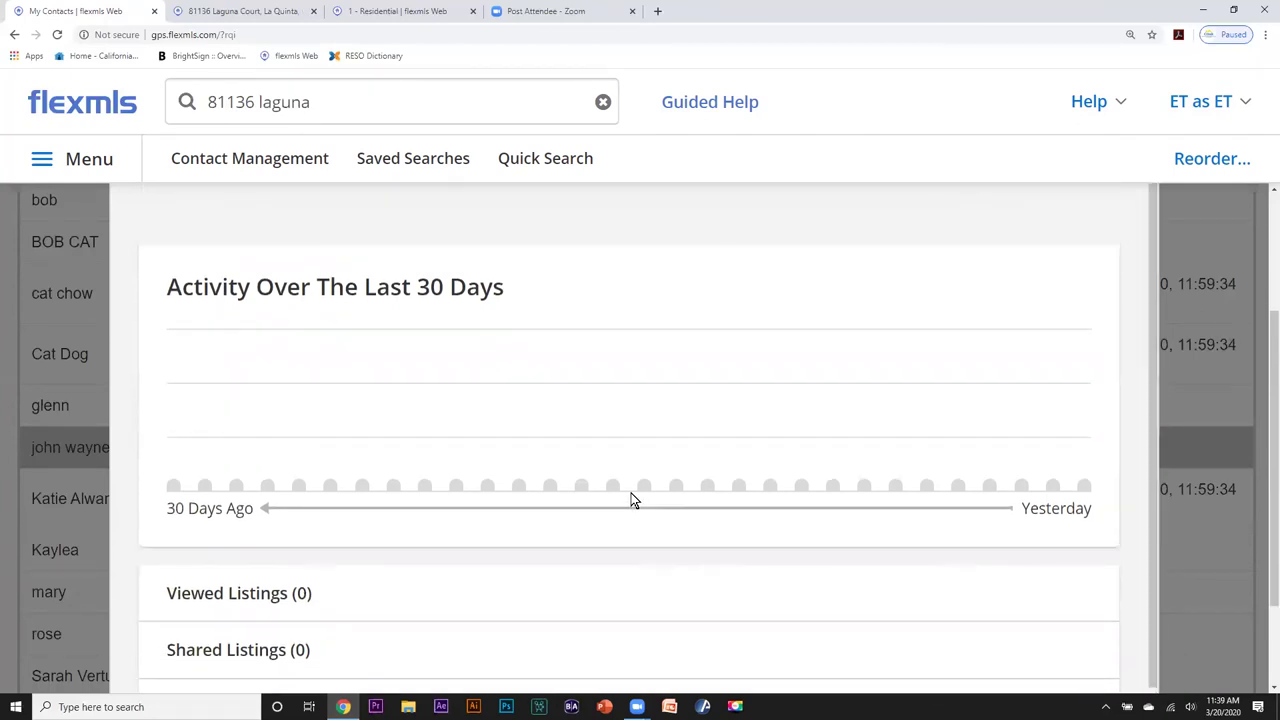
scroll(631, 500, "up", 1)
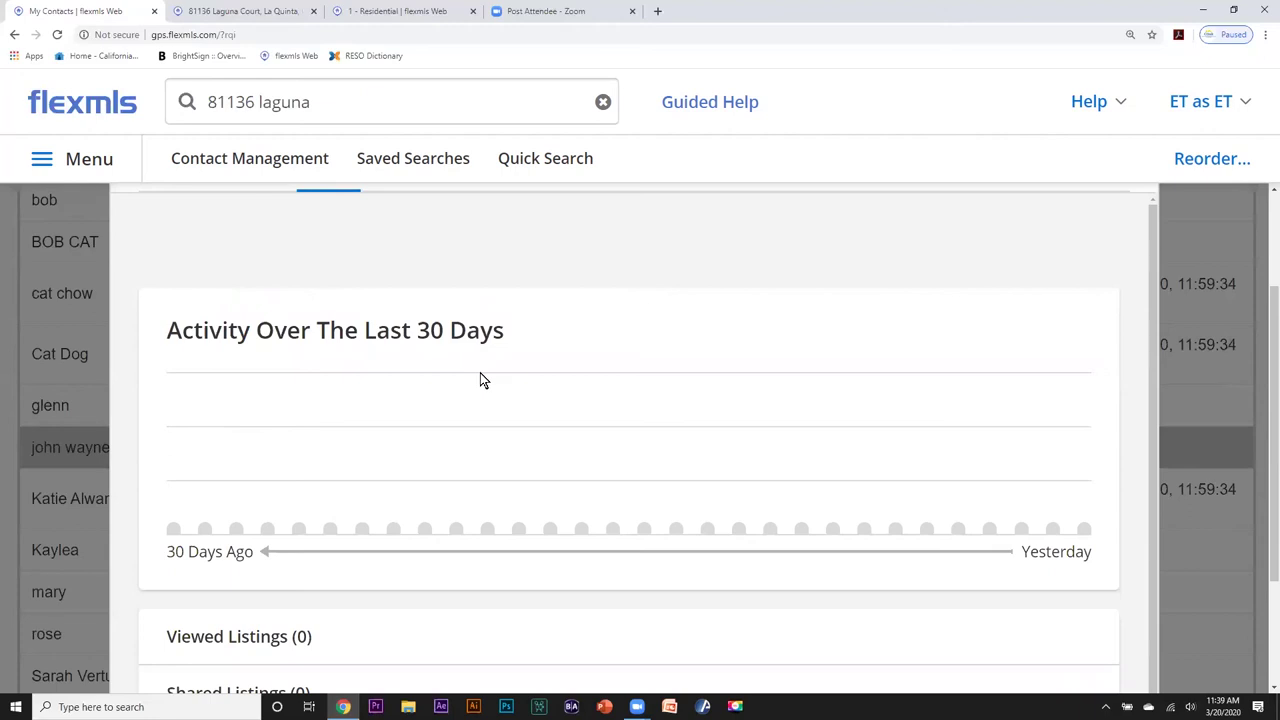
scroll(480, 378, "up", 3)
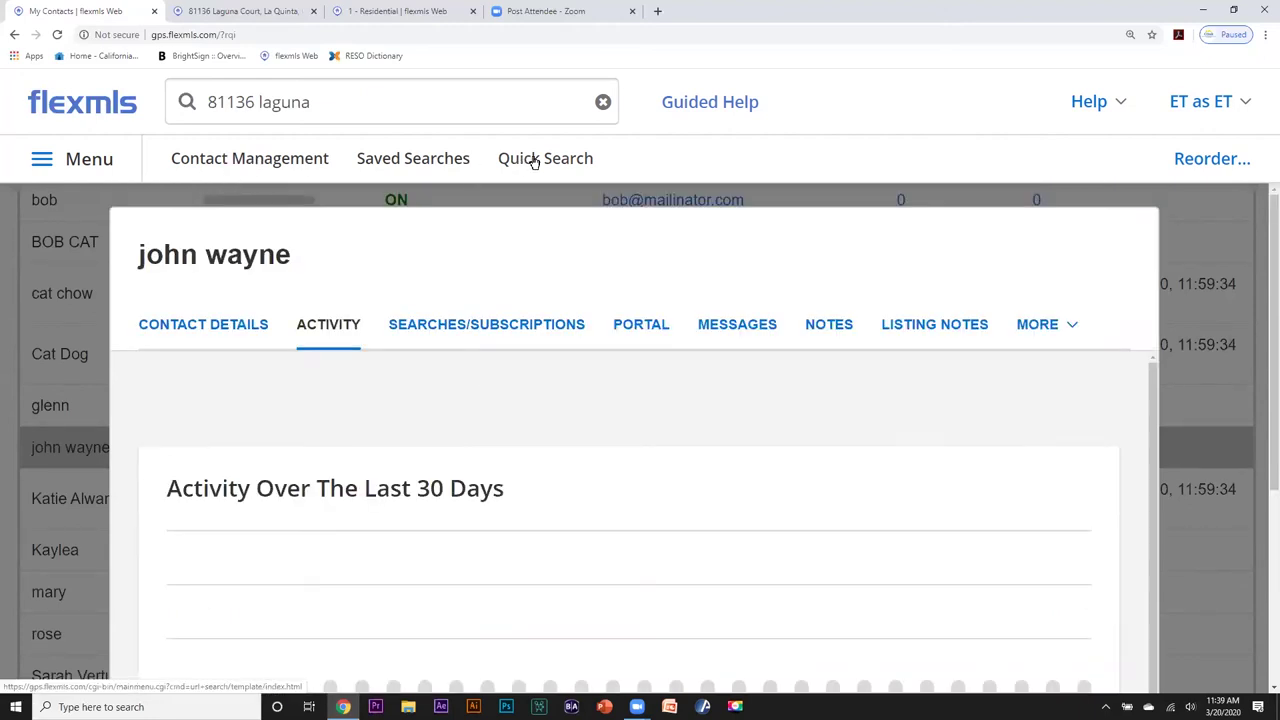
left_click(1234, 225)
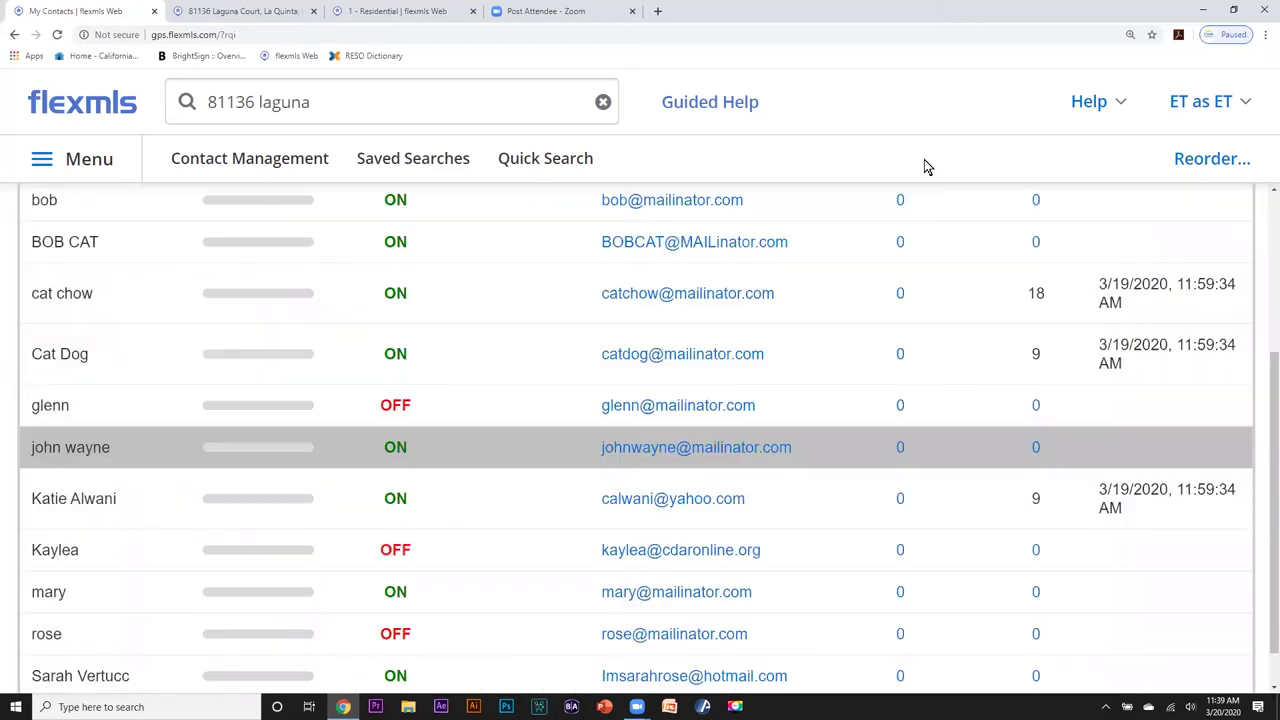
scroll(522, 345, "up", 3)
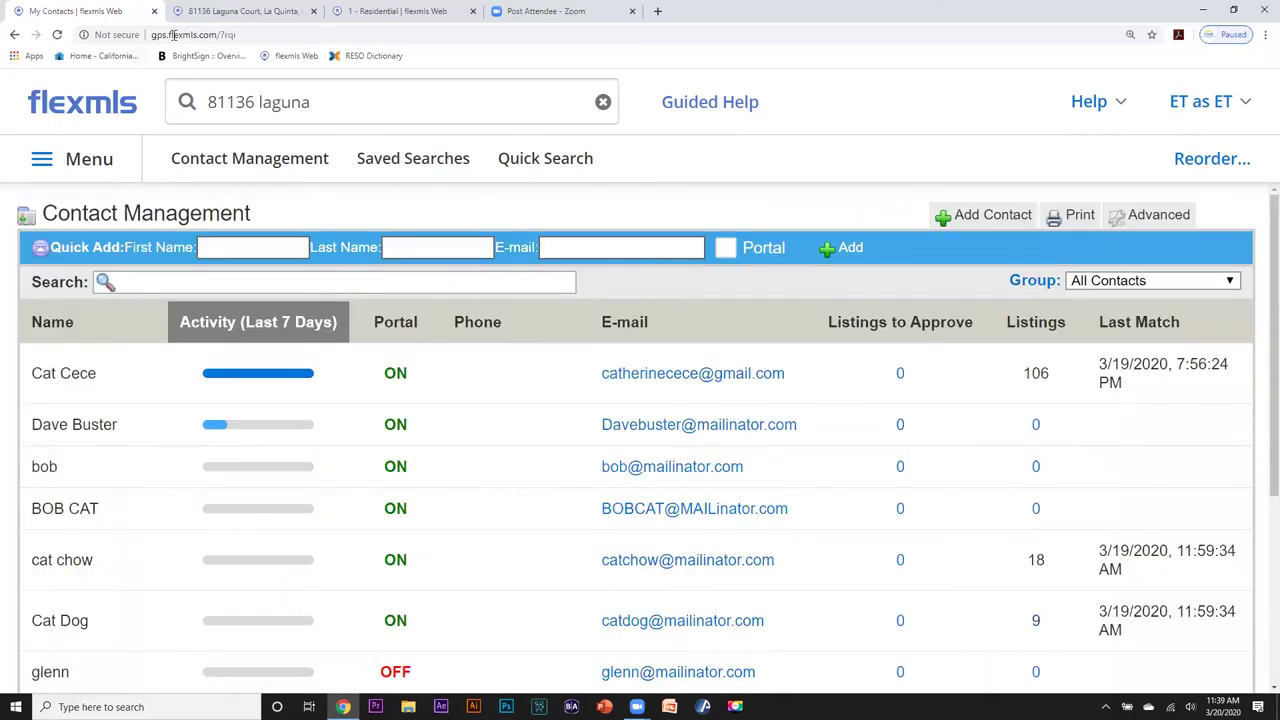
left_click(224, 15)
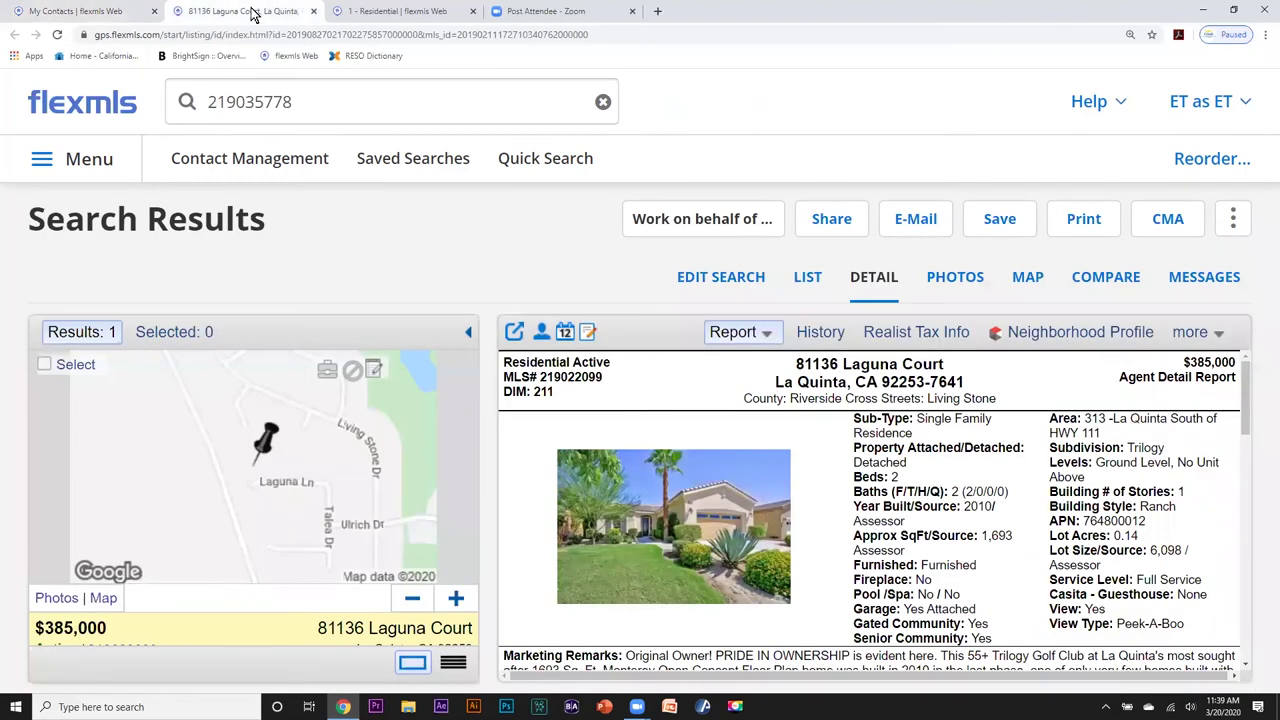
On the Residential search, choose to save it under the name 'avondale'.
left_click(358, 11)
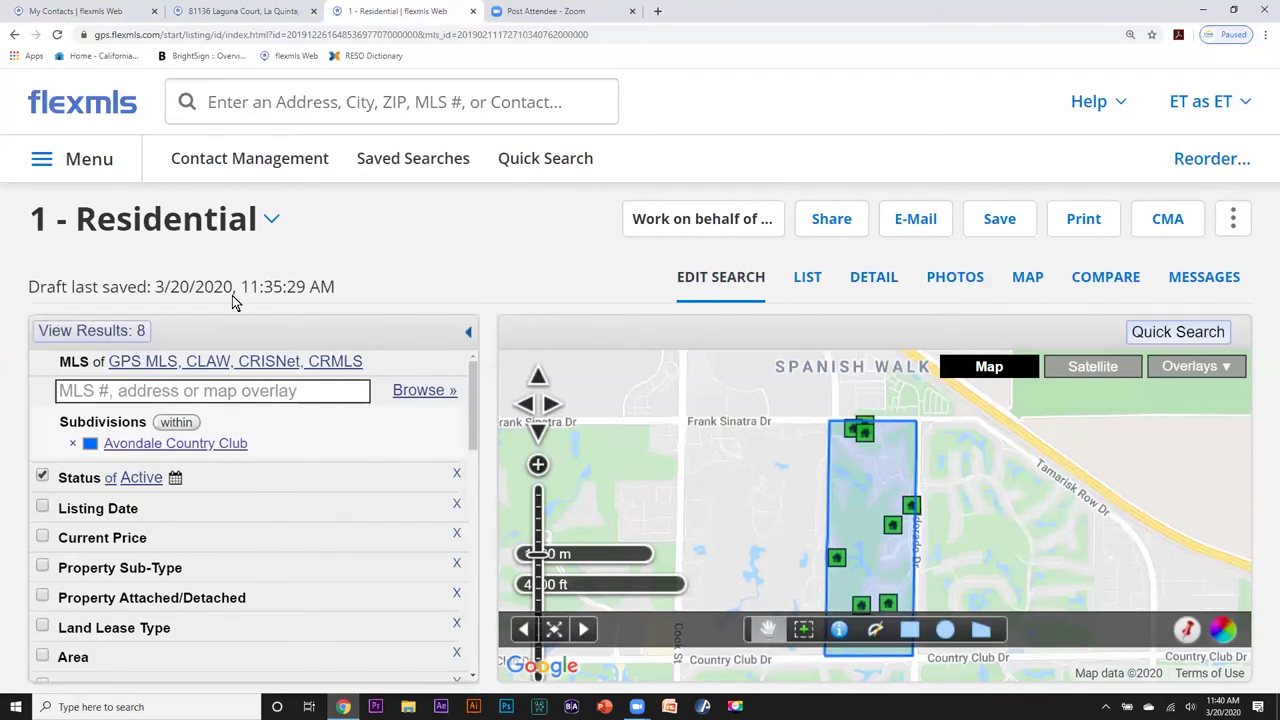
left_click(1005, 220)
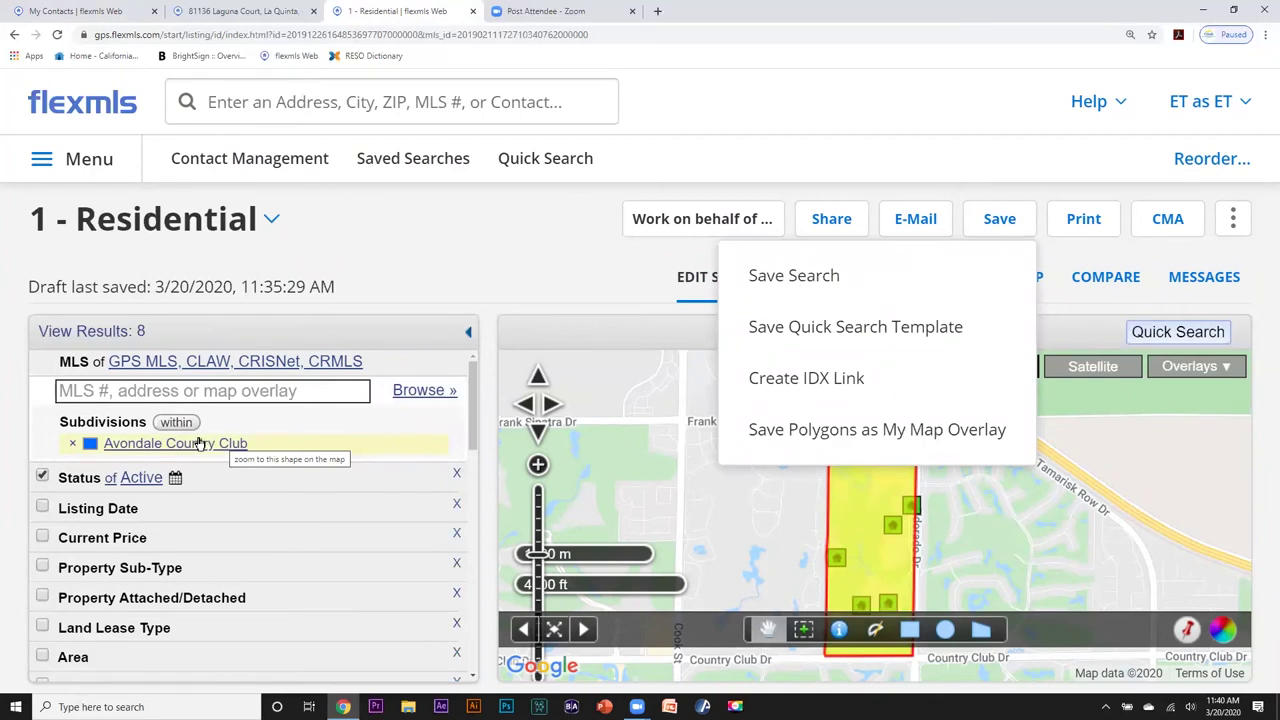
left_click(810, 276)
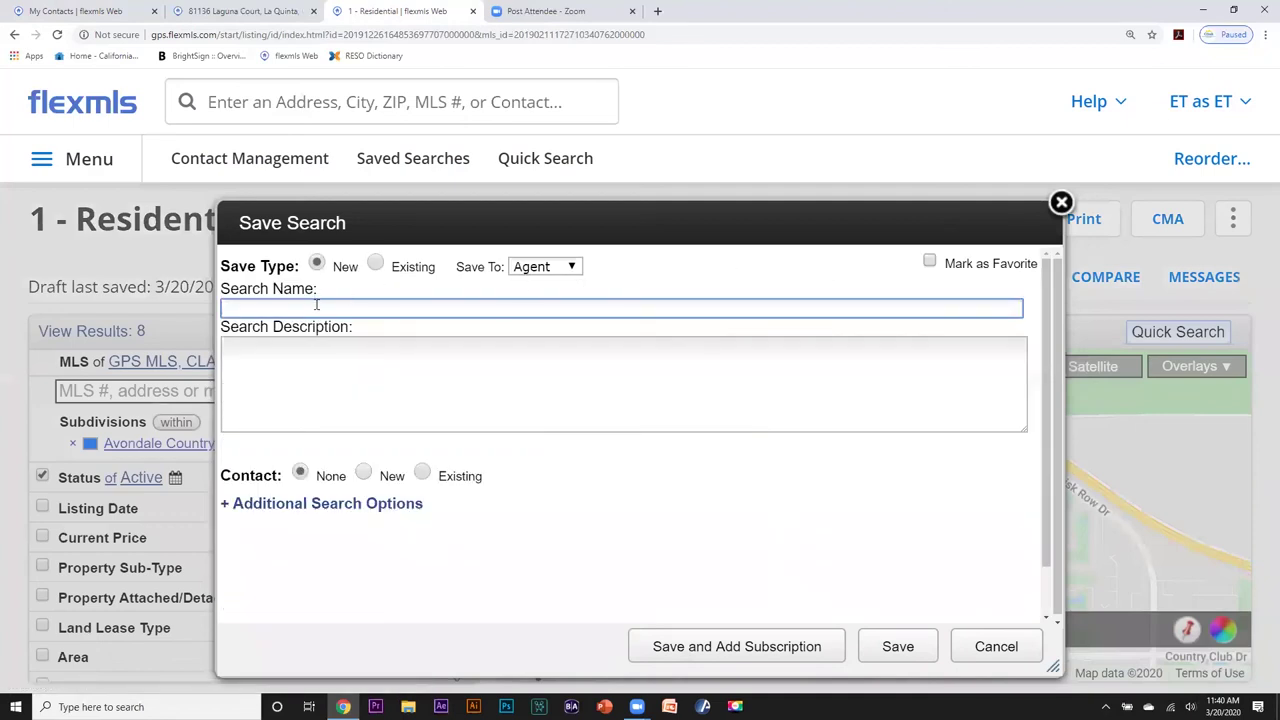
left_click(316, 306)
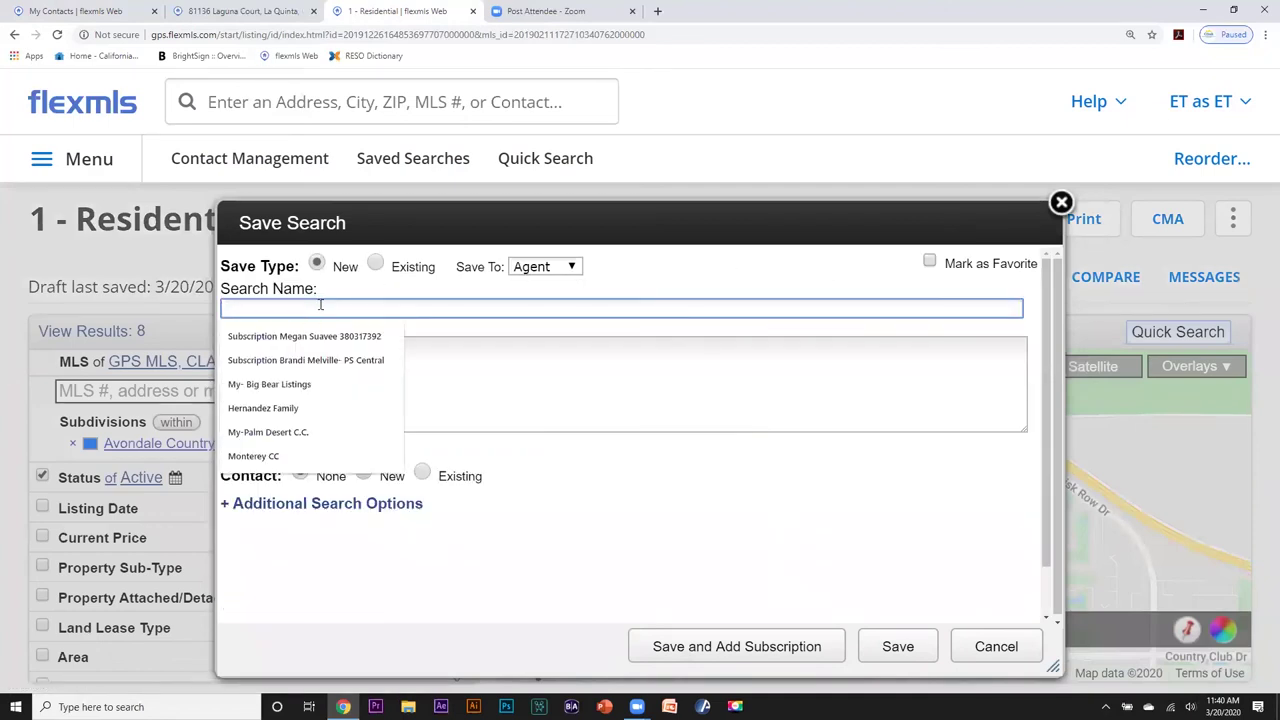
type("avondale")
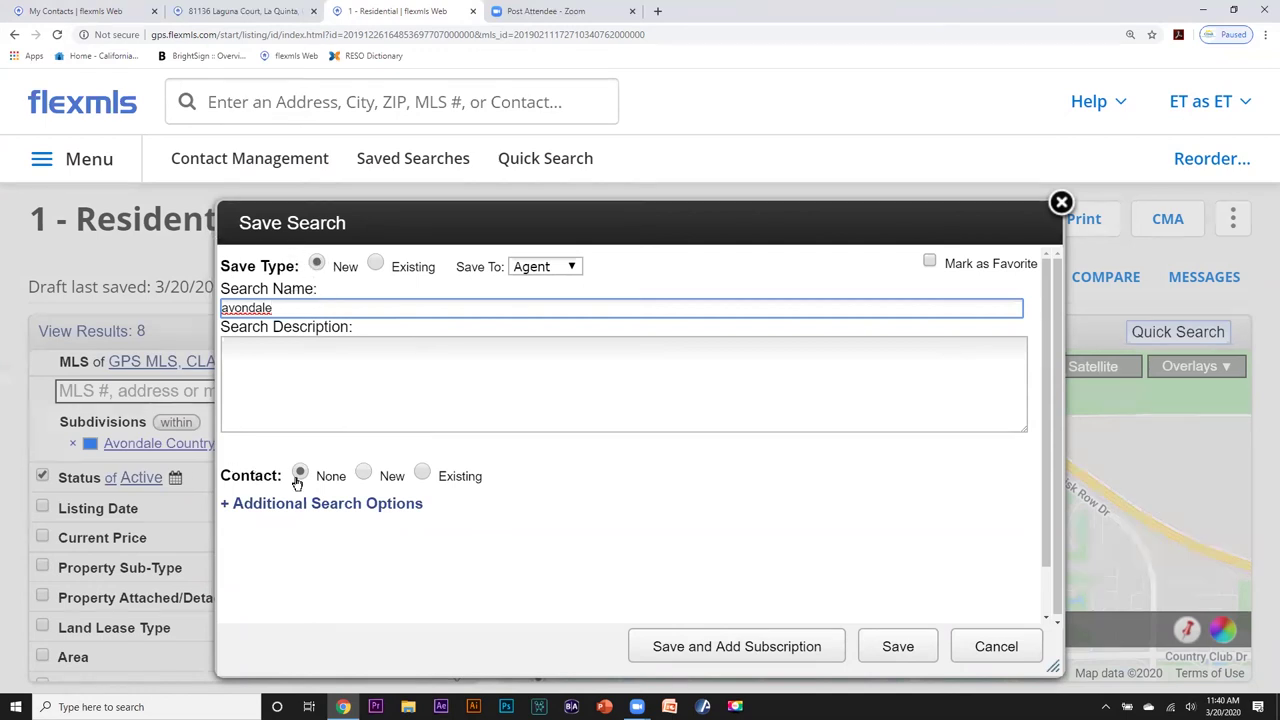
Link the saved search to the existing contact from the suggestions and save it.
left_click(424, 476)
left_click(230, 505)
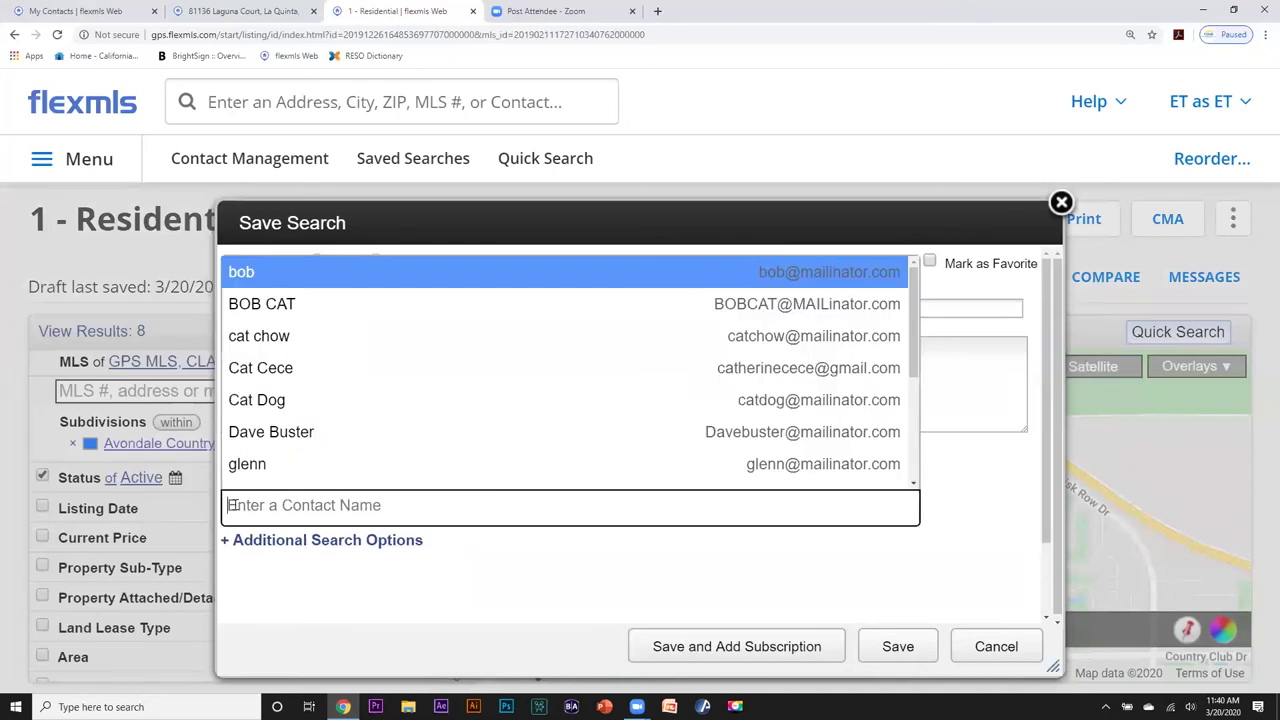
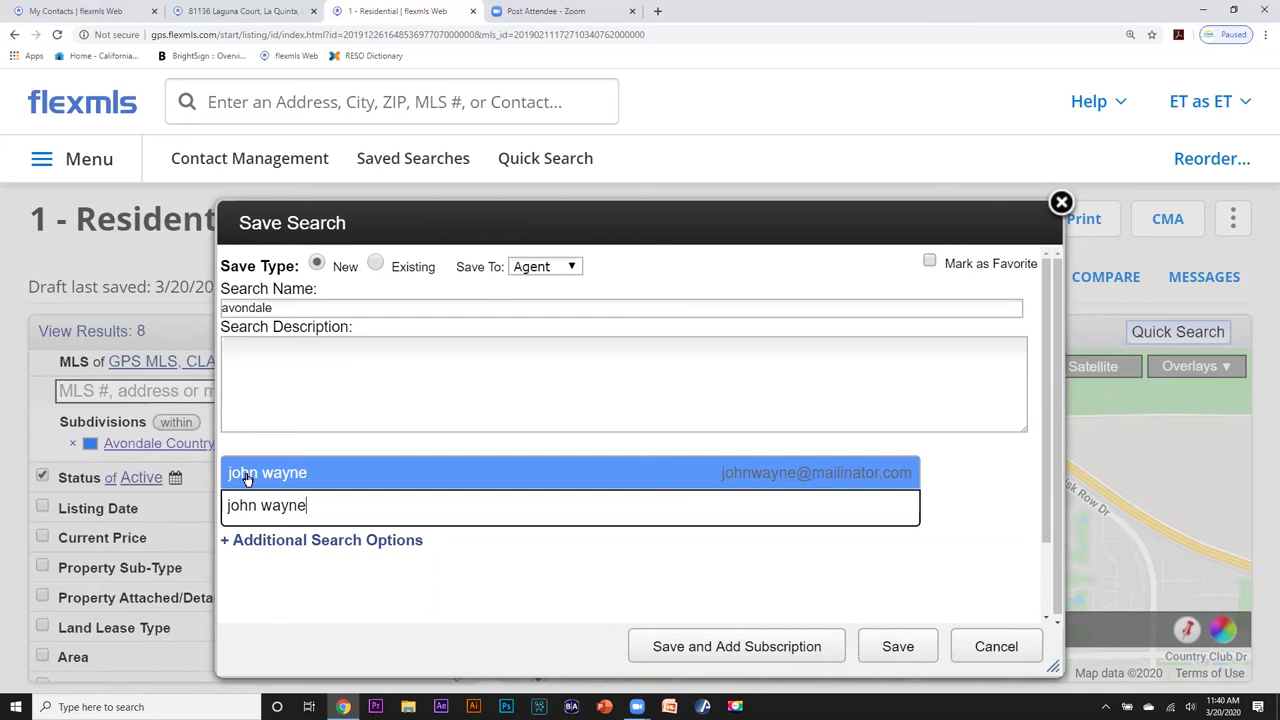
left_click(247, 474)
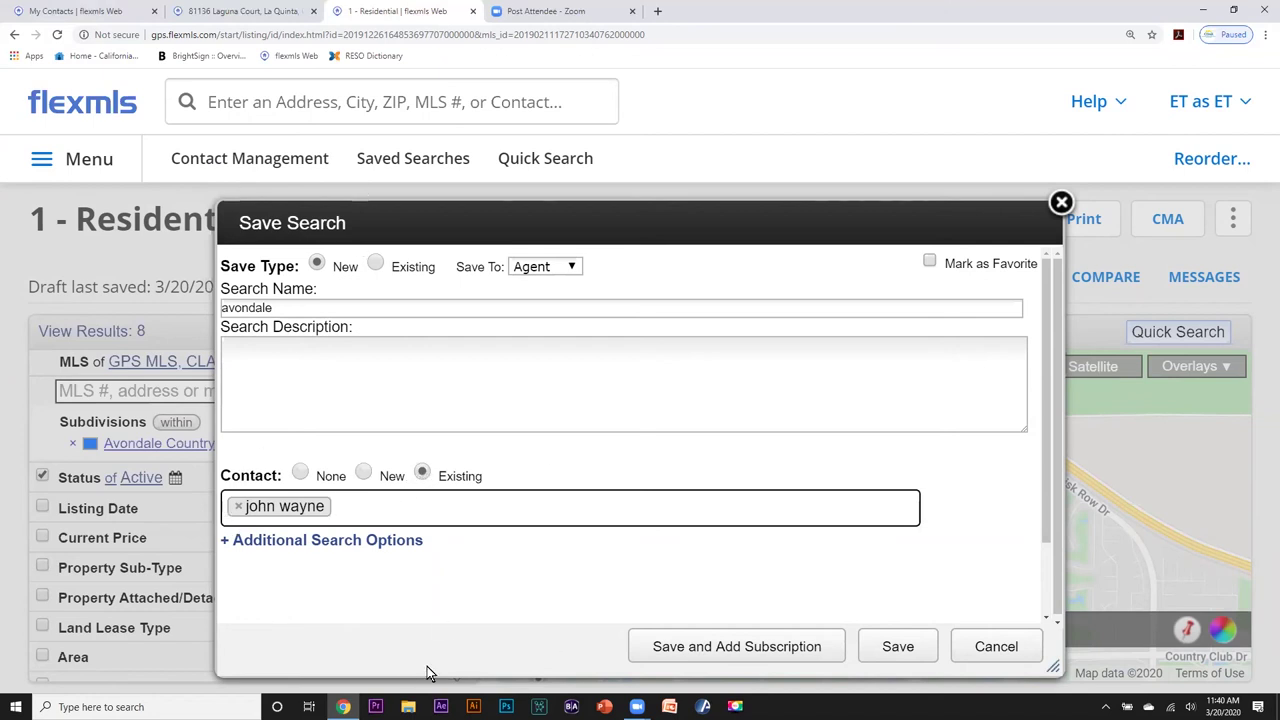
left_click(893, 648)
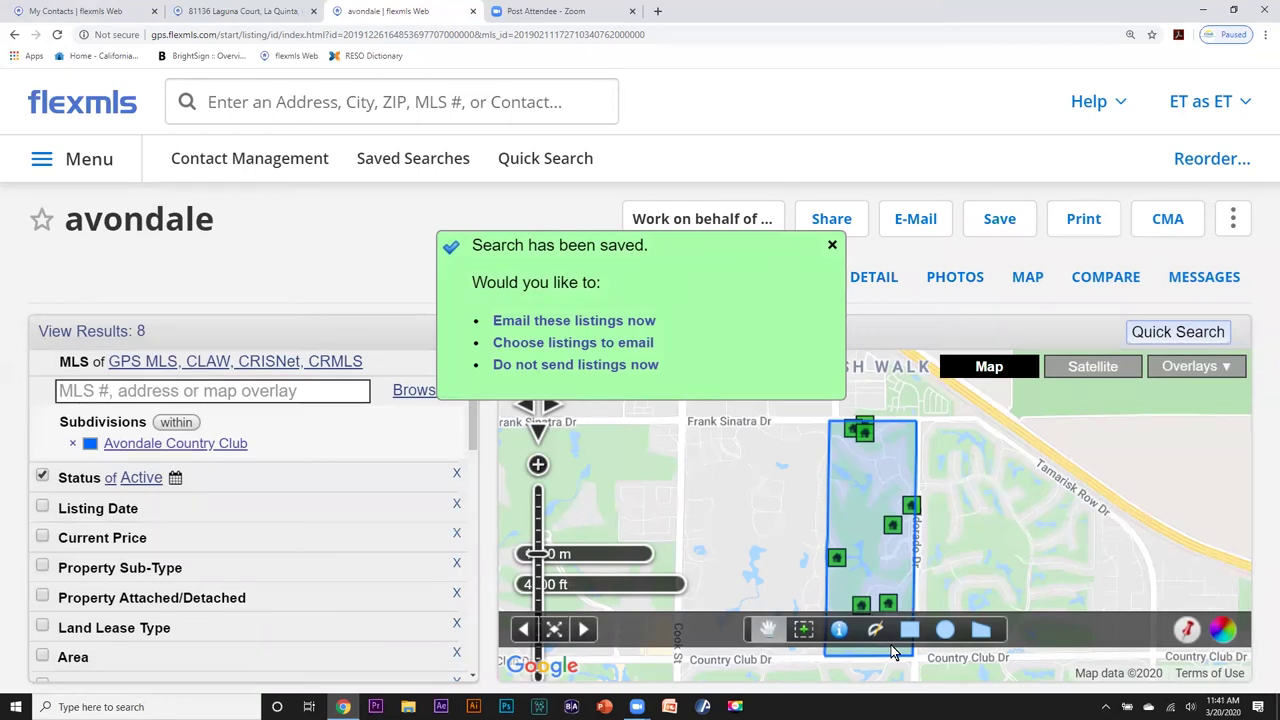
E-mail the 8 avondale listings with subject 'avondale cc', then return to the results.
left_click(503, 321)
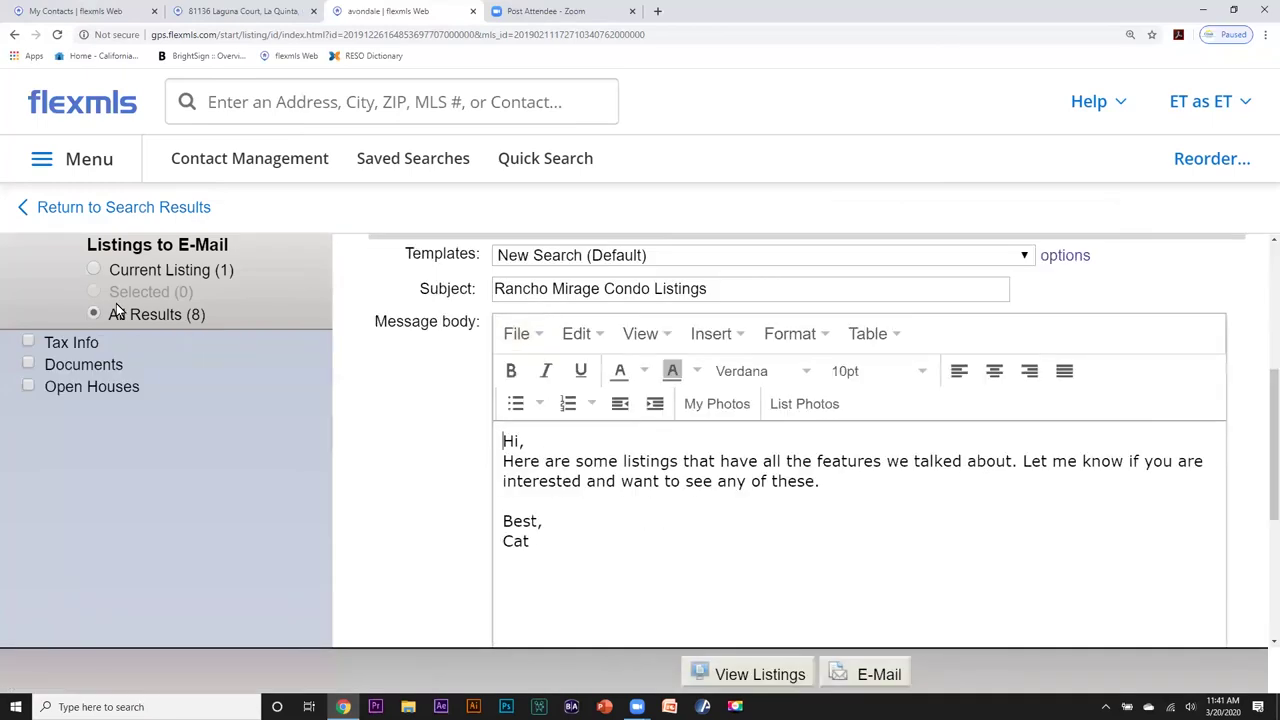
scroll(612, 383, "up", 3)
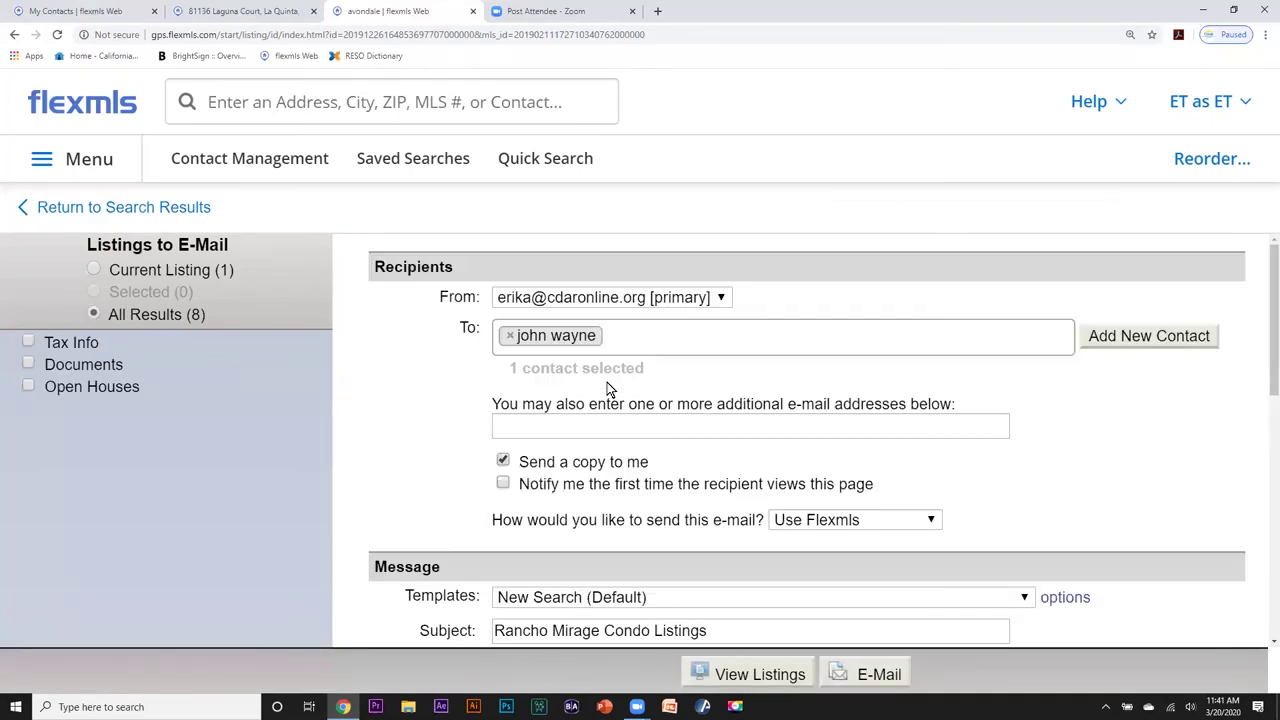
scroll(626, 386, "down", 3)
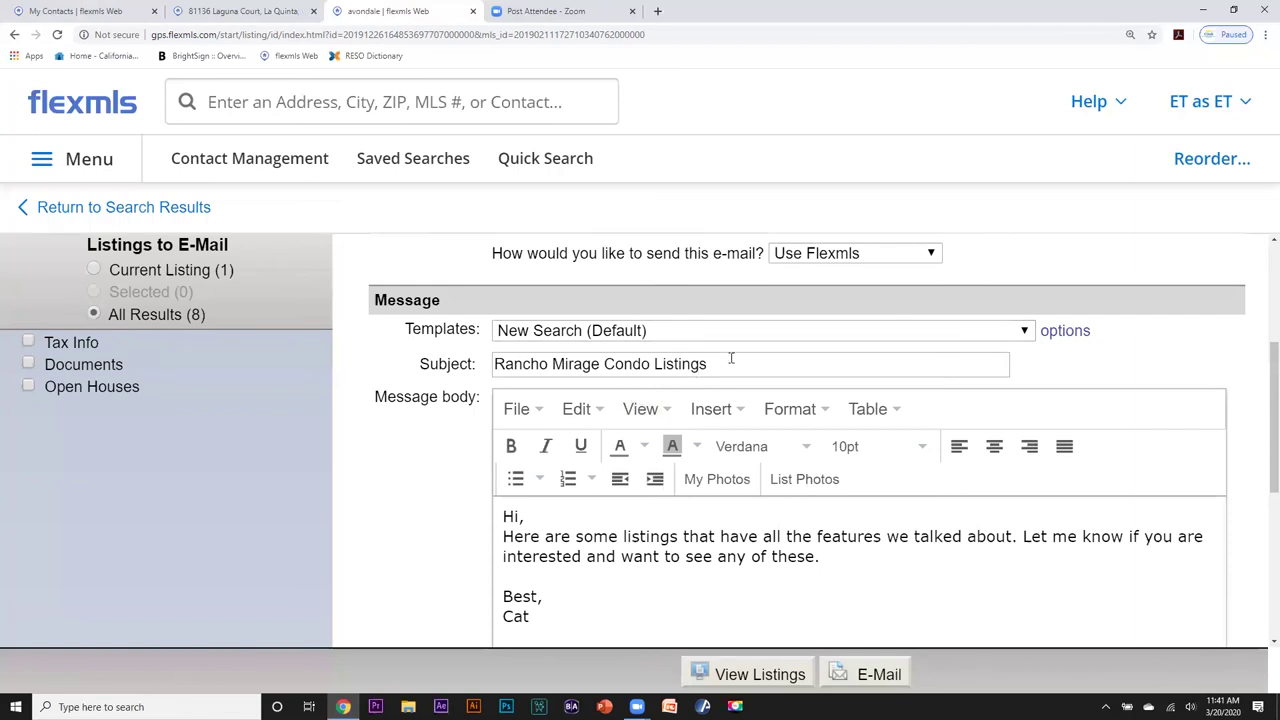
scroll(726, 374, "up", 3)
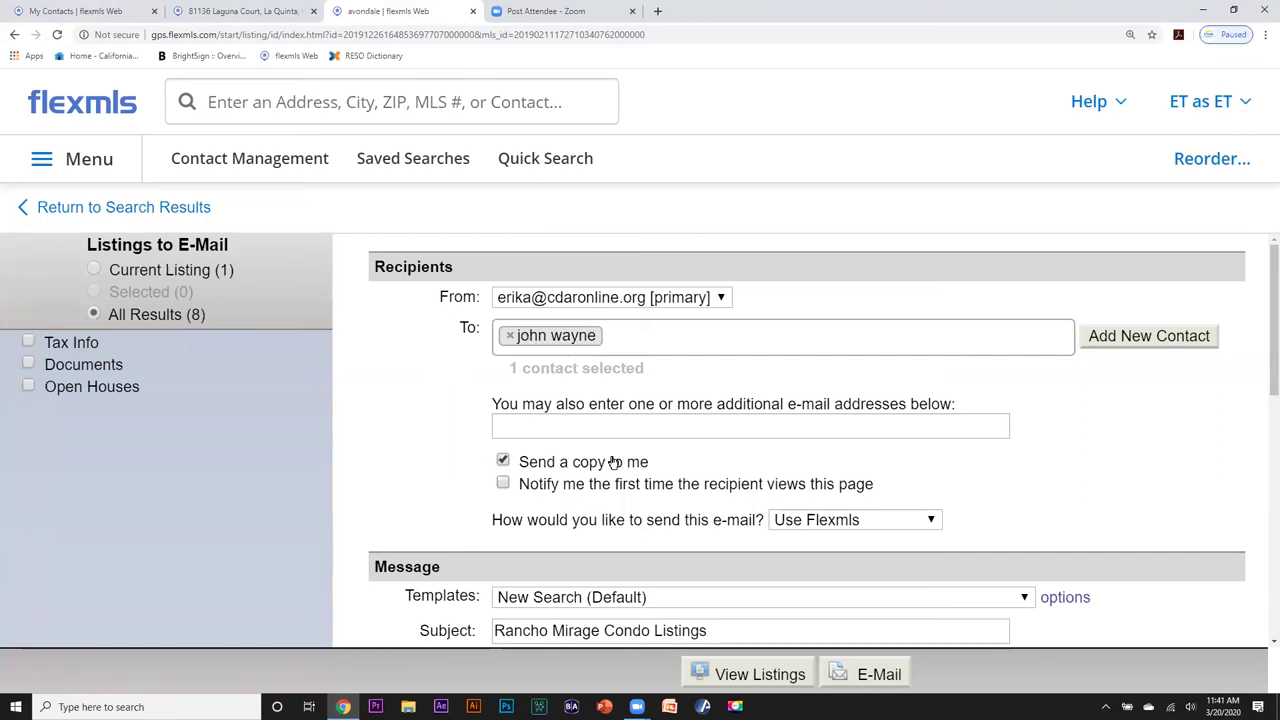
scroll(640, 456, "down", 3)
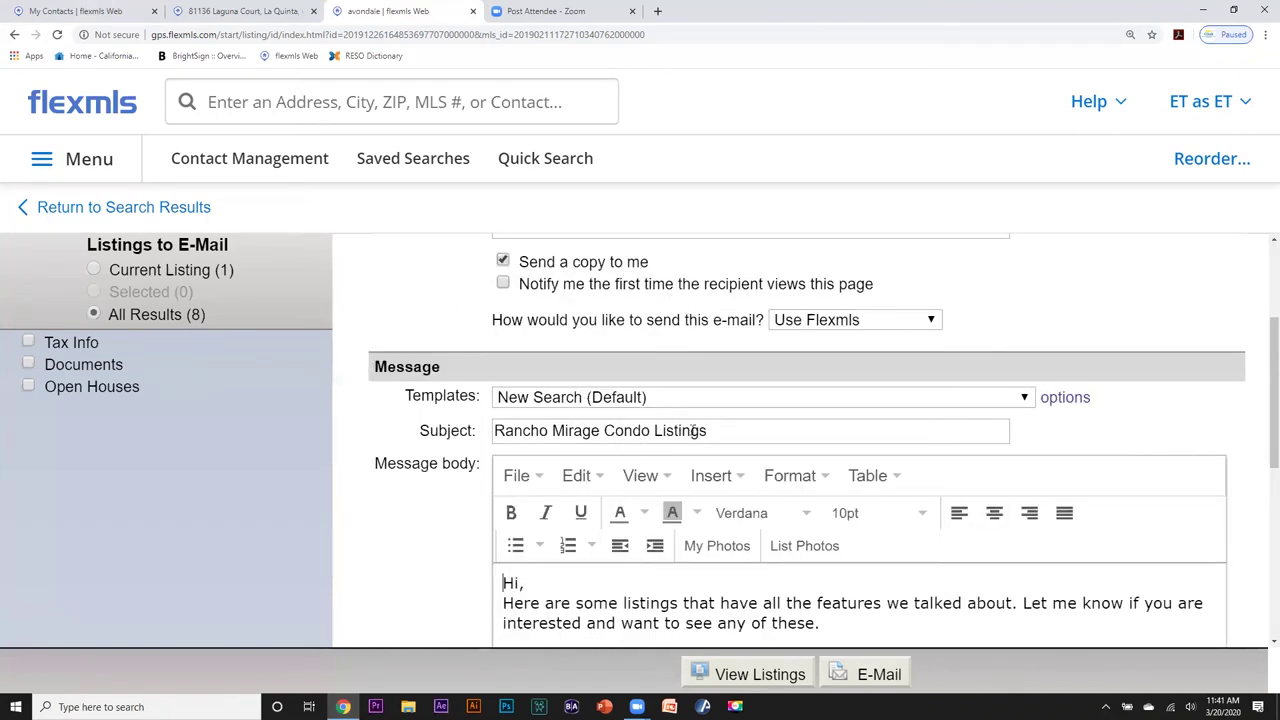
left_click_drag(709, 430, 394, 432)
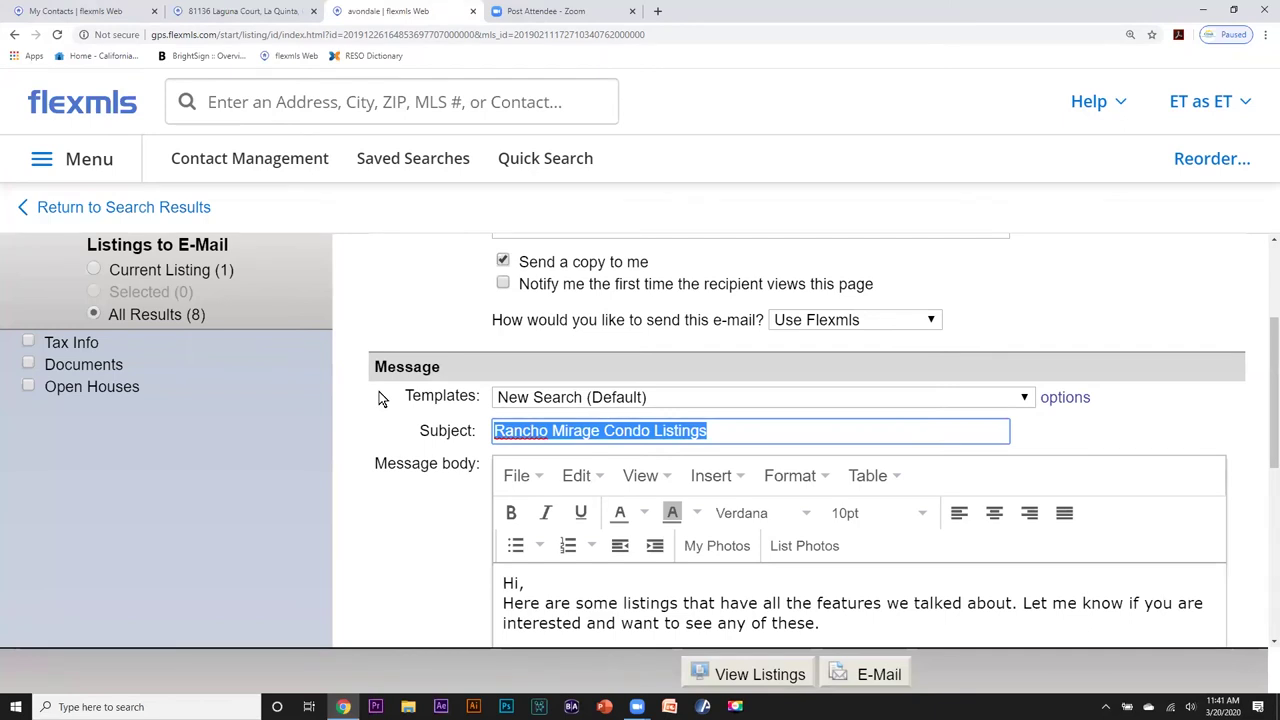
type("avondale c")
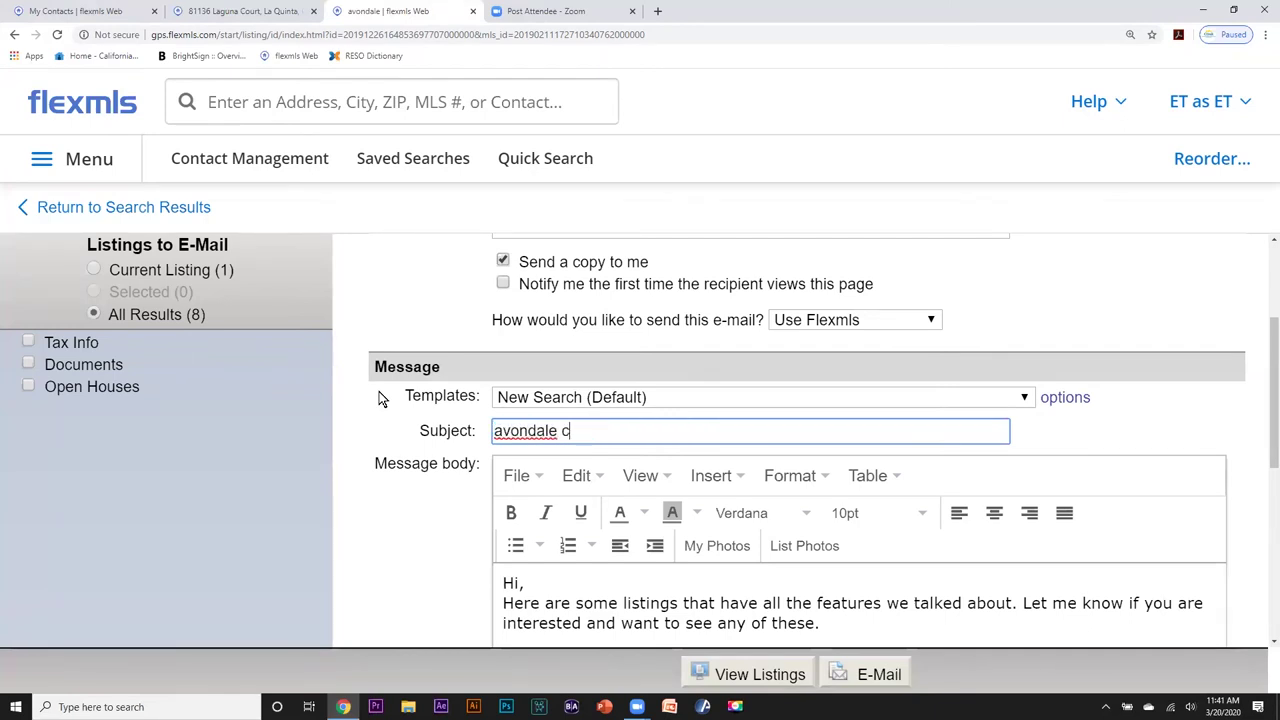
type("c")
scroll(400, 392, "down", 3)
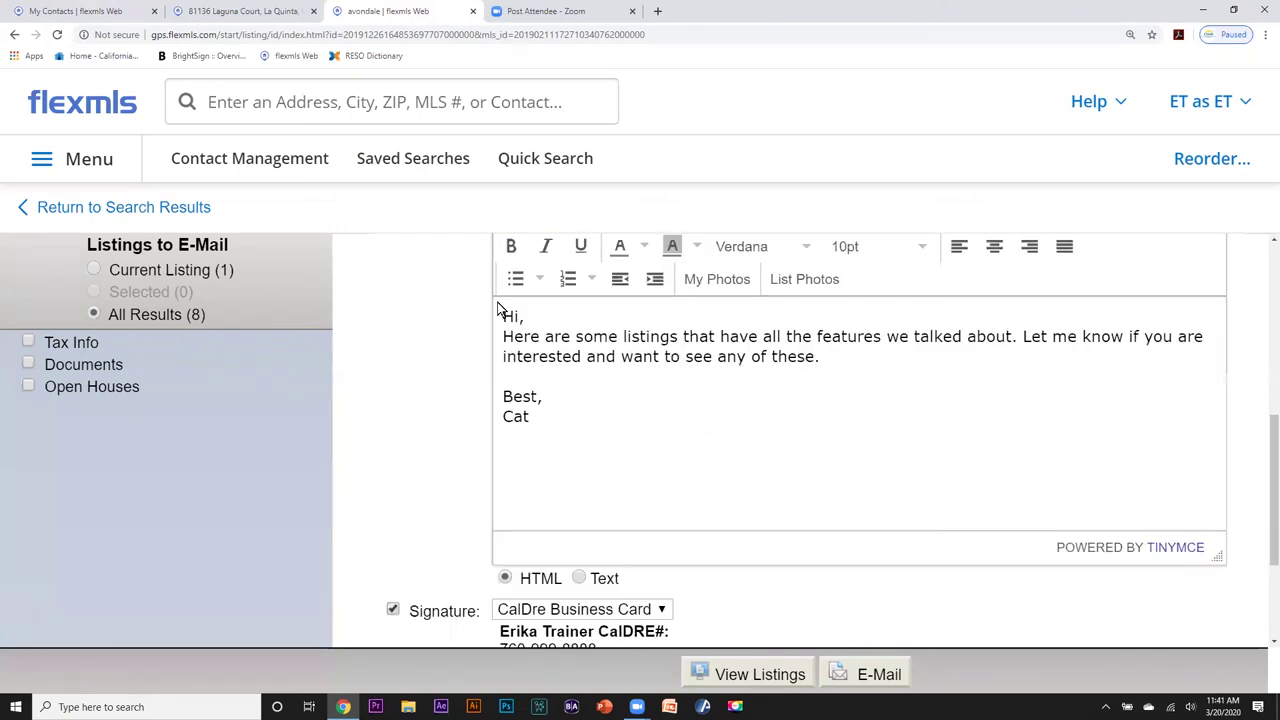
scroll(500, 557, "down", 2)
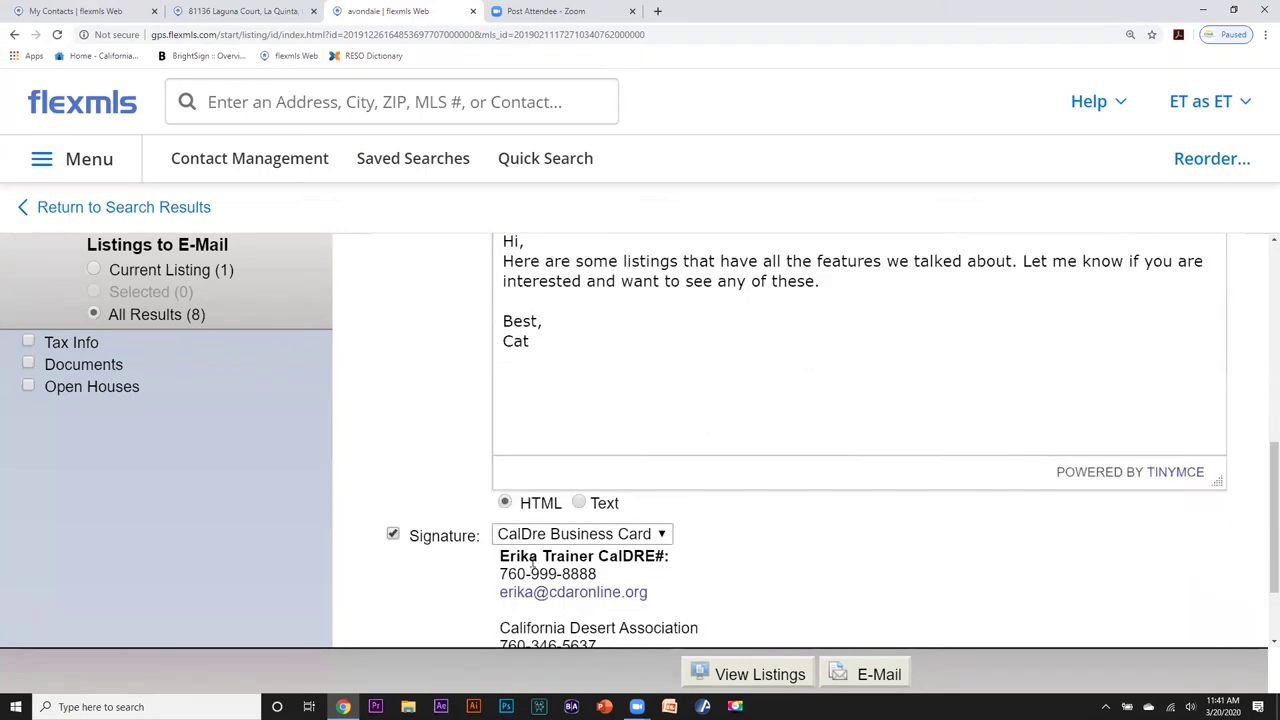
left_click(851, 670)
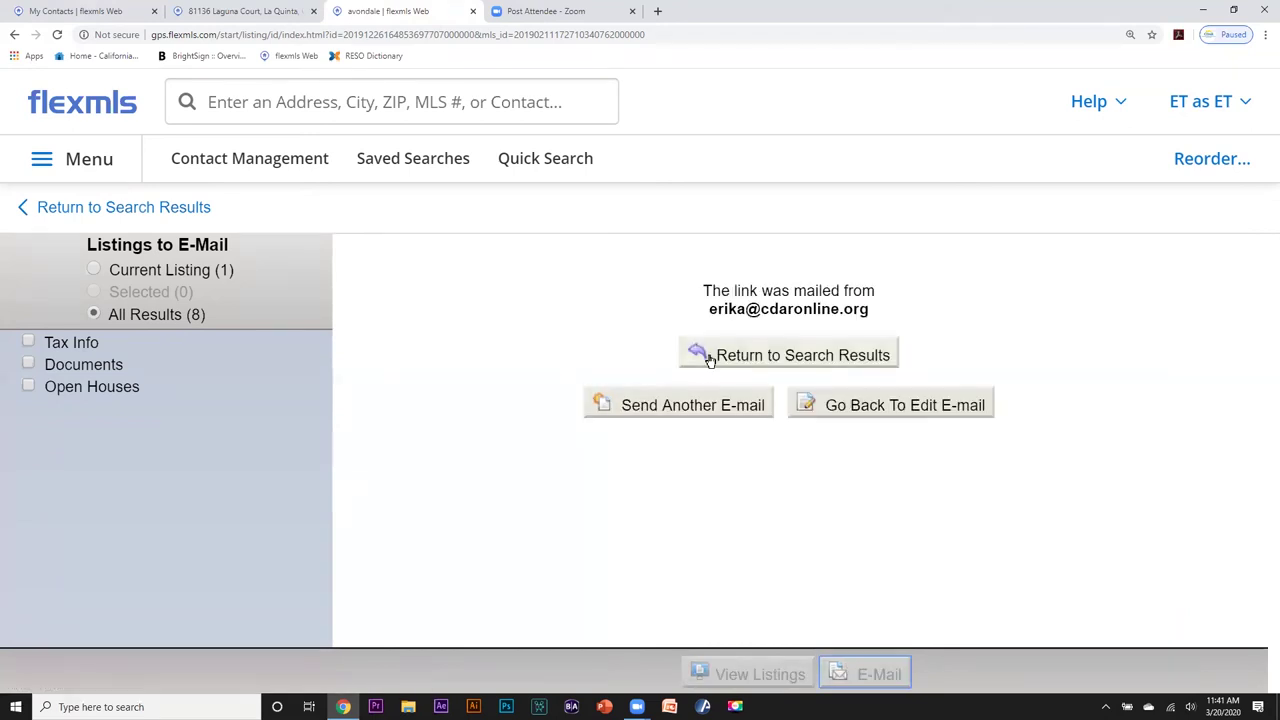
left_click(713, 356)
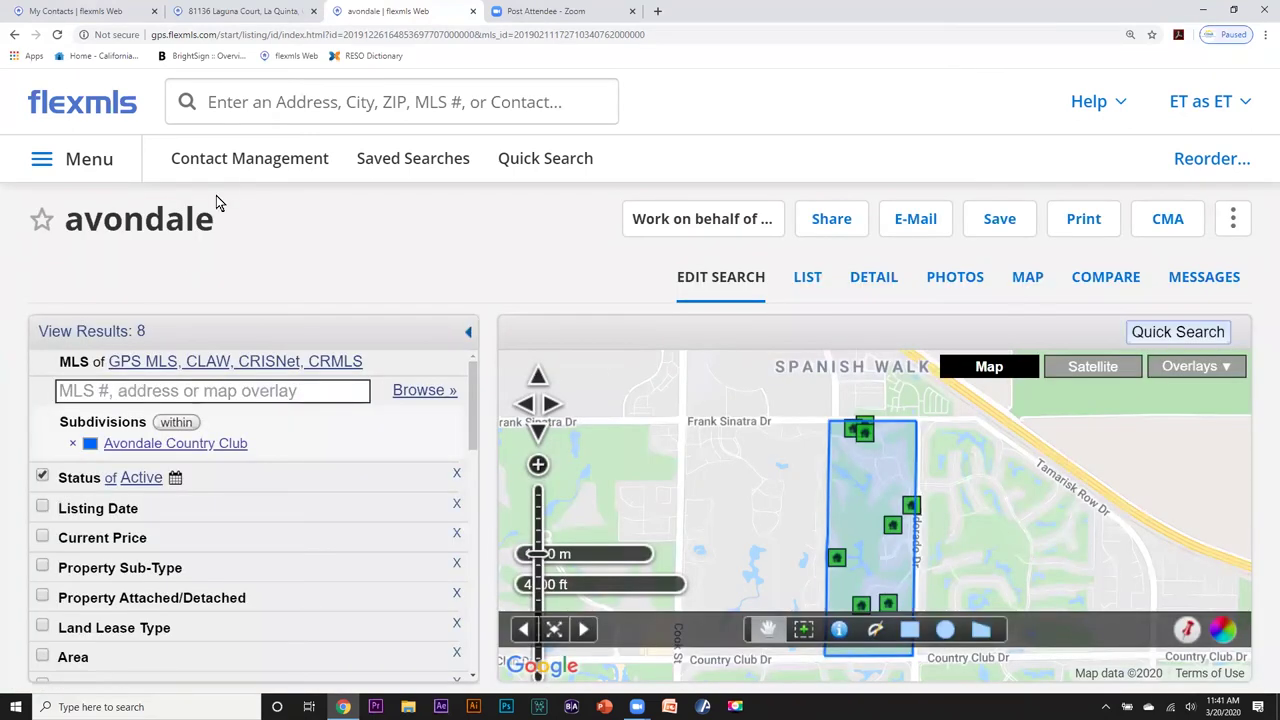
Confirm 'avondale' appears in the contact's saved searches, then close the contact details.
left_click(244, 160)
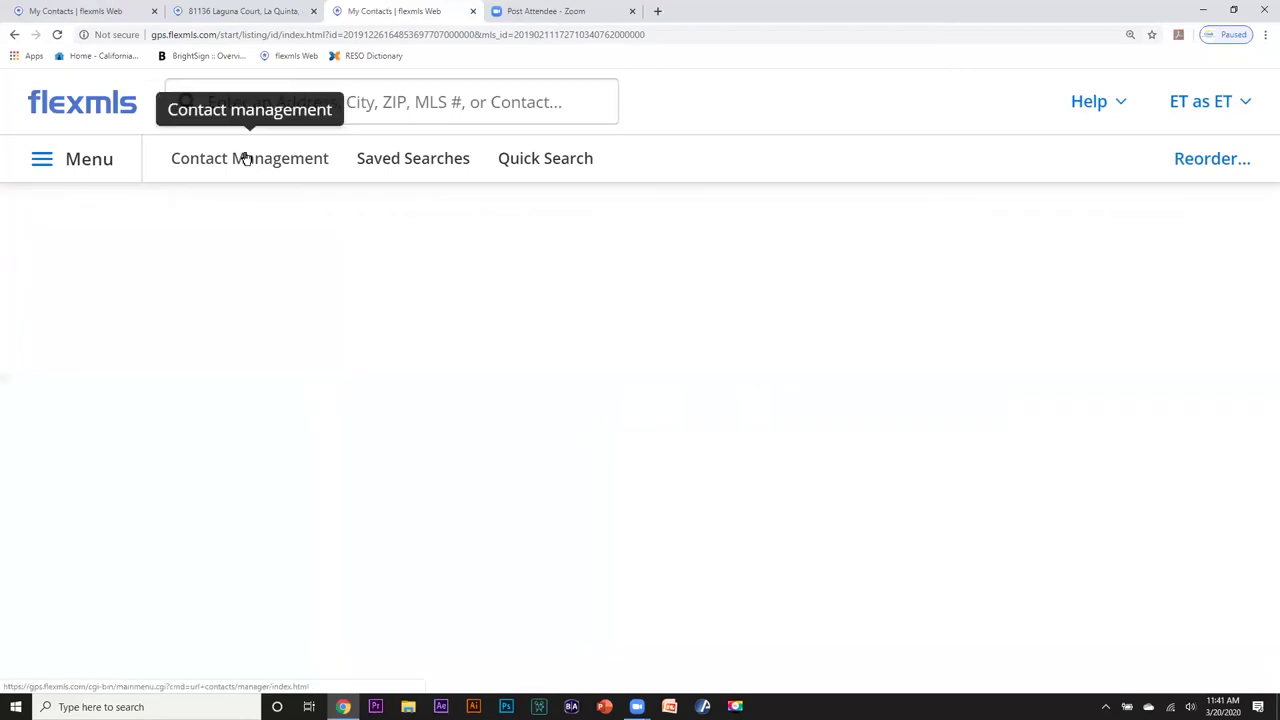
scroll(110, 514, "down", 2)
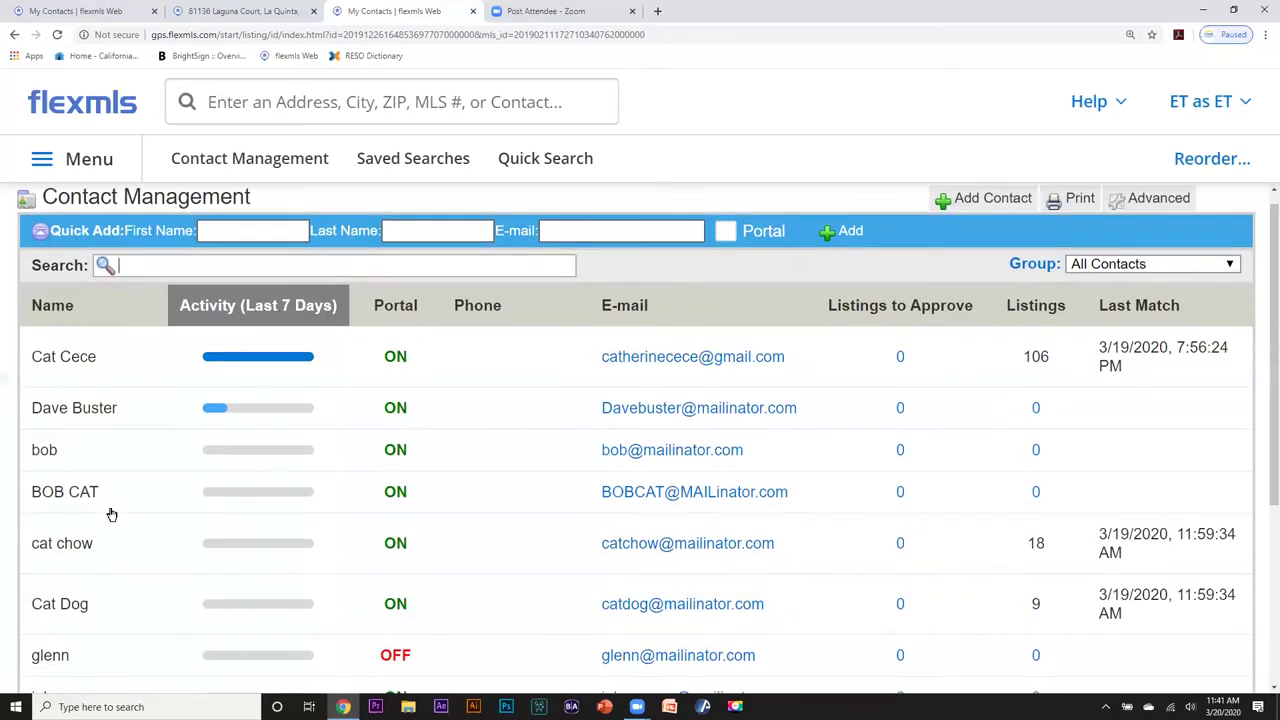
scroll(110, 514, "down", 1)
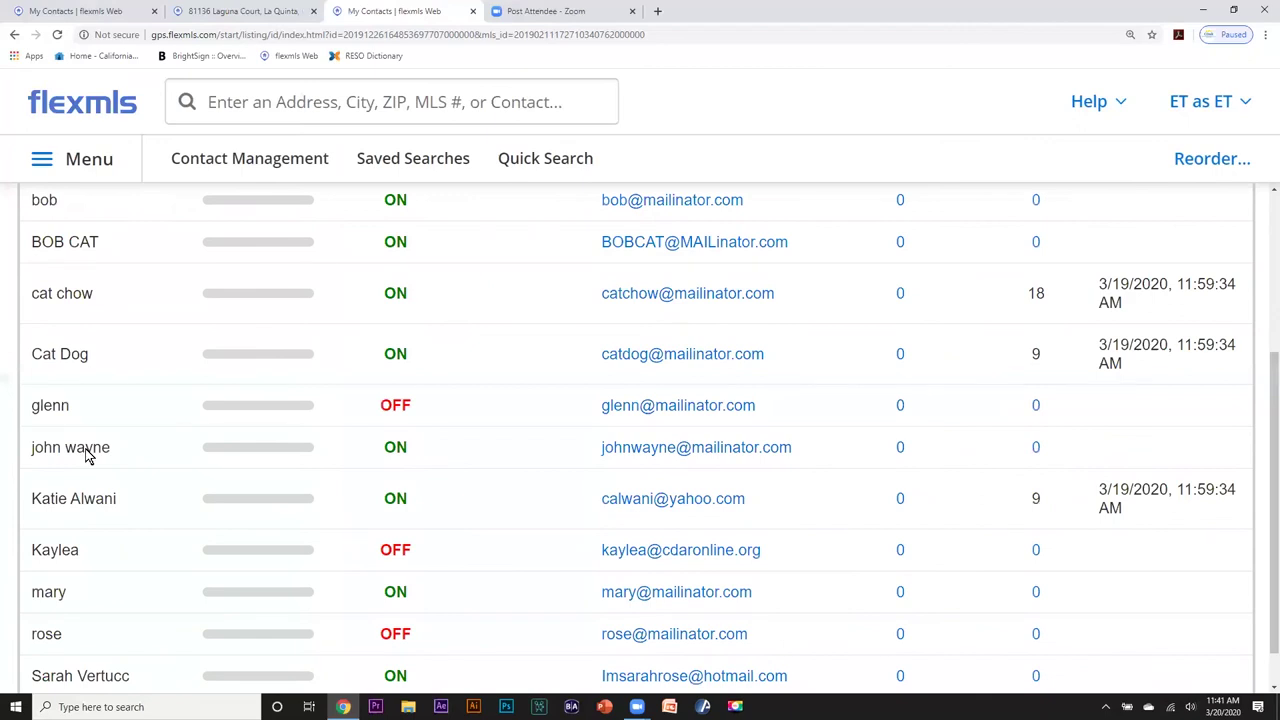
left_click(88, 455)
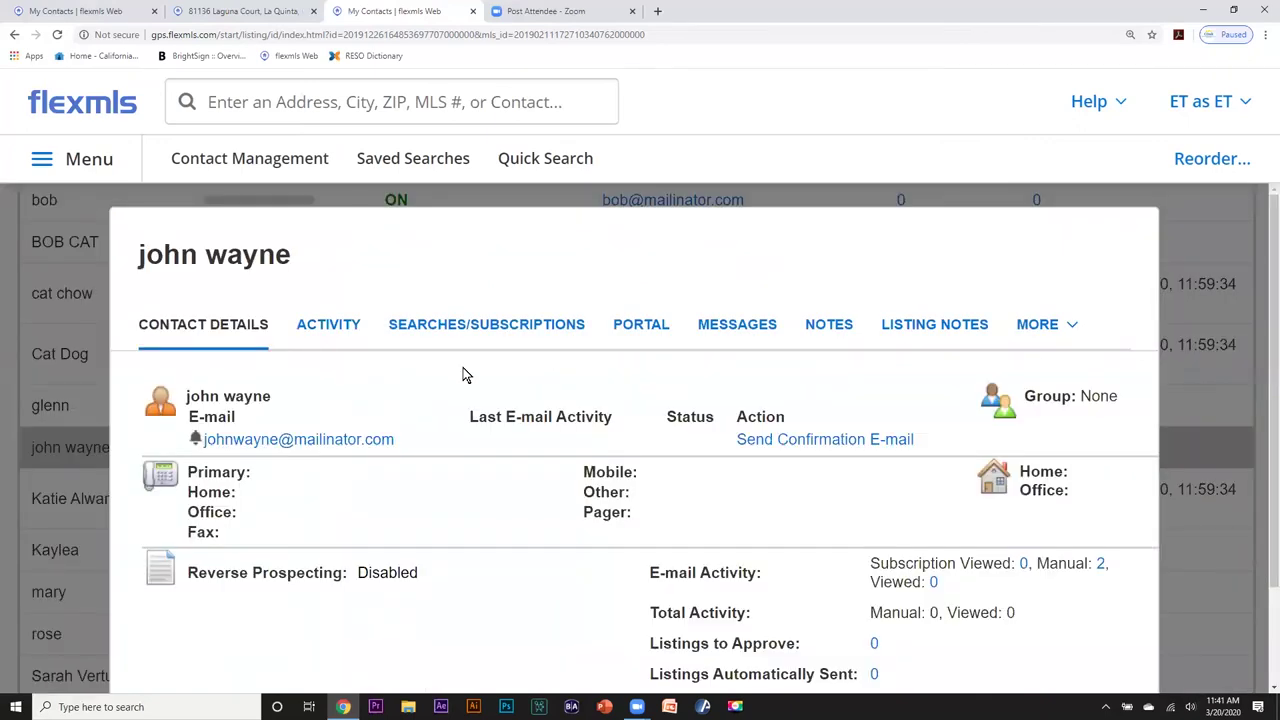
left_click(471, 324)
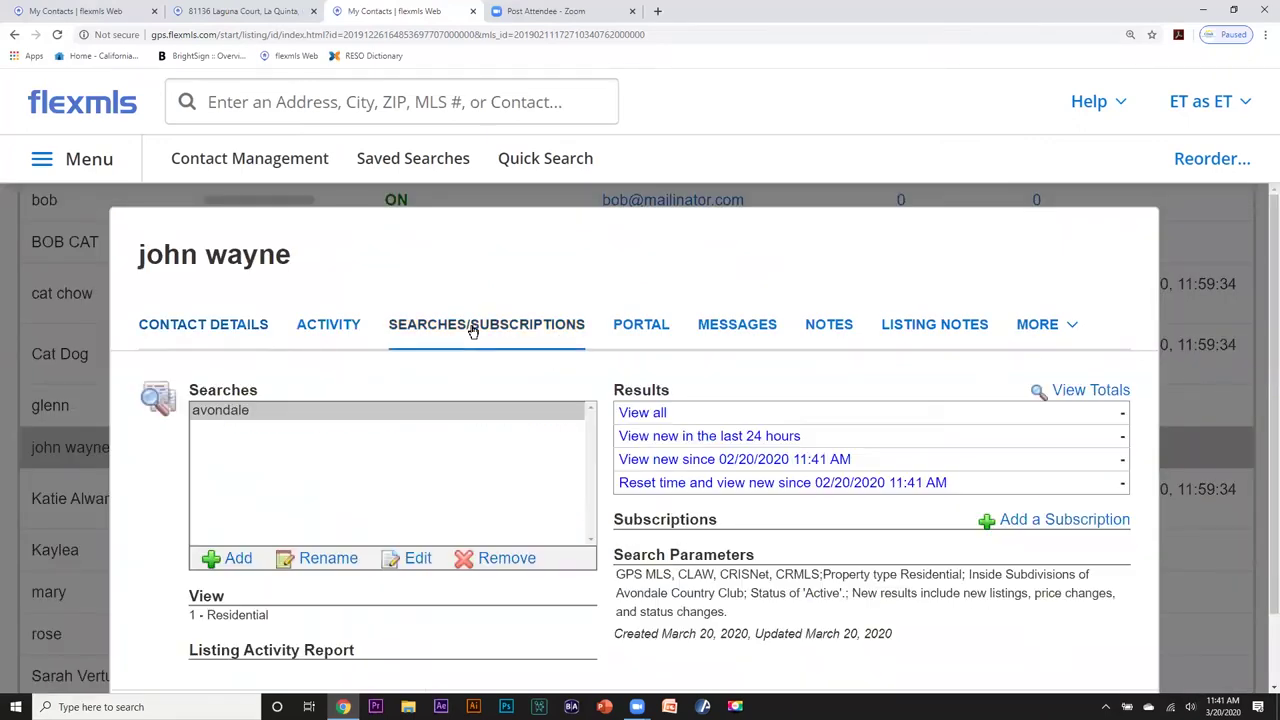
left_click(204, 408)
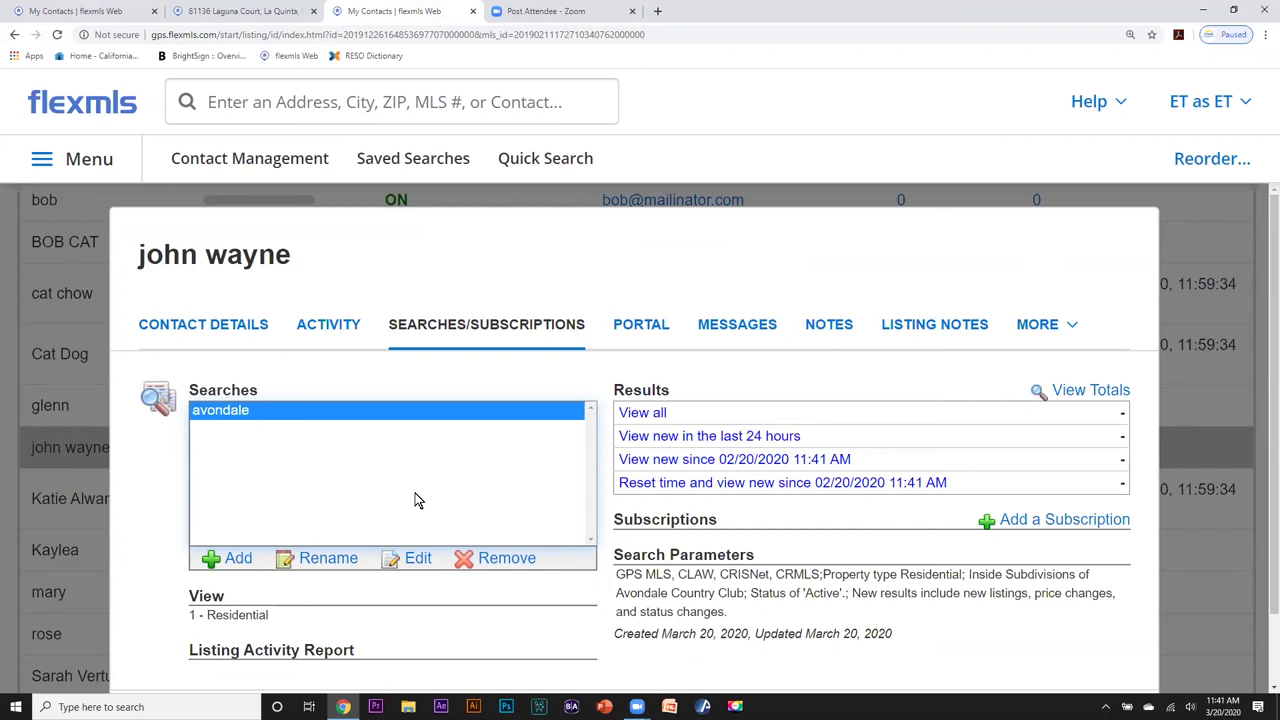
scroll(415, 493, "down", 1)
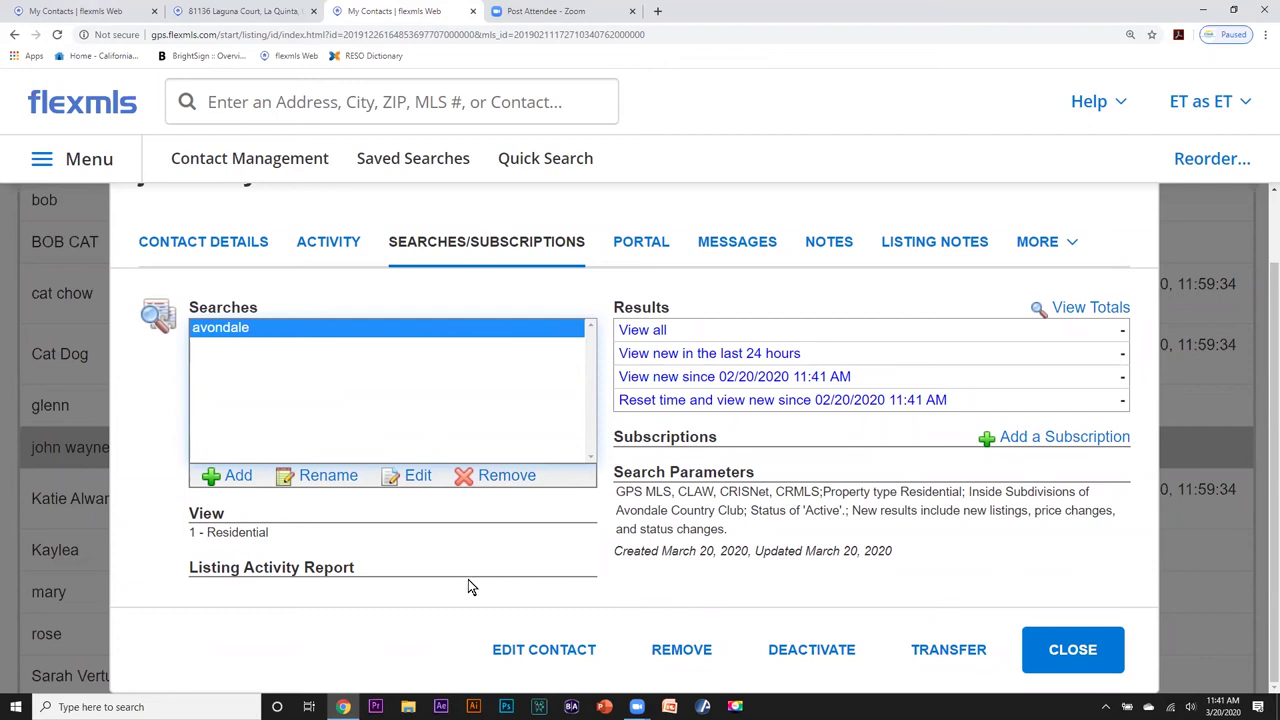
left_click(1057, 650)
scroll(475, 526, "up", 3)
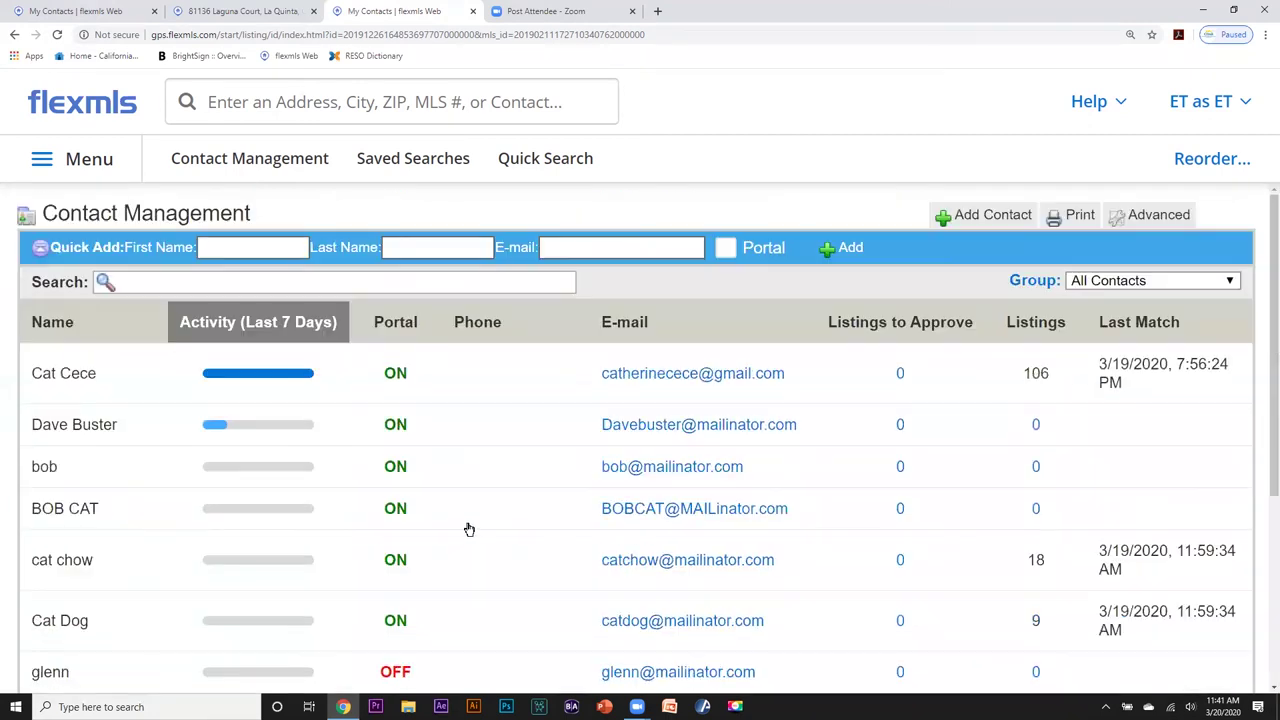
Go to the first flexmls browser tab and open the home dashboard via the logo.
left_click(209, 12)
left_click(110, 11)
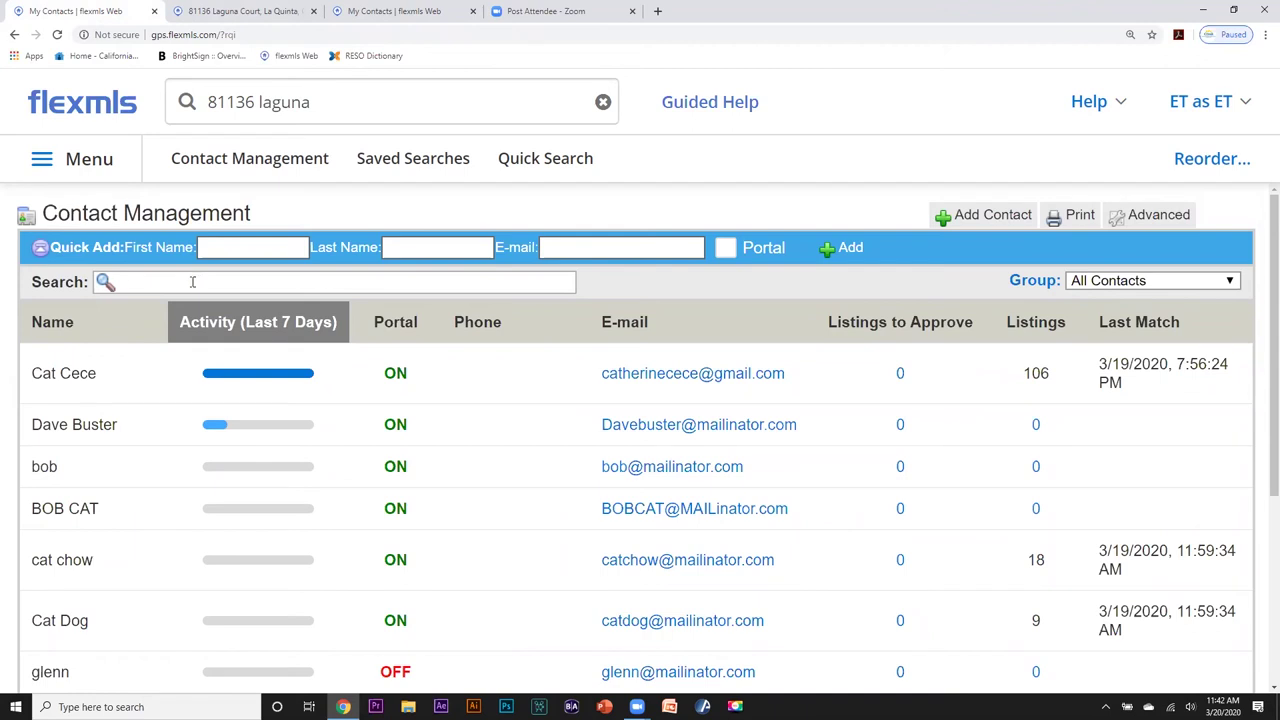
left_click(215, 13)
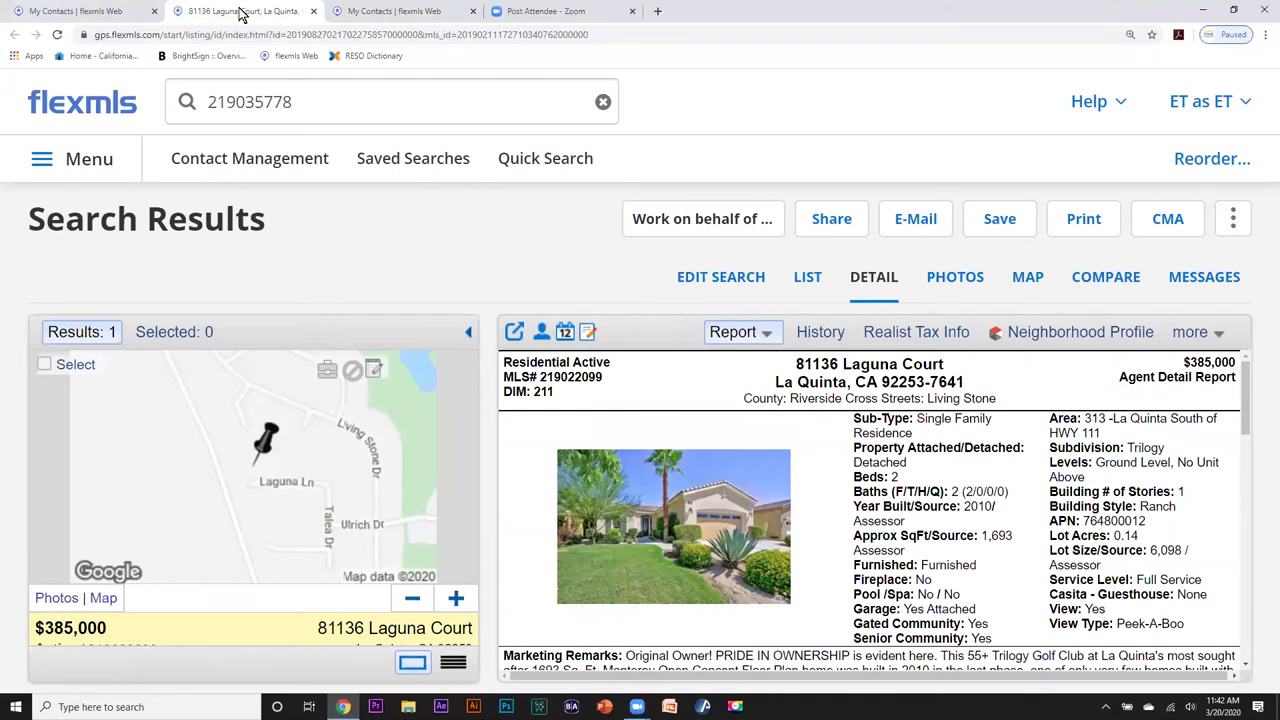
left_click(358, 11)
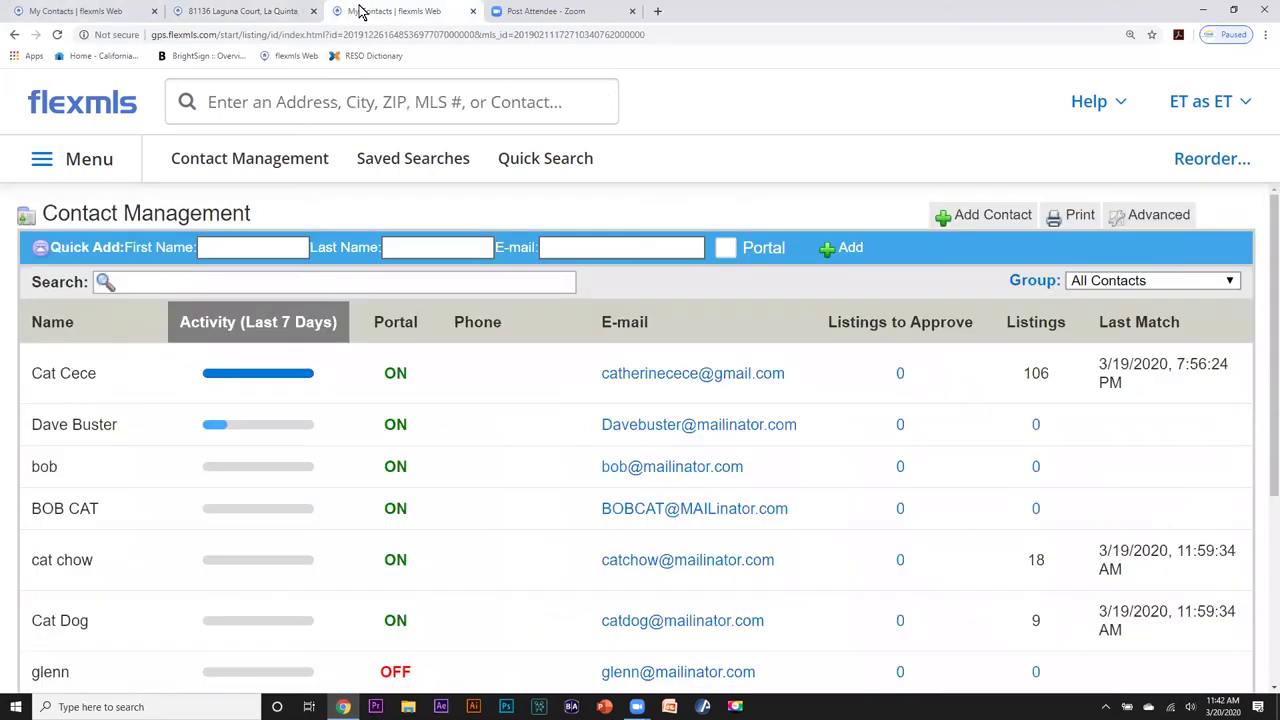
key("ctrl+Tab")
left_click(100, 11)
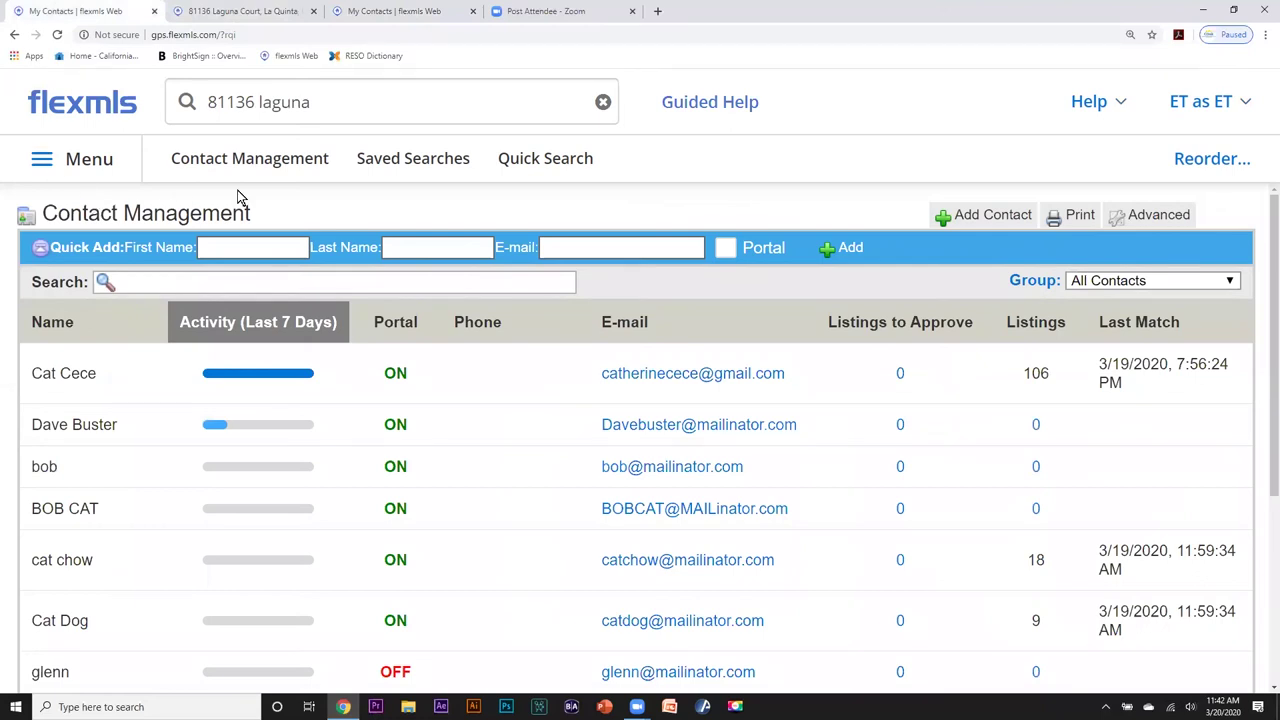
left_click(80, 107)
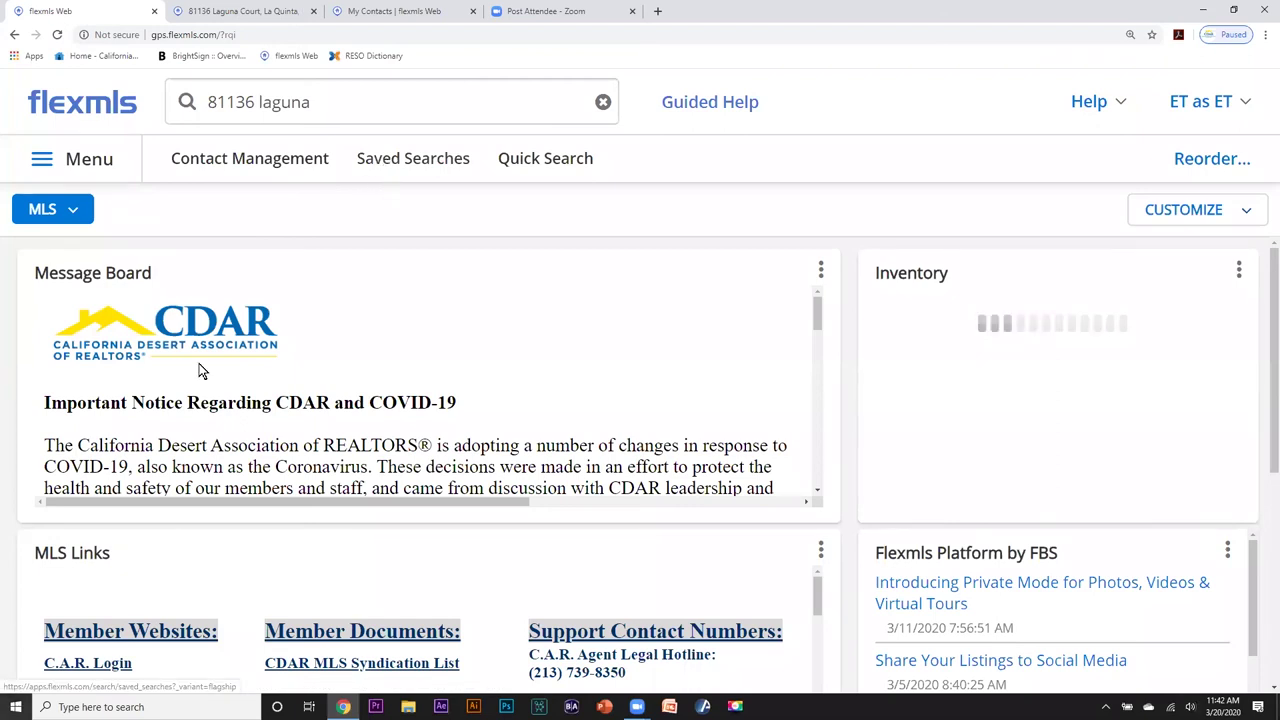
Show All Saved Searches and zoom the browser page out to 150%.
left_click(428, 163)
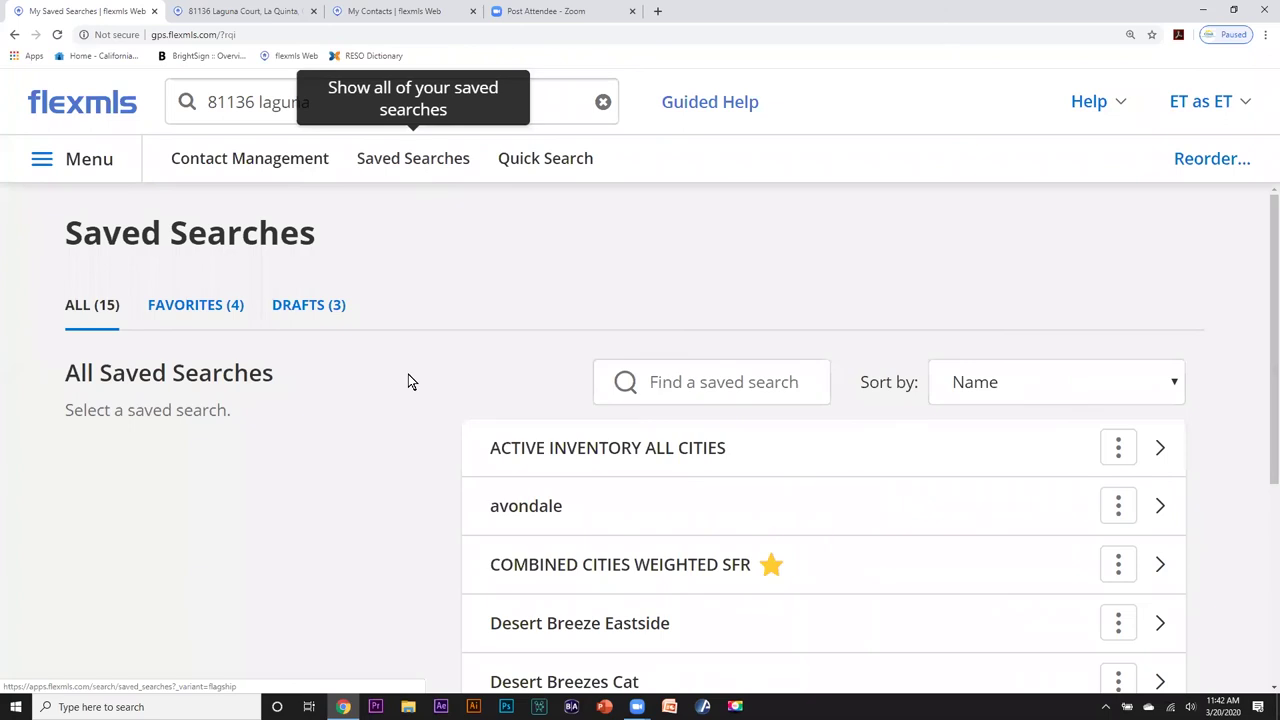
mouse_move(520, 505)
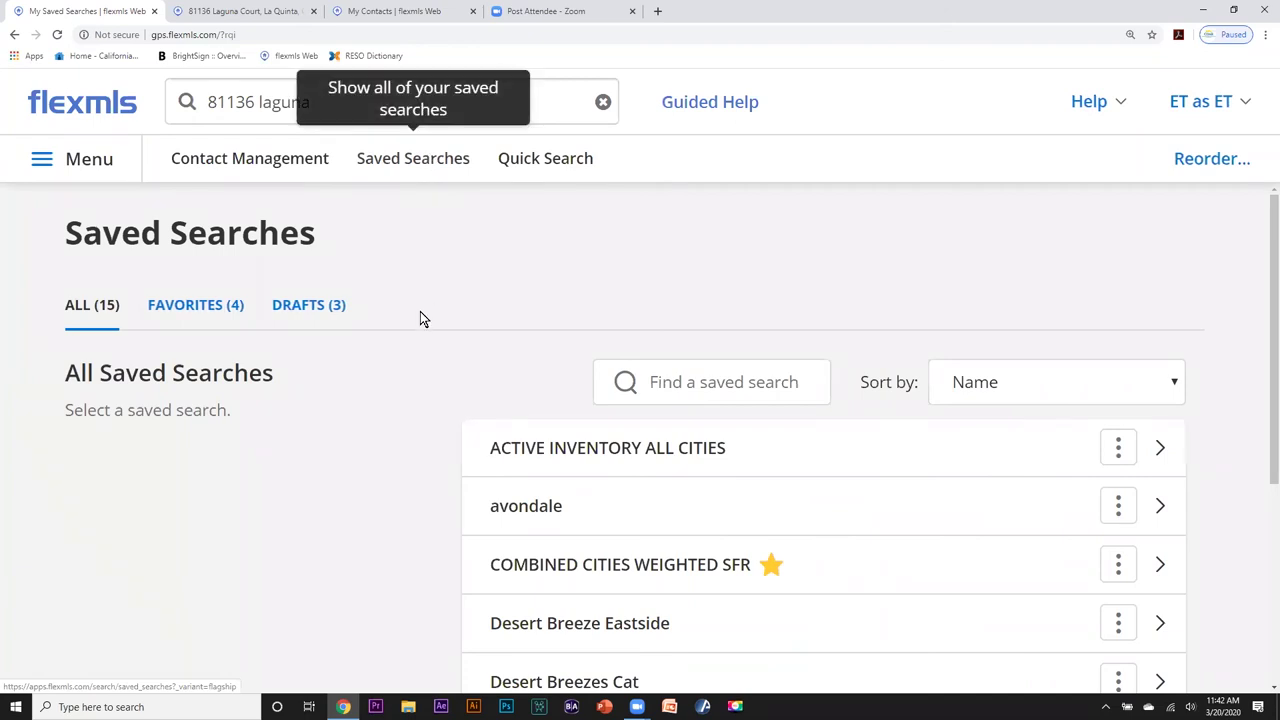
scroll(420, 318, "down", 2)
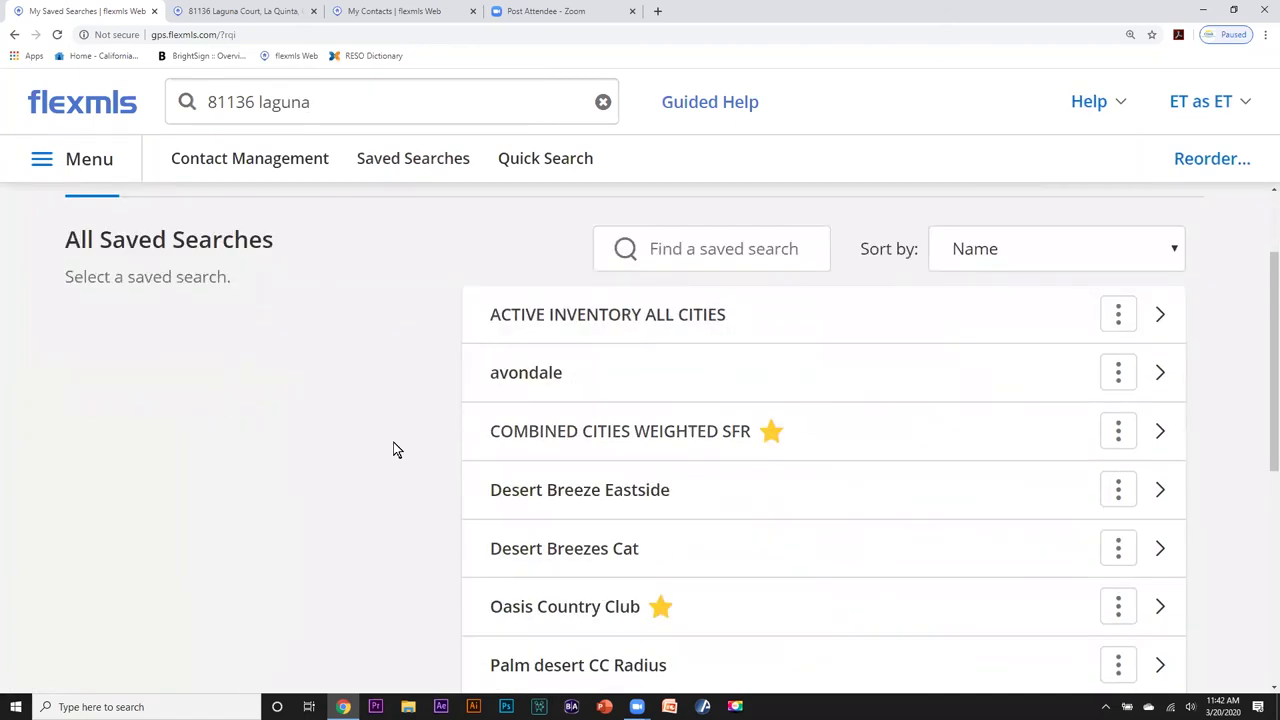
left_click(1266, 36)
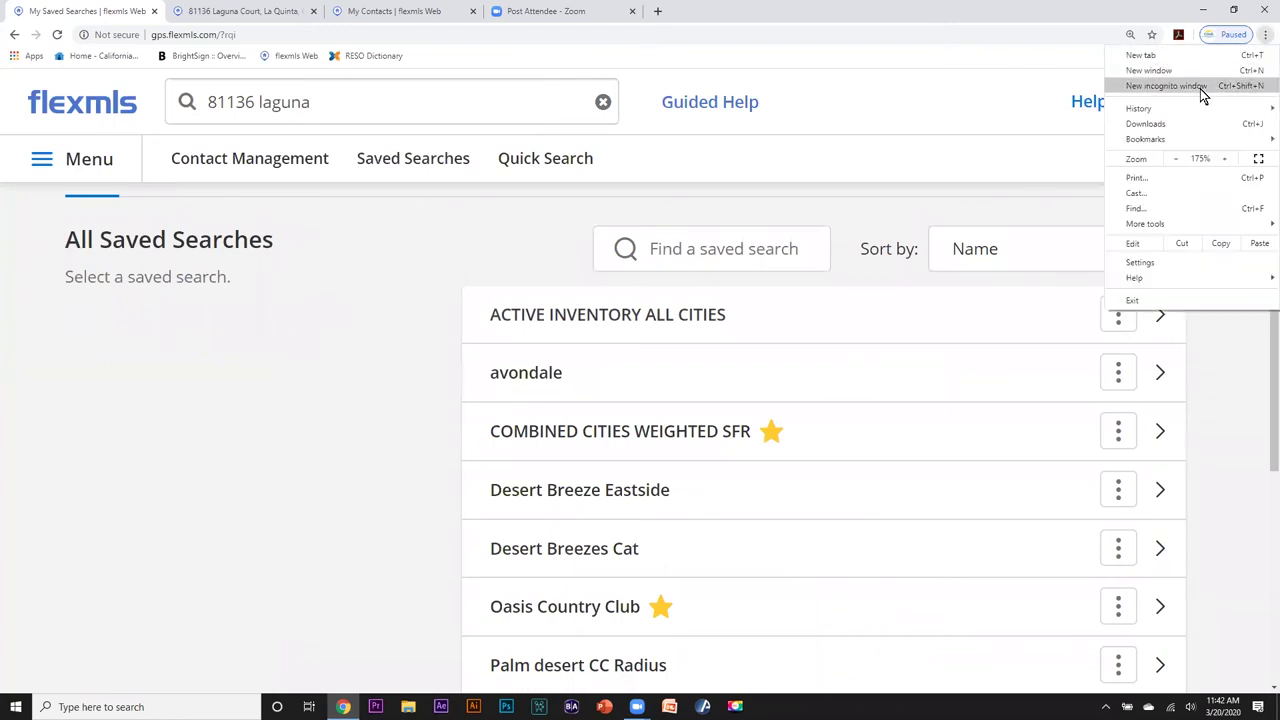
left_click(1176, 160)
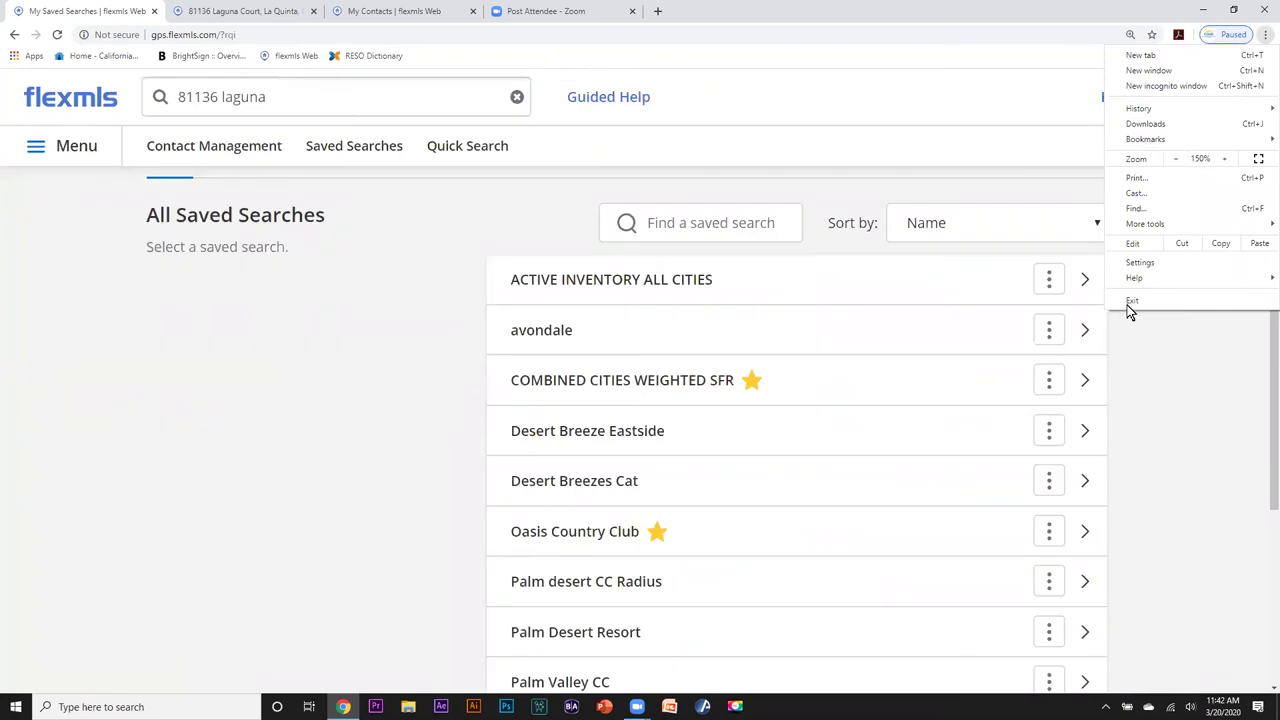
left_click(1203, 320)
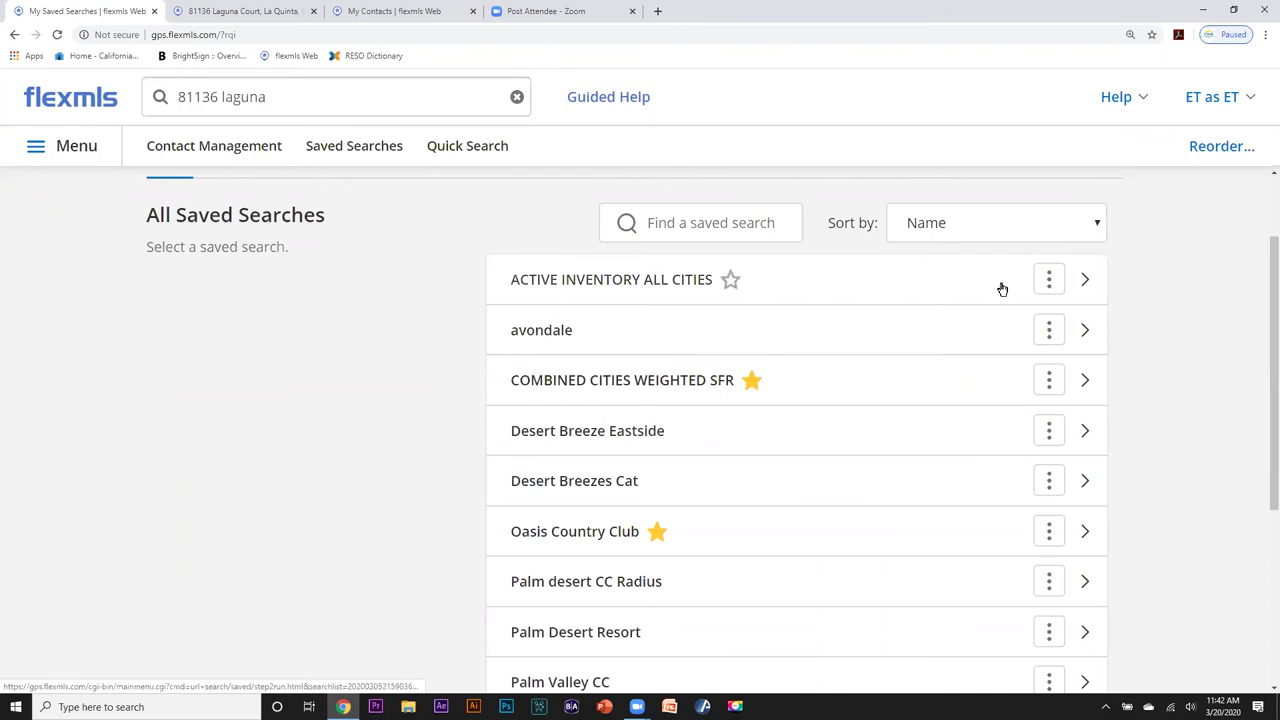
Check the action menus of the saved searches, ending on Palm desert CC Radius.
left_click(1049, 282)
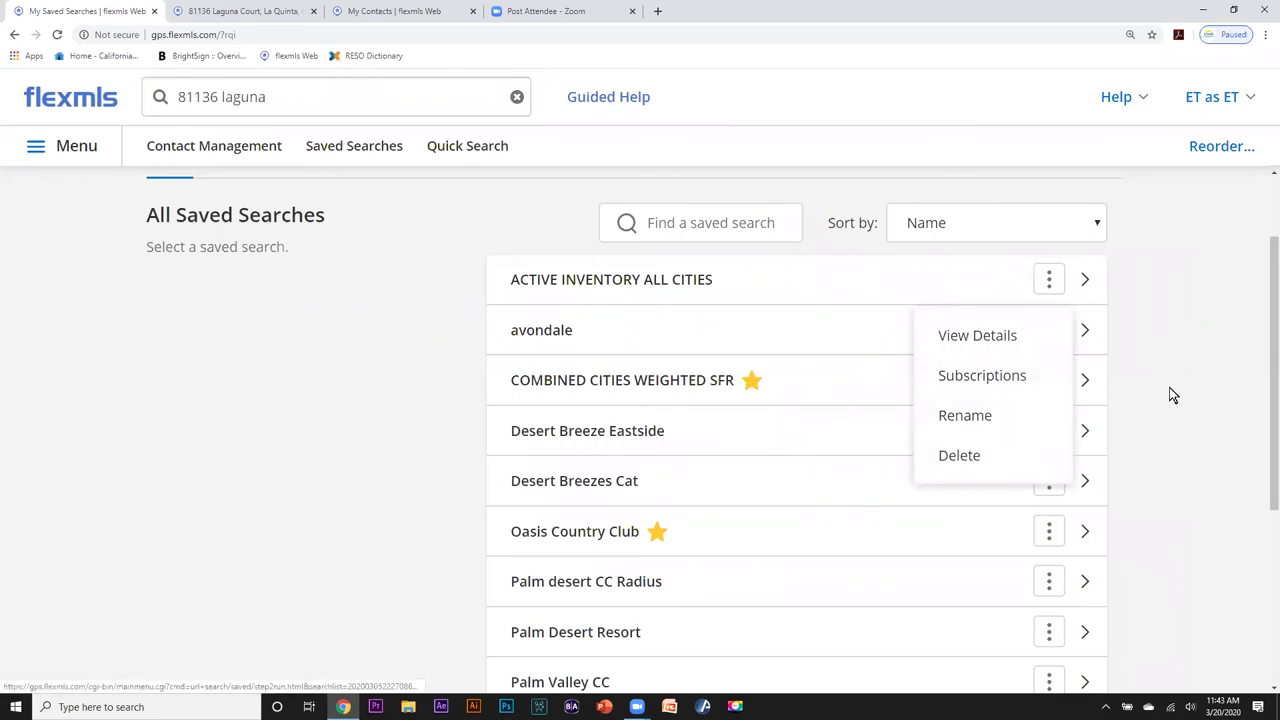
left_click(1120, 393)
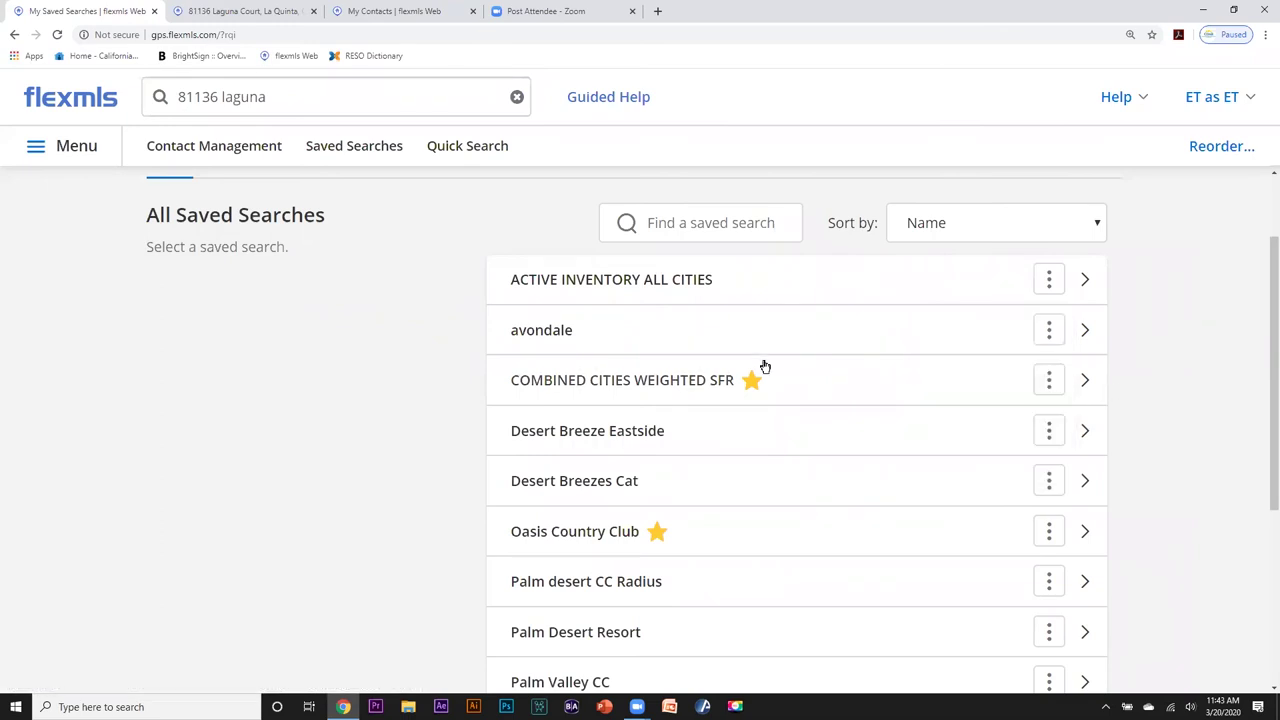
left_click(1049, 330)
scroll(1100, 380, "down", 1)
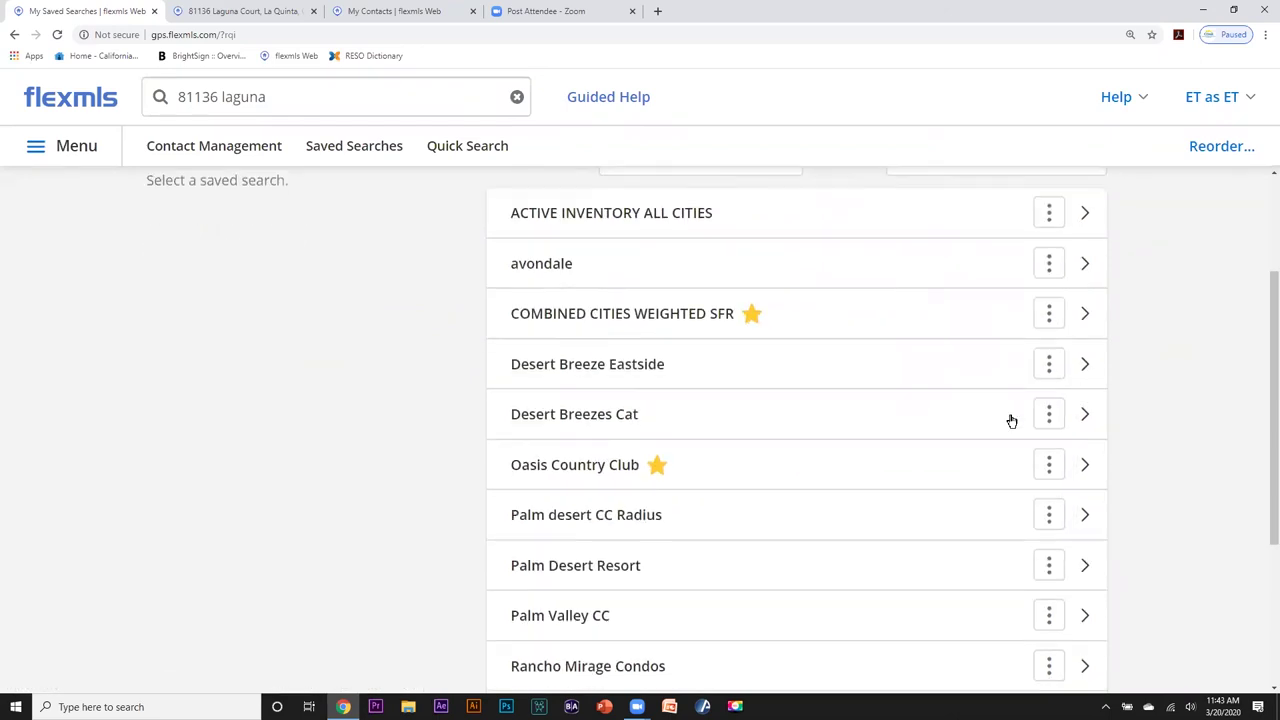
left_click(1048, 513)
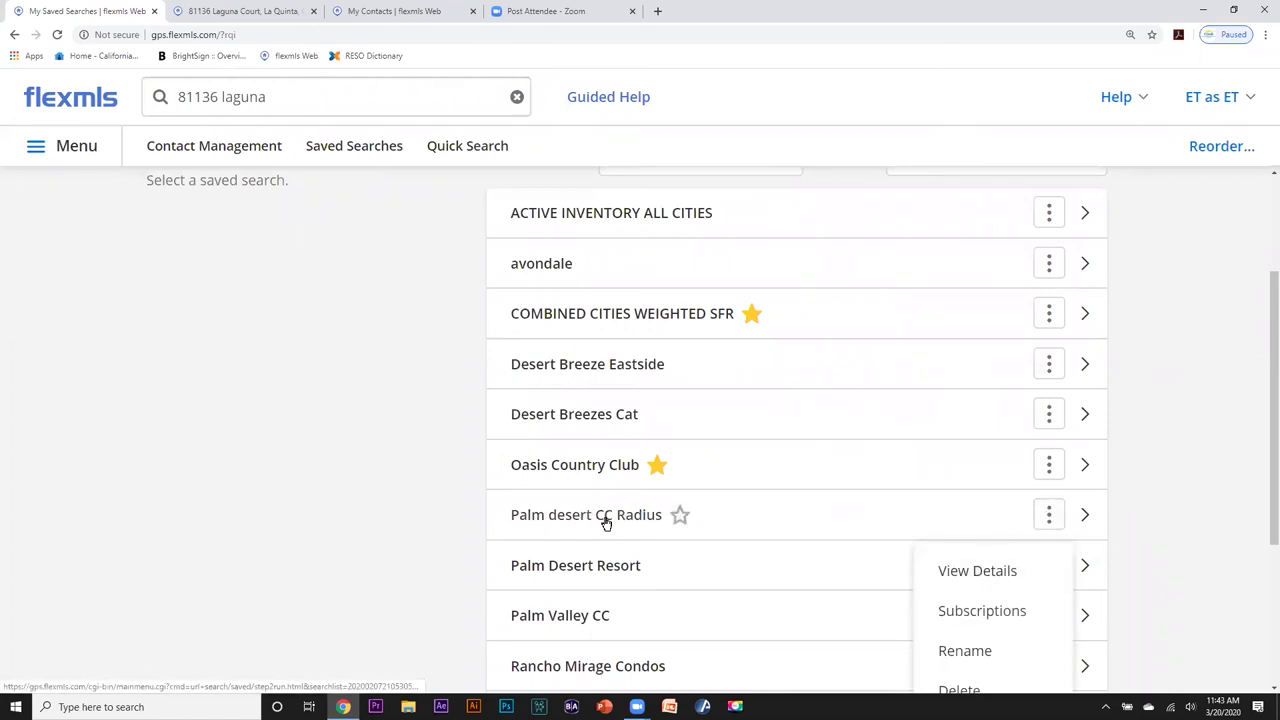
left_click(933, 559)
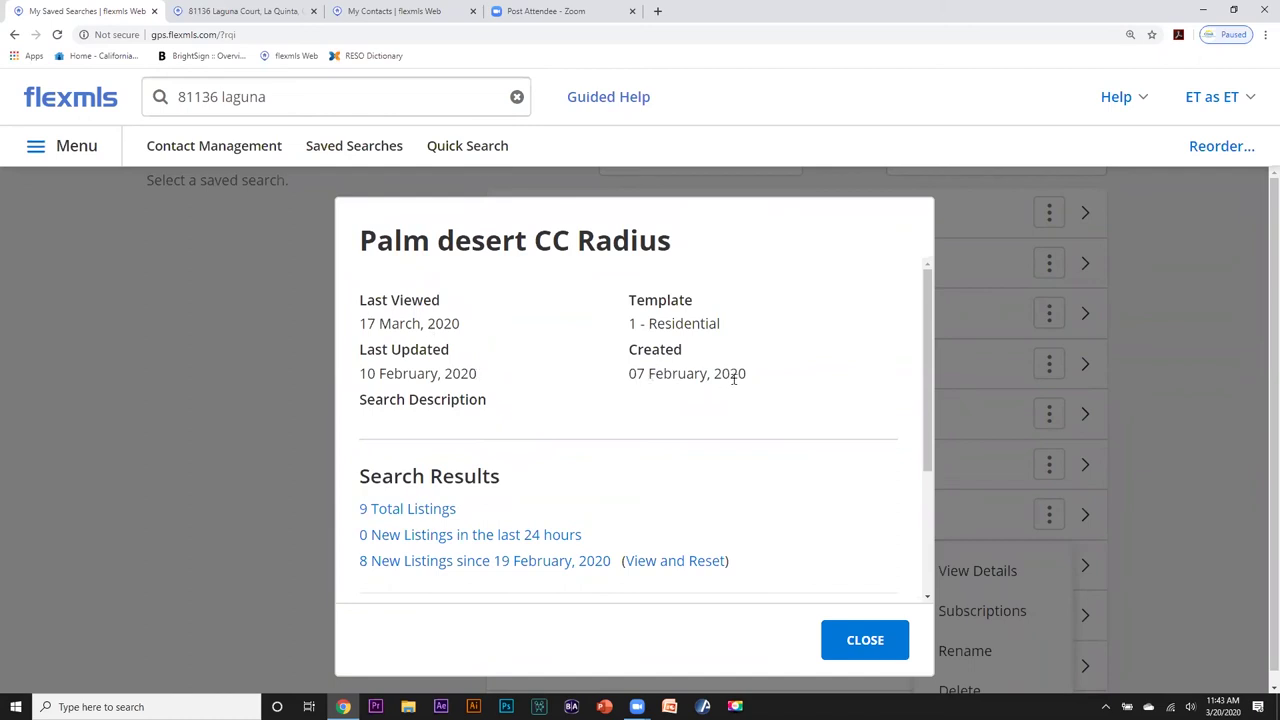
left_click_drag(929, 340, 931, 417)
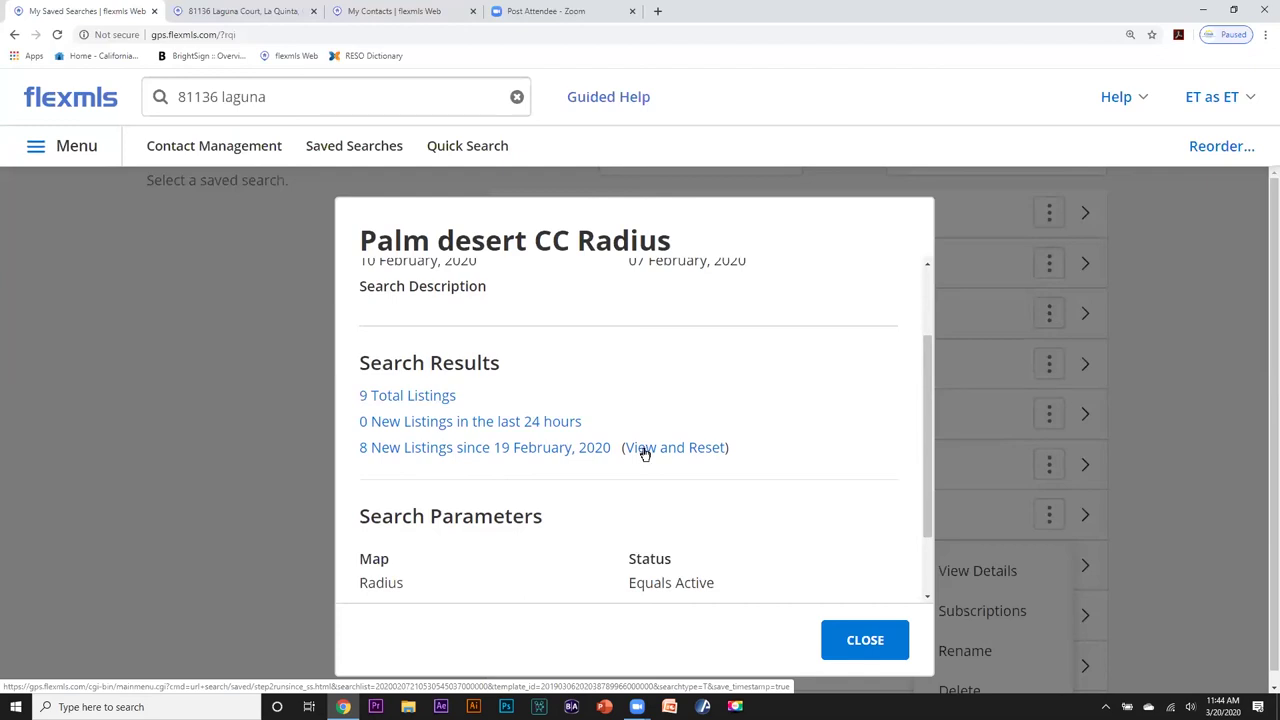
left_click_drag(924, 376, 931, 445)
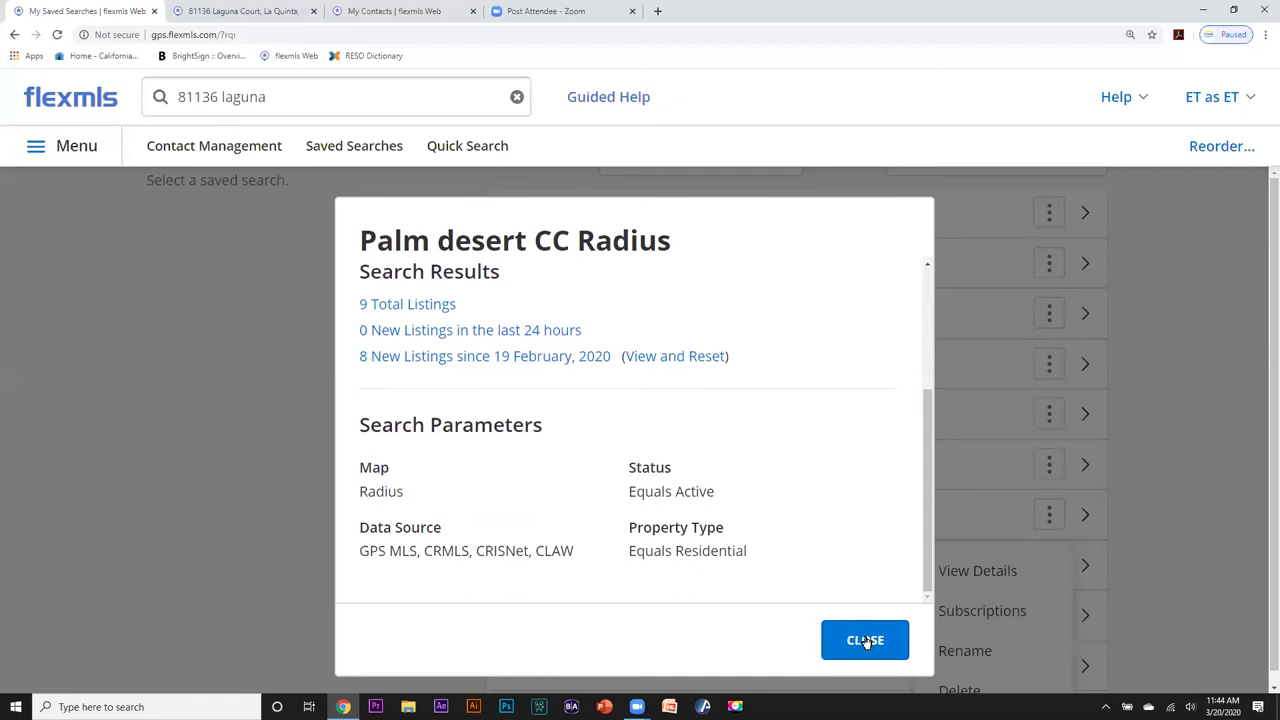
left_click(865, 641)
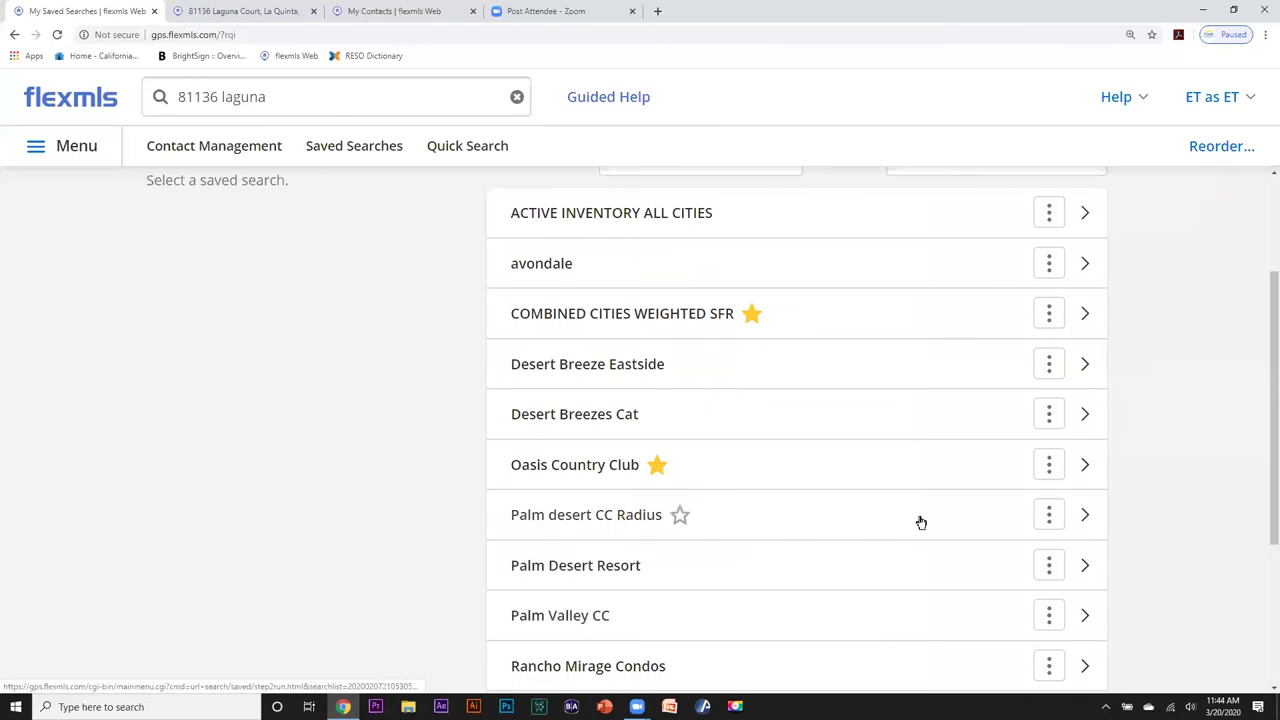
Show Palm desert CC Radius's Subscriptions and bring up the subscription's actions.
left_click(1049, 514)
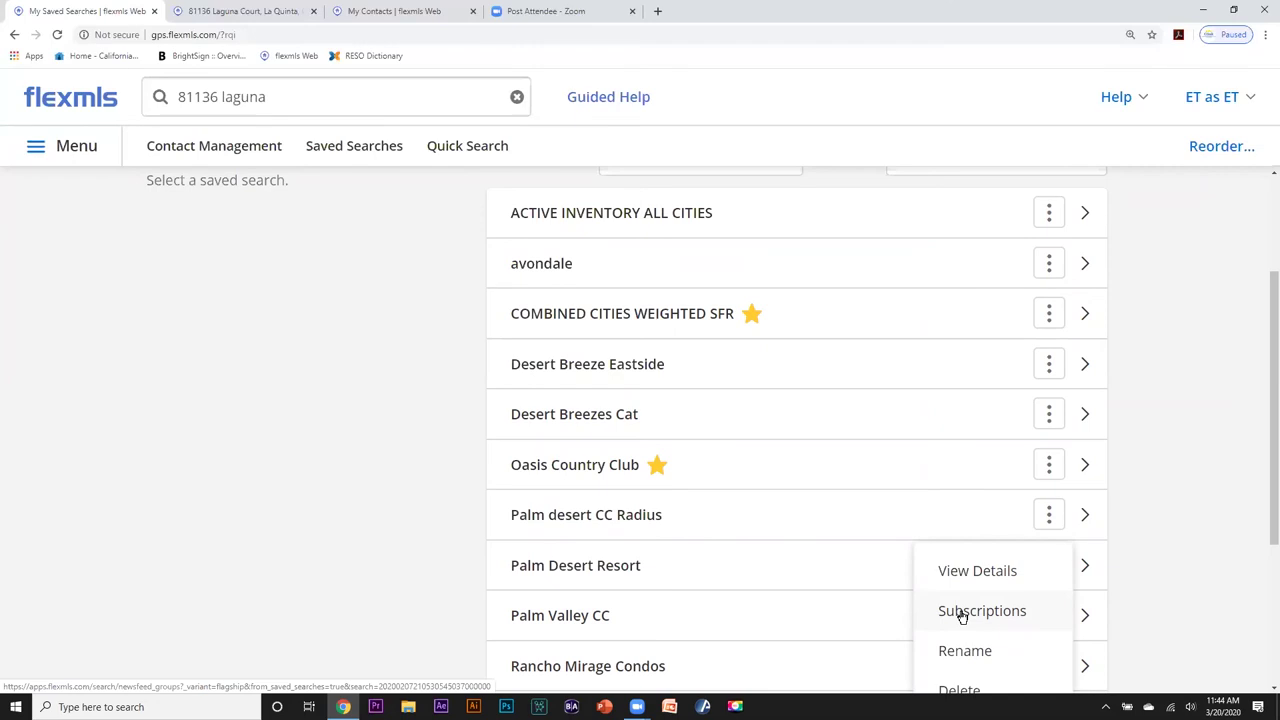
left_click(961, 616)
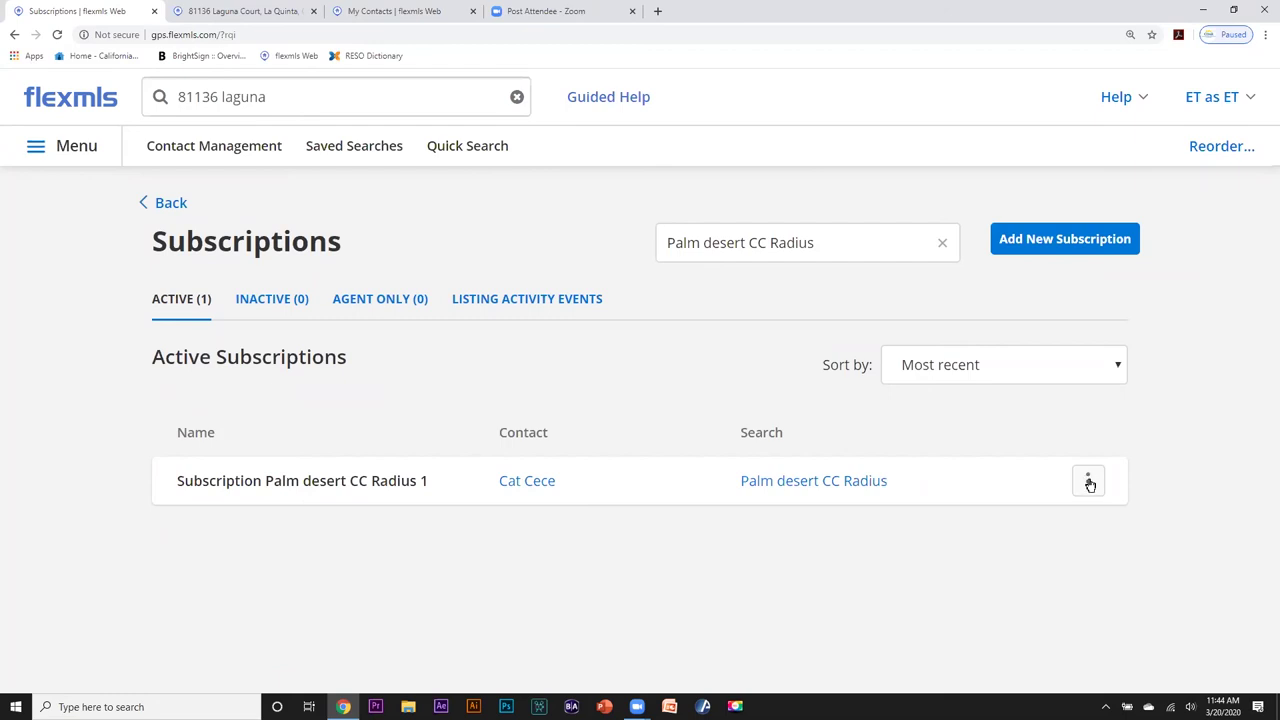
left_click(1090, 483)
Edit the subscription, keep the Weekly schedule after trying Monthly, and save it.
left_click(1008, 523)
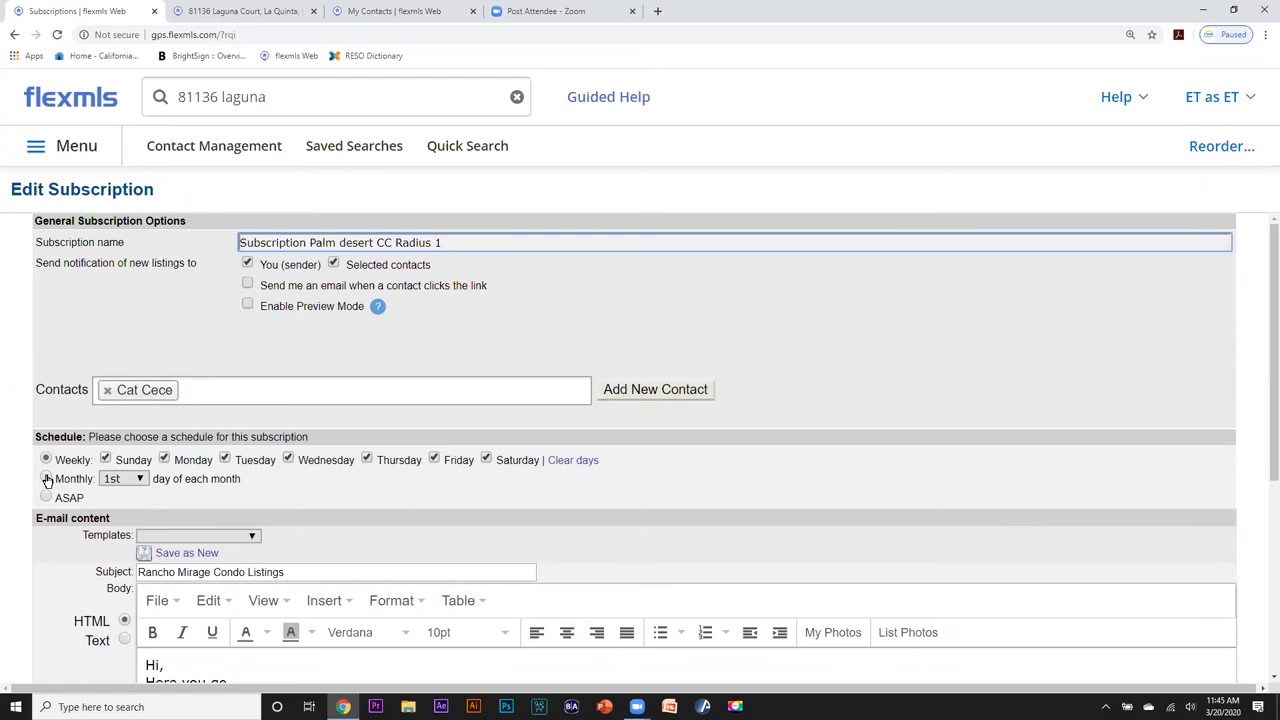
left_click(46, 479)
left_click(45, 459)
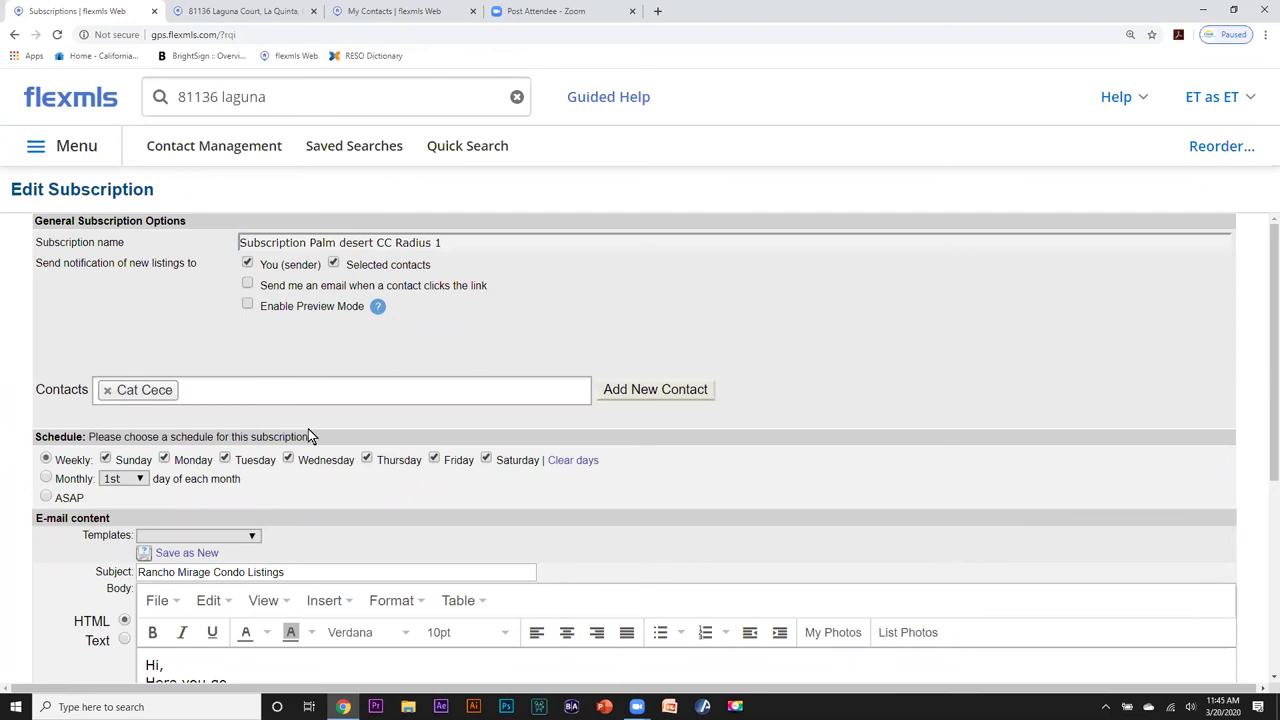
scroll(308, 436, "down", 3)
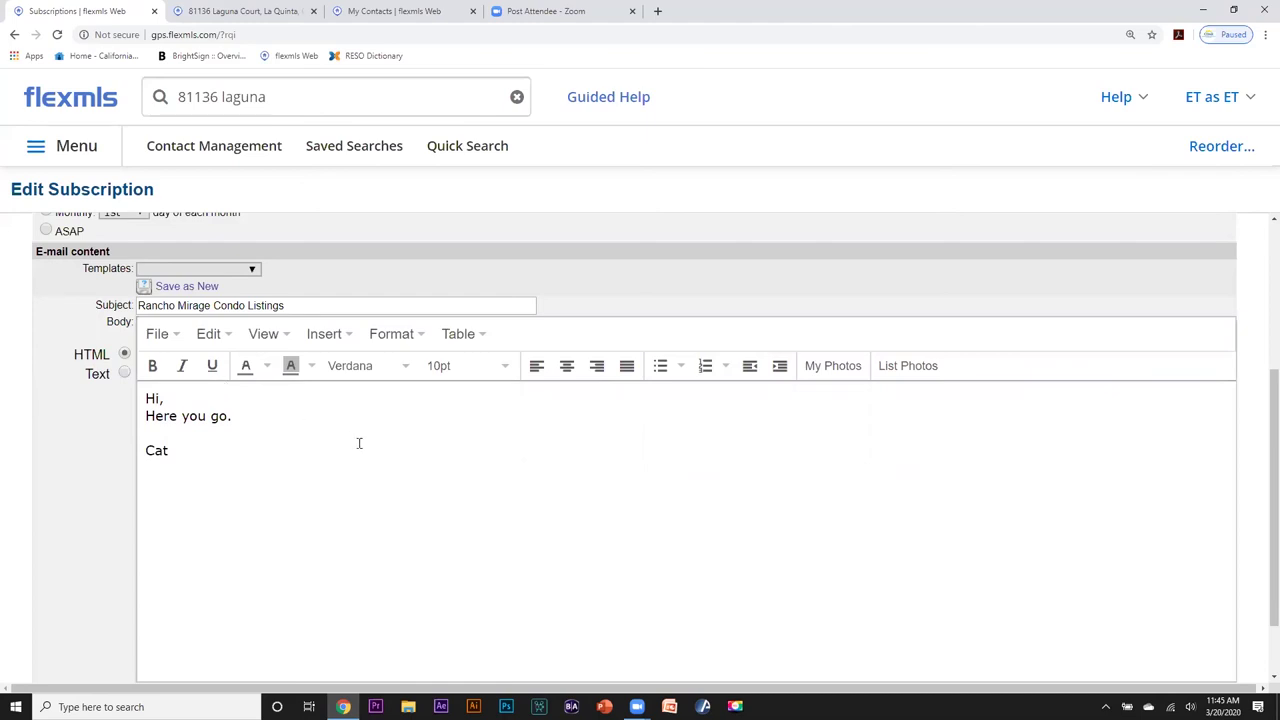
scroll(359, 443, "up", 3)
scroll(369, 444, "down", 4)
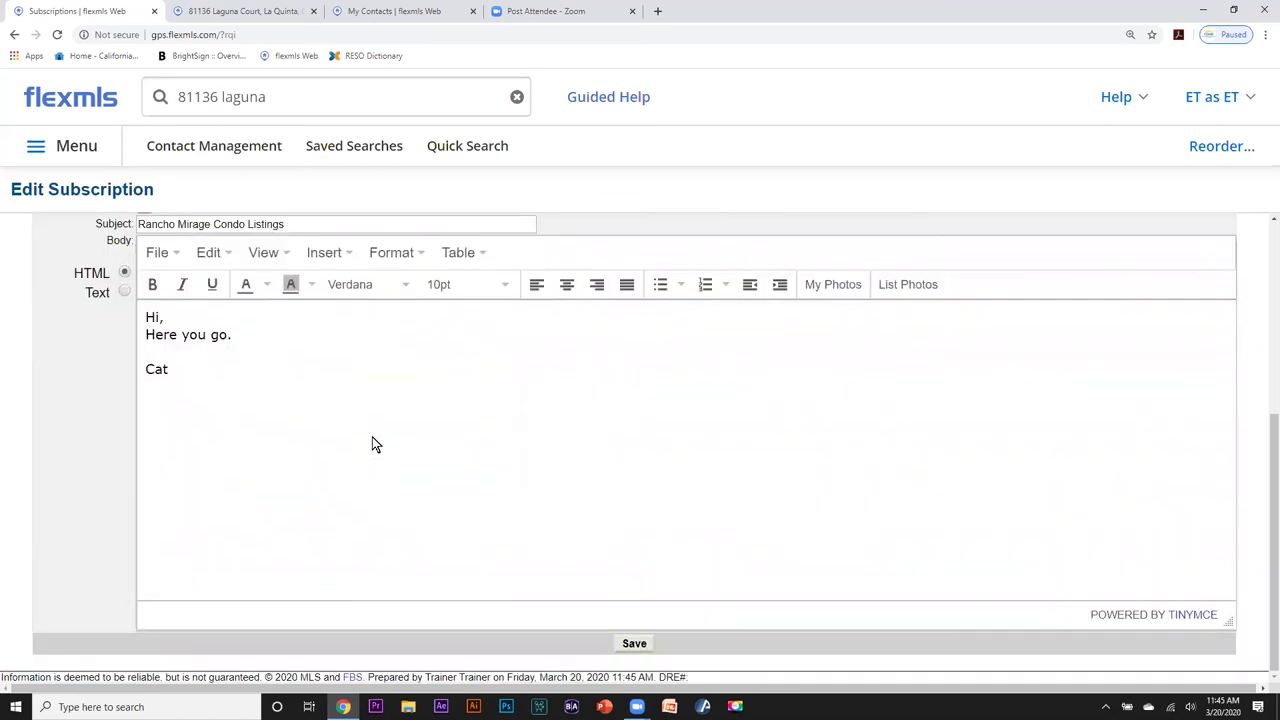
left_click(634, 643)
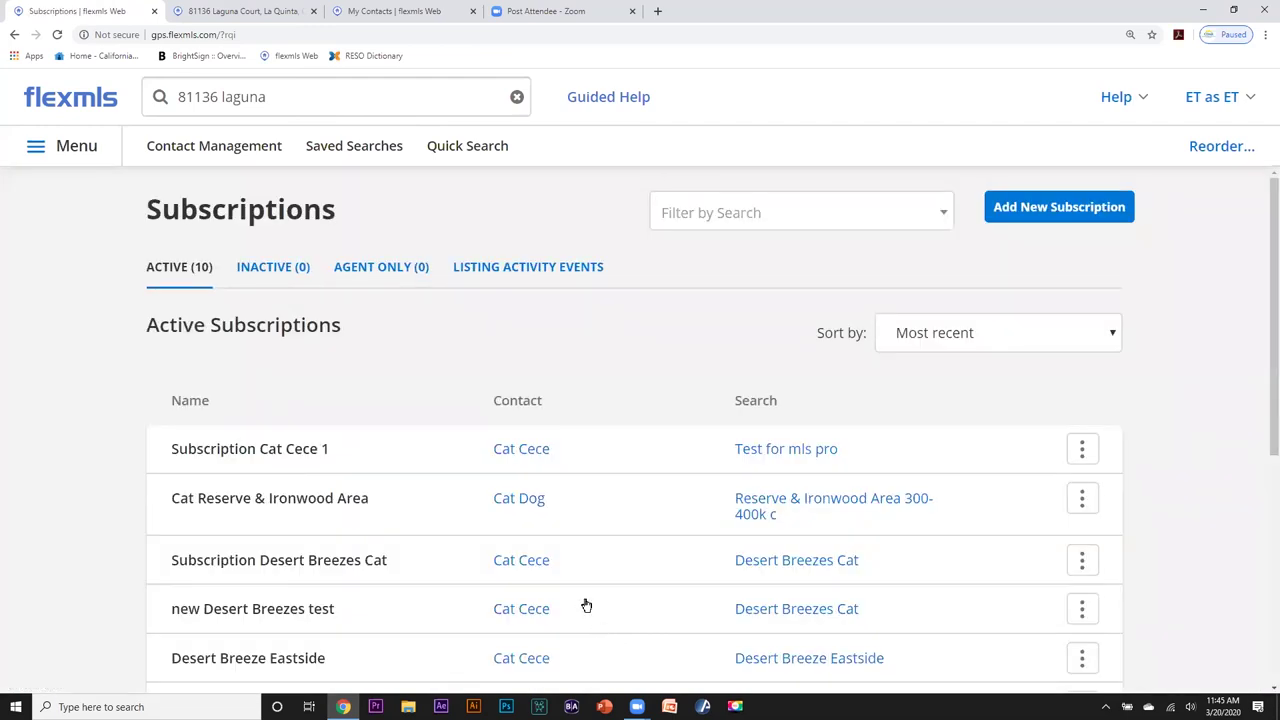
scroll(575, 545, "down", 1)
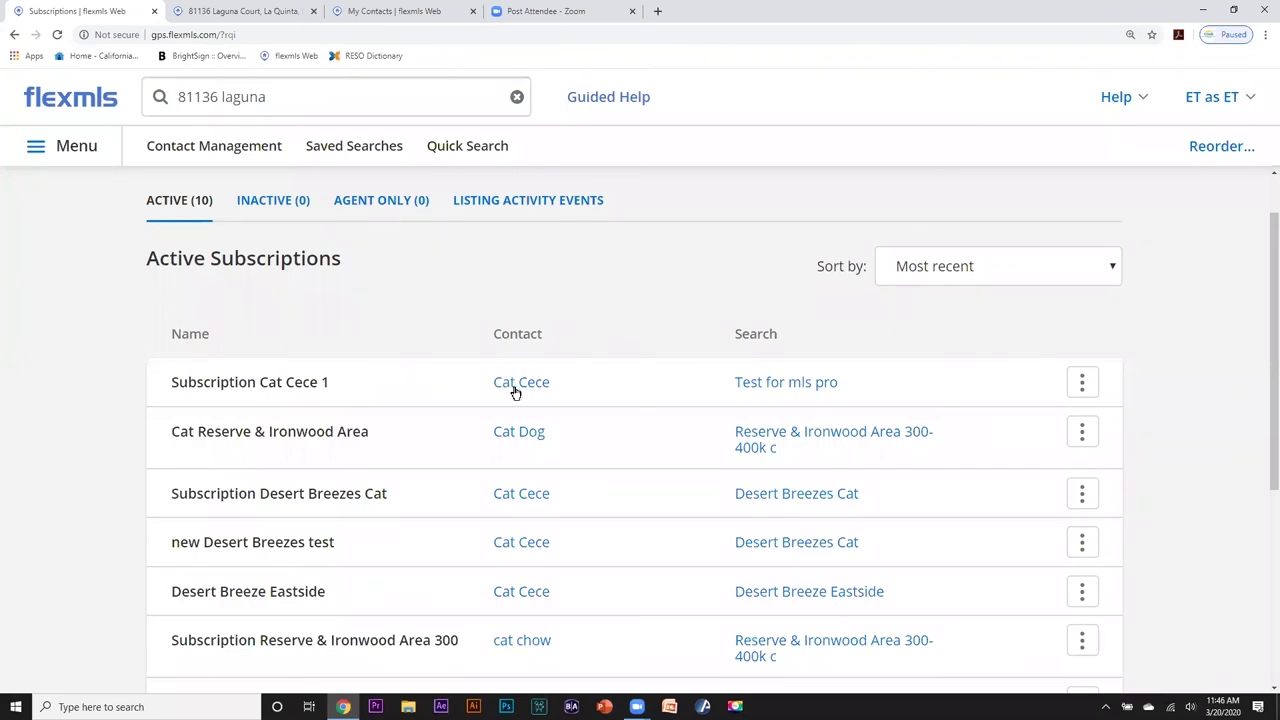
scroll(515, 392, "down", 3)
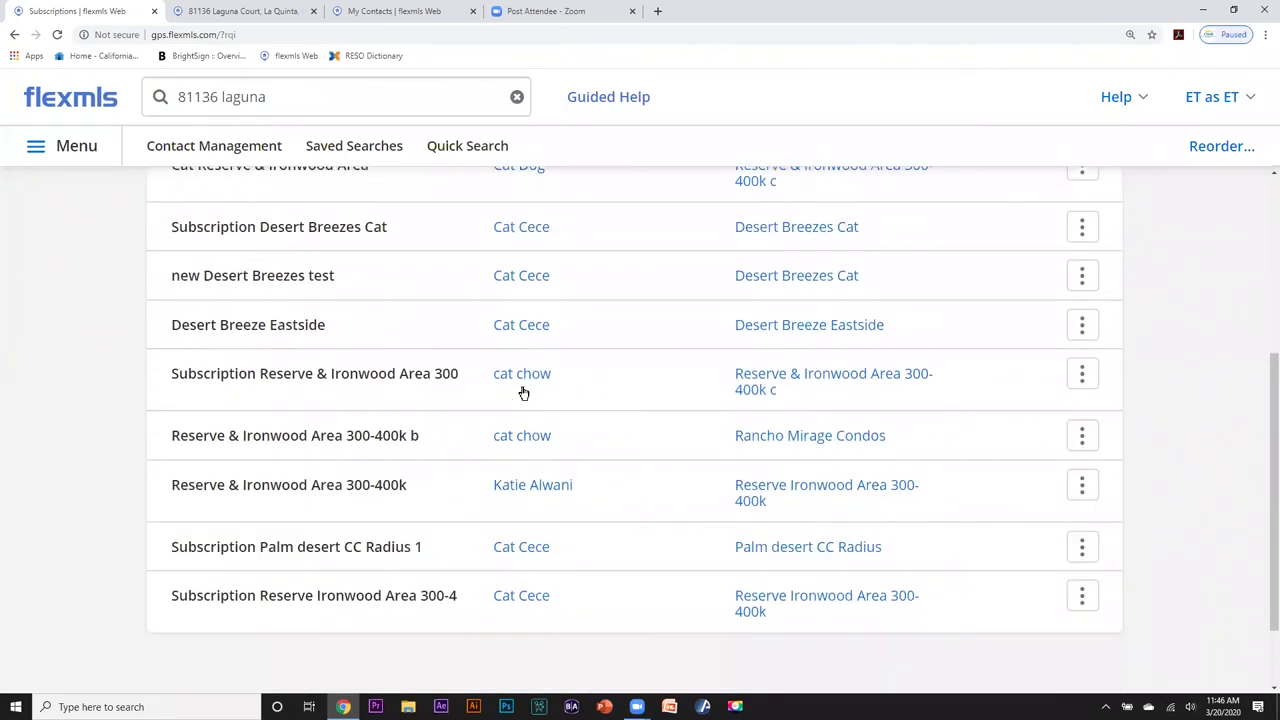
scroll(523, 392, "down", 1)
scroll(549, 460, "up", 1)
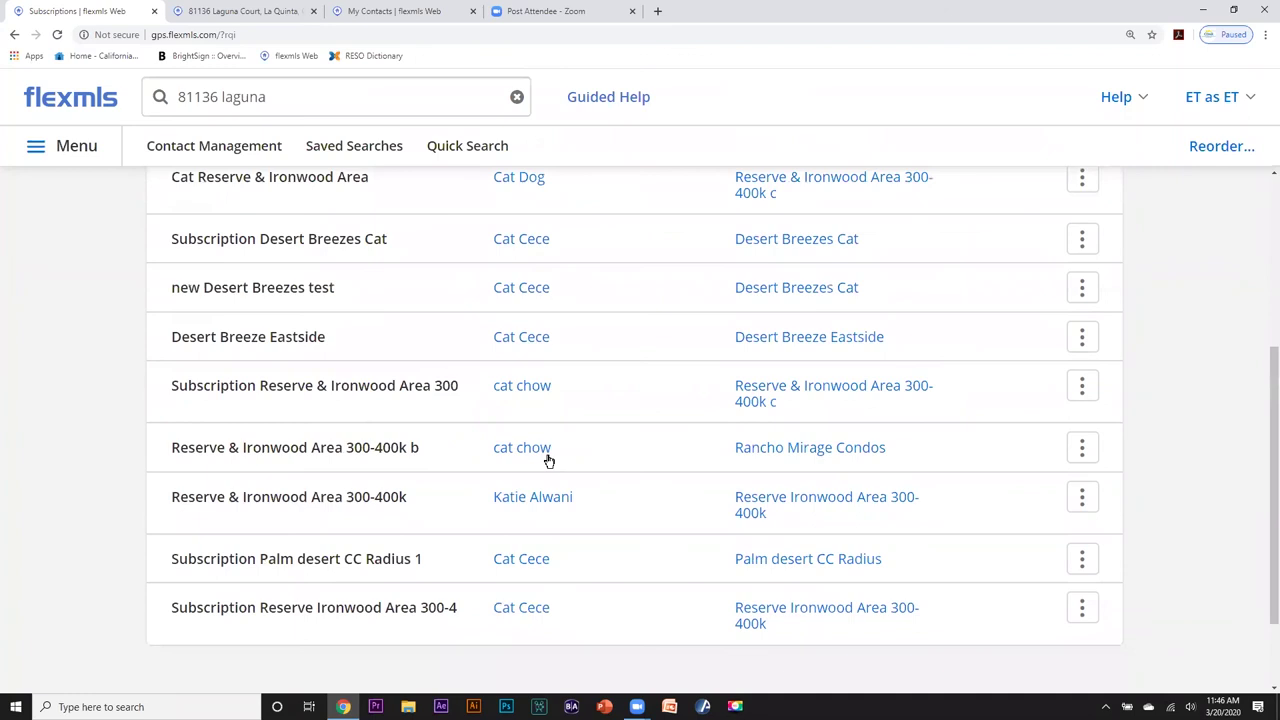
scroll(549, 460, "up", 2)
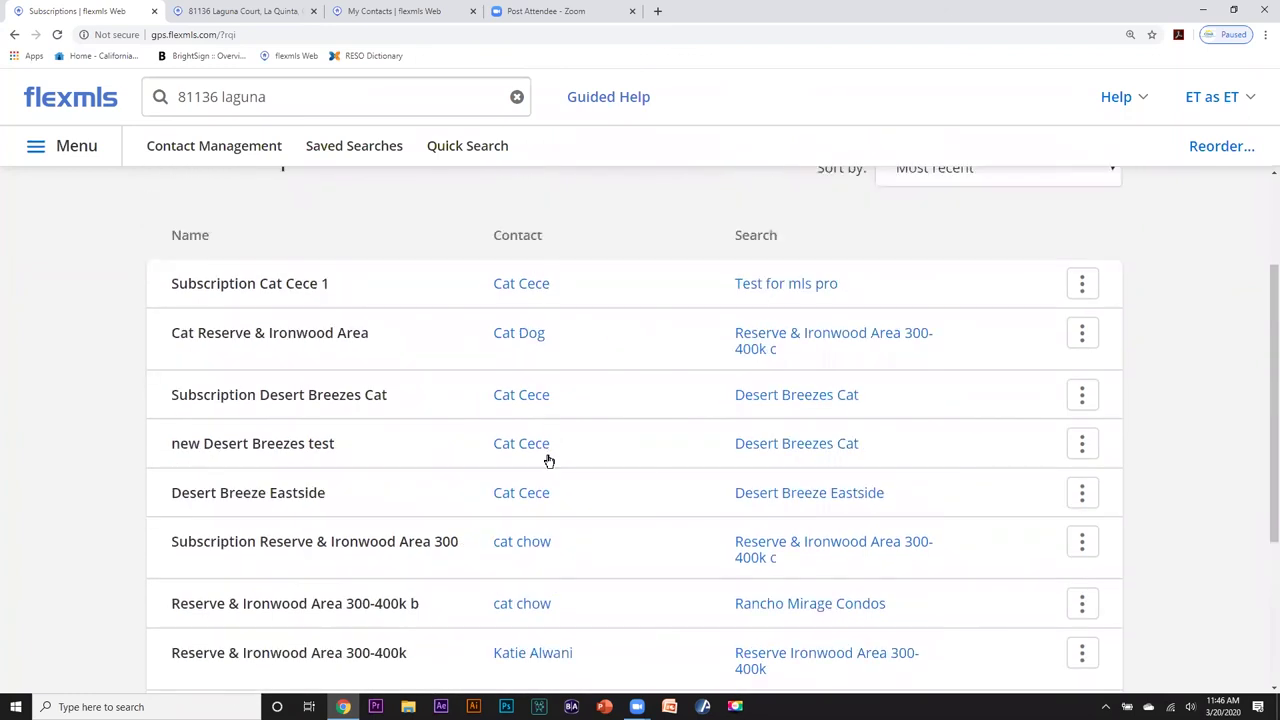
left_click(1081, 286)
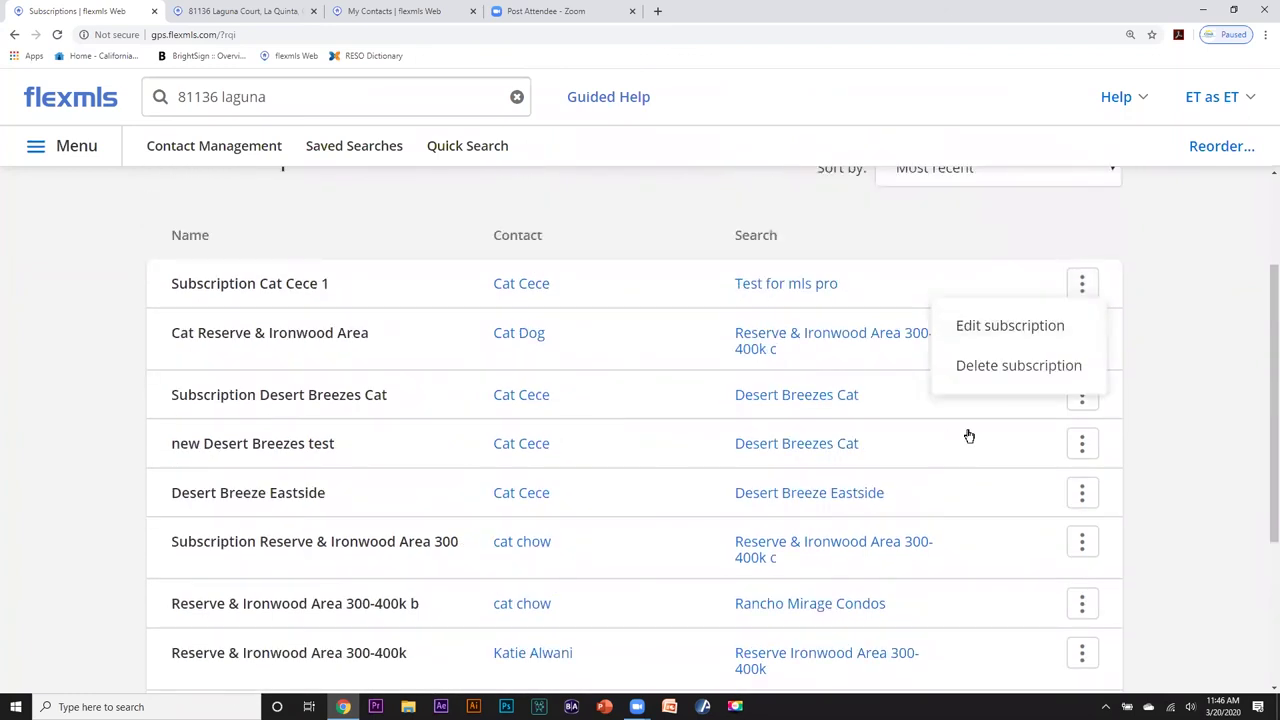
left_click(1176, 322)
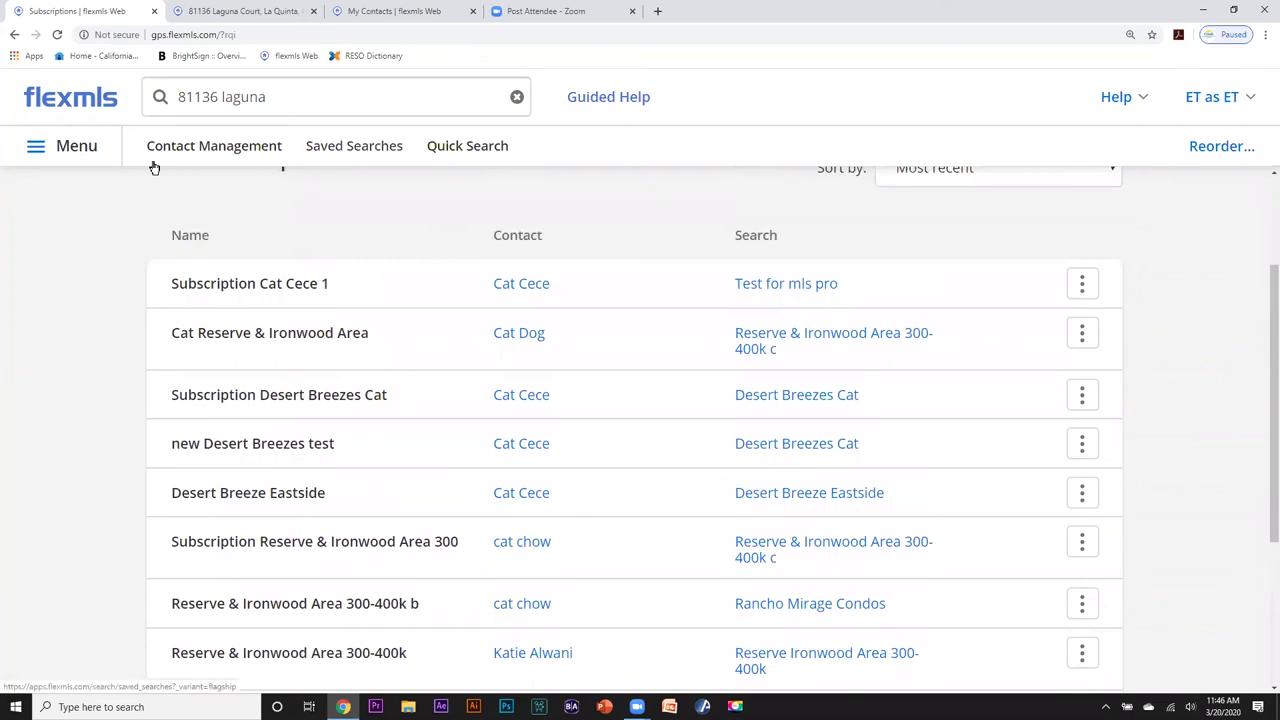
left_click(351, 151)
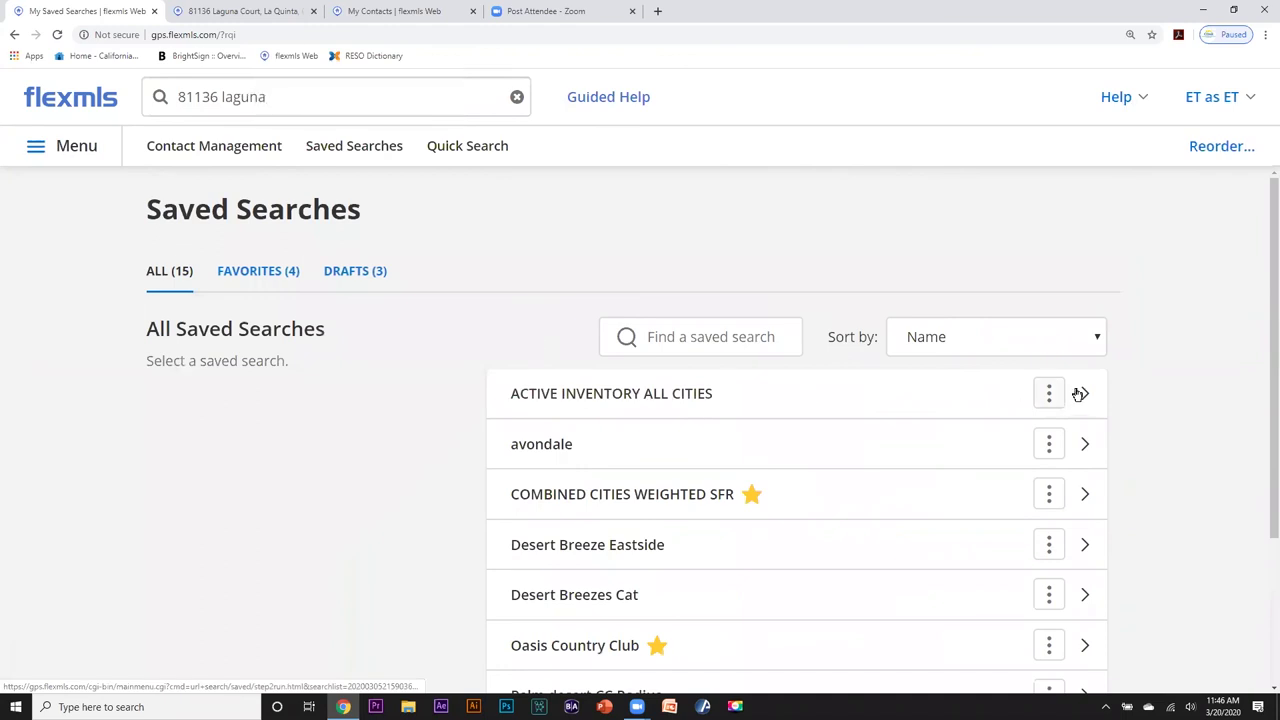
Sort the Favorites saved searches by Viewed Most Recently, then show the Drafts list.
left_click(258, 274)
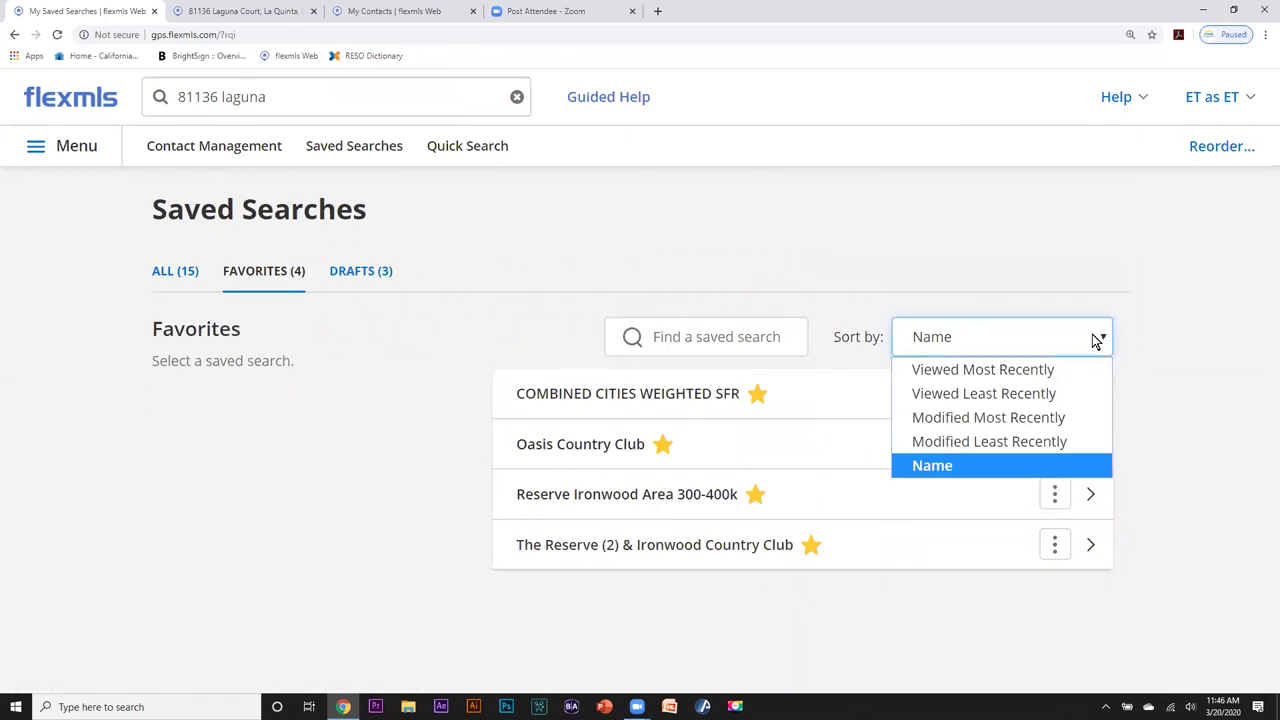
left_click(946, 466)
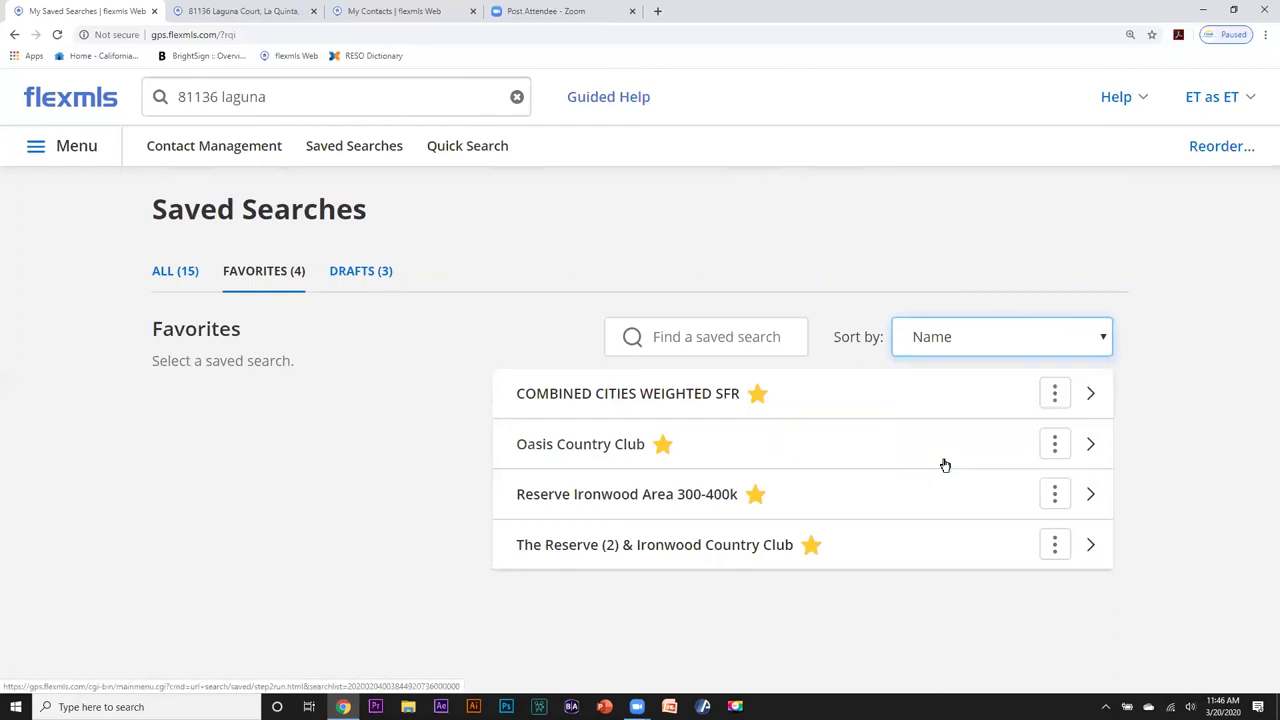
left_click(1098, 339)
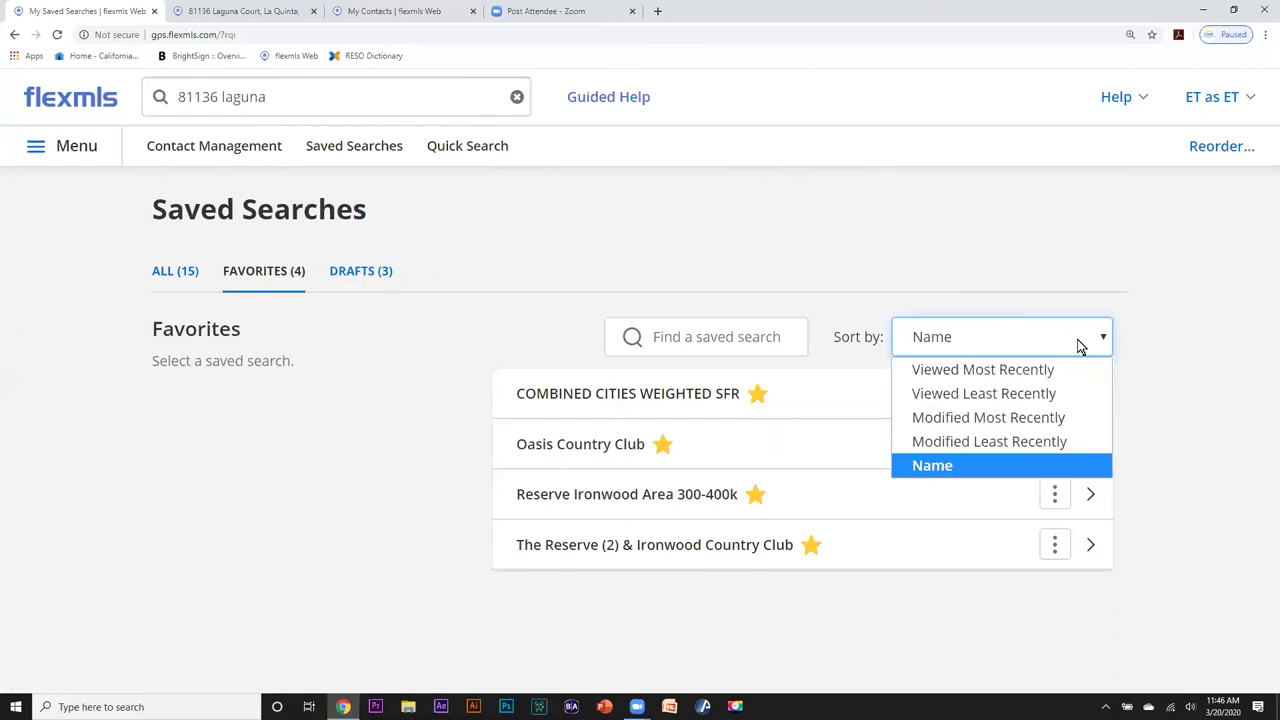
left_click(1010, 370)
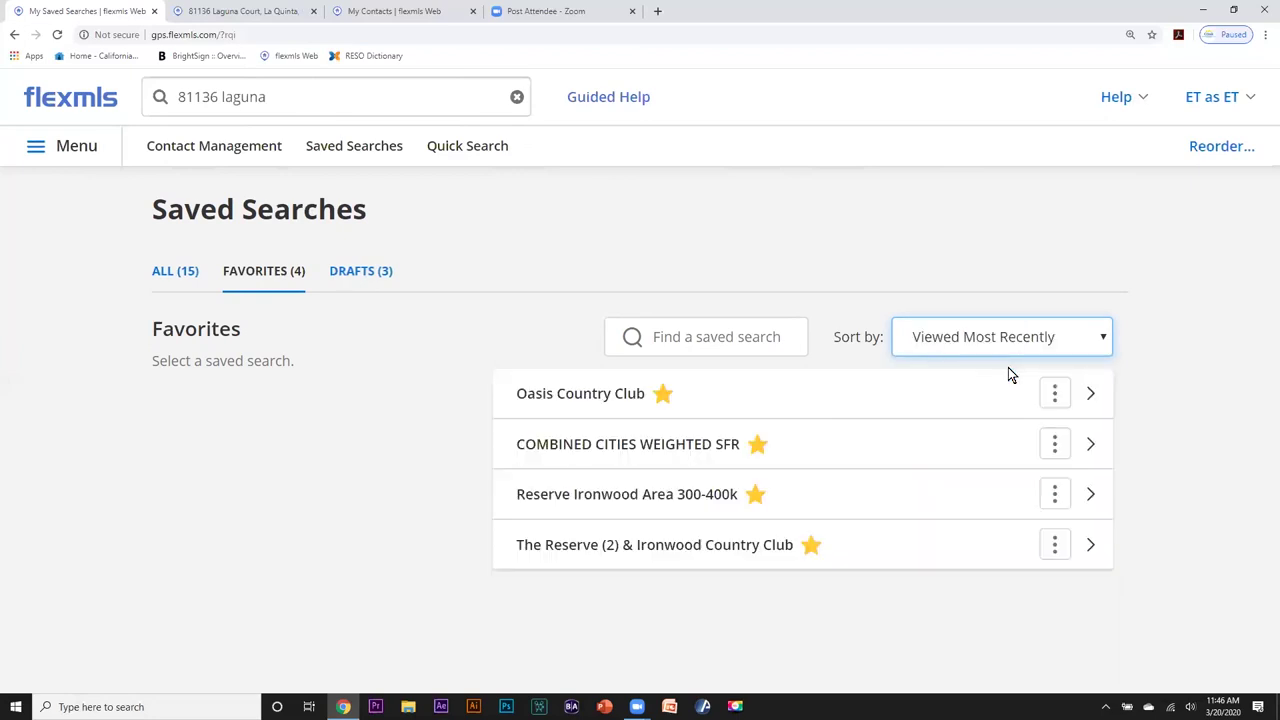
left_click(361, 279)
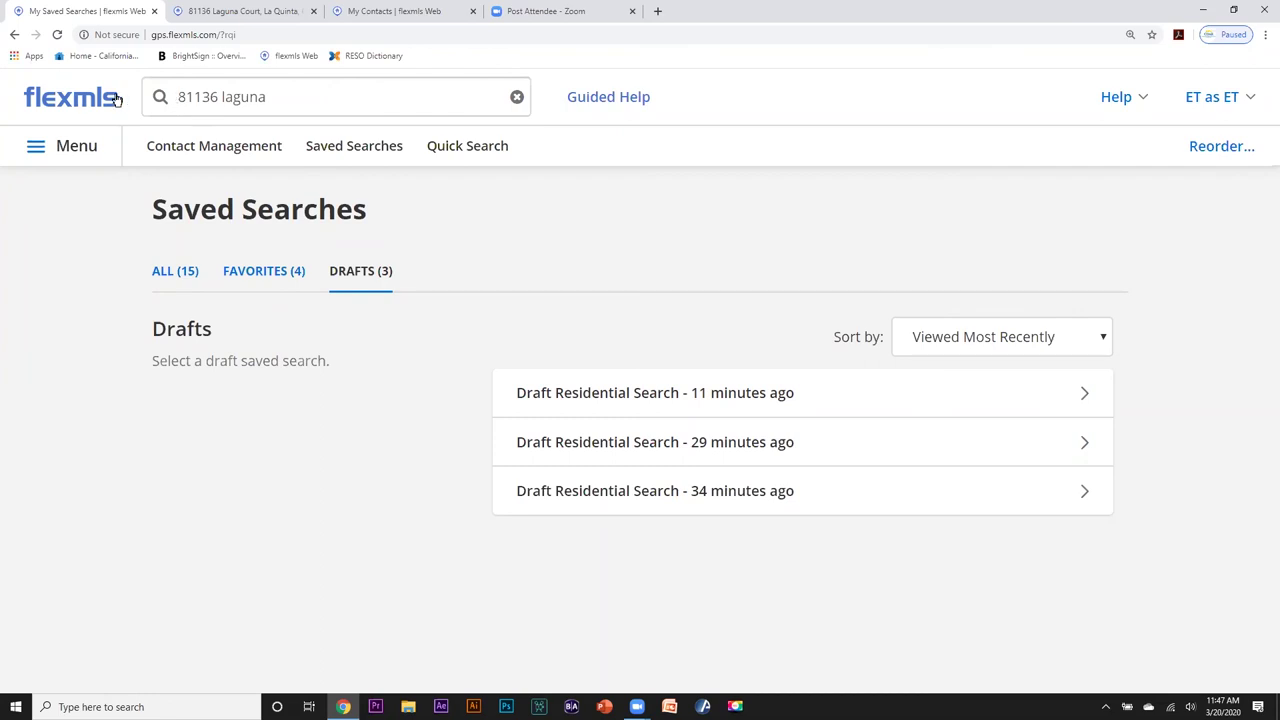
triple_click(172, 96)
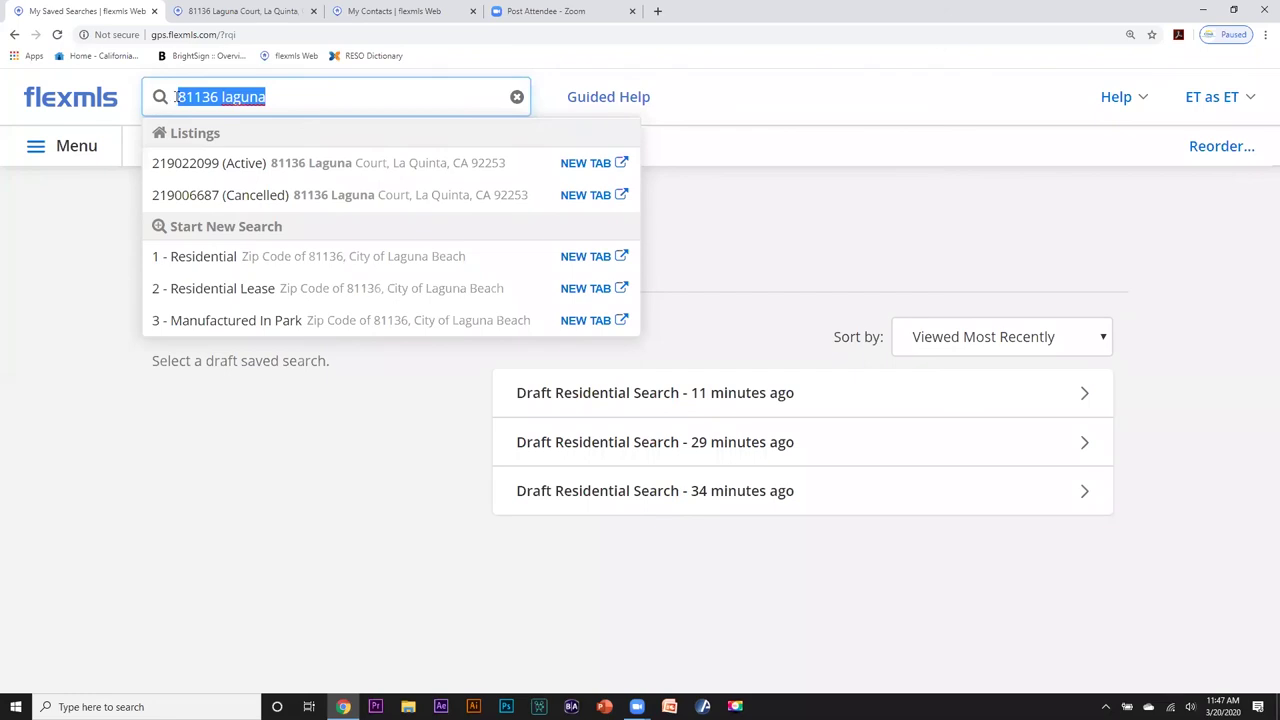
left_click(175, 96)
triple_click(176, 96)
left_click(178, 96)
left_click_drag(177, 96, 277, 94)
left_click(441, 96)
left_click_drag(272, 88, 171, 87)
left_click(182, 97)
left_click(209, 14)
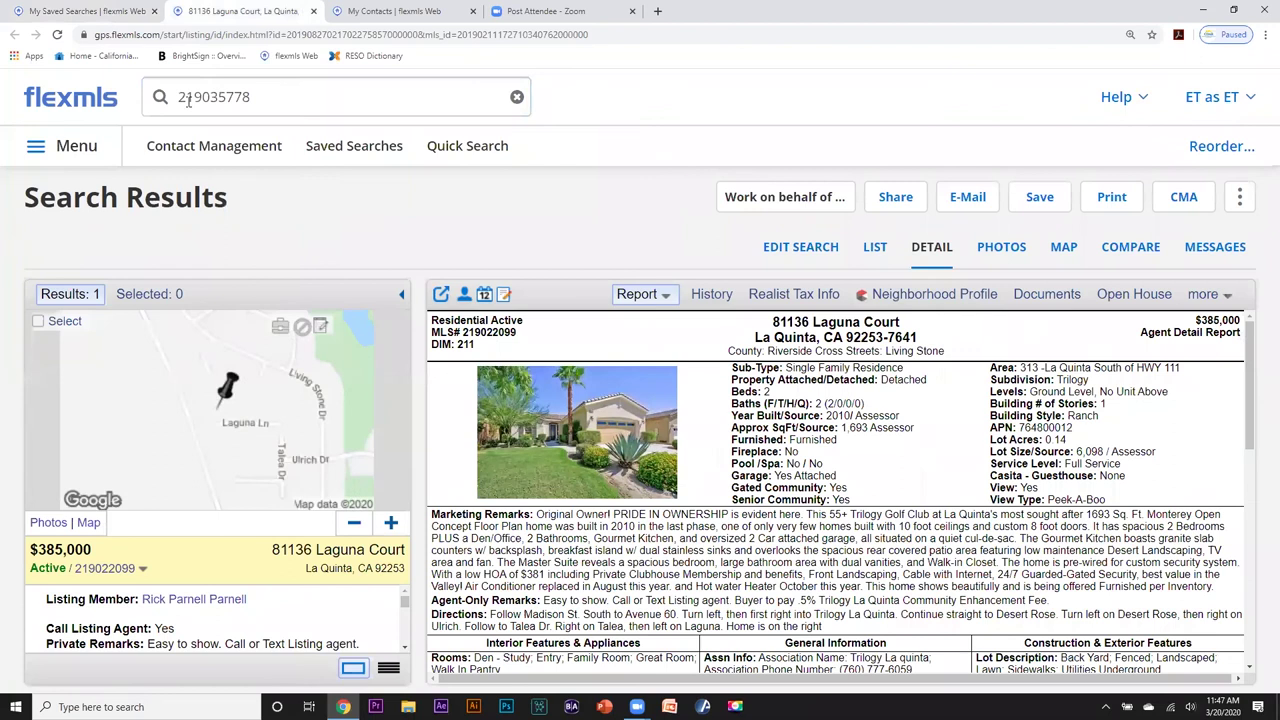
double_click(185, 98)
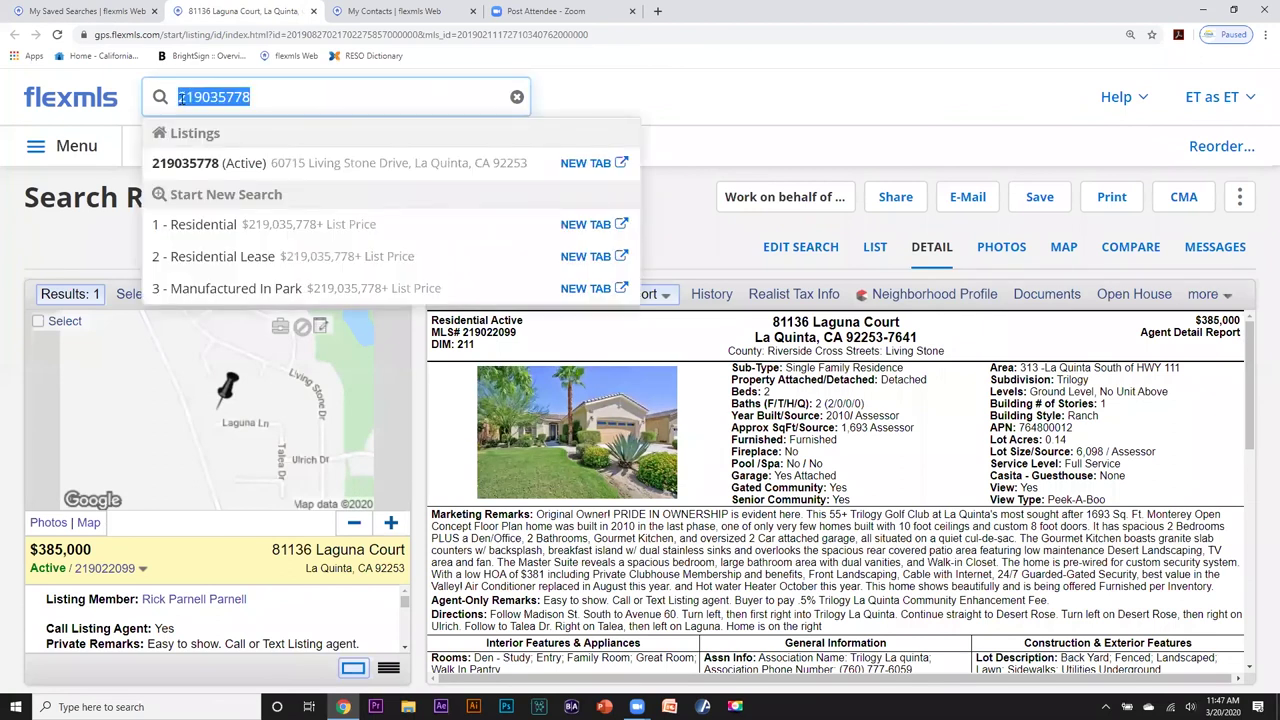
key("ctrl+Tab")
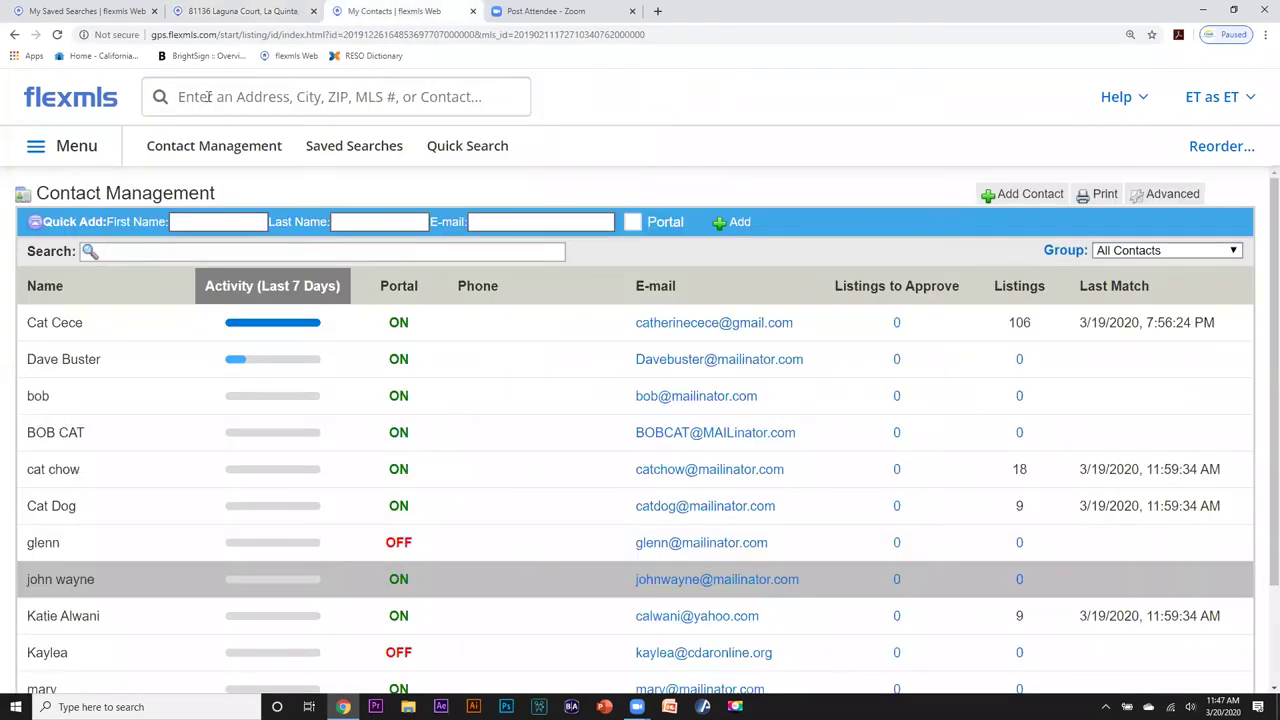
Open the latest Draft Residential Search from Recent Searches in a new tab.
left_click(190, 97)
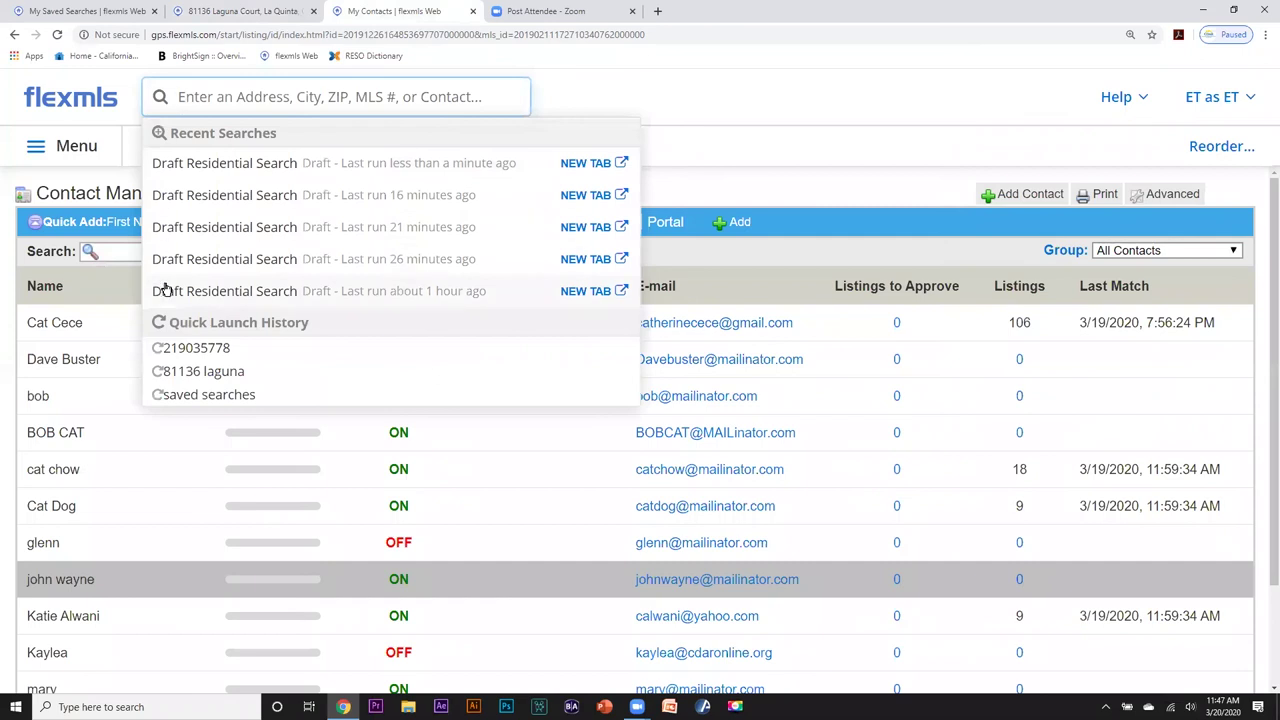
left_click(178, 96)
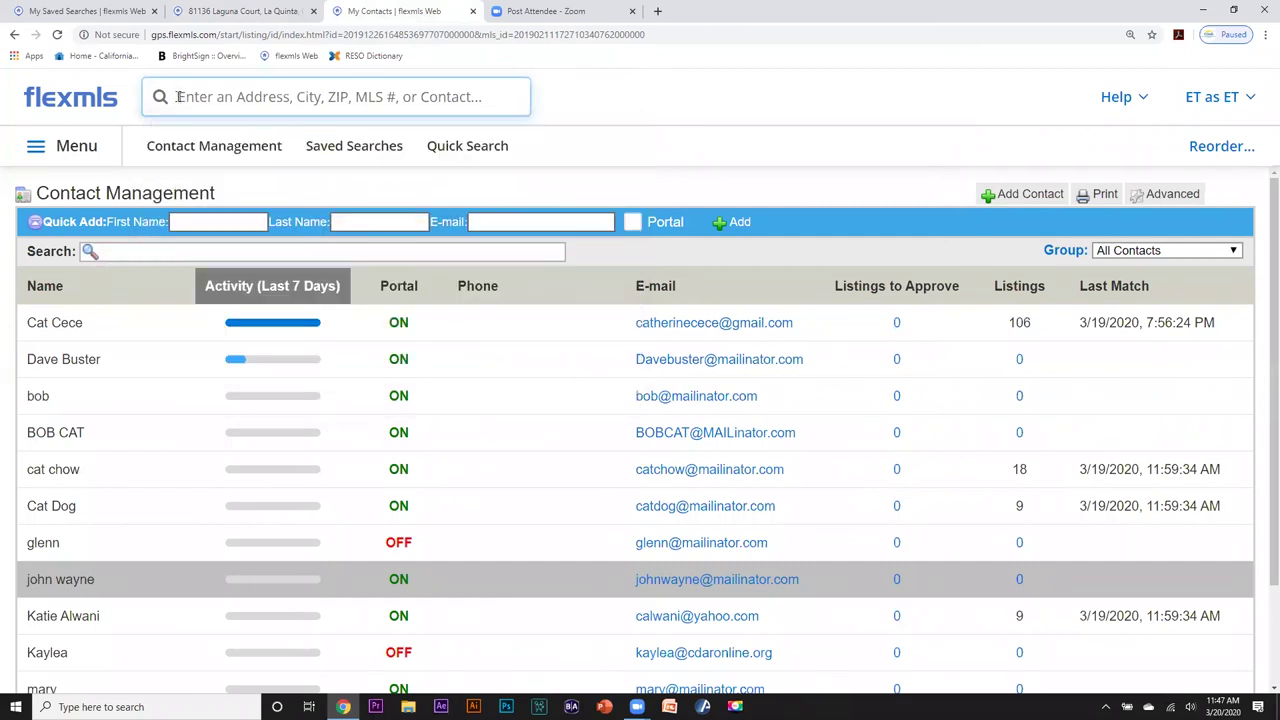
left_click(178, 96)
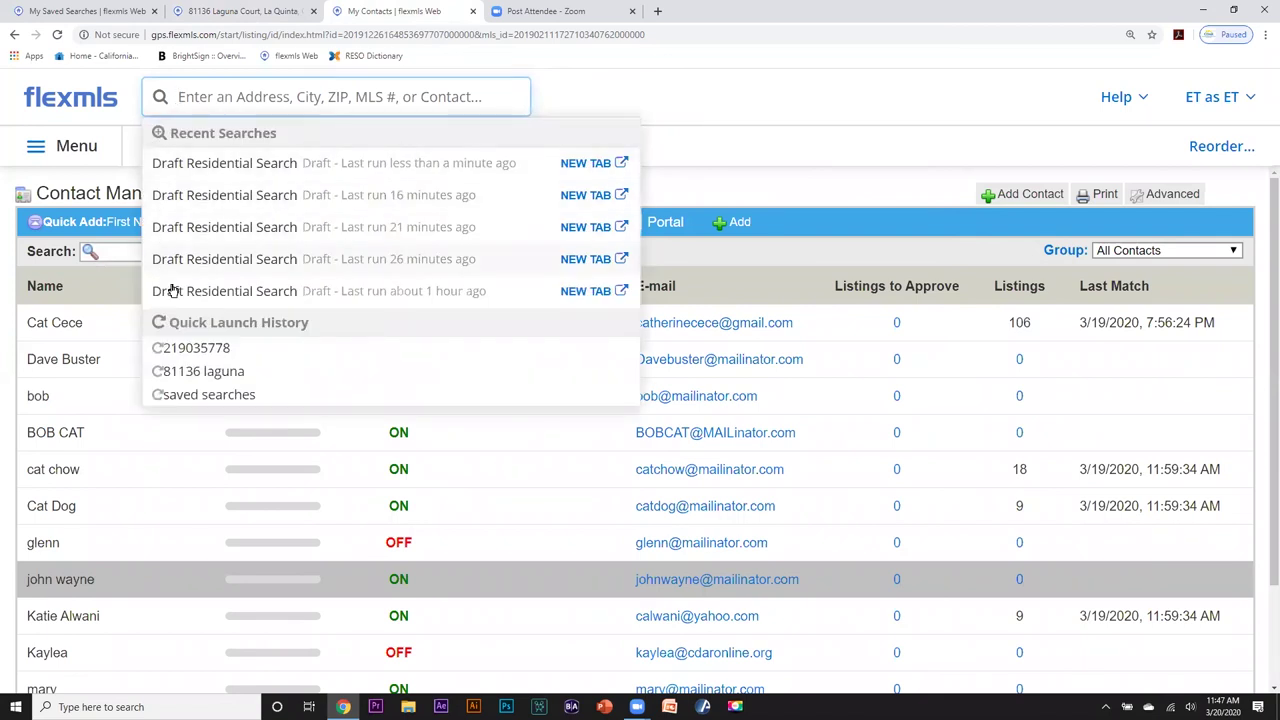
left_click(594, 163)
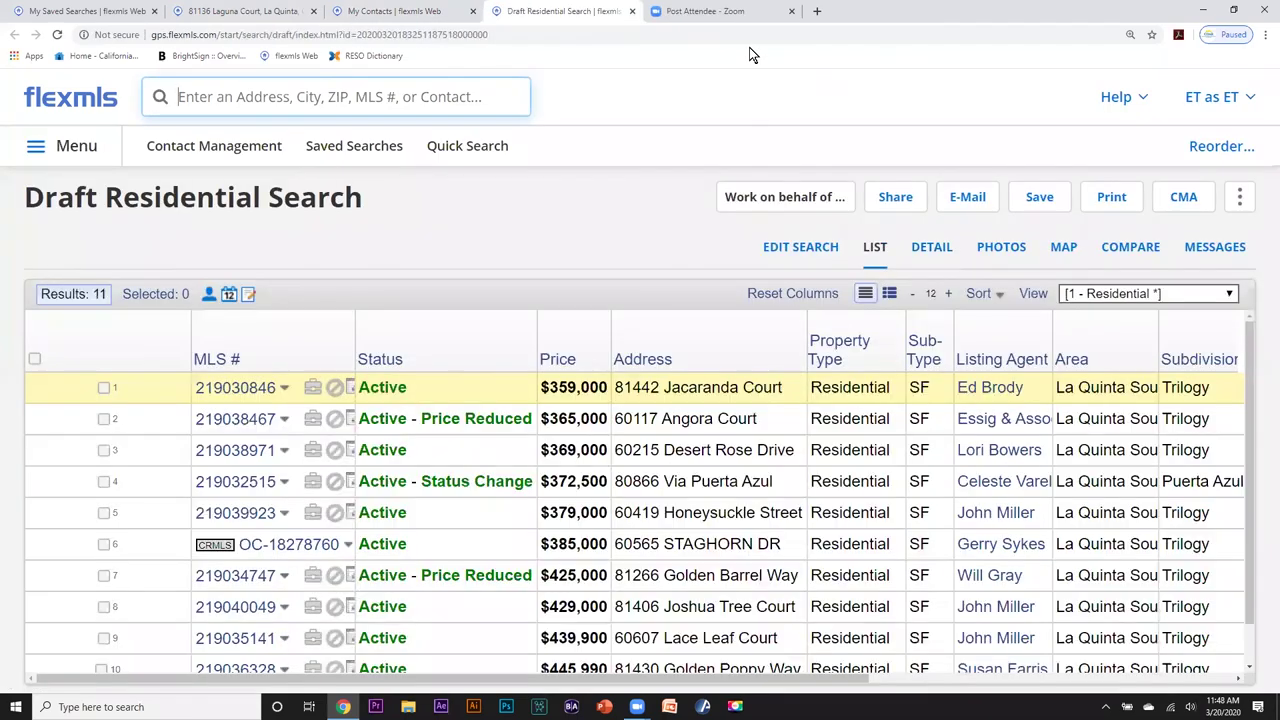
Review the draft search's criteria and map, then bring up its print options.
left_click(791, 249)
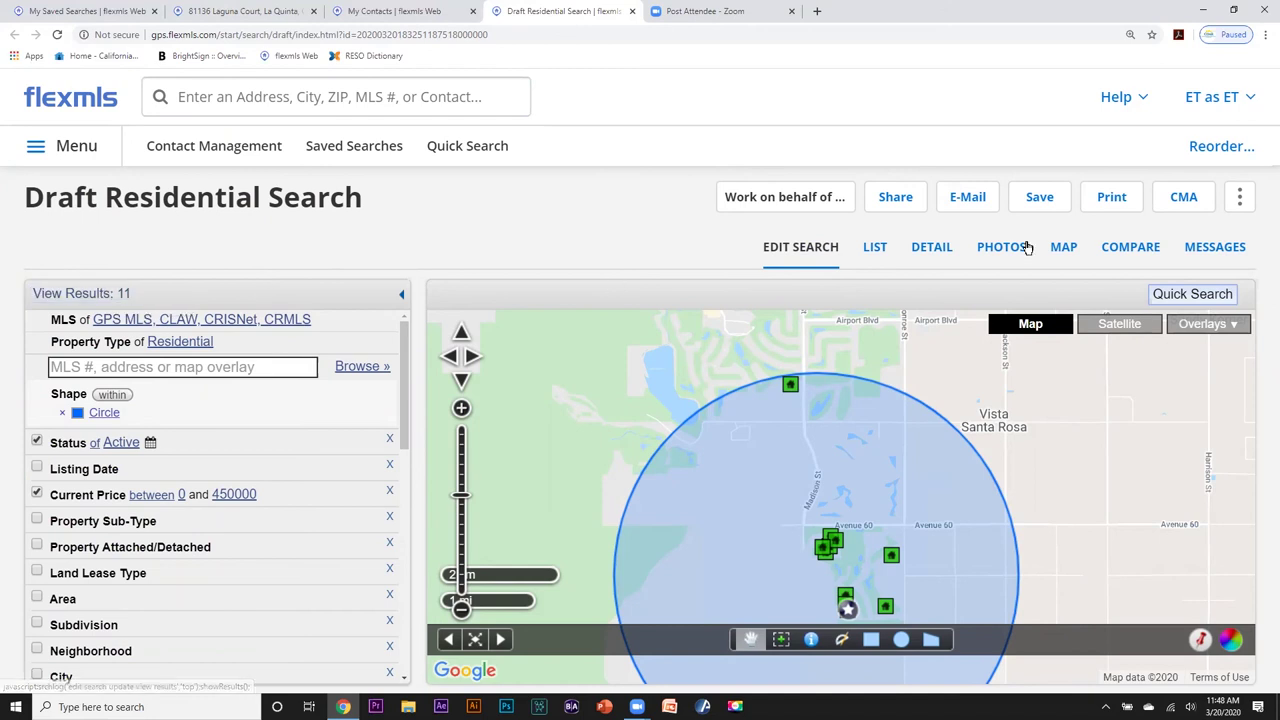
left_click(1112, 197)
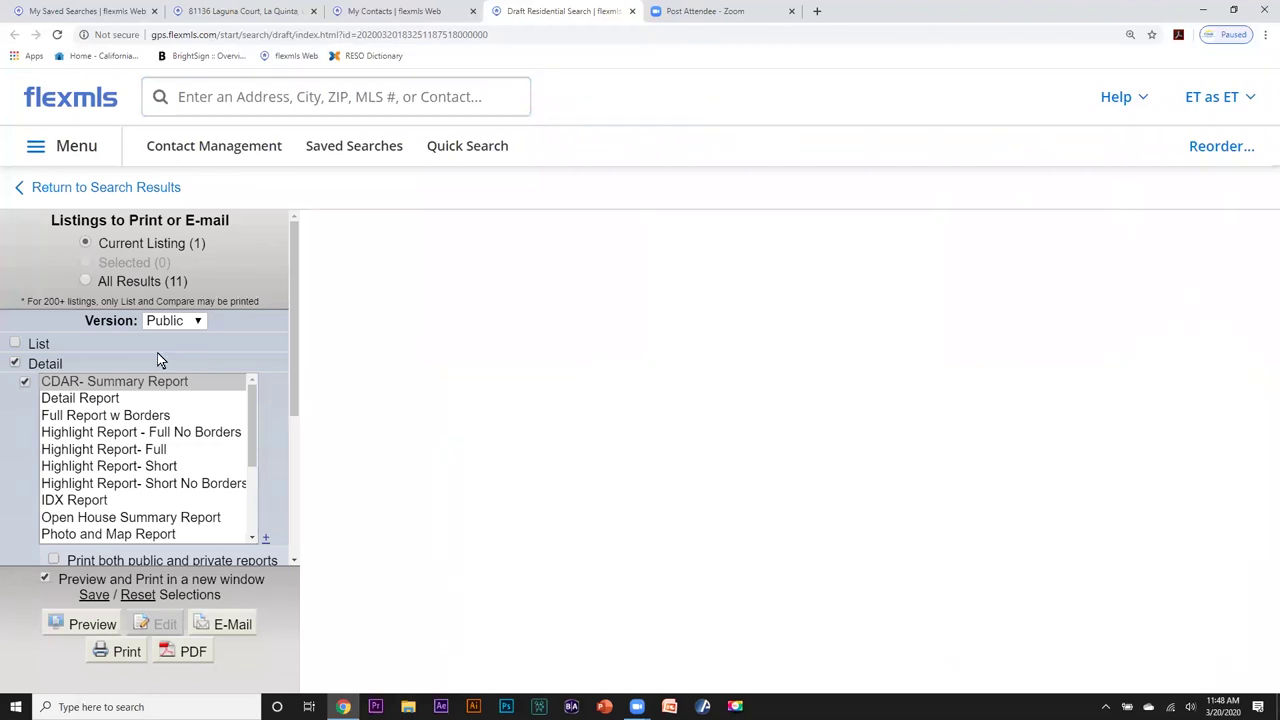
Select all 11 results and preview the CDAR-5 Photo Flyer in the same window.
left_click(86, 282)
left_click(197, 321)
left_click(84, 399)
left_click(80, 418)
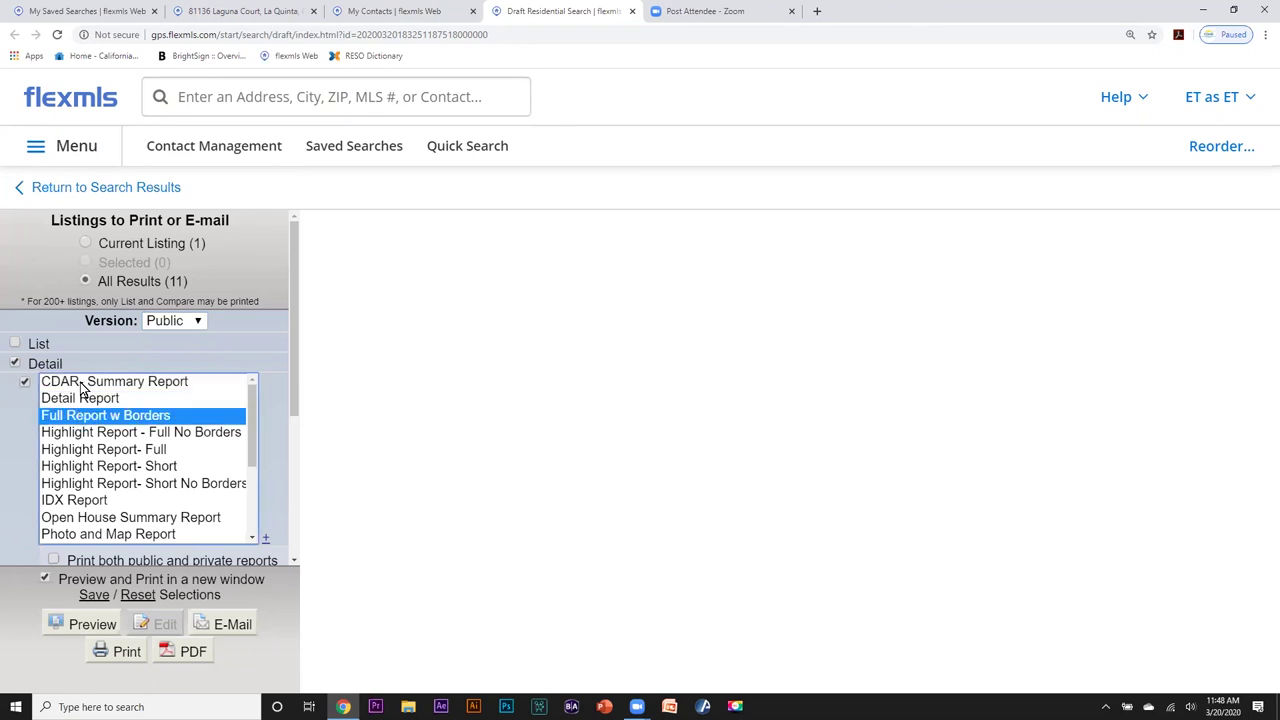
left_click(84, 387)
left_click(86, 400)
left_click_drag(254, 432, 249, 491)
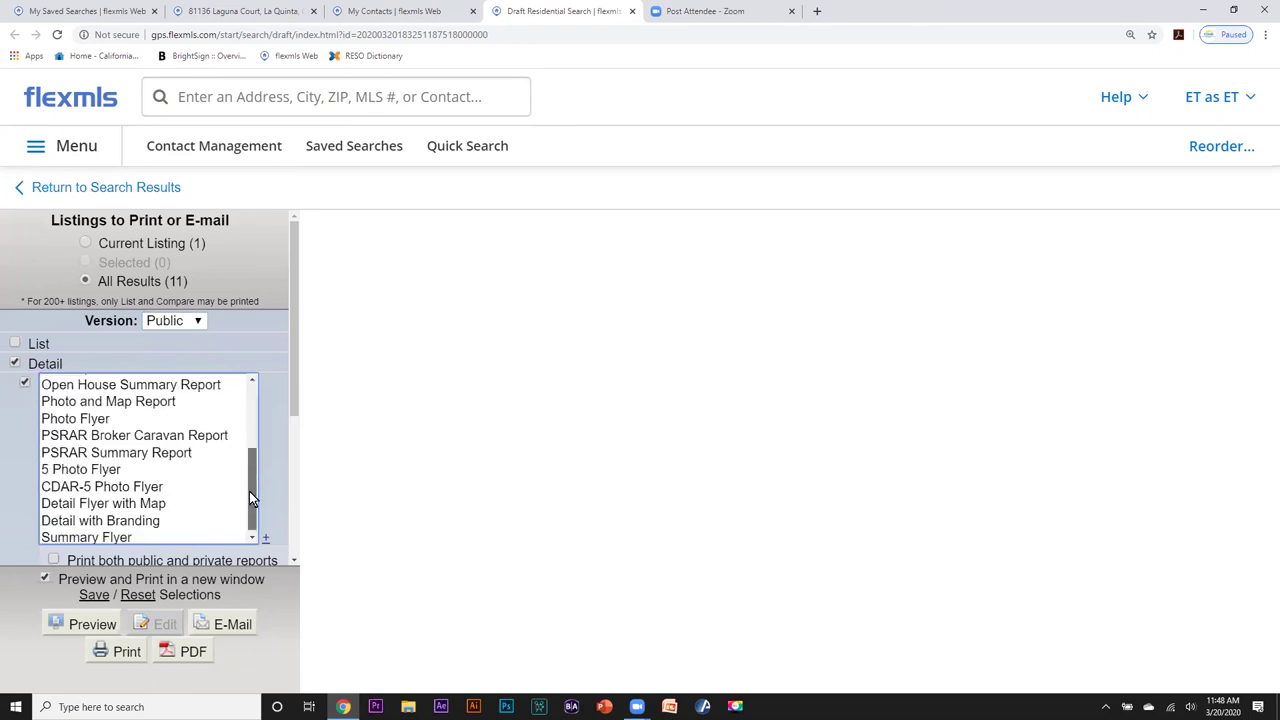
left_click(76, 486)
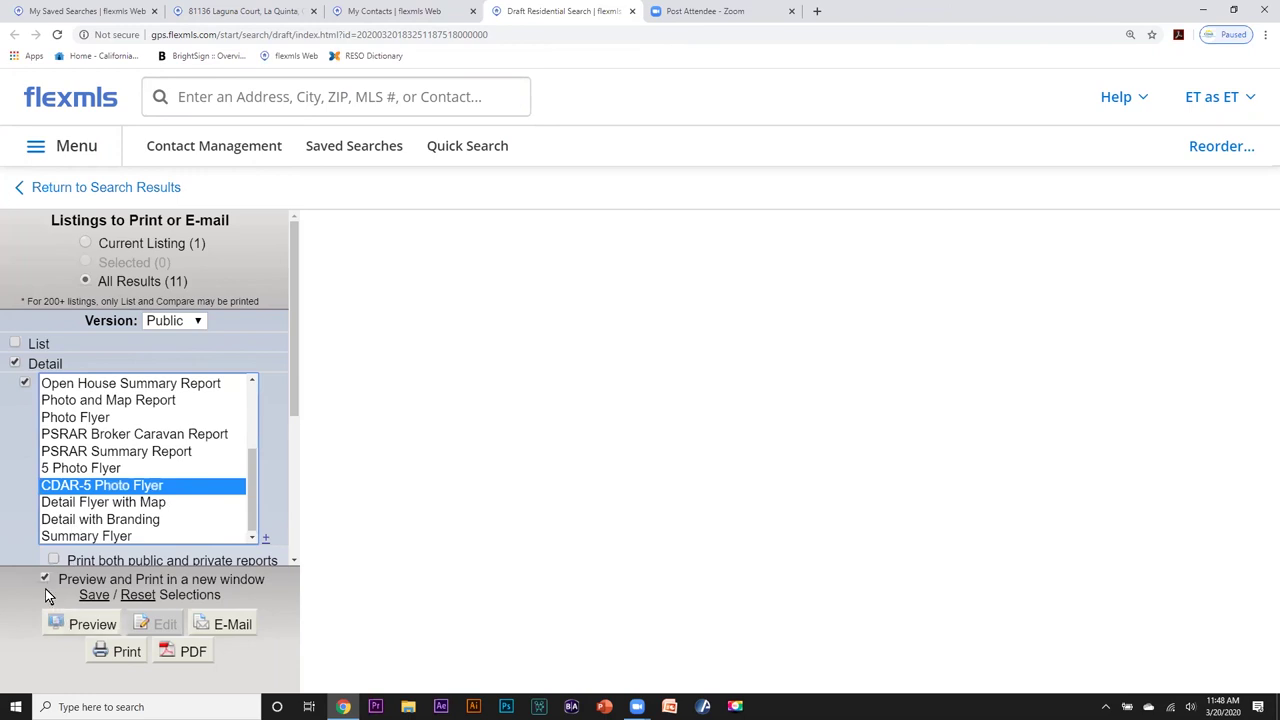
left_click(44, 578)
left_click(80, 622)
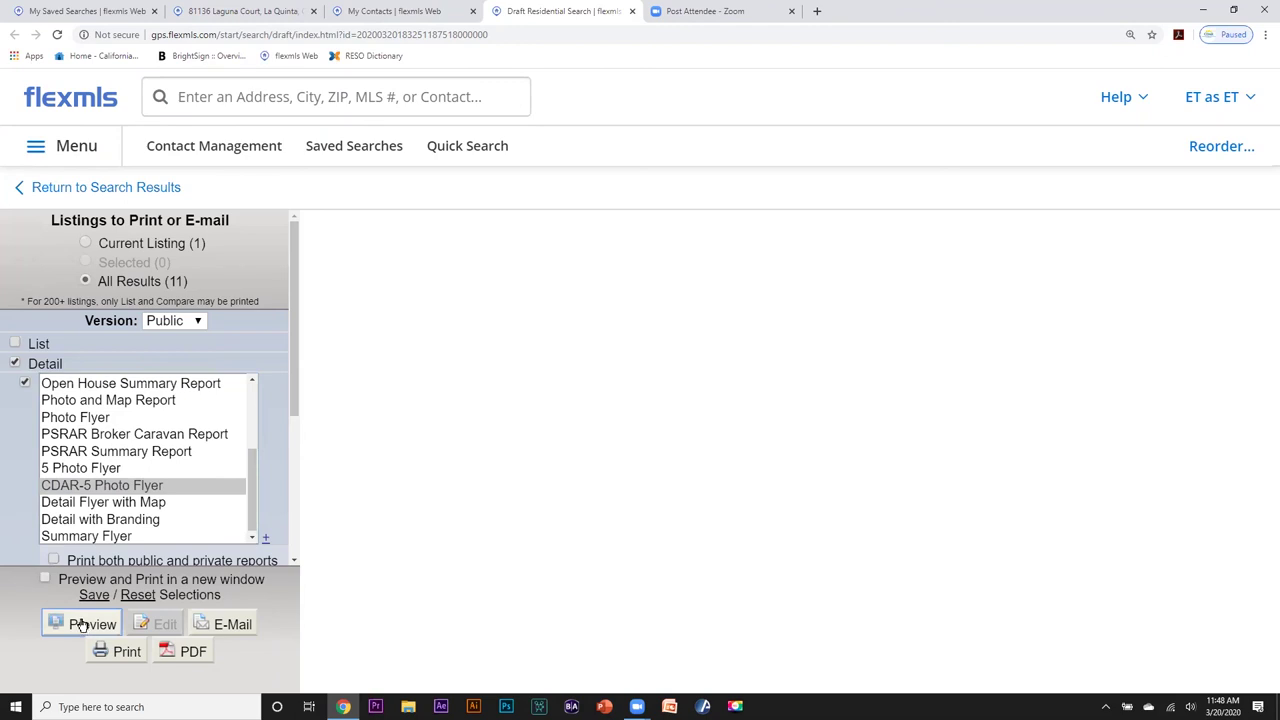
Preview the listings as a Photo Flyer.
scroll(605, 432, "down", 8)
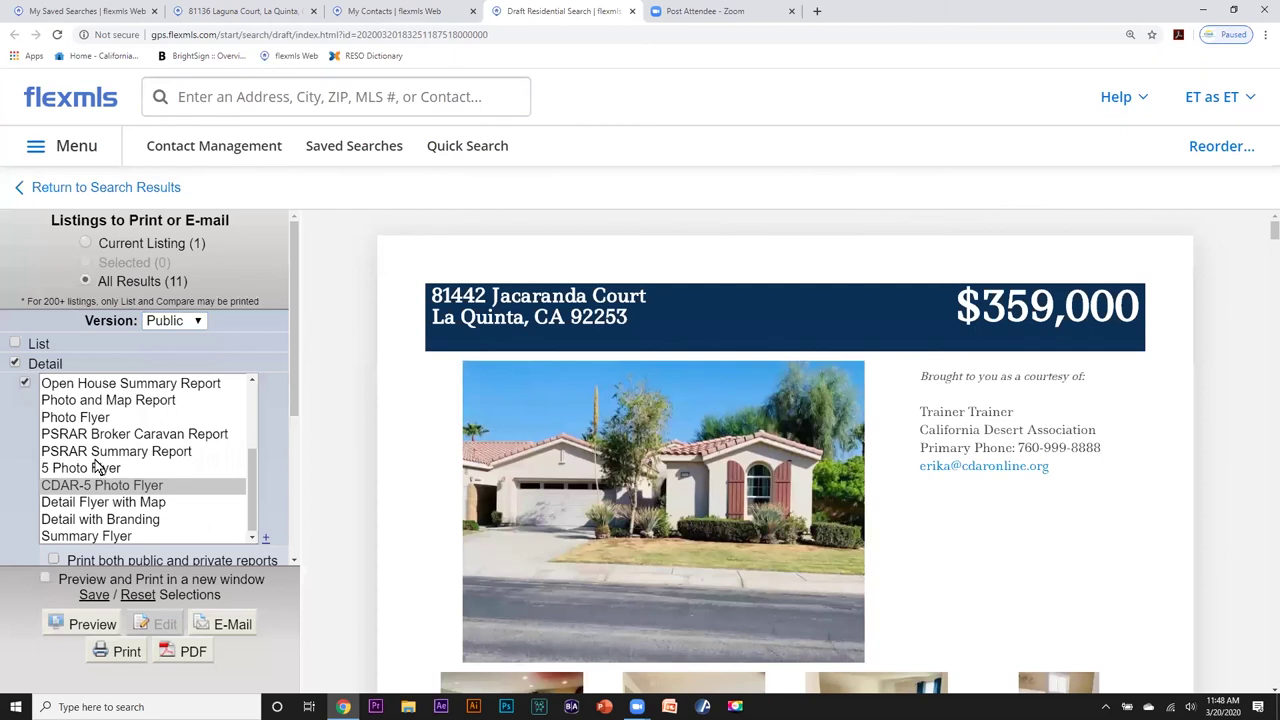
left_click(80, 419)
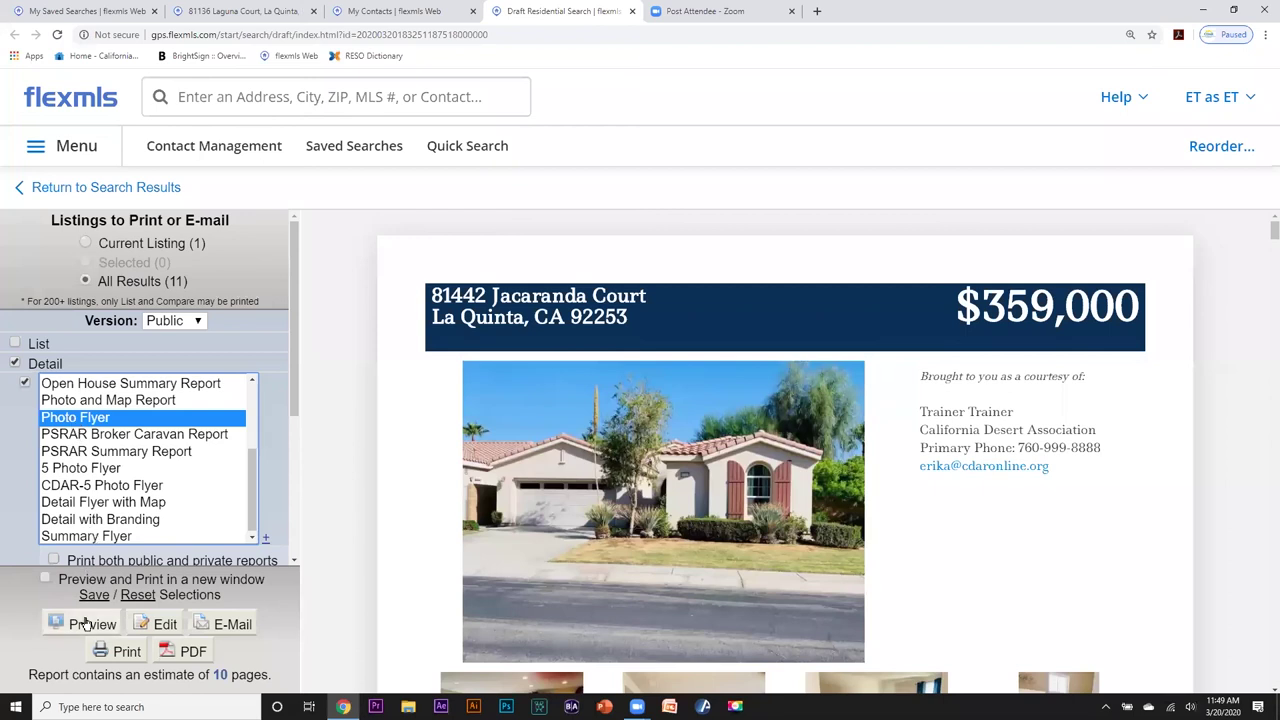
left_click(90, 624)
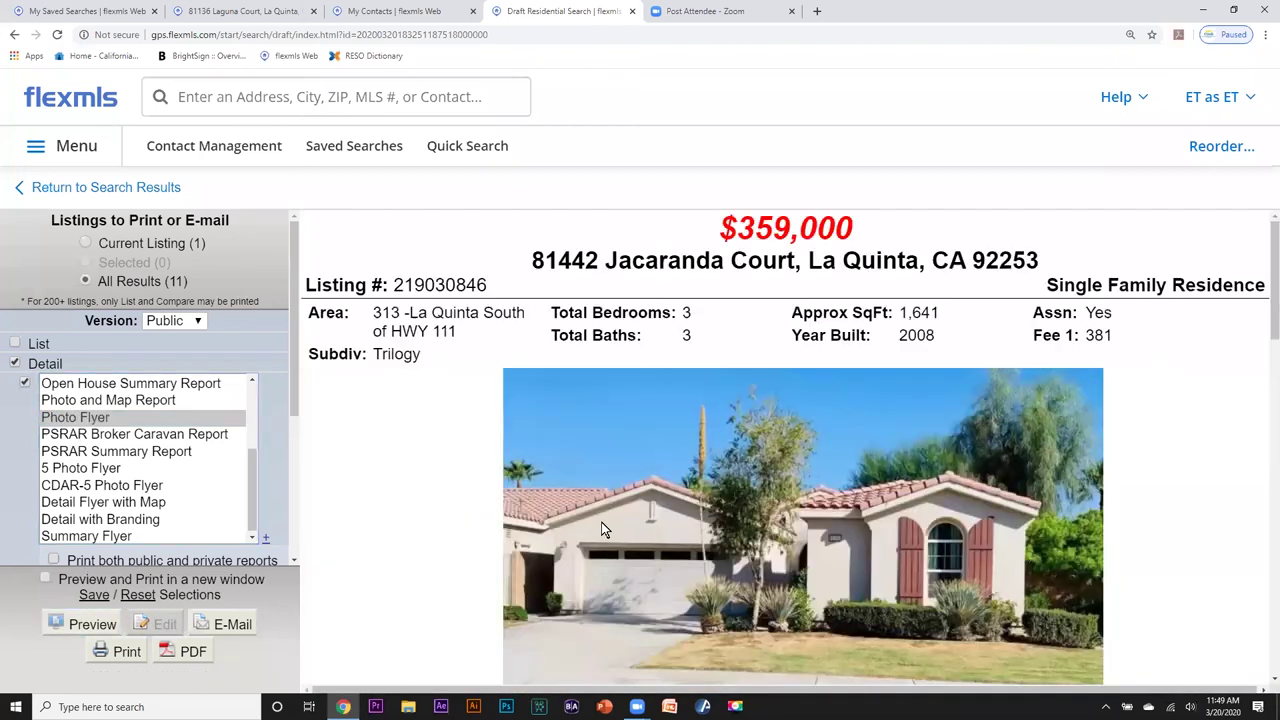
scroll(664, 470, "down", 5)
scroll(684, 455, "up", 5)
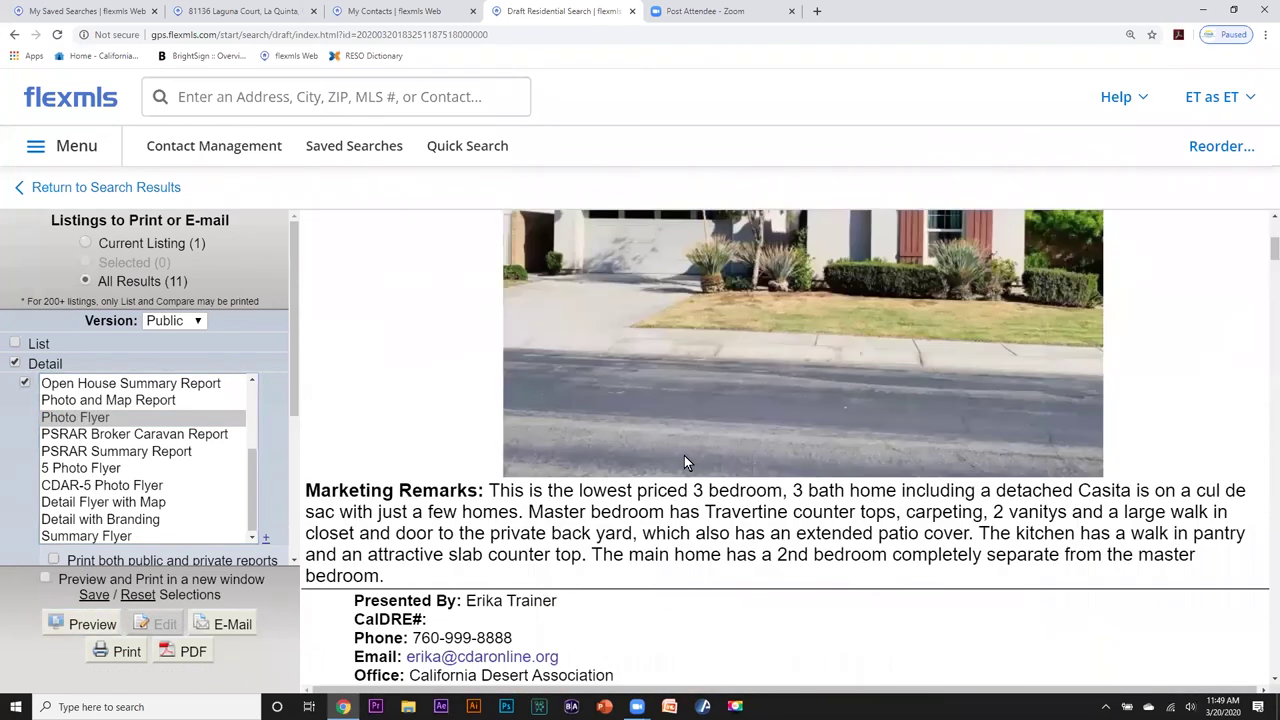
Preview the listings as a Summary Flyer and scroll through it.
left_click(73, 536)
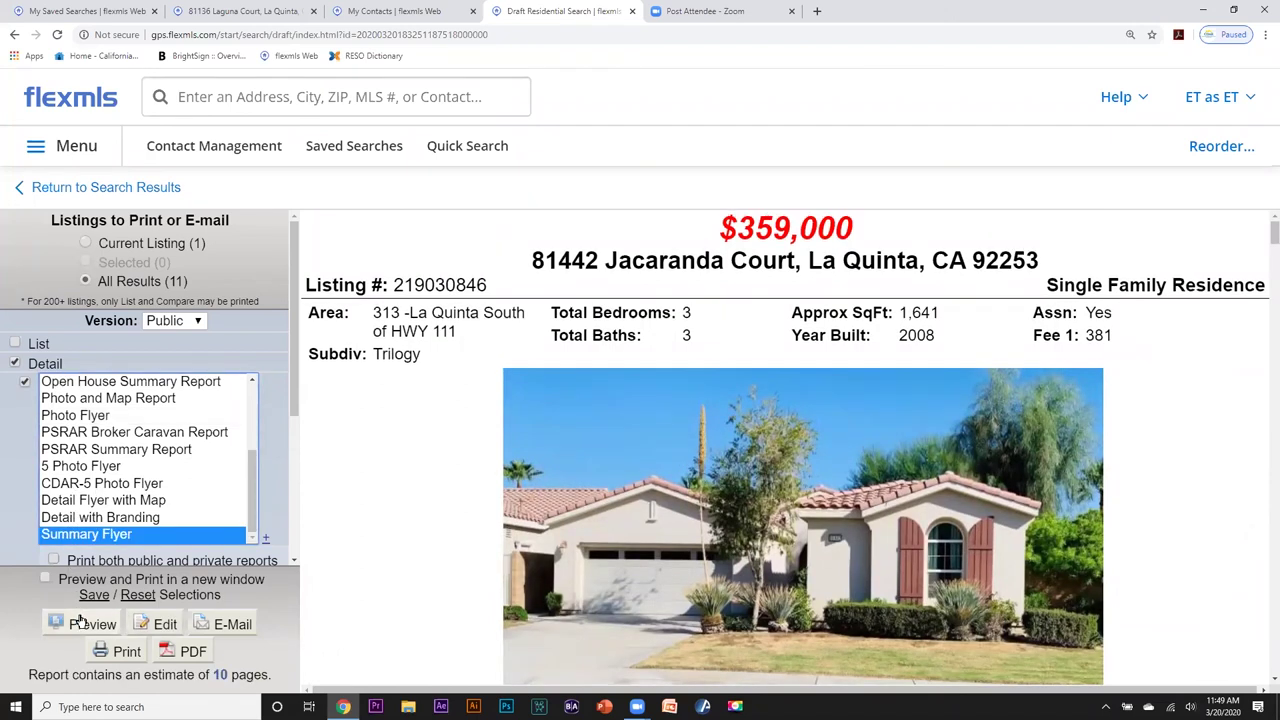
left_click(80, 621)
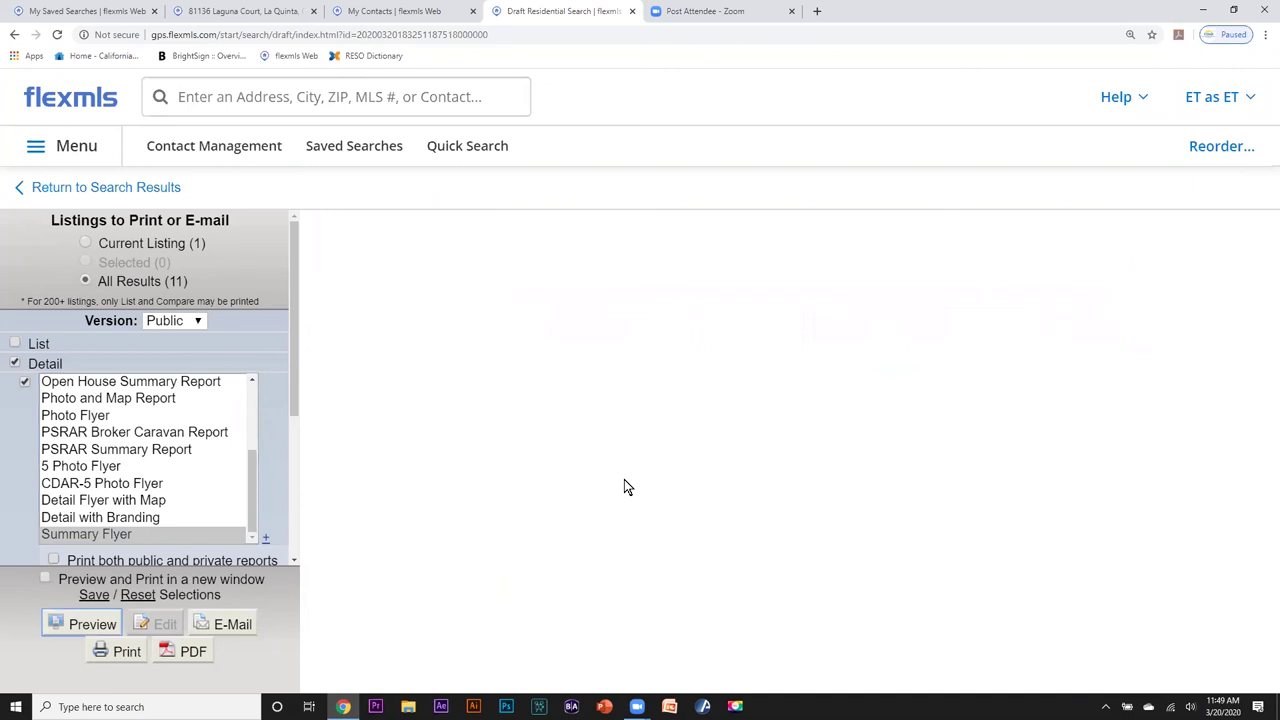
scroll(920, 312, "down", 2)
scroll(934, 311, "down", 3)
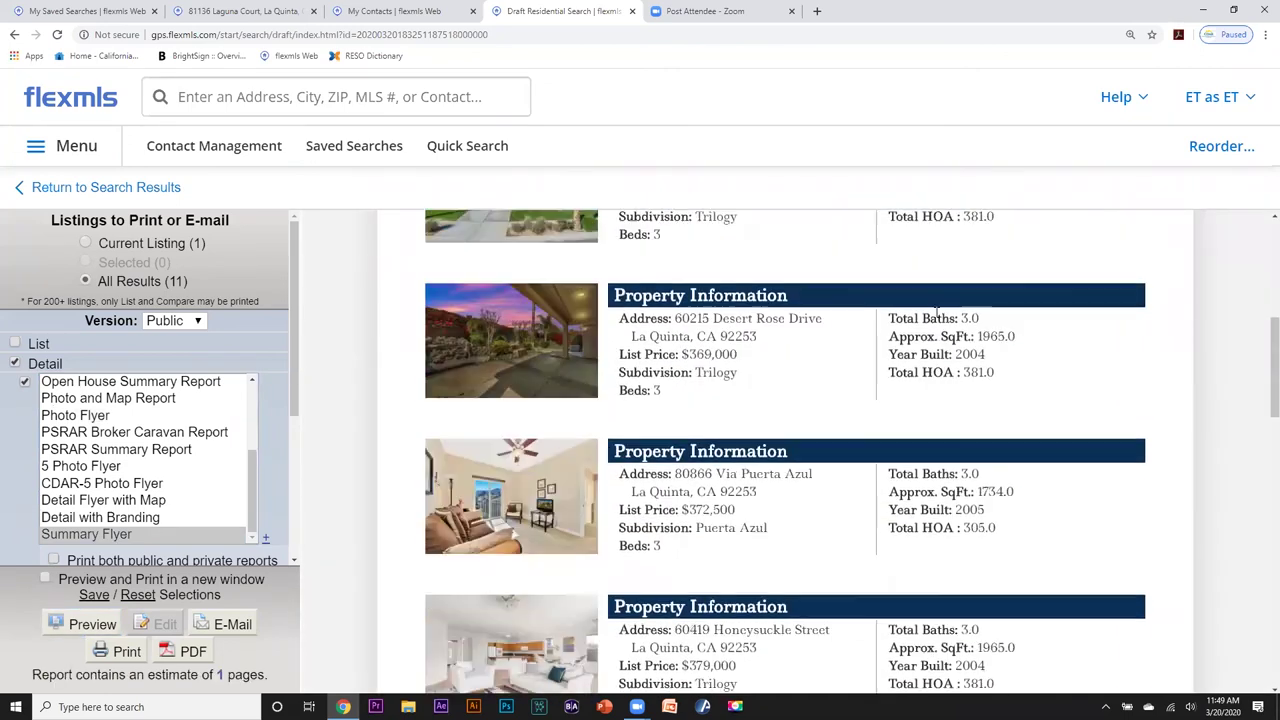
scroll(945, 330, "down", 3)
scroll(950, 336, "up", 5)
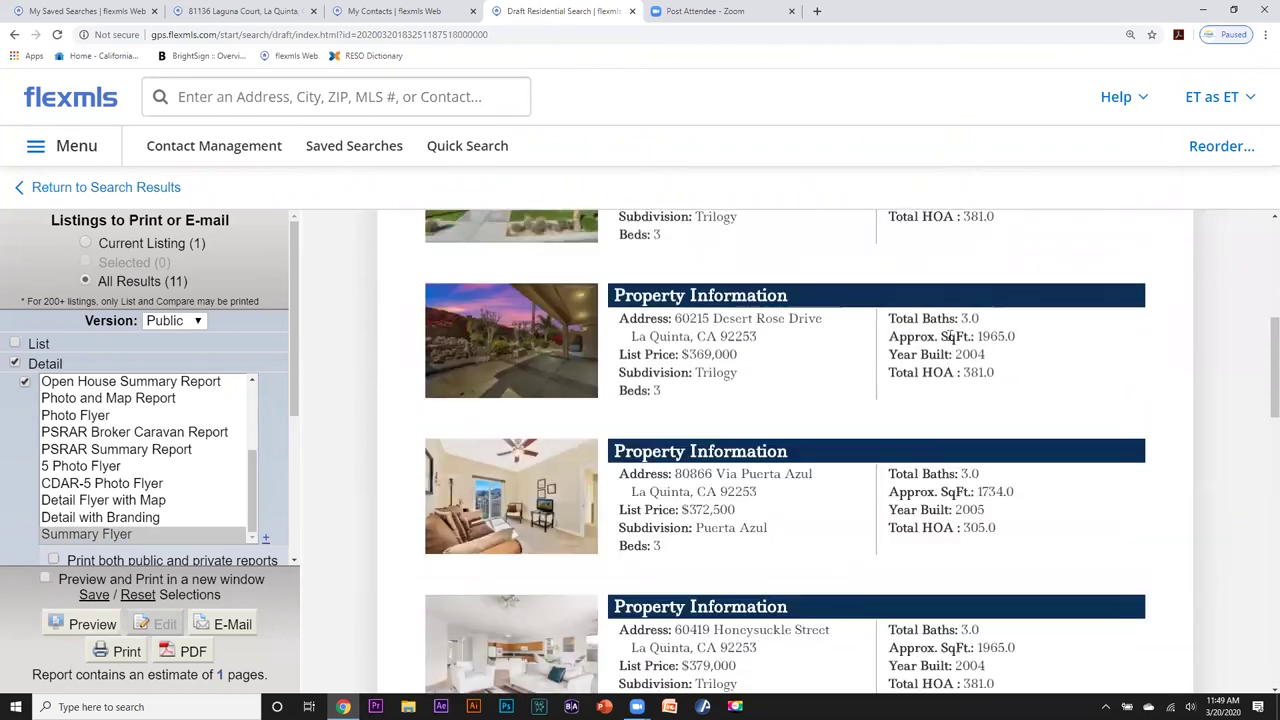
scroll(953, 335, "up", 3)
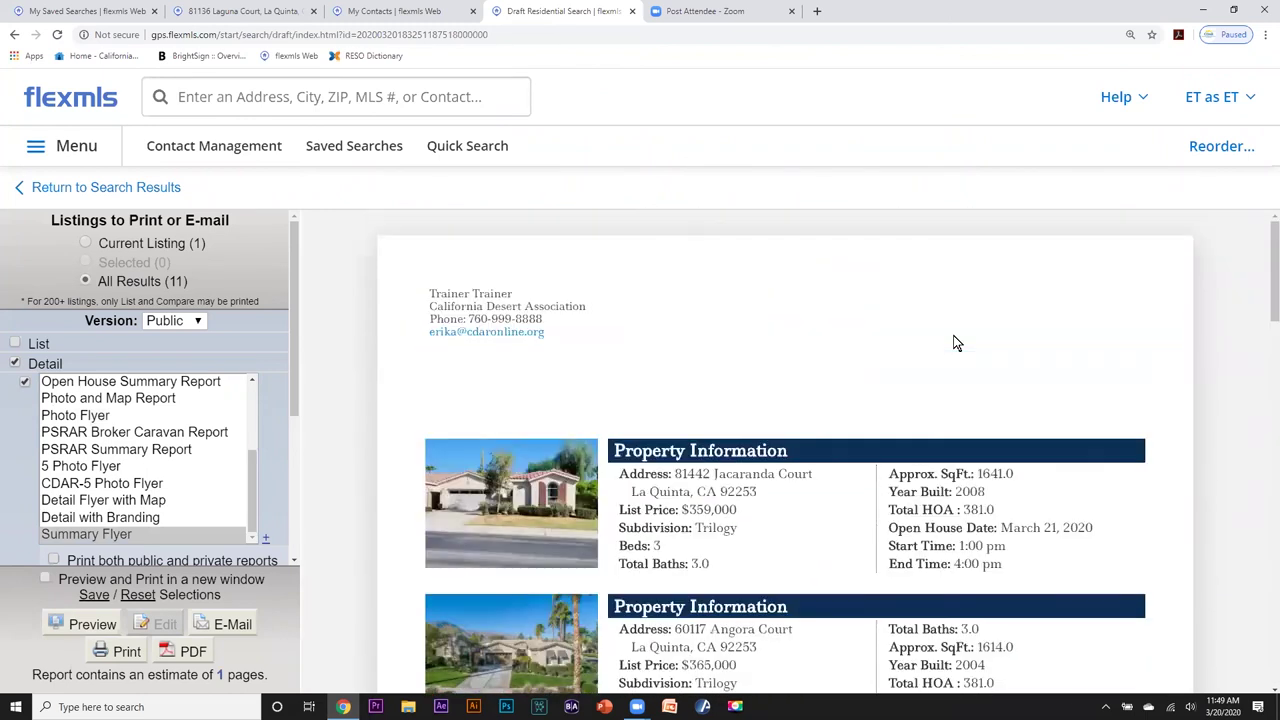
scroll(953, 335, "down", 3)
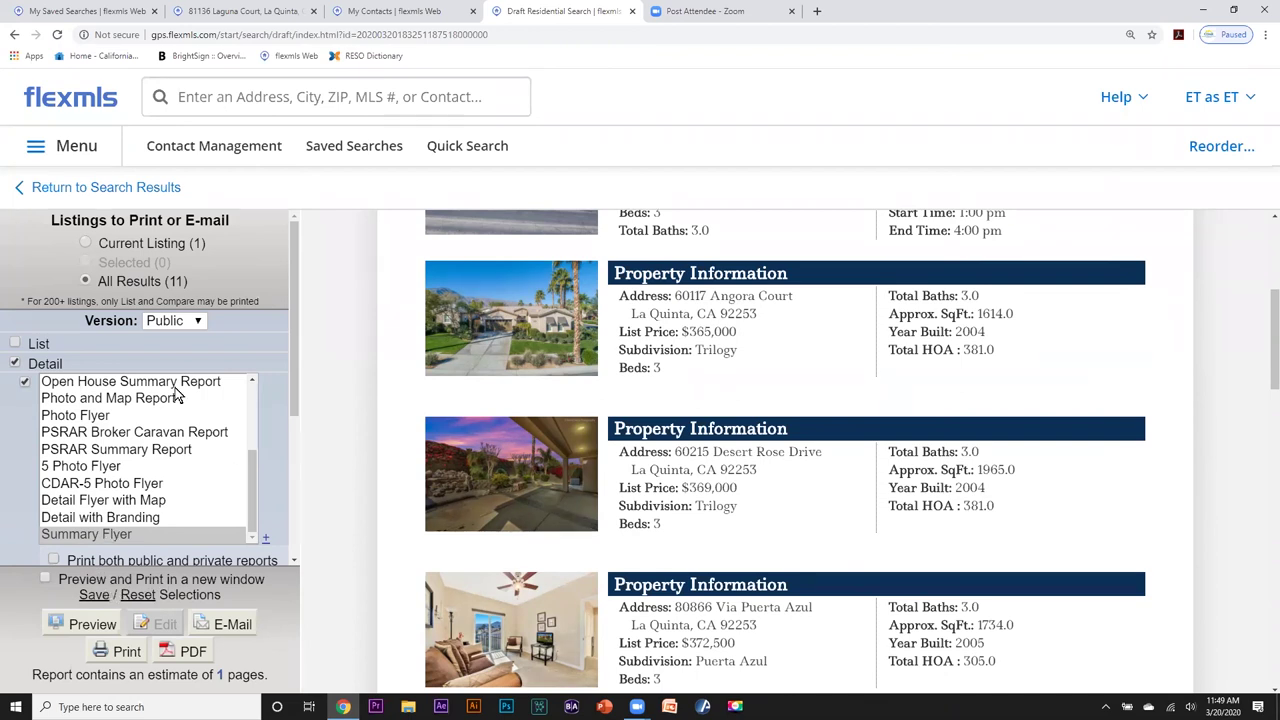
scroll(296, 401, "down", 1)
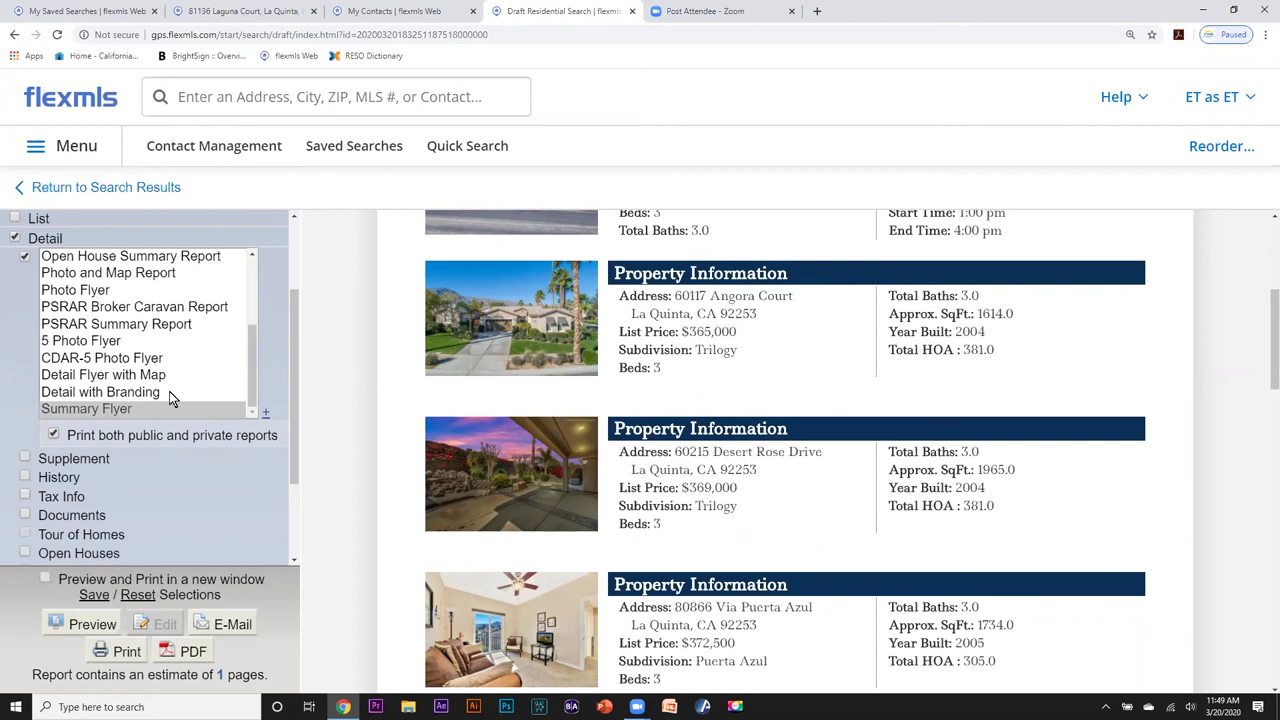
left_click(118, 652)
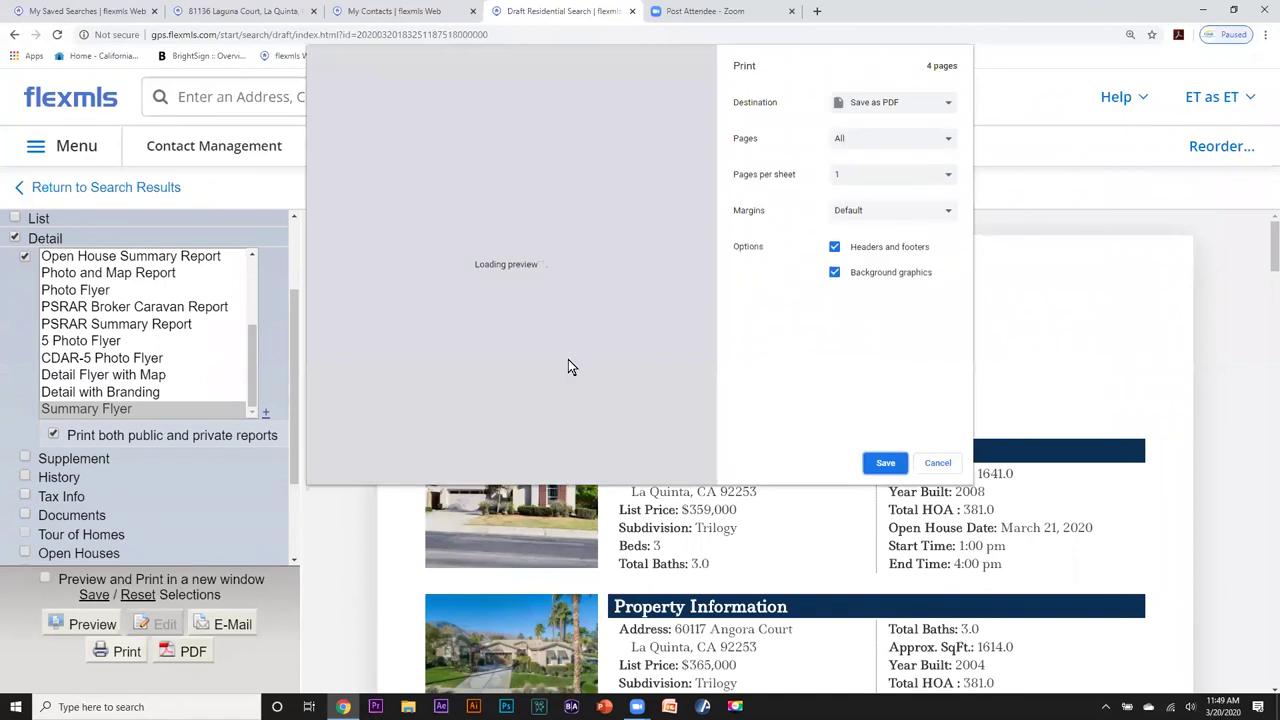
scroll(585, 273, "down", 10)
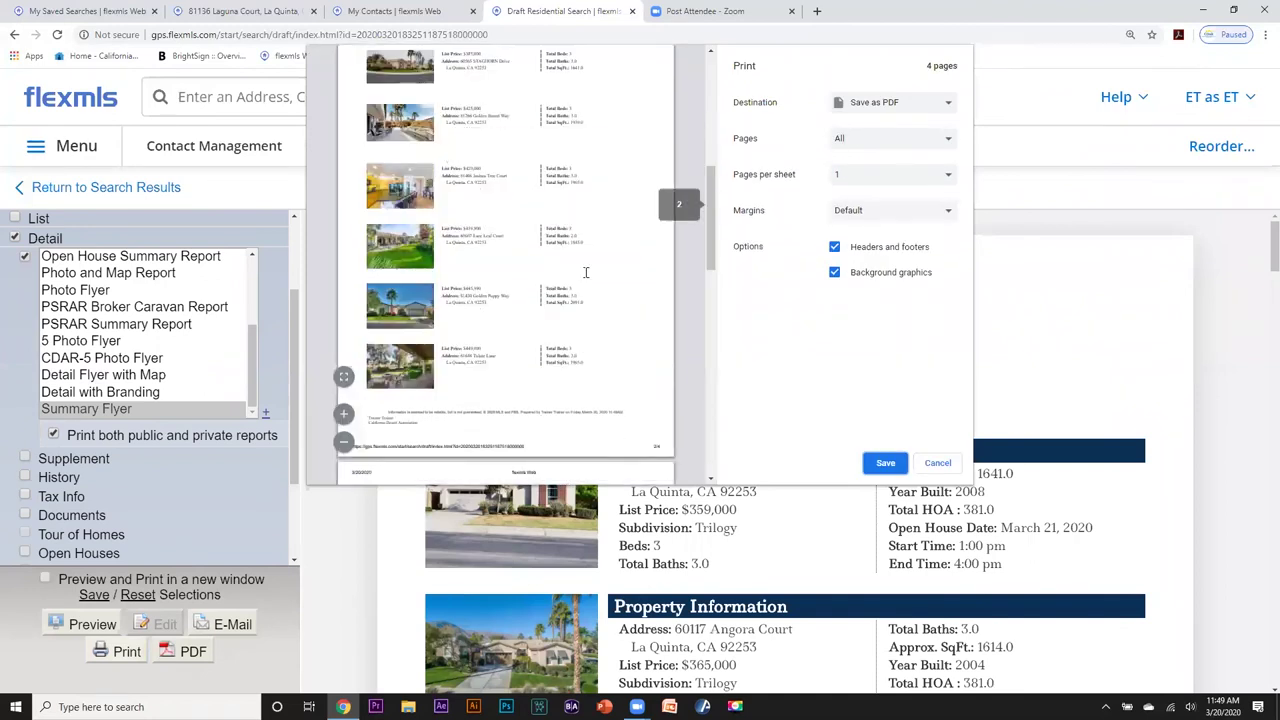
scroll(585, 273, "down", 7)
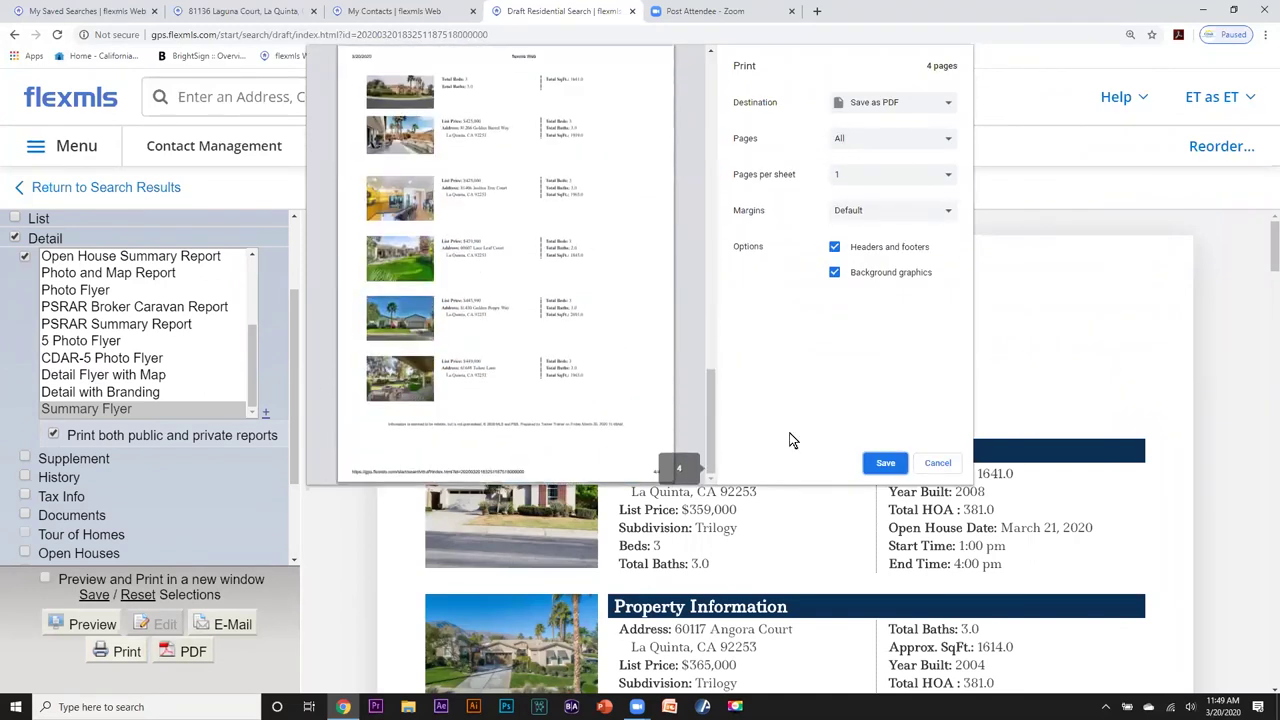
left_click(940, 465)
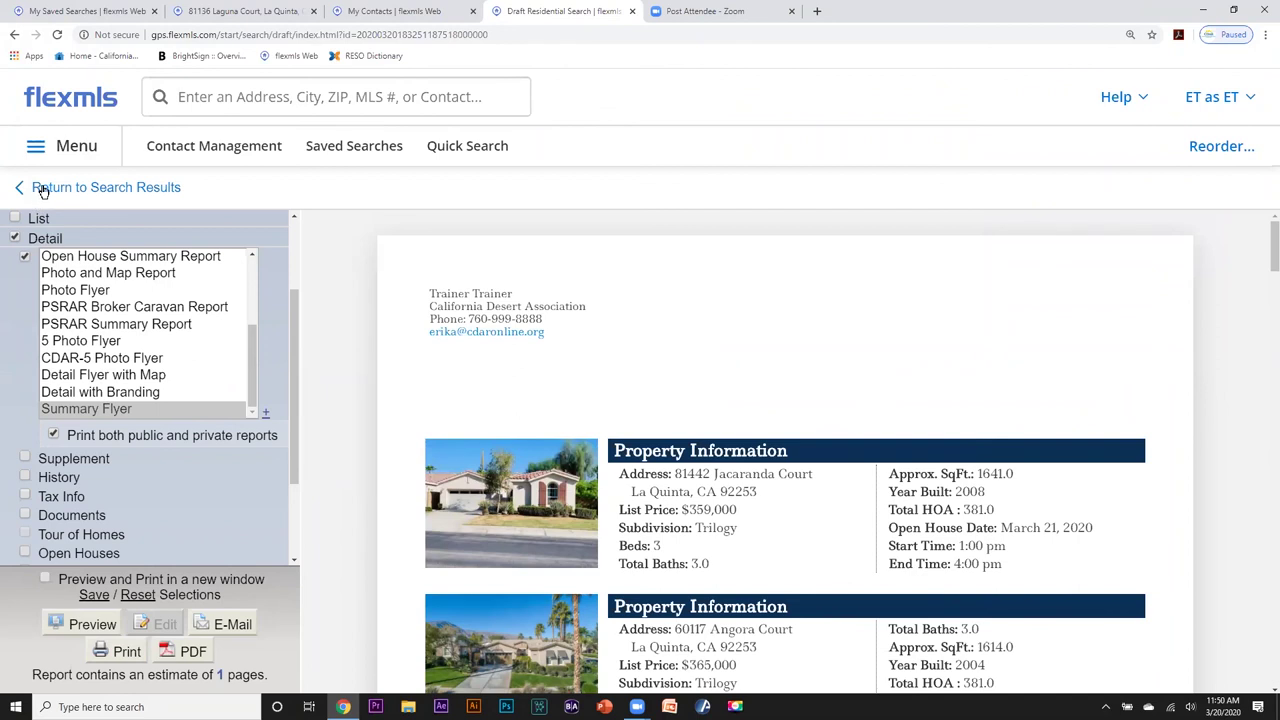
Add Closed to the Active status in the Draft Residential Search.
left_click(144, 187)
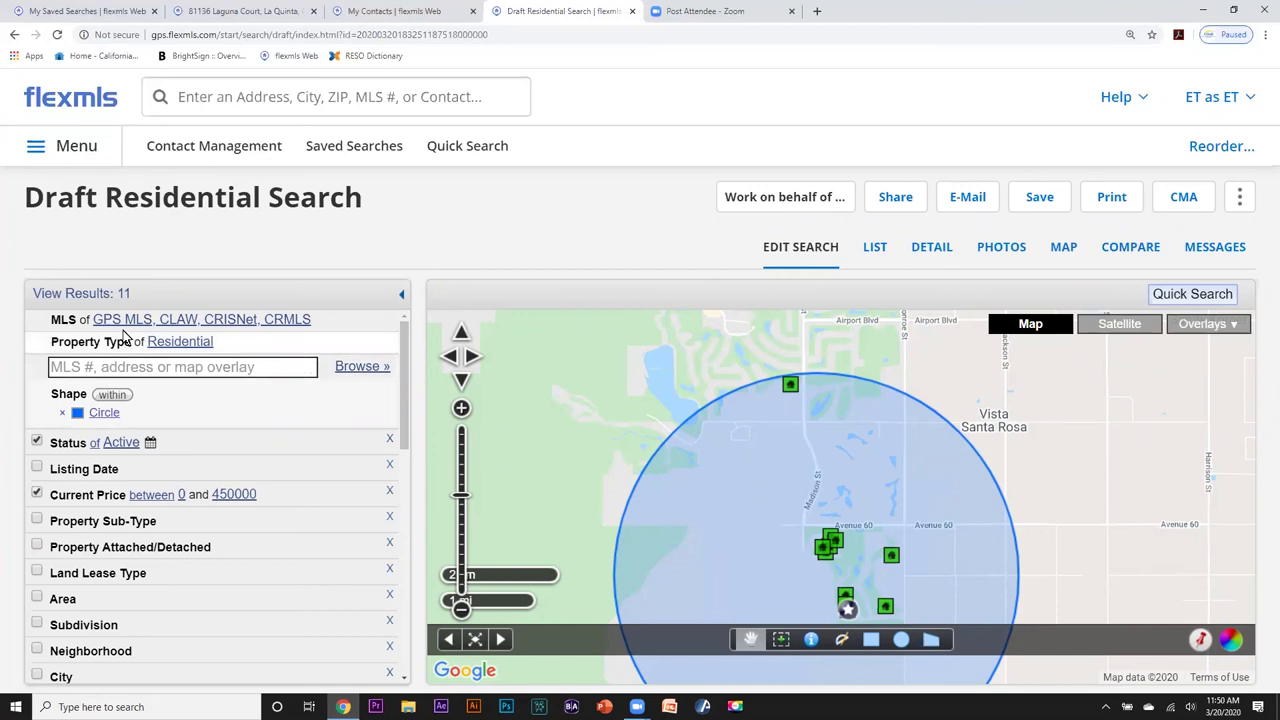
scroll(391, 372, "down", 1)
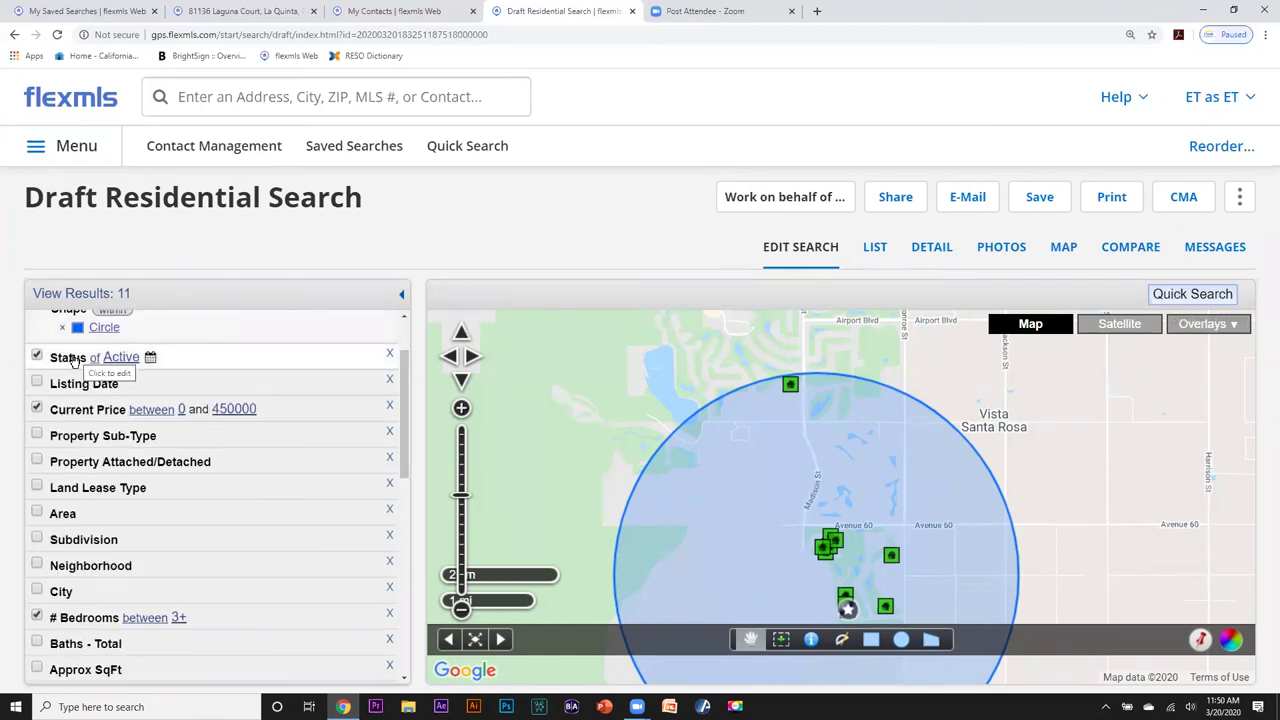
left_click(72, 358)
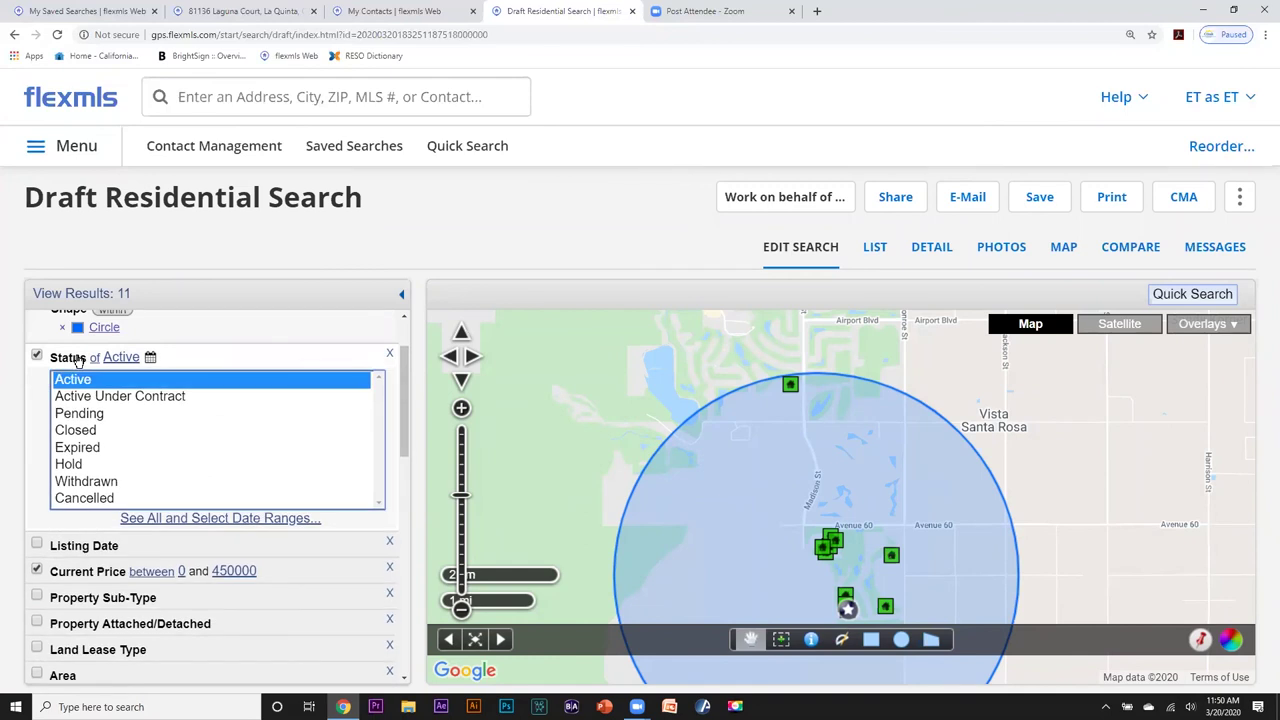
left_click(84, 430, "ctrl")
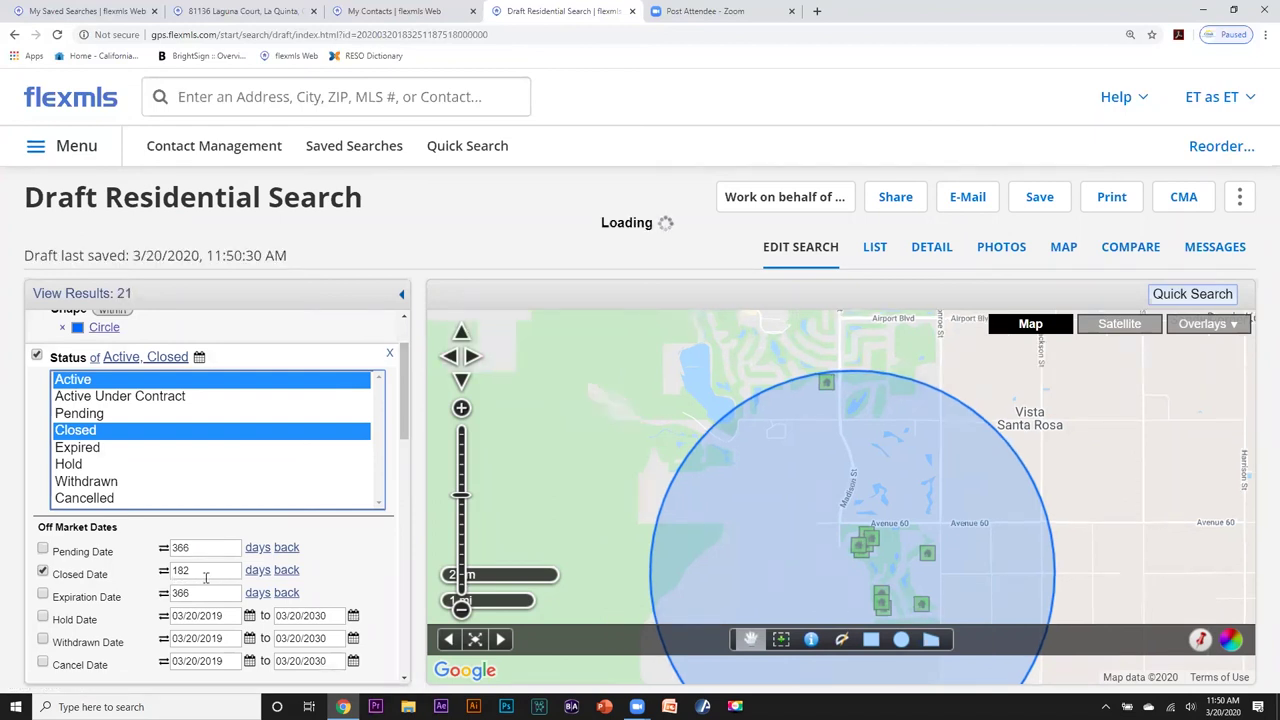
Limit Closed Date to the last 6 months and refresh the results count.
left_click(258, 570)
left_click_drag(230, 570, 157, 574)
type("6")
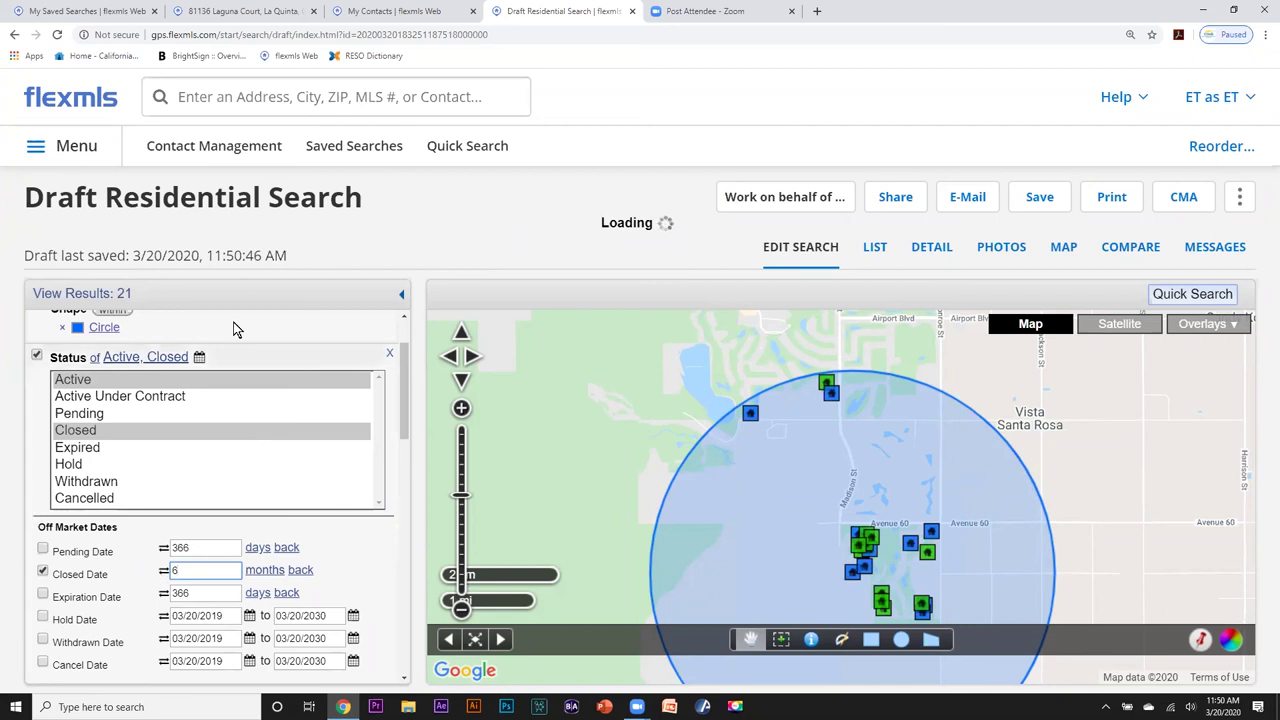
left_click(119, 294)
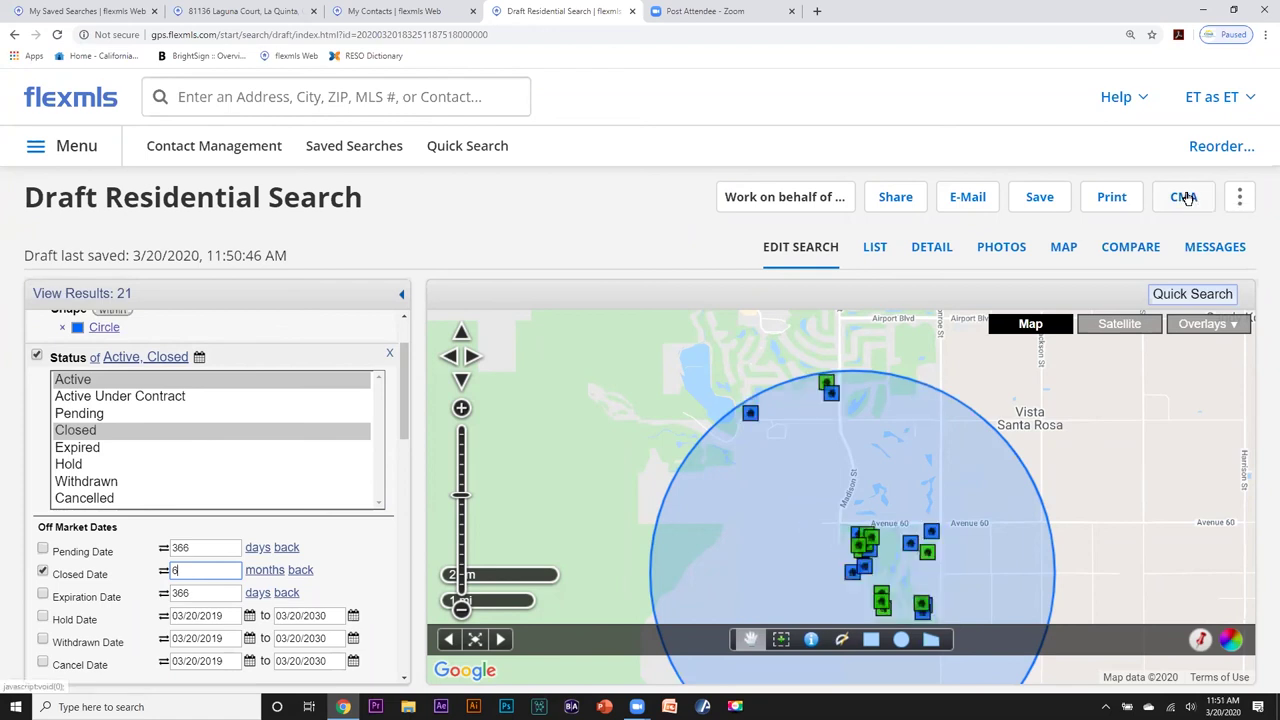
Generate a One-Line CMA for the 11 Active and 10 Closed listings.
left_click(1187, 199)
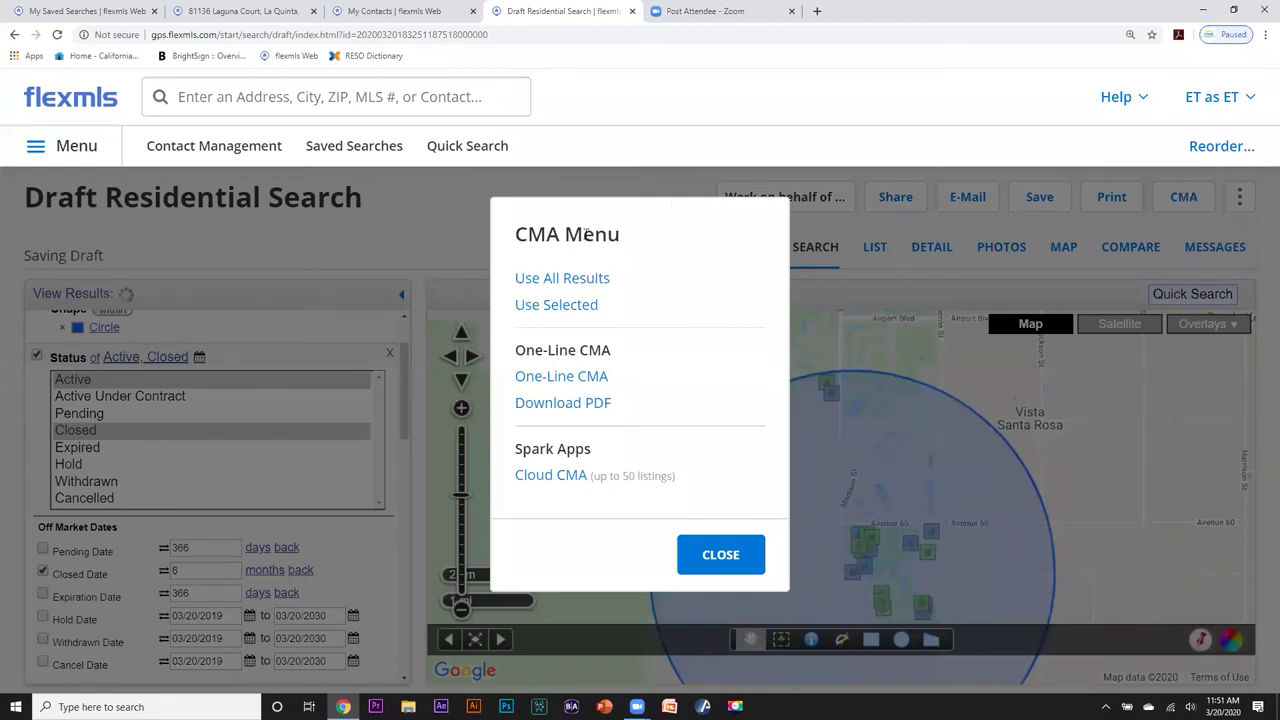
left_click(535, 377)
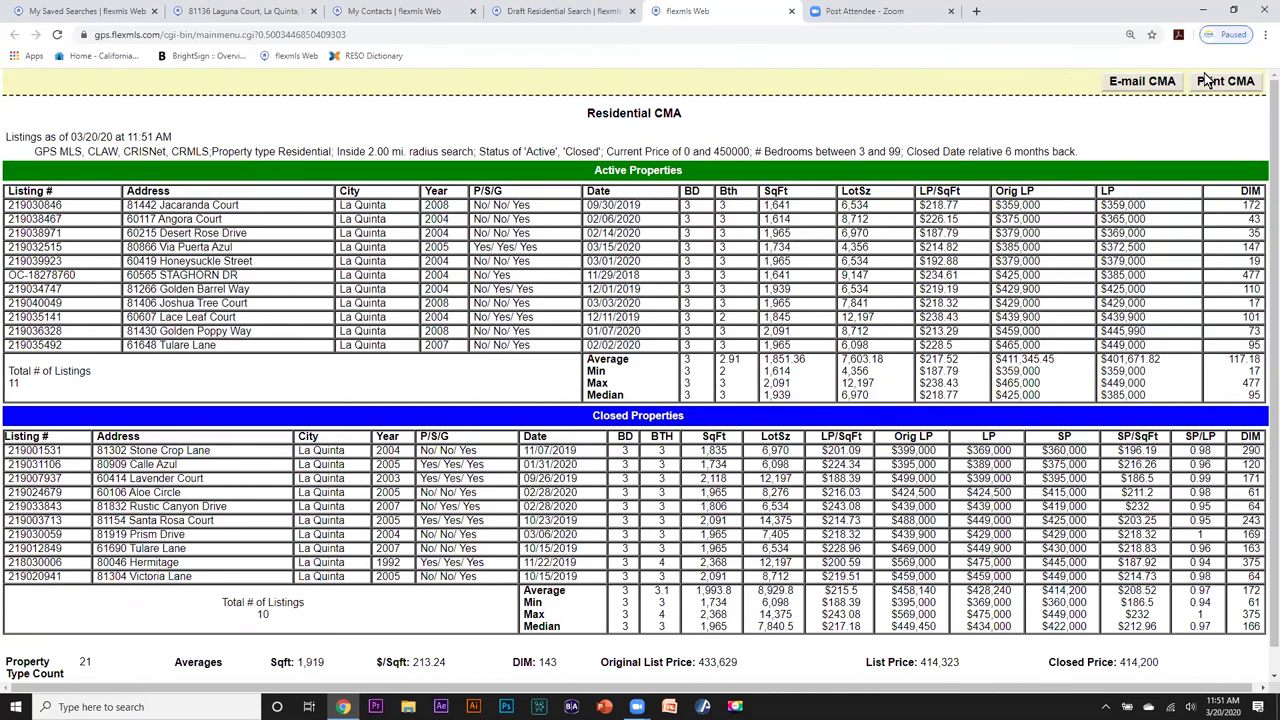
Go from Saved Searches to the dashboard and start a new Residential Quick Search.
left_click(466, 20)
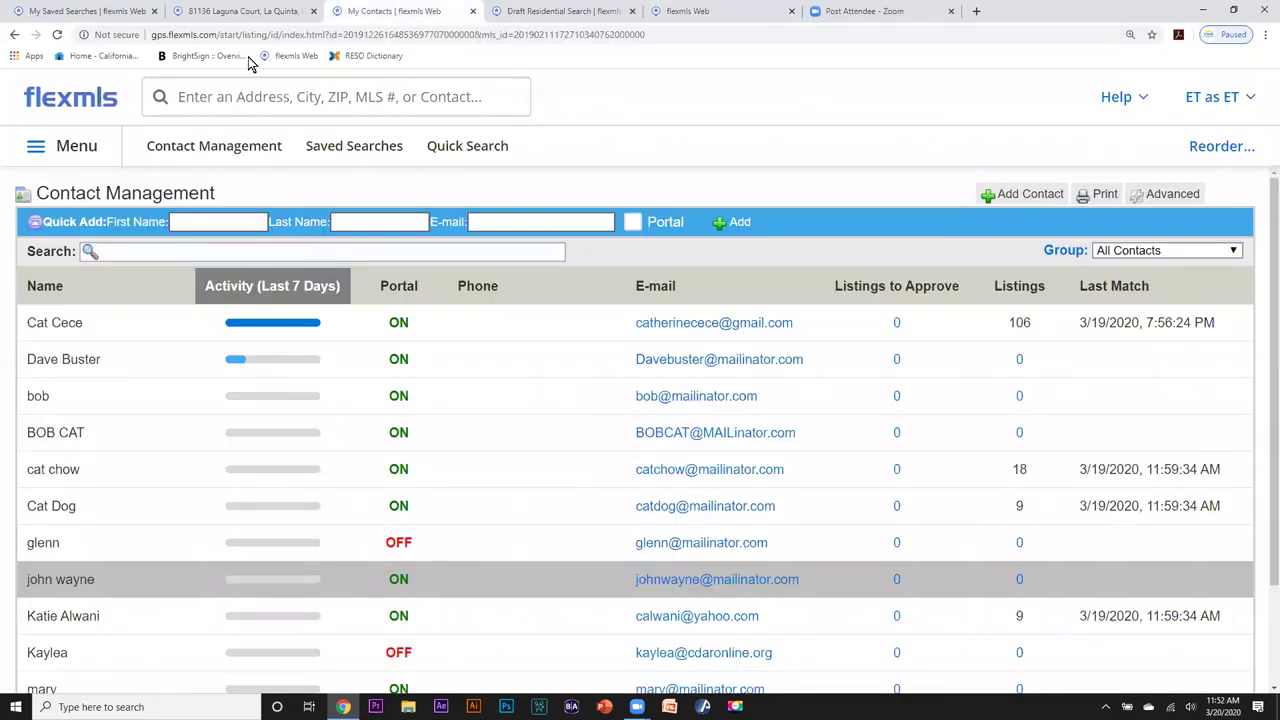
left_click(203, 14)
left_click(140, 16)
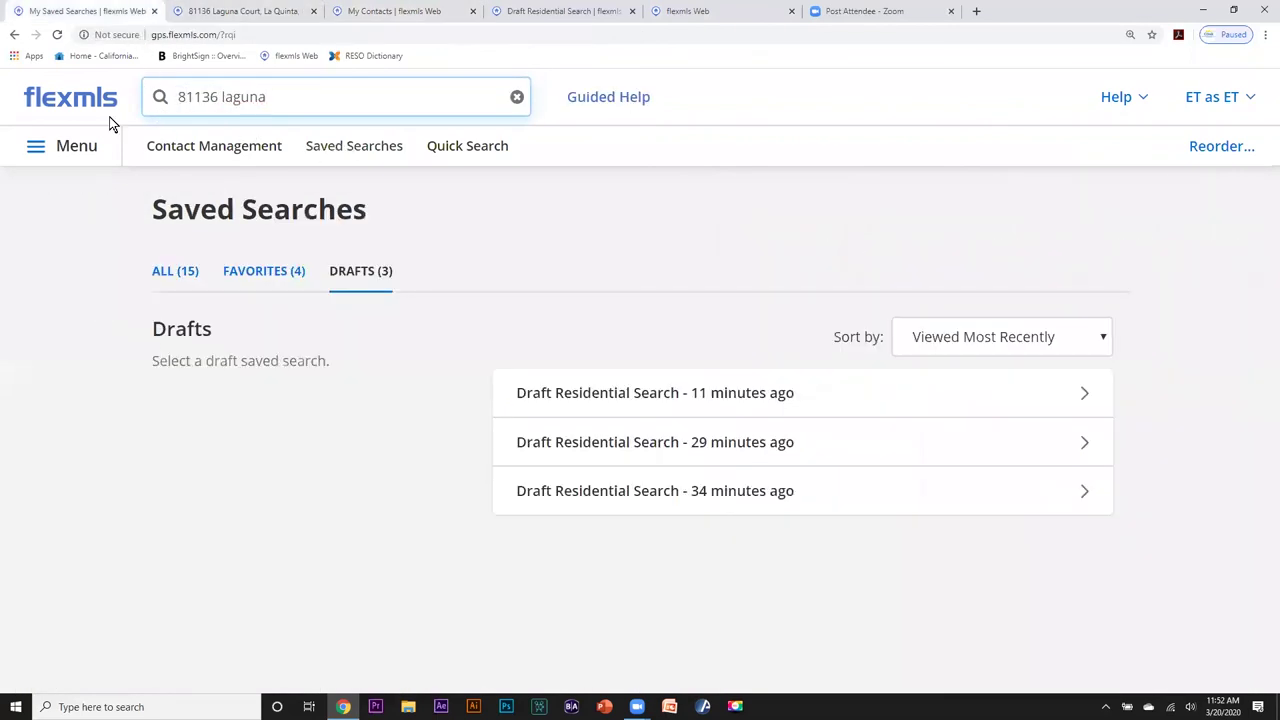
left_click(77, 100)
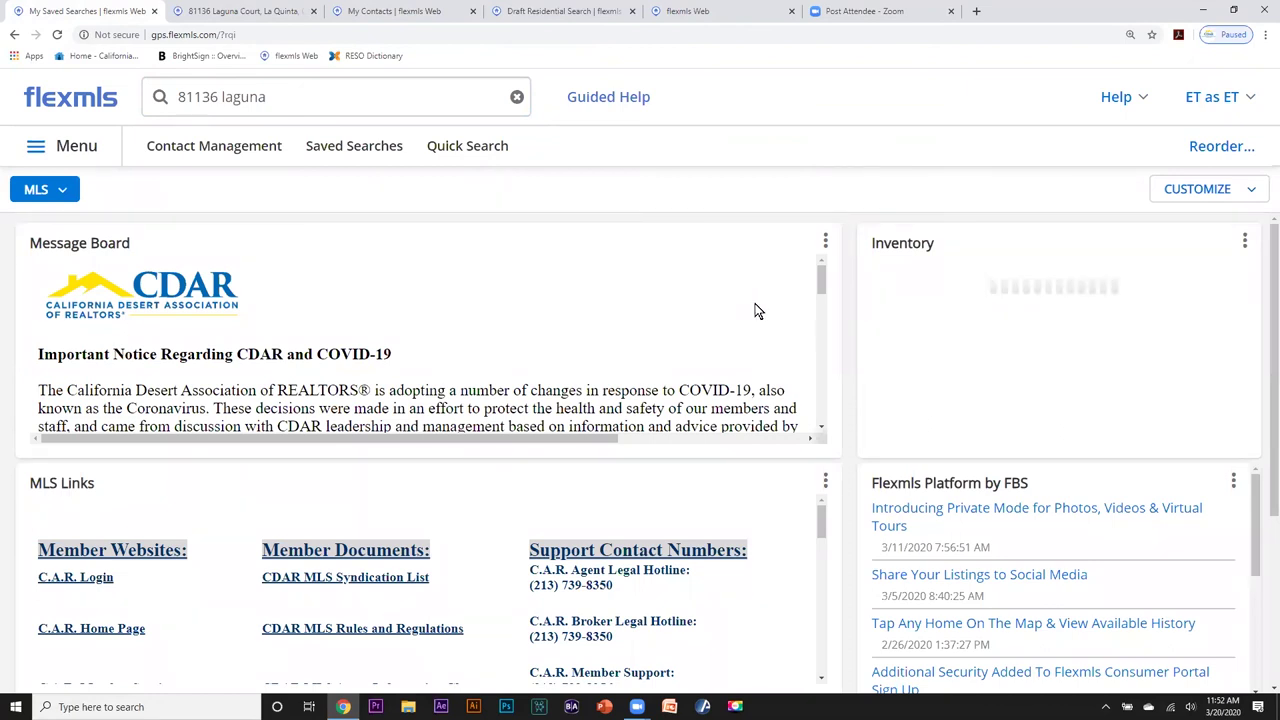
left_click_drag(820, 280, 820, 312)
left_click_drag(821, 511, 840, 607)
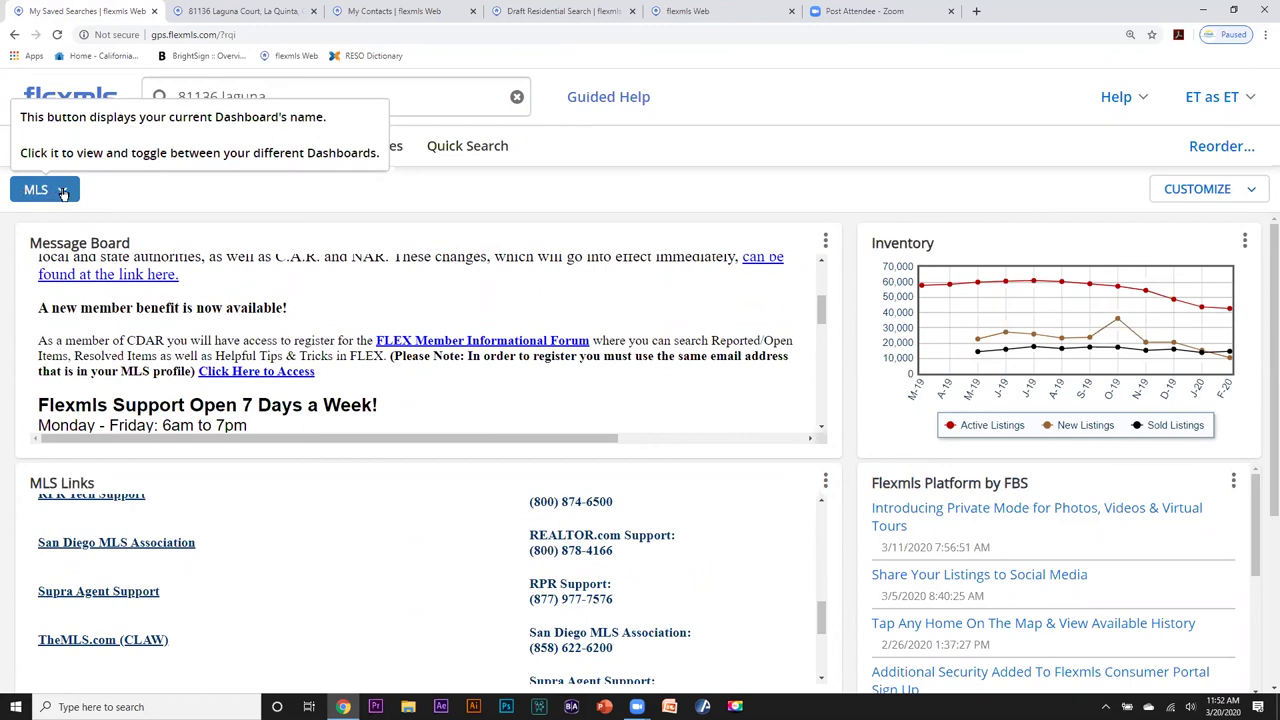
left_click(62, 193)
left_click(62, 193)
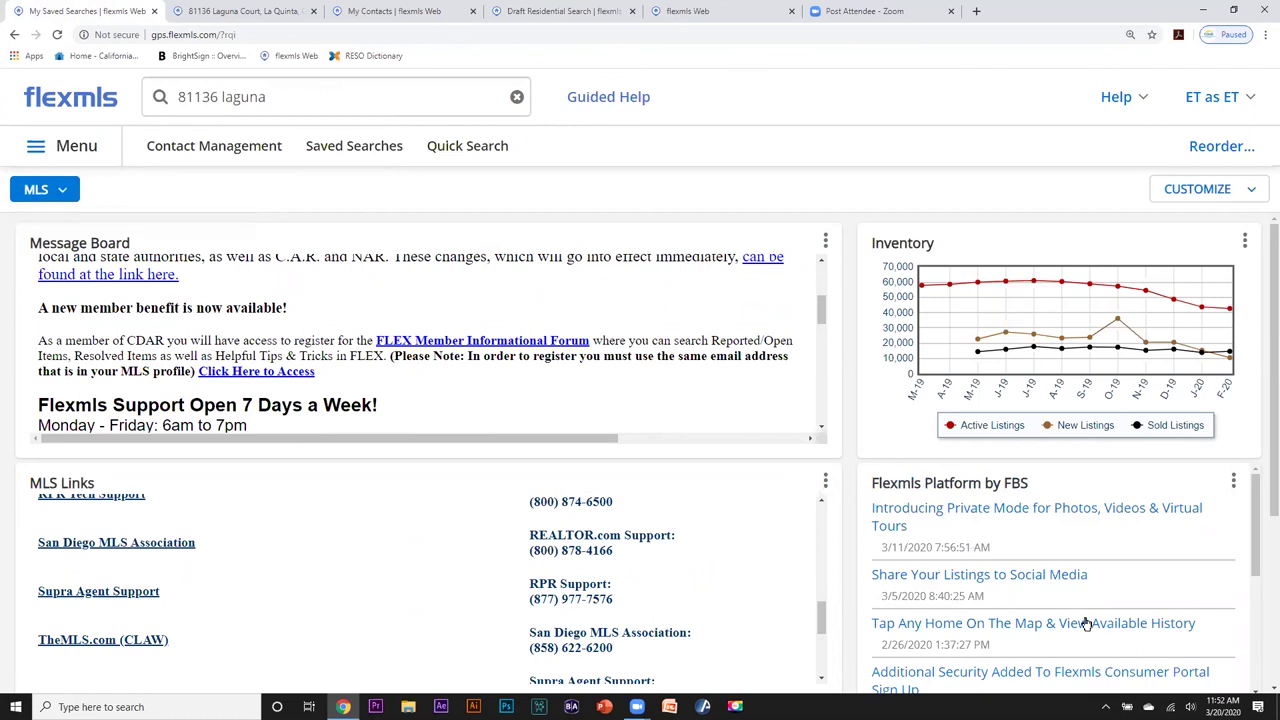
left_click_drag(1258, 518, 1258, 506)
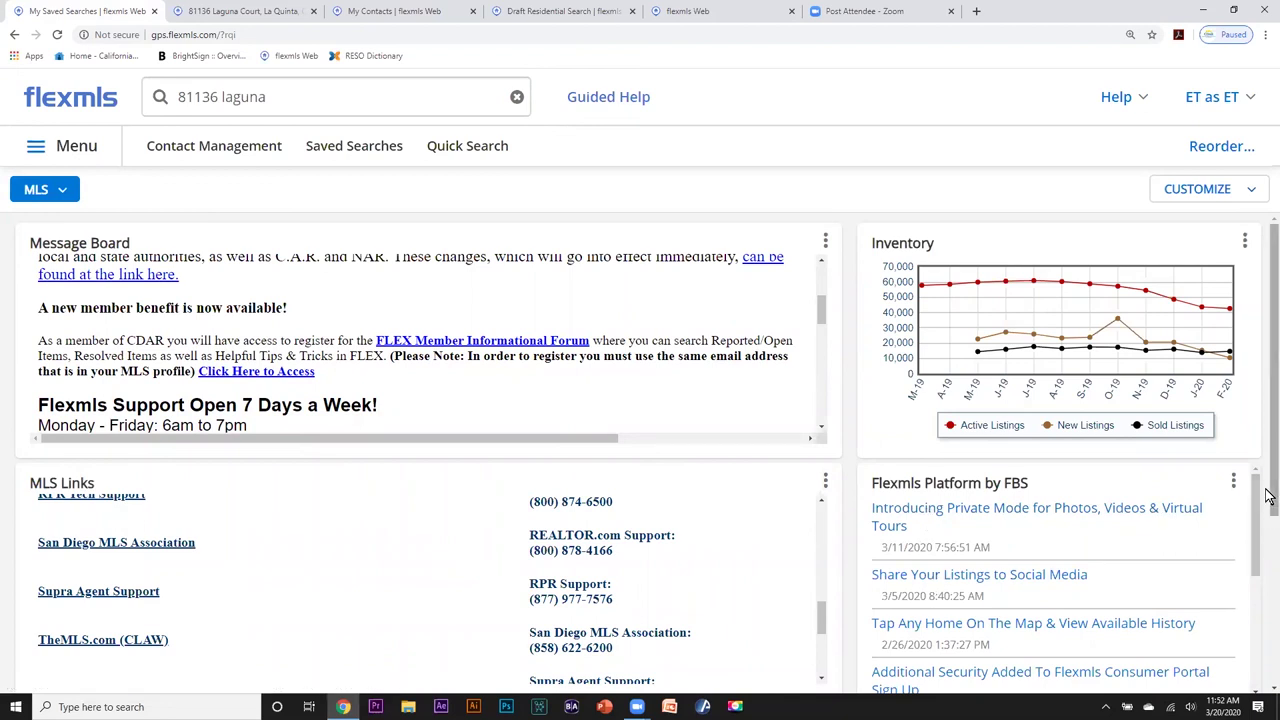
left_click(443, 146)
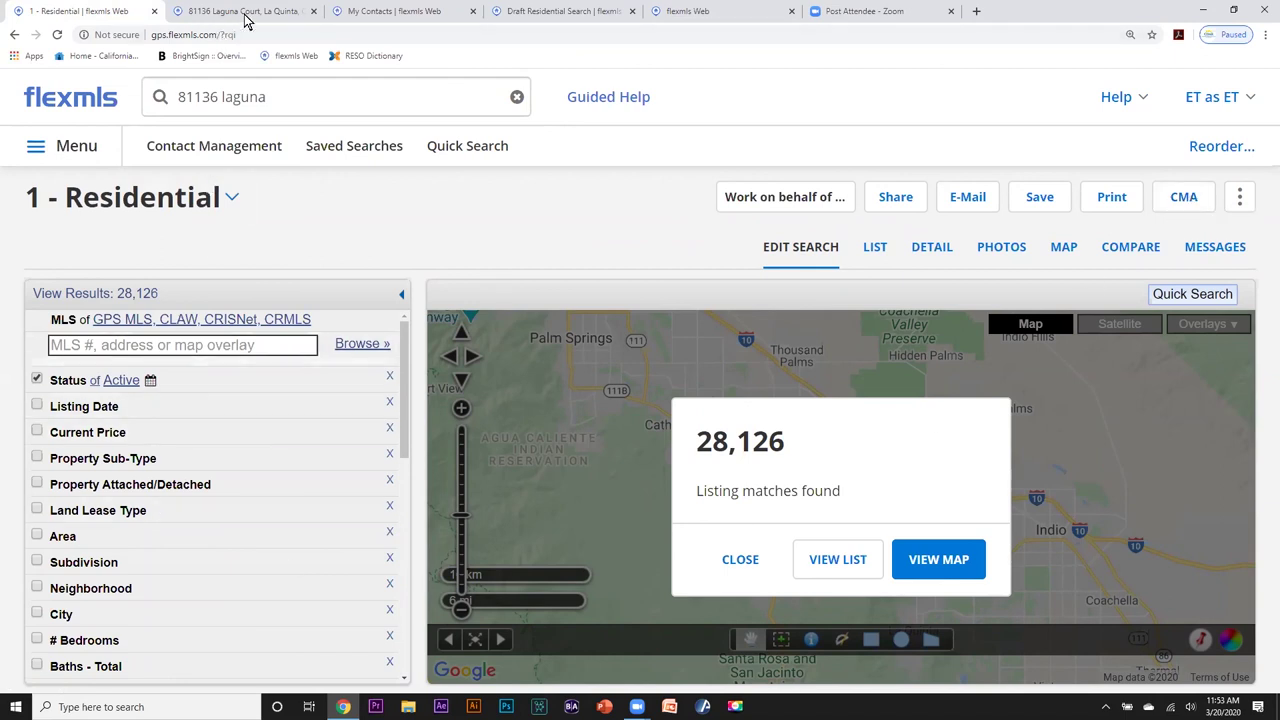
Return to the Draft Residential Search and show its 21 results with photos.
left_click(365, 14)
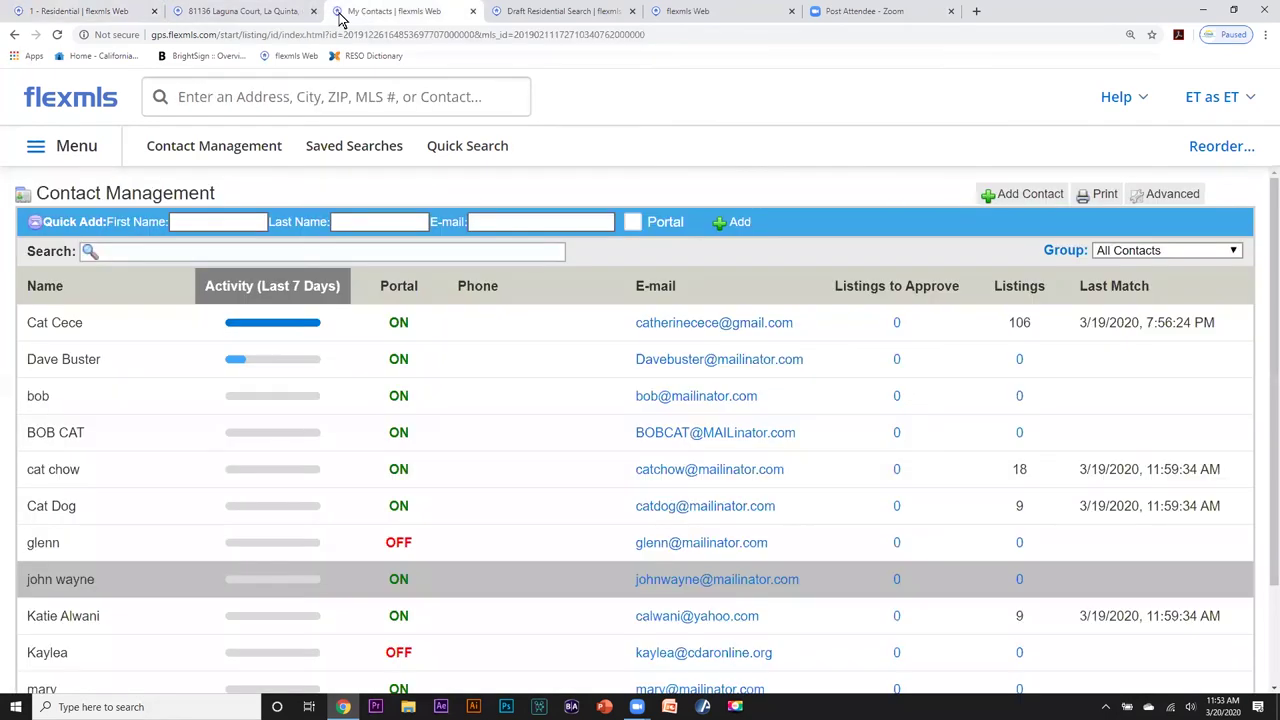
left_click(80, 12)
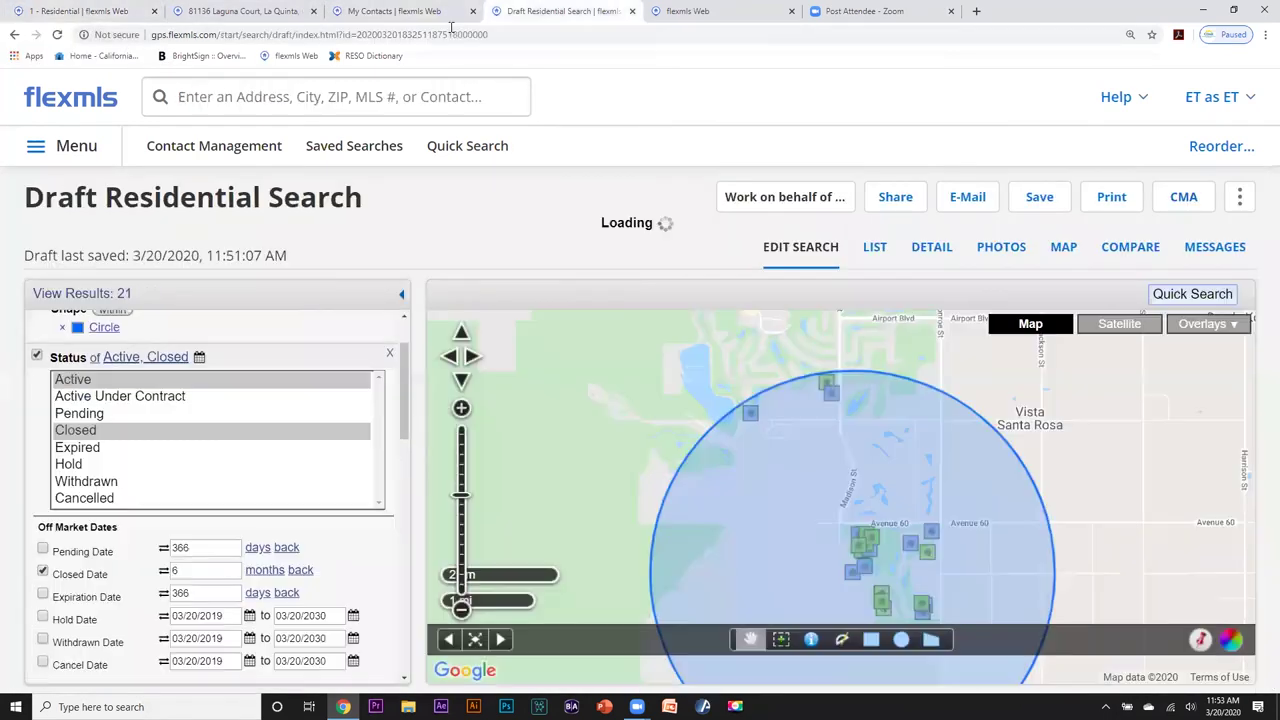
left_click(555, 11)
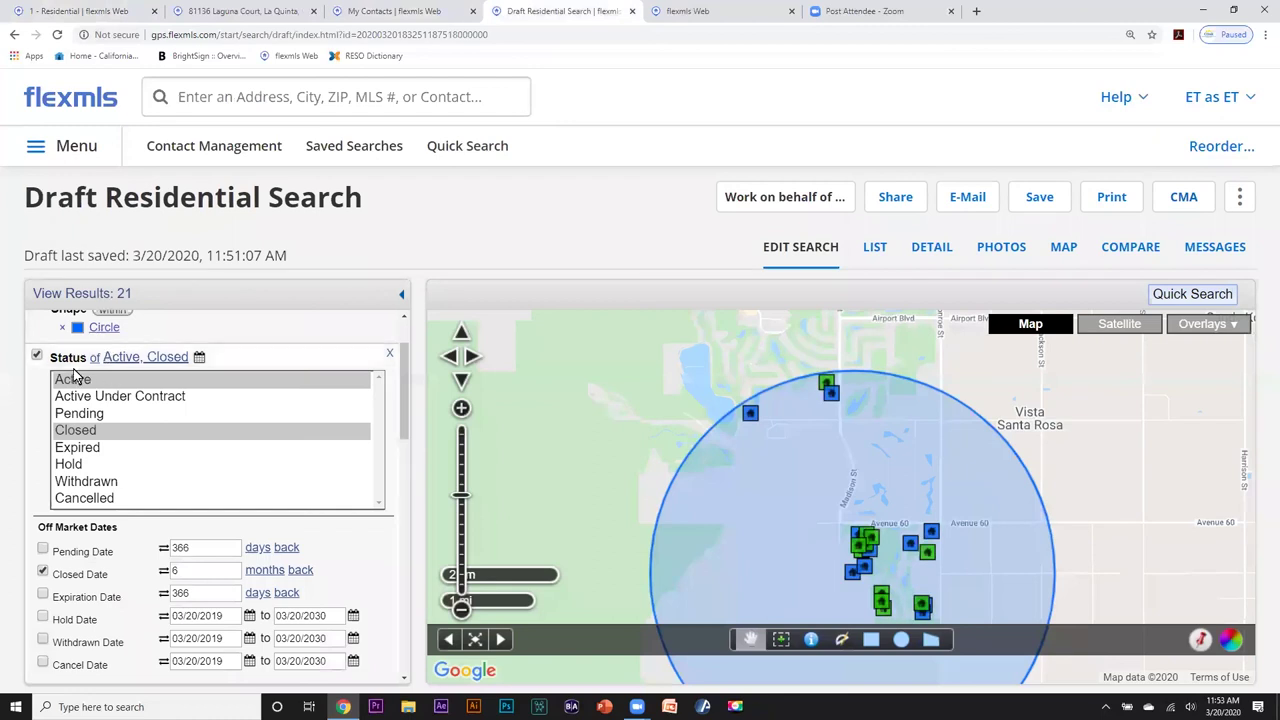
left_click(874, 250)
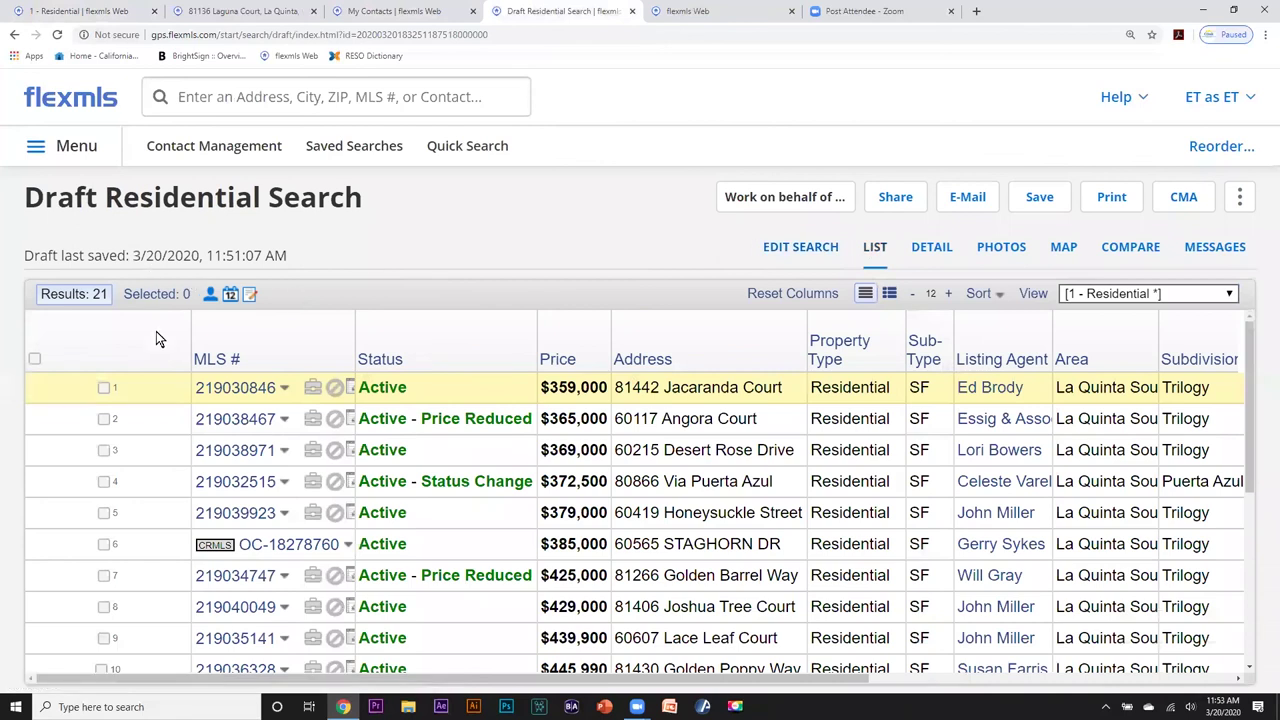
left_click(985, 248)
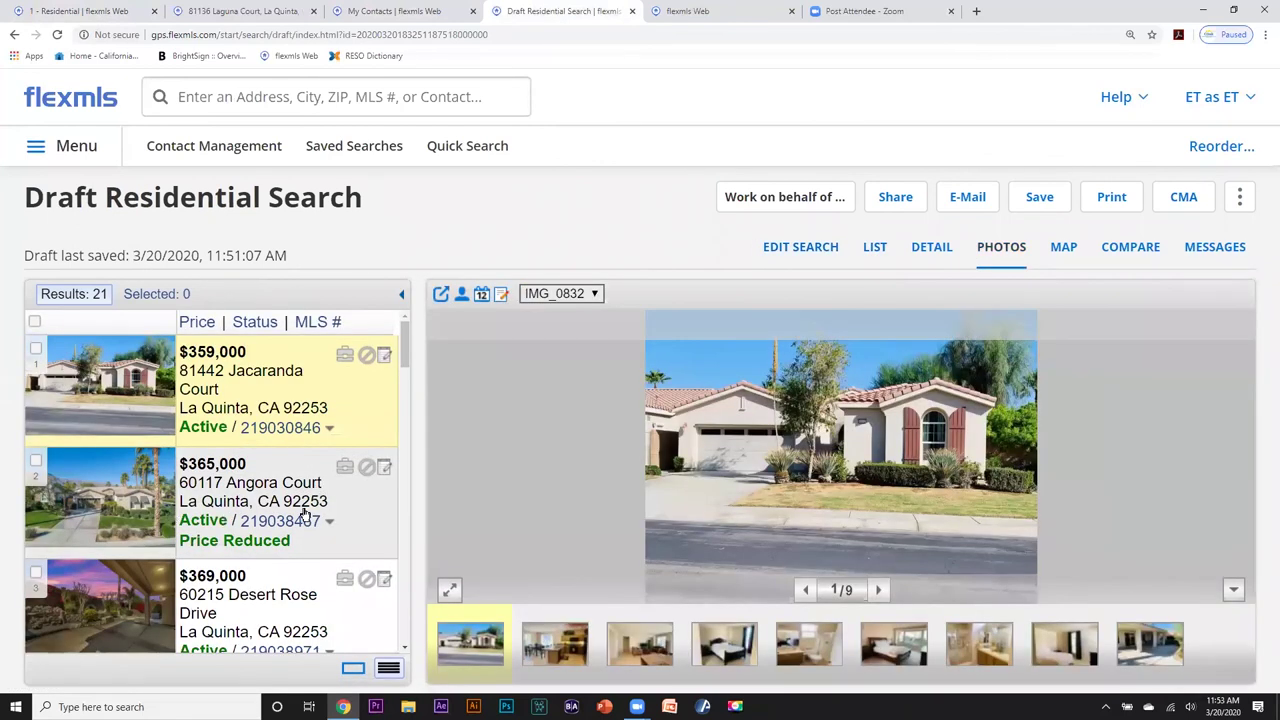
scroll(308, 510, "down", 3)
scroll(305, 515, "down", 5)
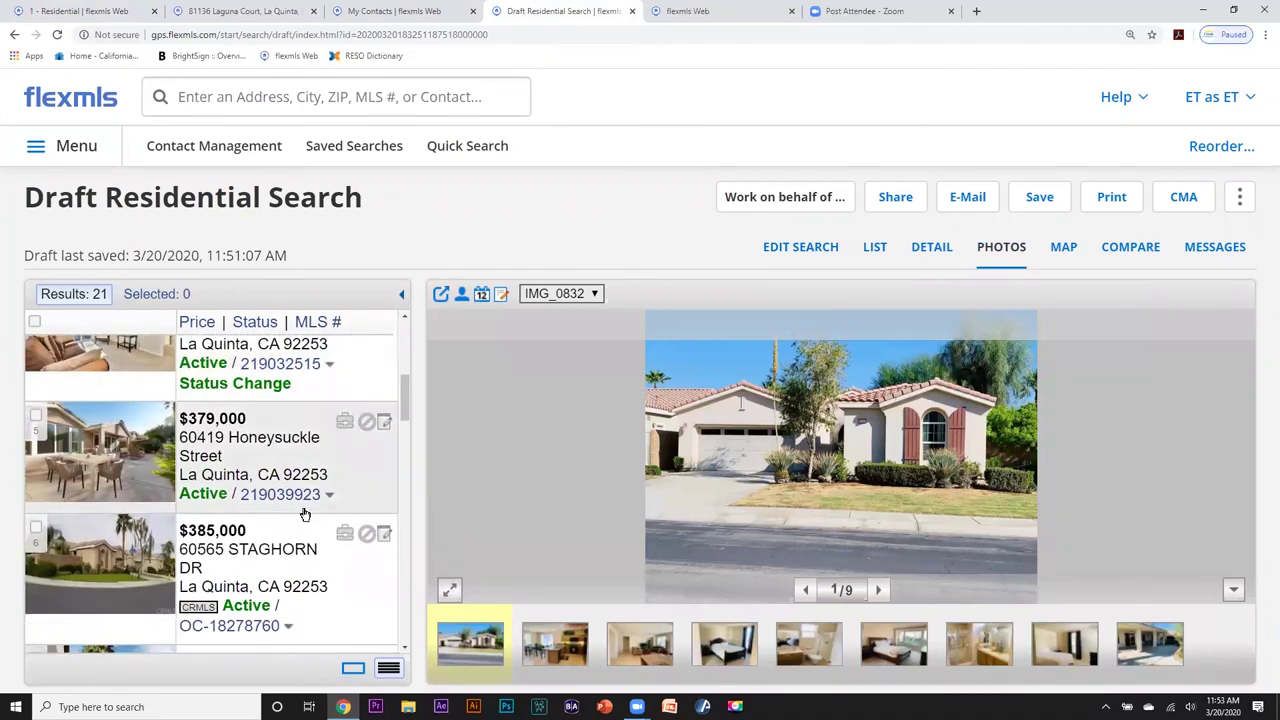
scroll(305, 515, "down", 5)
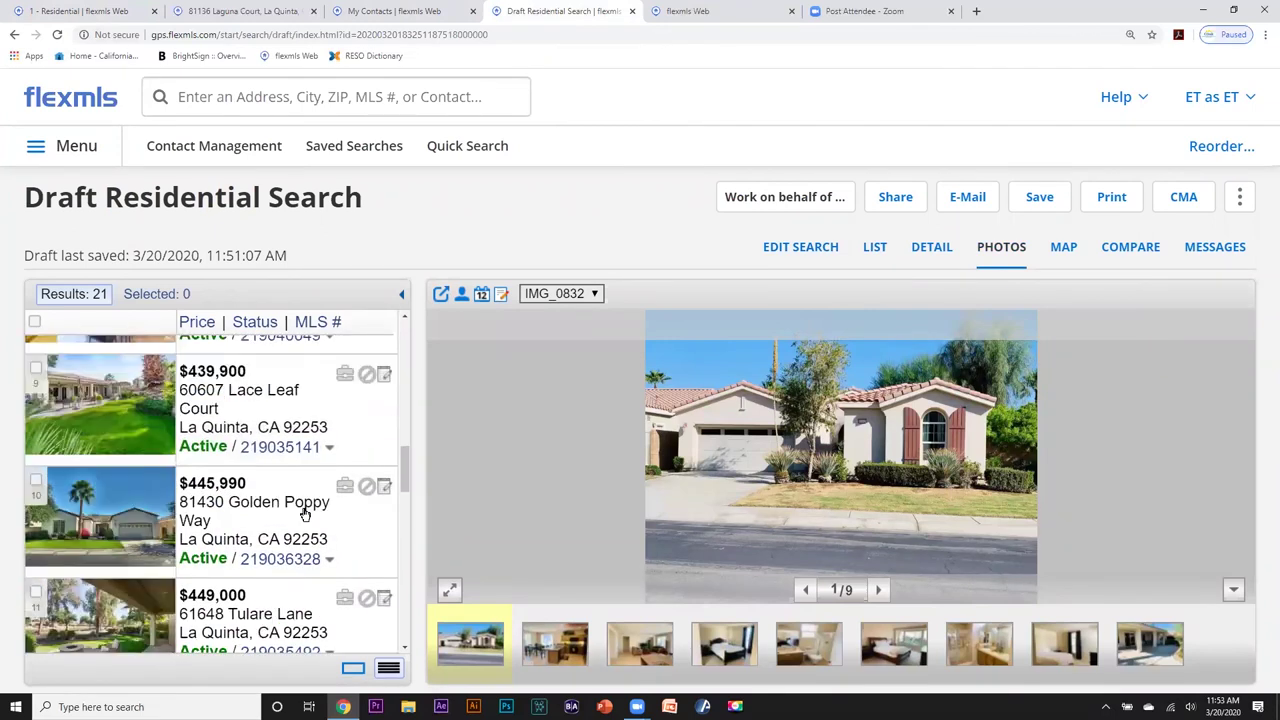
scroll(305, 513, "down", 3)
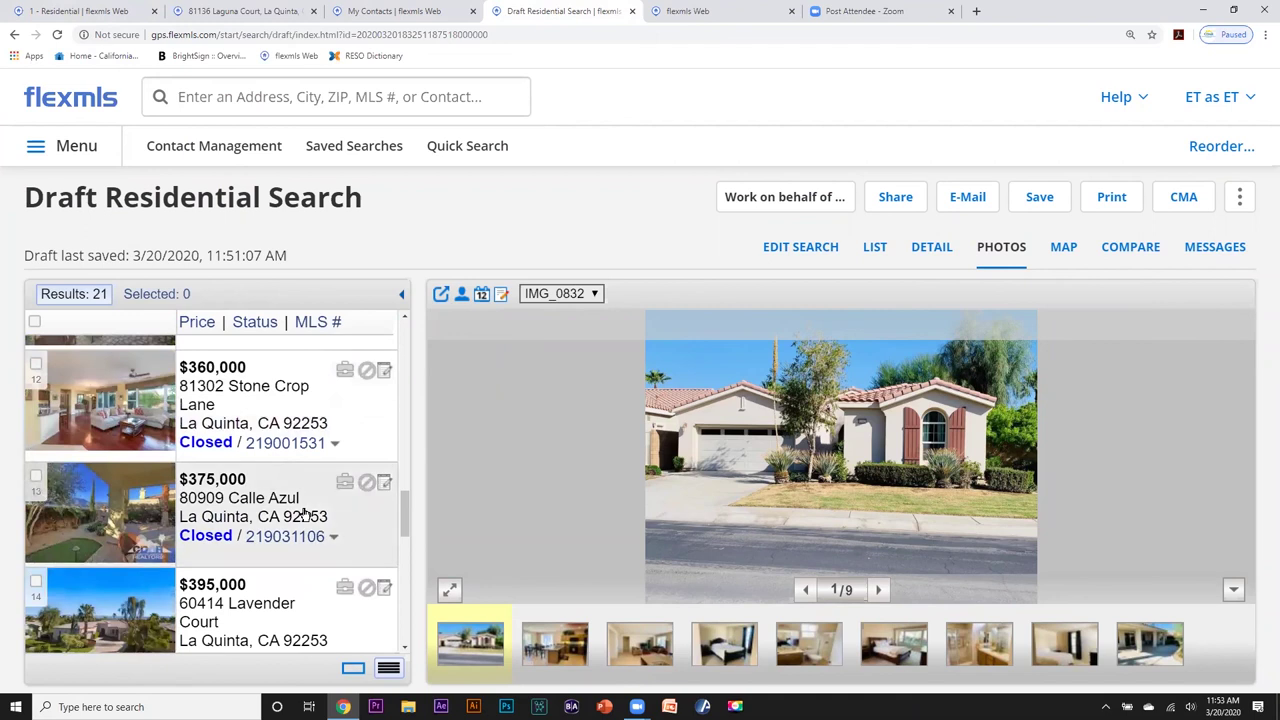
scroll(305, 513, "up", 1)
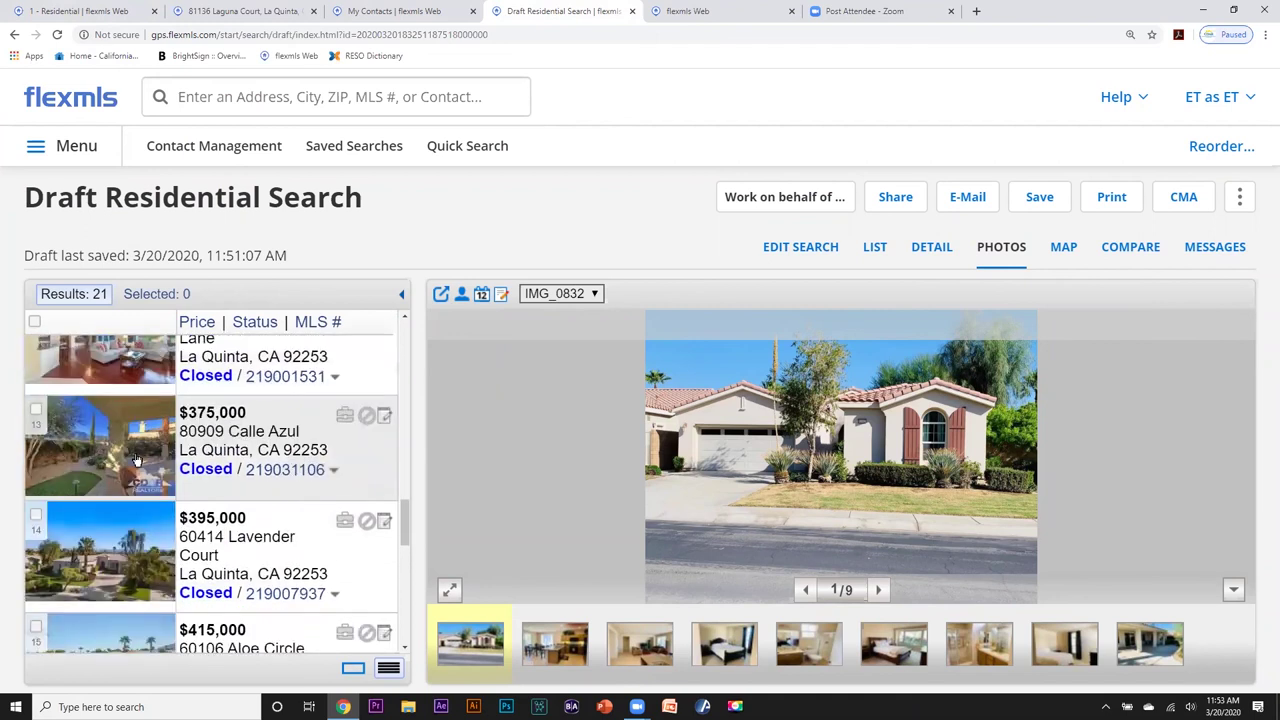
left_click(182, 482)
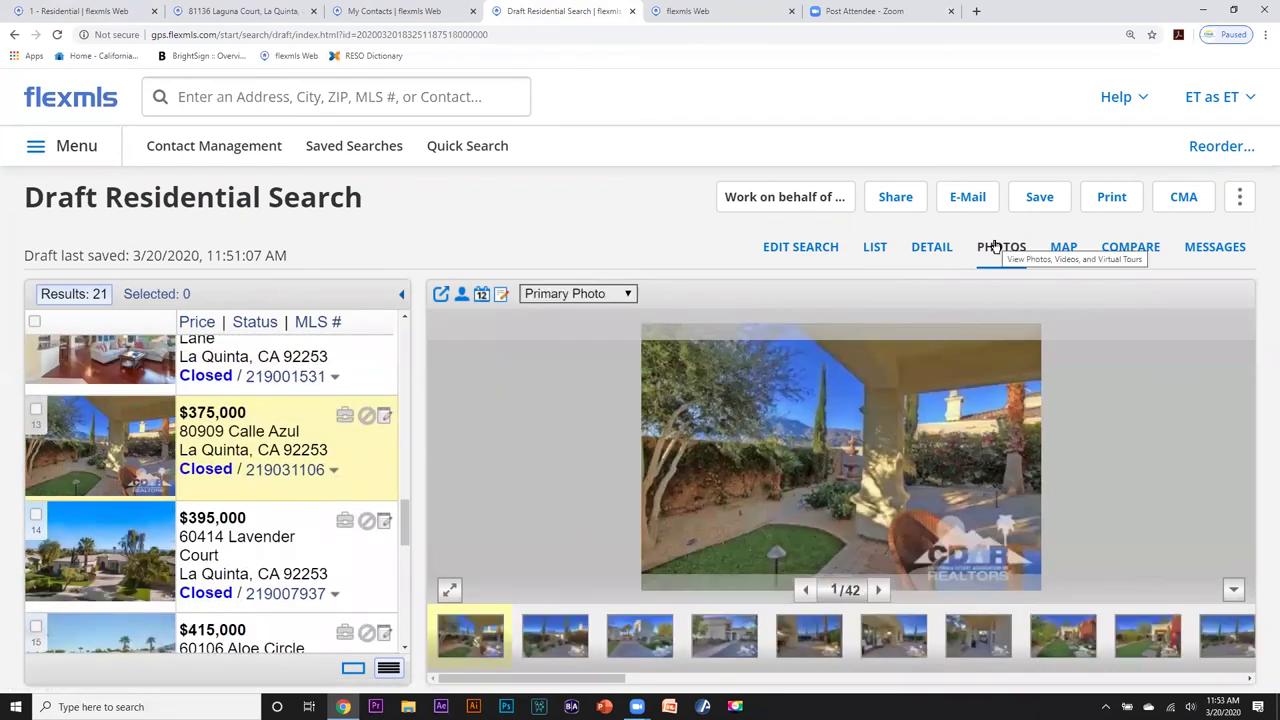
scroll(247, 513, "down", 2)
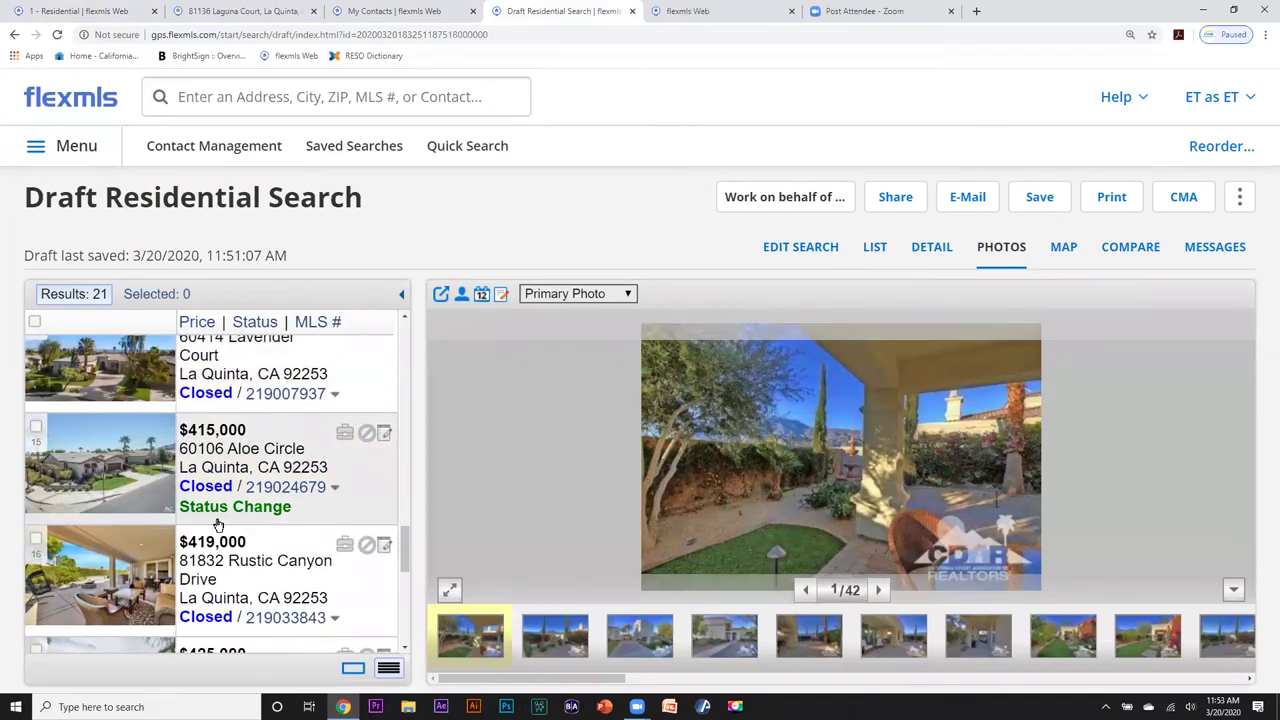
left_click(85, 568)
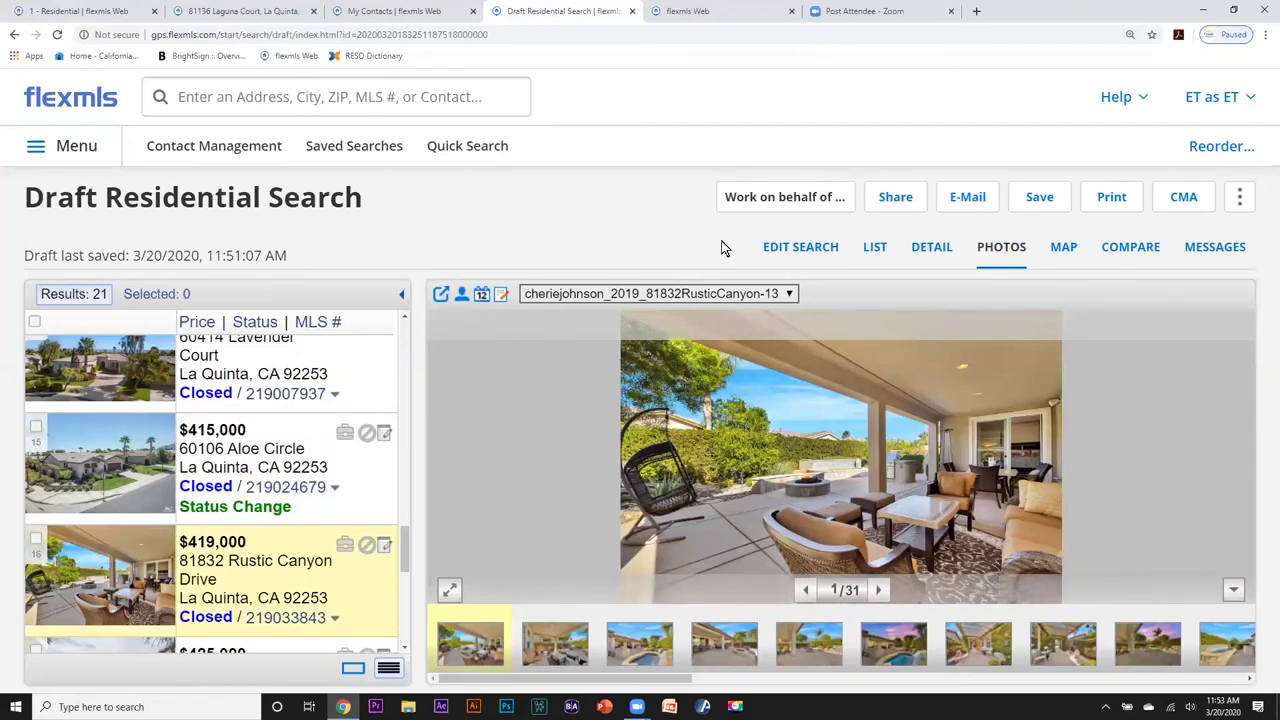
left_click(896, 198)
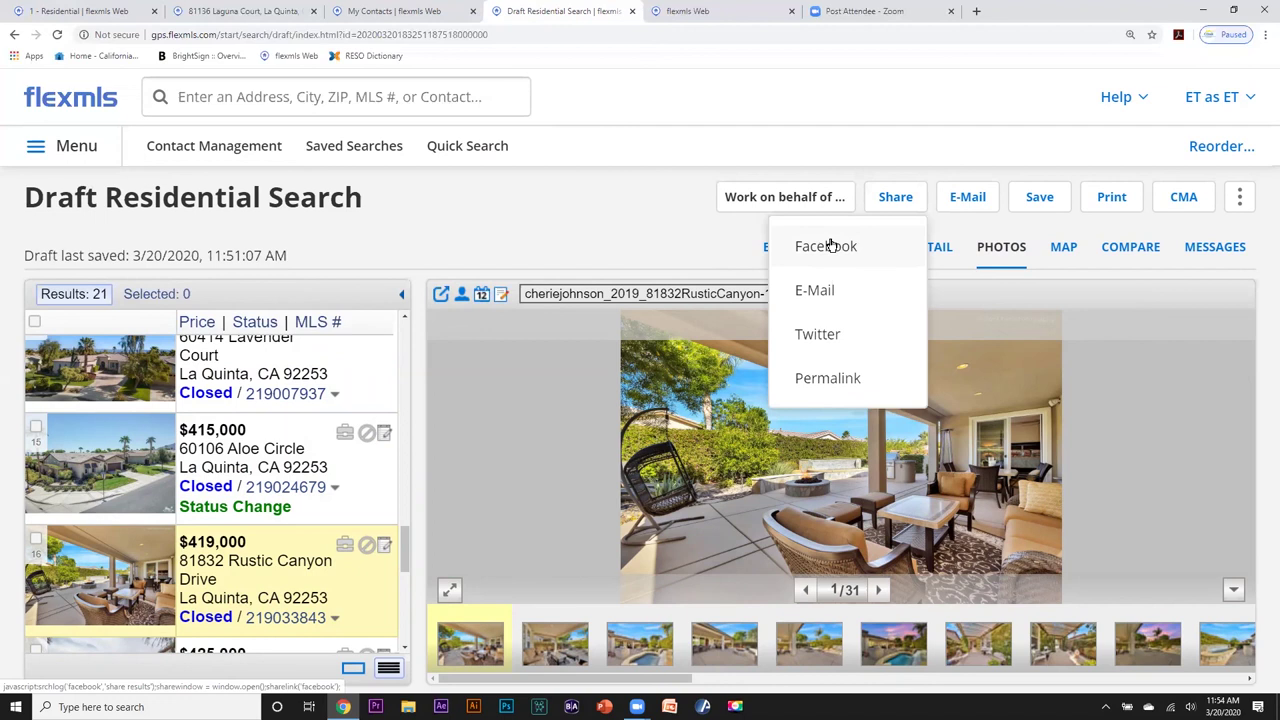
left_click(830, 245)
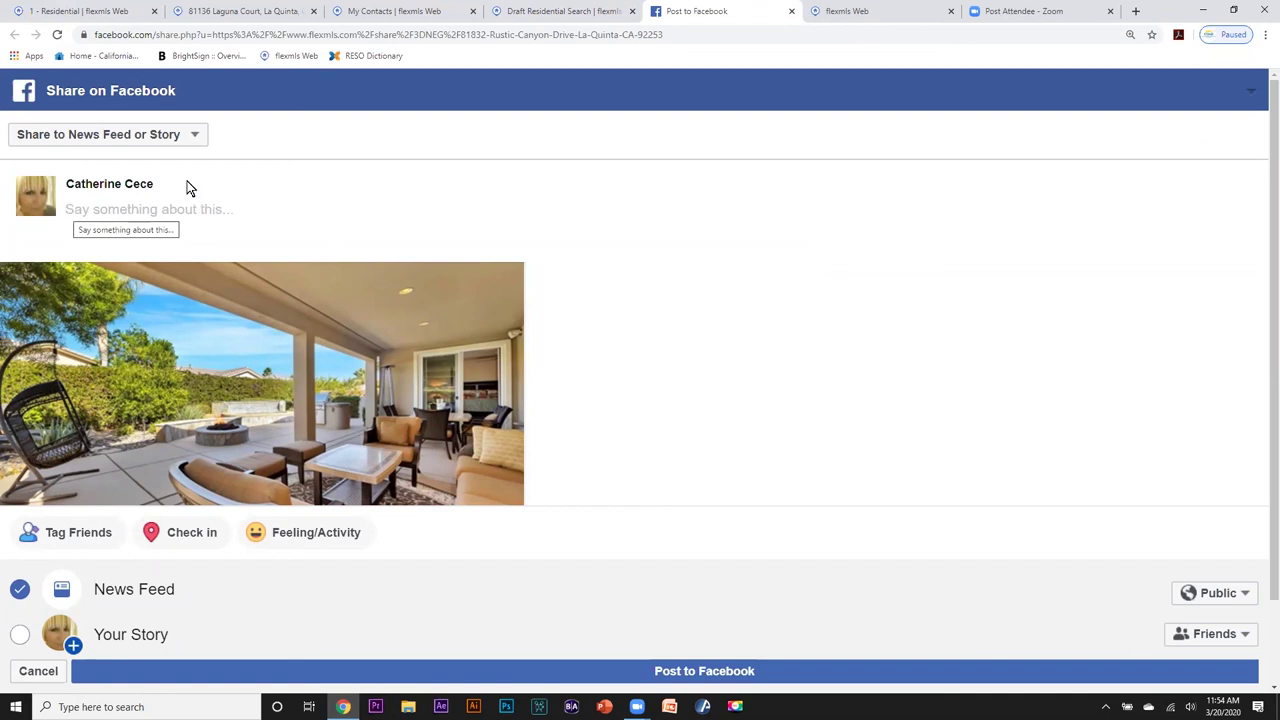
left_click(195, 136)
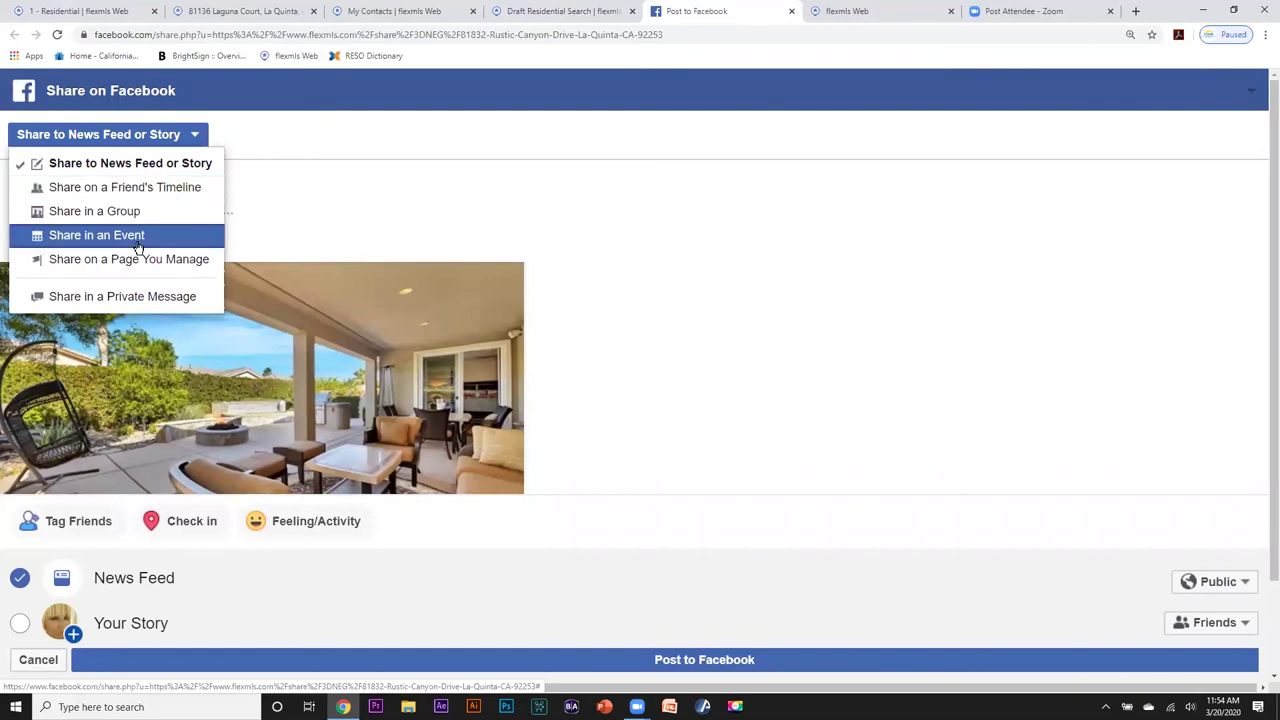
left_click(276, 138)
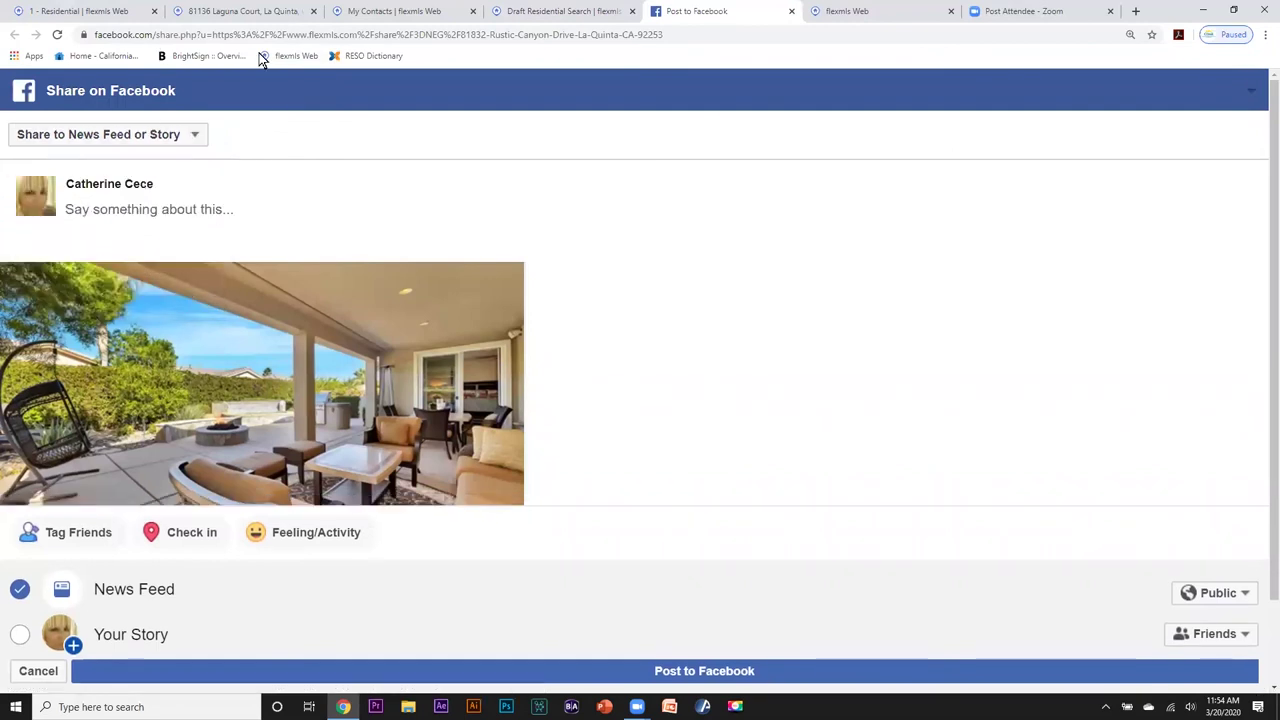
key("ctrl+3")
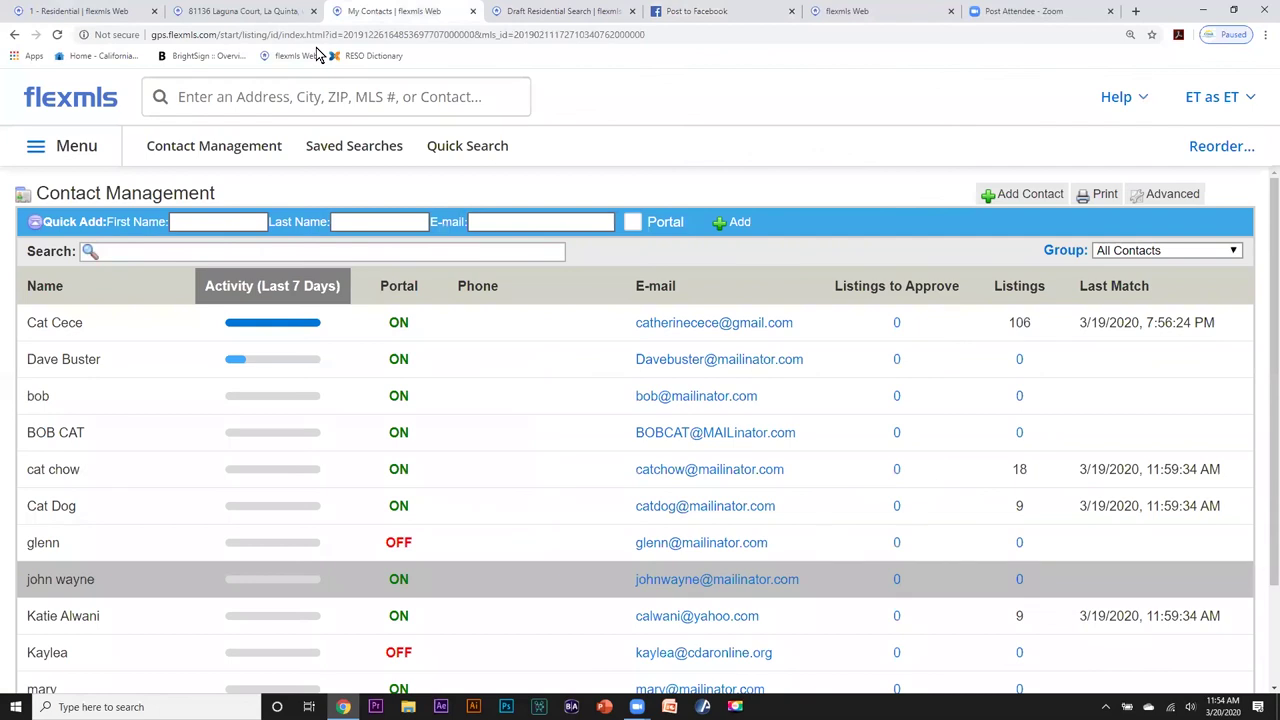
left_click(218, 153)
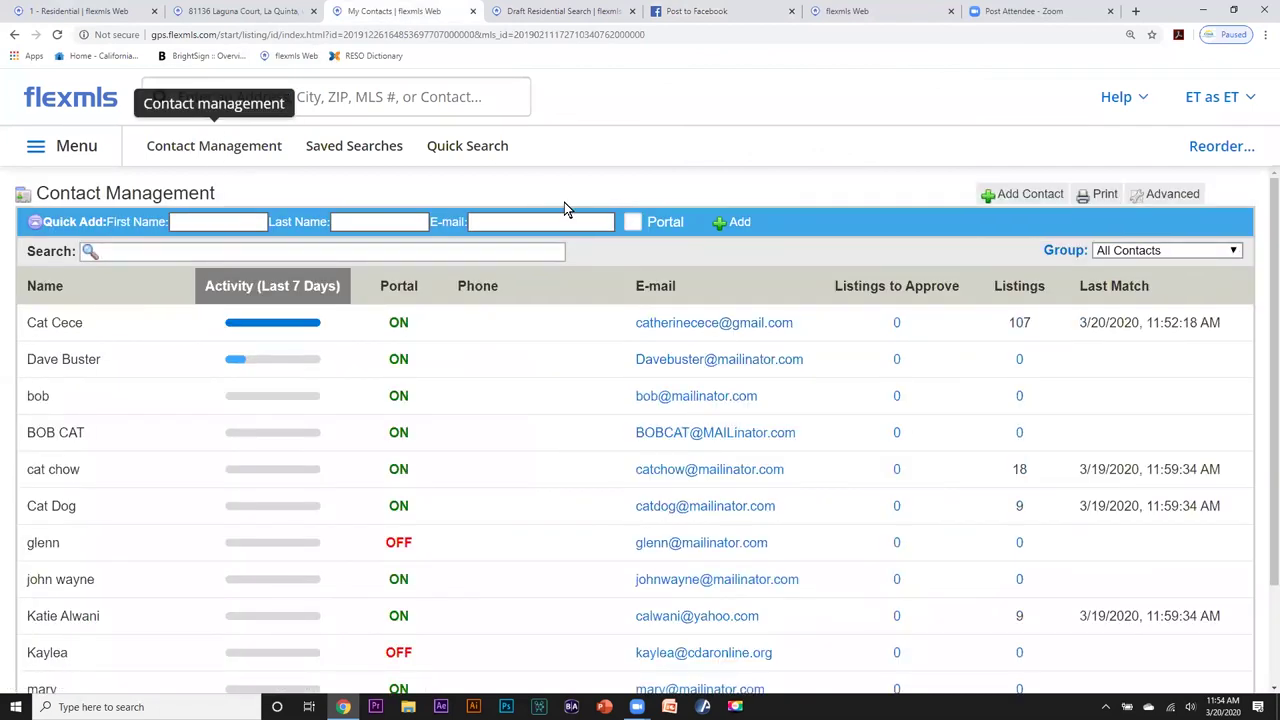